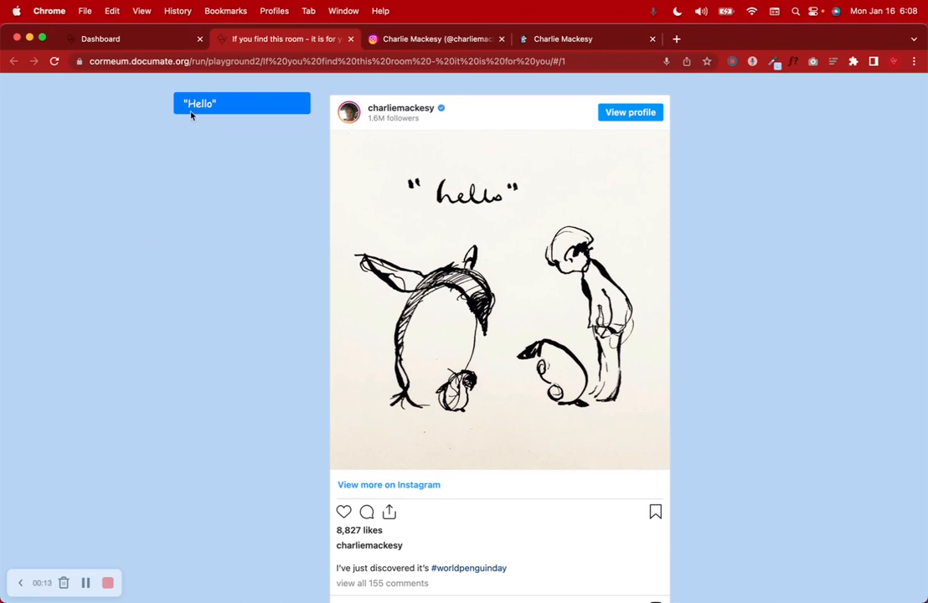
Step: Review the escape room's opening page and the Documate dashboard's list of workflows
scroll(746, 271, "down", 1)
scroll(745, 270, "down", 5)
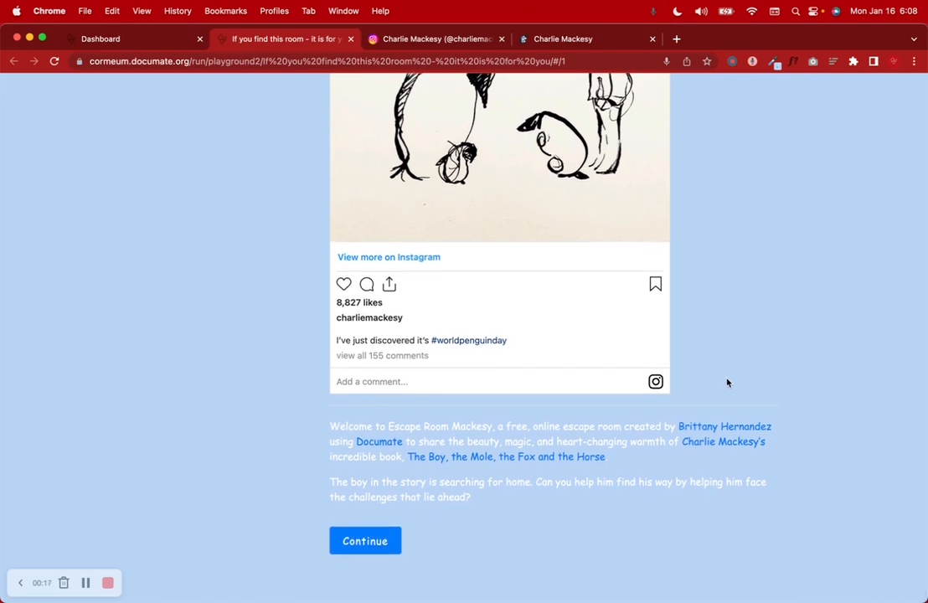
scroll(728, 380, "up", 6)
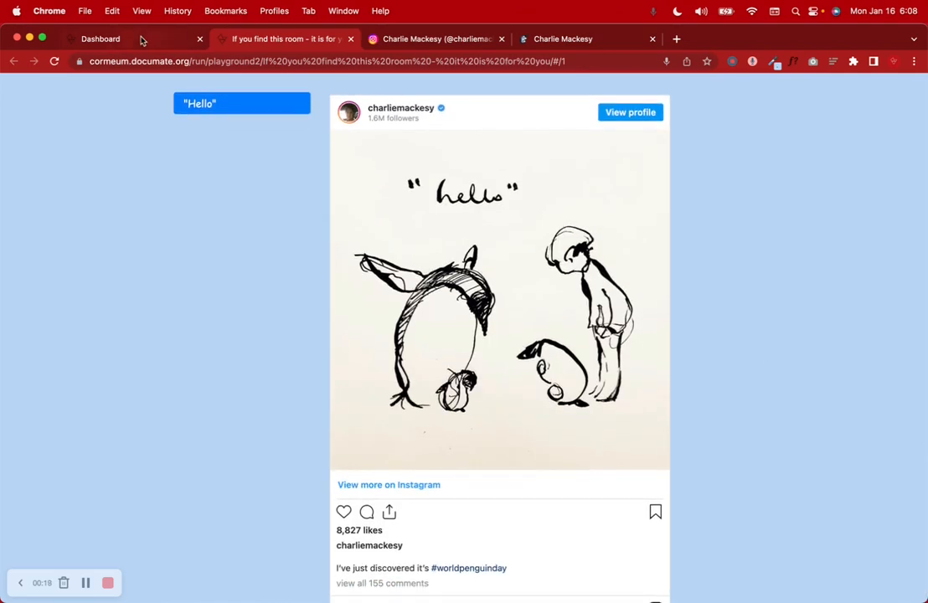
left_click(143, 41)
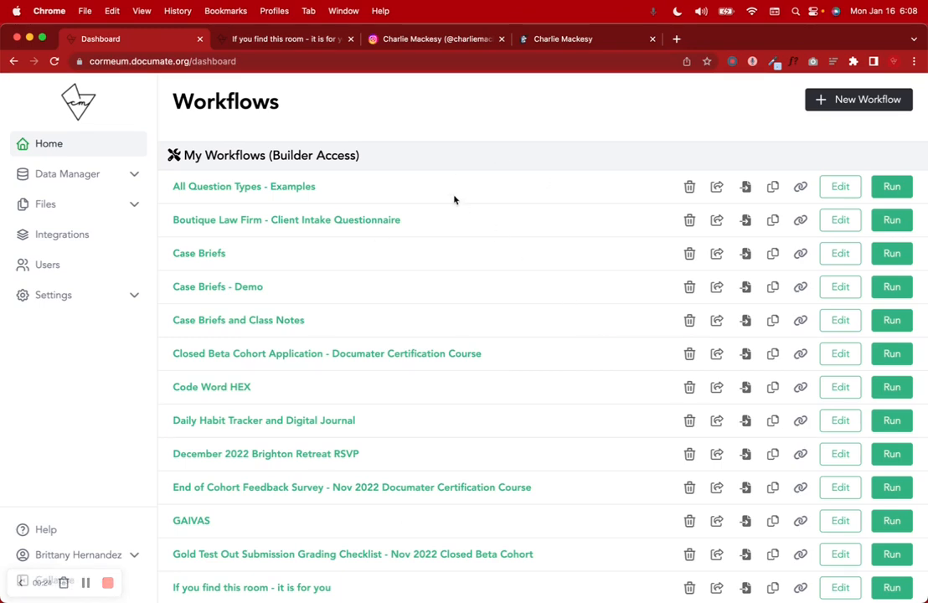
left_click(297, 47)
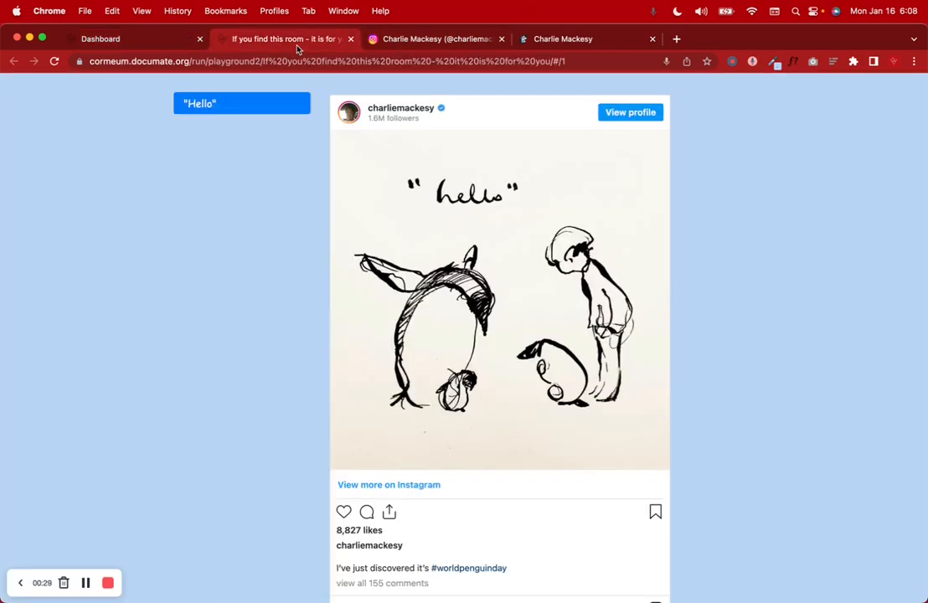
Step: Browse the artwork posts on Charlie Mackesy's Instagram profile
left_click(389, 42)
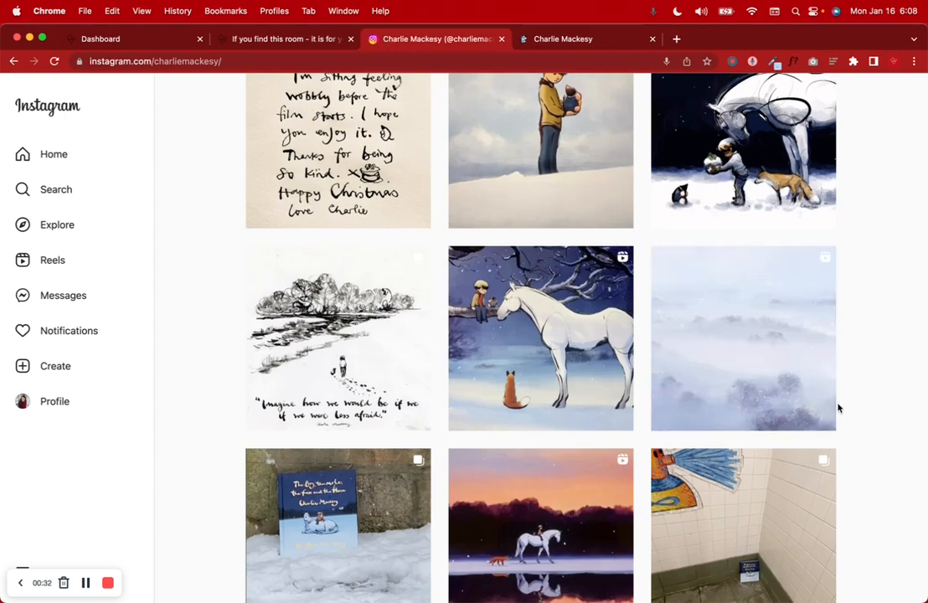
scroll(837, 408, "down", 6)
scroll(838, 408, "down", 5)
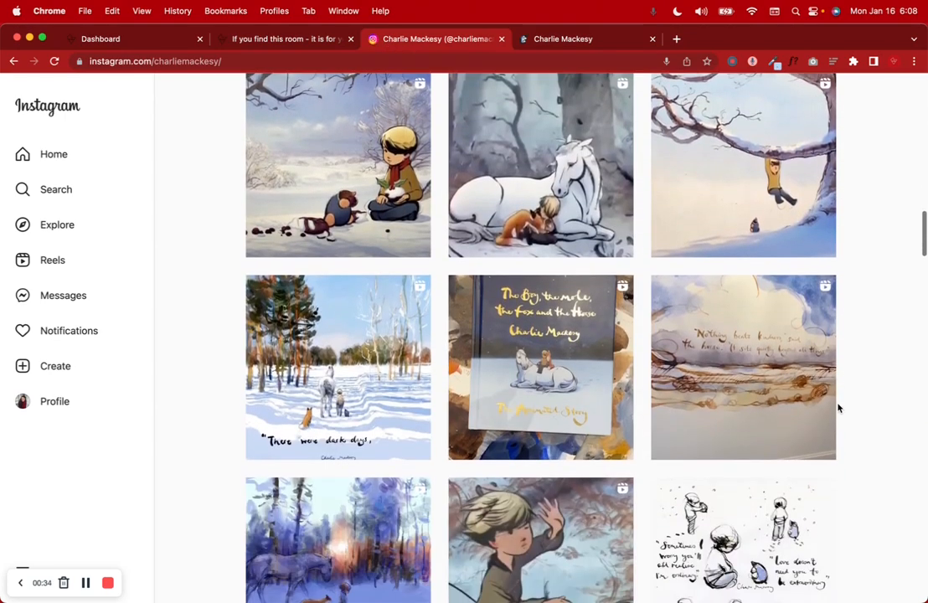
scroll(837, 407, "down", 5)
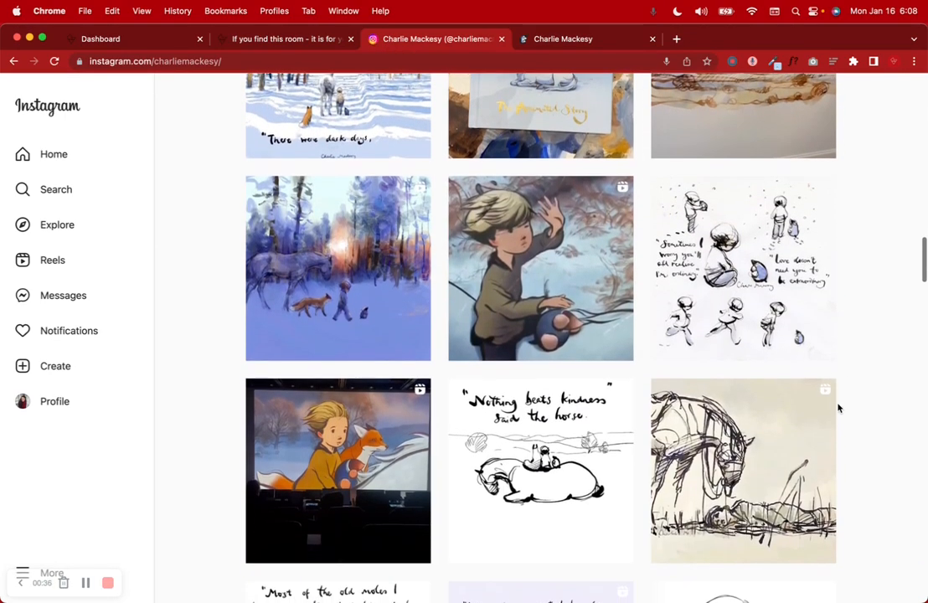
scroll(838, 408, "down", 5)
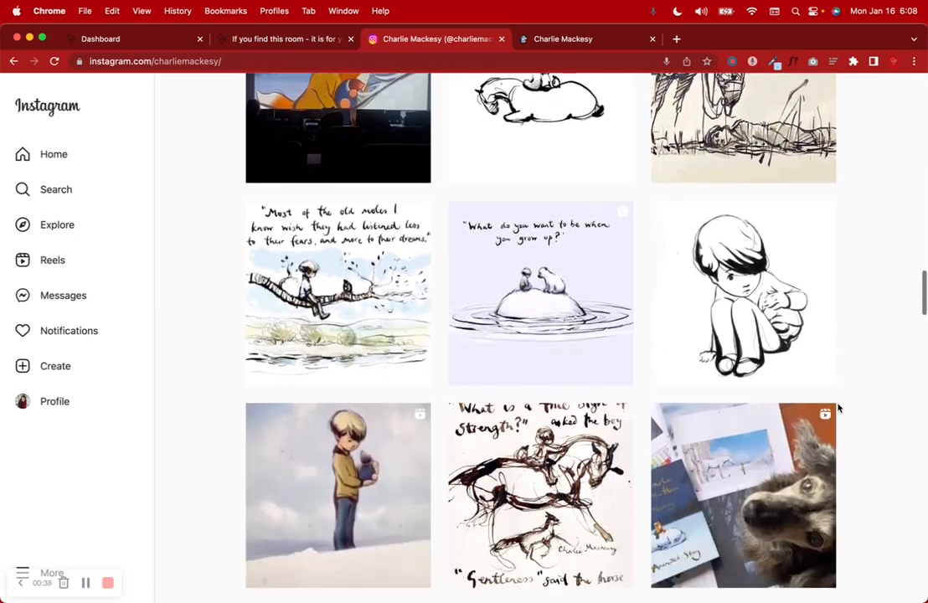
scroll(837, 408, "down", 3)
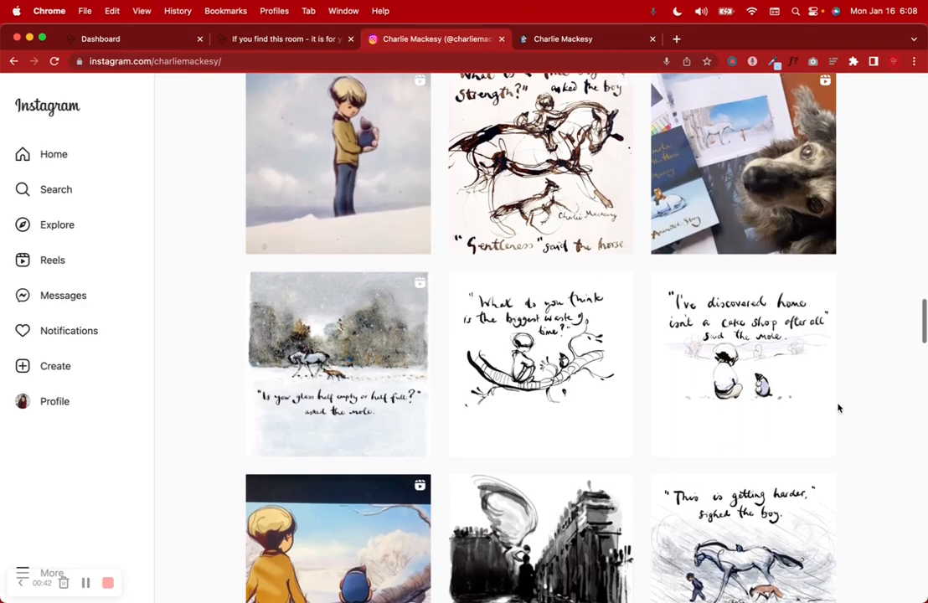
scroll(837, 407, "up", 5)
scroll(837, 407, "up", 10)
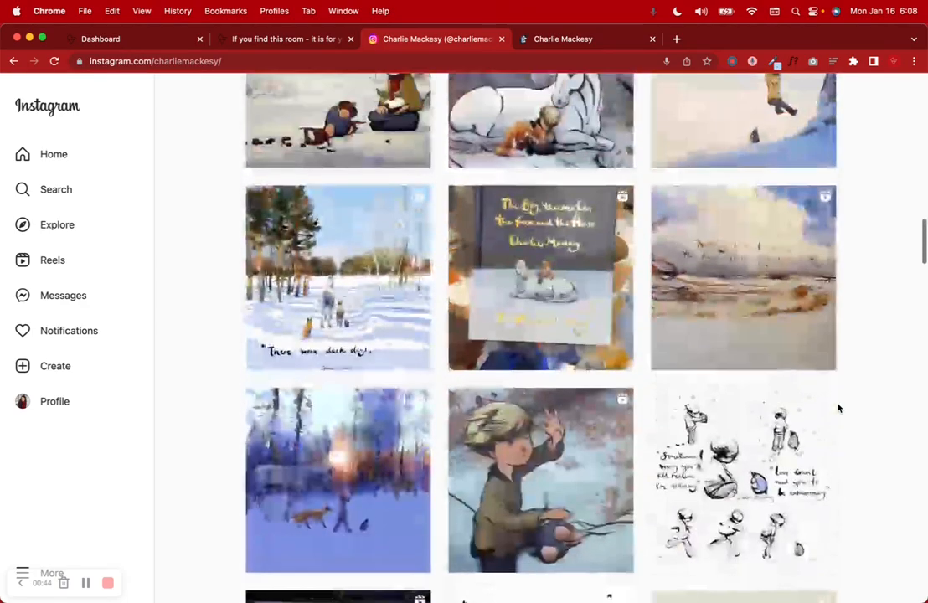
scroll(837, 407, "up", 15)
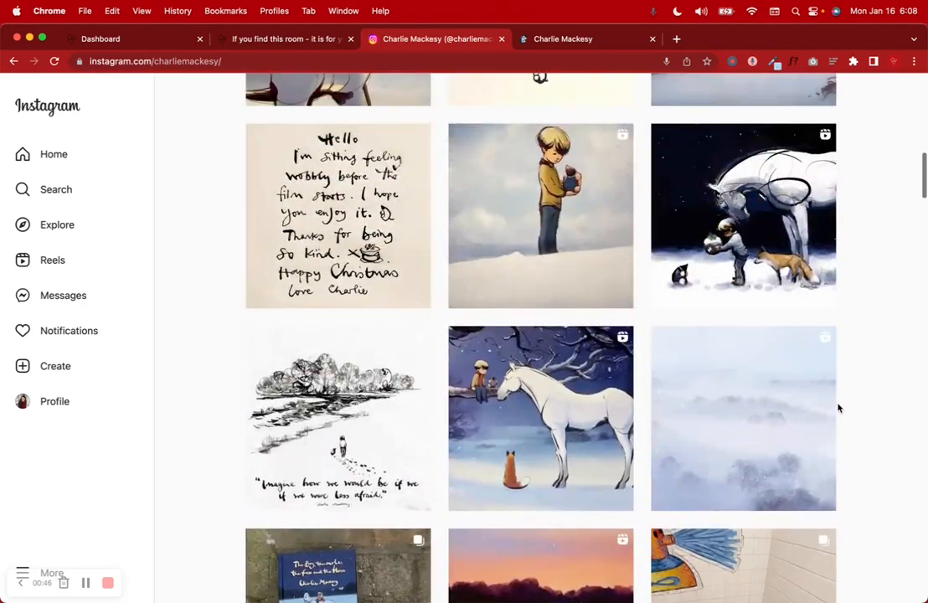
scroll(837, 408, "up", 5)
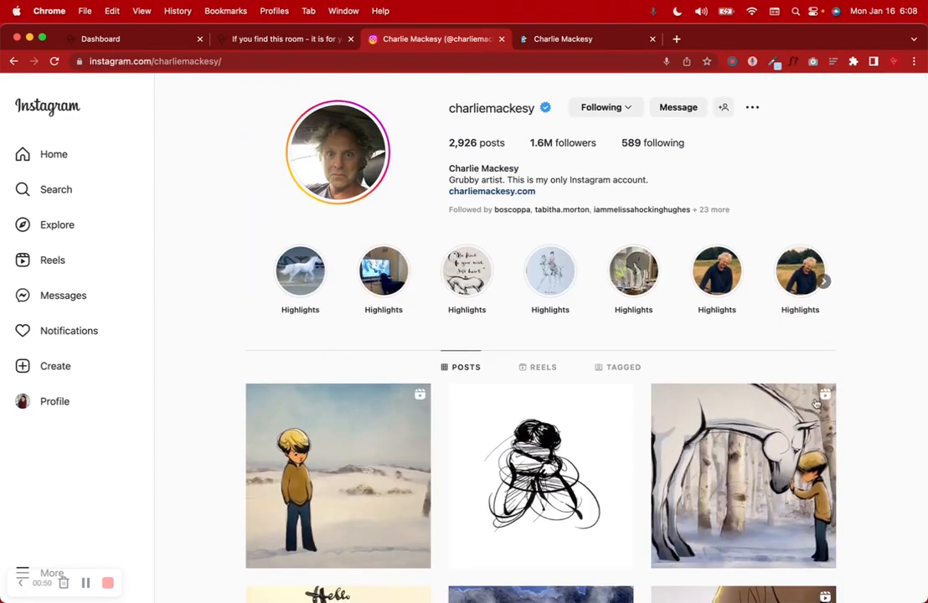
Step: Examine the published books and audiobooks on Charlie Mackesy's website
left_click(538, 42)
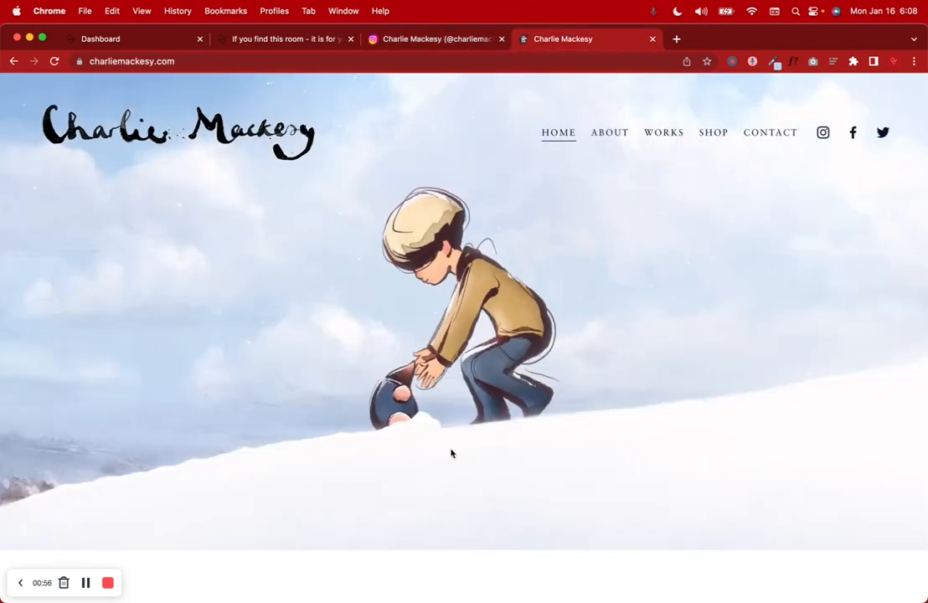
scroll(451, 453, "down", 10)
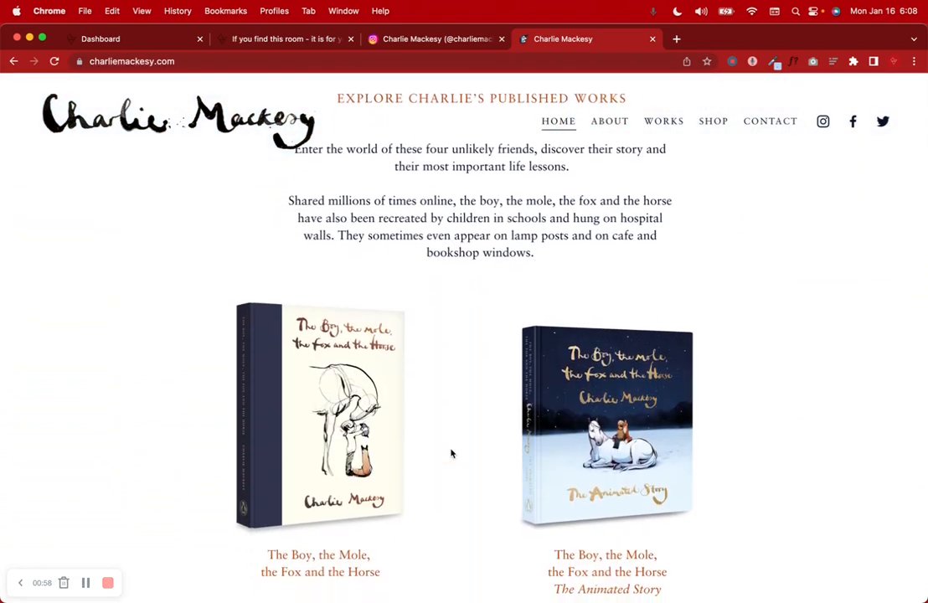
scroll(451, 453, "down", 3)
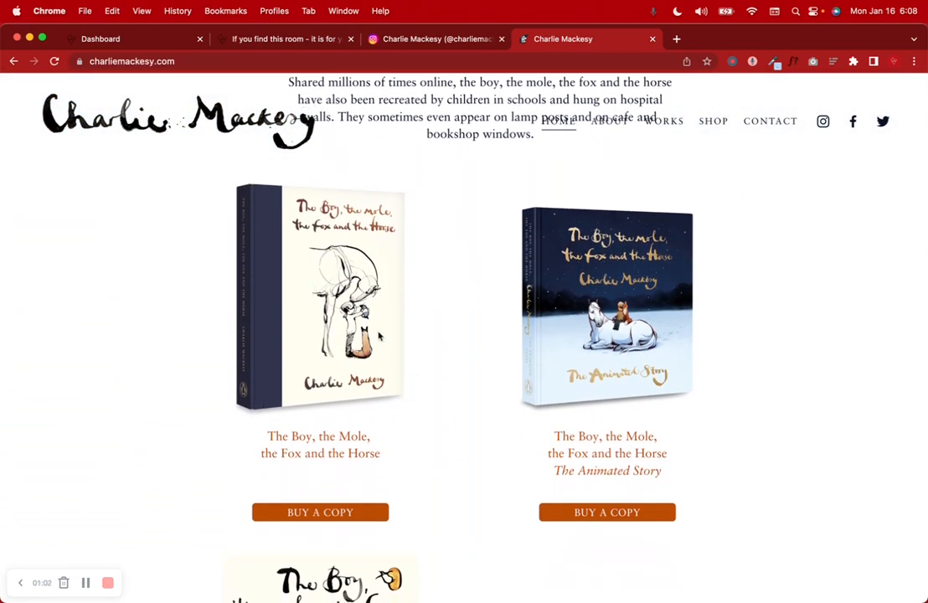
scroll(598, 289, "down", 10)
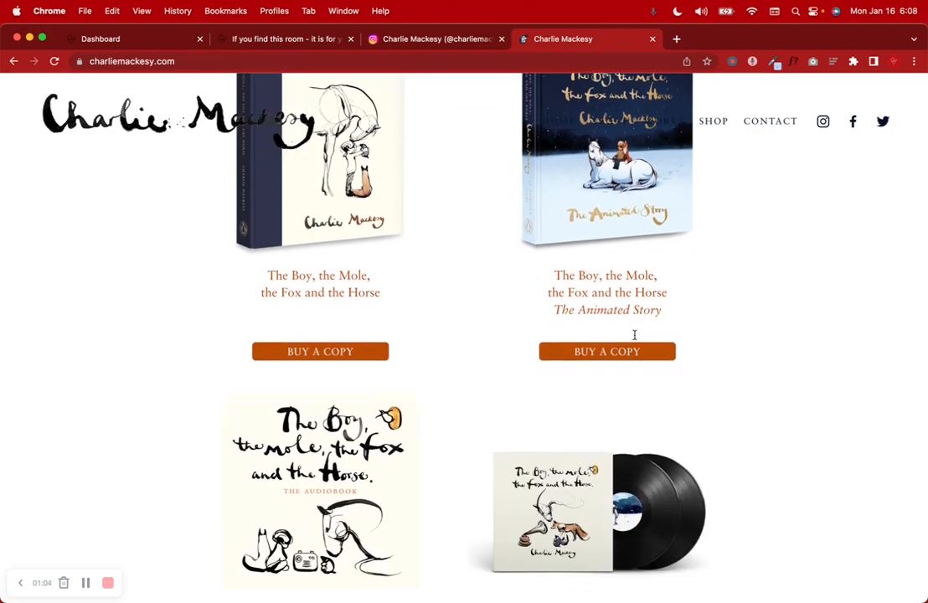
scroll(693, 443, "up", 15)
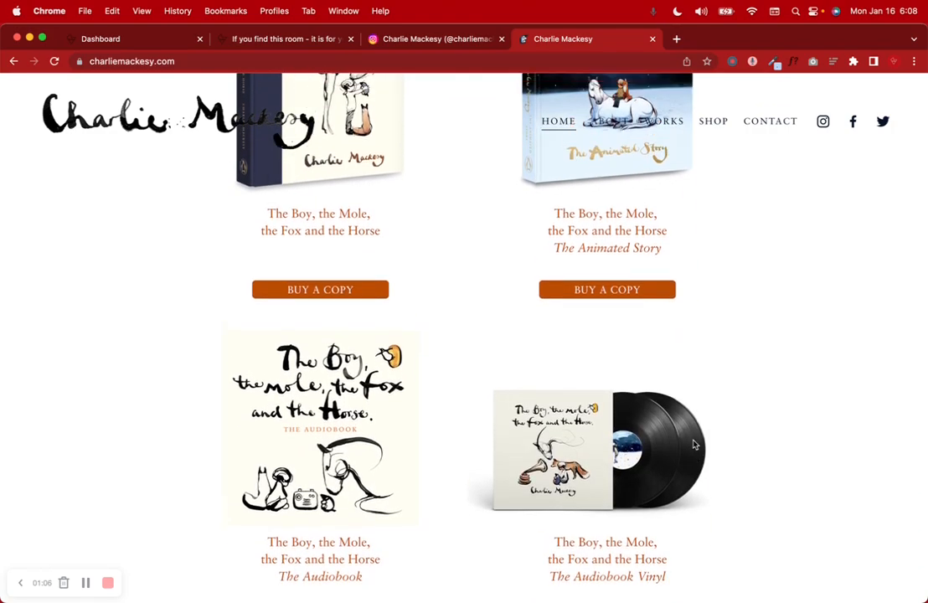
Step: Return to the escape room's "Hello" page and review its embedded Instagram post and welcome text
left_click(271, 42)
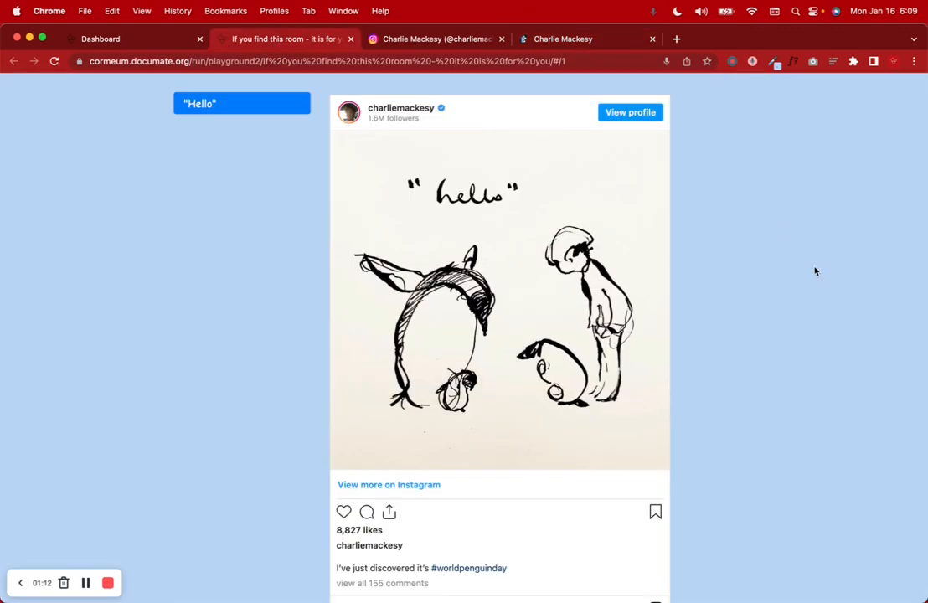
scroll(814, 271, "down", 5)
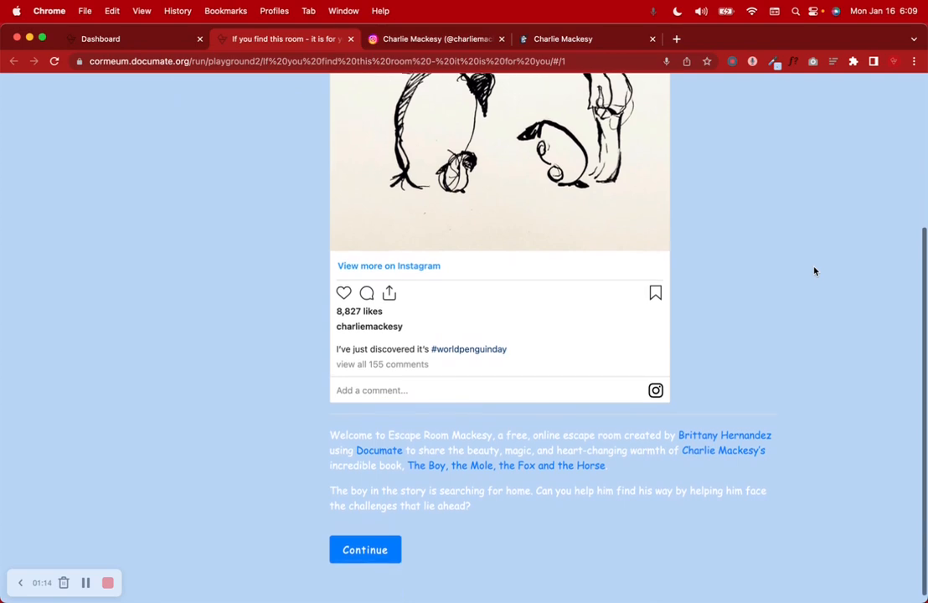
scroll(814, 270, "up", 5)
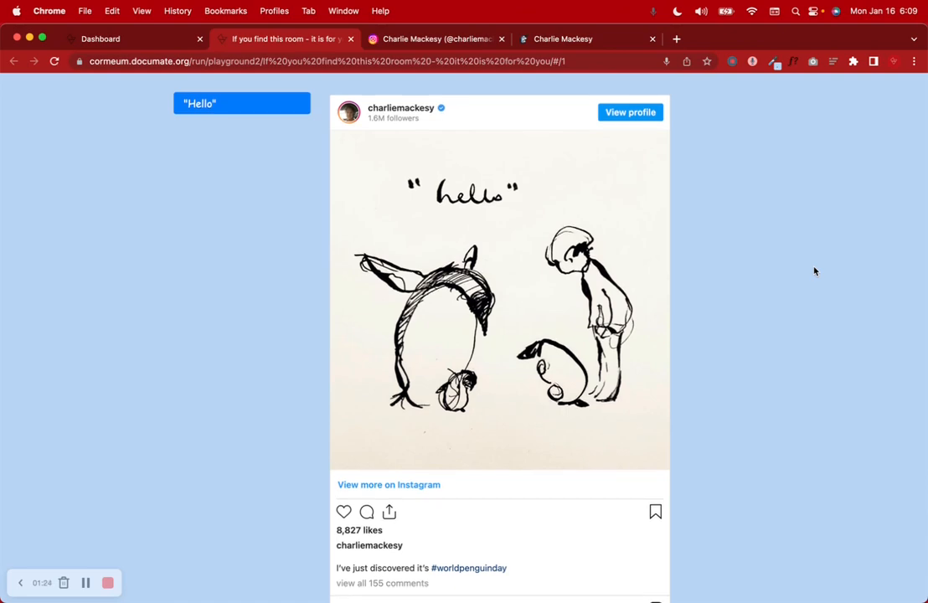
scroll(815, 270, "down", 3)
scroll(815, 270, "up", 1)
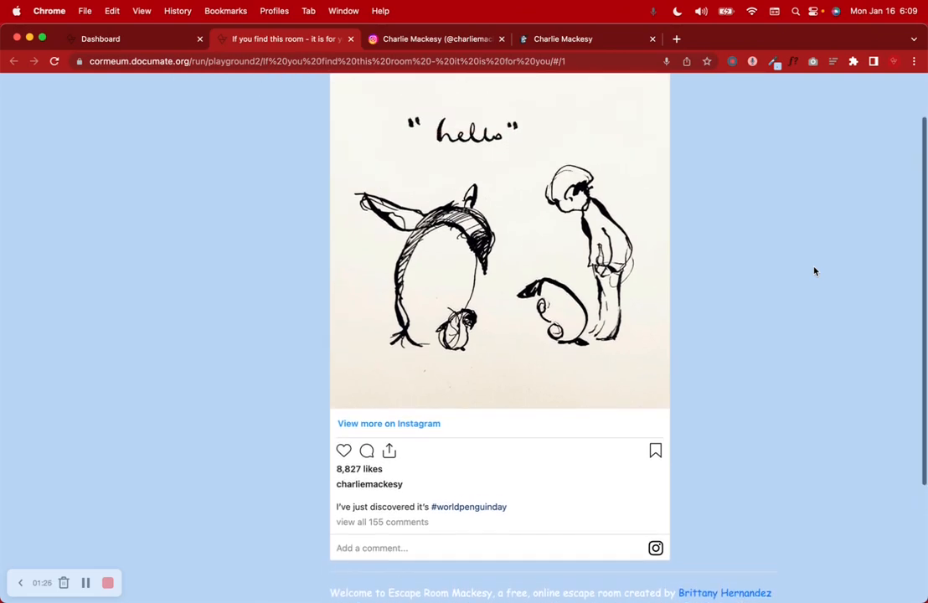
scroll(814, 271, "up", 2)
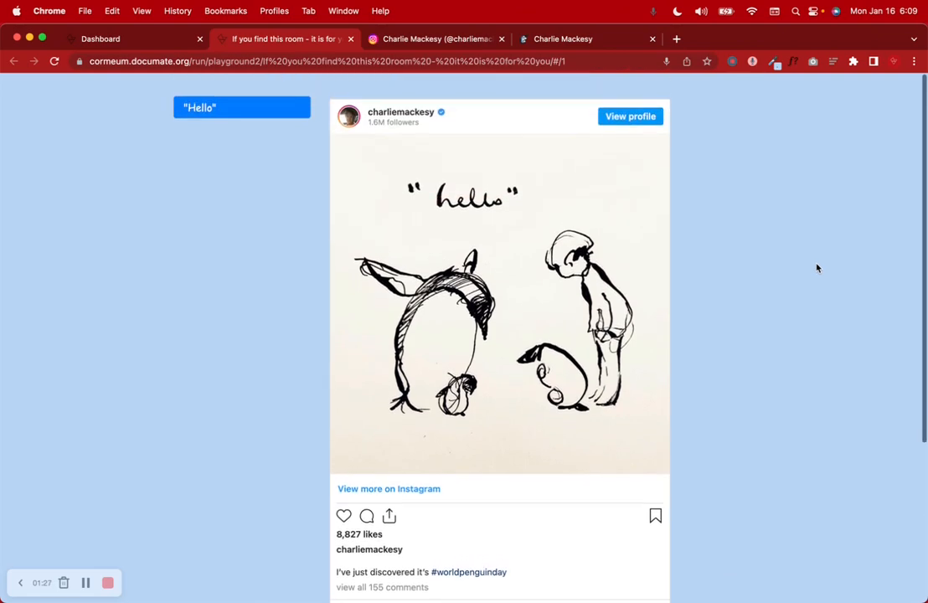
Step: Create a new workflow named "Charlie Mackesy test test" from the Documate dashboard
left_click(139, 43)
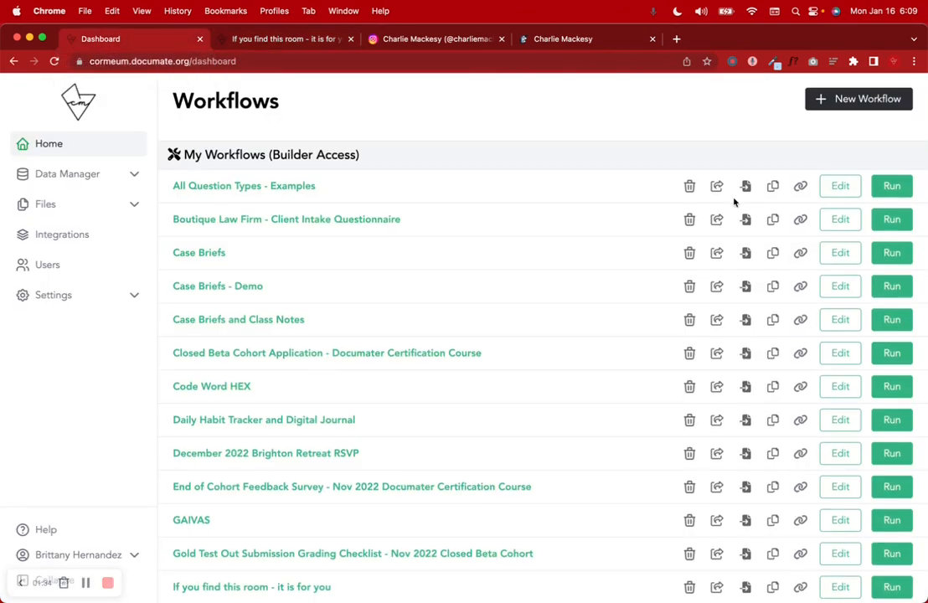
scroll(733, 201, "down", 2)
scroll(733, 201, "up", 2)
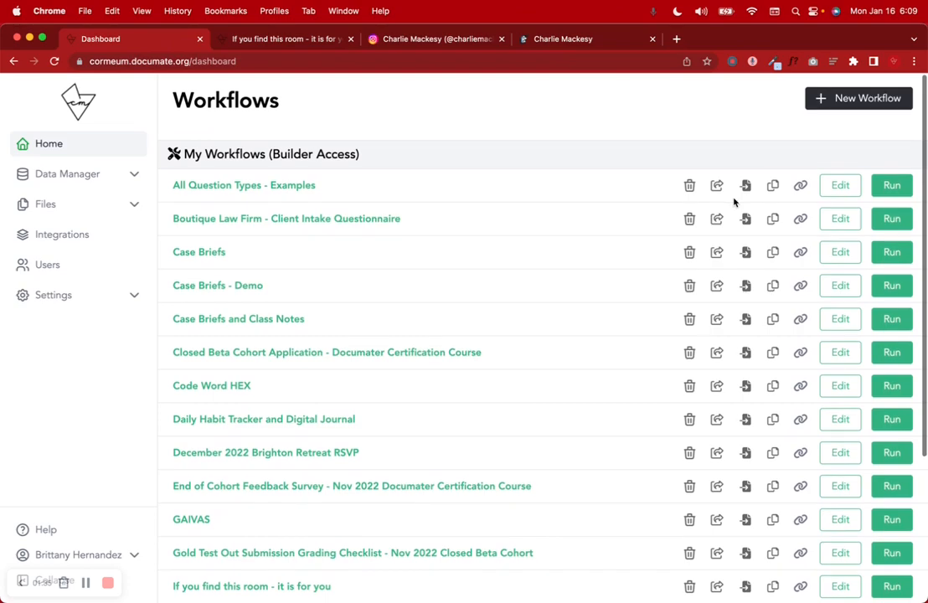
left_click(846, 102)
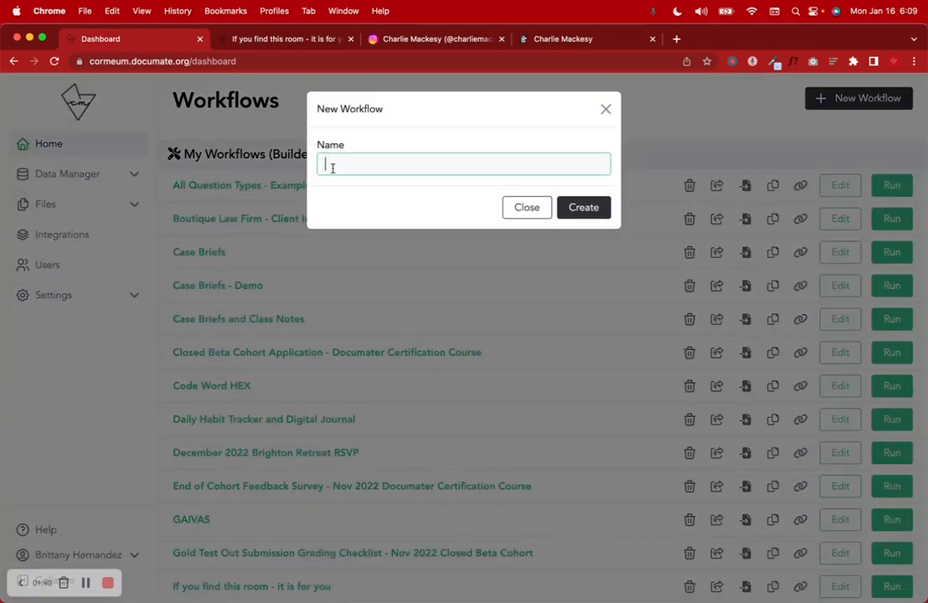
type("Charlie Mackesy test test")
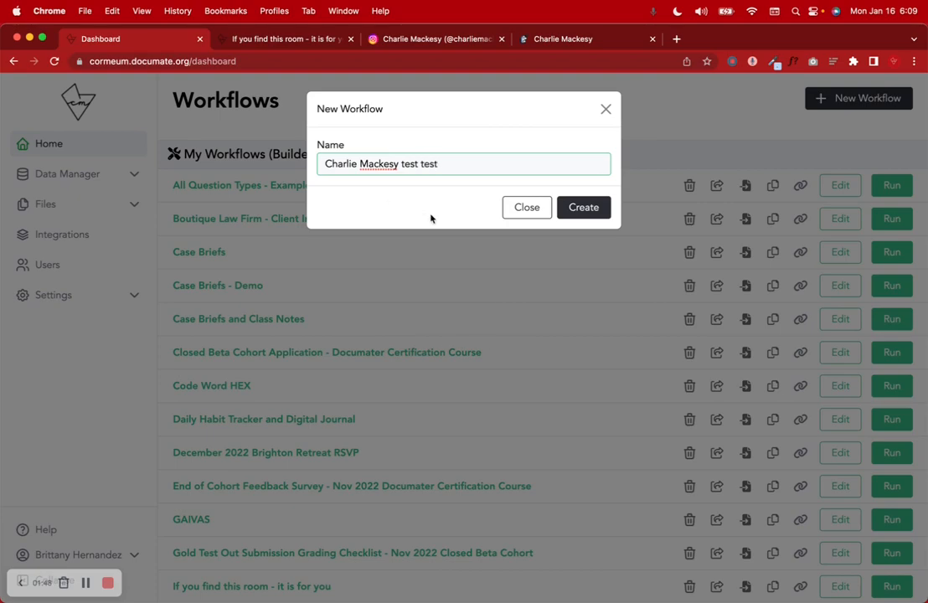
left_click(590, 208)
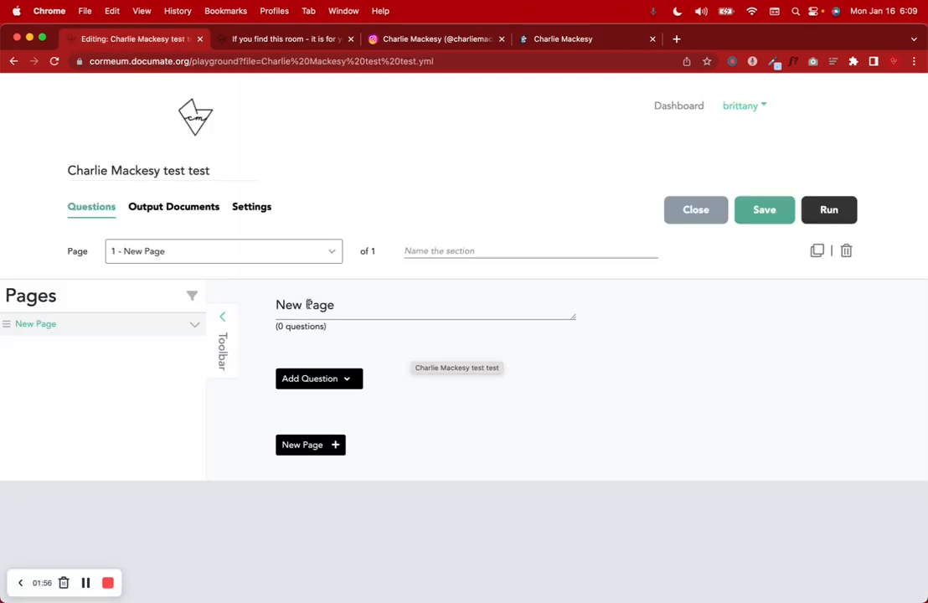
Step: Rename the workflow's first page to "Hello"
left_click(342, 381)
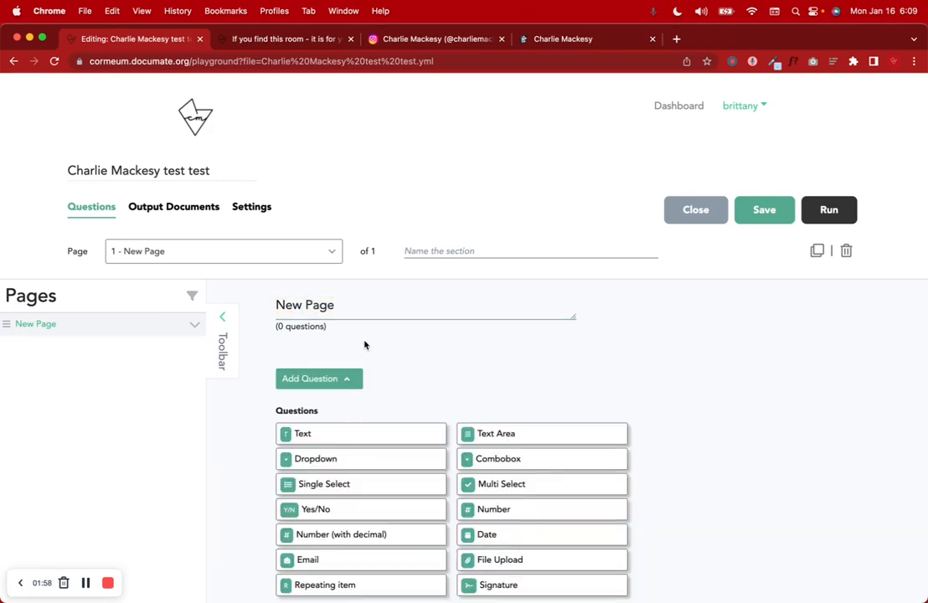
double_click(350, 311)
triple_click(350, 311)
type("Hello")
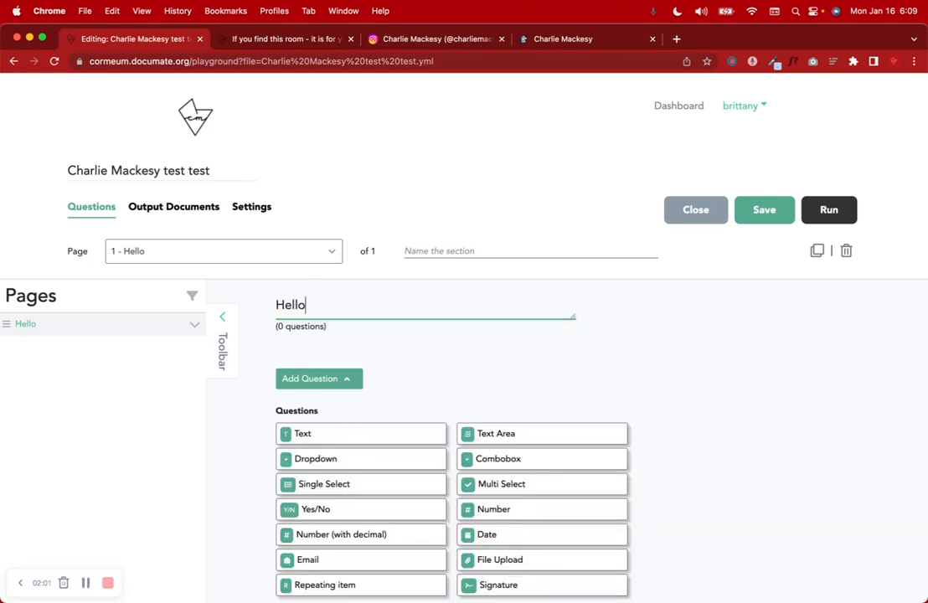
left_click(735, 338)
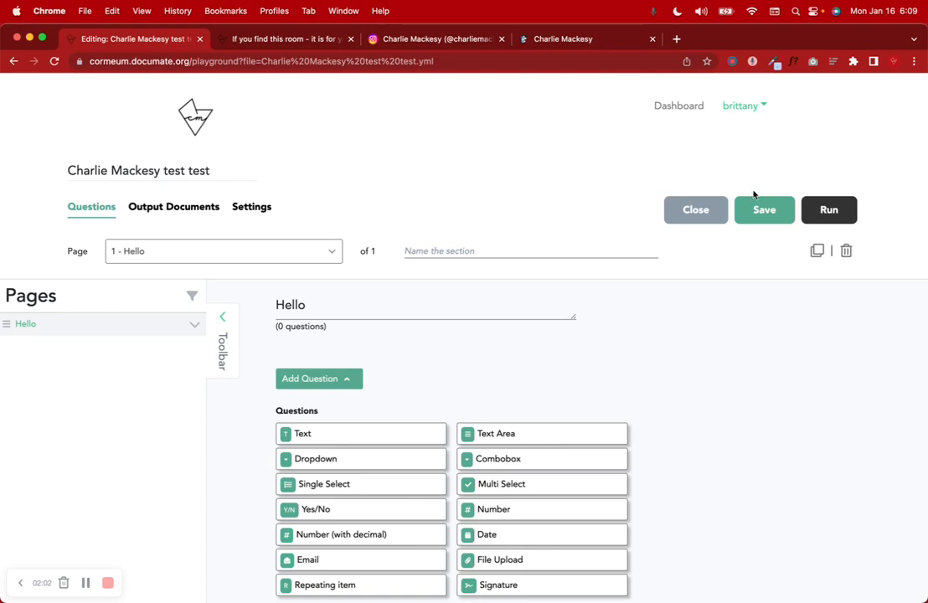
Step: Run the test workflow to preview its Hello page and compare it with the finished escape room's opening page
left_click(840, 208)
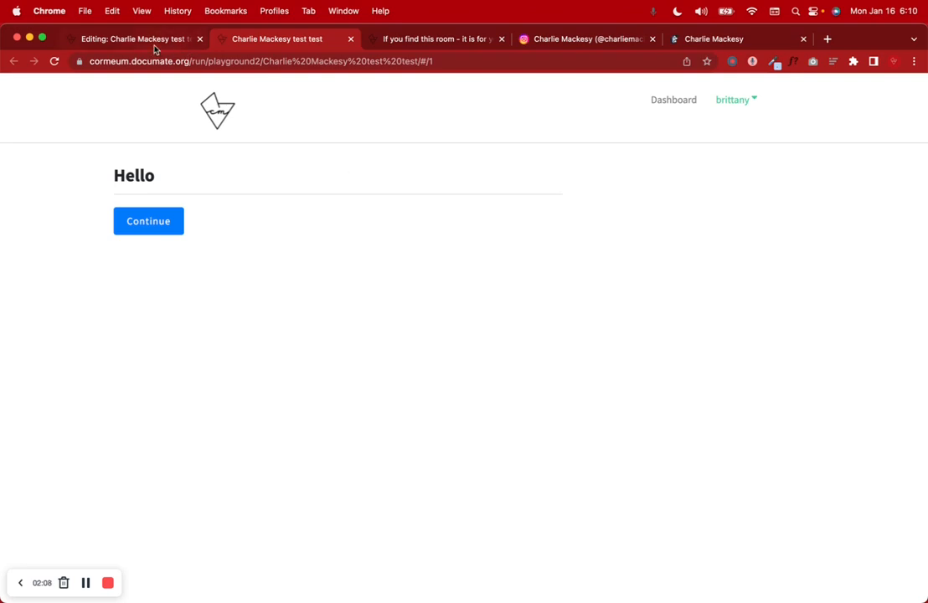
left_click(352, 39)
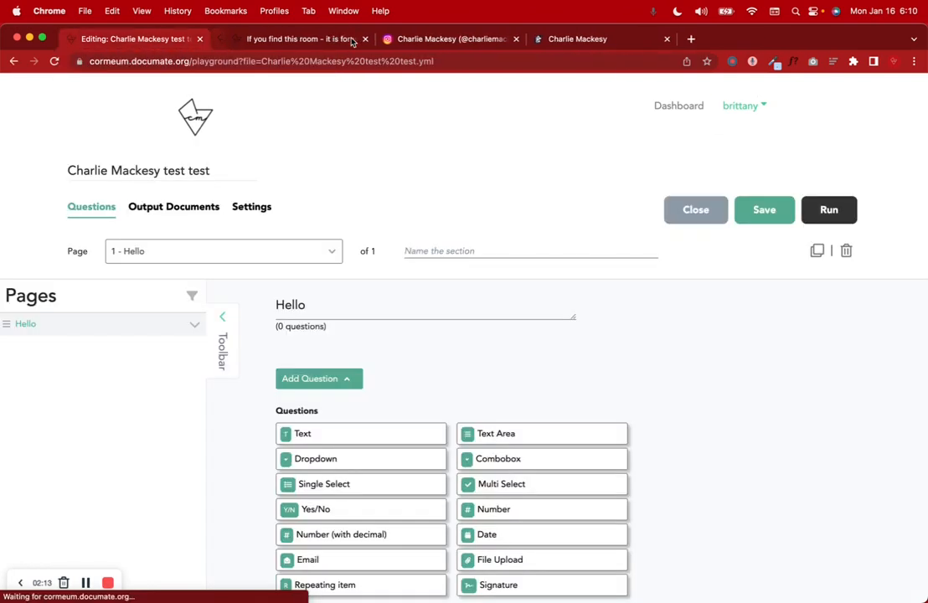
left_click(251, 38)
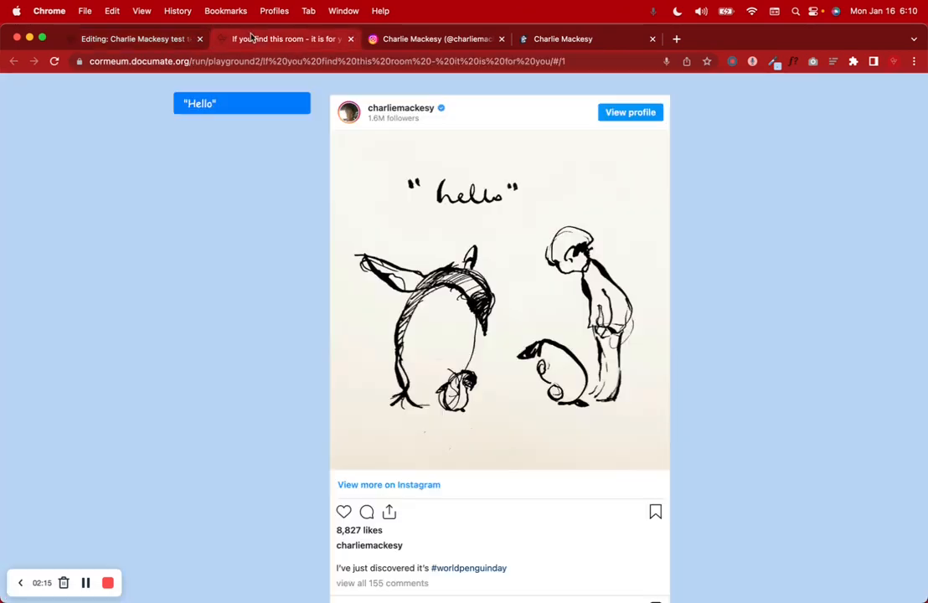
scroll(769, 296, "down", 5)
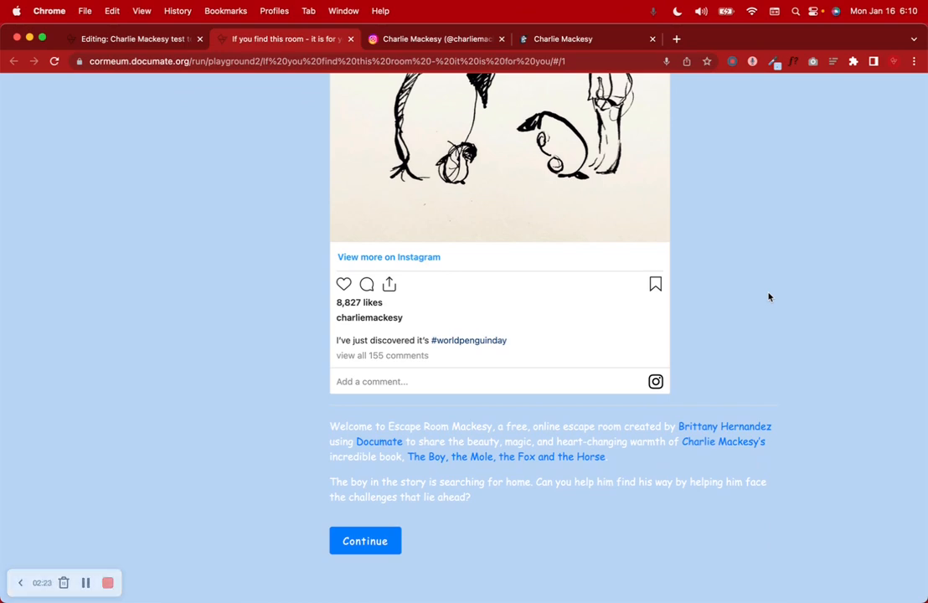
scroll(769, 297, "up", 5)
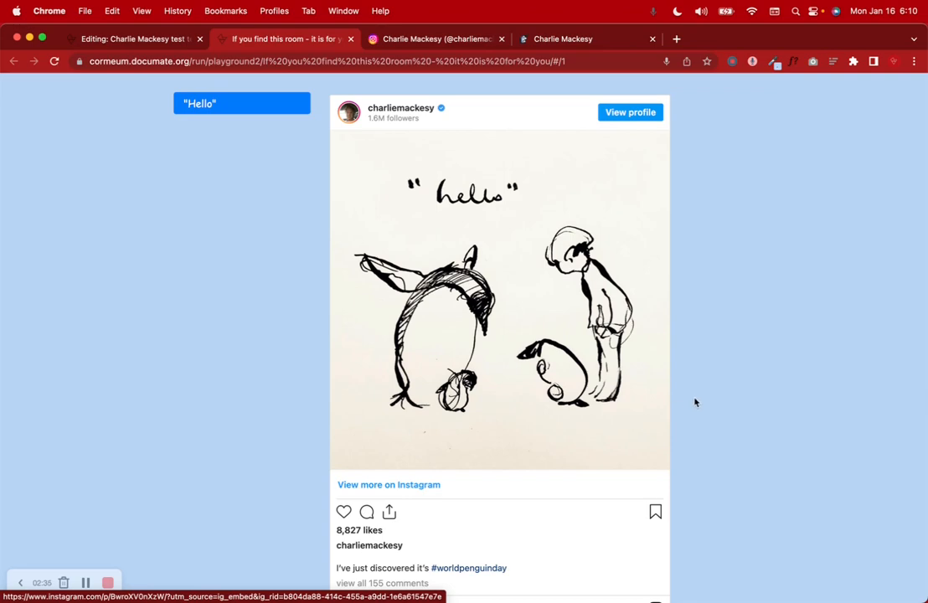
Step: Open the "Imagine how we would be if we were less afraid" drawing post from Charlie Mackesy's Instagram profile
scroll(727, 425, "down", 2)
scroll(728, 425, "up", 2)
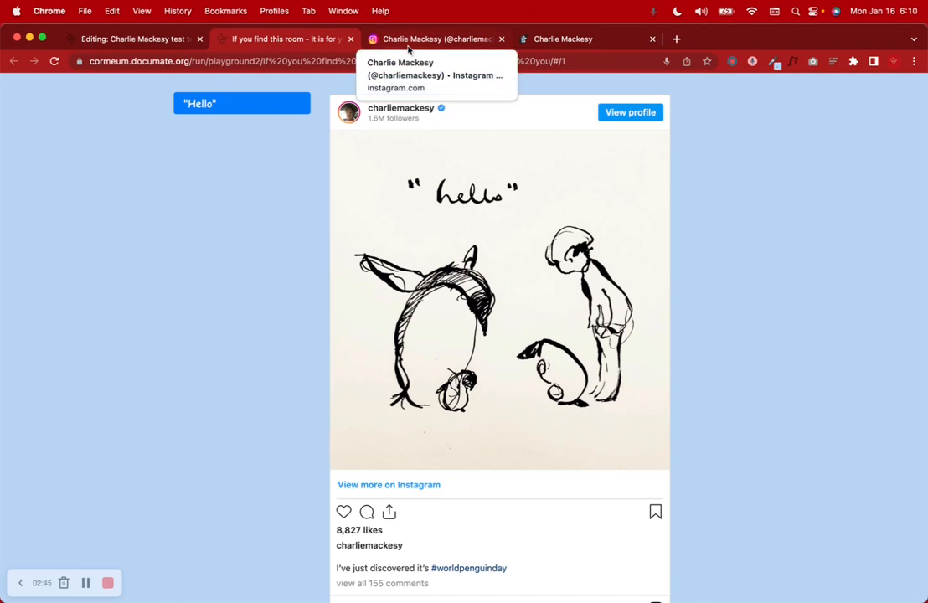
left_click(409, 42)
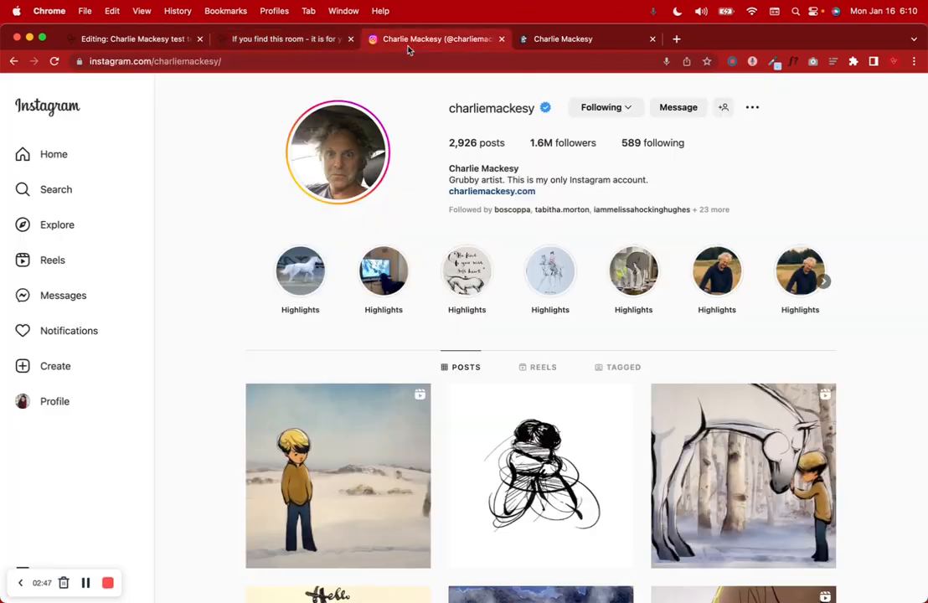
scroll(643, 346, "down", 5)
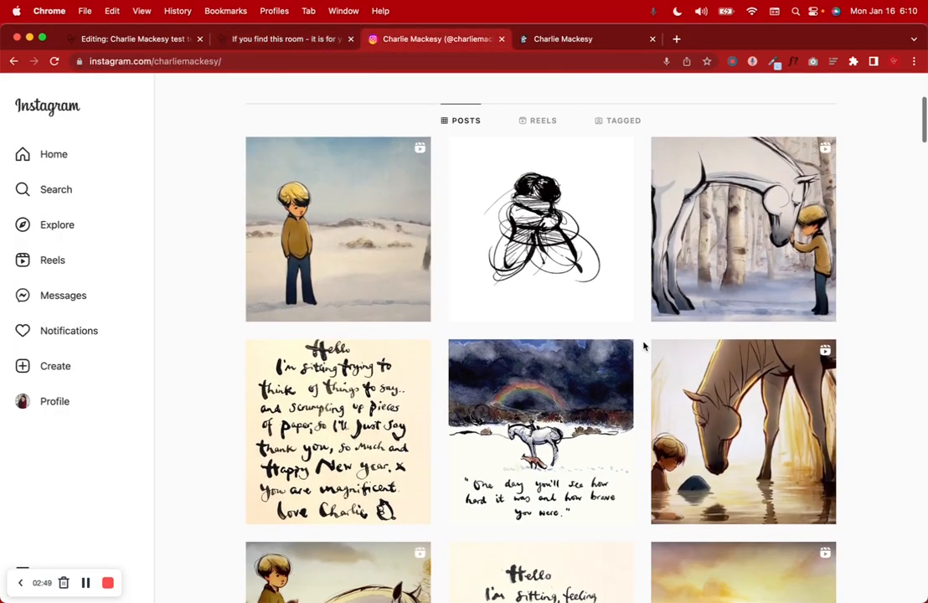
scroll(643, 345, "down", 5)
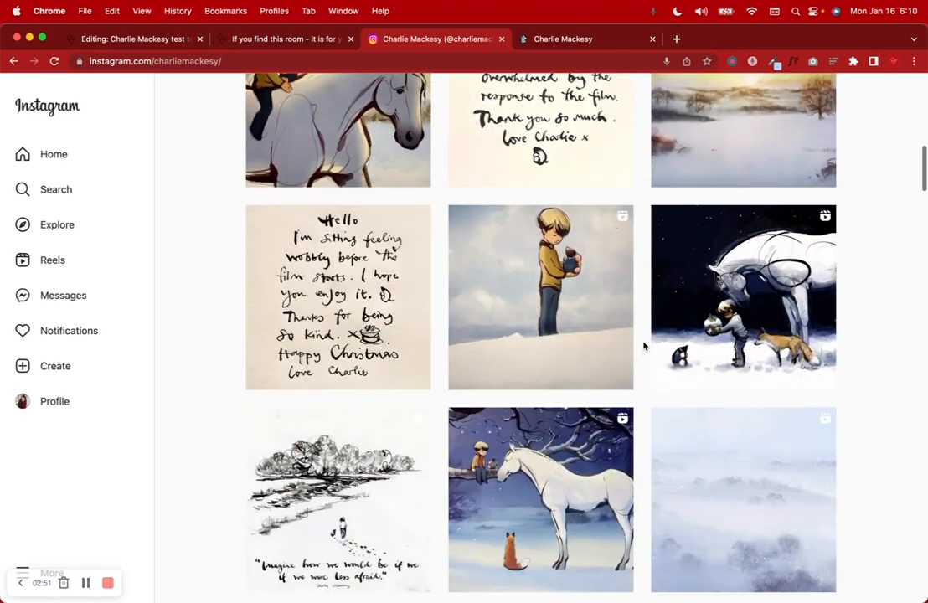
scroll(643, 346, "down", 3)
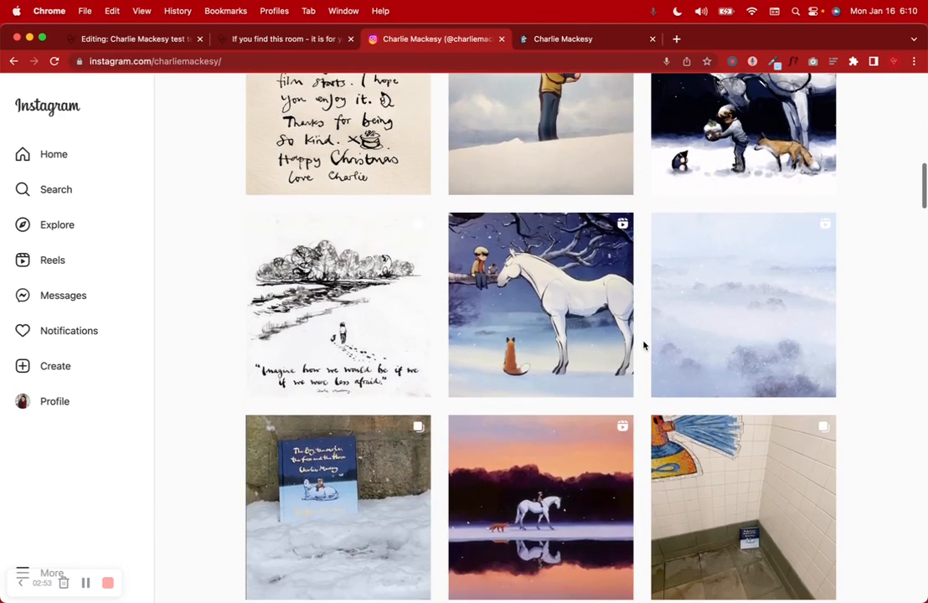
left_click(325, 339)
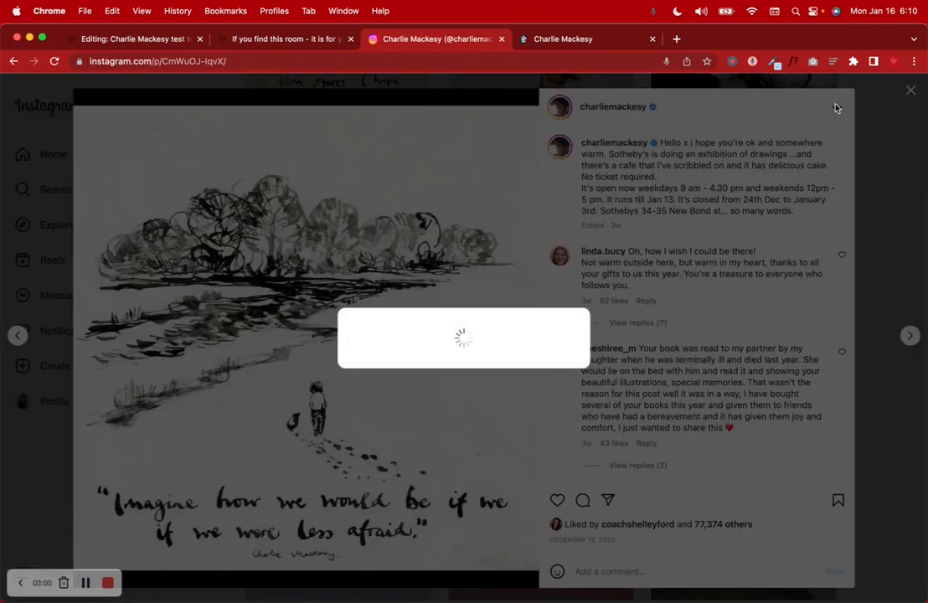
Step: Copy the Instagram post's embed code with its caption included
left_click(837, 106)
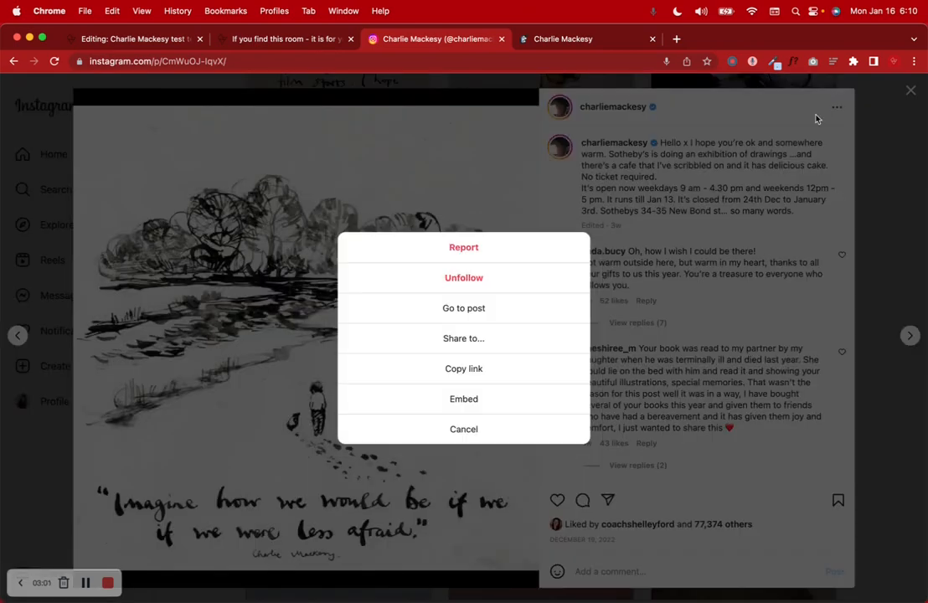
left_click(818, 138)
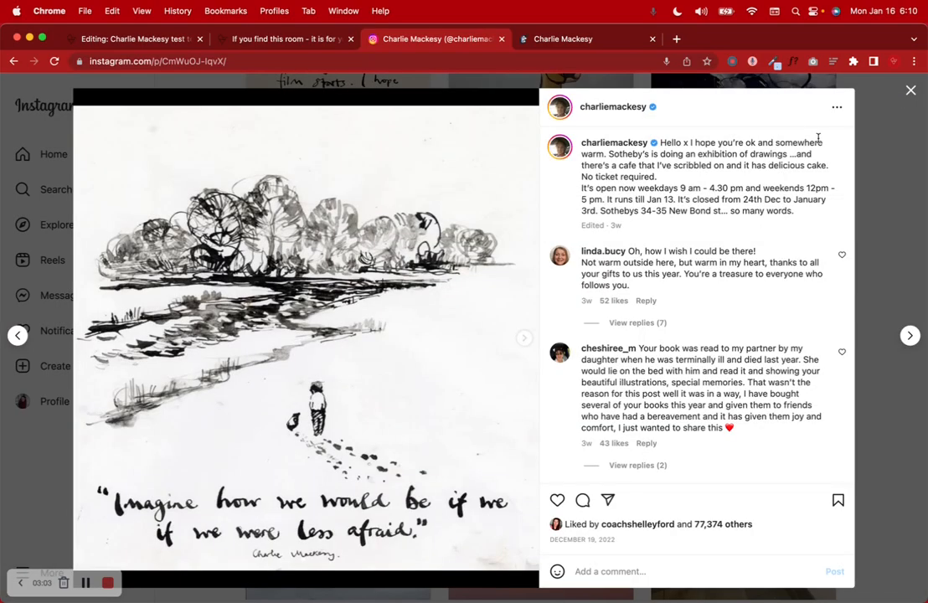
left_click(837, 108)
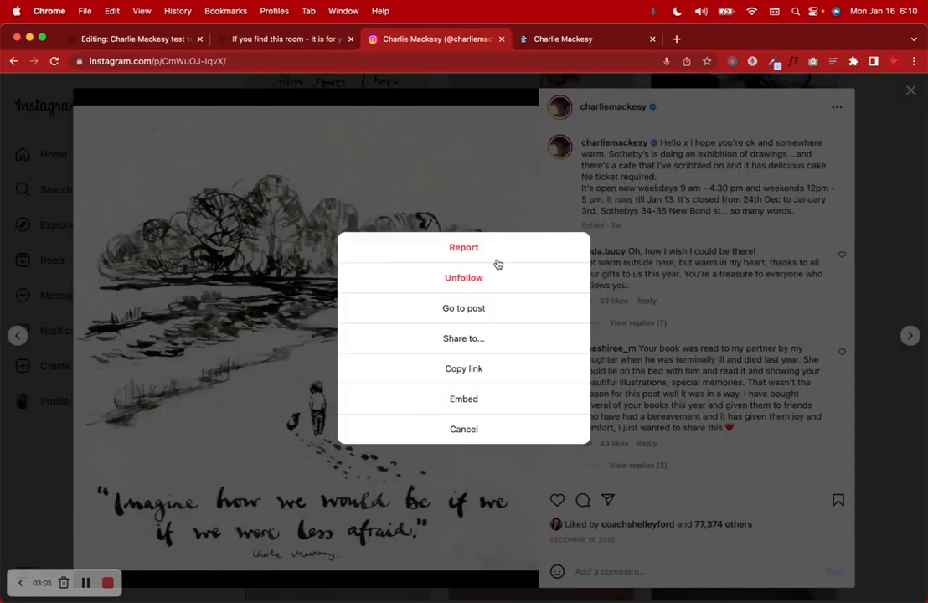
left_click(464, 399)
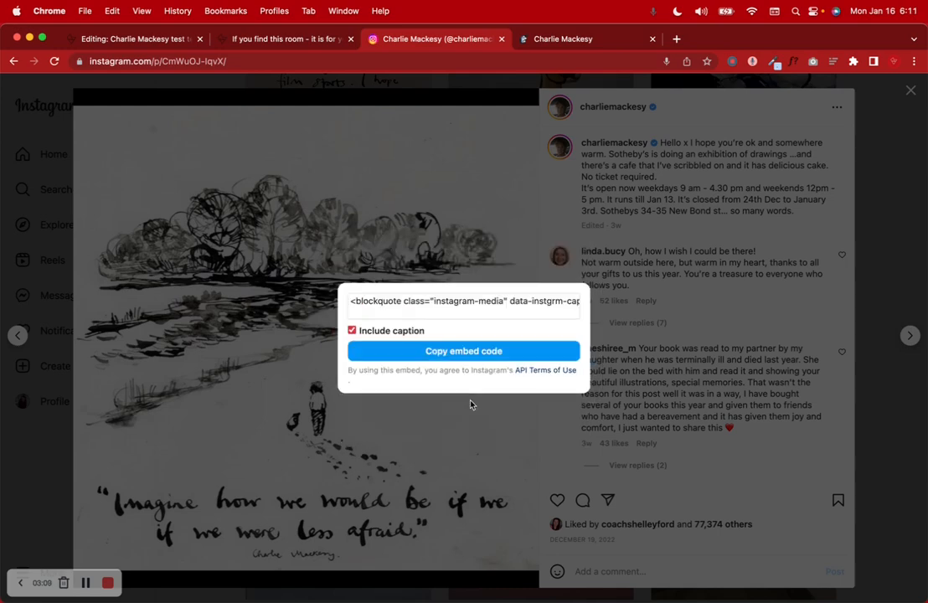
left_click(409, 348)
Step: Add an Instruction question to the test workflow's Hello page with the Instagram embed code as its title, and save
left_click(134, 39)
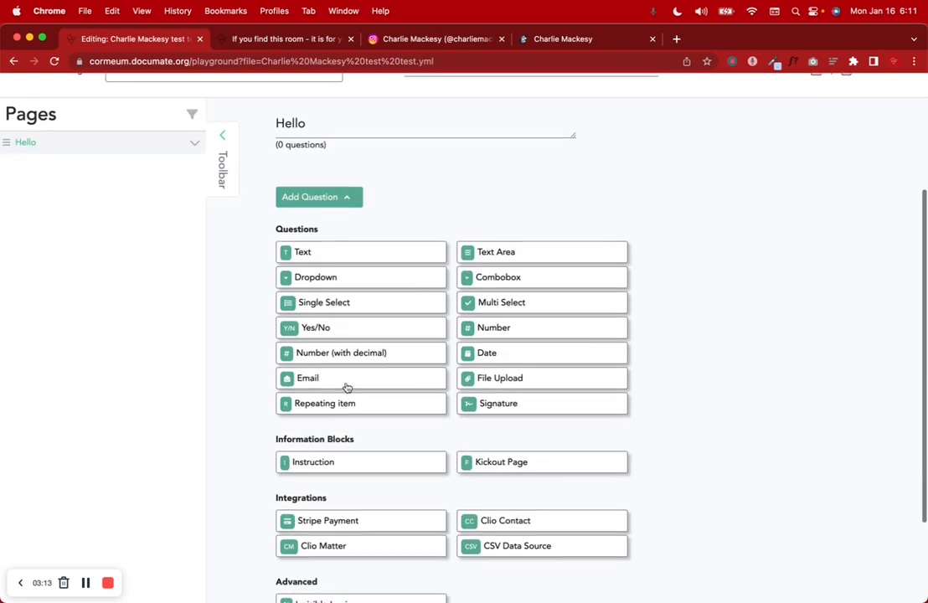
scroll(345, 401, "down", 2)
left_click(342, 467)
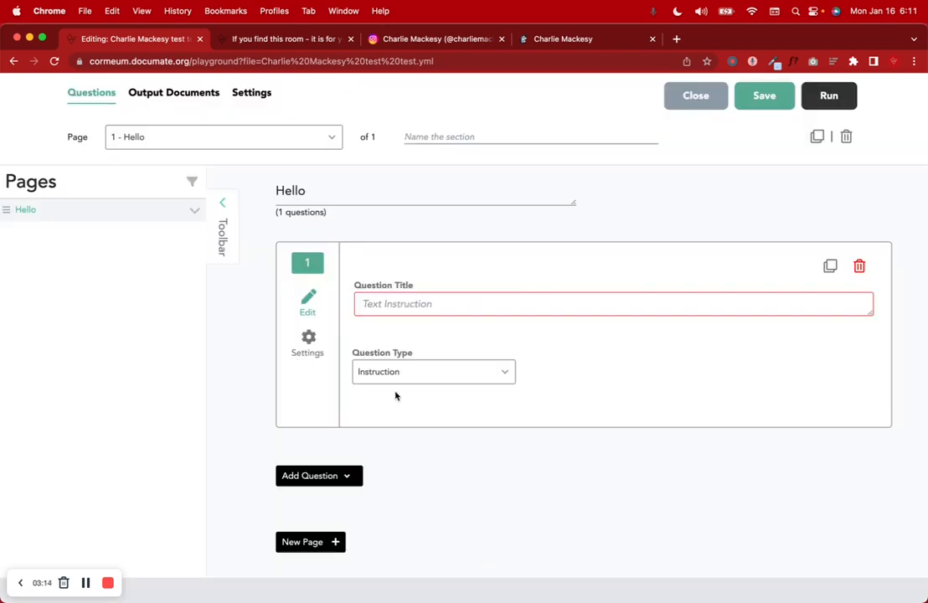
left_click(370, 309)
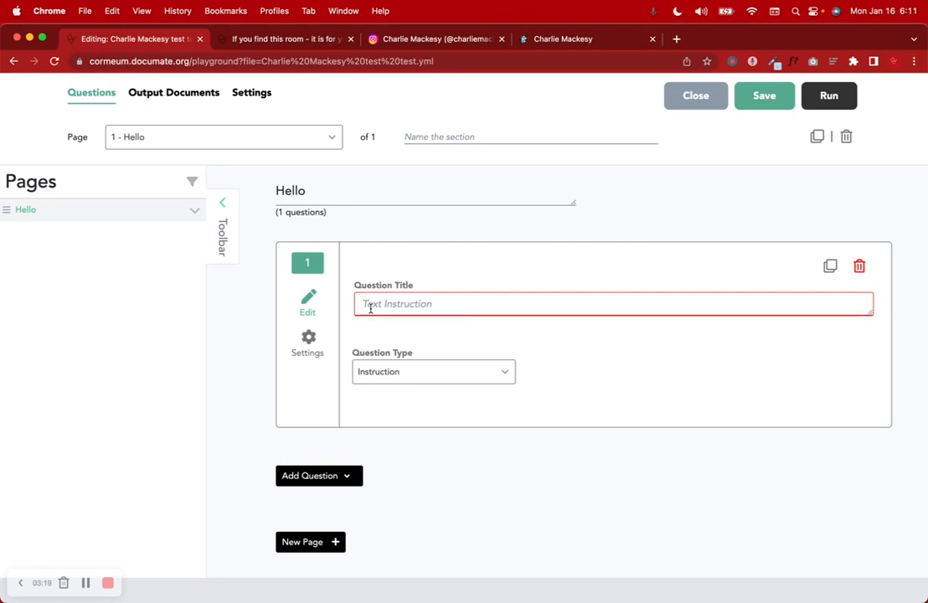
key("super+v")
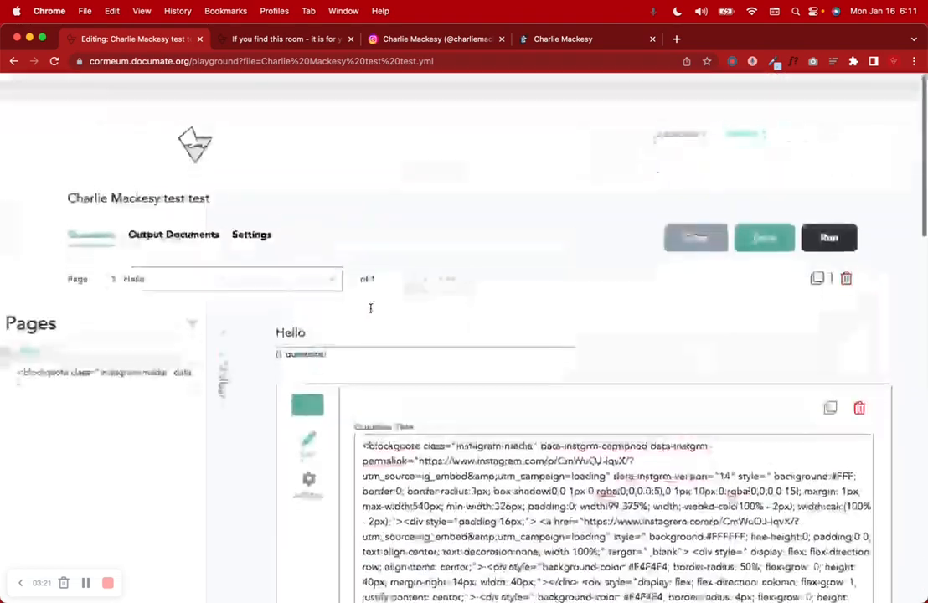
left_click(765, 210)
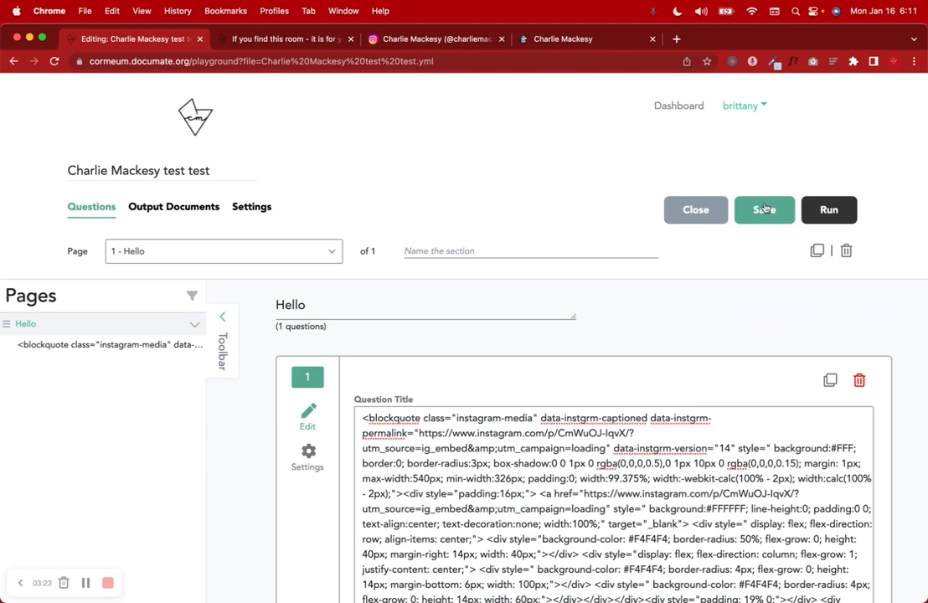
Step: Run the test workflow and compare its Hello heading and embedded post with the finished escape room's opening page
left_click(829, 209)
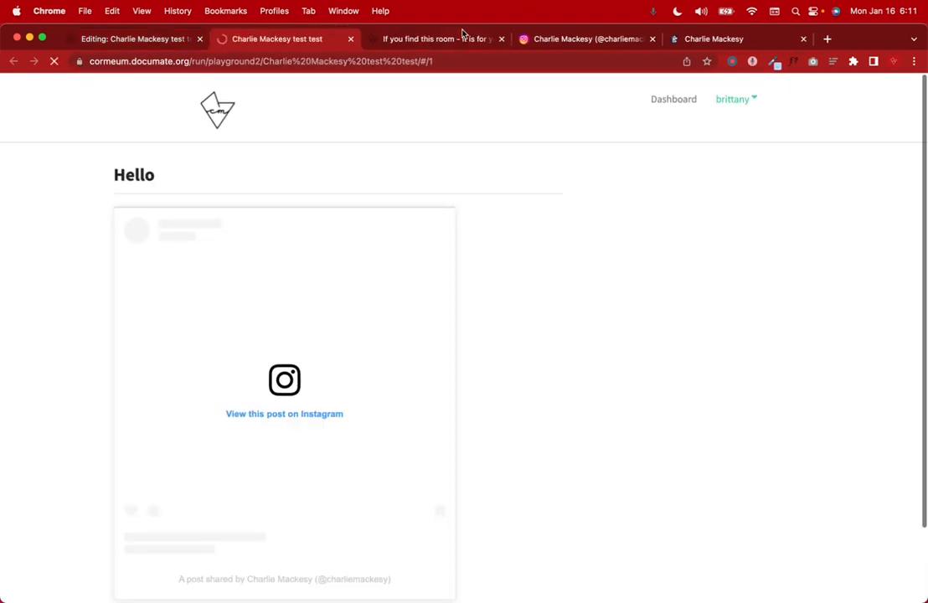
left_click(452, 40)
left_click(277, 39)
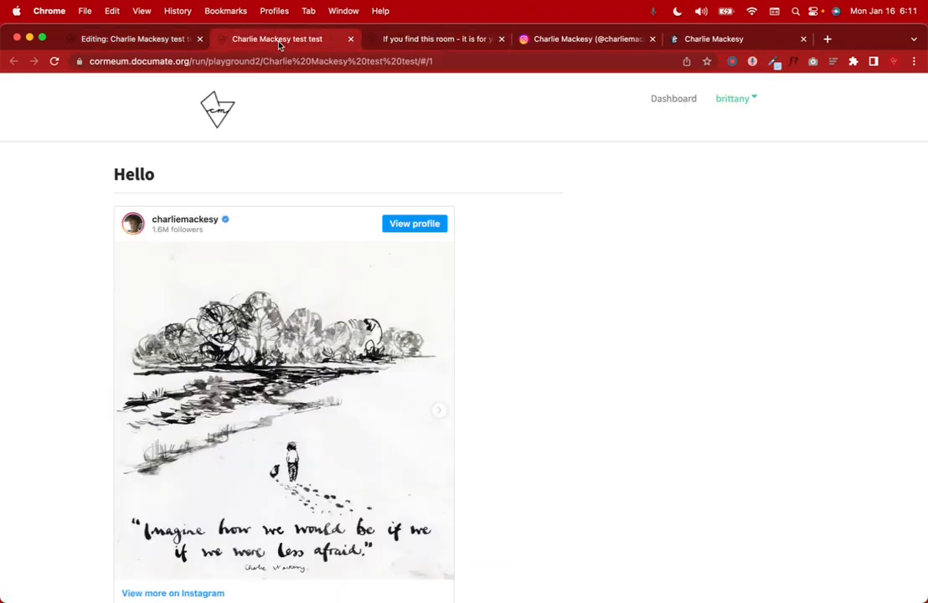
scroll(493, 350, "down", 5)
scroll(493, 350, "up", 5)
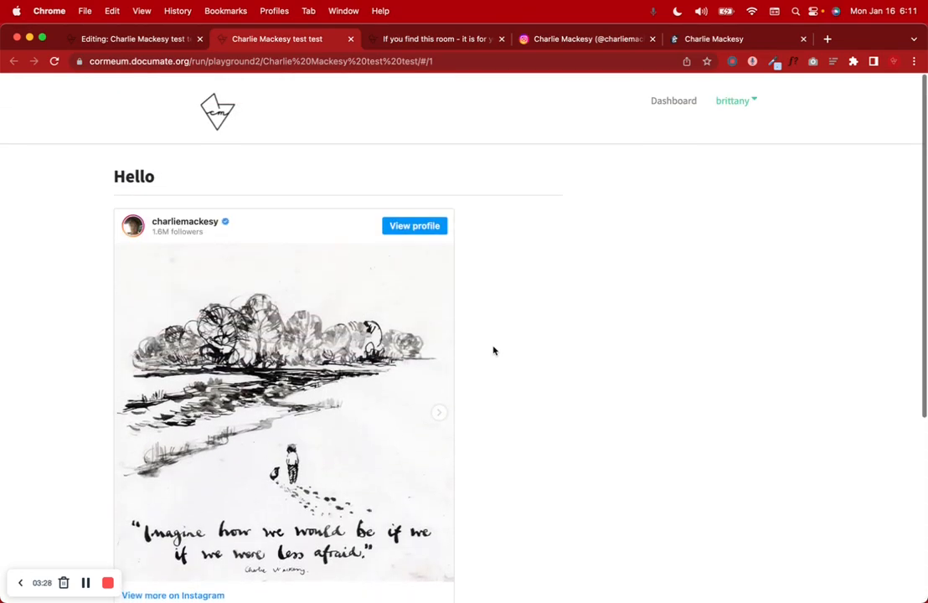
double_click(130, 174)
left_click(411, 40)
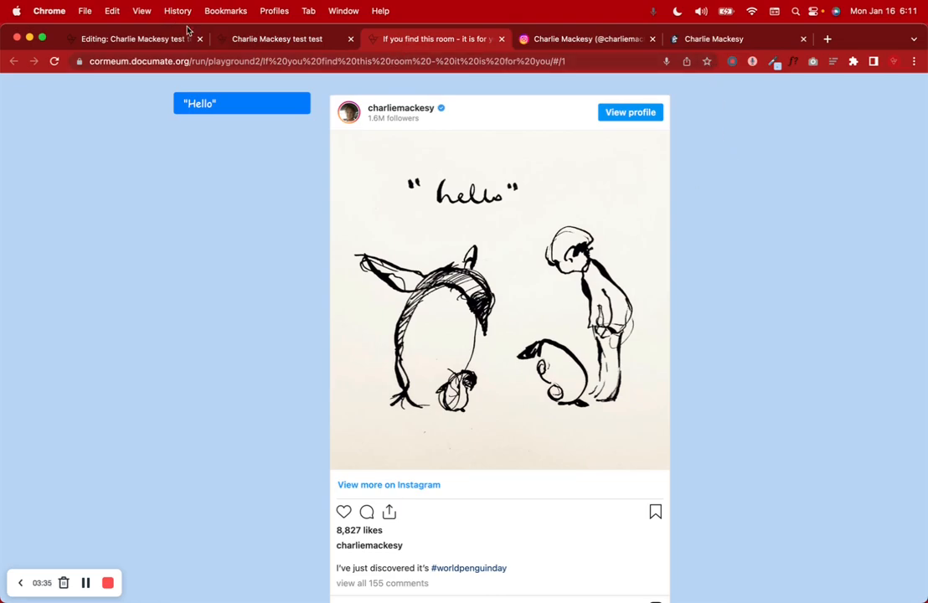
Step: Return to the workflow editor, select the embed code in the instruction question, and delete that question
left_click(140, 37)
left_click(394, 414)
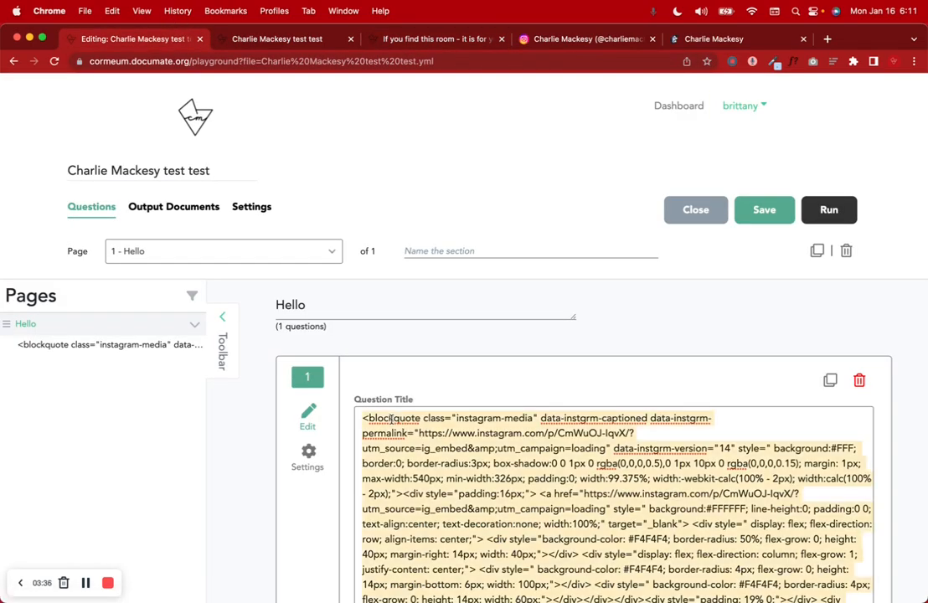
scroll(390, 418, "down", 10)
scroll(391, 419, "up", 15)
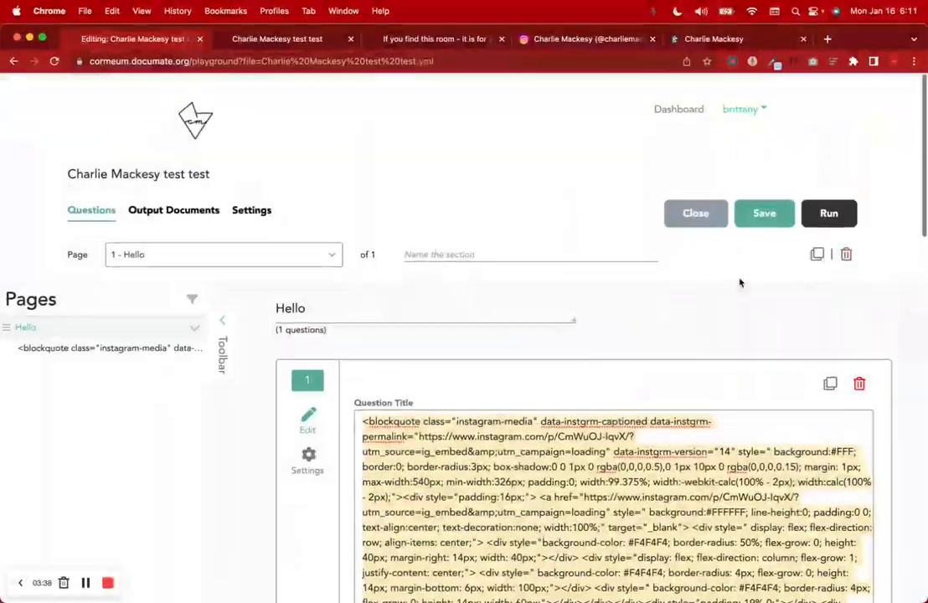
left_click(858, 382)
Step: Replace the "Hello" page title with the Instagram embed code
left_click(297, 305)
key("ctrl+a")
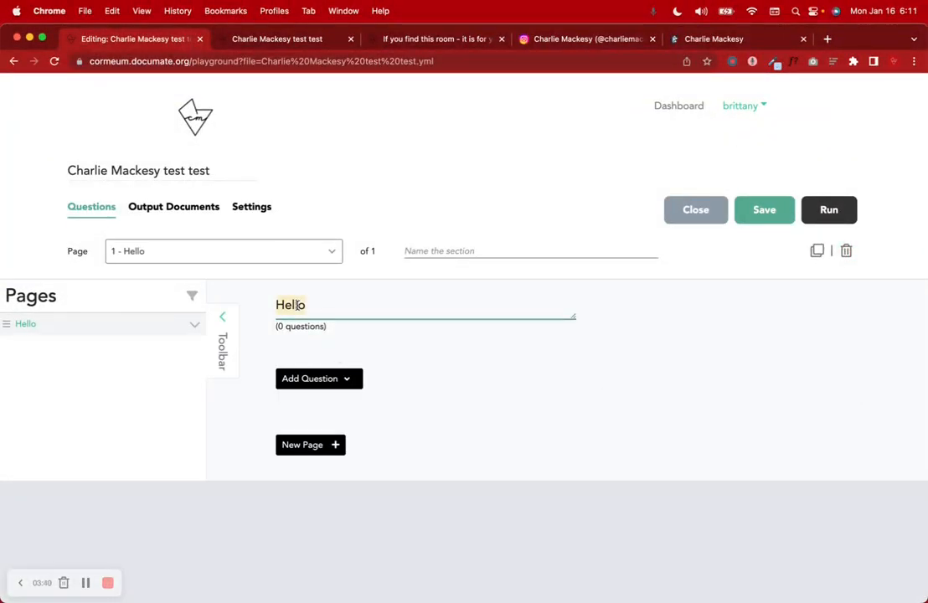
key("BackSpace")
key("ctrl+v")
scroll(421, 373, "down", 20)
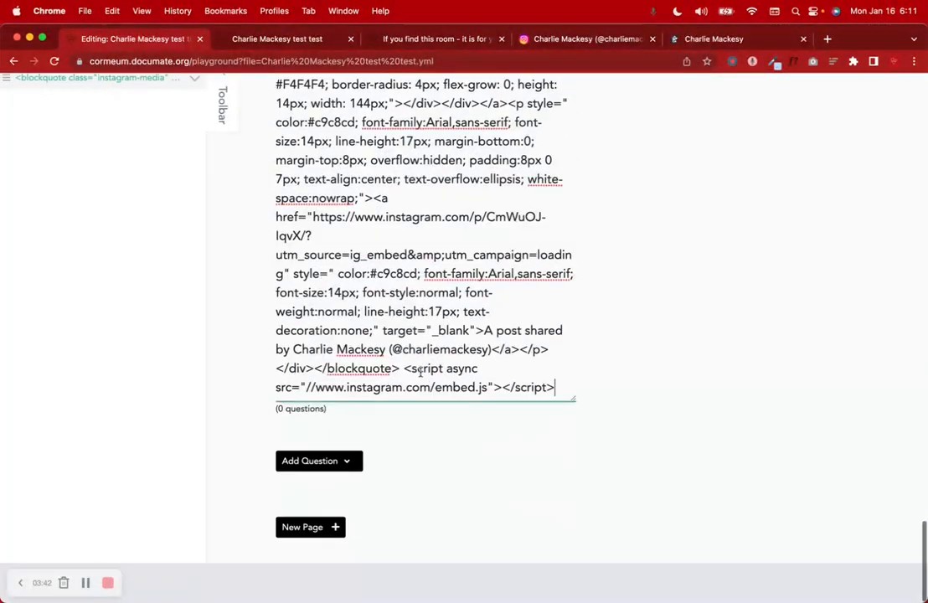
scroll(421, 373, "up", 20)
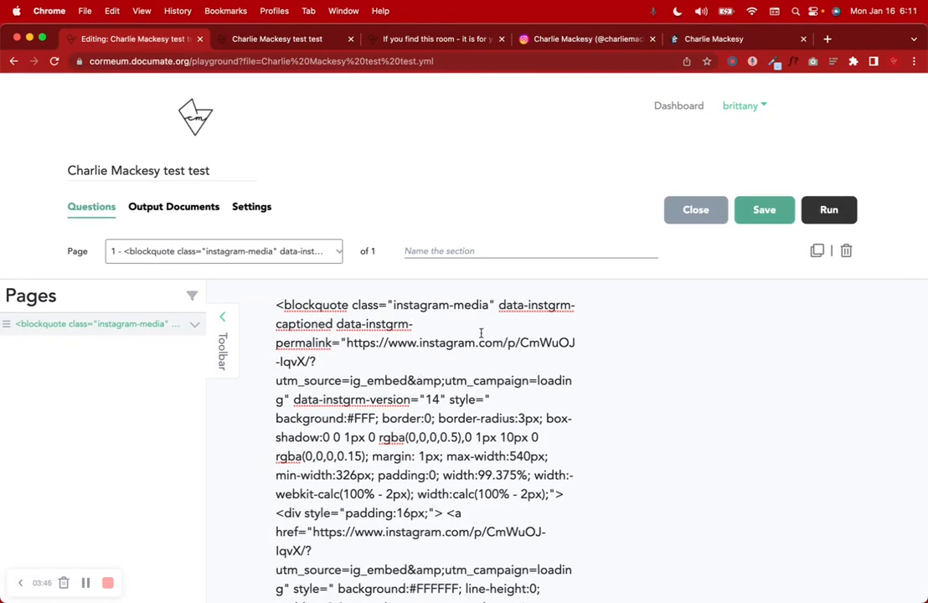
Step: Copy and clear the embed code in the page title, look at the preview's Hello heading, and paste the code back
key("ctrl+a")
key("super+c")
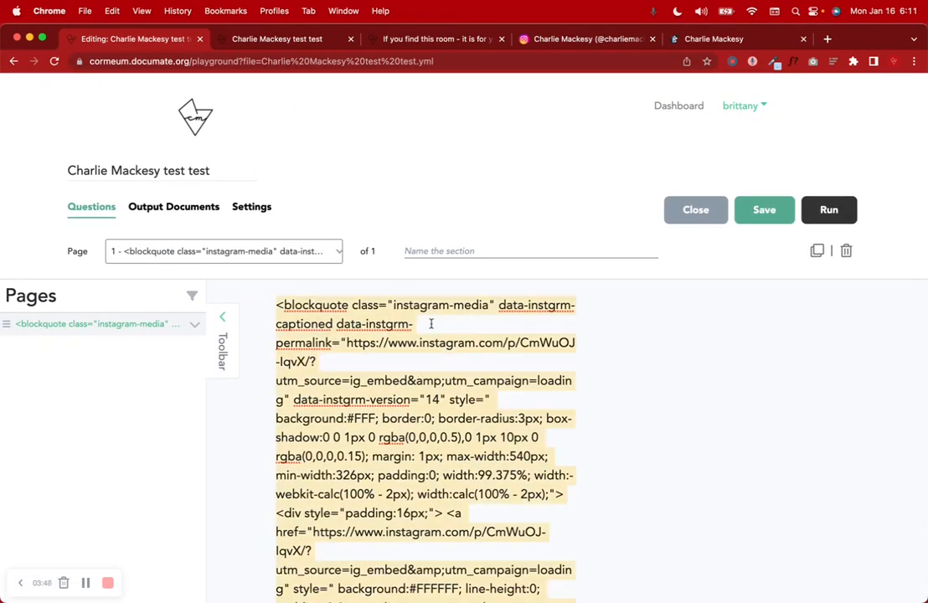
key("BackSpace")
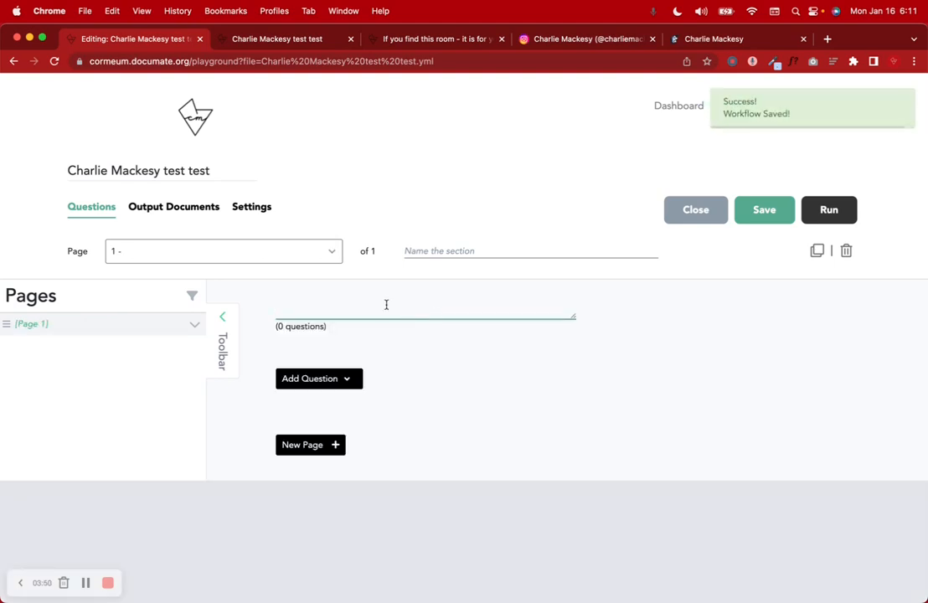
left_click(303, 42)
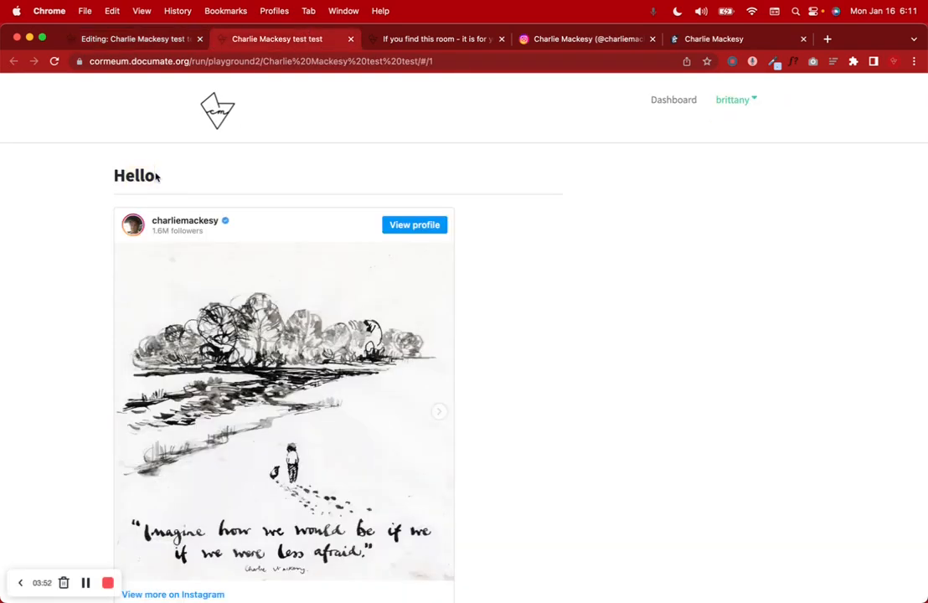
left_click(153, 40)
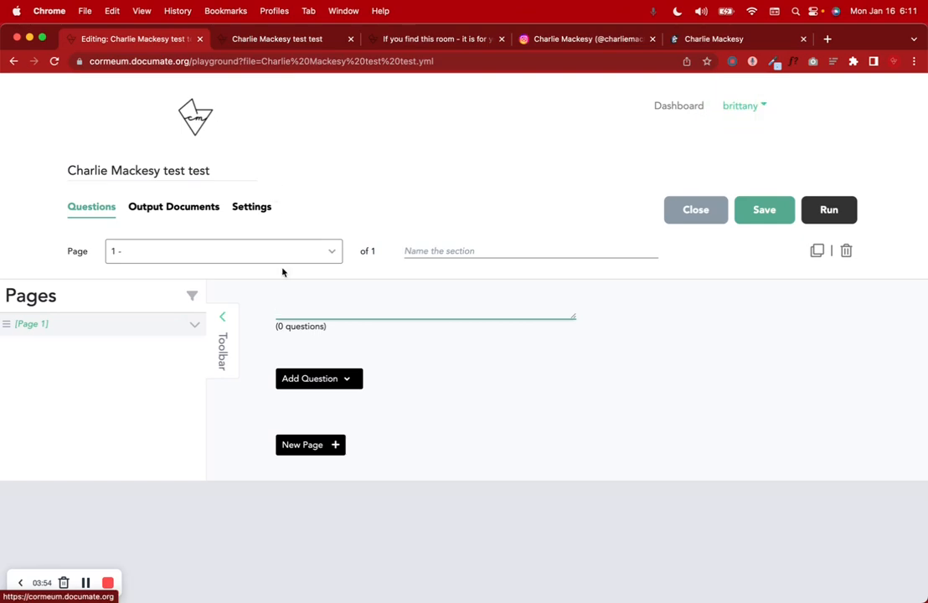
key("super+v")
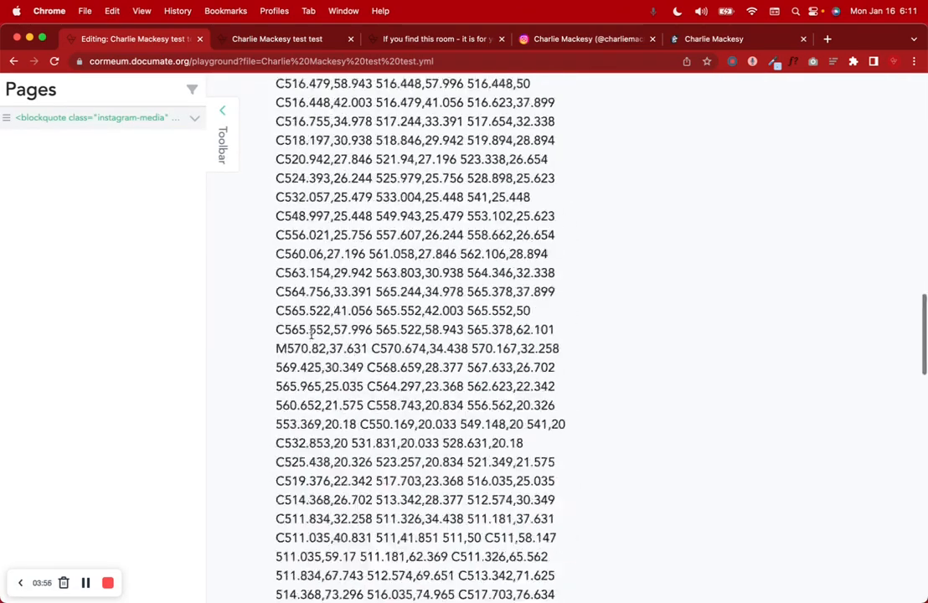
Step: Save the workflow and reload its preview to check how the Instagram post displays as the page title
left_click(763, 216)
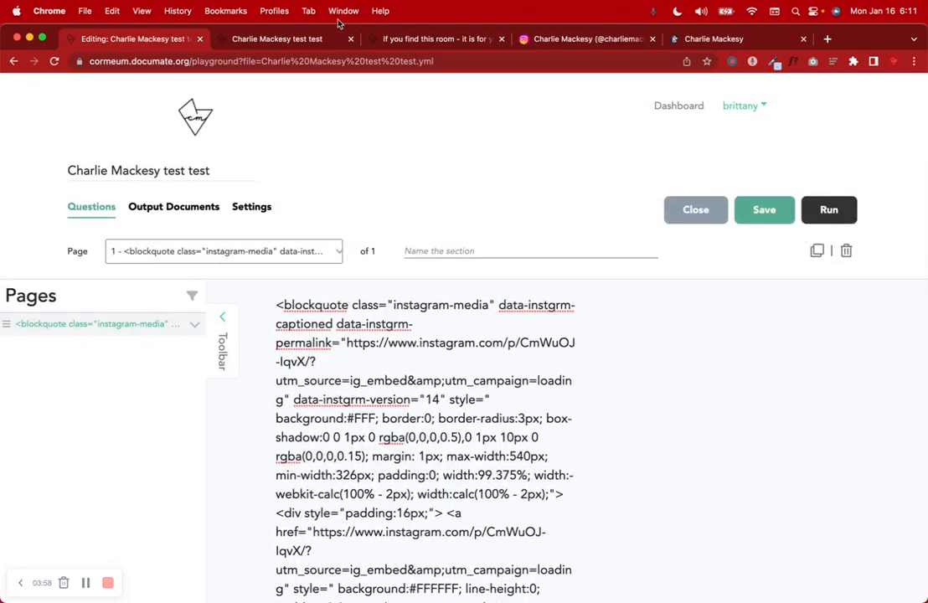
left_click(244, 39)
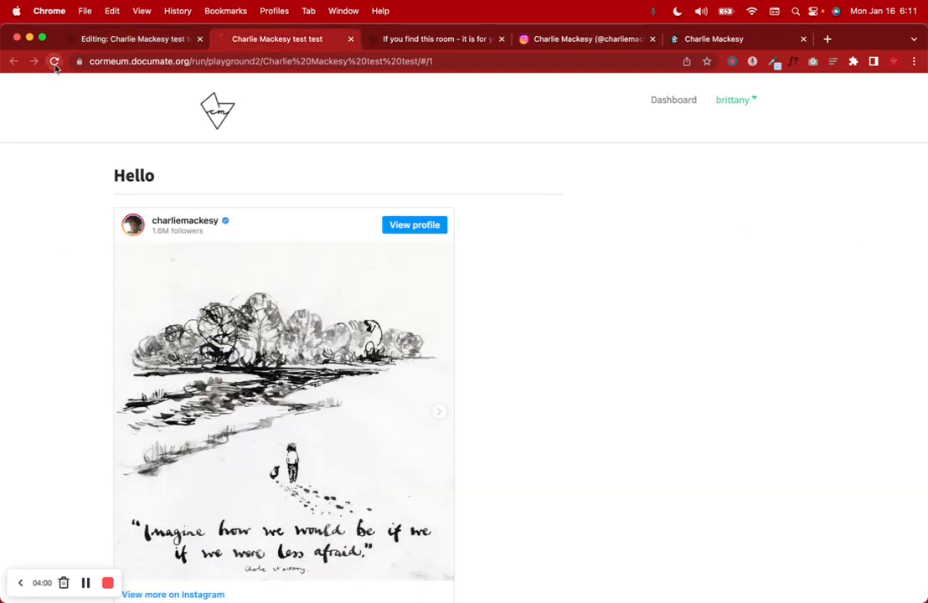
left_click(54, 61)
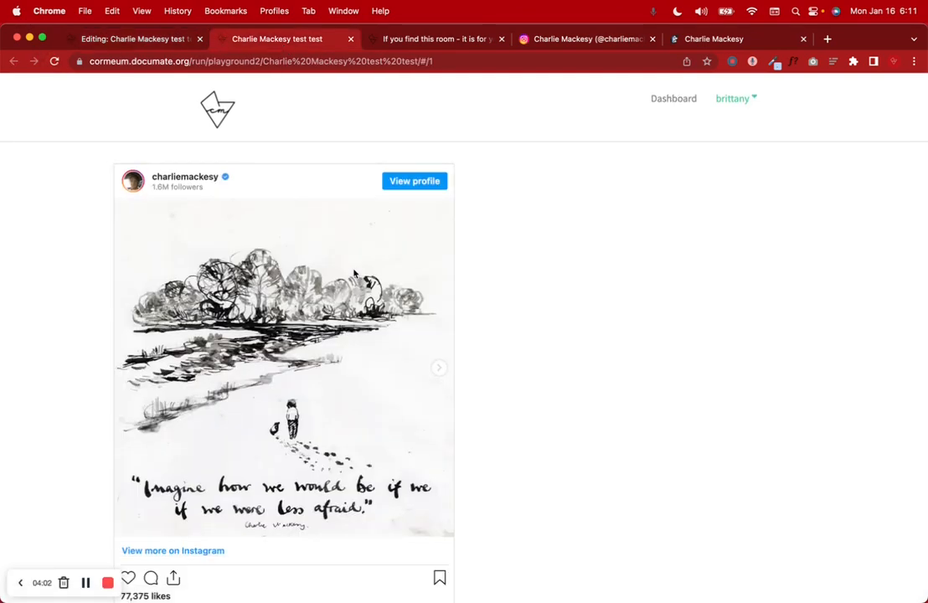
scroll(353, 273, "down", 5)
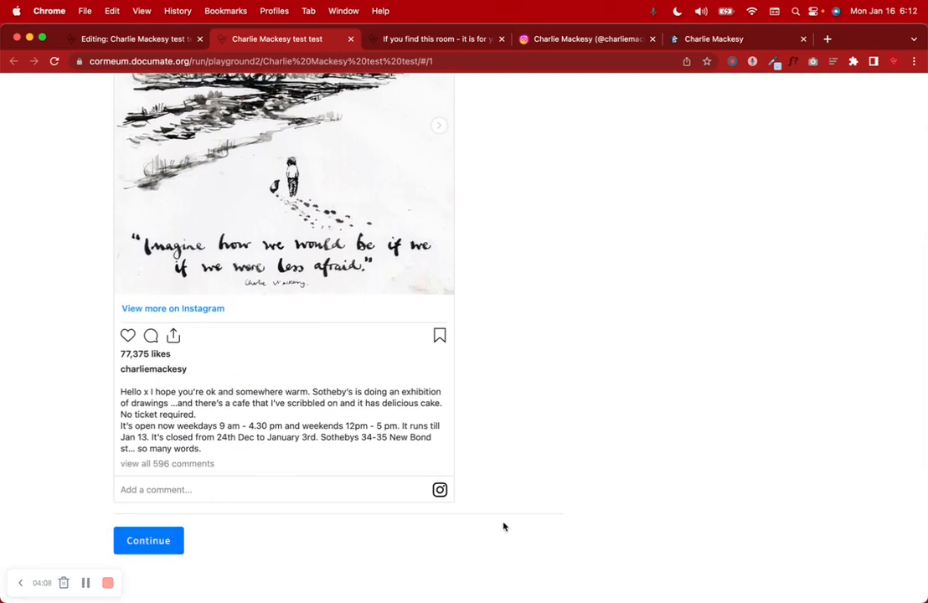
scroll(618, 512, "up", 10)
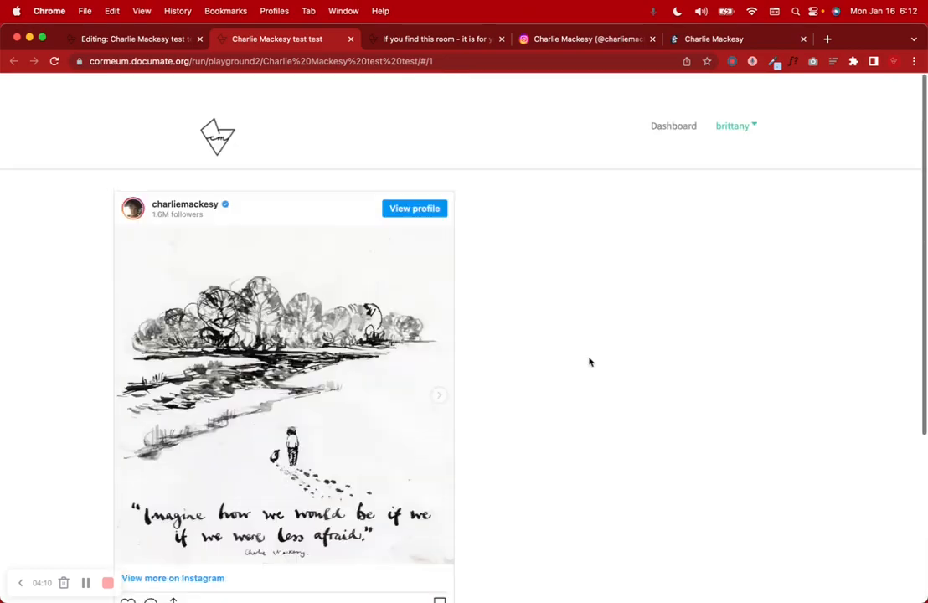
Step: Compare the test workflow's page title code and preview with the finished escape room's opening page, including its welcome text
left_click(176, 39)
scroll(376, 295, "down", 20)
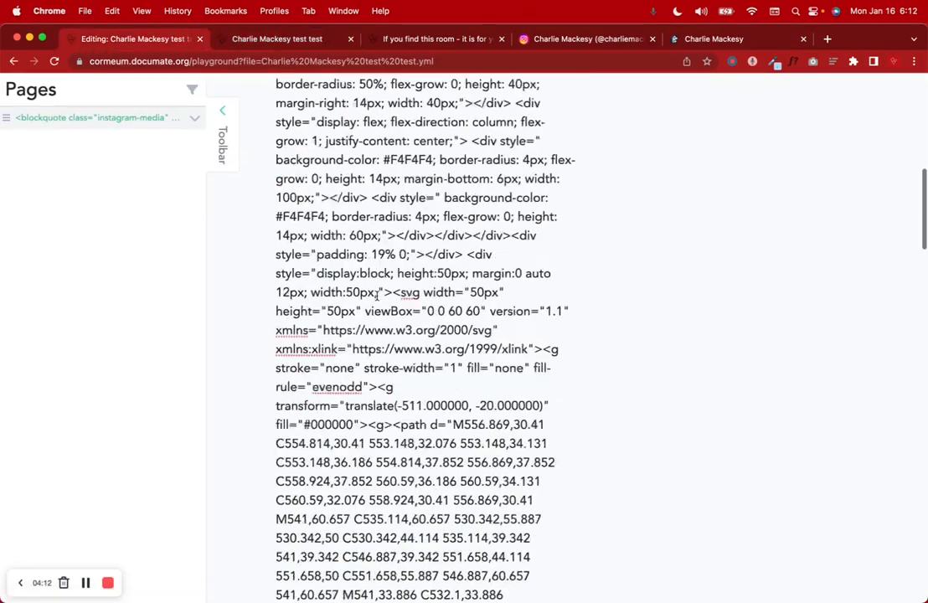
scroll(377, 296, "down", 5)
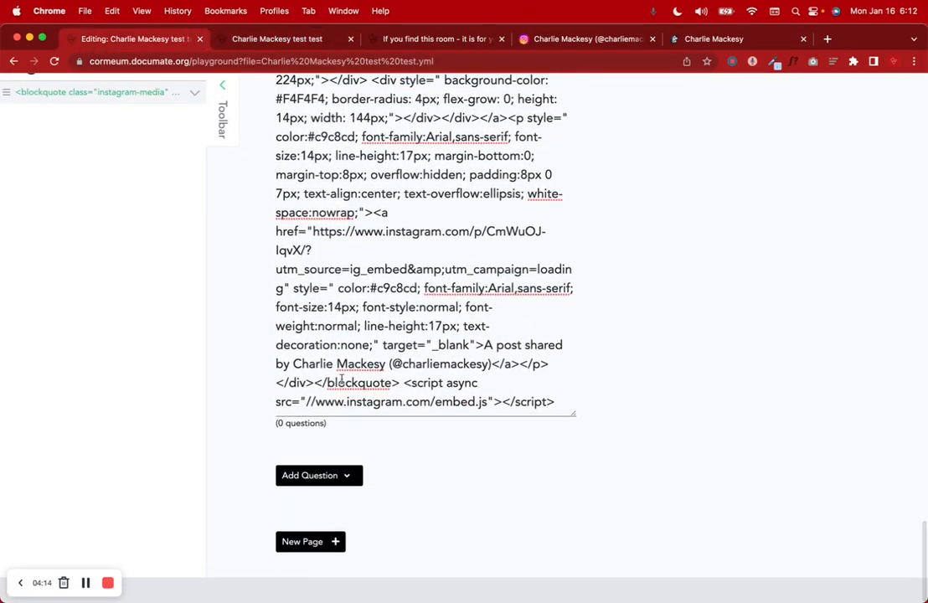
left_click(276, 42)
scroll(513, 346, "down", 5)
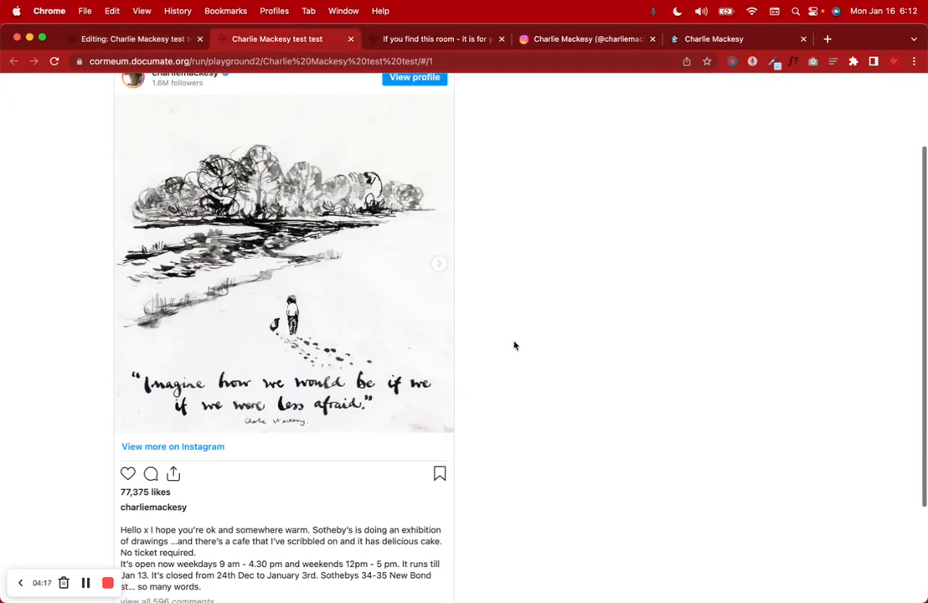
left_click(425, 46)
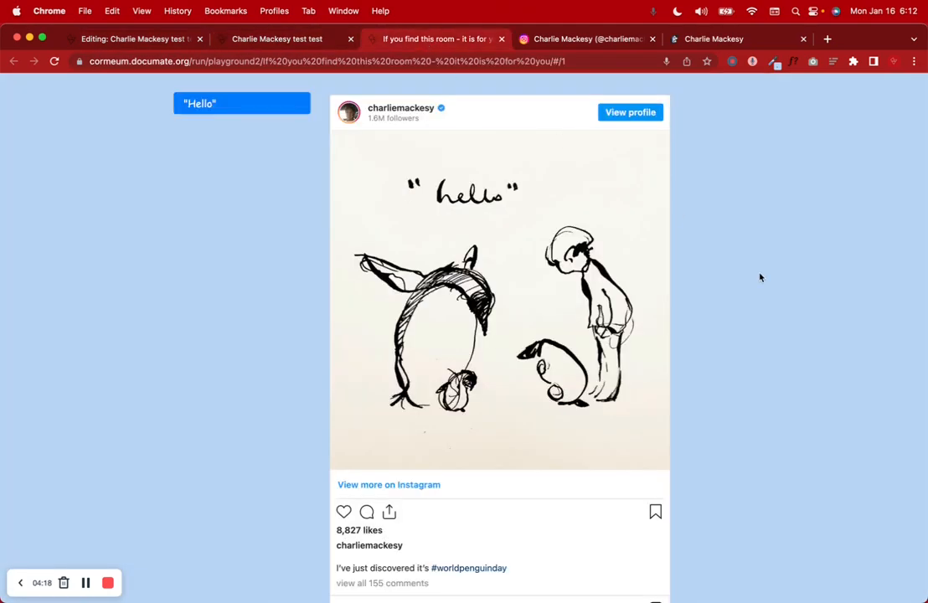
scroll(760, 277, "down", 5)
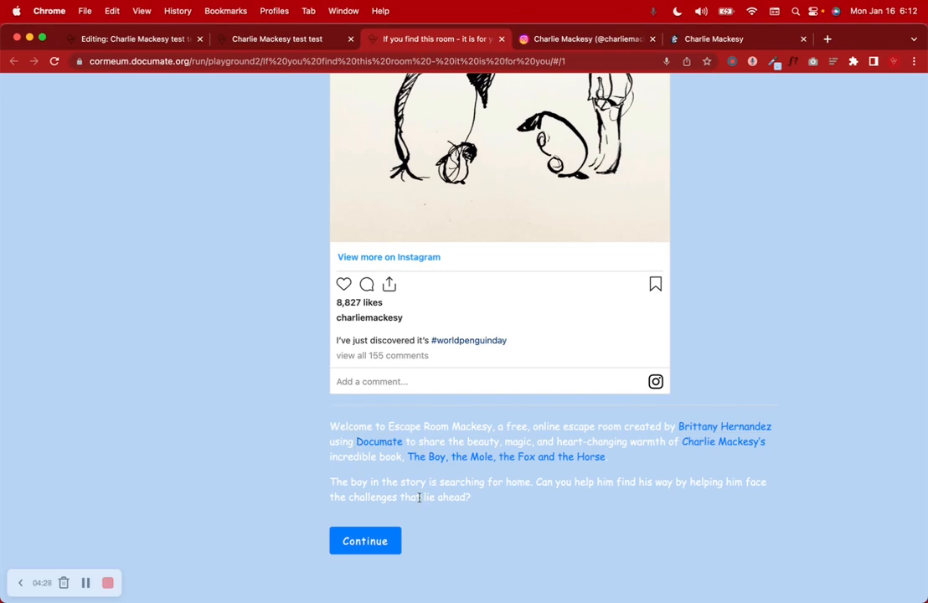
scroll(419, 497, "up", 5)
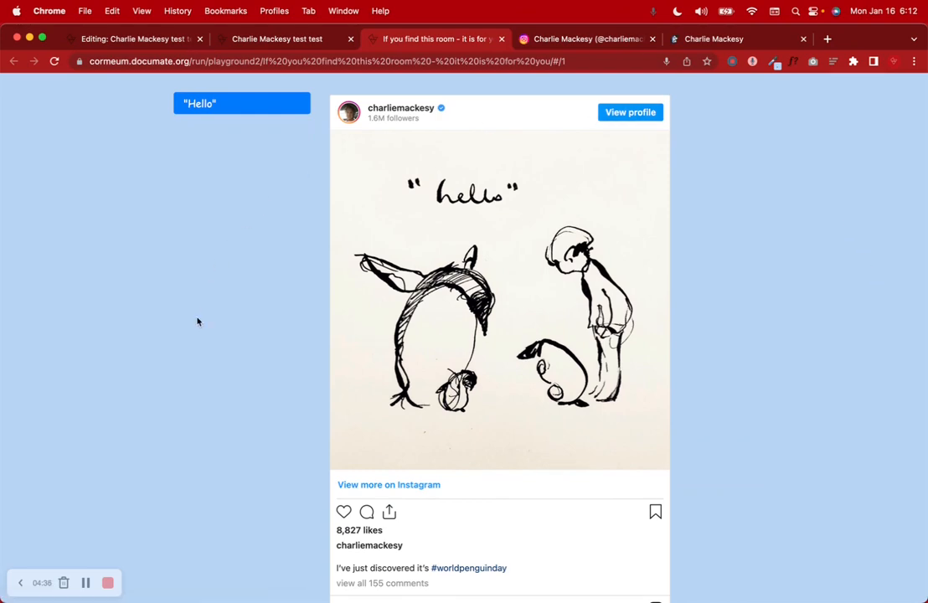
scroll(228, 253, "down", 5)
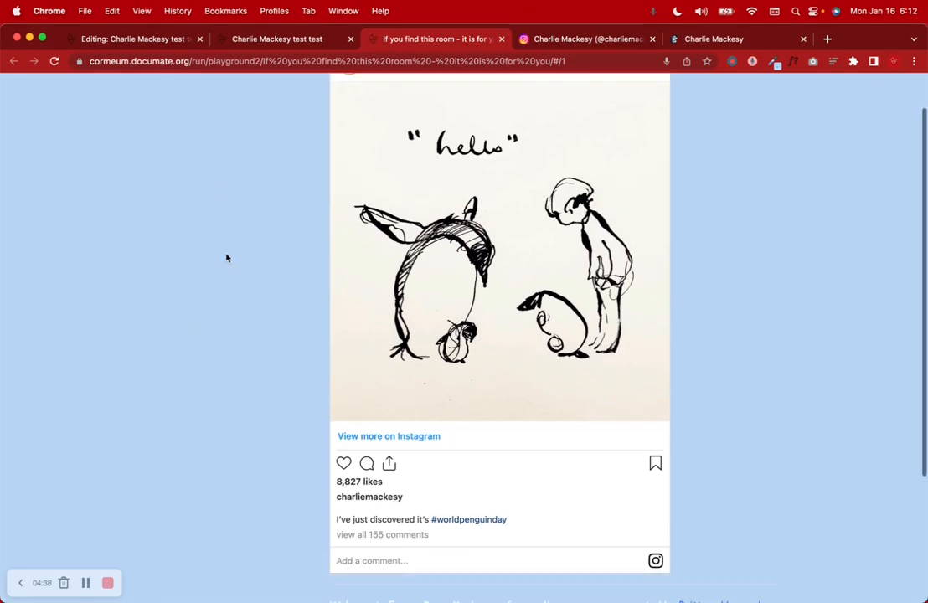
left_click(230, 41)
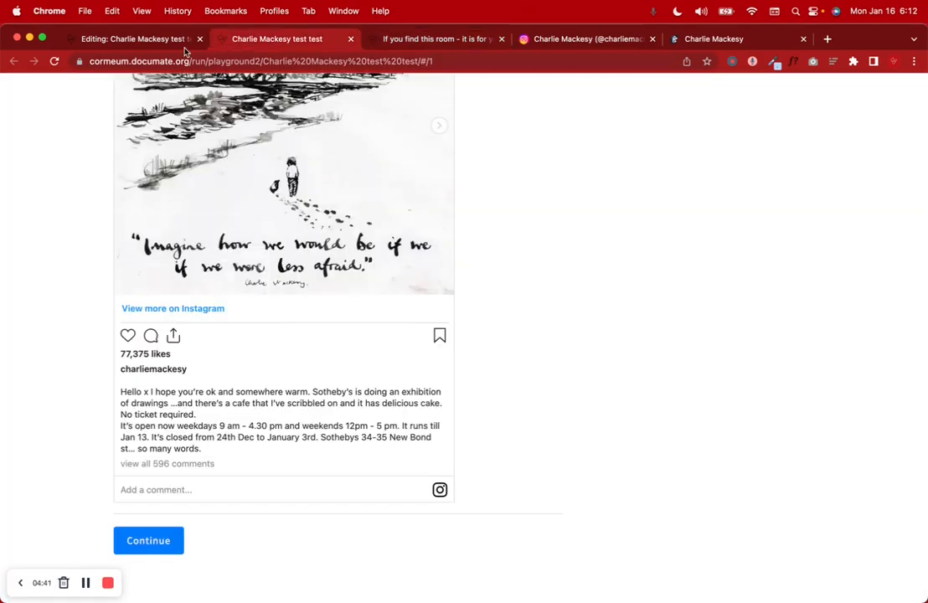
Step: Return to the test workflow's editor and open the Documate dashboard in a separate browser tab
left_click(149, 38)
scroll(314, 177, "up", 5)
scroll(315, 178, "up", 10)
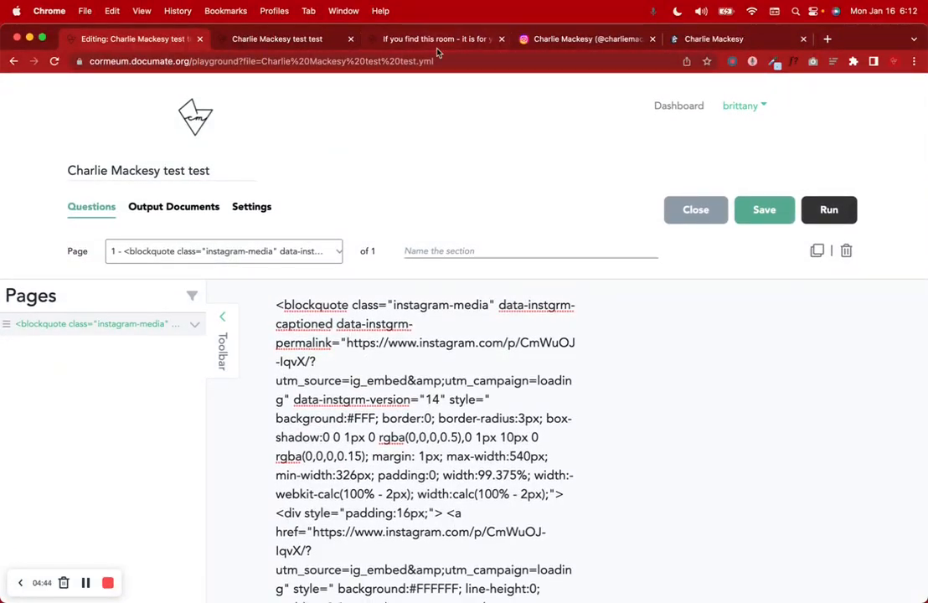
scroll(678, 113, "down", 1)
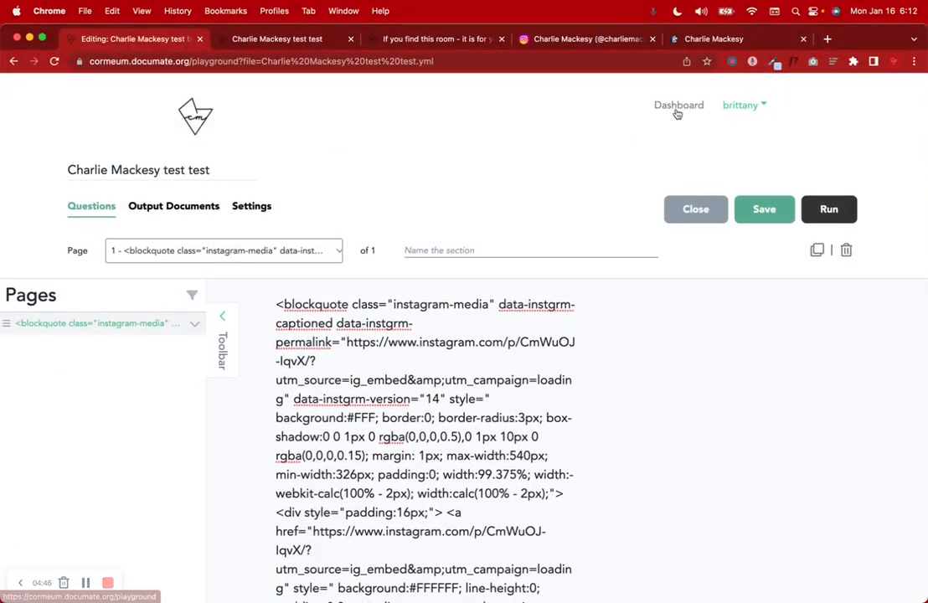
right_click(675, 104)
left_click(658, 113)
right_click(666, 103)
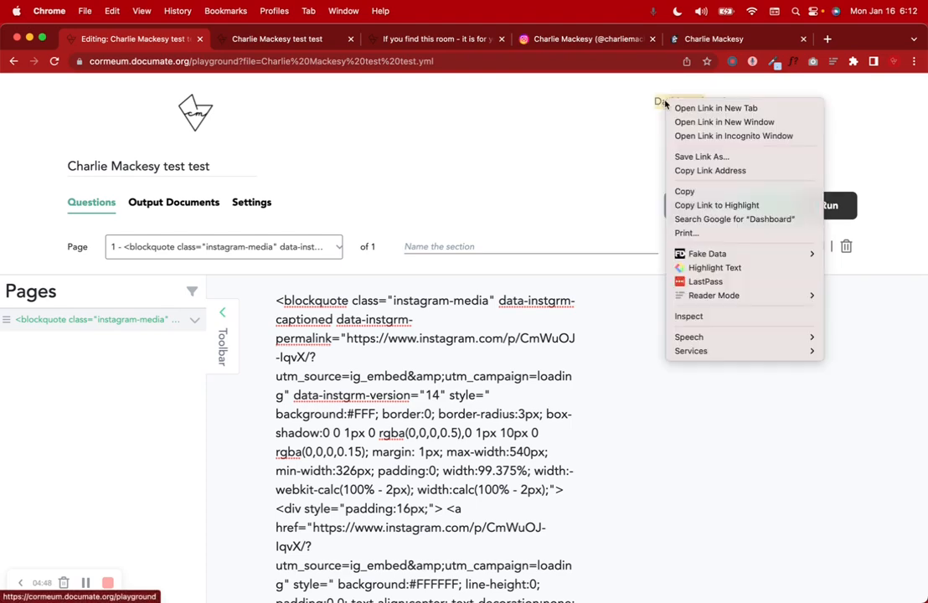
left_click(715, 107)
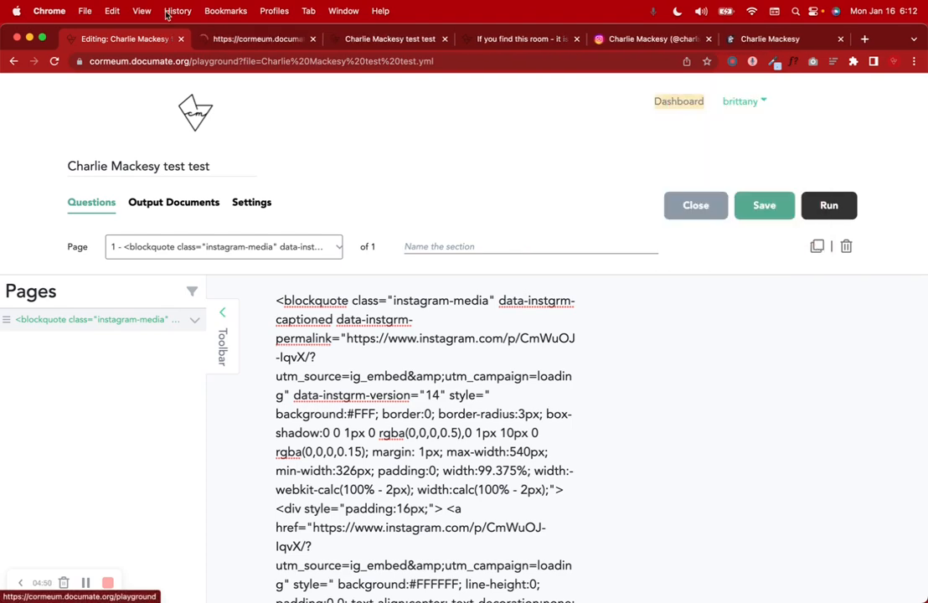
Step: Open the "If you find this room - it is for you" workflow for editing from the dashboard
left_click(243, 38)
scroll(411, 470, "down", 5)
scroll(411, 469, "down", 2)
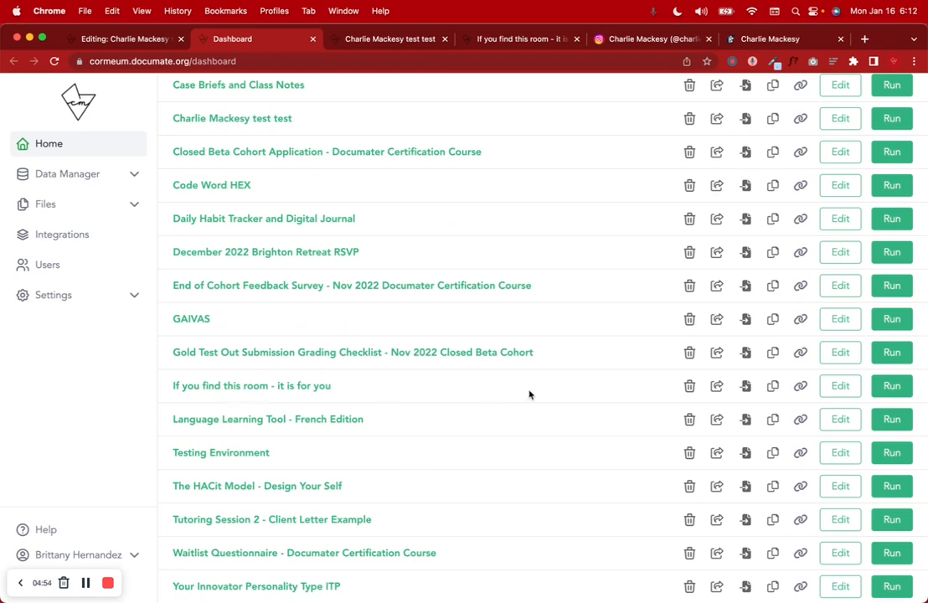
left_click(834, 394)
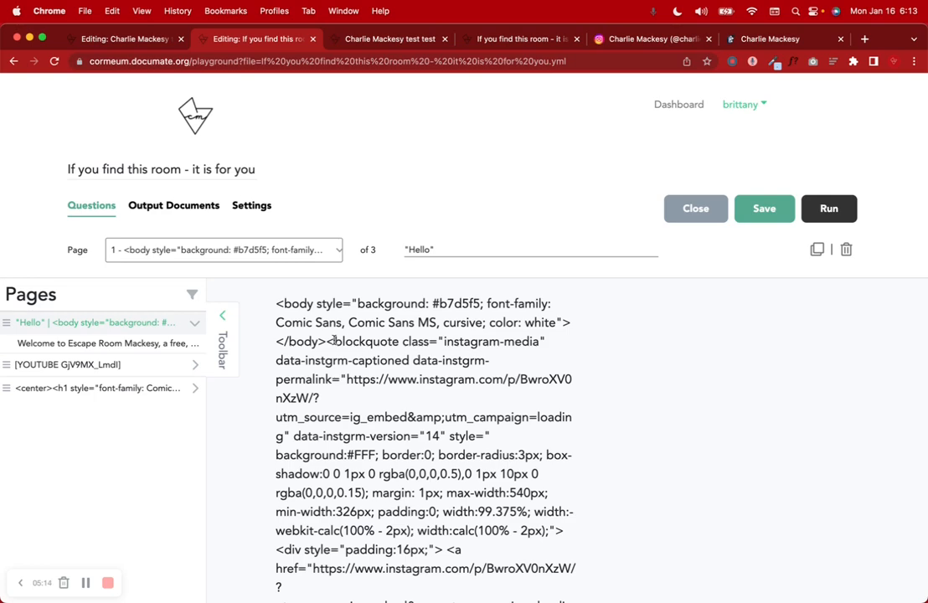
Step: Copy the body style code at the start of the escape room's page title and look through the embed code following it
left_click_drag(326, 342, 272, 311)
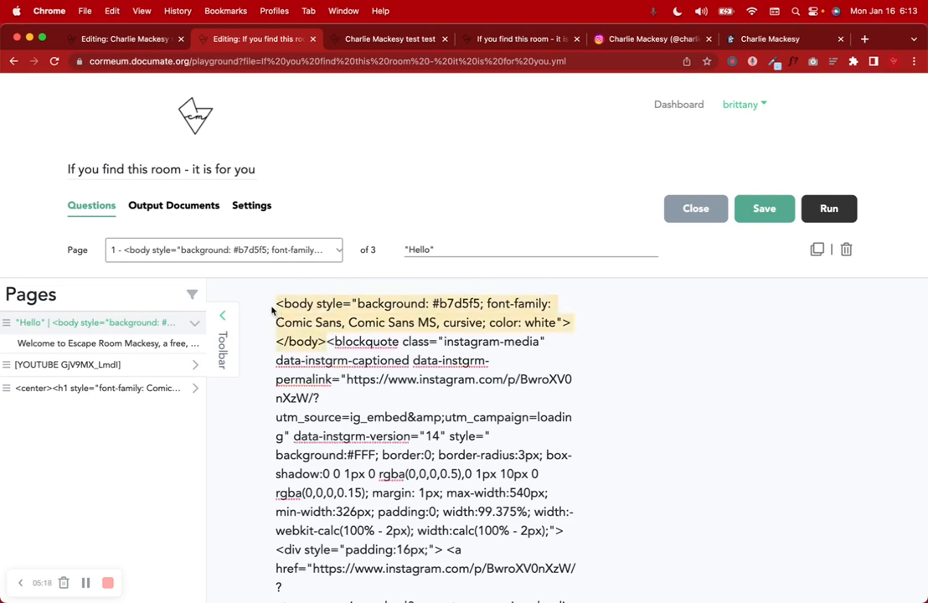
scroll(273, 311, "down", 10)
scroll(272, 310, "down", 15)
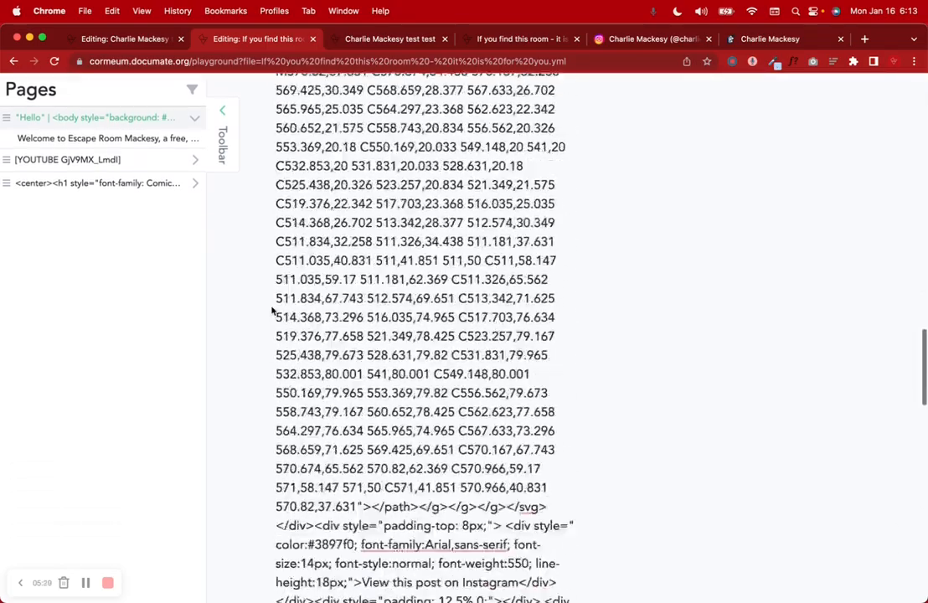
scroll(272, 311, "up", 5)
scroll(271, 308, "up", 20)
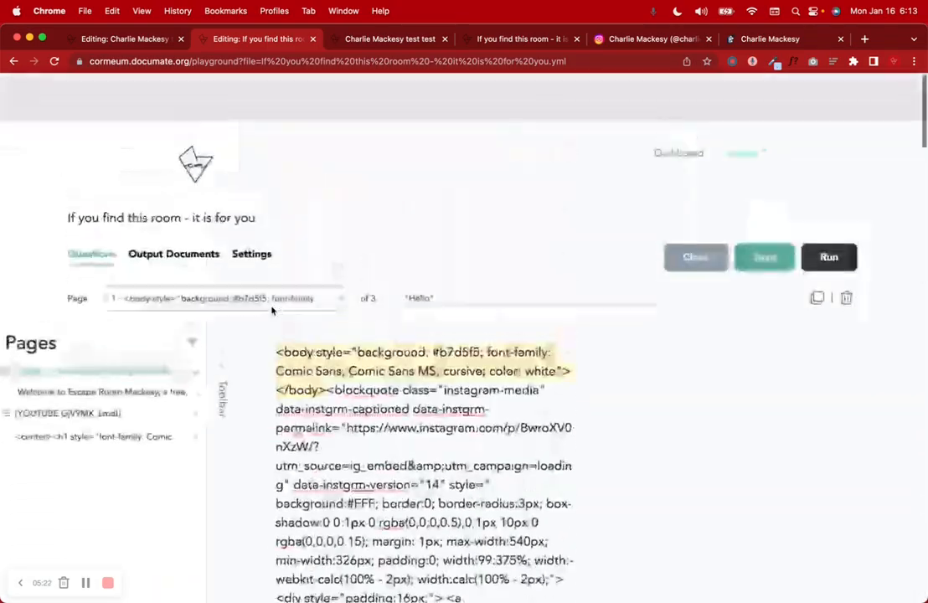
Step: Place the test workflow's preview tab directly after its editor tab and look over the previewed page
left_click(147, 41)
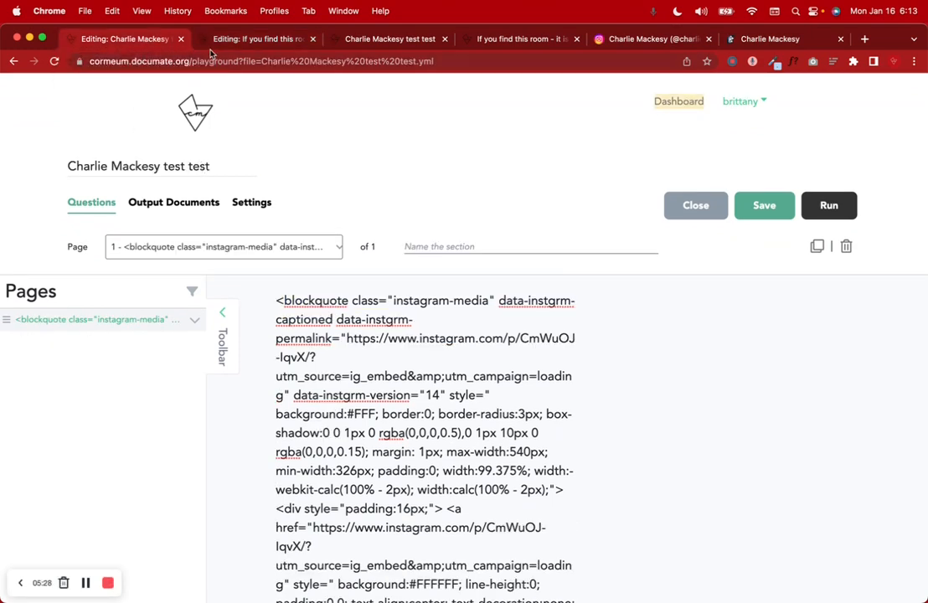
left_click_drag(368, 39, 255, 42)
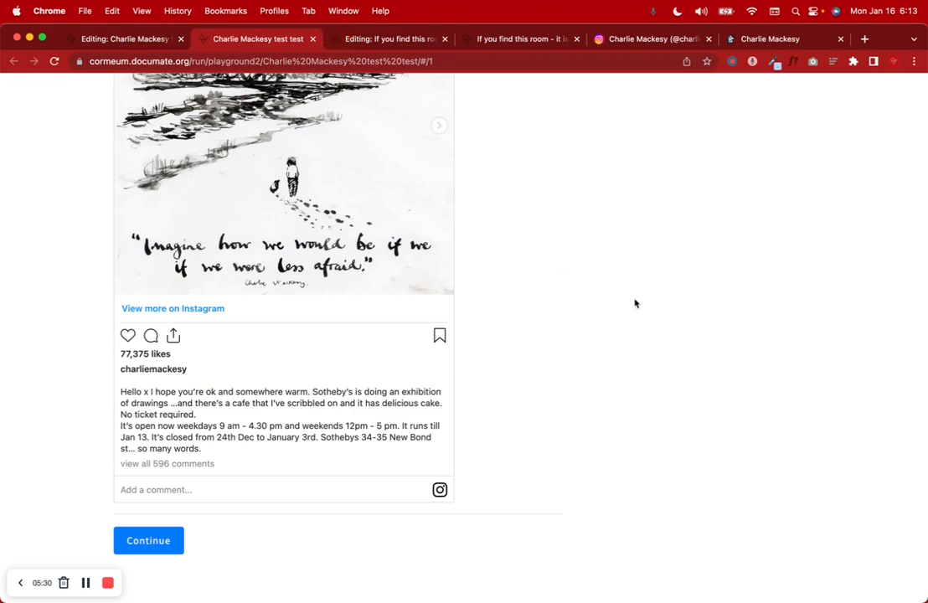
scroll(635, 302, "up", 5)
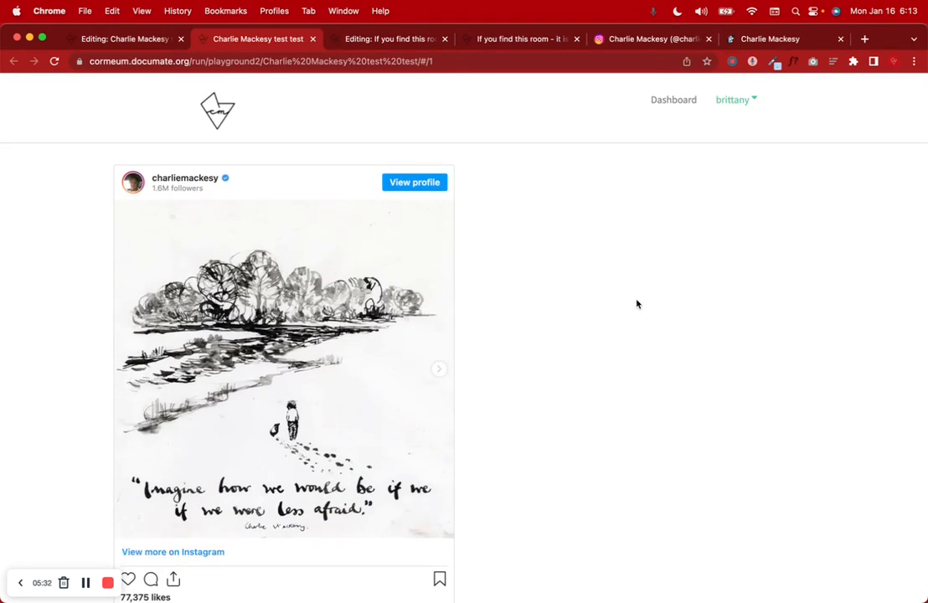
scroll(636, 304, "down", 5)
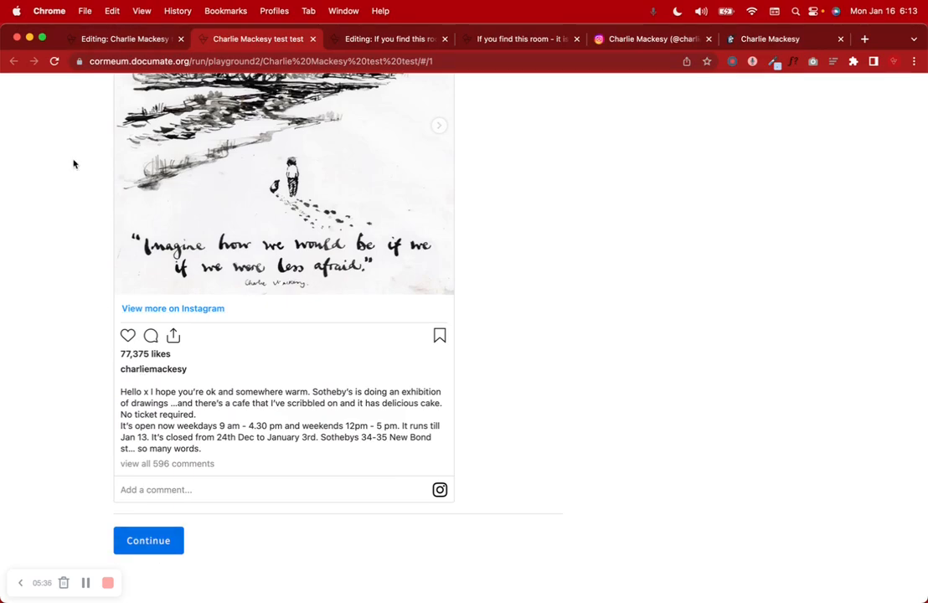
Step: Add an Instruction question to the test workflow's page with the title "This is a test this is a test"
left_click(109, 43)
scroll(290, 311, "down", 20)
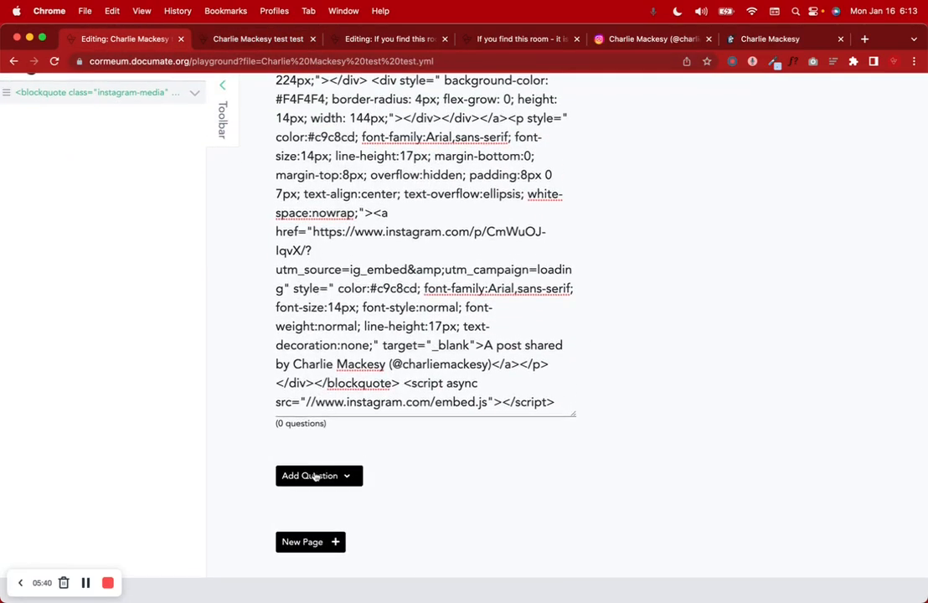
left_click(314, 467)
scroll(314, 474, "down", 5)
left_click(329, 378)
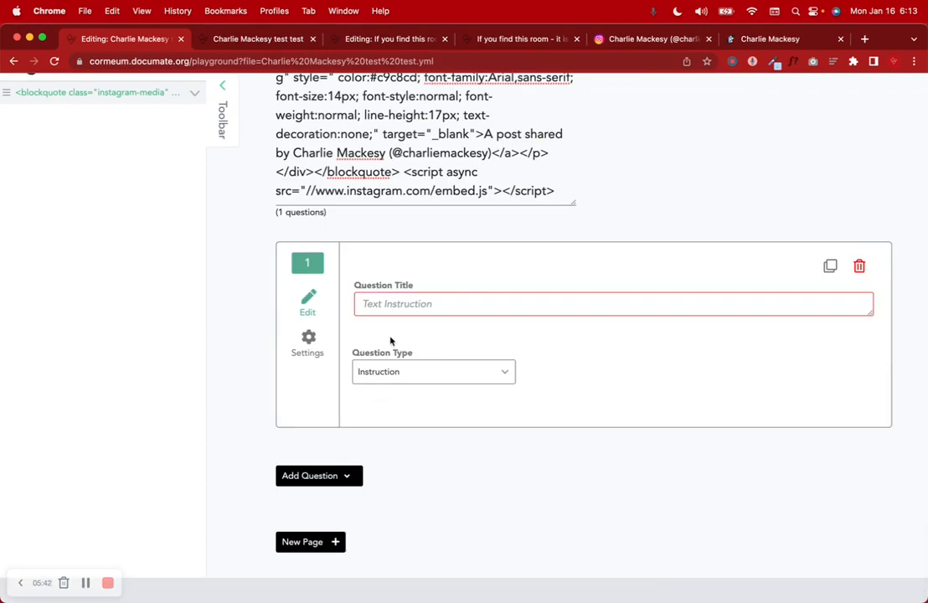
left_click(387, 306)
type("This is a")
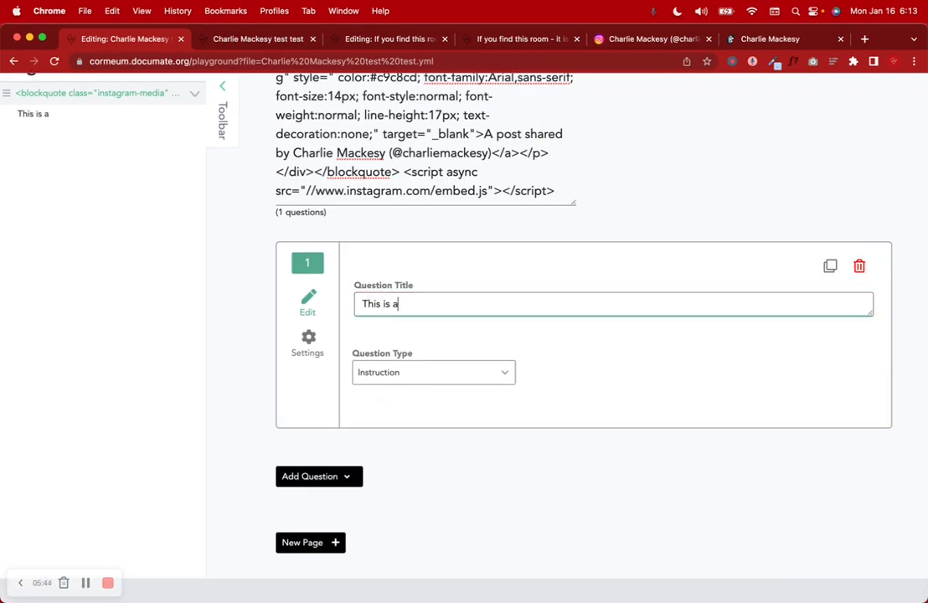
type(" test this ia")
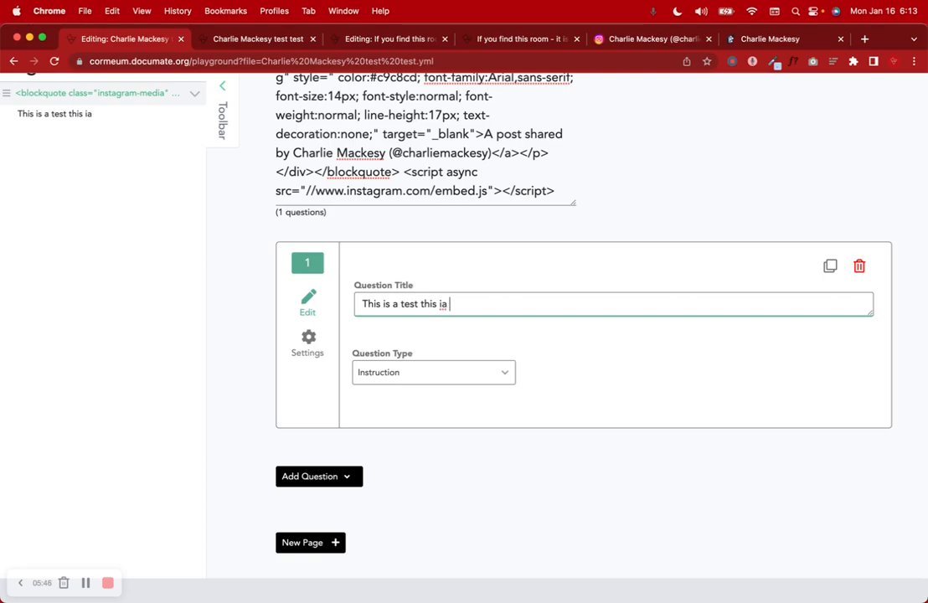
key("BackSpace")
type("s a test")
Step: Save the workflow and paste the copied body style code with background #b7d5f5 in front of the page title's blockquote code
scroll(524, 360, "up", 20)
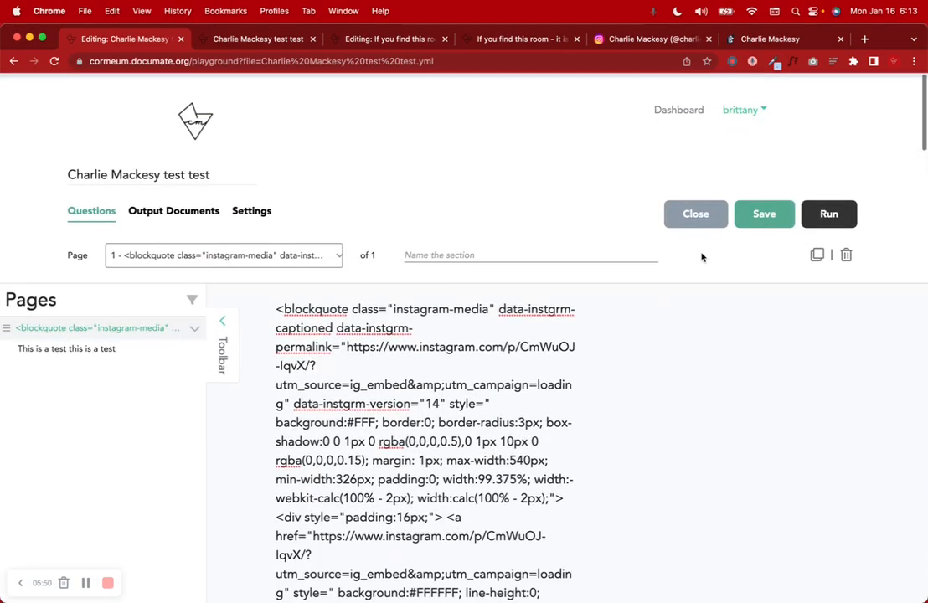
left_click(763, 209)
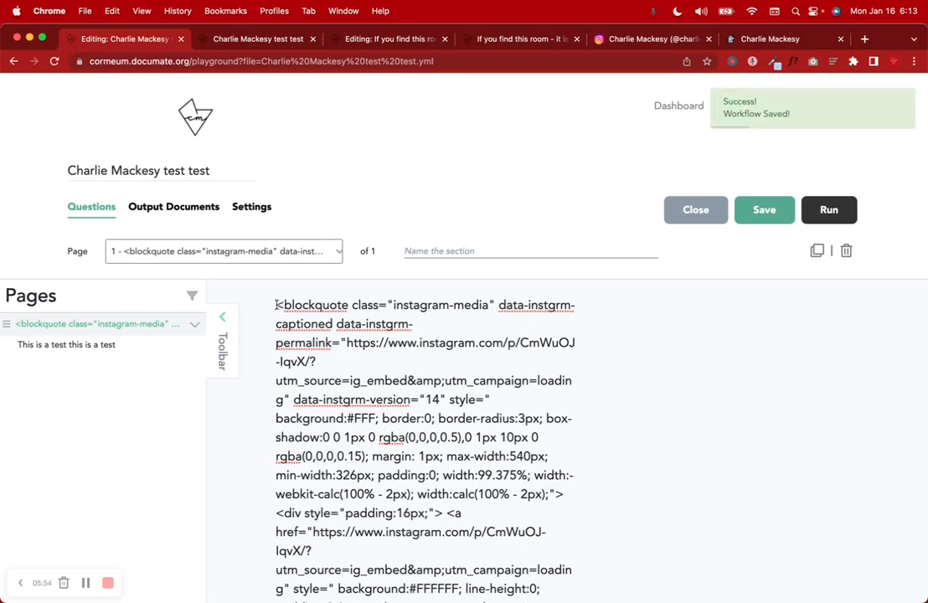
type("<body style=\"background: #b7d5f5; font-family: Comic Sans, Comic Sans MS, cursive; color: white\"></body>")
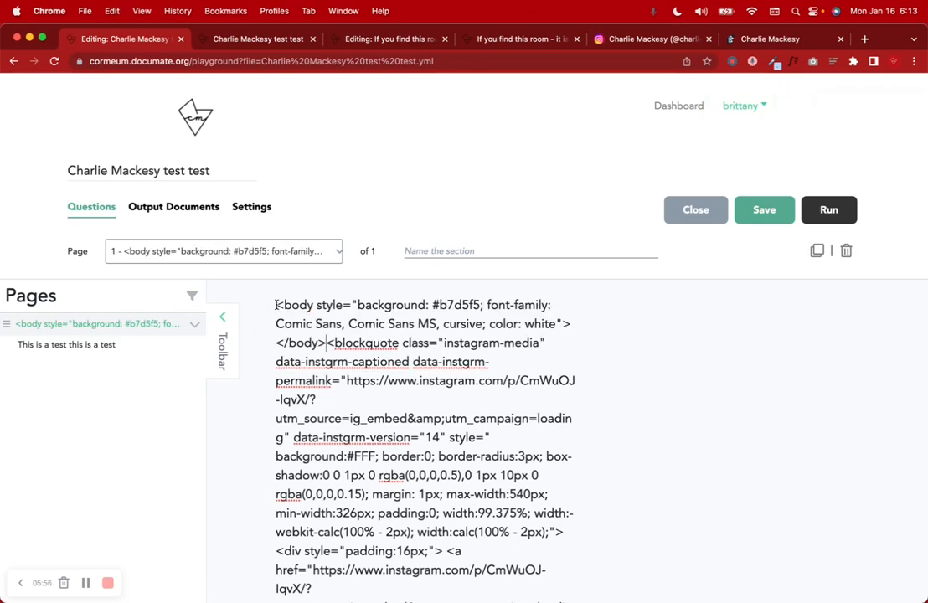
Step: Paste the body style code into a new quick note in Notes and enlarge the note window
left_click(921, 596)
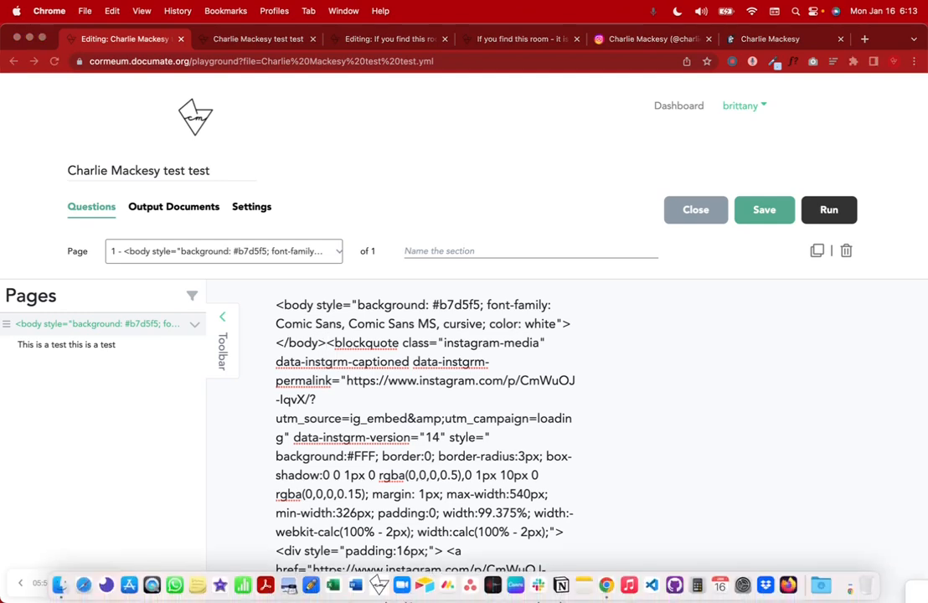
type("<body style=\"background: #b7d5f5; font-family: Comic Sans, Comic Sans MS, cursive; color: white\"></body>")
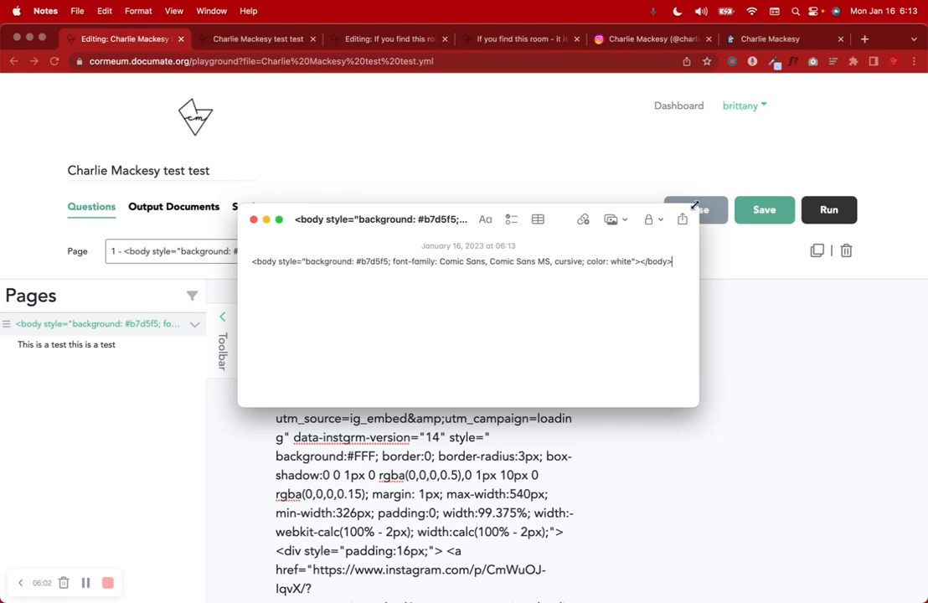
left_click_drag(694, 205, 712, 145)
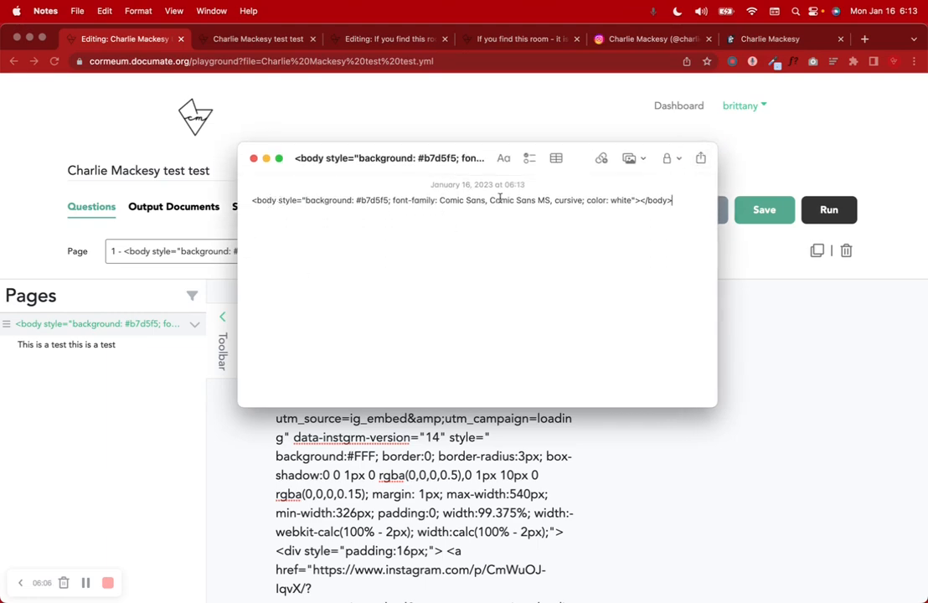
Step: Separate the closing body tag from the opening tag with a blank line in the note and highlight "<body"
left_click(639, 200)
key("Return")
key("Return")
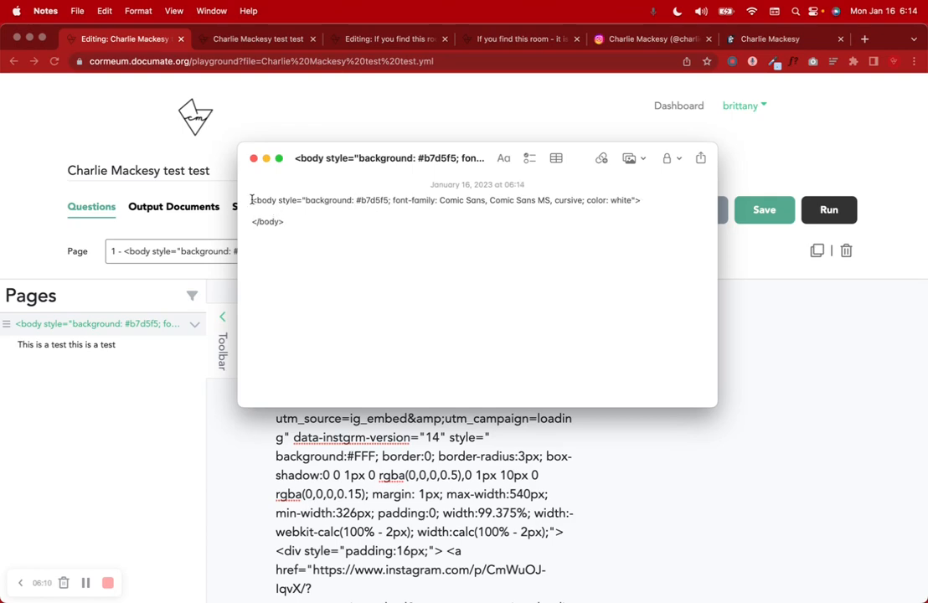
left_click_drag(251, 200, 269, 200)
Step: Switch to Visual Studio Code and create a new file named index.html in the Downloads folder
mouse_move(741, 600)
left_click(654, 585)
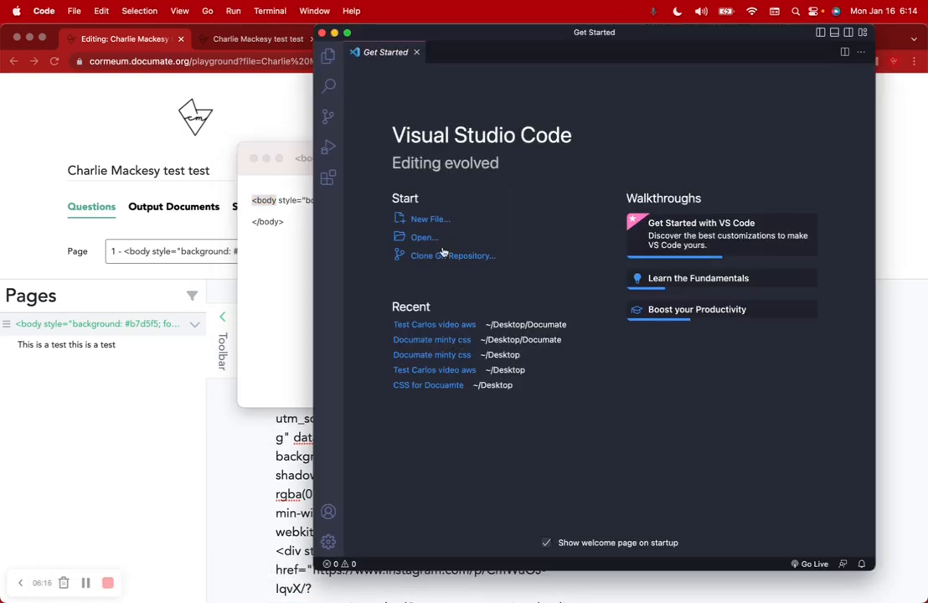
left_click(429, 218)
type("ind")
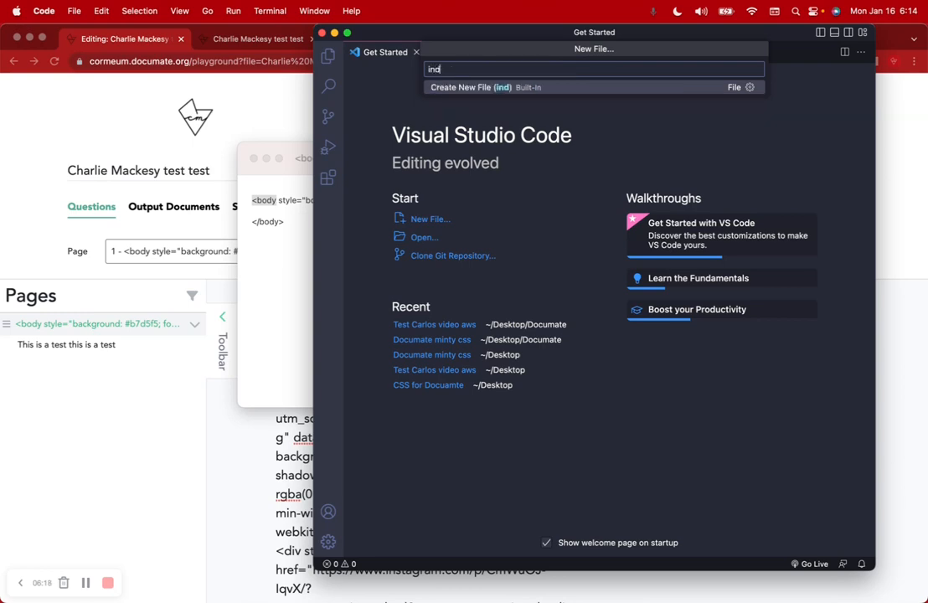
type("ex.html")
key("Return")
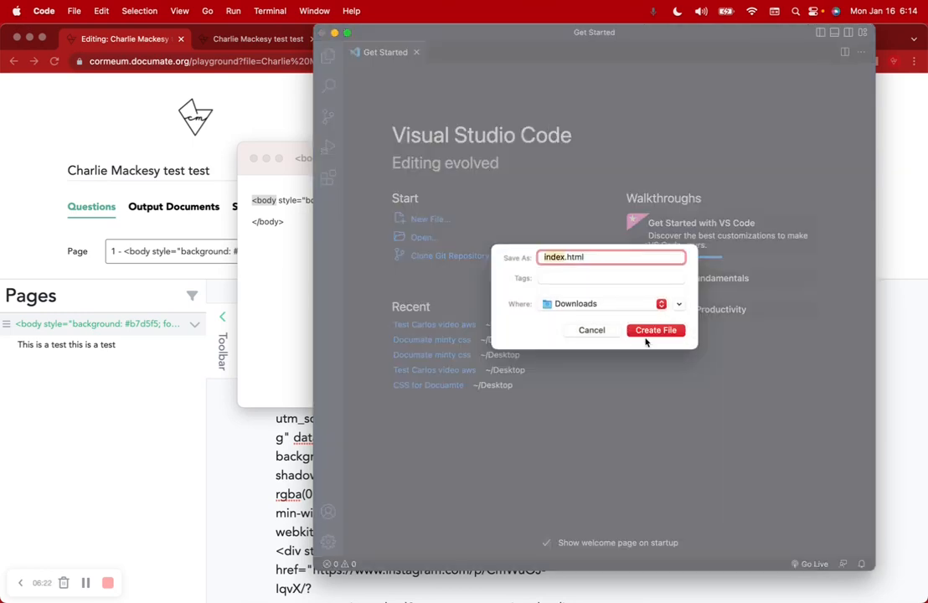
left_click(655, 332)
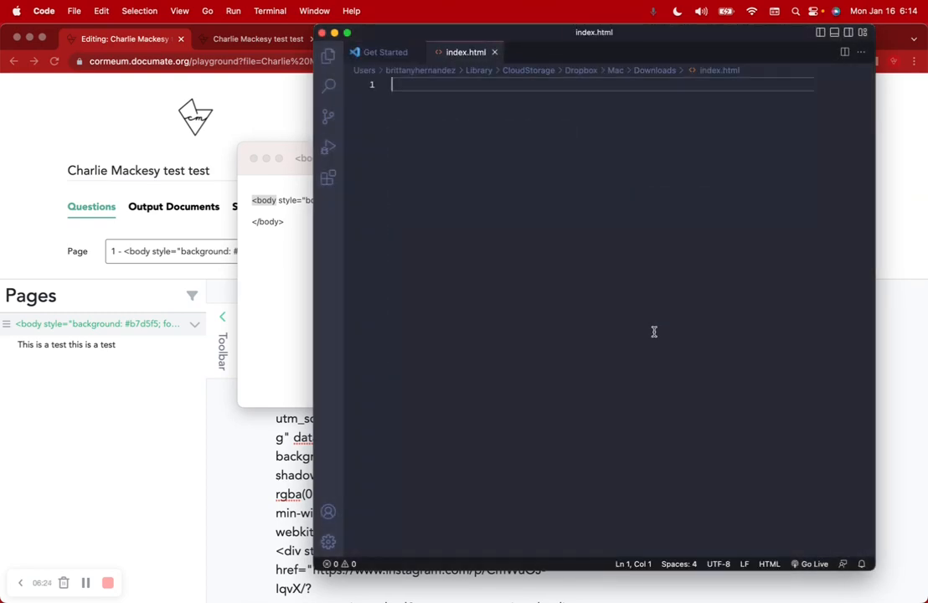
Step: Generate the HTML skeleton in index.html with the Emmet abbreviation "!" and highlight its head part and its body part
type("!")
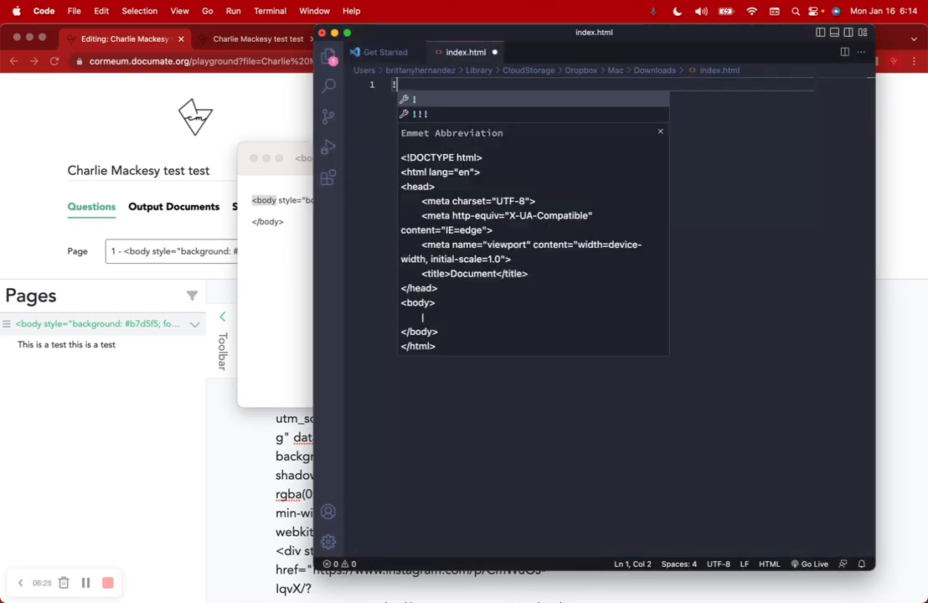
key("Tab")
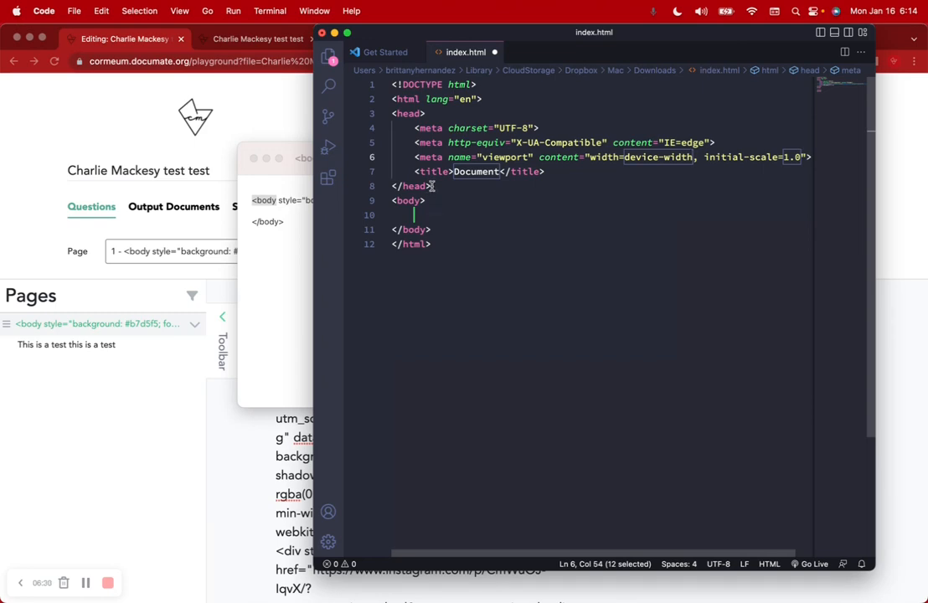
left_click_drag(431, 186, 386, 80)
key("super+c")
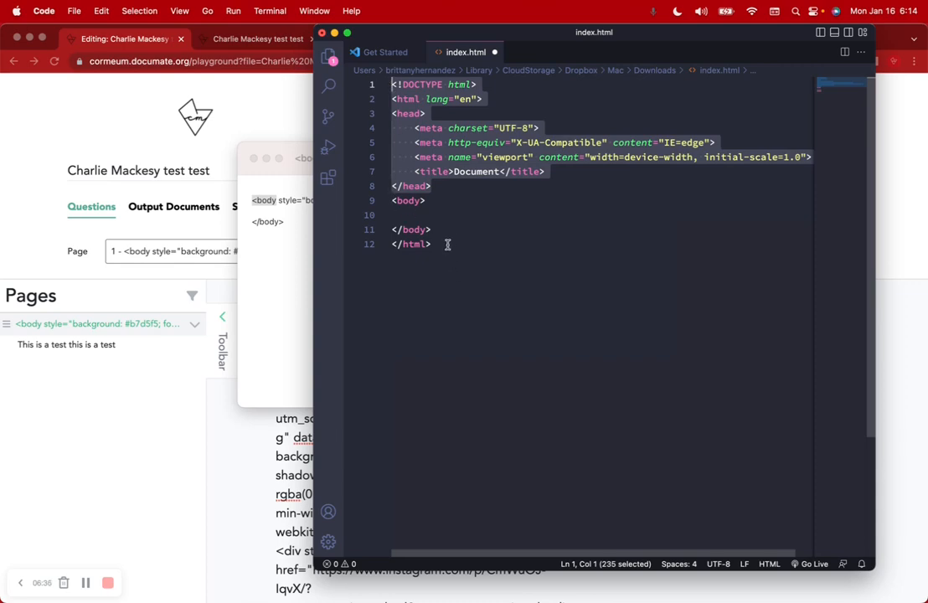
left_click_drag(447, 245, 384, 201)
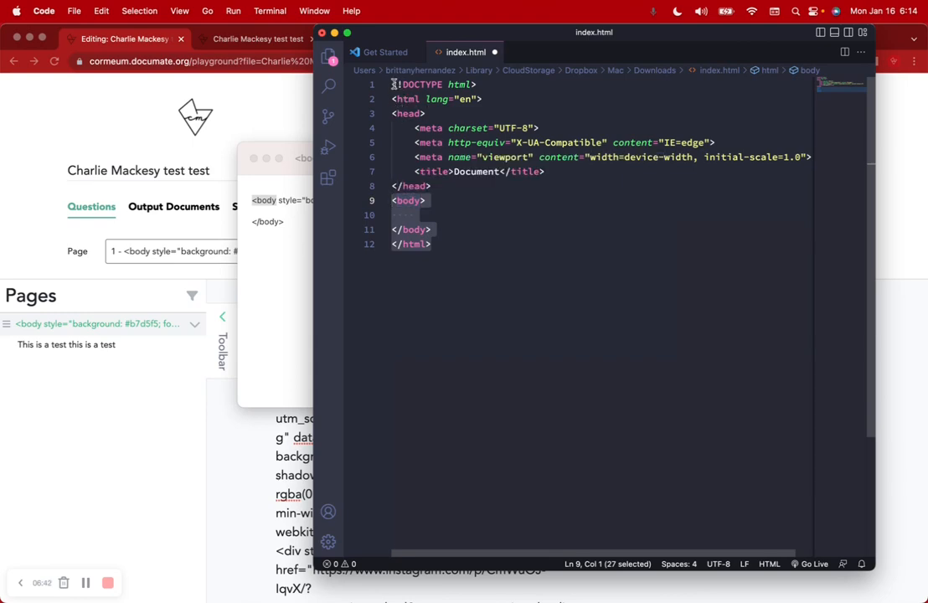
Step: Copy the entire HTML skeleton from index.html into the note in Notes, below the closing body tag
left_click_drag(392, 84, 488, 247)
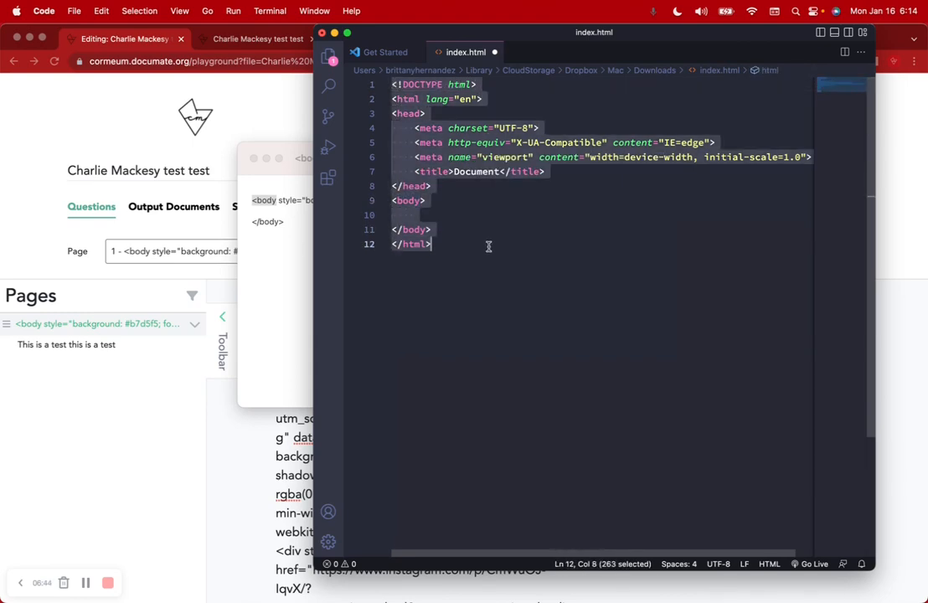
left_click(269, 307)
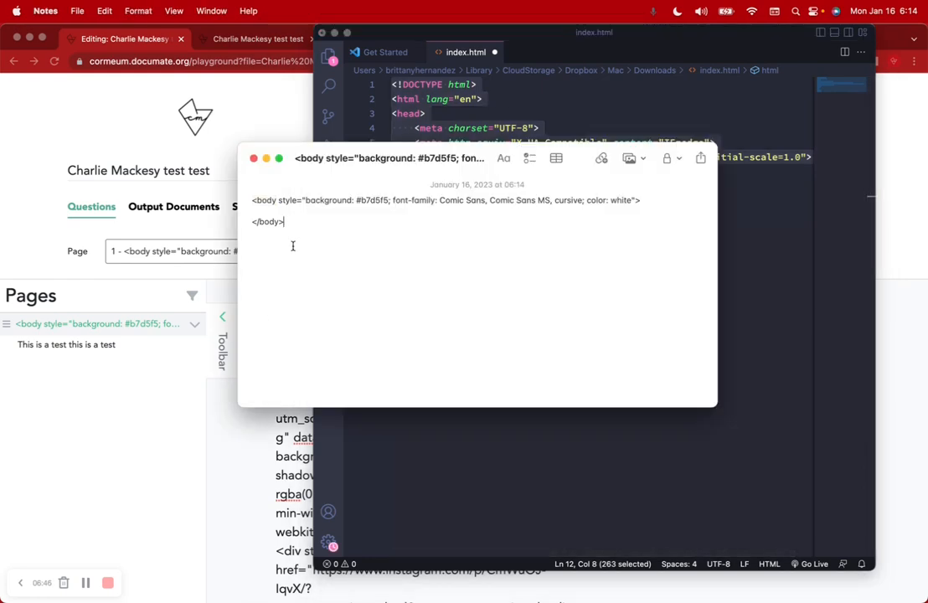
key("super+v")
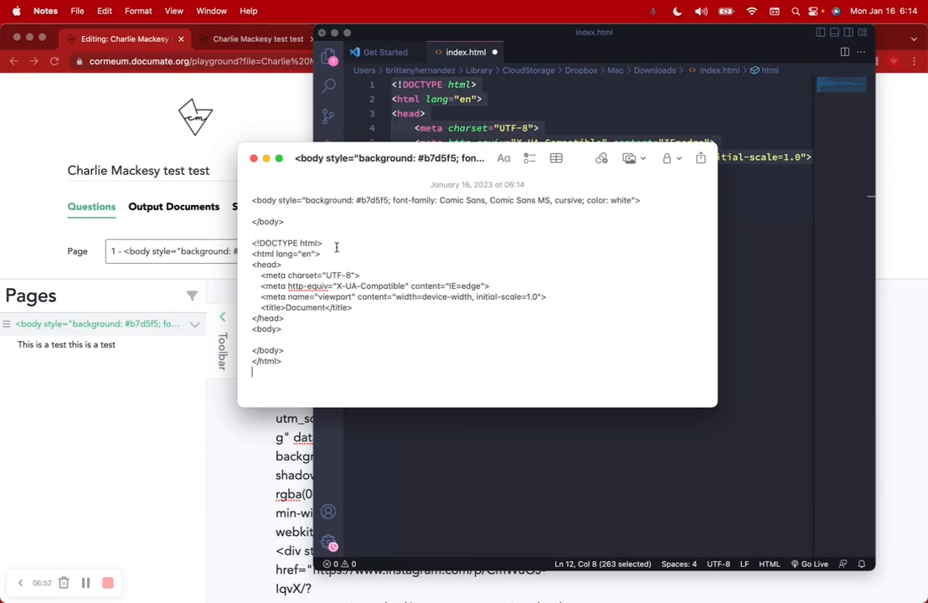
Step: Set off the DOCTYPE line and the closing html tag with blank lines in the note, and highlight each of them
key("Return")
left_click(296, 360)
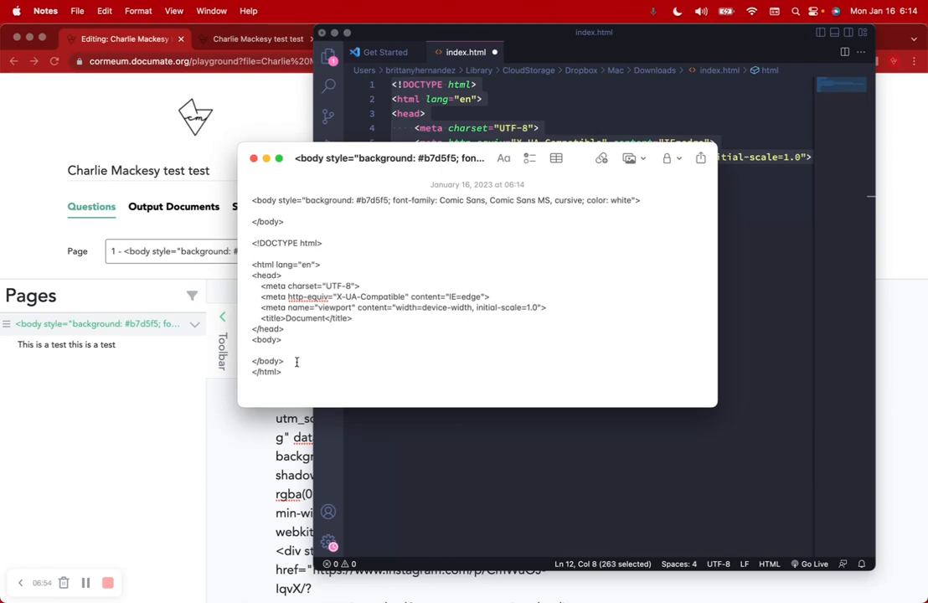
key("Return")
left_click_drag(251, 242, 333, 242)
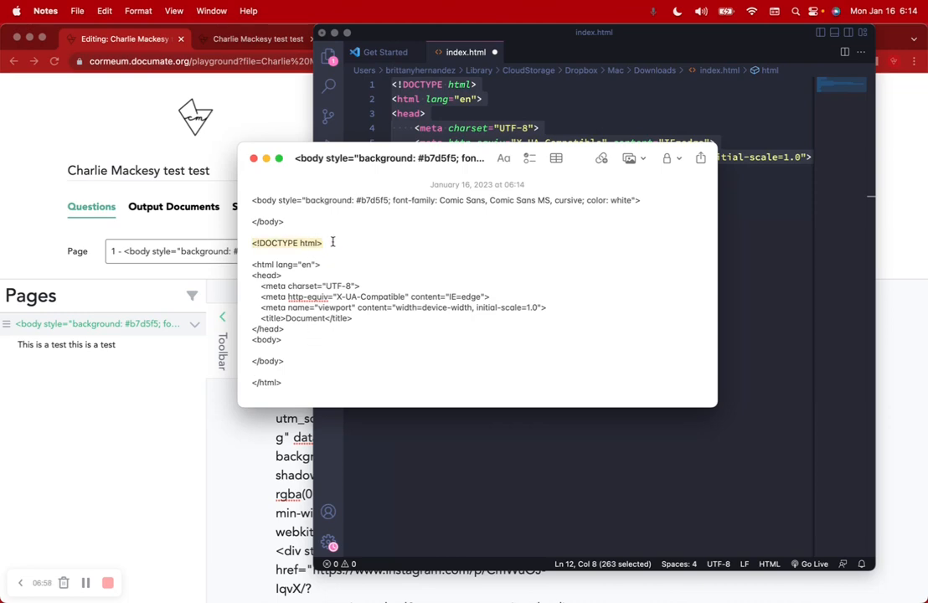
left_click_drag(250, 384, 283, 383)
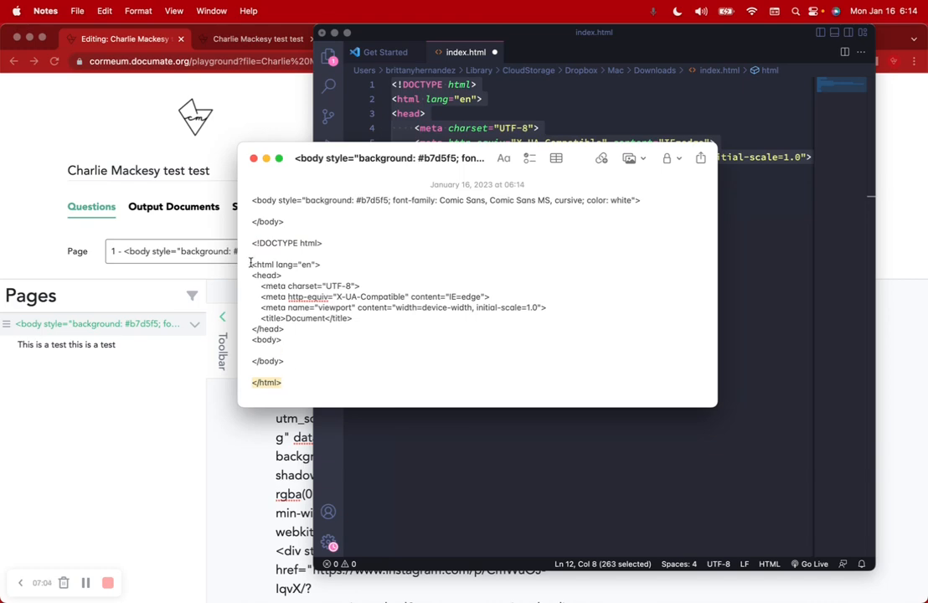
Step: Add a blank line after the opening html tag and another after the closing head tag in the note
left_click(321, 264)
key("Return")
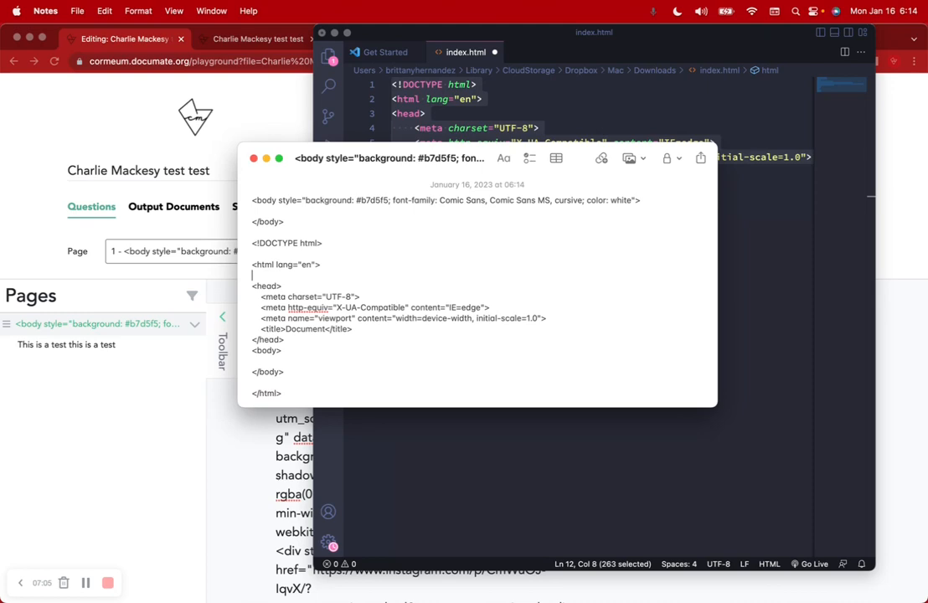
triple_click(285, 260)
scroll(339, 286, "down", 2)
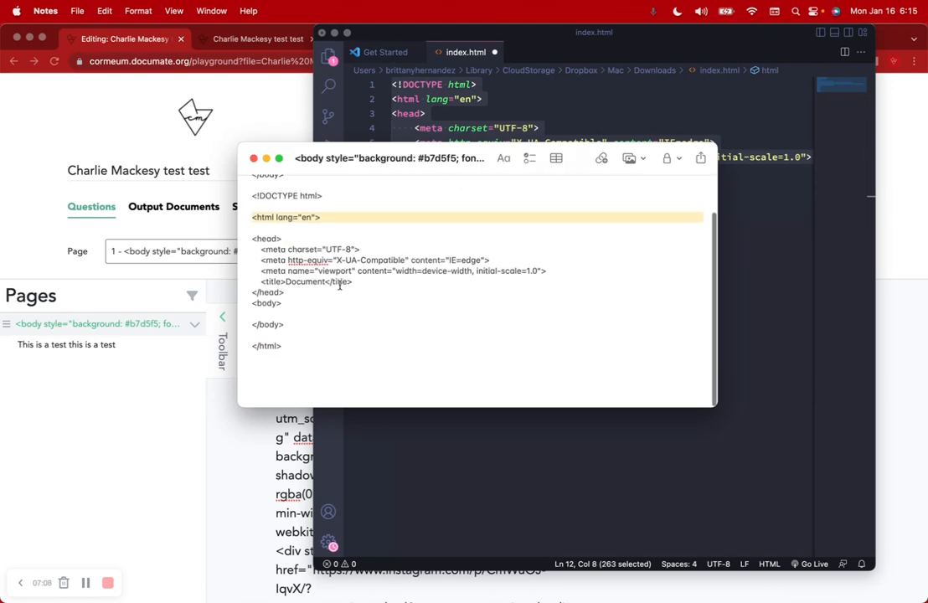
scroll(339, 286, "up", 1)
left_click(289, 307)
key("Return")
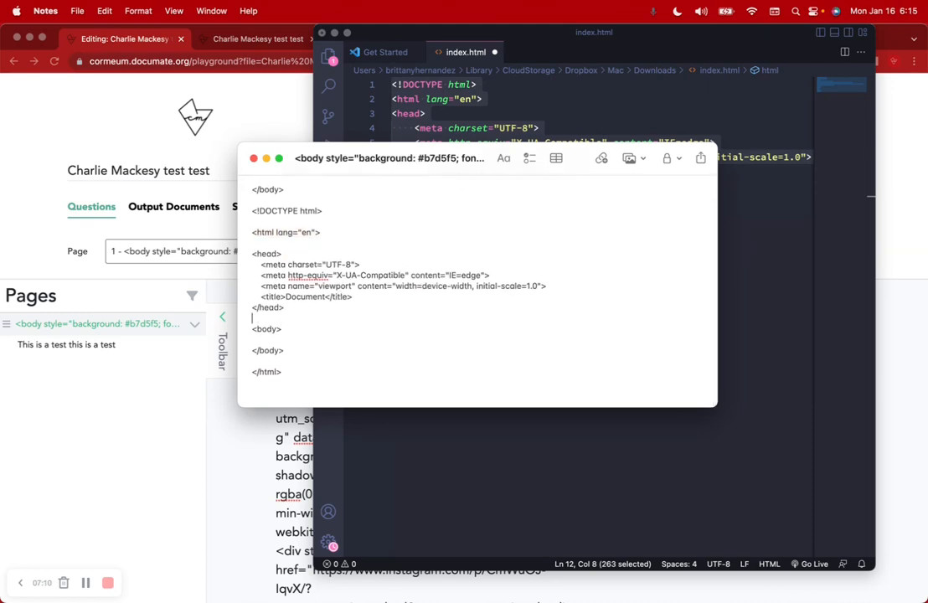
Step: Examine the note's DOCTYPE, html, head, meta and title tags by highlighting them one after another
left_click_drag(251, 211, 332, 211)
triple_click(303, 376)
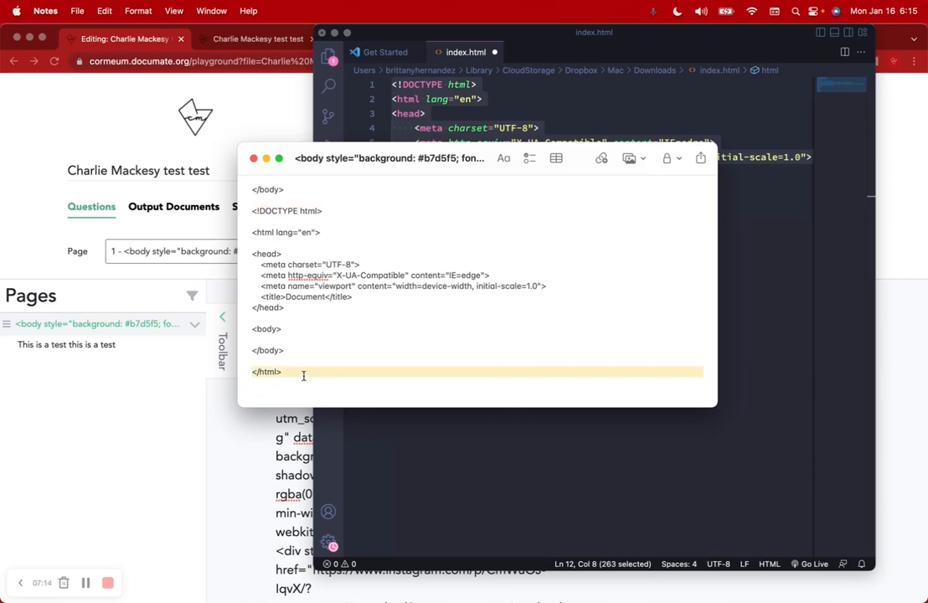
left_click_drag(251, 232, 328, 232)
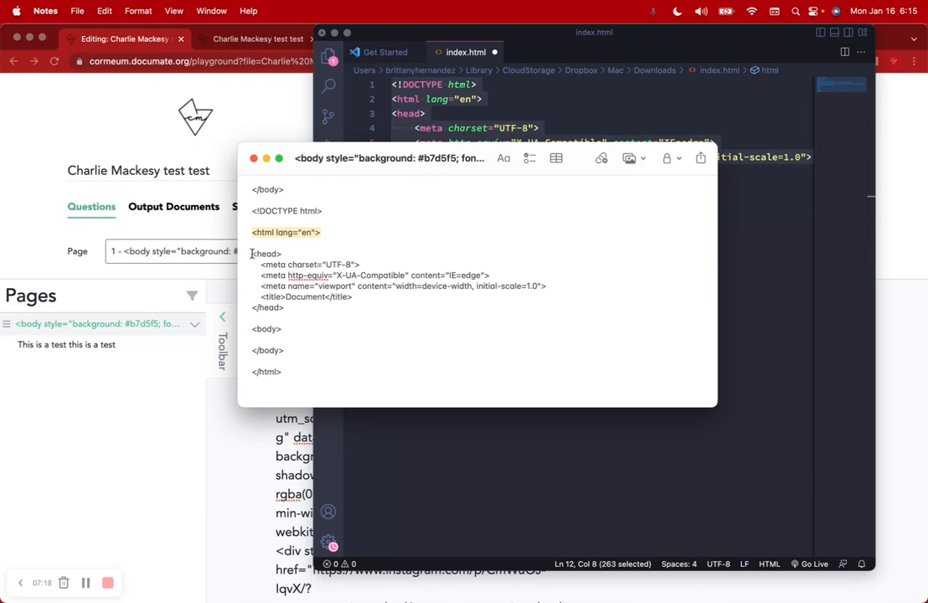
left_click_drag(252, 254, 306, 310)
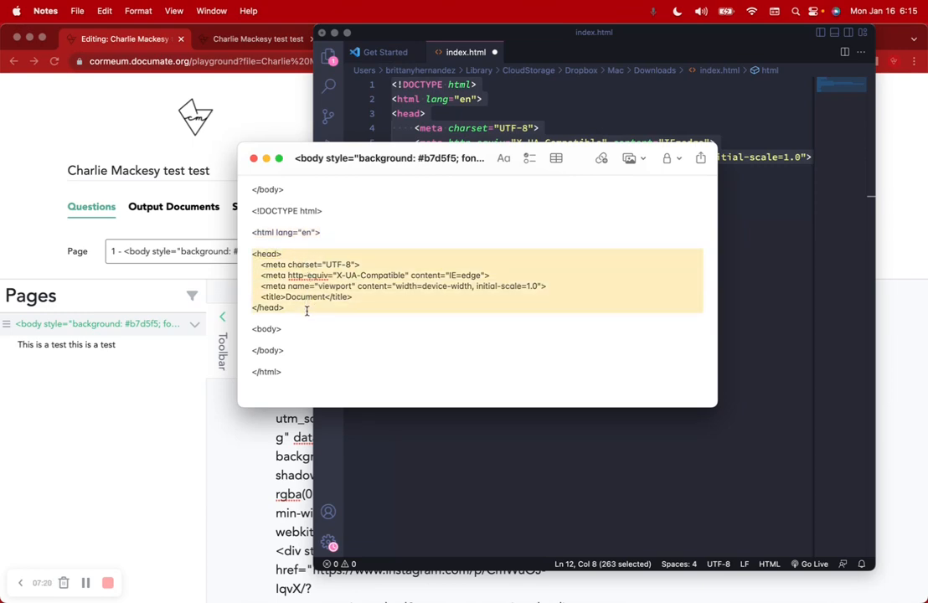
left_click(306, 292)
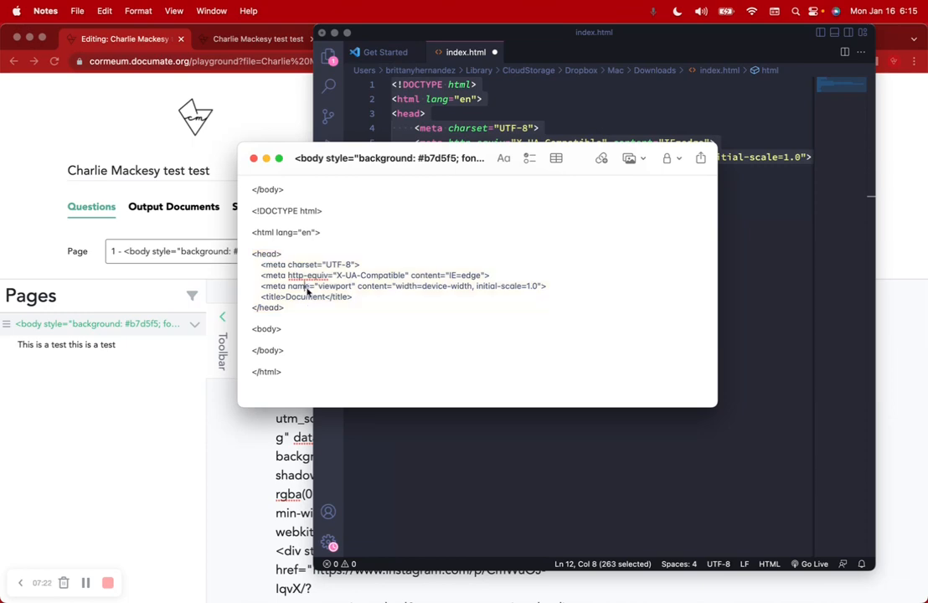
left_click_drag(290, 265, 546, 282)
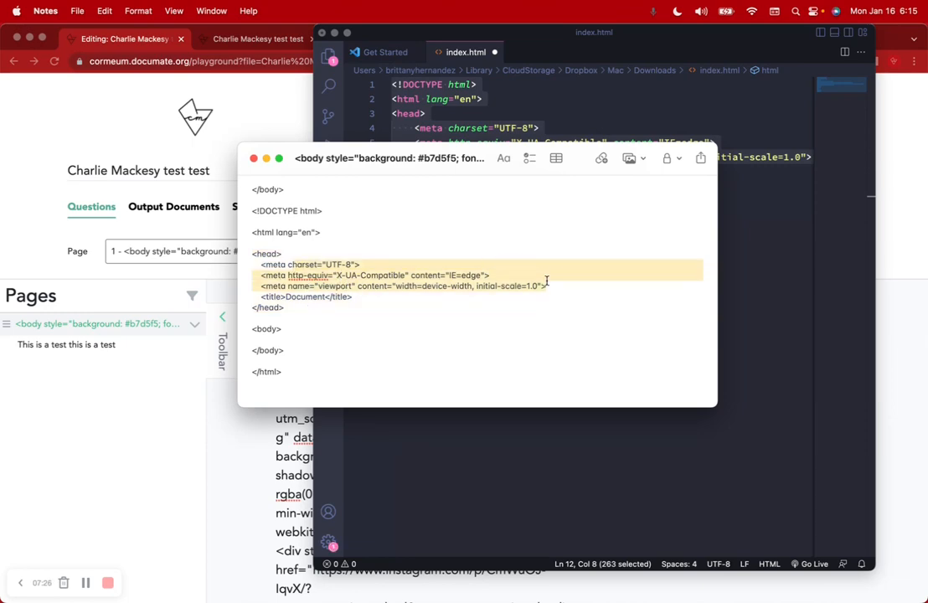
left_click(327, 279)
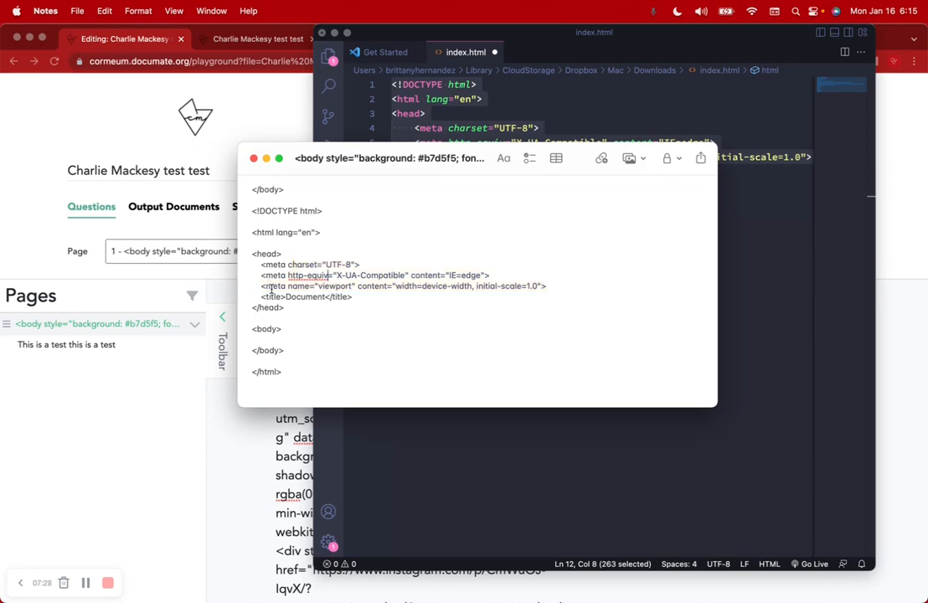
left_click(329, 298)
left_click_drag(326, 297, 362, 297)
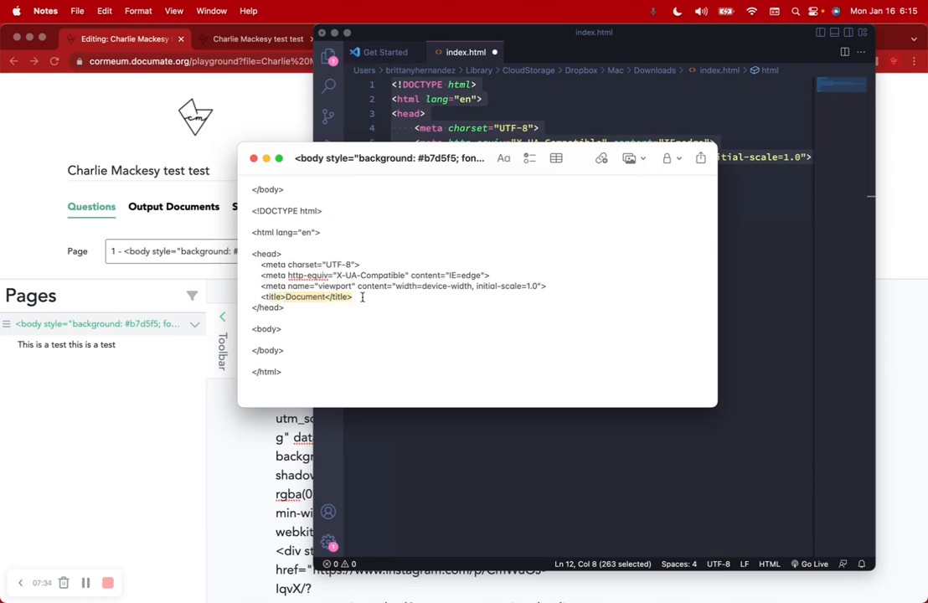
Step: Return to the workflow editor in Chrome and arrange its window side by side with the Visual Studio Code window
left_click(228, 36)
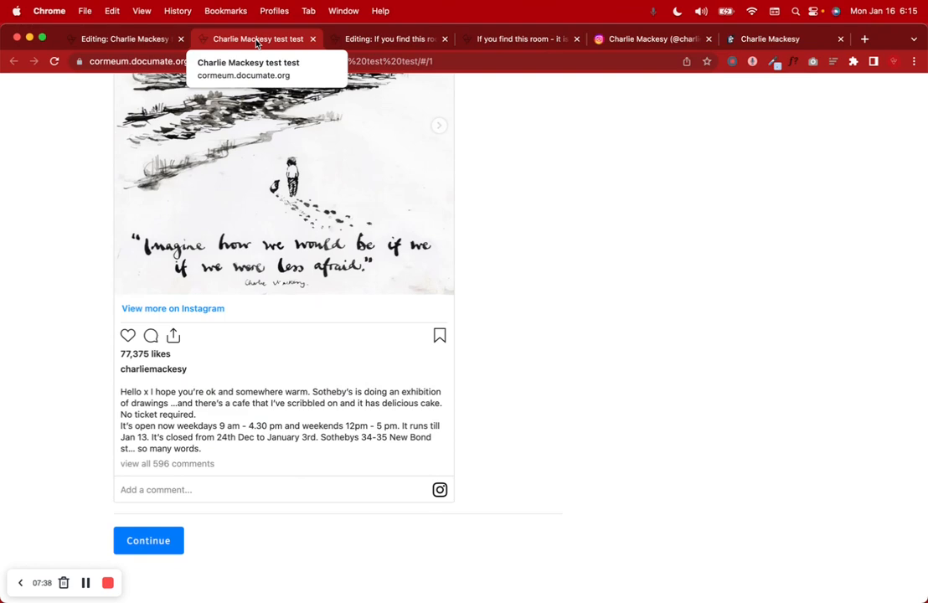
left_click(130, 39)
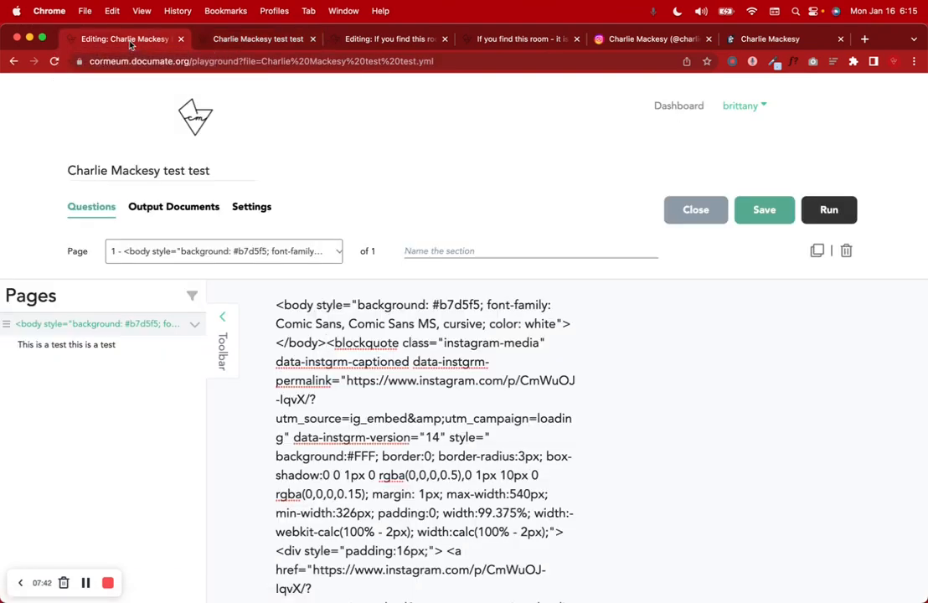
left_click_drag(926, 340, 604, 328)
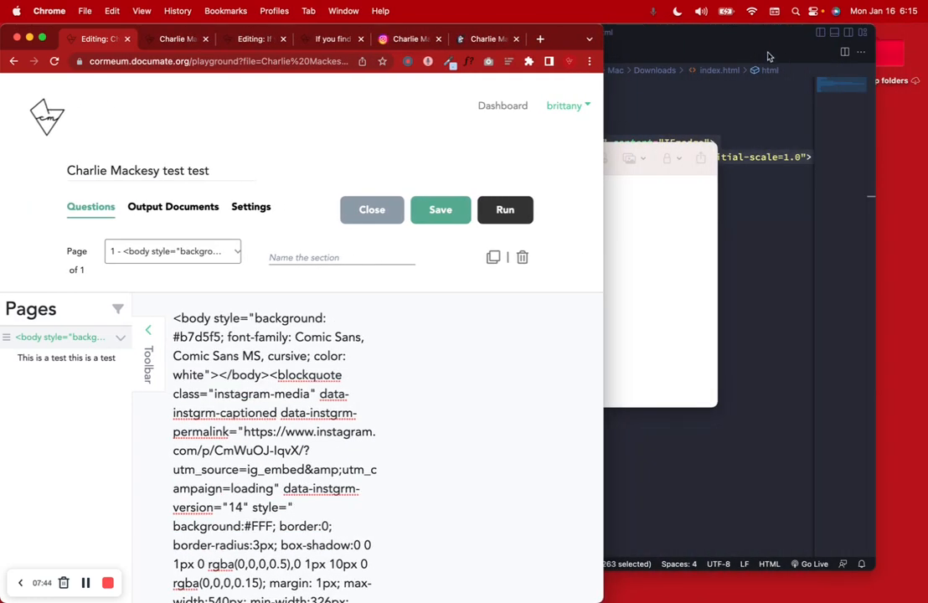
left_click(768, 56)
left_click_drag(739, 38, 791, 32)
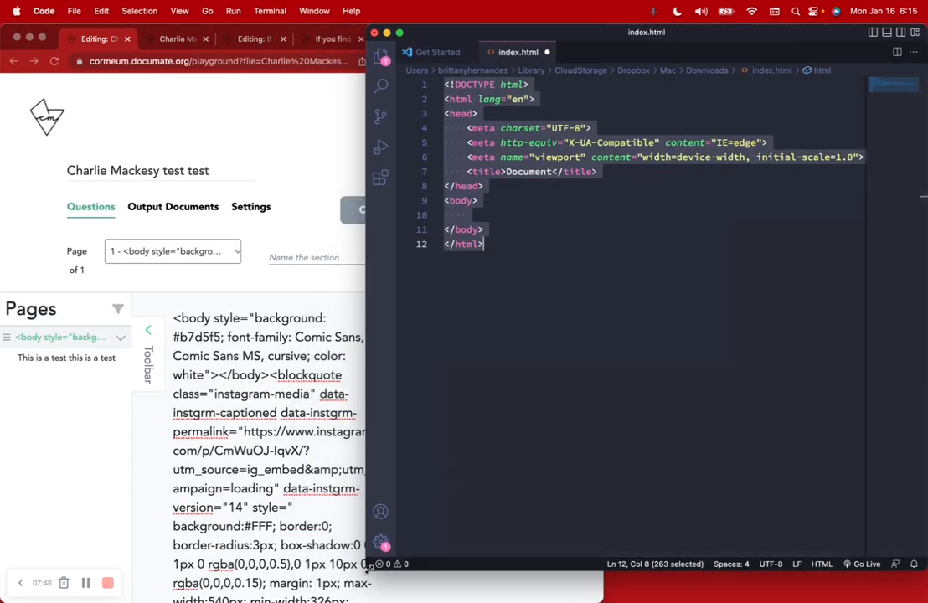
left_click_drag(368, 567, 529, 601)
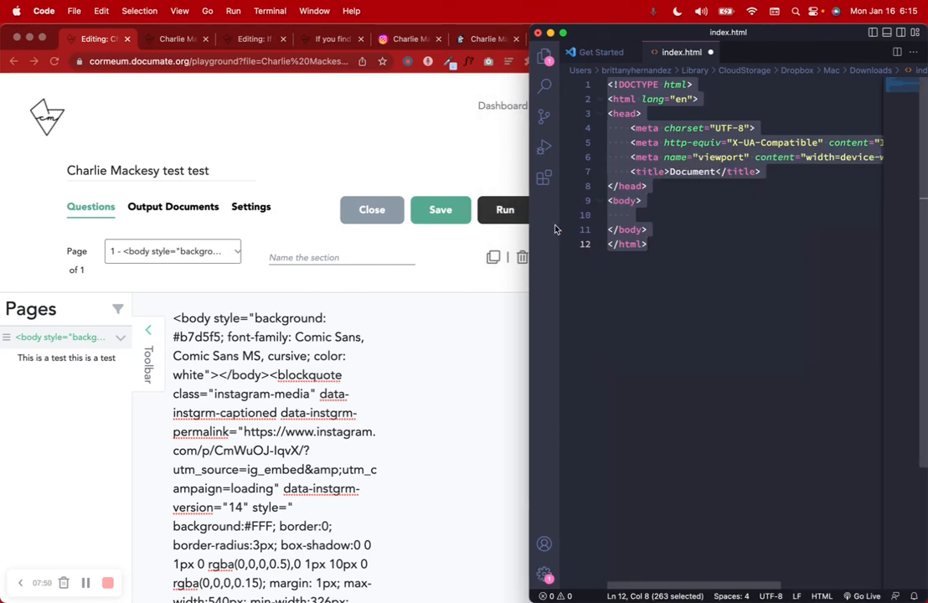
Step: Compare the title tag in index.html with the workflow's name in the editor and the title of its preview tab
left_click(669, 174)
left_click_drag(634, 172, 753, 172)
left_click(219, 163)
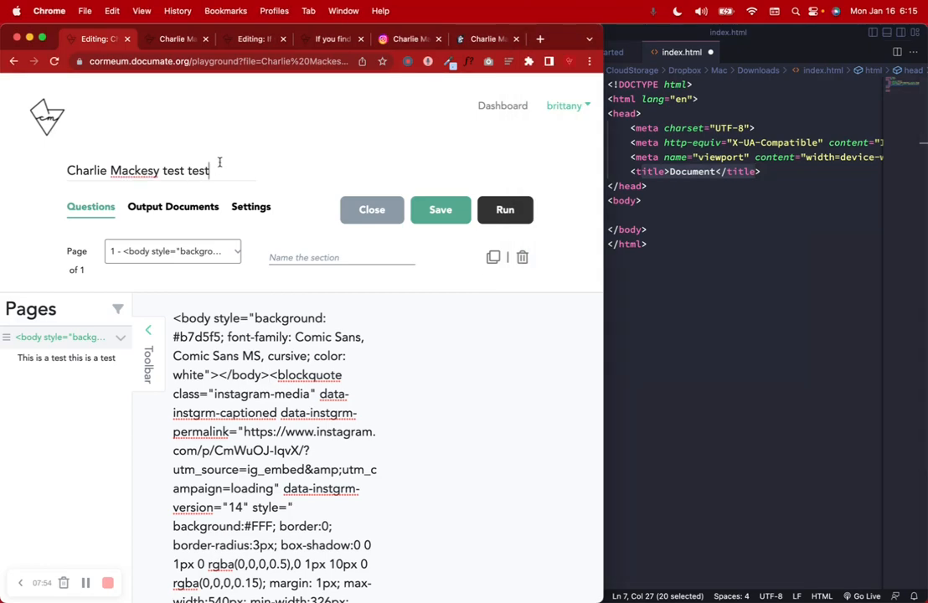
key("super+a")
left_click(172, 39)
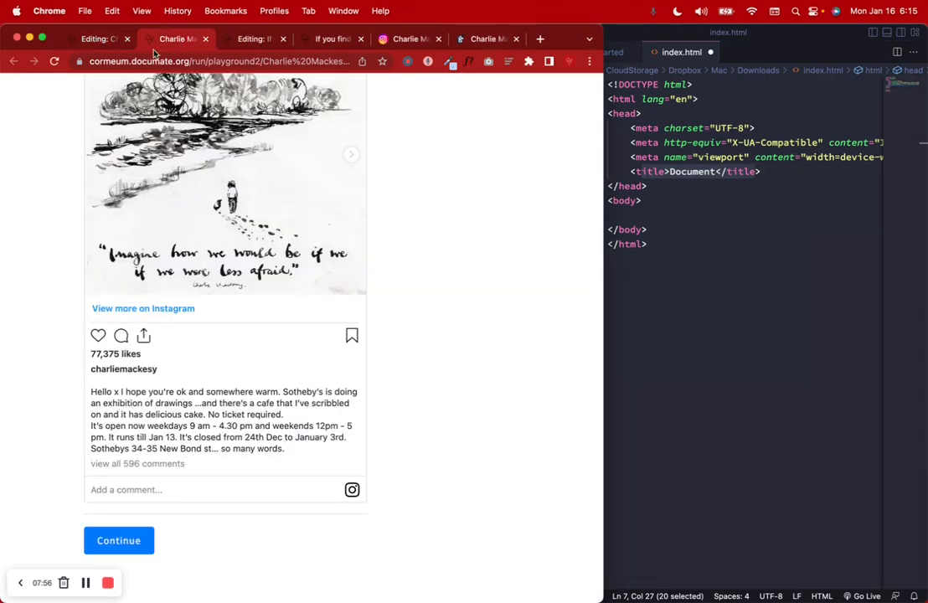
left_click(102, 39)
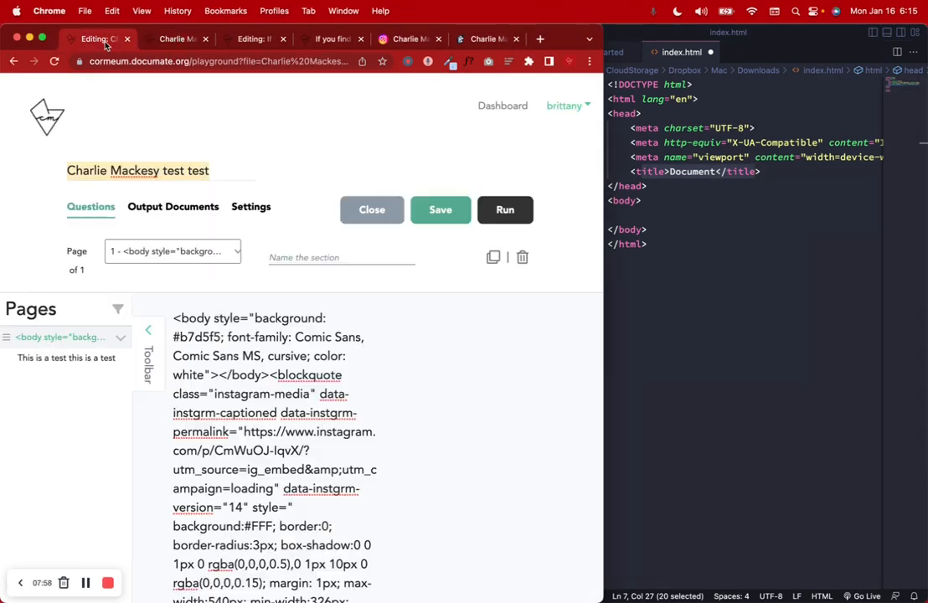
Step: Bring the note with the HTML code back to the front and place the cursor in its http-equiv meta line
left_click(706, 294)
mouse_move(743, 589)
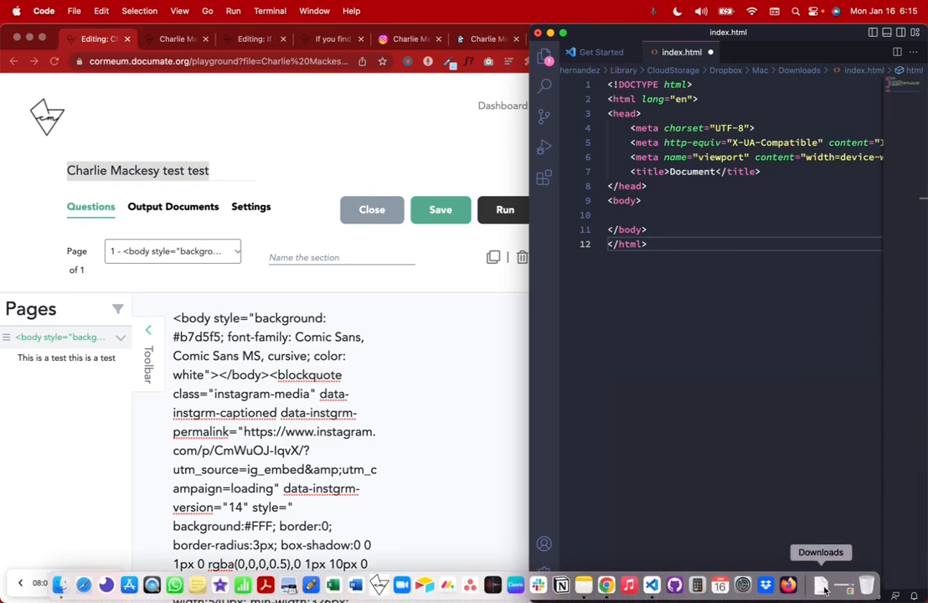
left_click(584, 585)
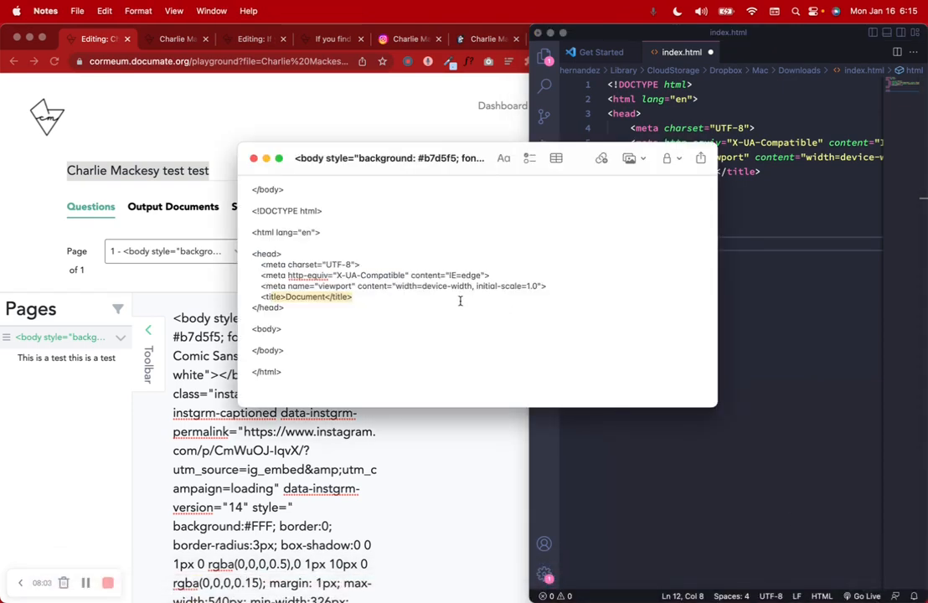
left_click(291, 276)
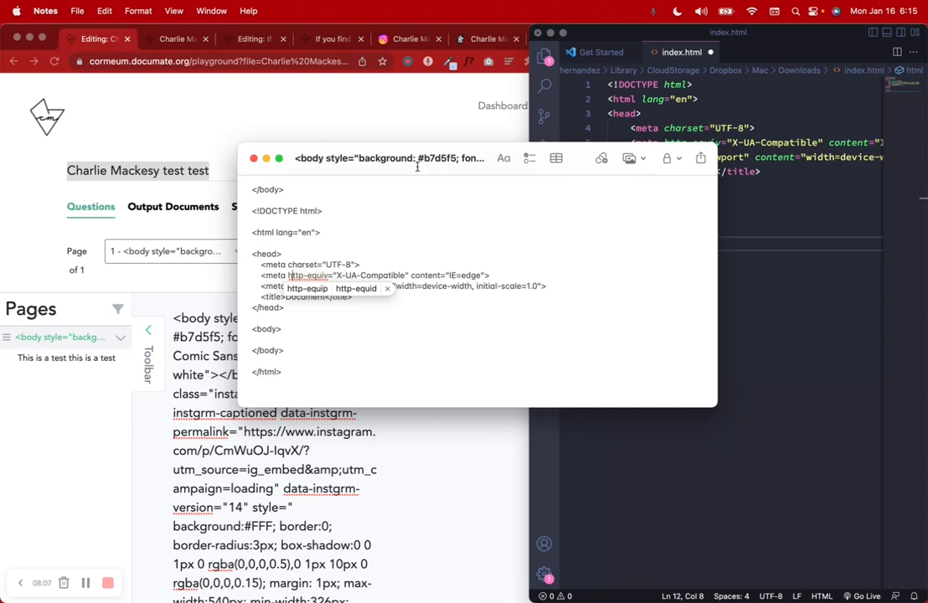
Step: Move the note's window aside and examine its DOCTYPE, closing html, body and title tags by highlighting them
left_click_drag(400, 151, 529, 149)
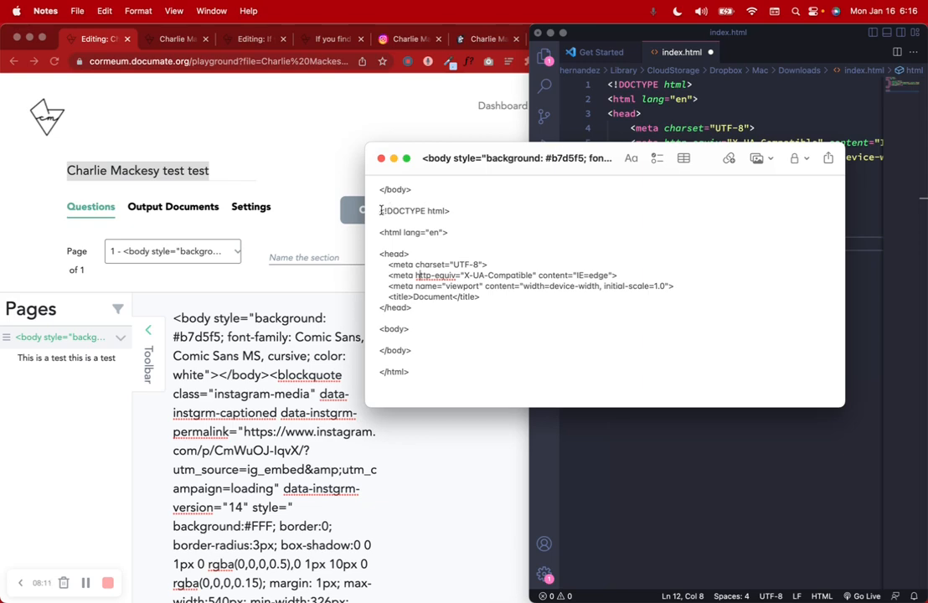
triple_click(483, 211)
left_click_drag(424, 371, 360, 373)
left_click(229, 154)
left_click(748, 315)
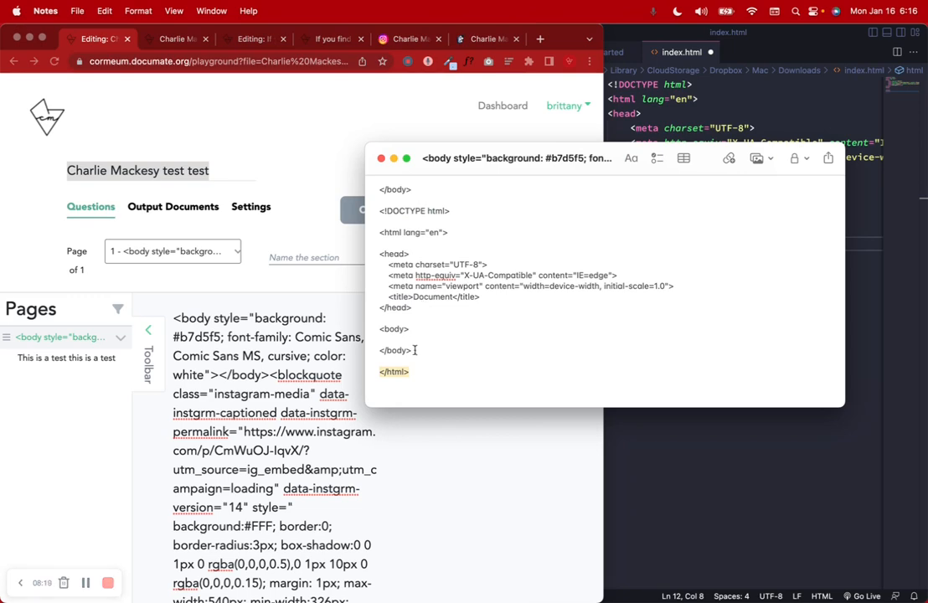
left_click_drag(379, 328, 437, 356)
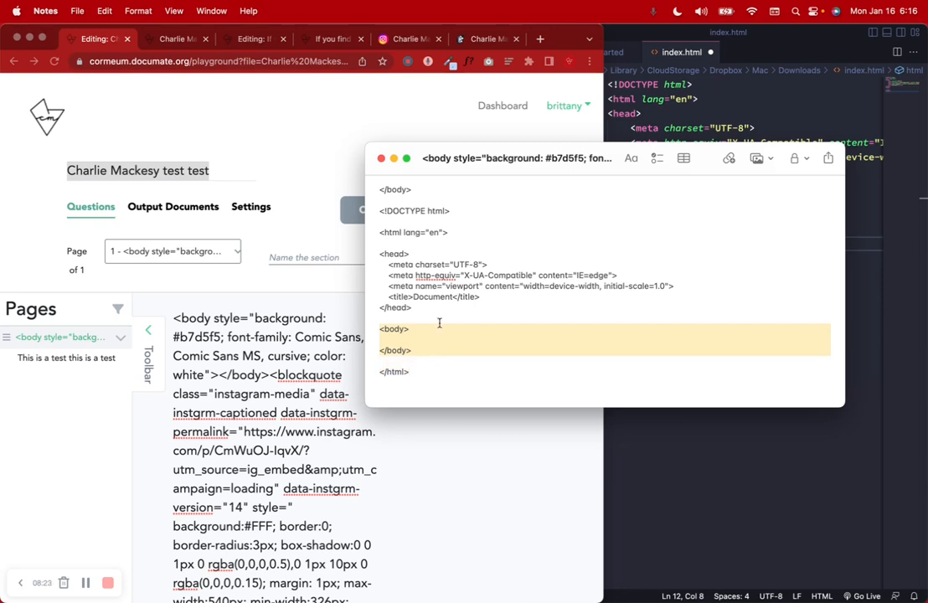
left_click_drag(480, 296, 387, 296)
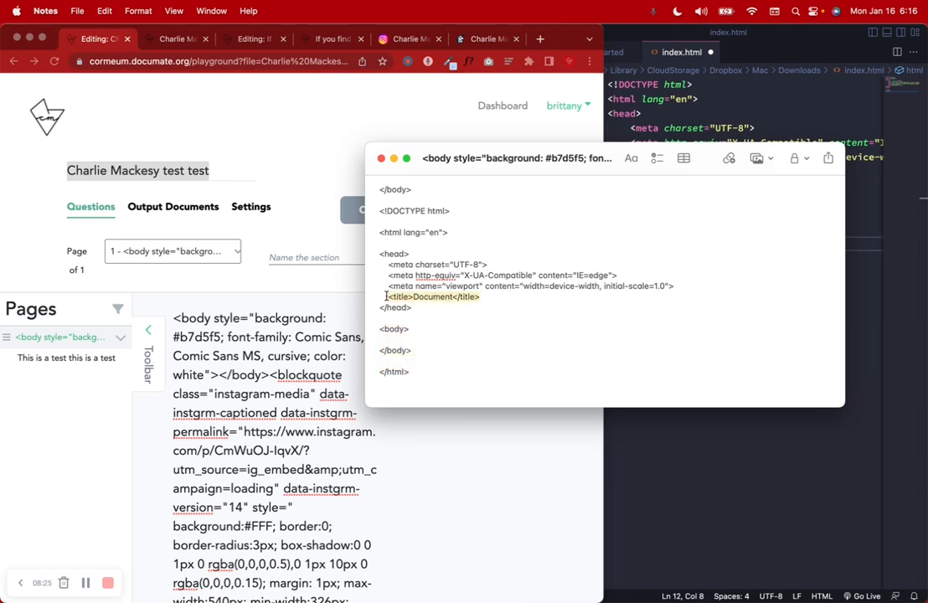
Step: Compare the note's body tags with the page content in the workflow's preview tab, and return to the top of the note
left_click(178, 183)
left_click(642, 375)
left_click_drag(371, 329, 447, 354)
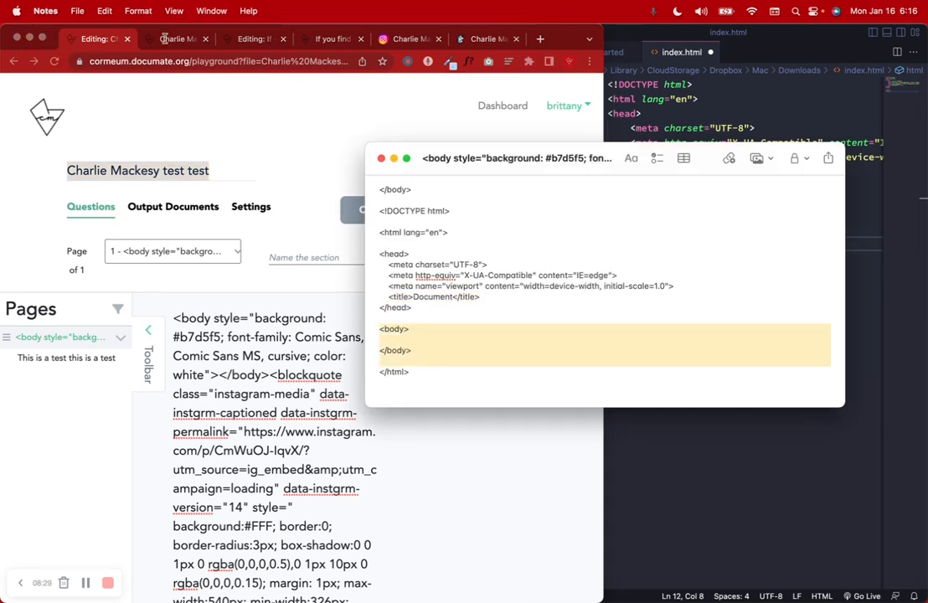
left_click(159, 39)
scroll(13, 501, "up", 4)
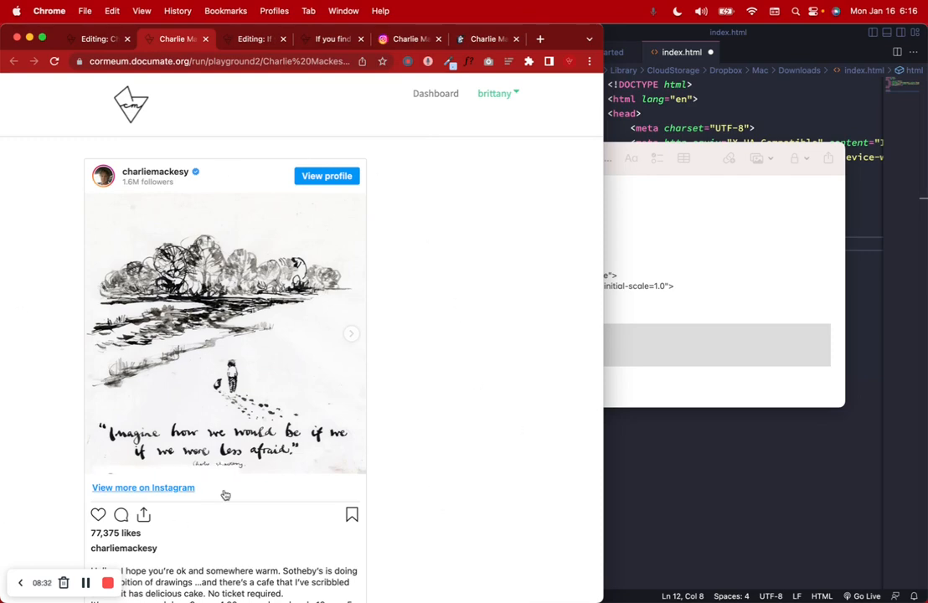
left_click(642, 277)
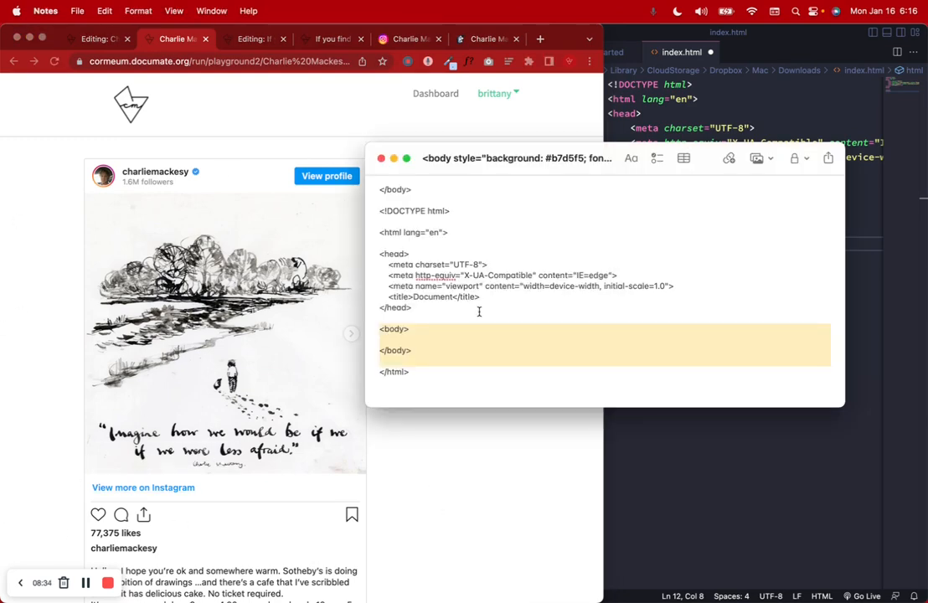
scroll(479, 312, "down", 1)
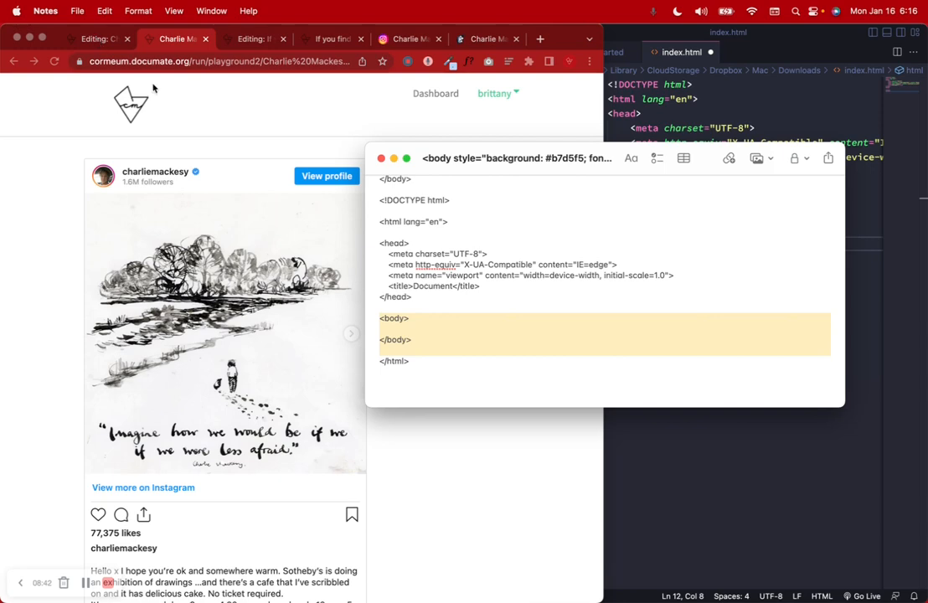
scroll(462, 324, "up", 1)
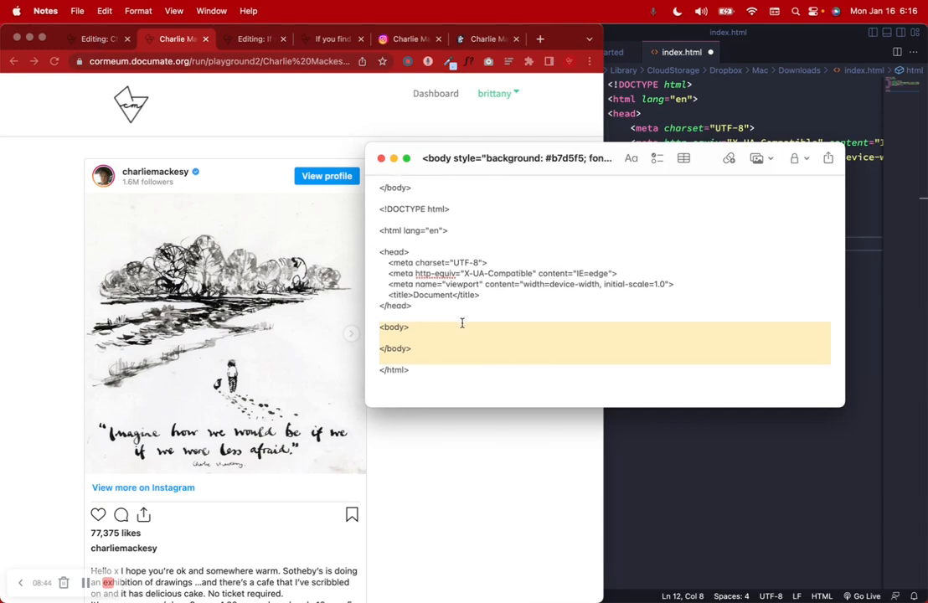
scroll(462, 323, "up", 3)
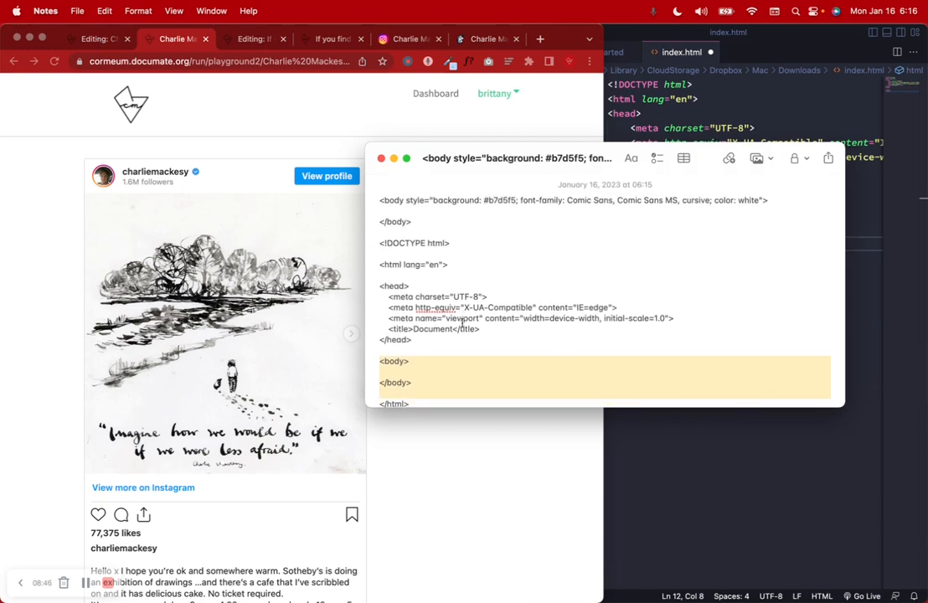
left_click(437, 372)
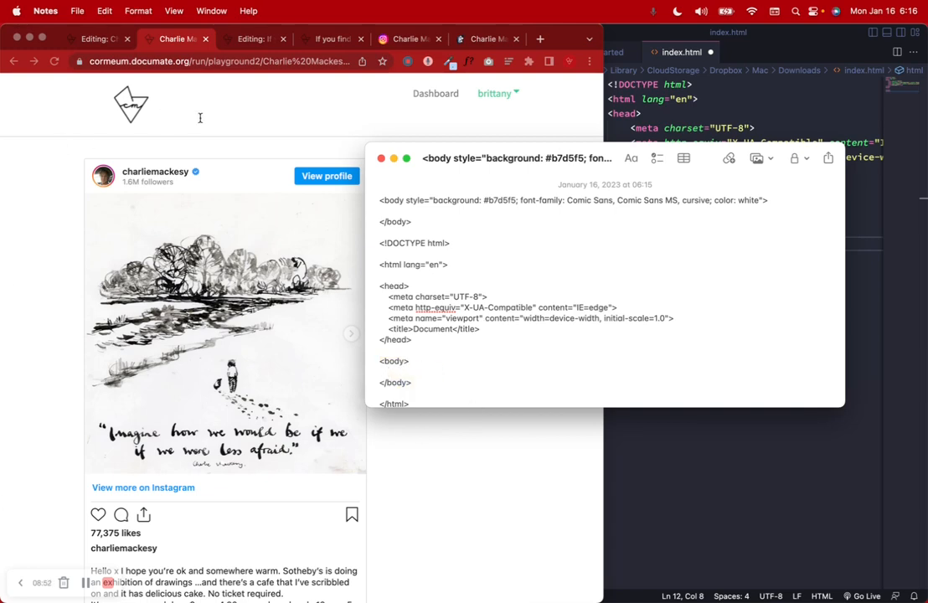
Step: Add style:"" inside the note's opening body tag and highlight the whole tag
left_click(406, 360)
type("a")
key("BackSpace")
type("style:\"")
left_click(442, 369)
left_click_drag(442, 361, 369, 361)
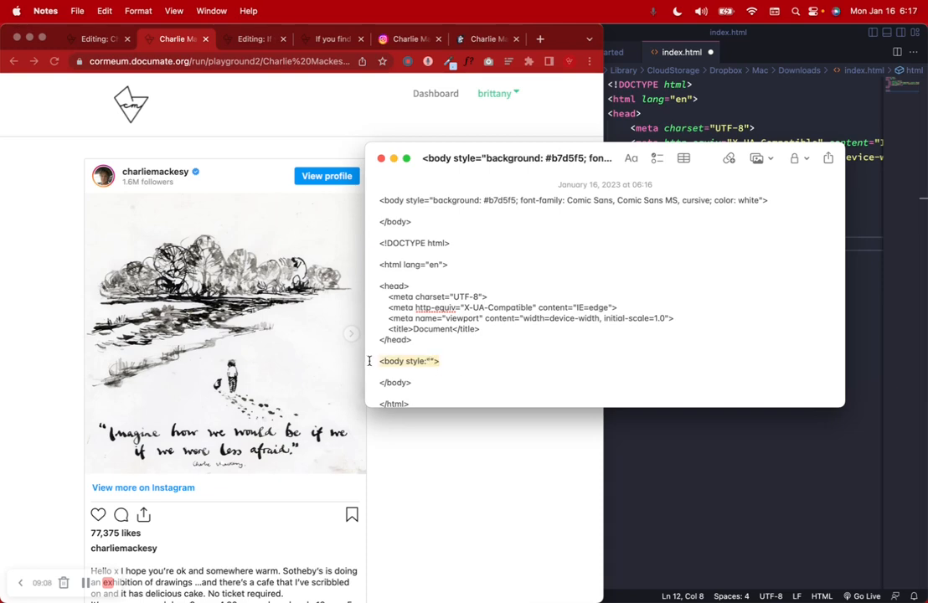
Step: Switch to Visual Studio Code and add a style element below the title tag in index.html
left_click(706, 443)
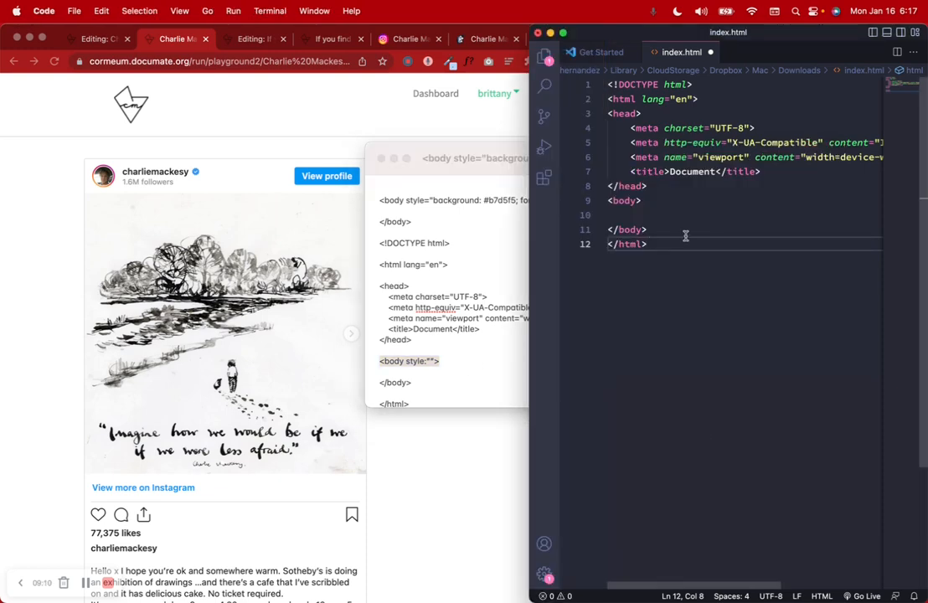
left_click(787, 172)
key("Return")
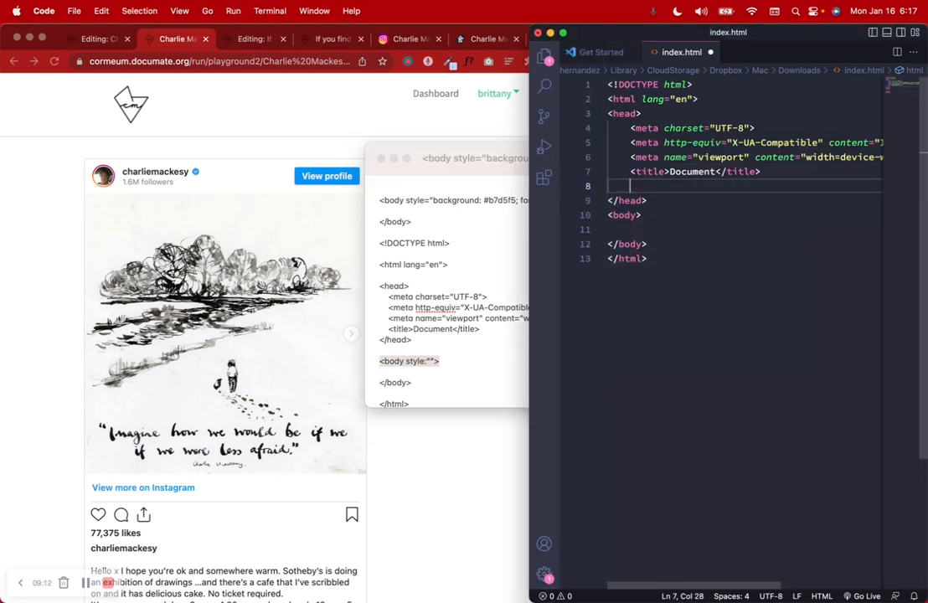
key("Return")
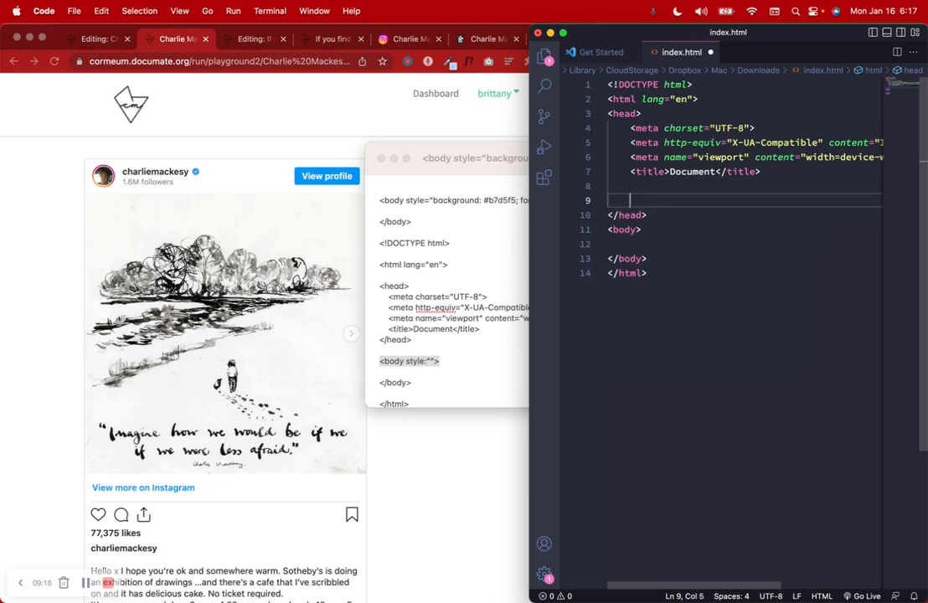
key("Up")
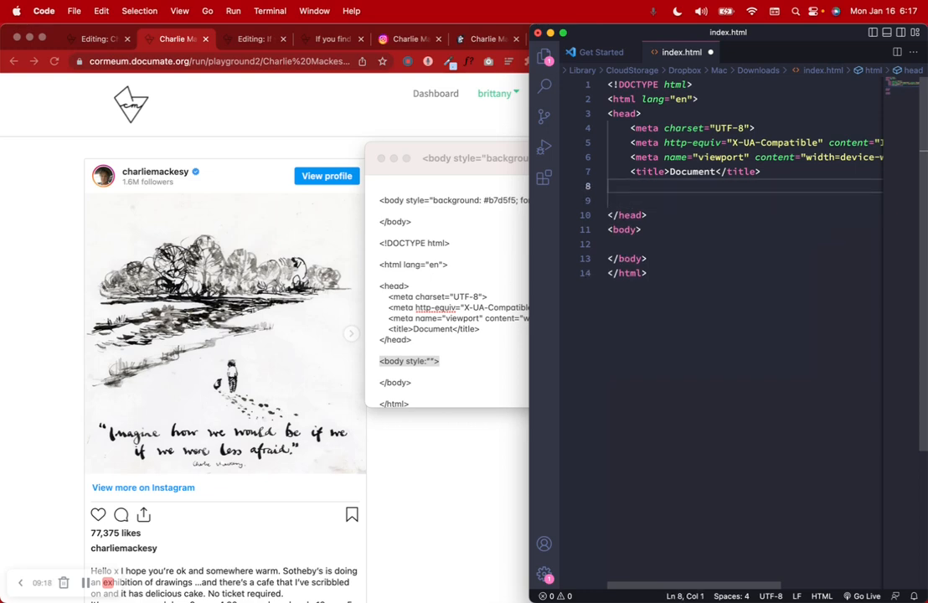
type("<sty")
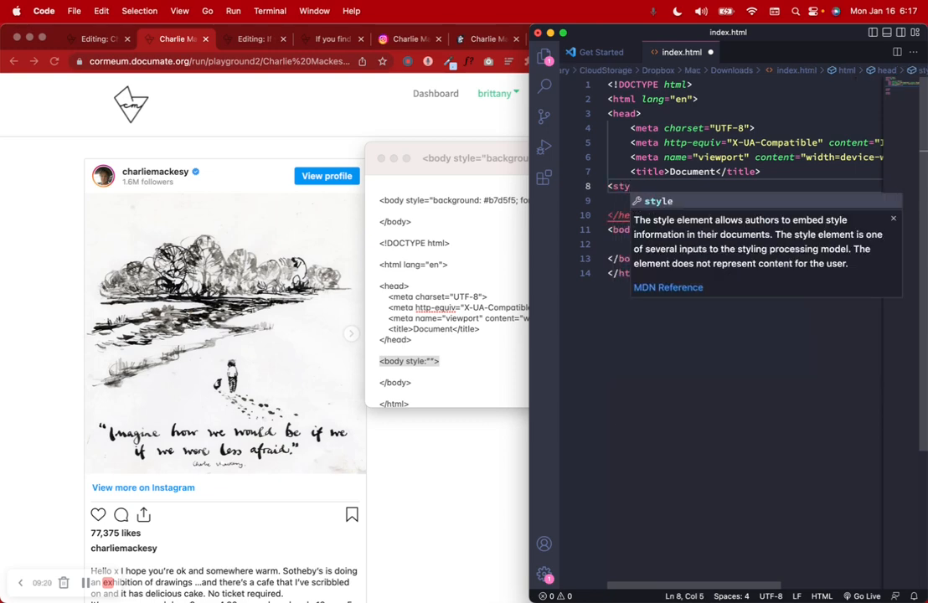
type("le")
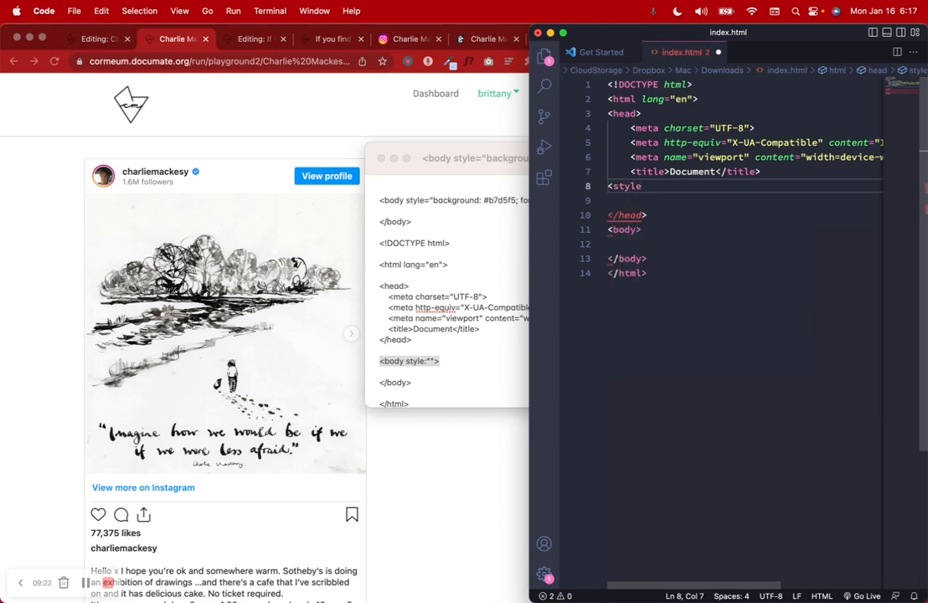
type(">")
key("Return")
key("Return")
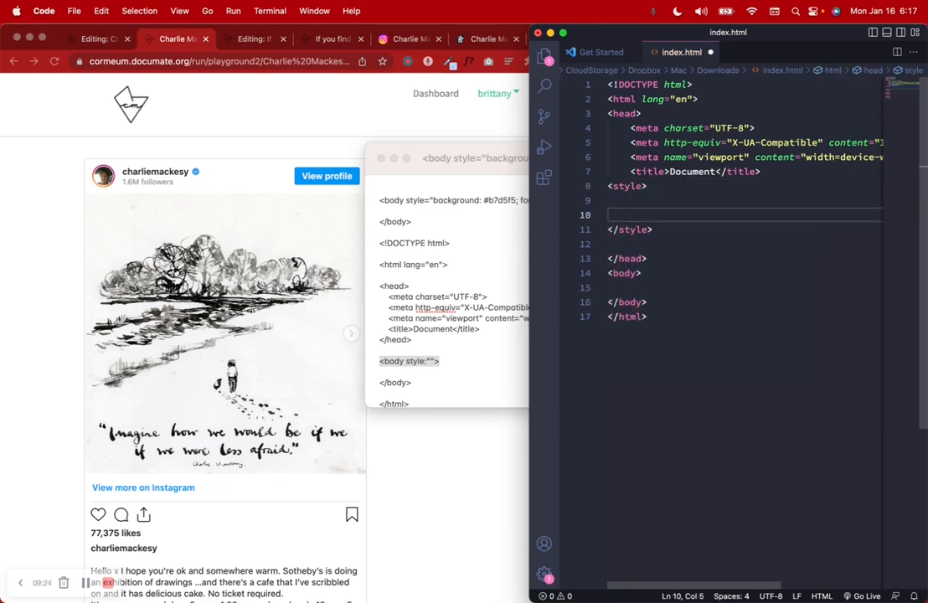
Step: Add an empty body rule inside the style element
key("Up")
type("body {")
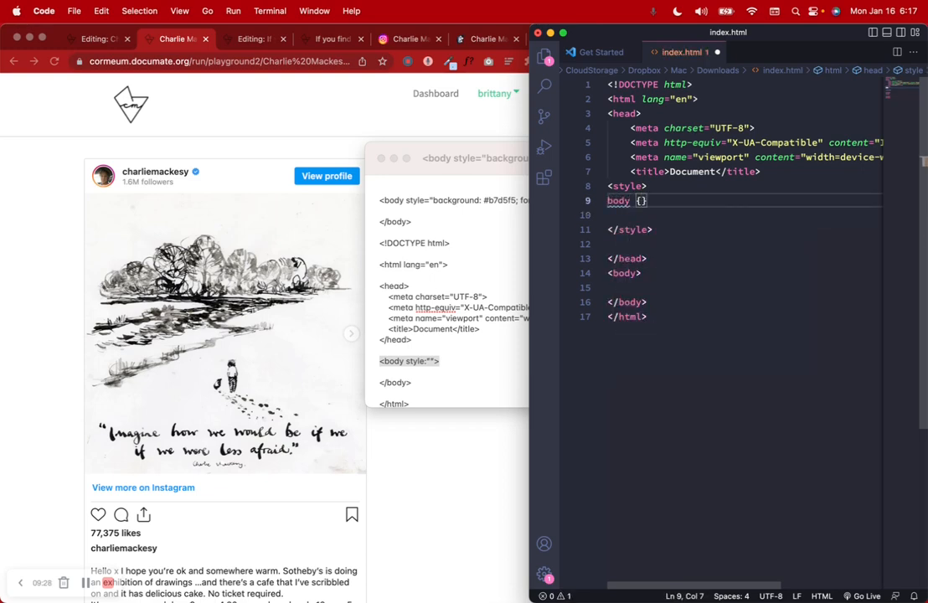
key("Return")
key("Return")
key("BackSpace")
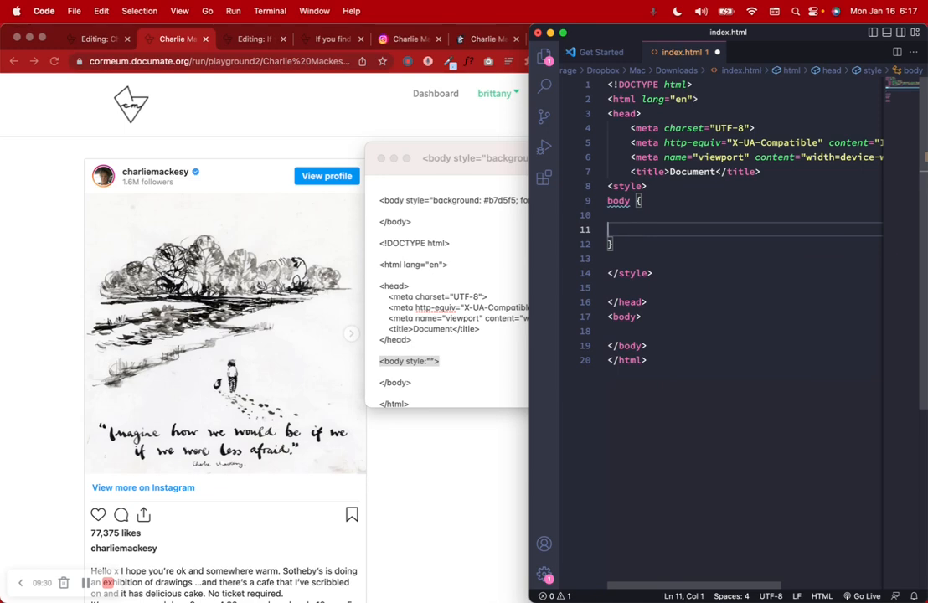
key("BackSpace")
Step: Set the body rule's background-color to blue and save index.html
type("back")
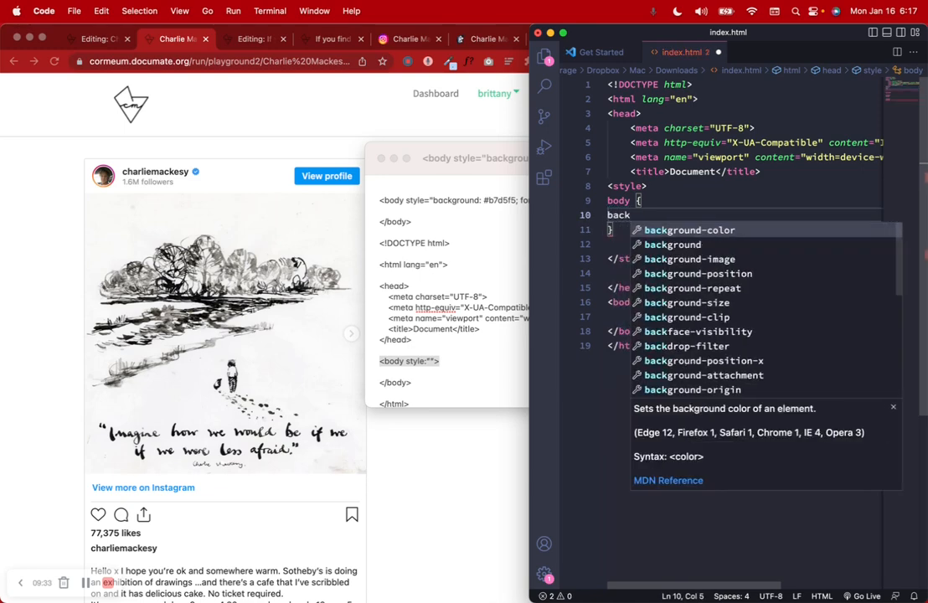
key("Return")
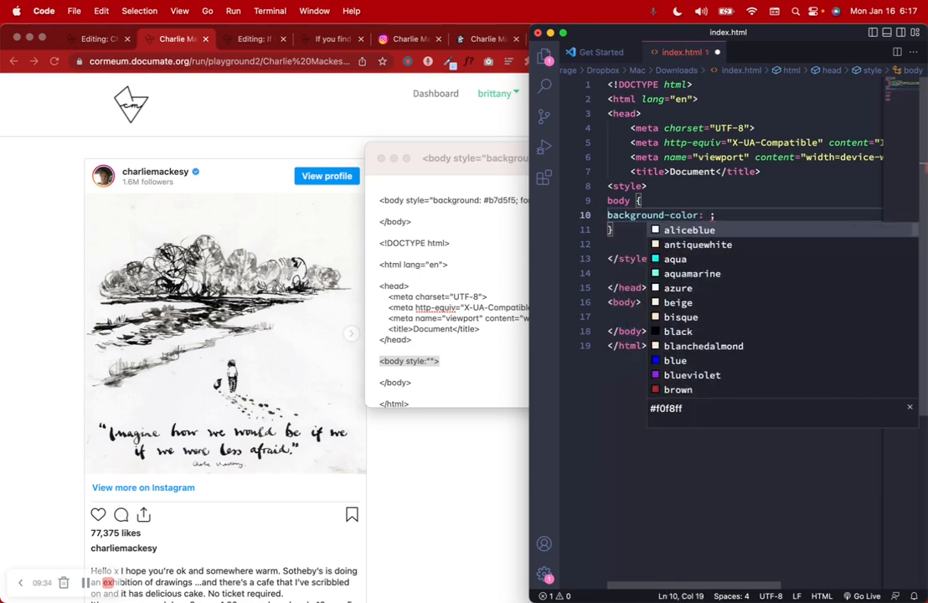
type("blue")
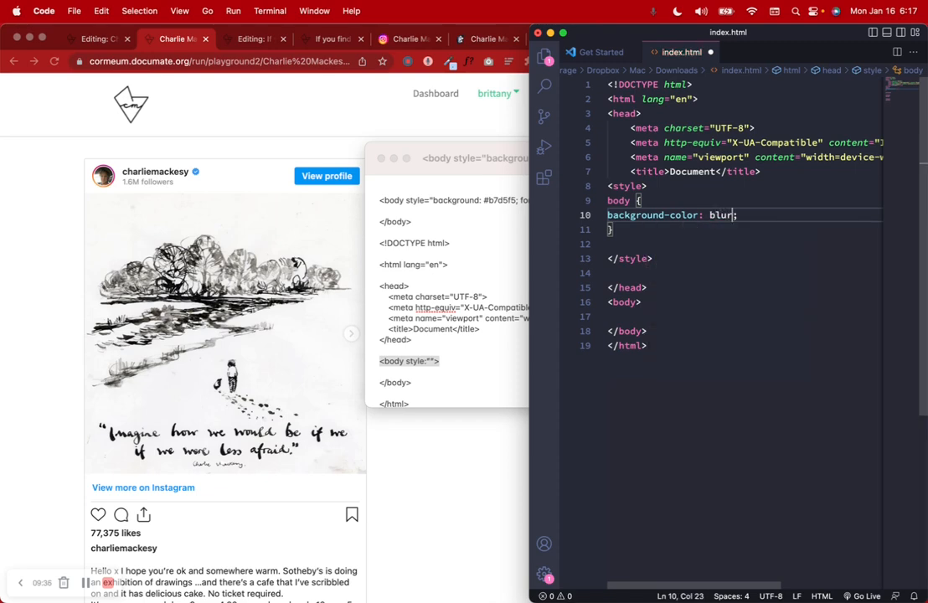
key("Escape")
key("super+s")
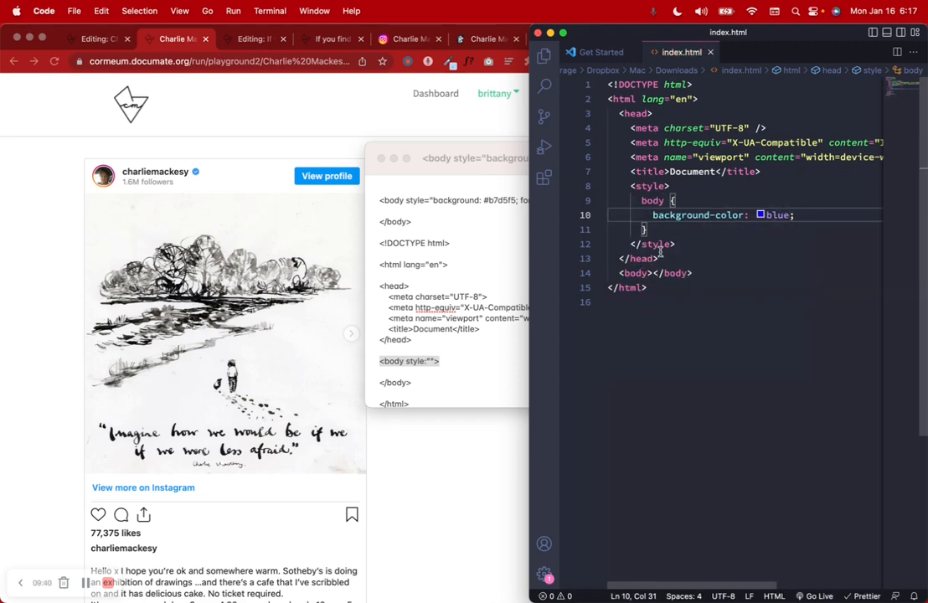
Step: Insert blank lines between the opening and closing body tags in index.html
left_click(656, 272)
key("Return")
key("Return")
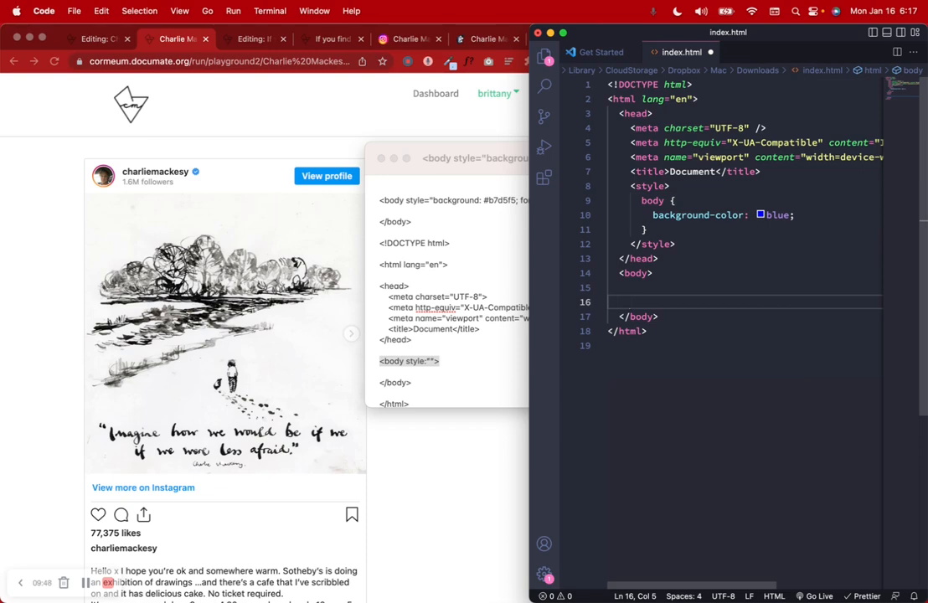
Step: Compare the body selector in the style block with the body tag, and examine its background color value
left_click_drag(662, 201, 641, 200)
double_click(636, 273)
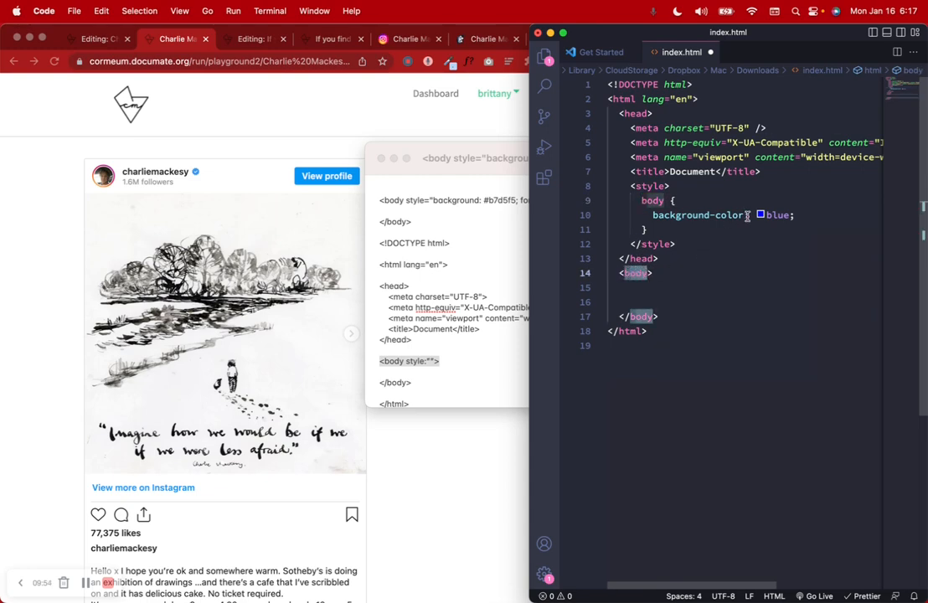
left_click_drag(748, 215, 792, 215)
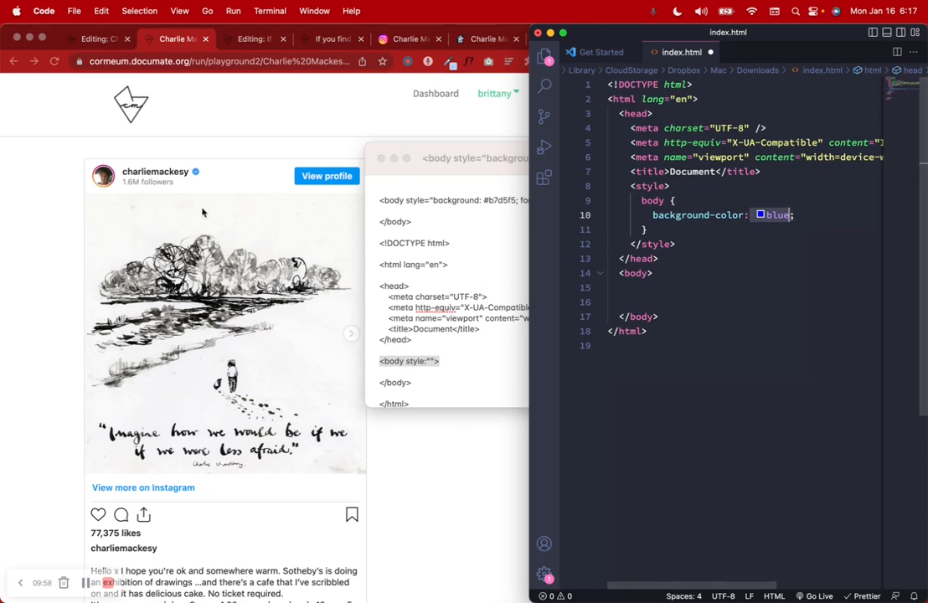
left_click(672, 245)
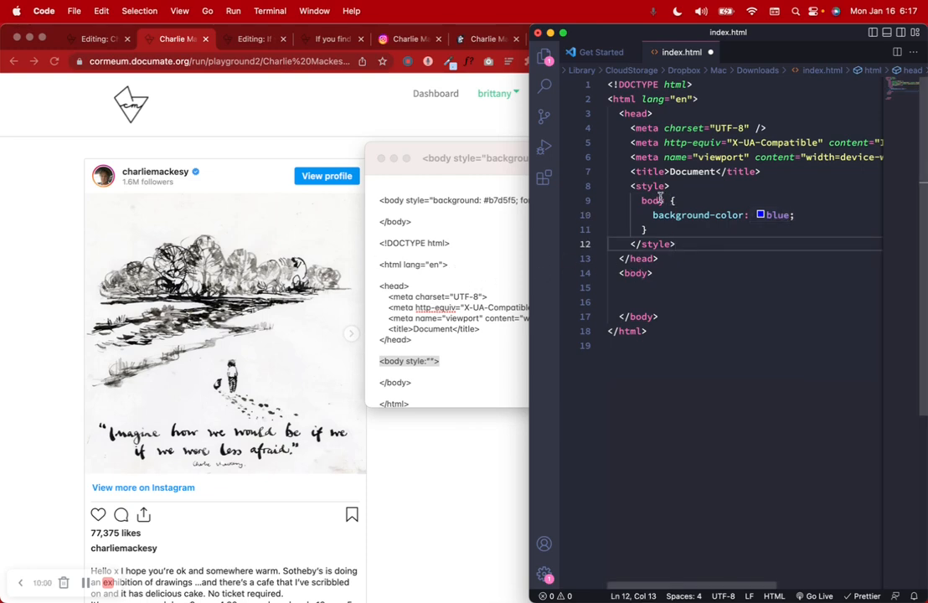
Step: Copy the complete style block from index.html and switch to the workflow editor in Chrome
left_click(641, 201)
left_click_drag(631, 186, 695, 243)
key("super+c")
left_click(74, 38)
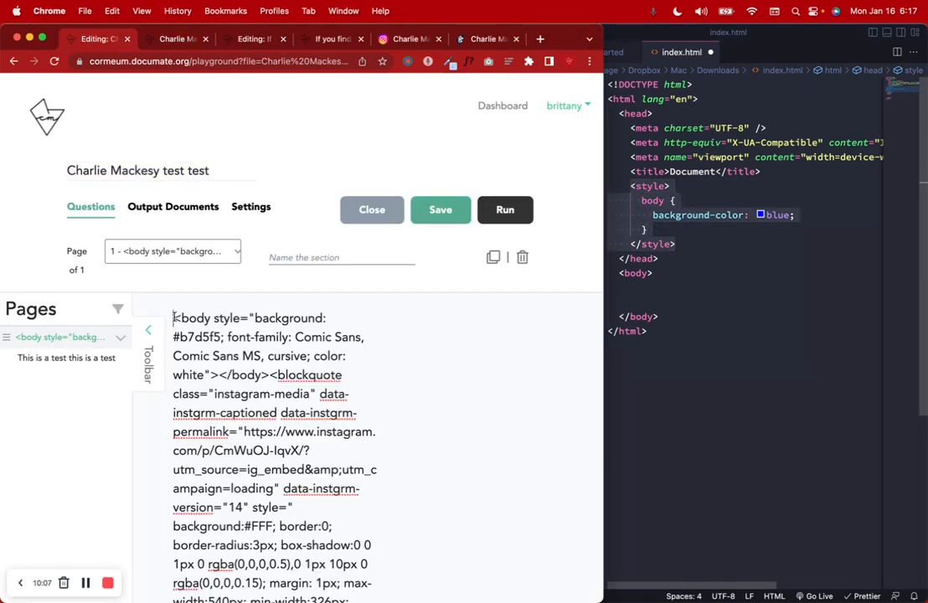
Step: Replace all of the page's existing HTML text with the copied style block, run the workflow to preview it, and return to the editor
left_click_drag(174, 317, 270, 377)
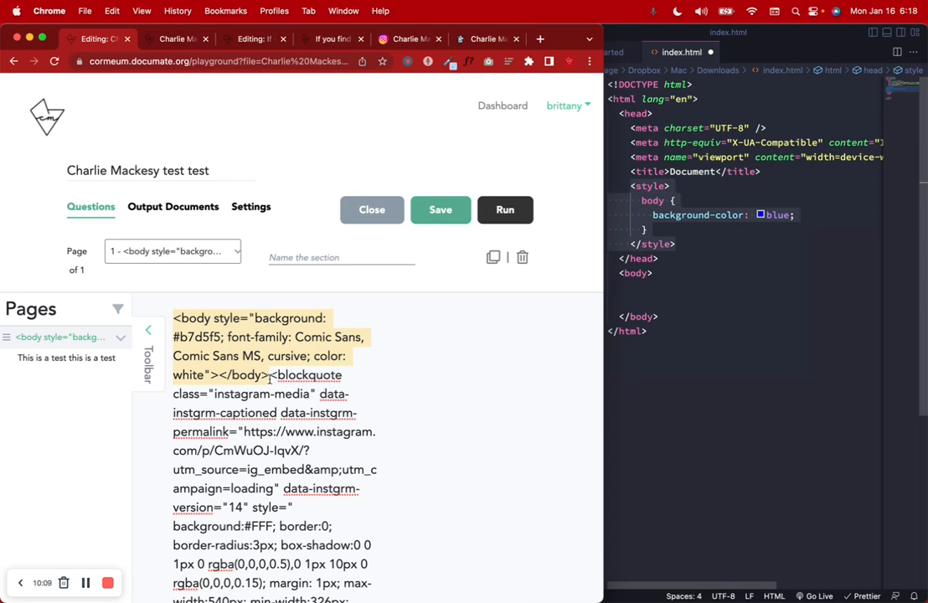
left_click(275, 395)
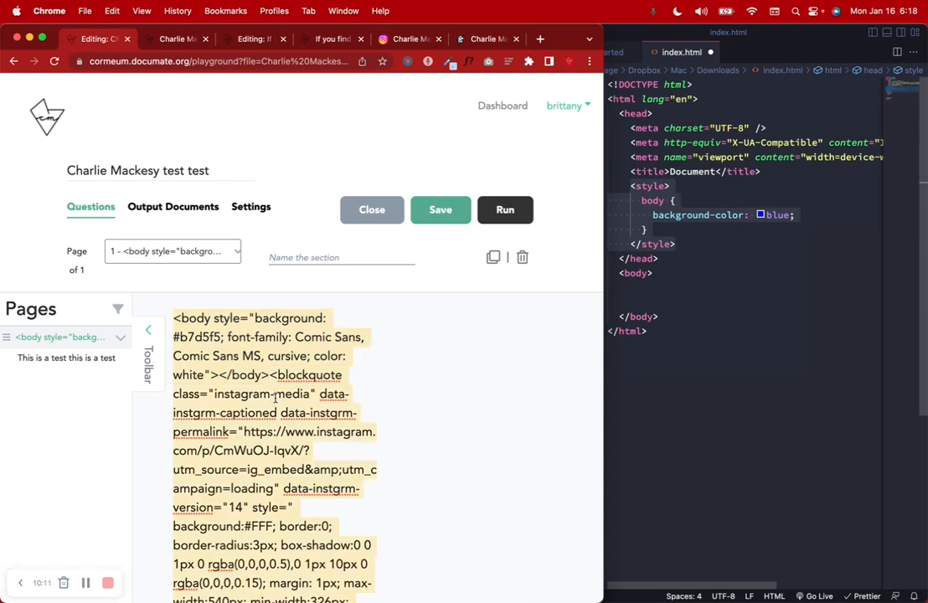
key("BackSpace")
key("super+v")
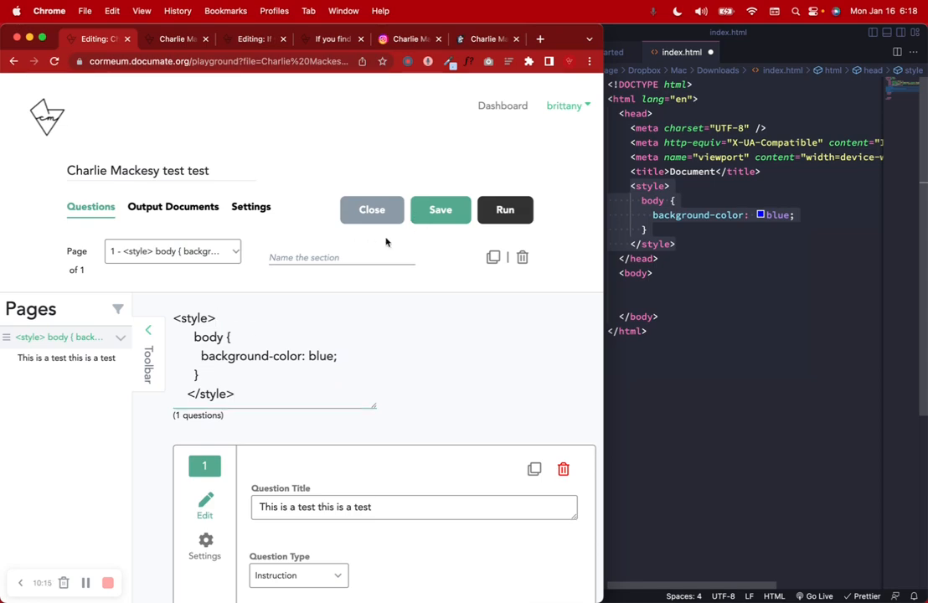
left_click(495, 213)
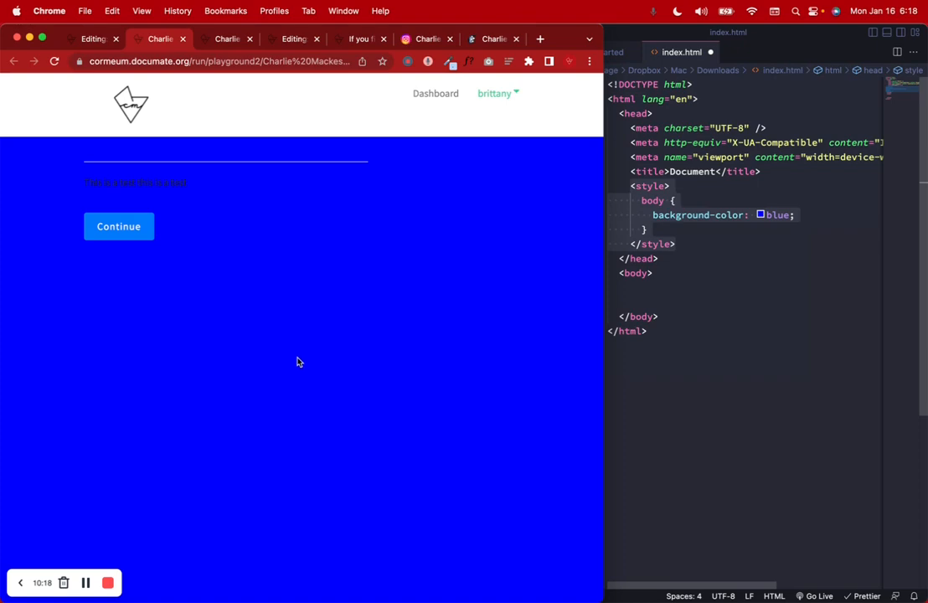
left_click(95, 44)
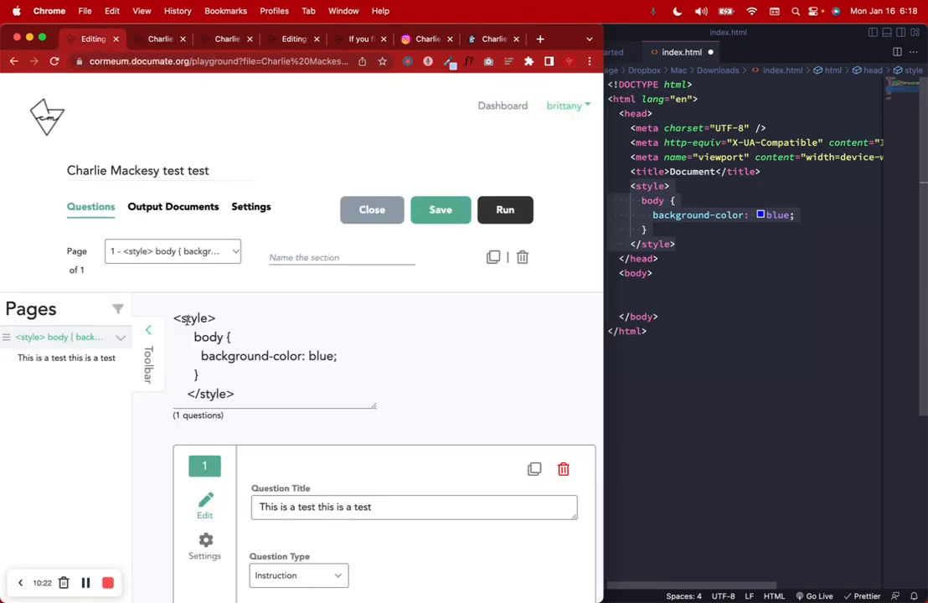
Step: Highlight the pasted style block in the page's HTML text and compare it with the body tags in index.html
left_click_drag(174, 318, 265, 394)
left_click(265, 394)
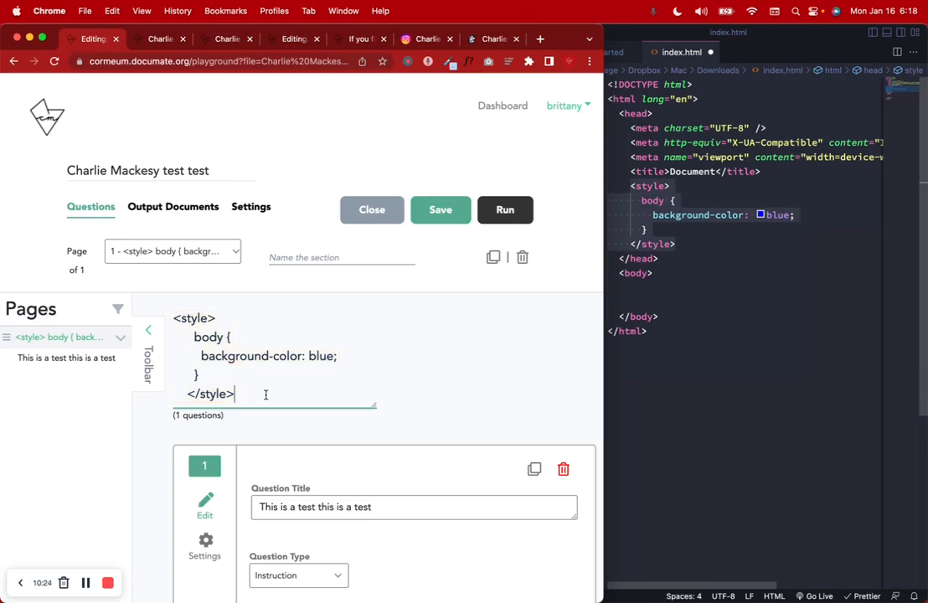
left_click(667, 315)
left_click(649, 273)
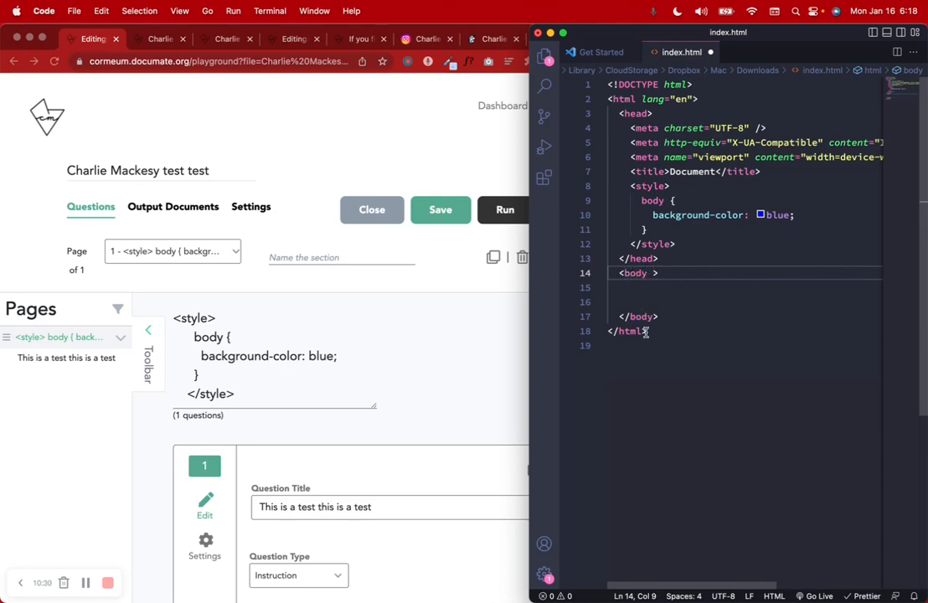
left_click(236, 362)
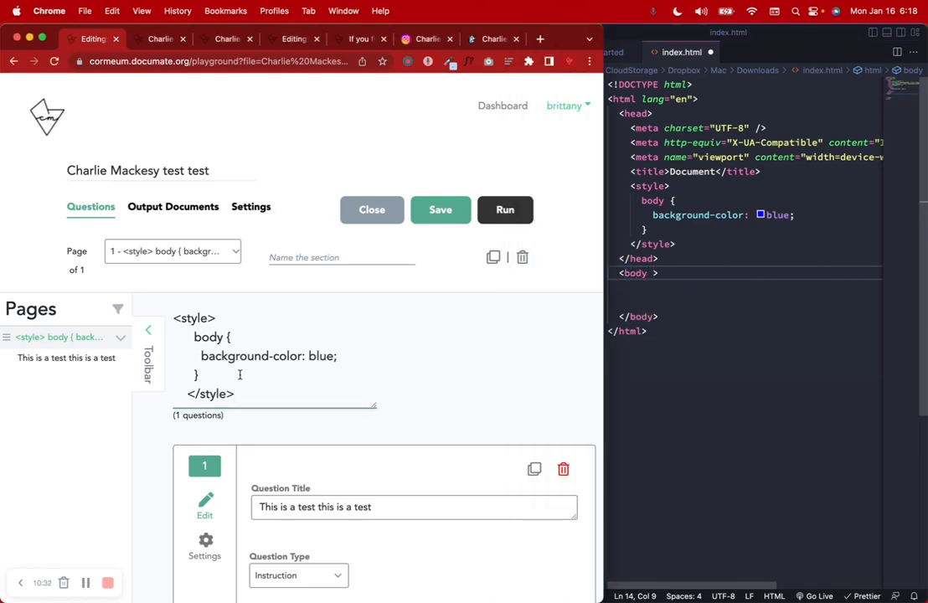
Step: Remove the indentation in front of the closing style tag in the page's HTML text
left_click(180, 394)
mouse_move(187, 393)
left_mouse_down()
mouse_move(174, 394)
mouse_move(183, 393)
left_mouse_up()
left_click(174, 393)
key("BackSpace")
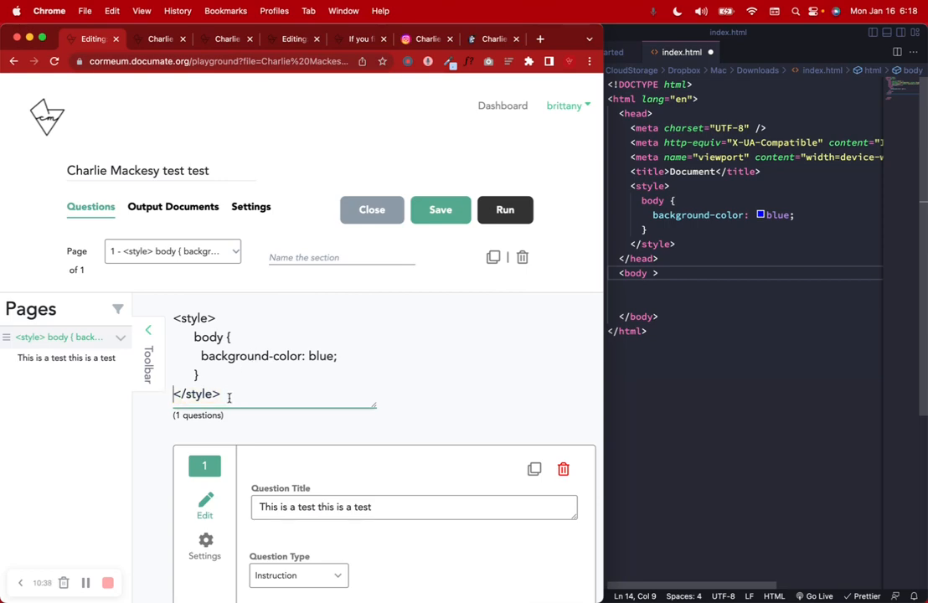
Step: Replace the page's style block with the inline-styled body tag copied from the "If you find this room - it is for you" workflow
left_click_drag(228, 396, 169, 316)
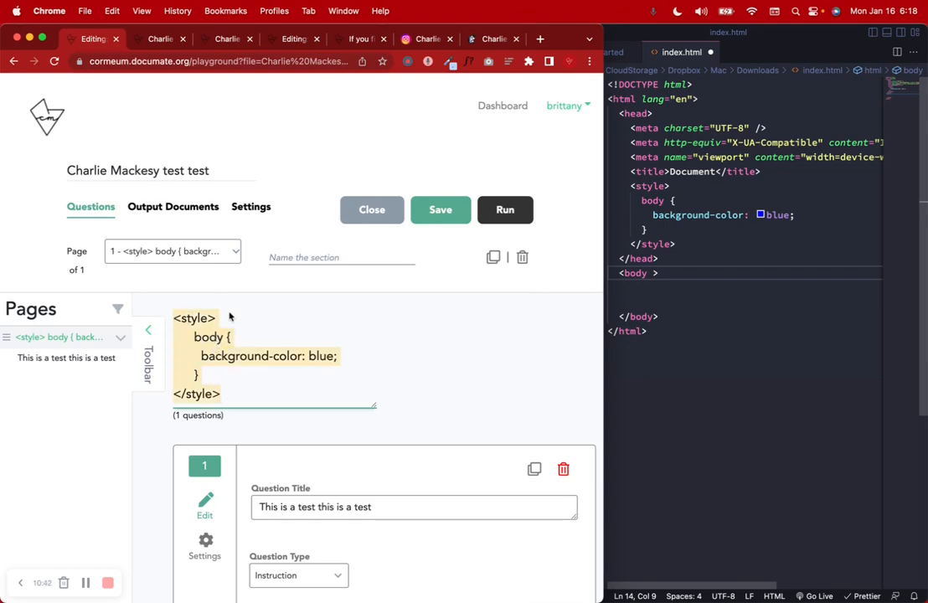
key("BackSpace")
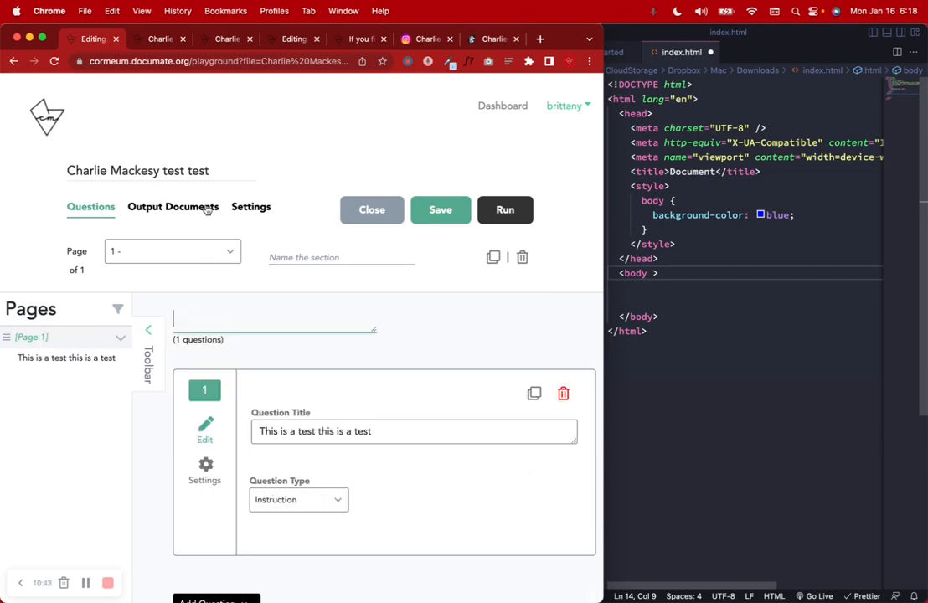
left_click(220, 42)
left_click(271, 42)
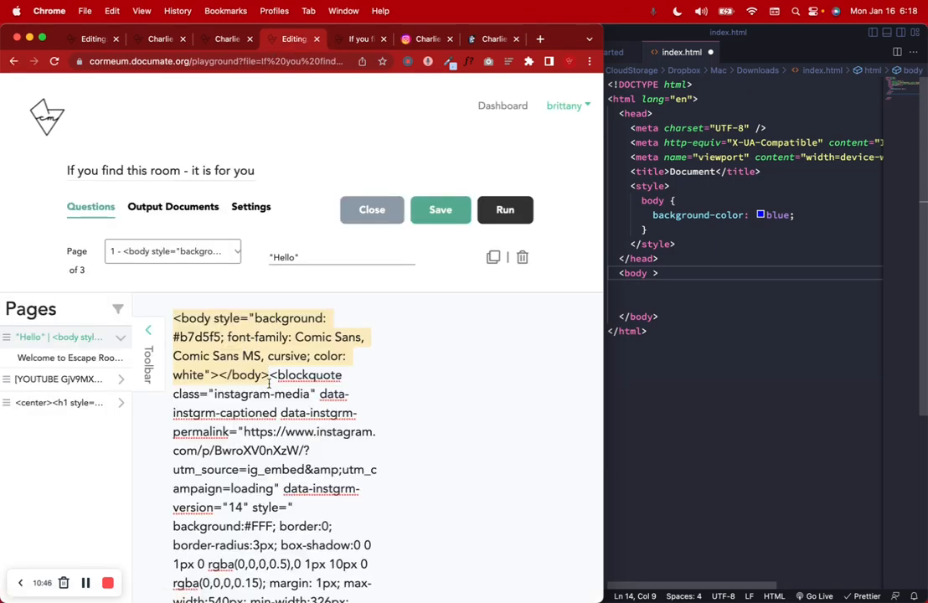
left_click_drag(269, 375, 167, 325)
key("cmd+c")
left_click(93, 38)
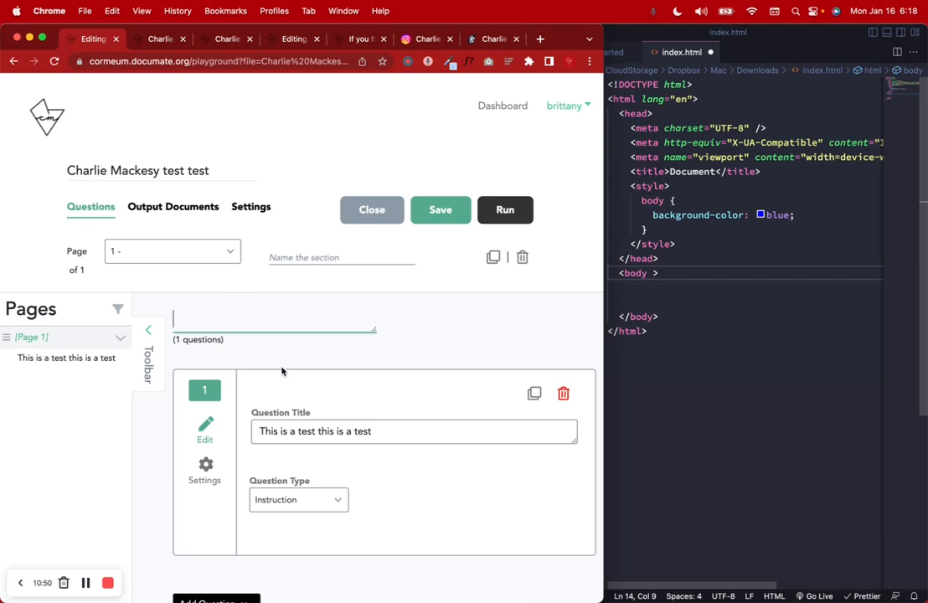
key("cmd+v")
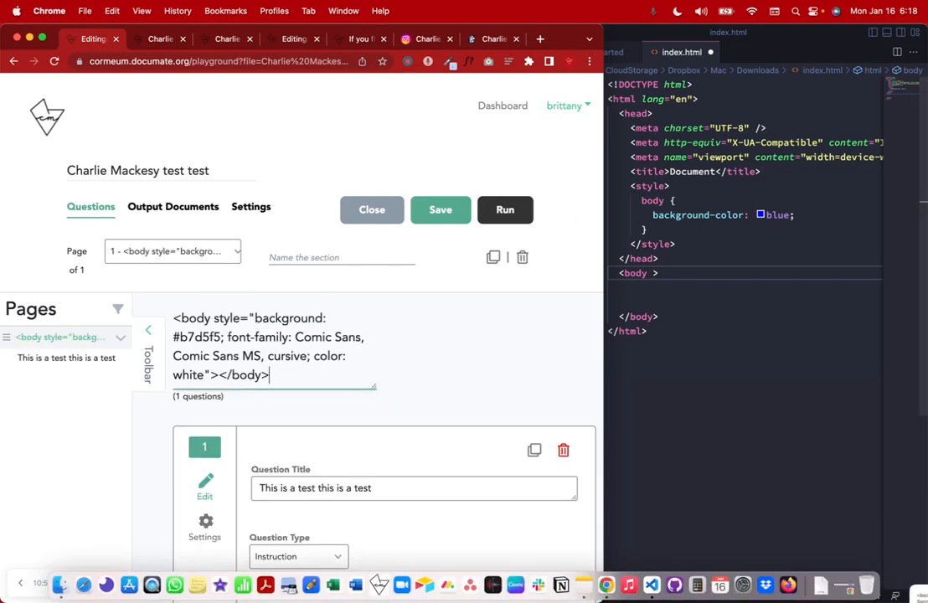
Step: Open the body code note in Notes, and remove the extra space from the opening body tag in index.html
left_click(584, 585)
left_click(511, 326)
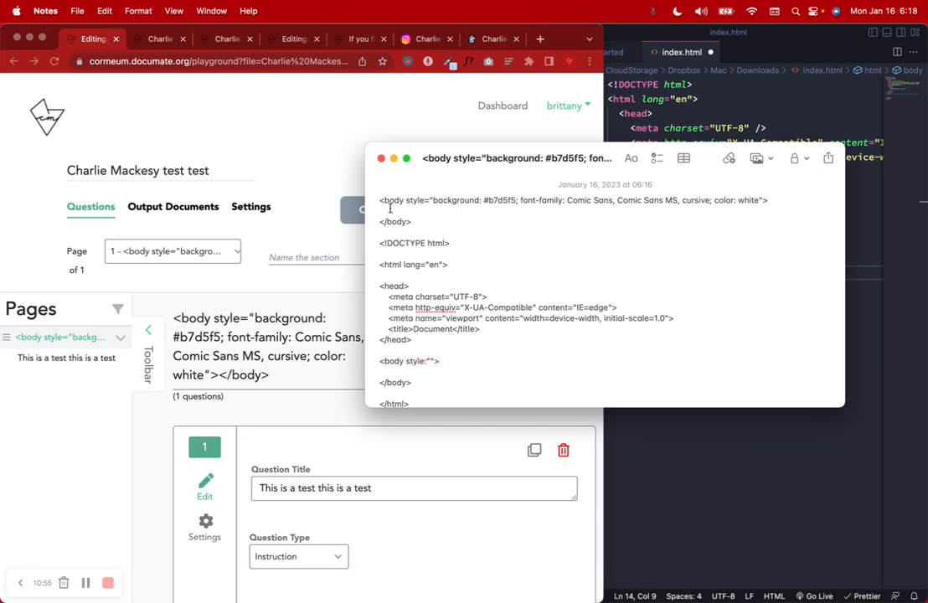
left_click(880, 301)
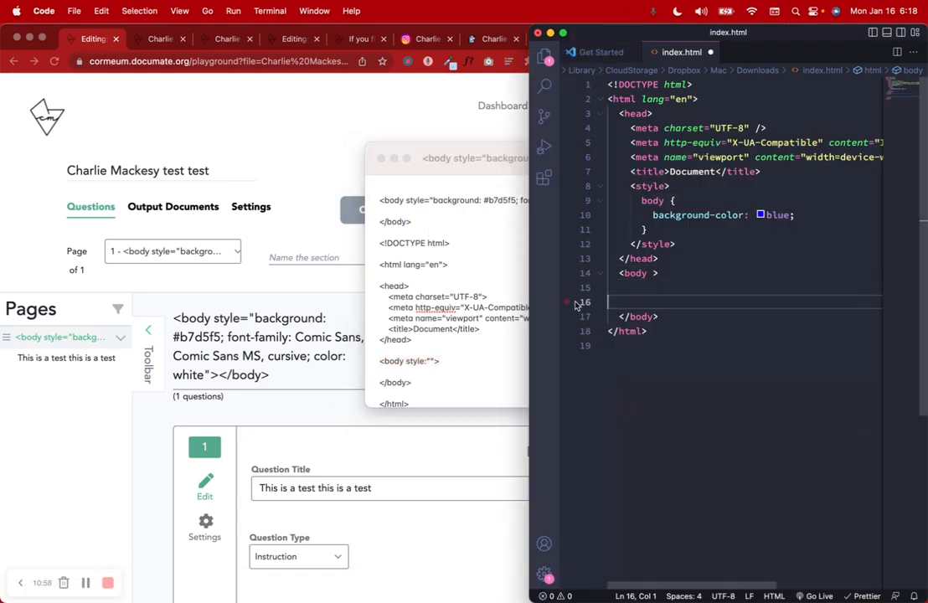
left_click(652, 273)
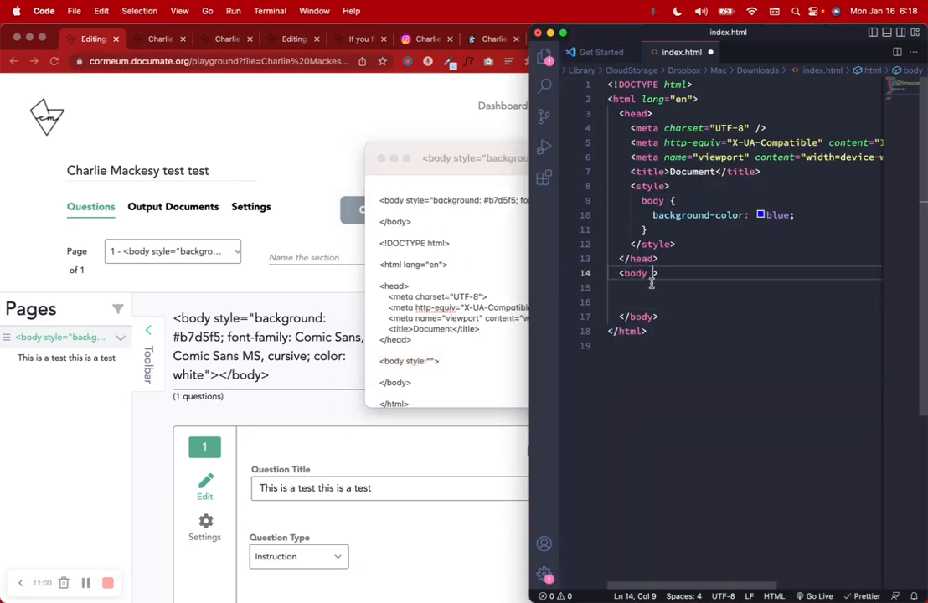
key("BackSpace")
left_click_drag(664, 316, 603, 273)
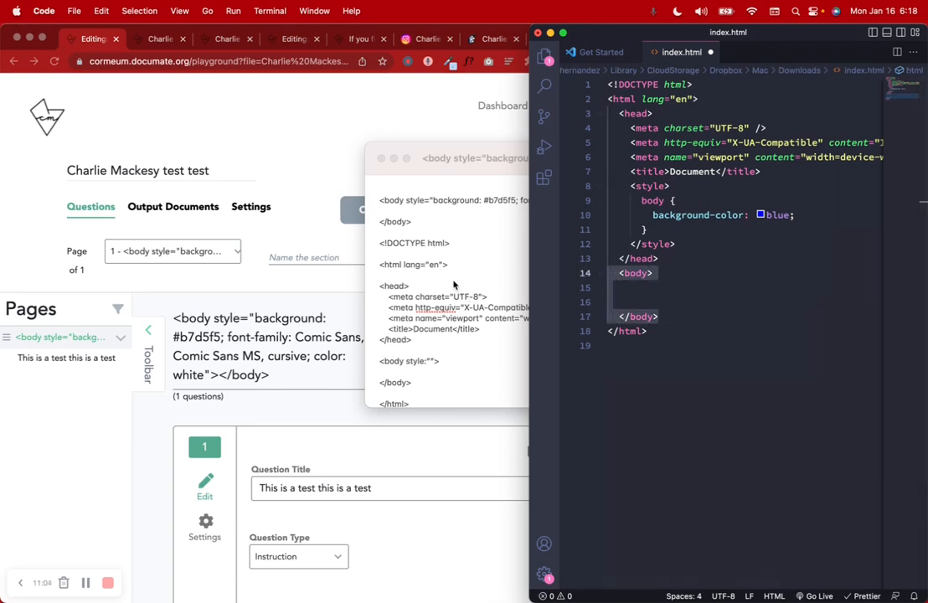
Step: In Notes, examine the body tag's style attribute, its background, font-family and color values, and the closing body tag
left_click(410, 203)
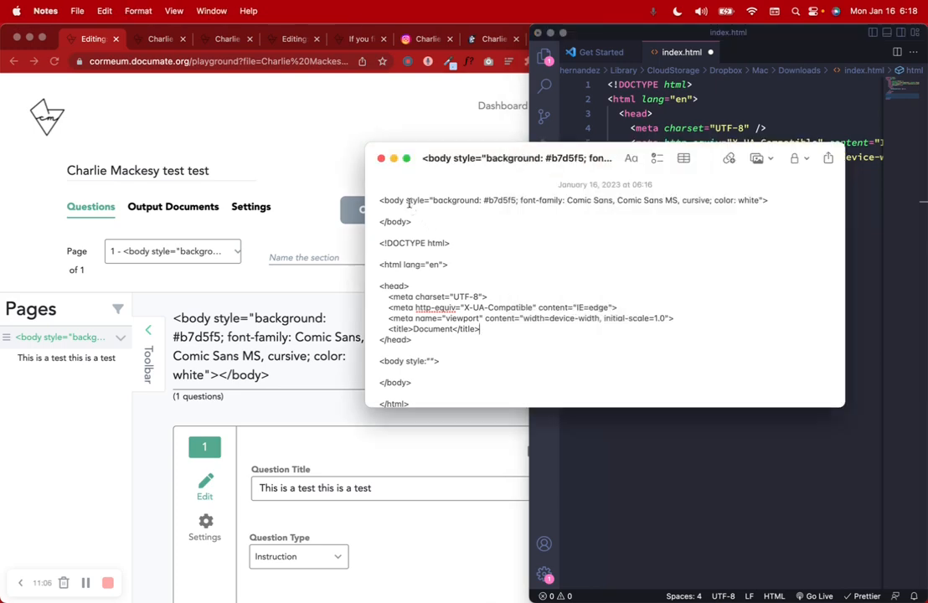
left_click_drag(405, 200, 426, 199)
left_click_drag(432, 200, 514, 202)
left_click(516, 202)
left_click_drag(520, 201, 708, 202)
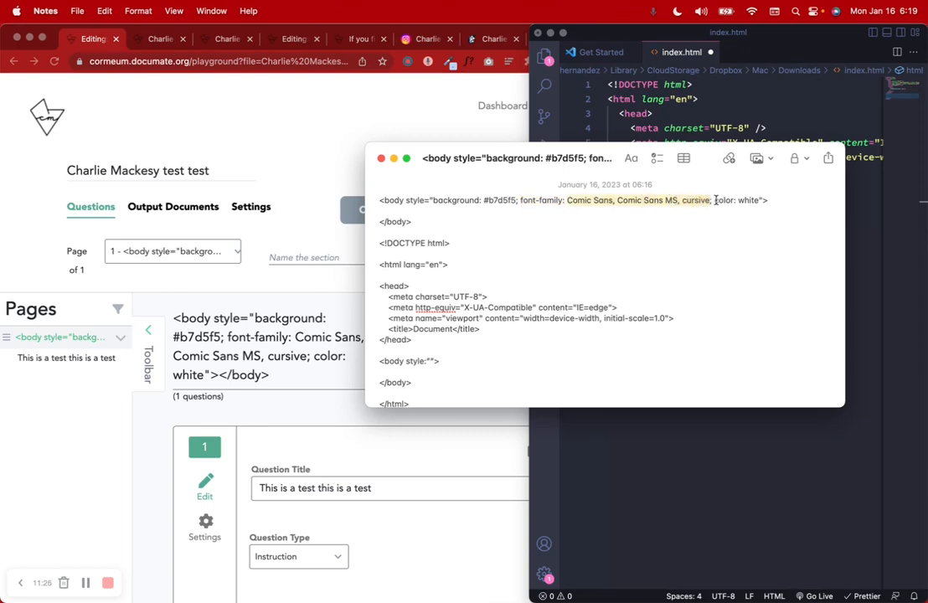
left_click(708, 200)
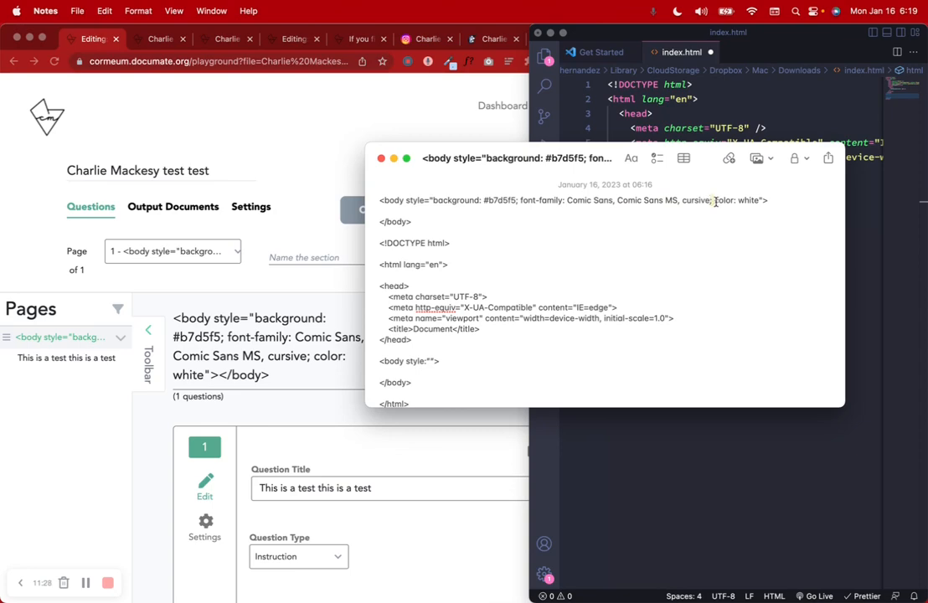
left_click_drag(714, 202, 758, 200)
left_click_drag(383, 221, 414, 219)
left_click(403, 213)
left_click_drag(380, 199, 418, 222)
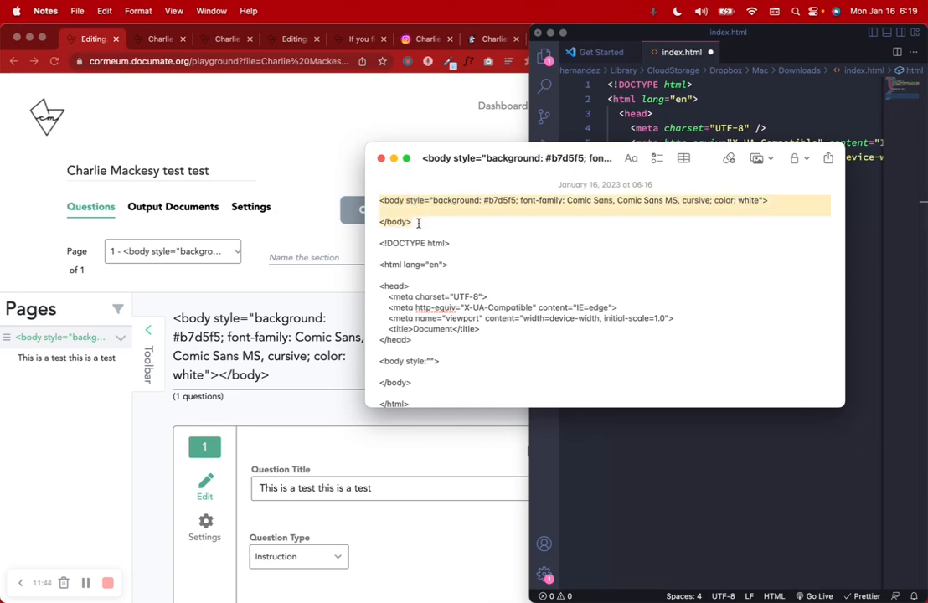
type("G")
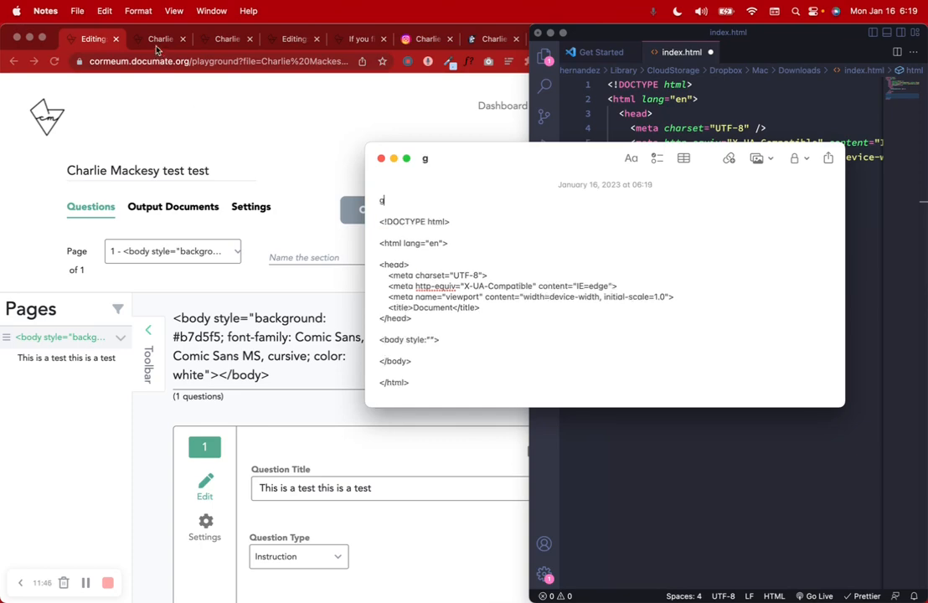
left_click(155, 39)
left_click(707, 264)
key("BackSpace")
type("g")
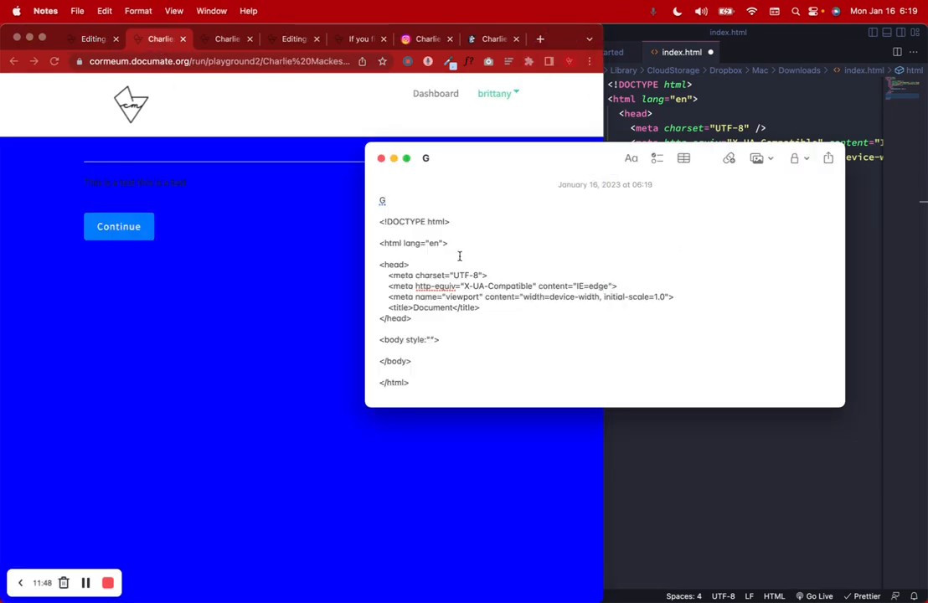
key("super+z")
key("super+z")
left_click(427, 227)
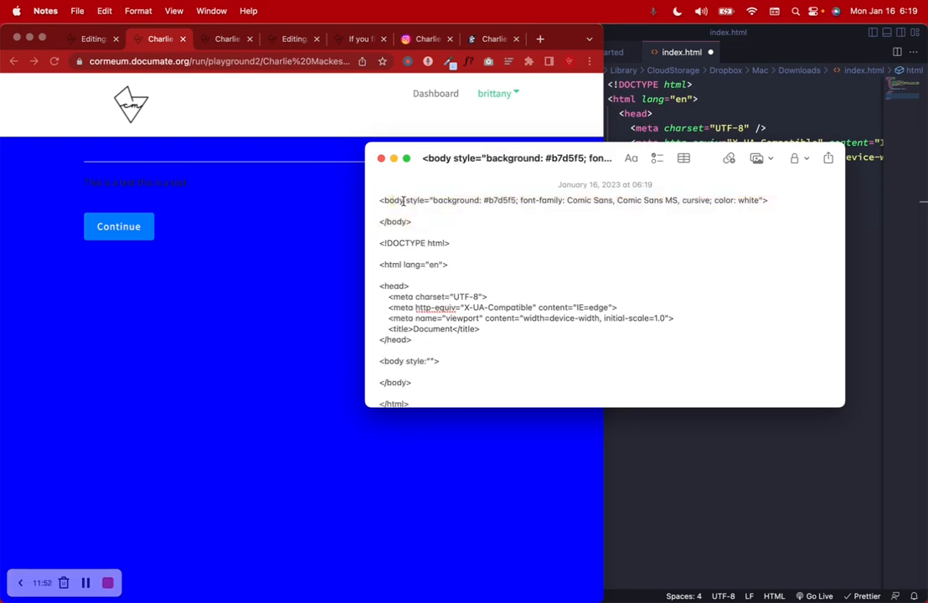
Step: Join the closing body tag onto the opening tag's line in the note and copy the complete body code
left_click_drag(405, 201, 757, 202)
left_click(380, 221)
key("BackSpace")
key("BackSpace")
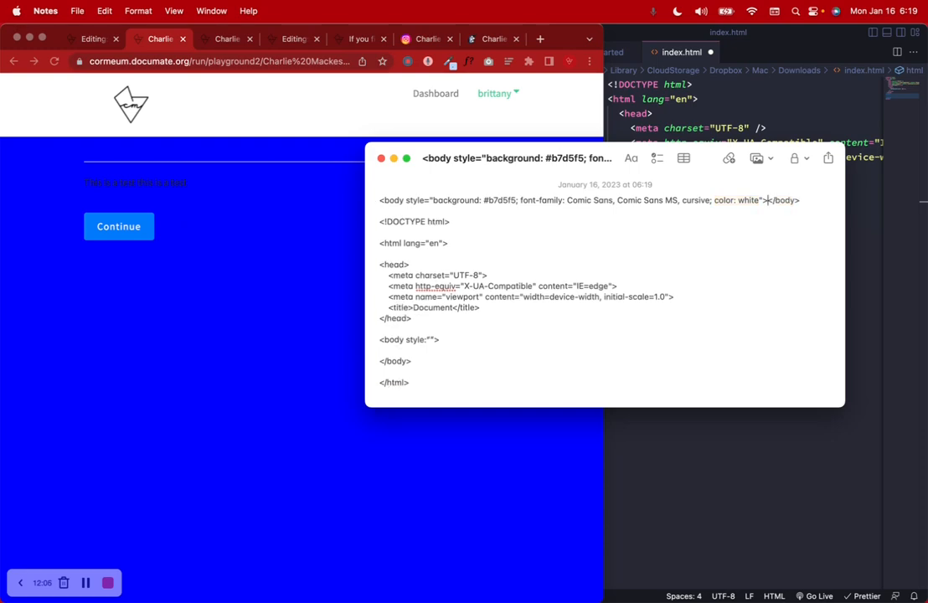
left_click_drag(800, 202, 403, 193)
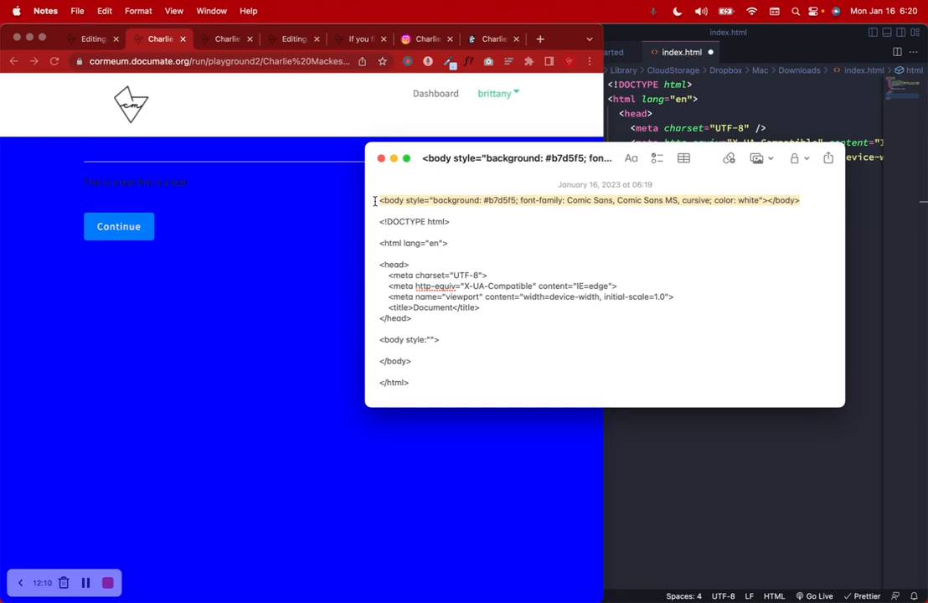
key("super+c")
Step: Return to the Charlie Mackesy test test editor in Chrome and run the workflow to preview the body tag styling
key("super+Tab")
left_click(603, 286)
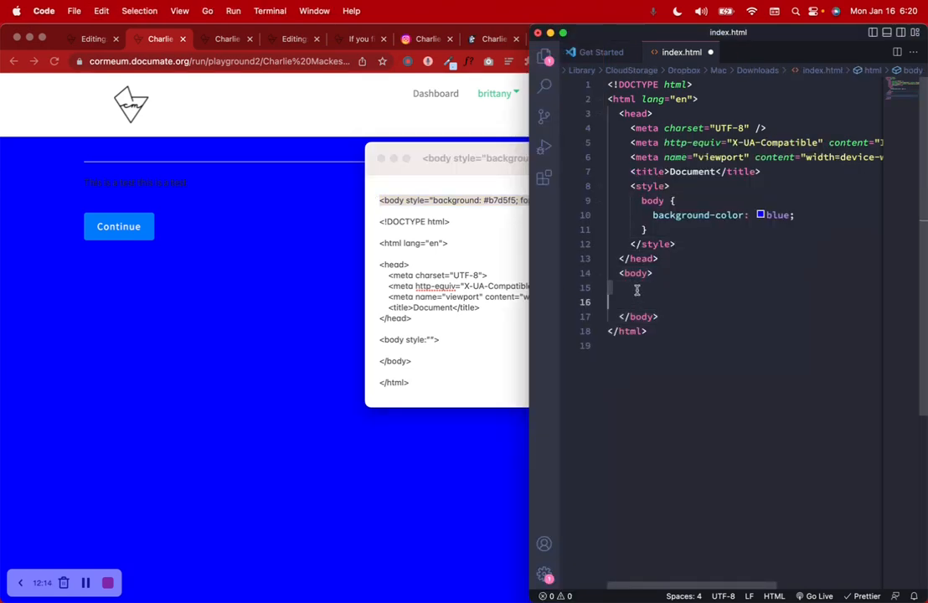
left_click(639, 299)
left_click(87, 39)
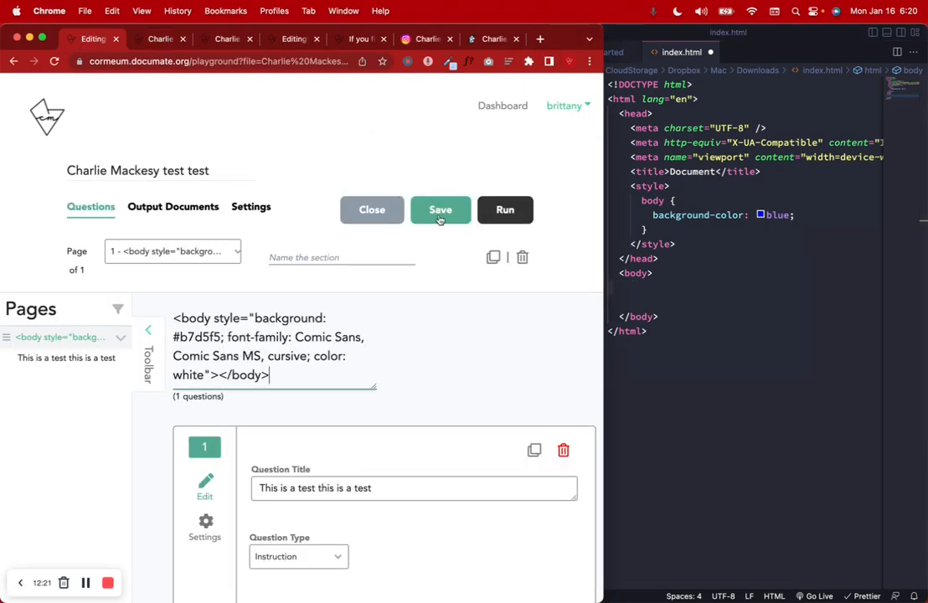
left_click(507, 210)
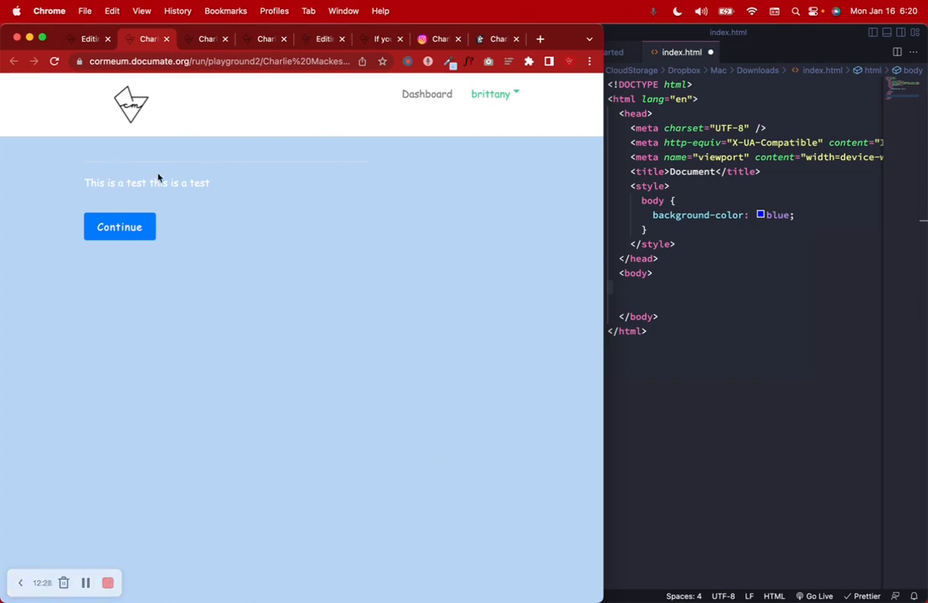
Step: Examine the font and color of the preview's test text, and continue to the documents page to examine its heading
left_click_drag(90, 182, 258, 186)
left_click(246, 183)
left_click(143, 226)
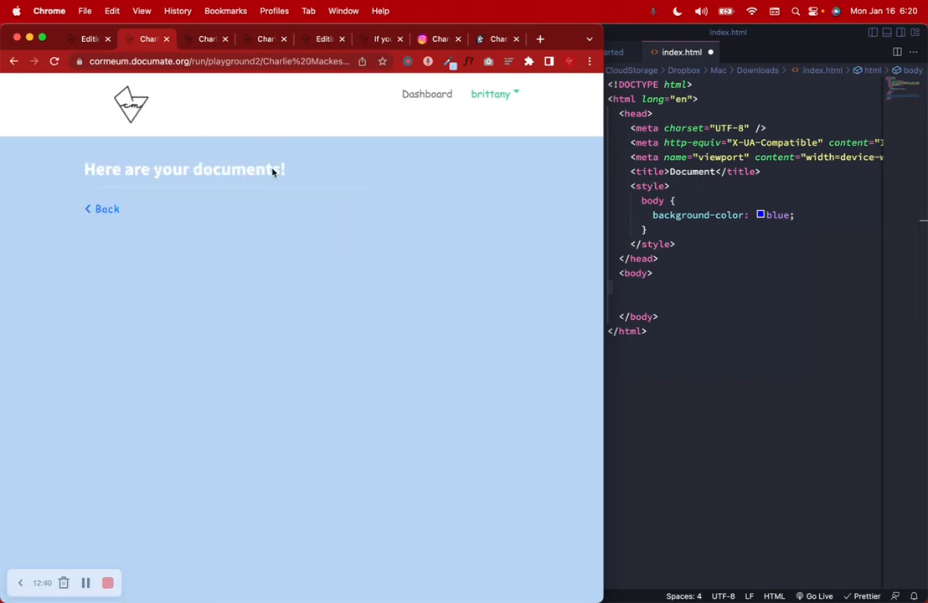
left_click_drag(273, 172, 75, 174)
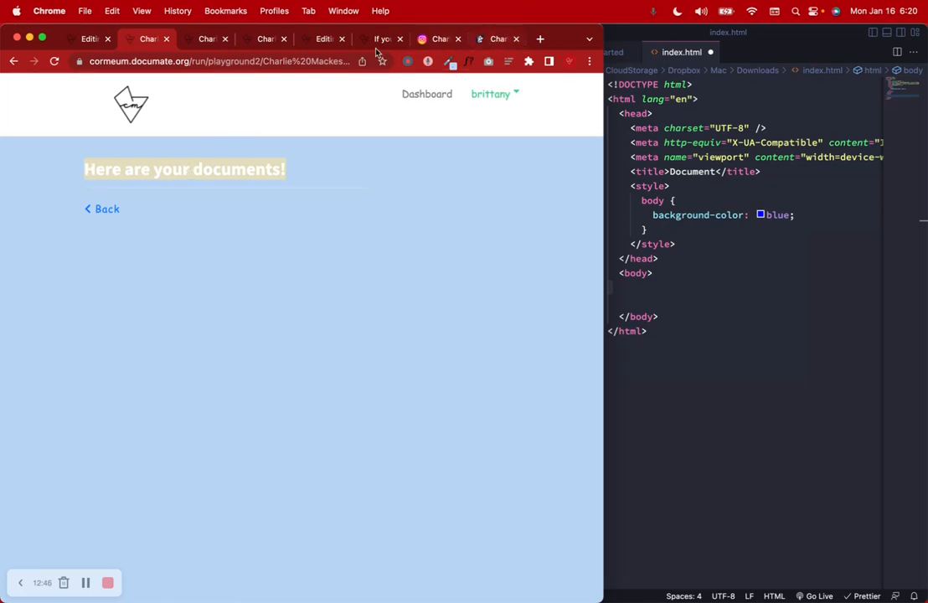
Step: Compare the earlier blue preview and the style block in index.html with the body tag in the workflow's HTML text
left_click(204, 42)
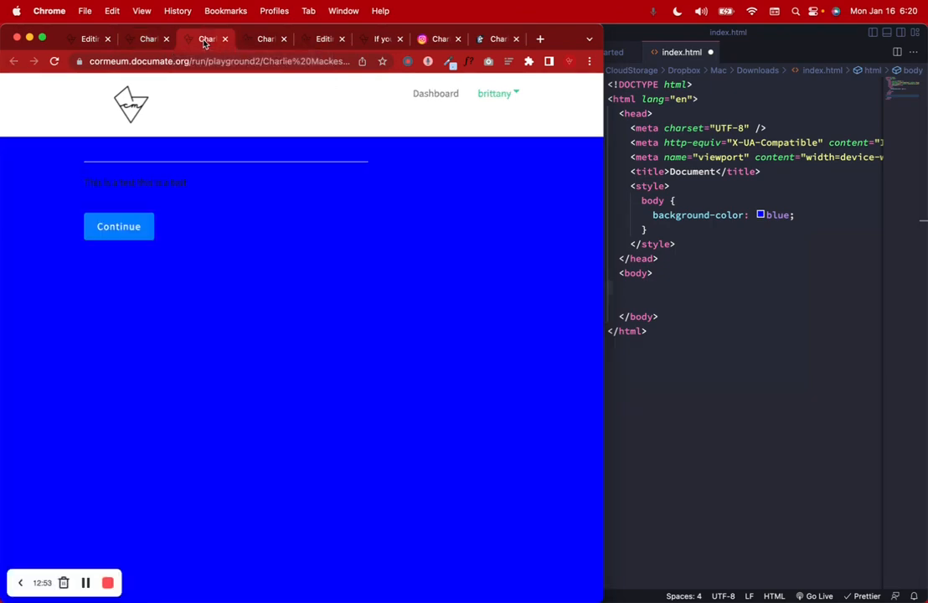
left_click(647, 307)
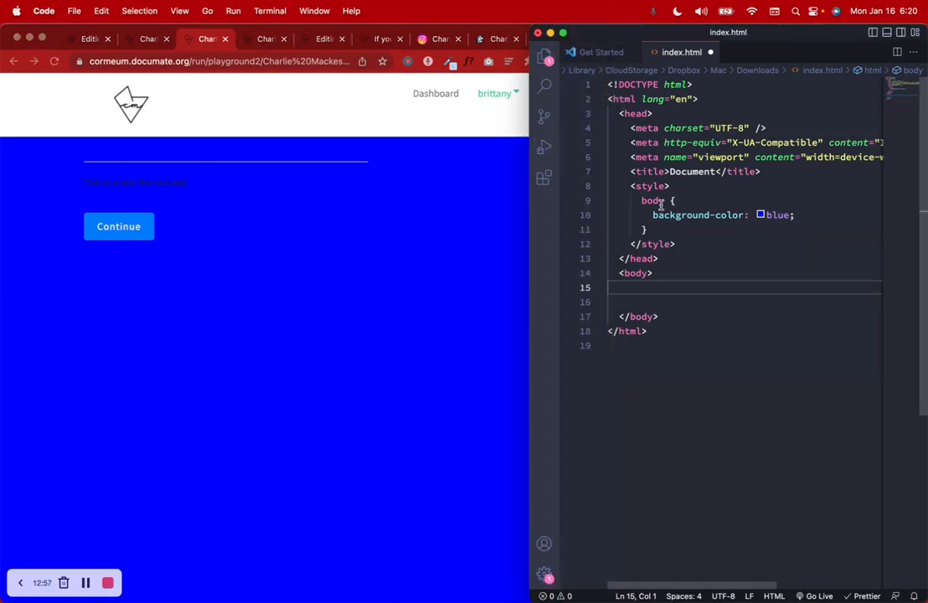
left_click_drag(632, 185, 711, 244)
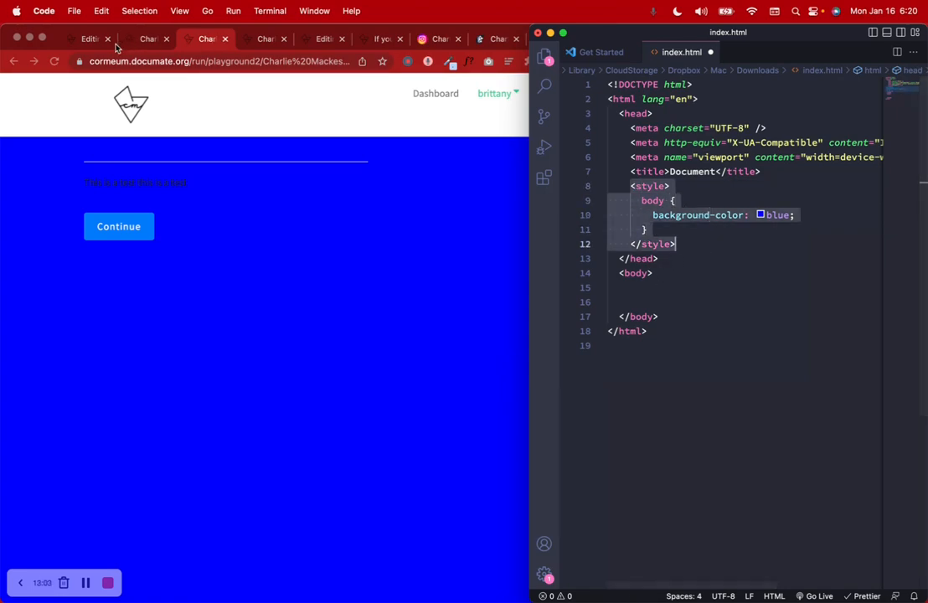
left_click(89, 40)
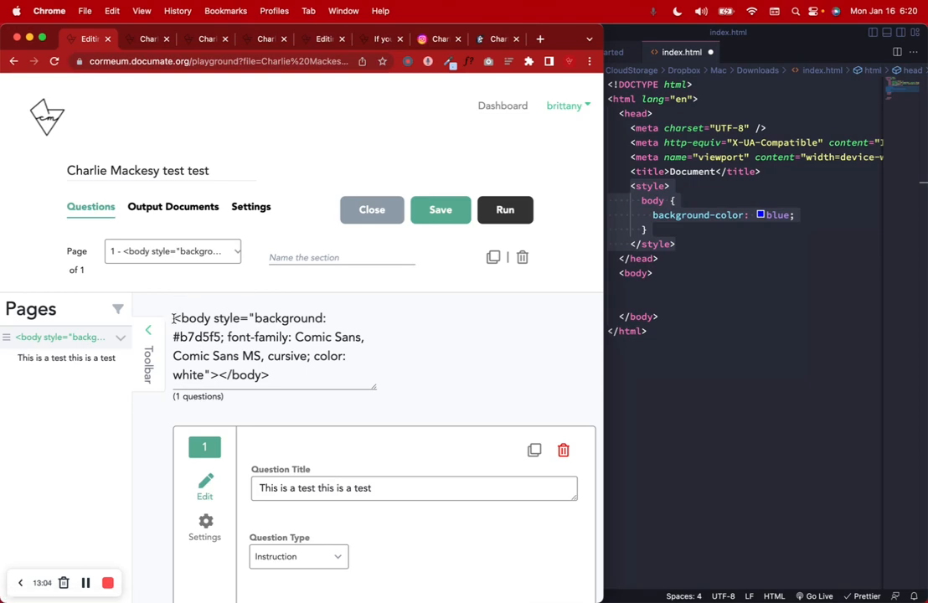
left_click_drag(174, 318, 293, 399)
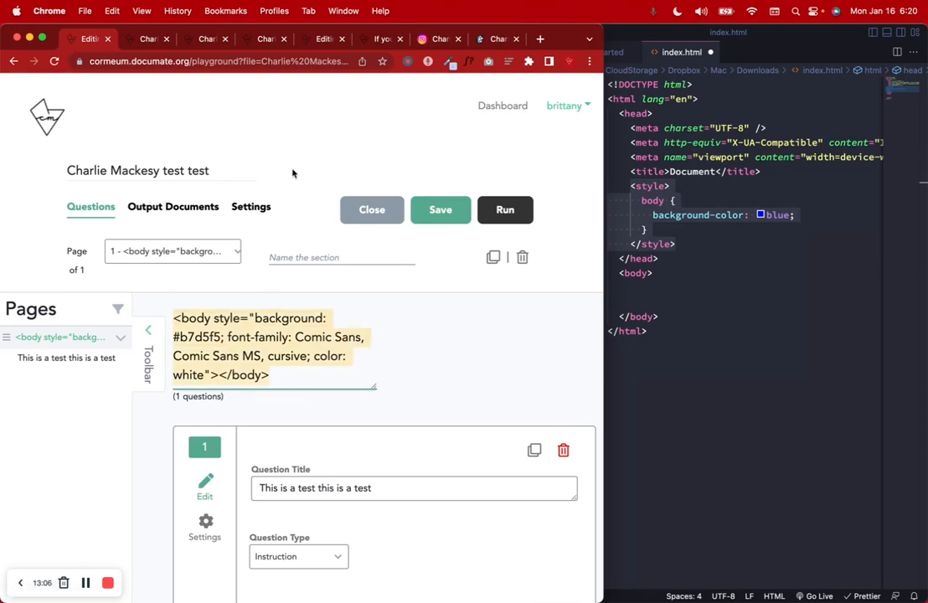
Step: Close index.html without saving its changes and close the code editor window
left_click(688, 46)
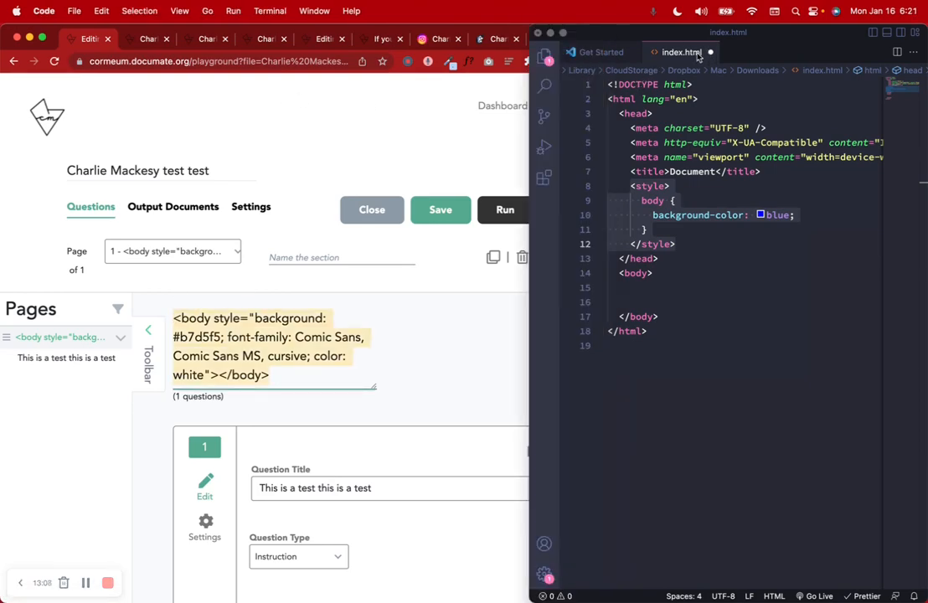
left_click(710, 52)
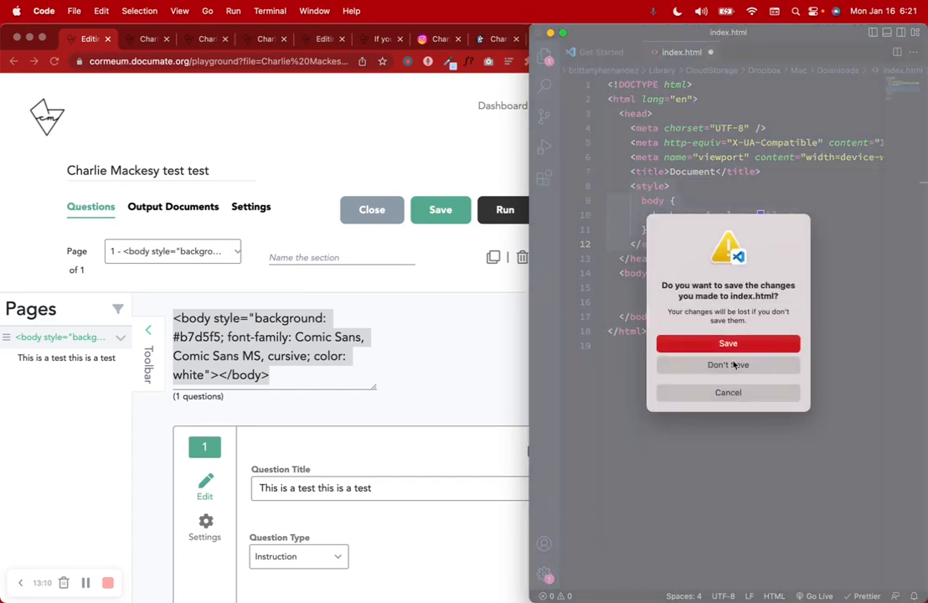
left_click(728, 364)
key("super+w")
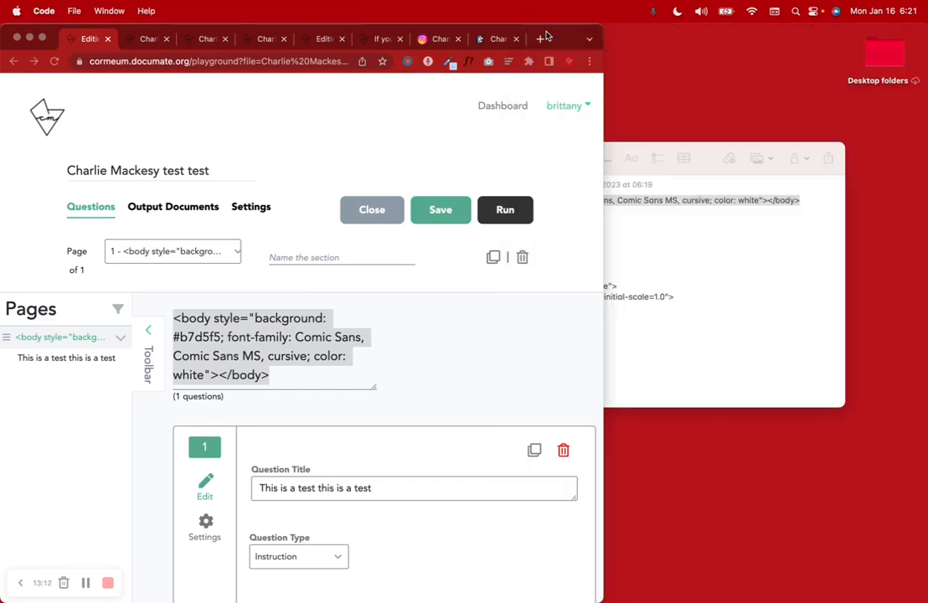
Step: Bring the Charlie Mackesy test test editor in front of the note, widen its window and clear the text selection
left_click(700, 140)
left_click(514, 27)
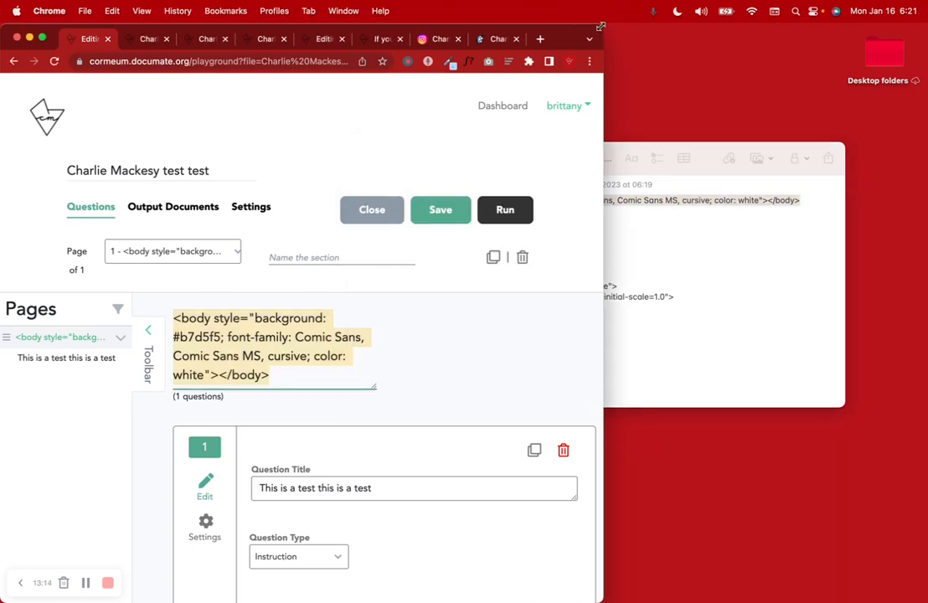
left_click_drag(600, 27, 776, 27)
left_click(800, 315)
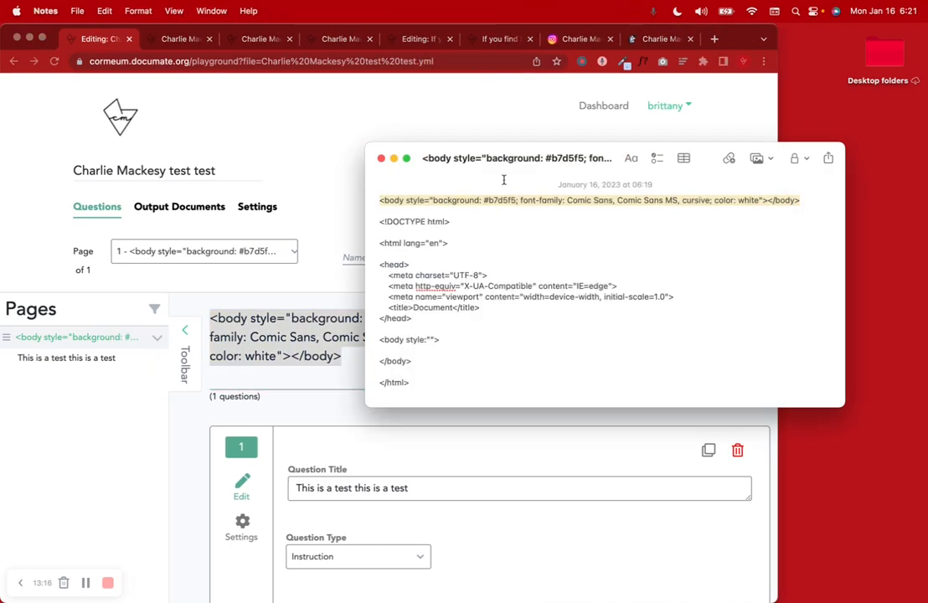
left_click(332, 139)
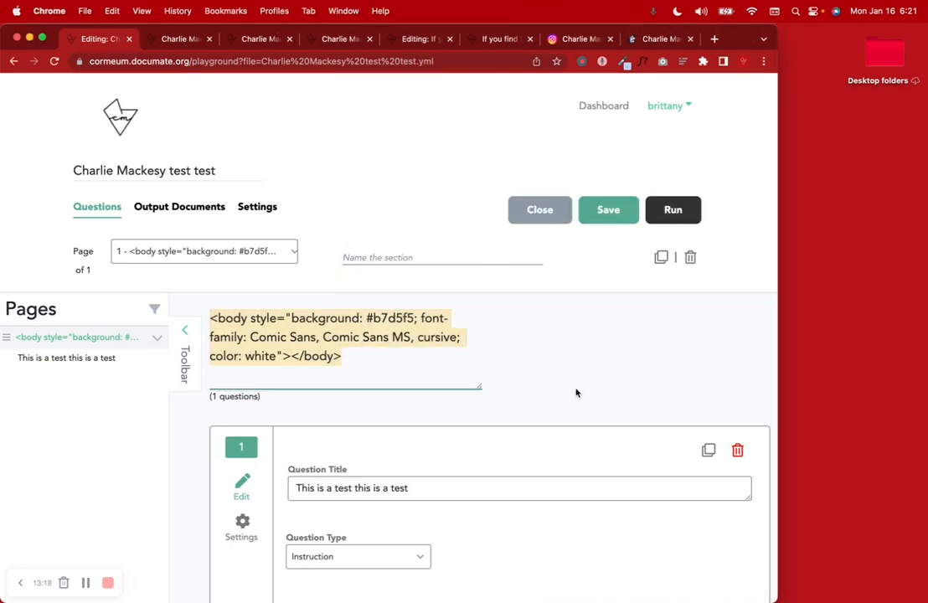
left_click(294, 381)
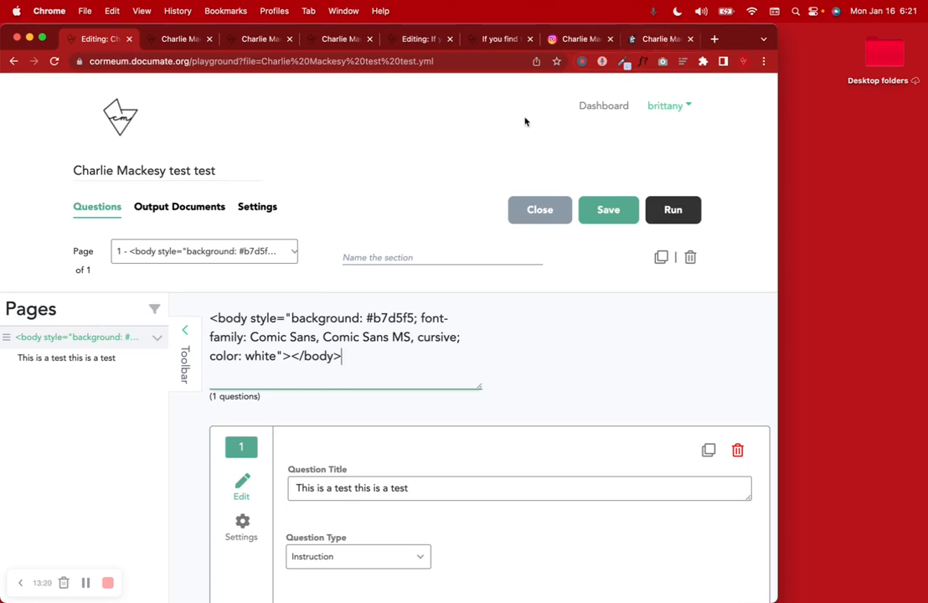
Step: Examine the header and account menu on the test preview, and enlarge the browser window to the full screen width
left_click(168, 39)
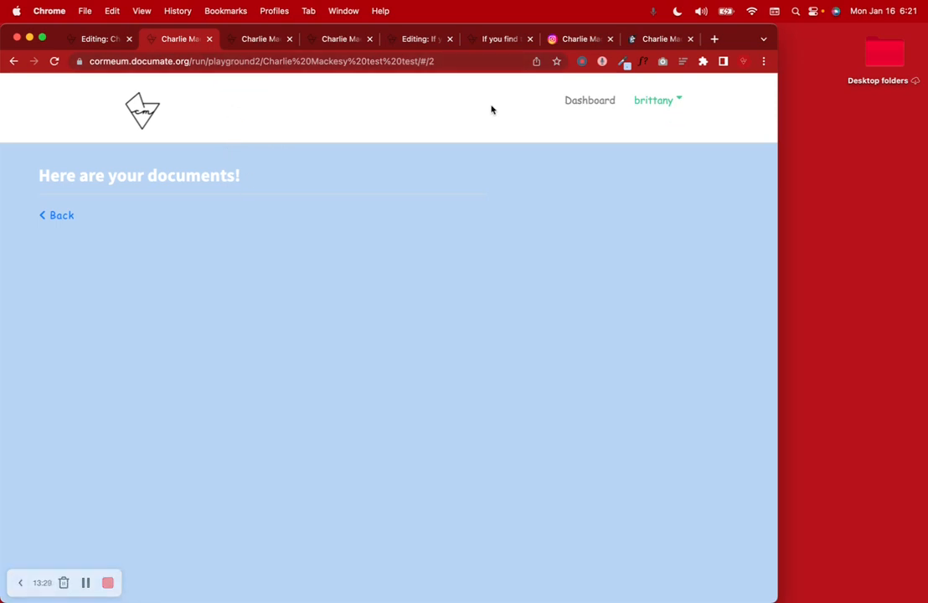
left_click(671, 110)
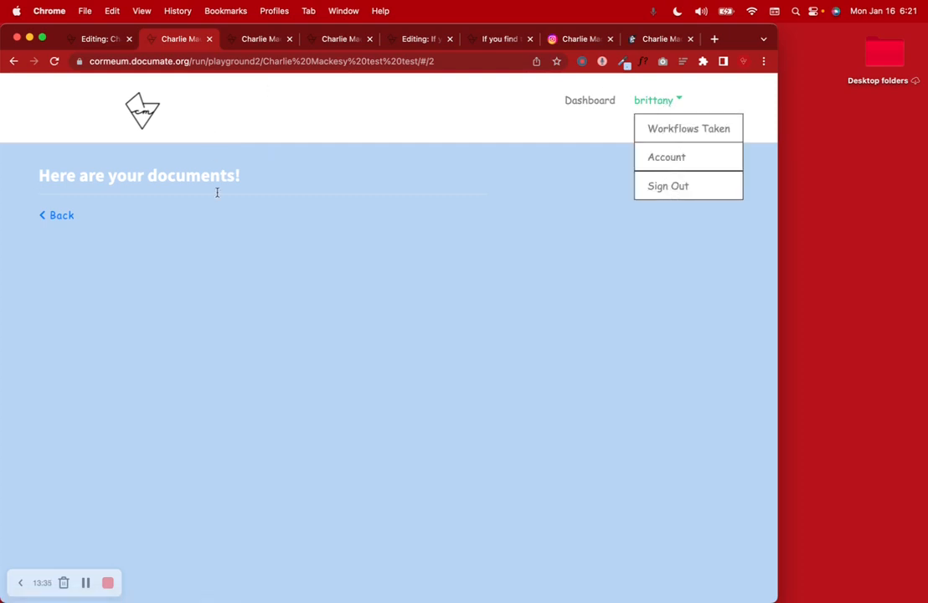
left_click(218, 226)
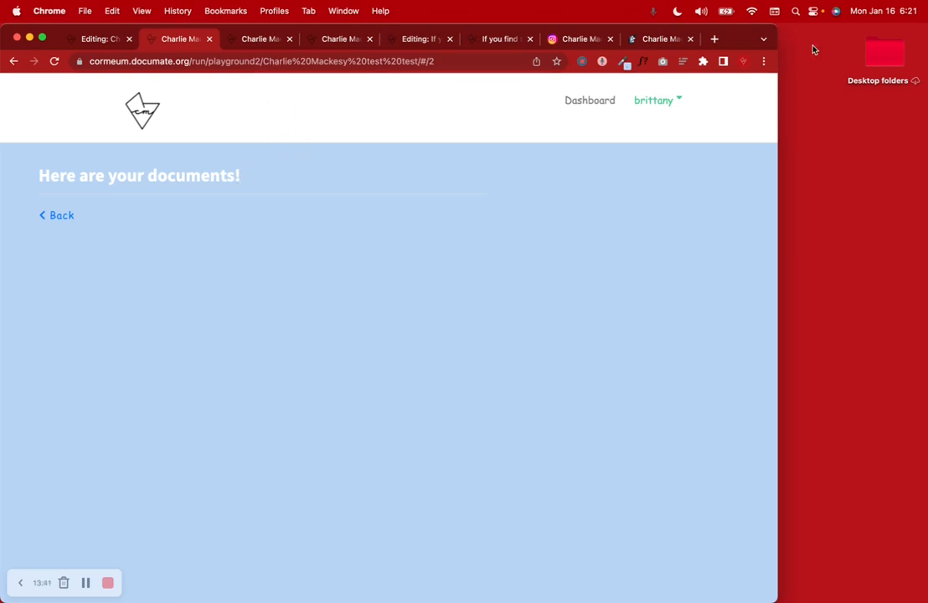
left_click_drag(778, 28, 925, 7)
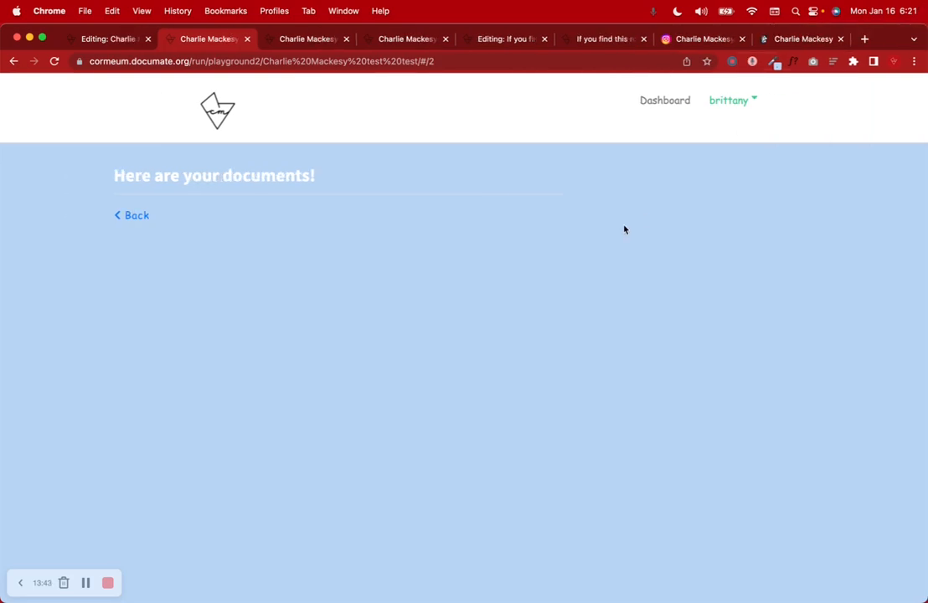
Step: Open documate.org in a new tab and go to its Learning Center
left_click(864, 39)
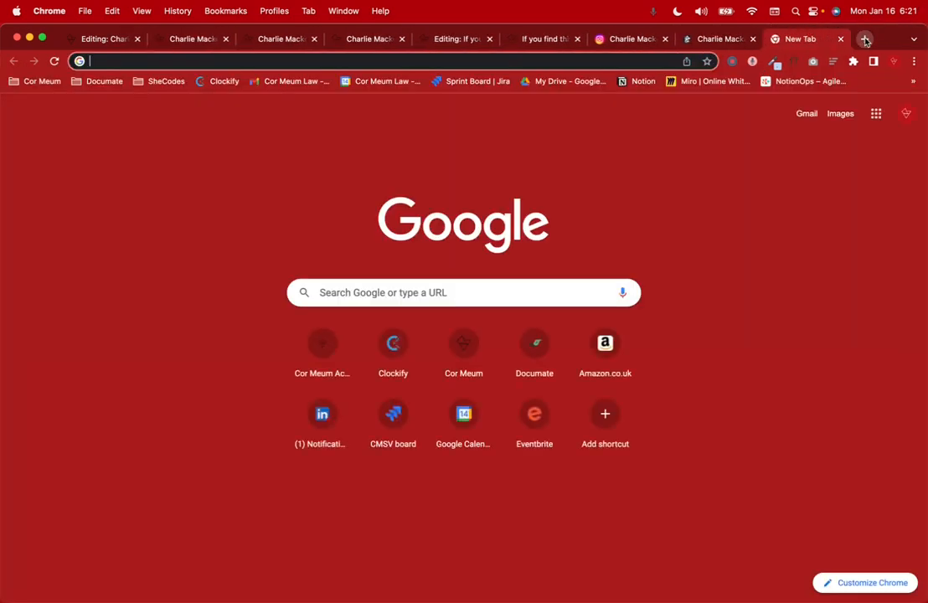
type("doc")
key("Return")
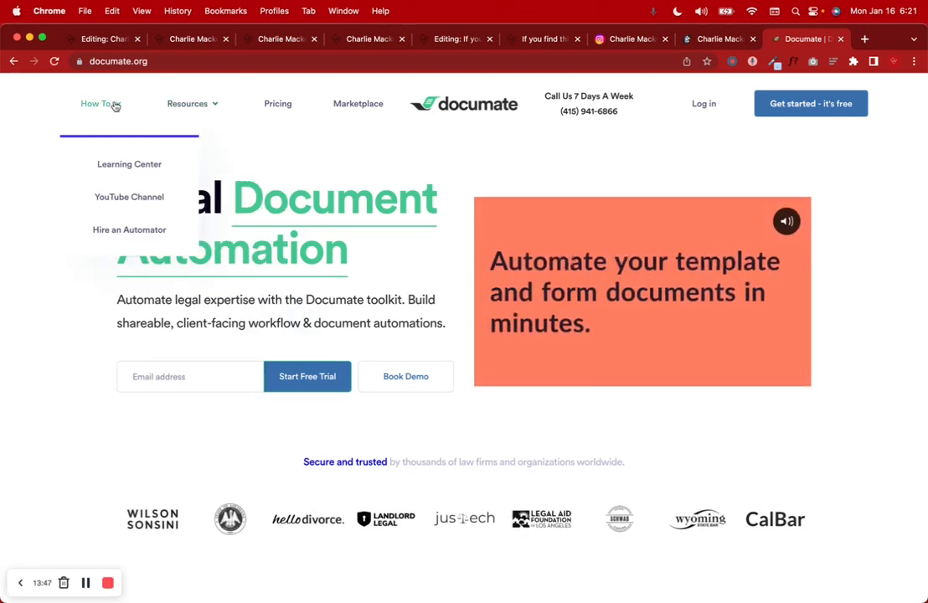
mouse_move(115, 105)
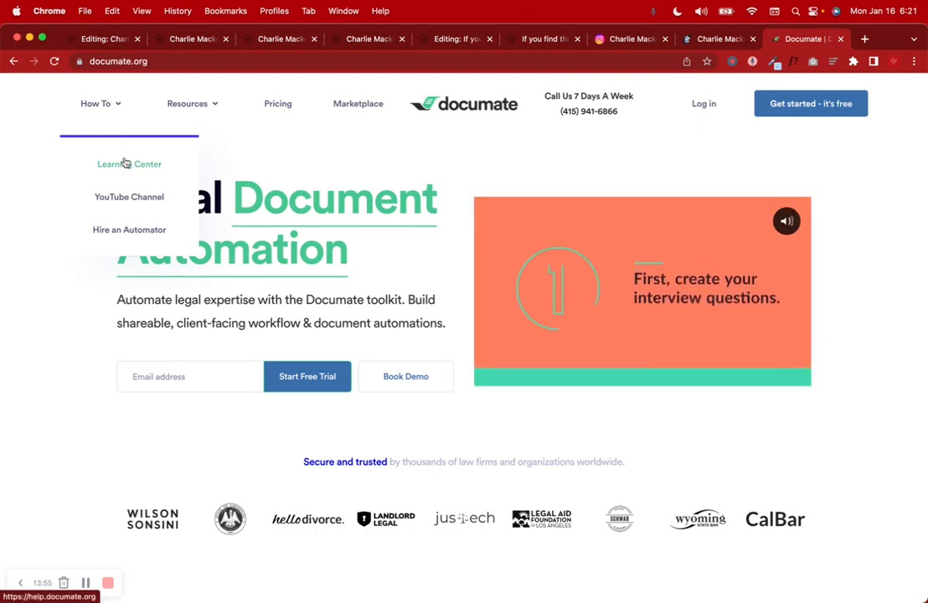
left_click(126, 168)
Step: Search the Learning Center for "css" and open the Add Custom CSS / Styling article
left_click(408, 265)
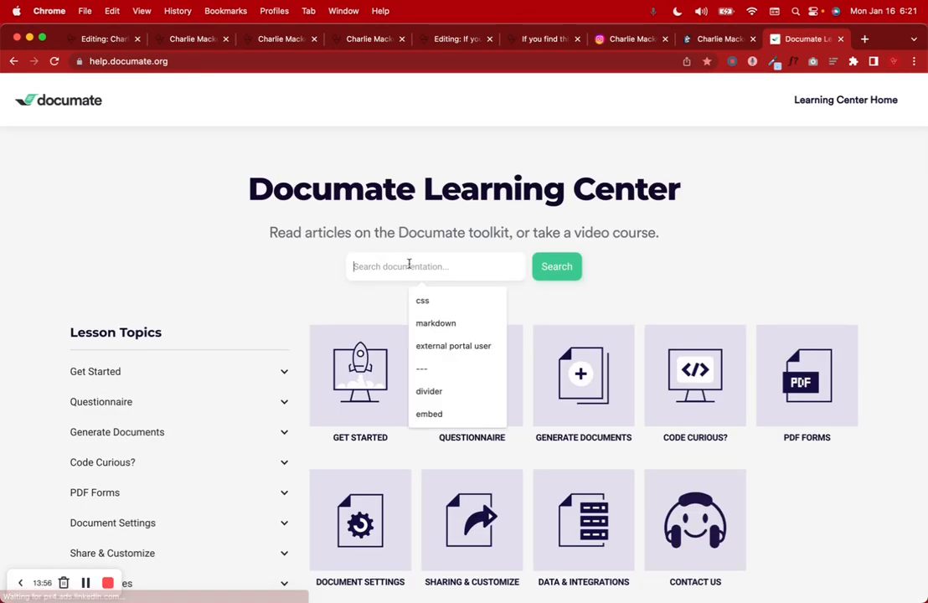
type("css")
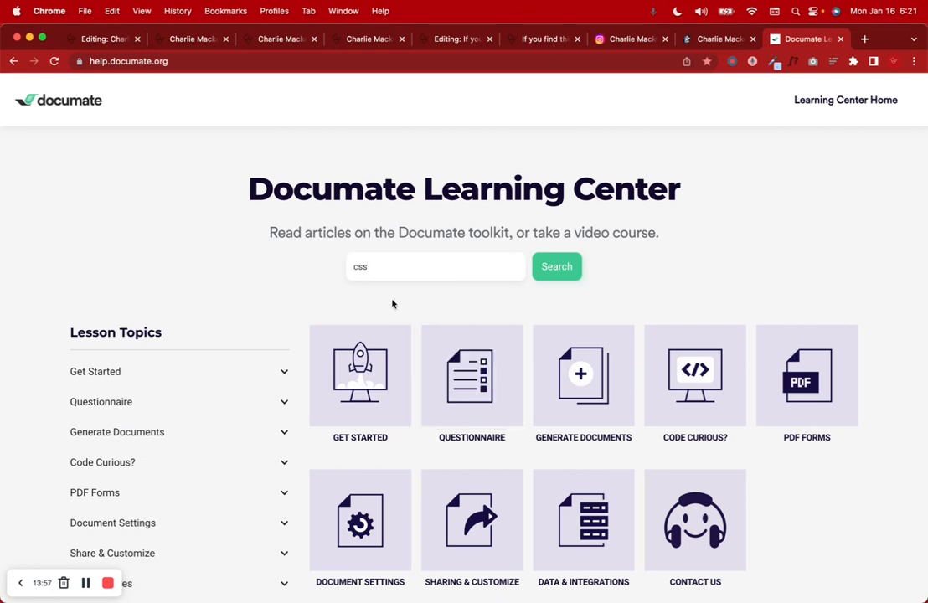
left_click(570, 274)
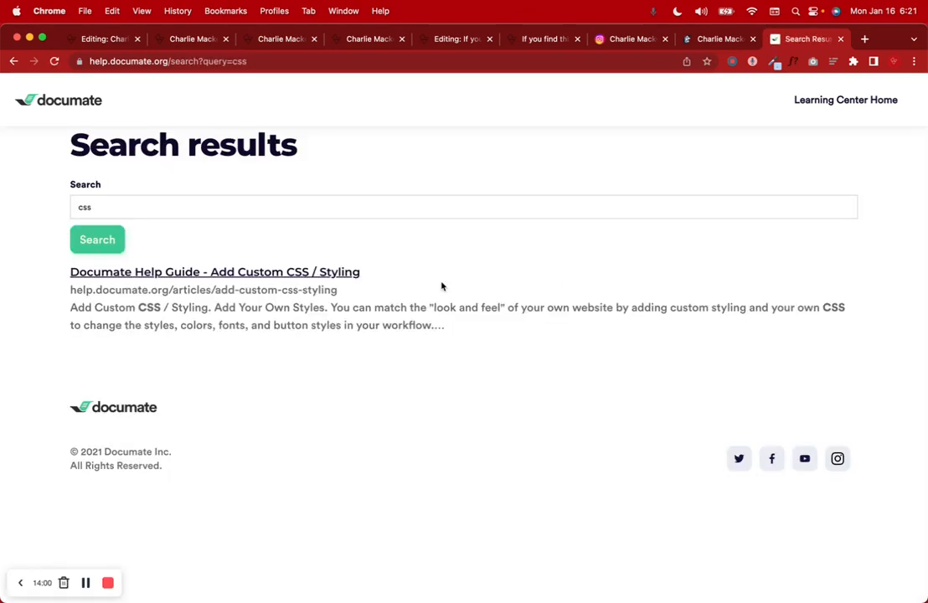
left_click(253, 274)
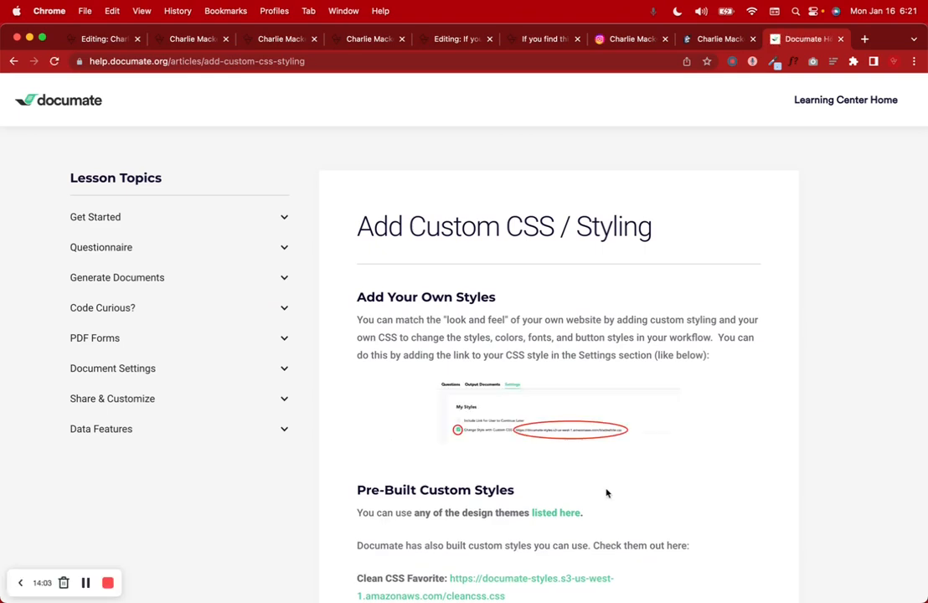
Step: Examine the pre-built custom styles in the article, from Clean CSS Favorite down to No Header and No Login
scroll(607, 493, "down", 8)
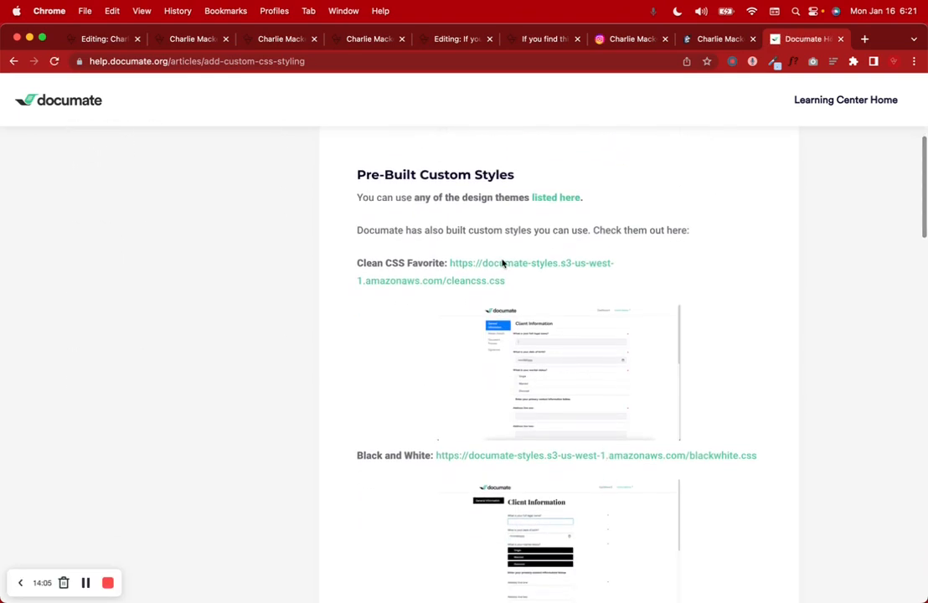
left_click_drag(432, 230, 727, 263)
left_click(725, 263)
scroll(726, 263, "down", 1)
scroll(725, 263, "down", 5)
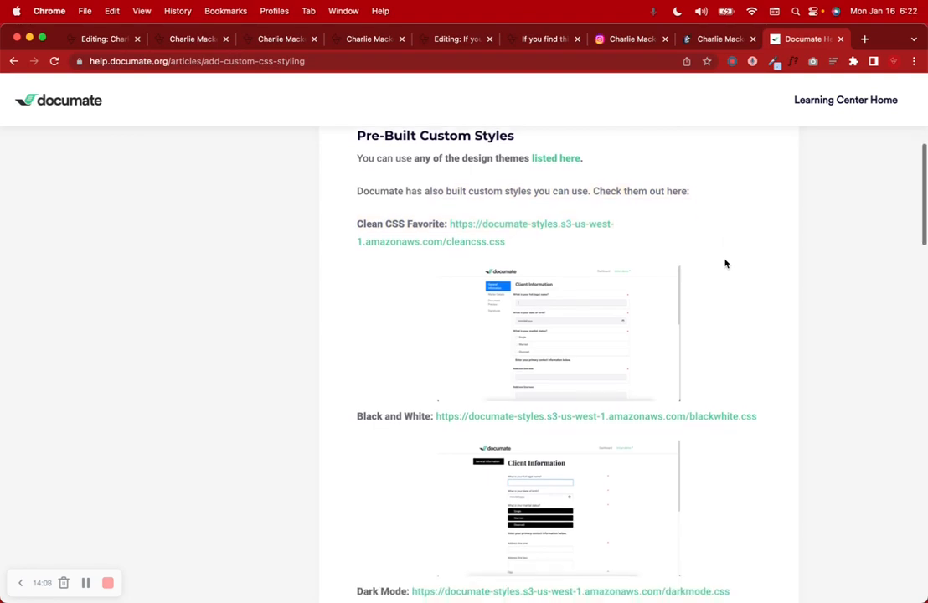
scroll(725, 263, "down", 3)
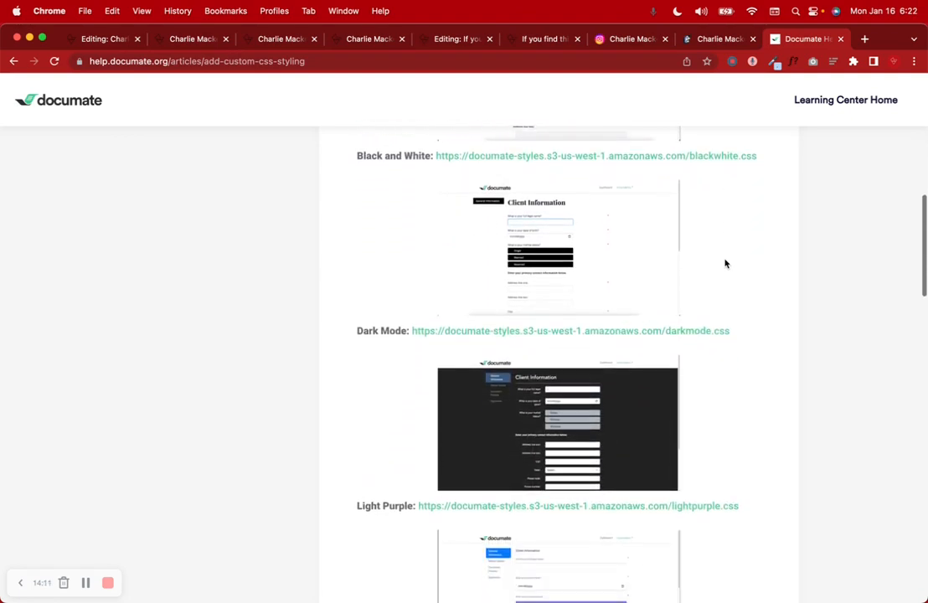
scroll(725, 265, "down", 3)
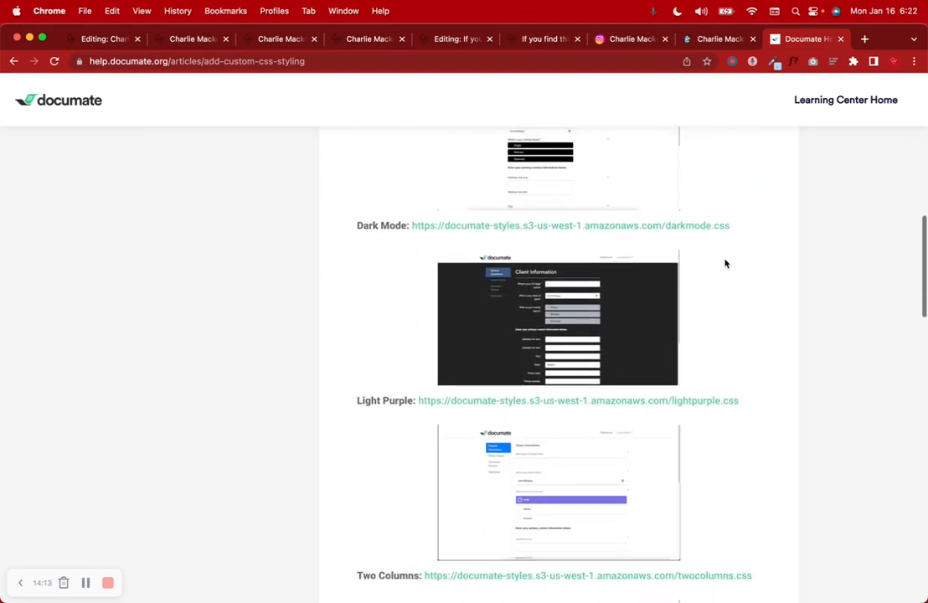
scroll(725, 268, "down", 10)
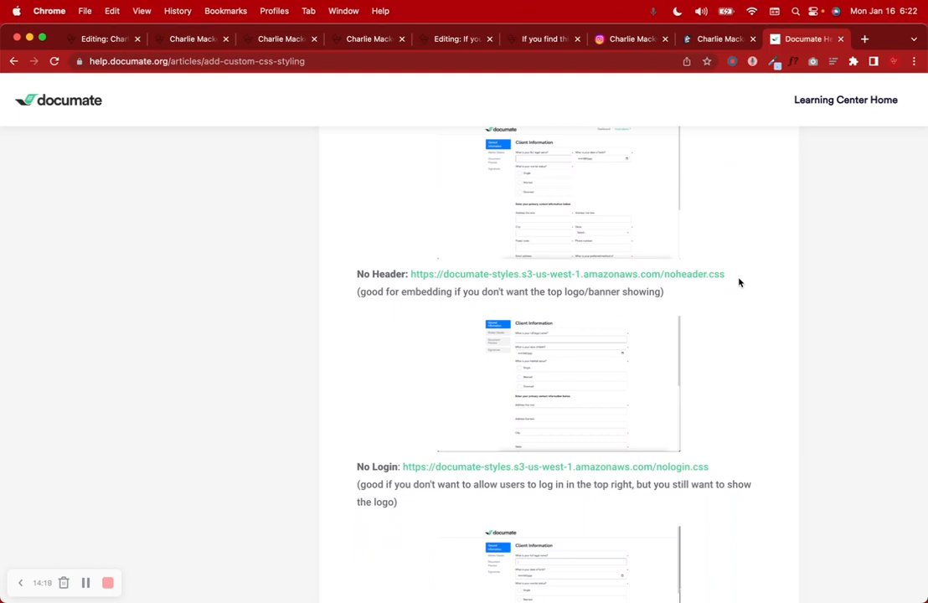
Step: Check the header on the blue preview, and copy the No Header stylesheet URL from the article
left_click(258, 44)
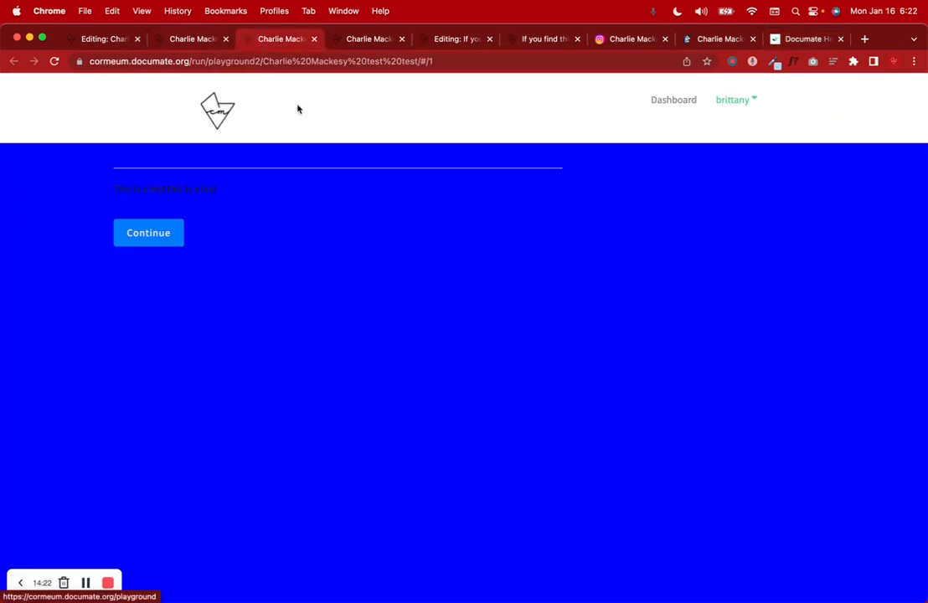
left_click(794, 40)
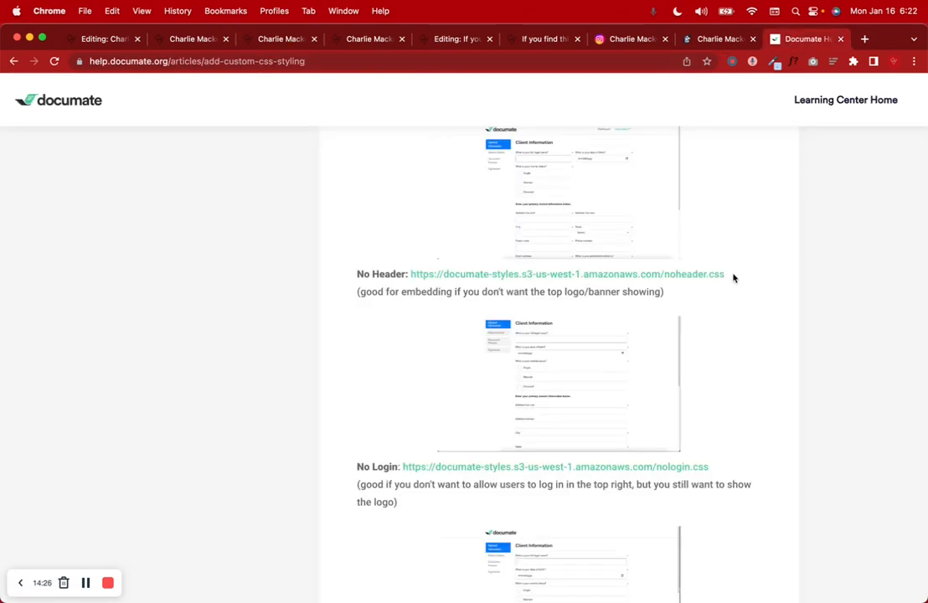
left_click_drag(731, 279, 410, 273)
key("super+c")
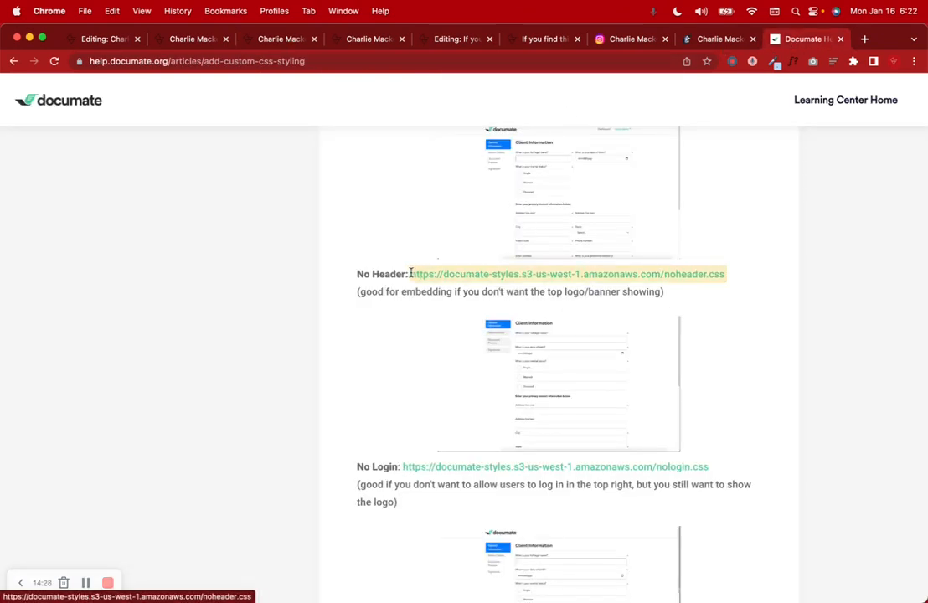
Step: Close the outdated preview that has the bright blue background
left_click(199, 39)
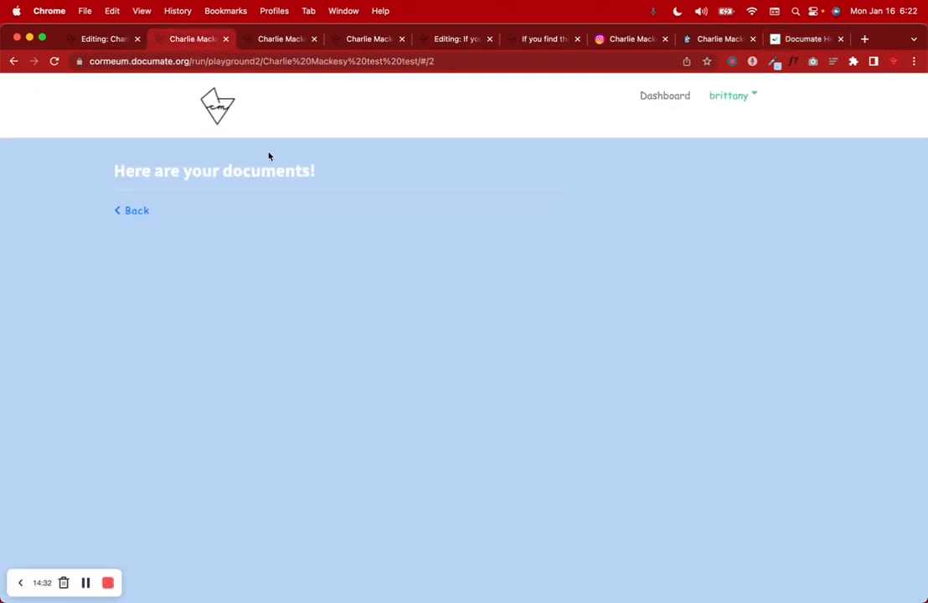
left_click(277, 39)
left_click(315, 40)
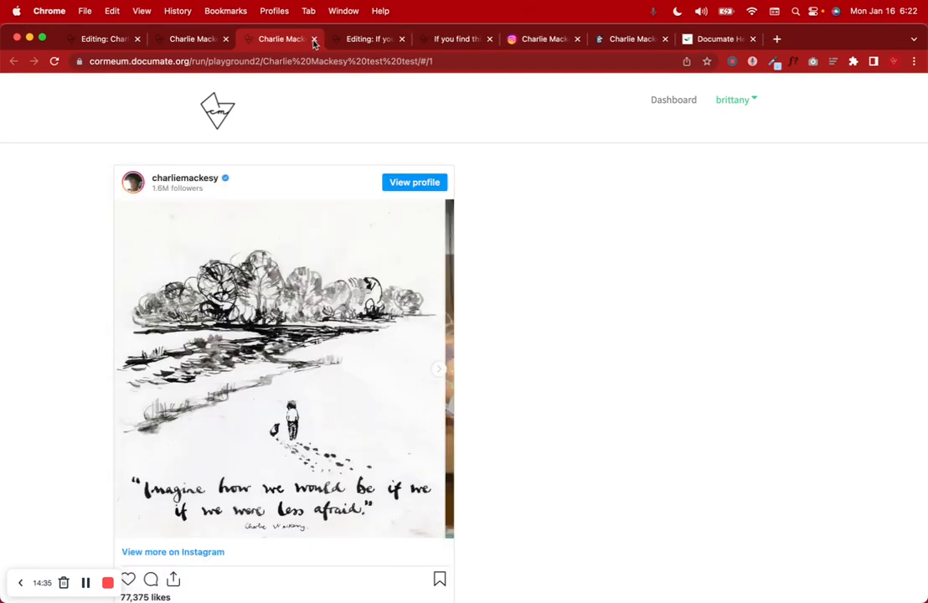
Step: Examine the opening page of "If you find this room - it is for you" in its editor and its preview without a header
left_click(351, 39)
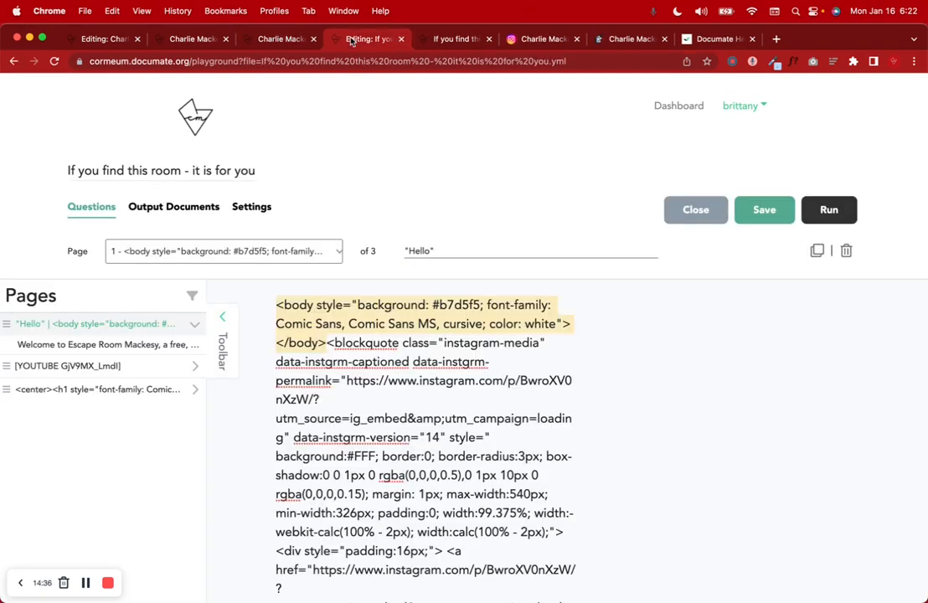
left_click(459, 40)
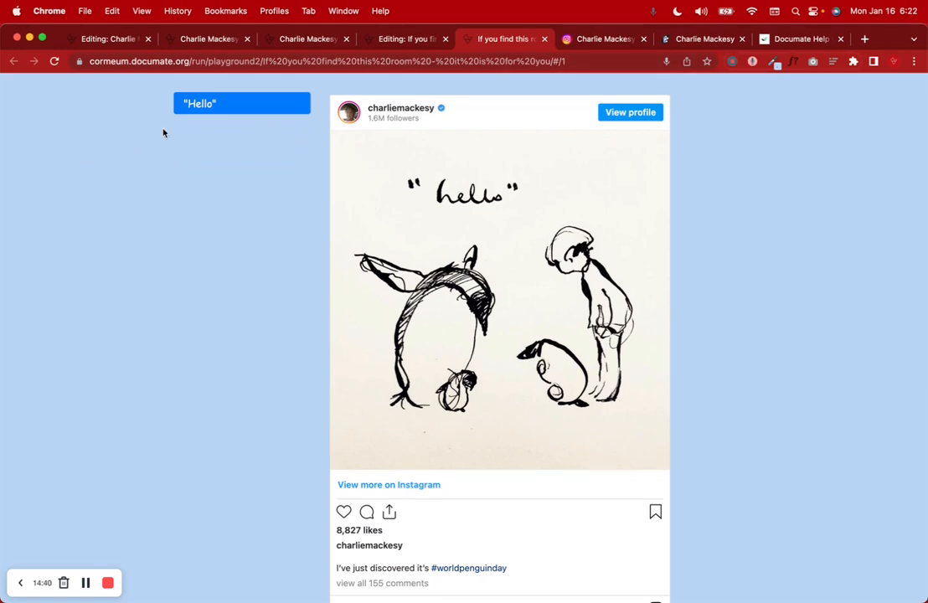
scroll(812, 379, "down", 5)
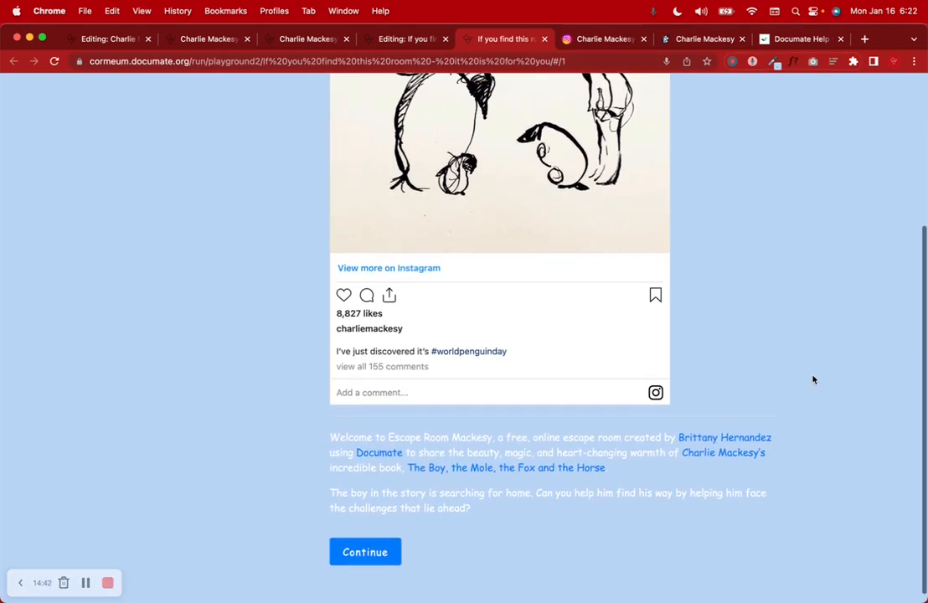
scroll(812, 379, "up", 5)
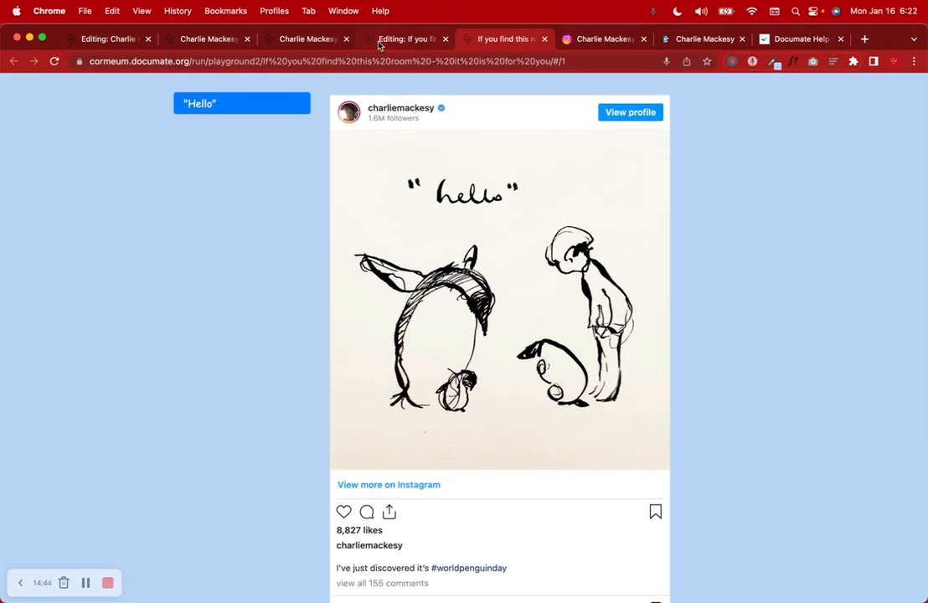
left_click(181, 40)
left_click(92, 39)
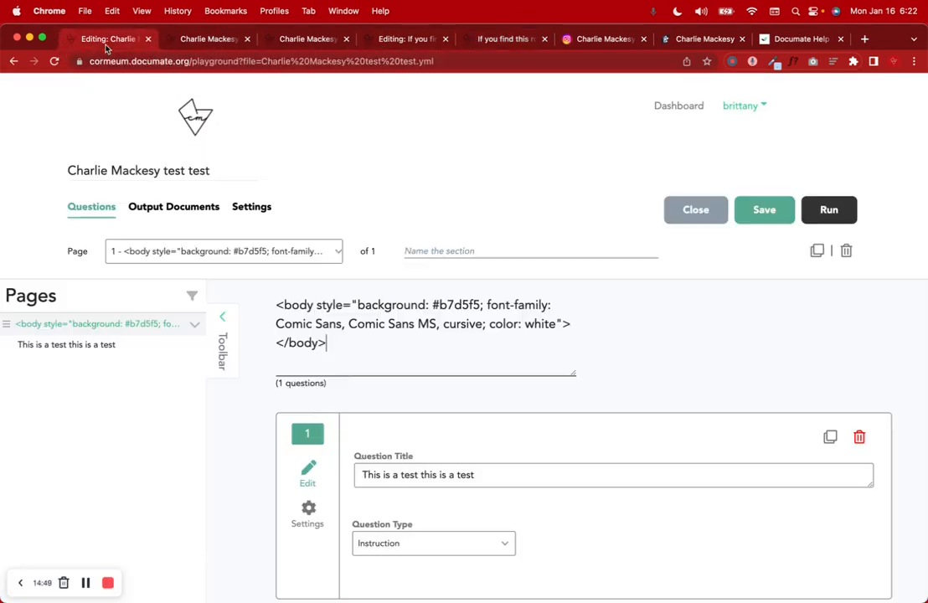
left_click(802, 38)
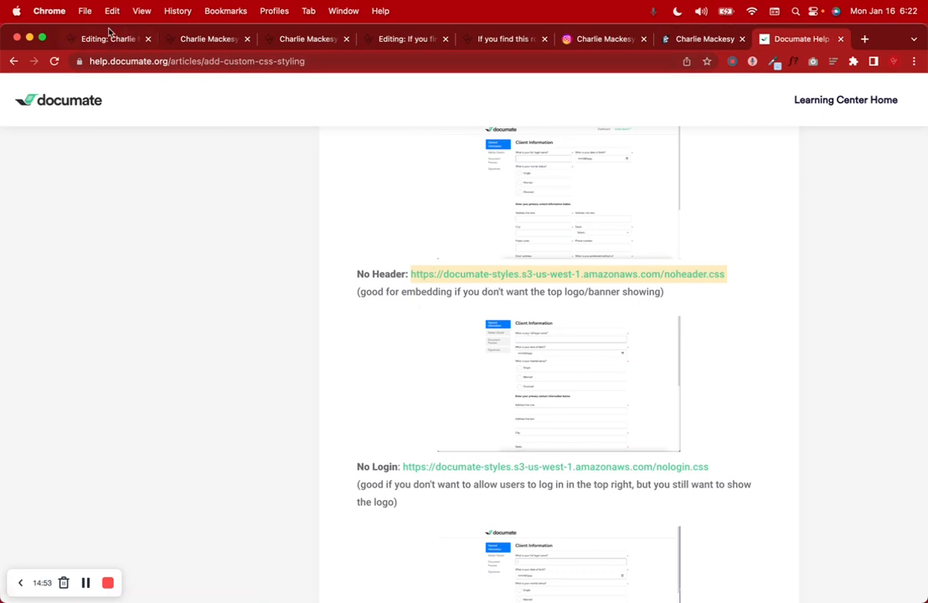
left_click(108, 39)
left_click(251, 207)
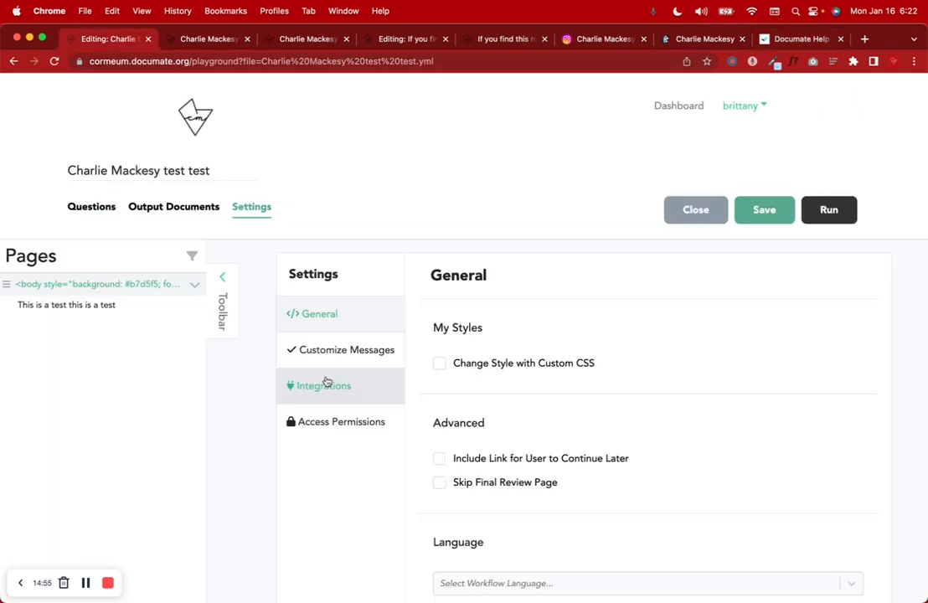
left_click(439, 363)
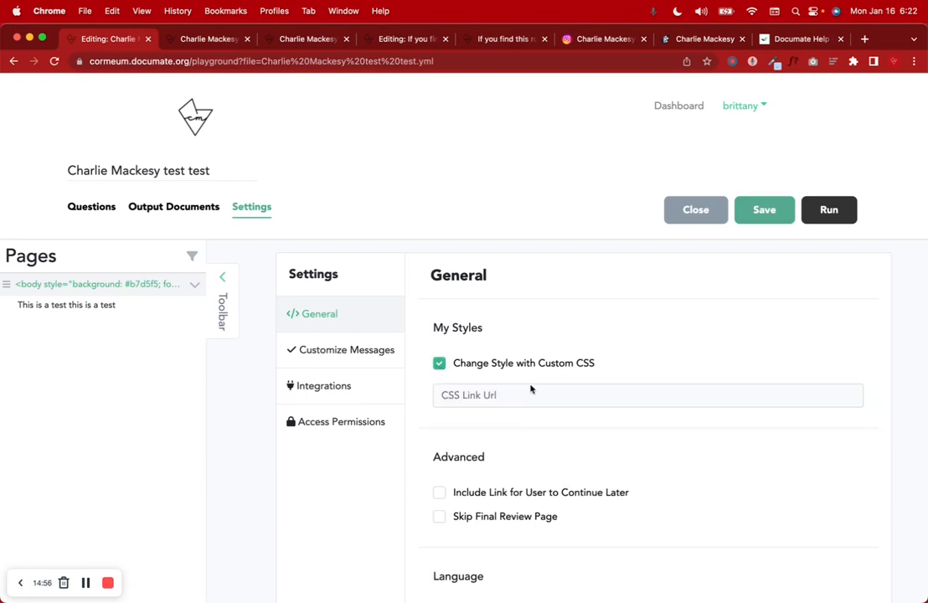
left_click(531, 395)
key("super+v")
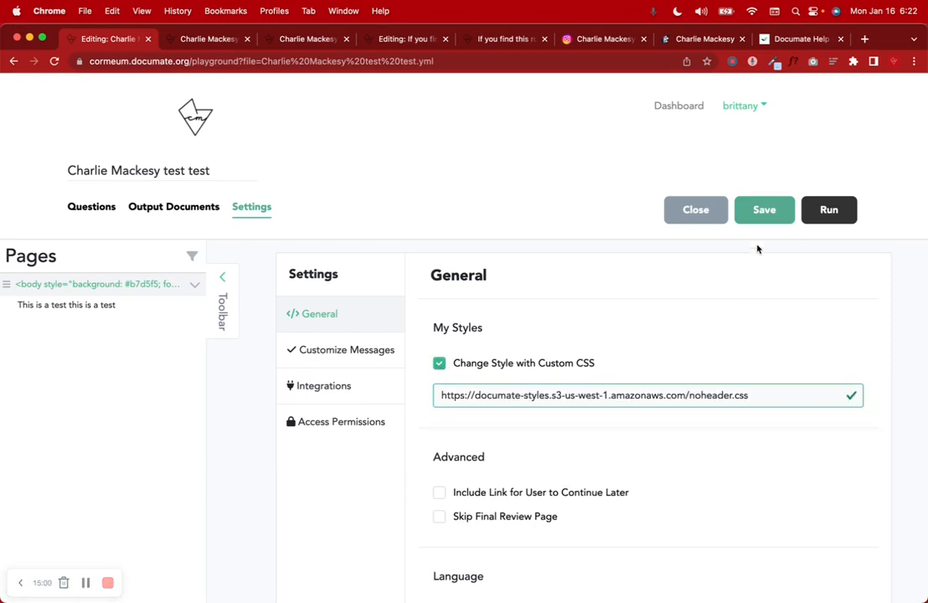
Step: Reload the Charlie Mackesy test test preview to check the no-header styling
left_click(201, 39)
left_click(54, 61)
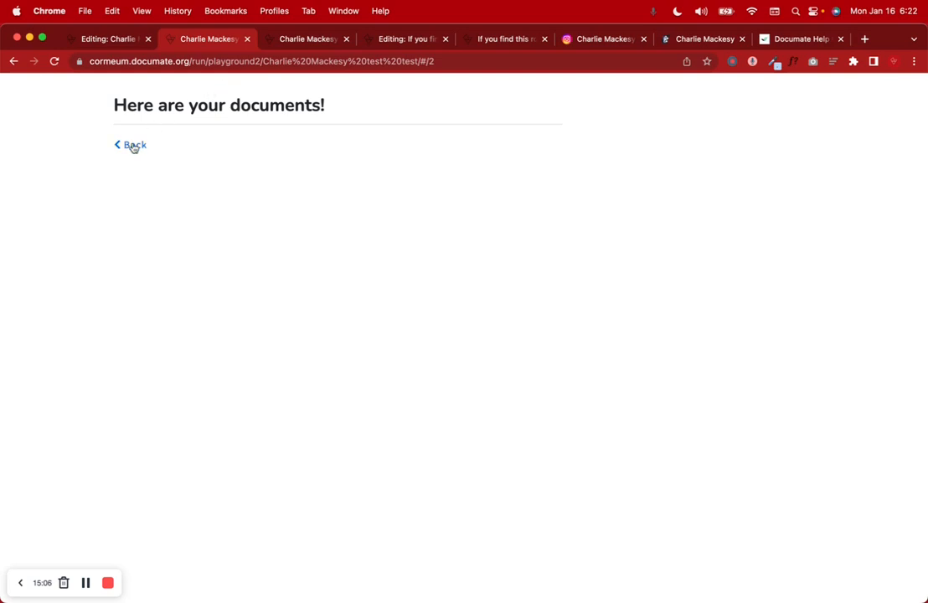
Step: Return to the Charlie Mackesy test test questions, save the workflow and run it again to check the body tag styling
left_click(133, 145)
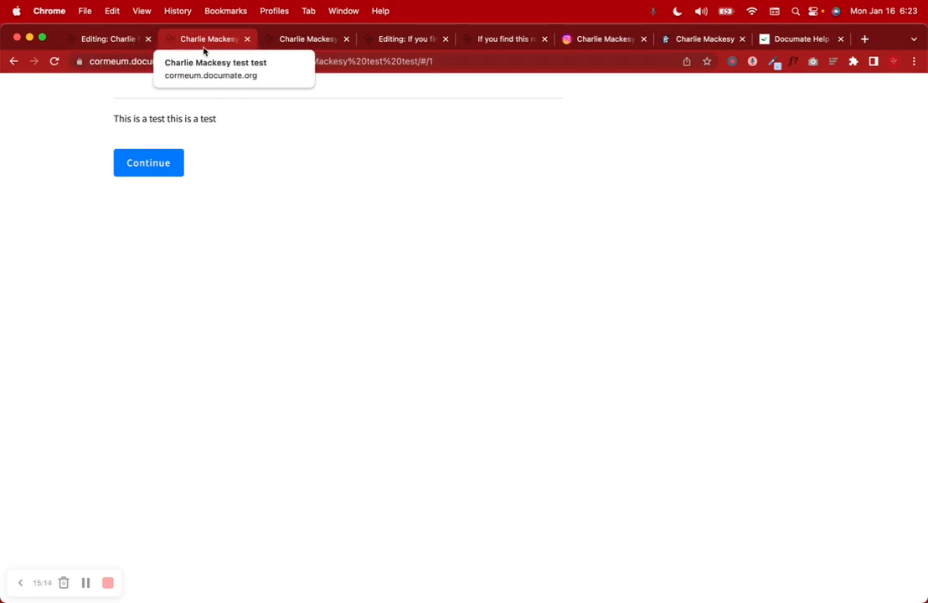
left_click(126, 43)
left_click(94, 207)
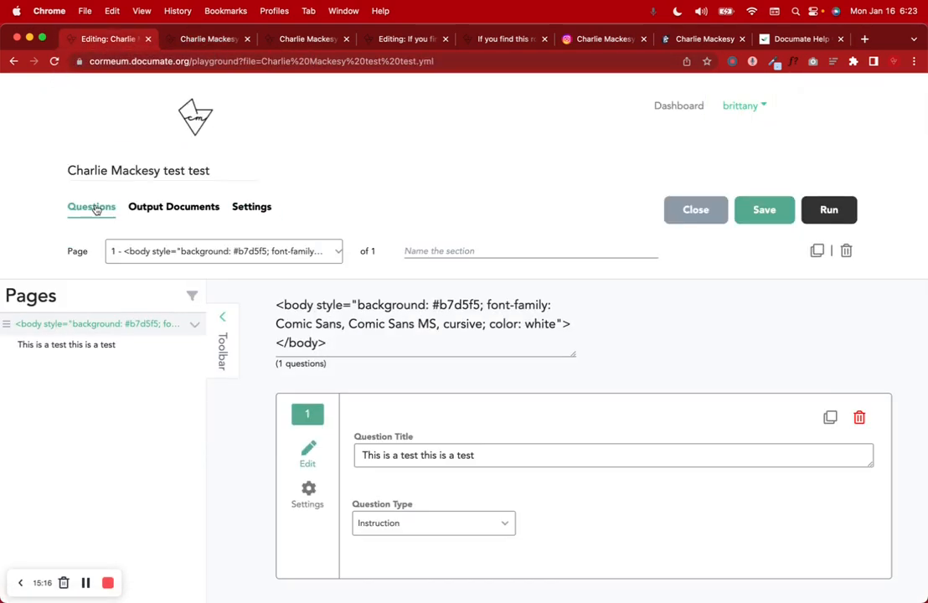
left_click_drag(339, 343, 259, 298)
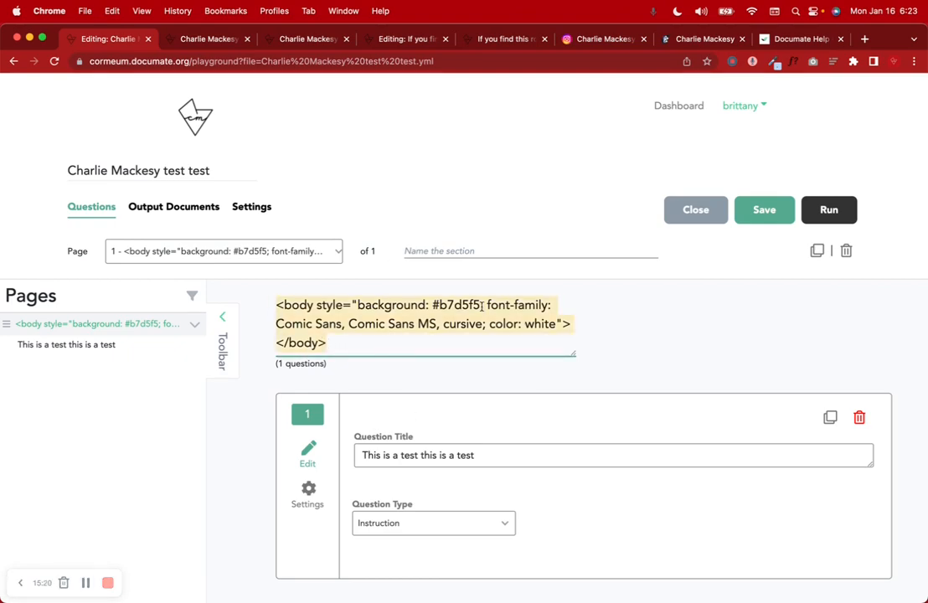
left_click(553, 270)
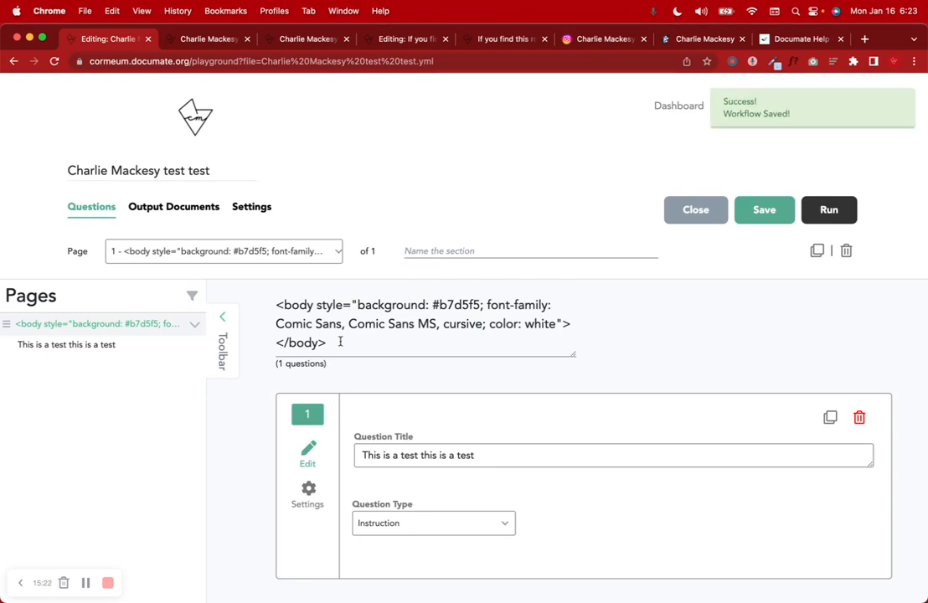
left_click(829, 210)
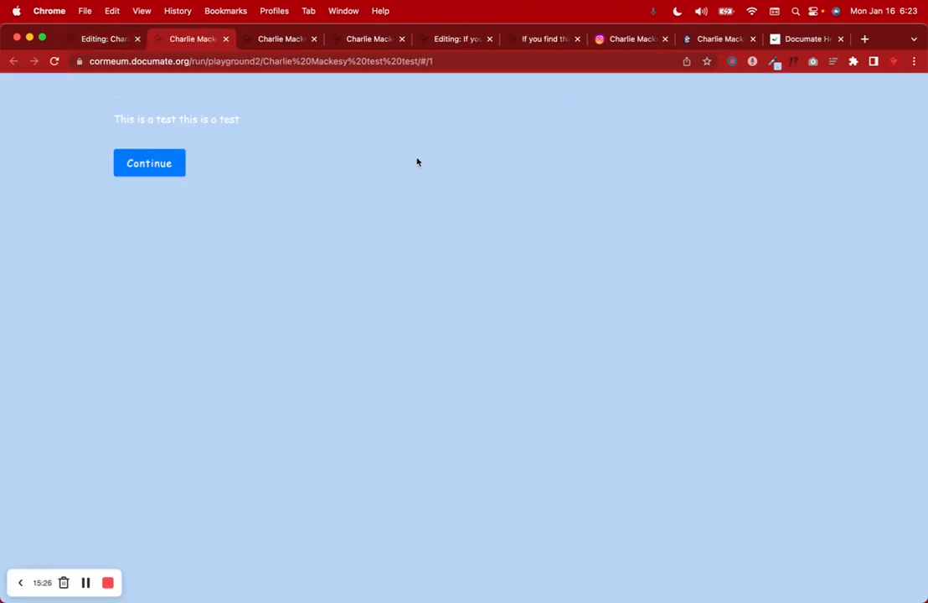
Step: Review the Custom CSS link in the Charlie Mackesy test test general settings and the earlier preview
left_click(103, 39)
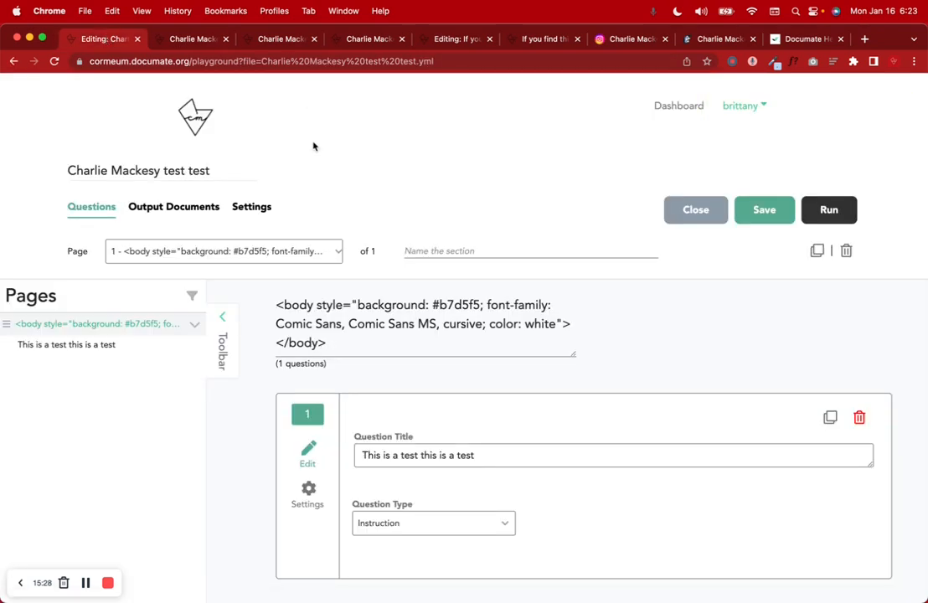
left_click(256, 208)
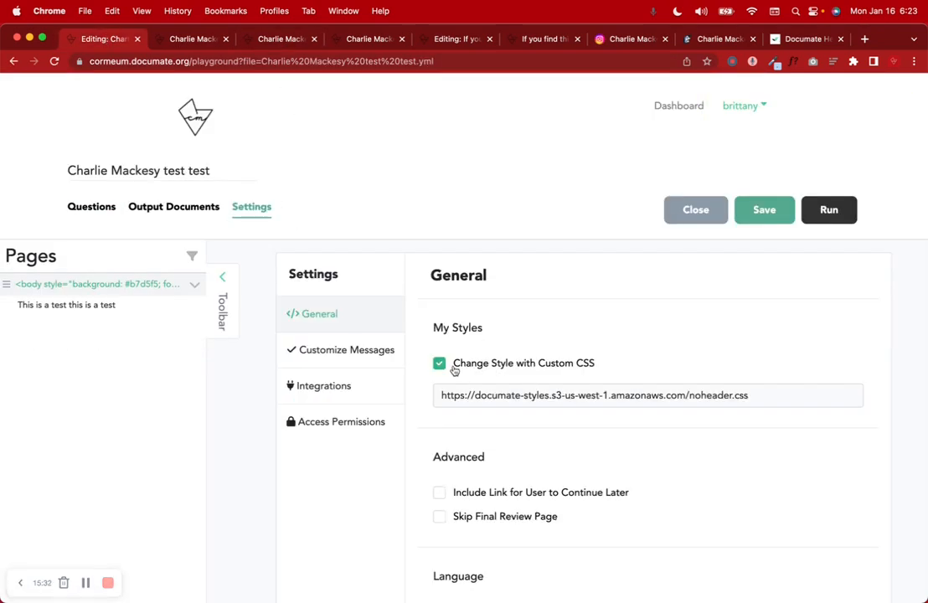
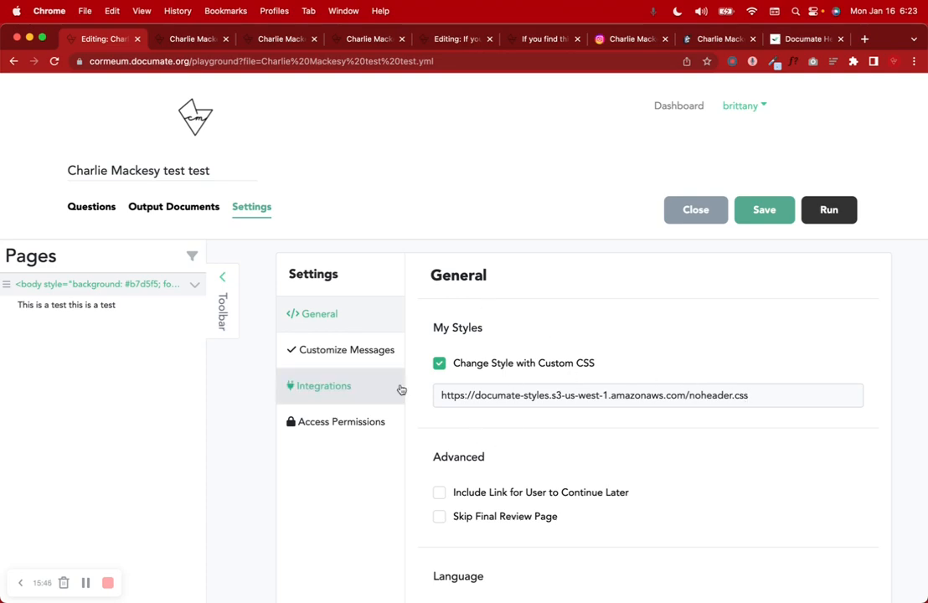
left_click(270, 47)
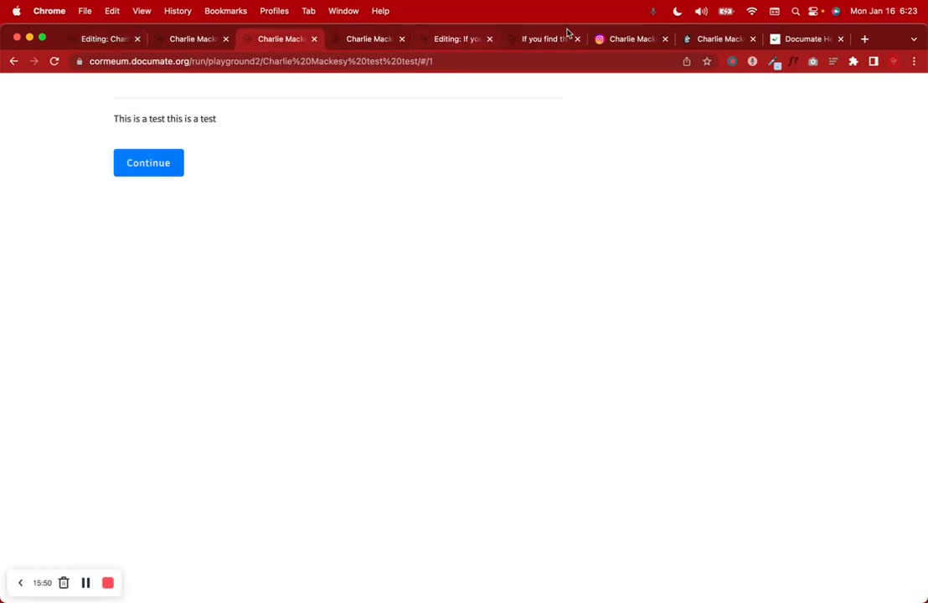
Step: Open the No Header stylesheet link from the Documate help article and locate its body rule
left_click(779, 40)
left_click(617, 278)
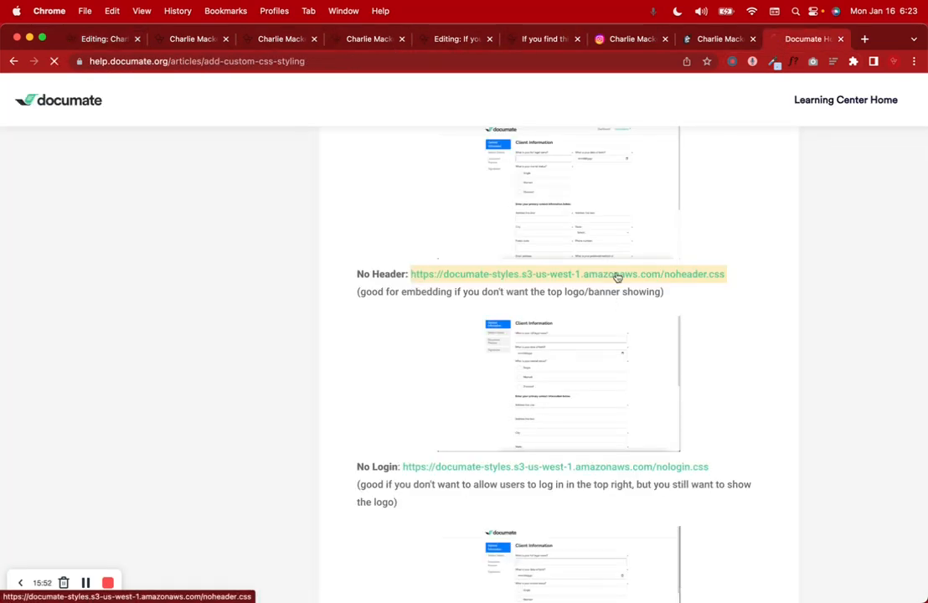
scroll(46, 318, "down", 1)
scroll(46, 318, "down", 15)
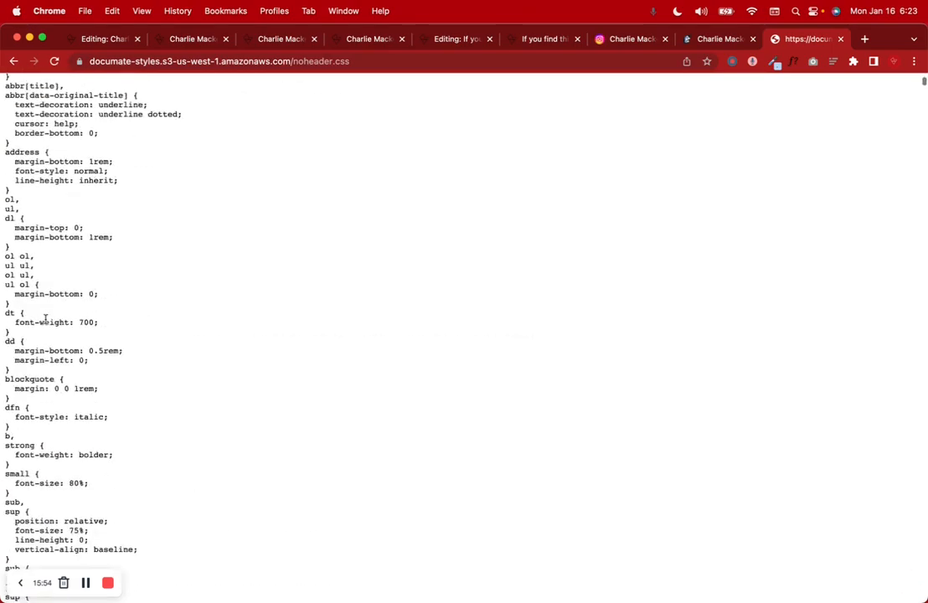
scroll(46, 321, "up", 20)
scroll(46, 318, "down", 10)
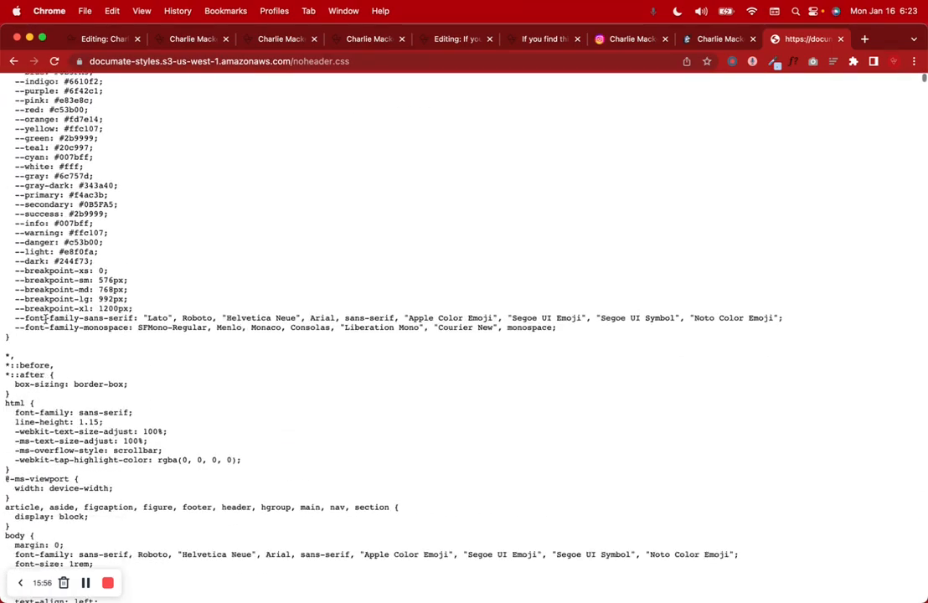
scroll(46, 318, "down", 4)
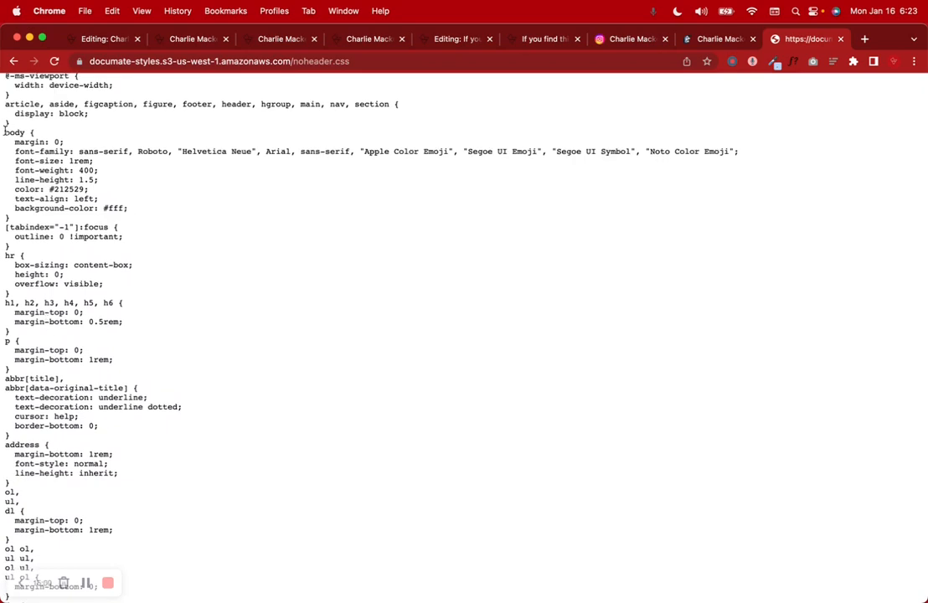
Step: Examine the body rule in noheader.css, including its font-family, color and background-color declarations
left_click_drag(5, 132, 153, 221)
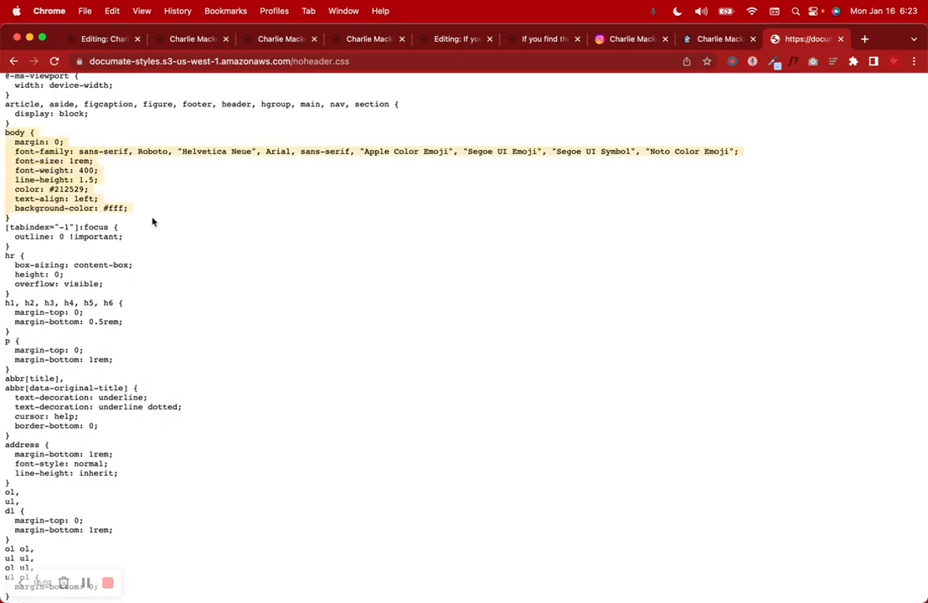
scroll(125, 218, "up", 1)
left_click(35, 165)
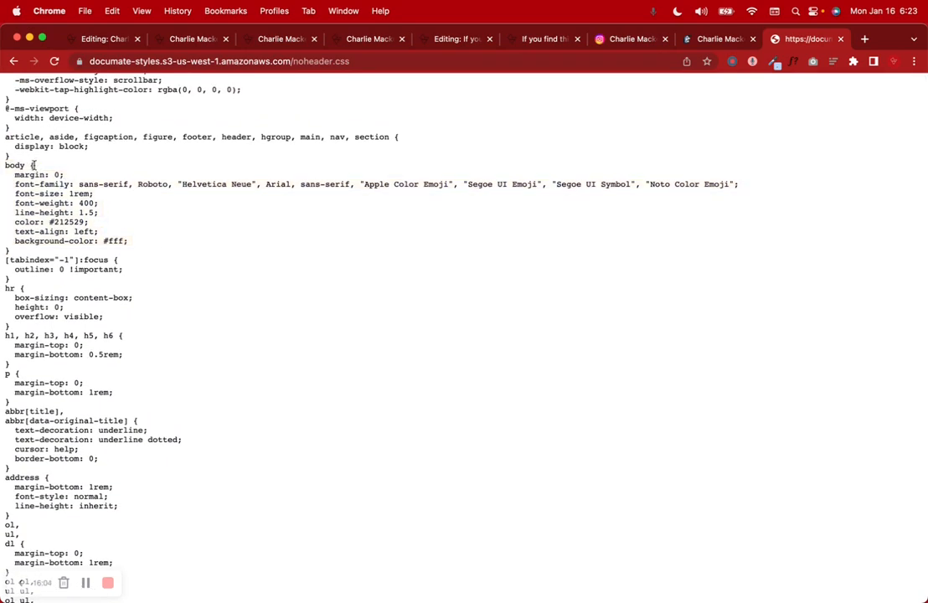
left_click_drag(55, 175, 421, 194)
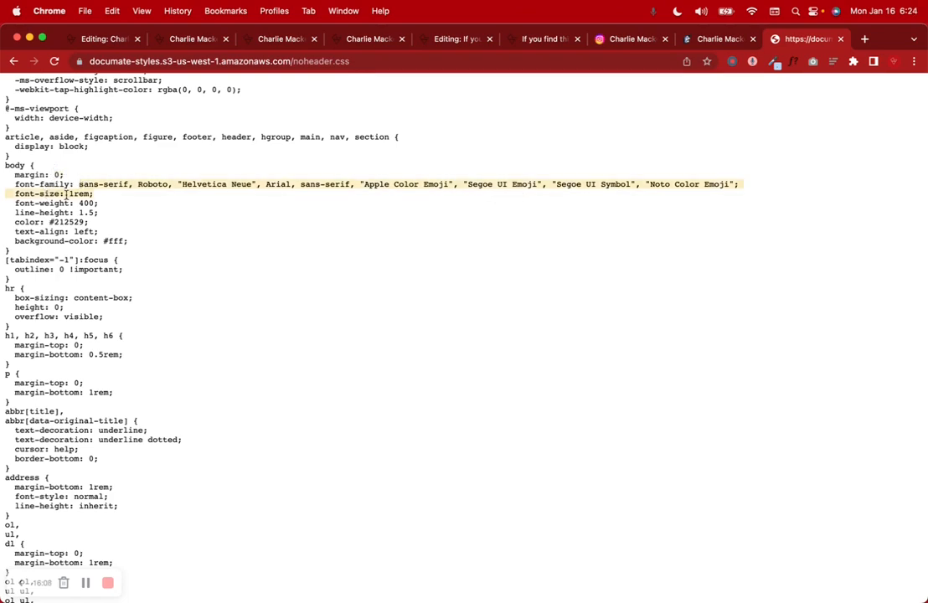
left_click_drag(15, 203, 176, 262)
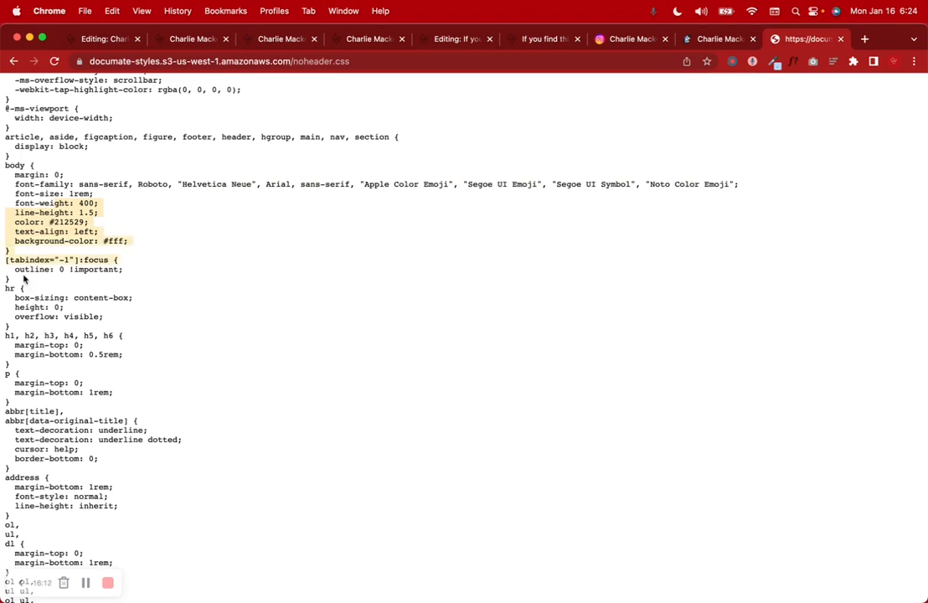
left_click_drag(144, 275, 2, 165)
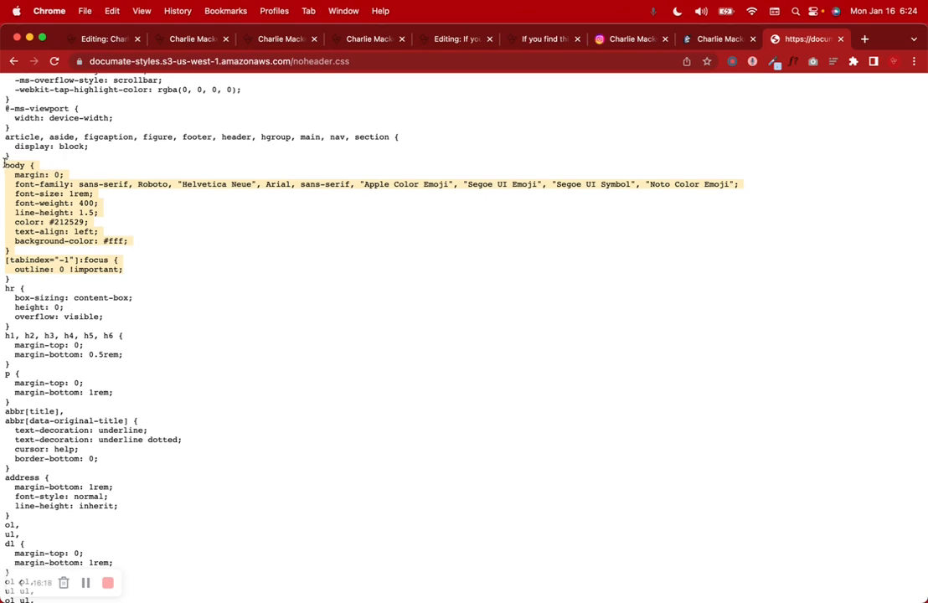
left_click(3, 164)
left_click_drag(3, 164, 165, 255)
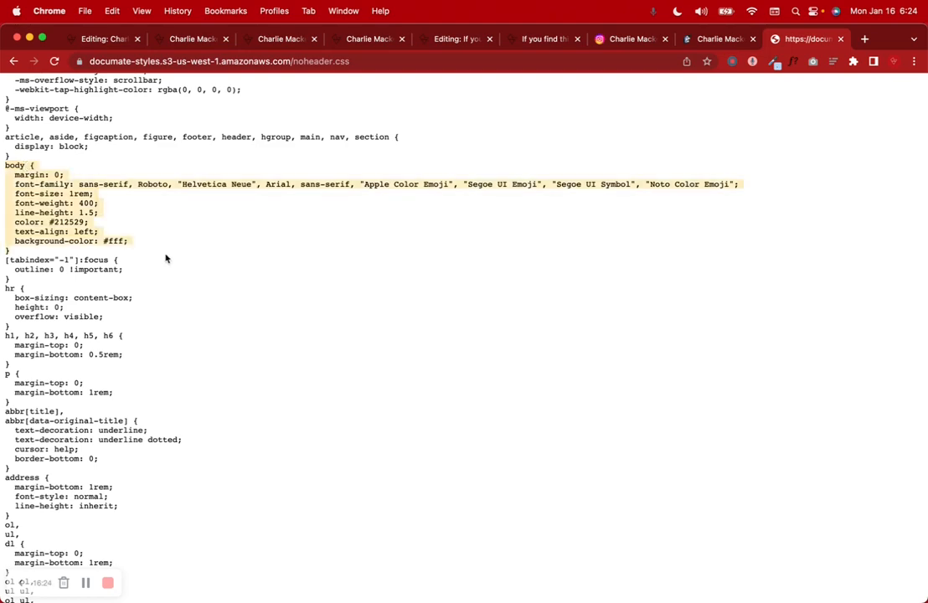
scroll(165, 258, "up", 5)
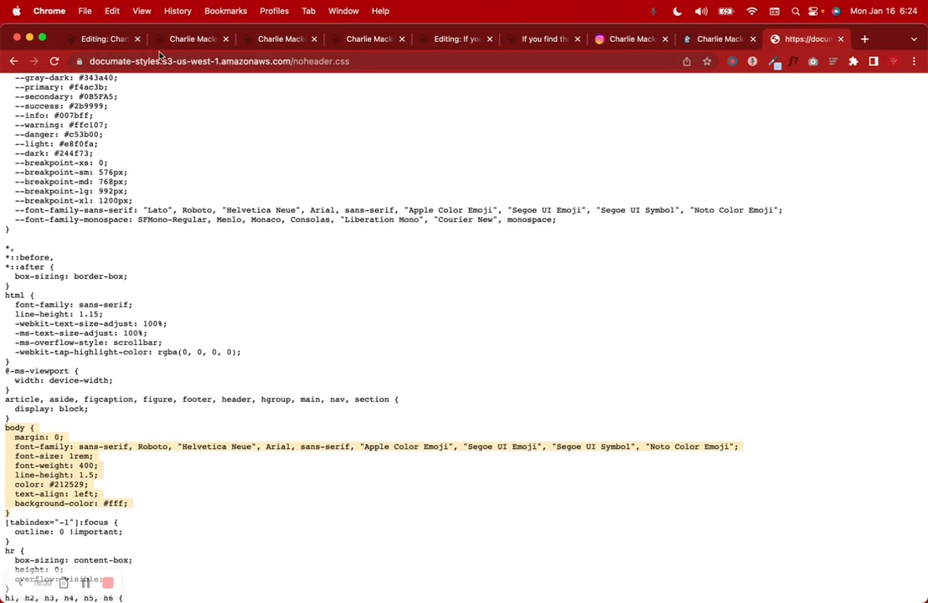
left_click_drag(55, 447, 182, 447)
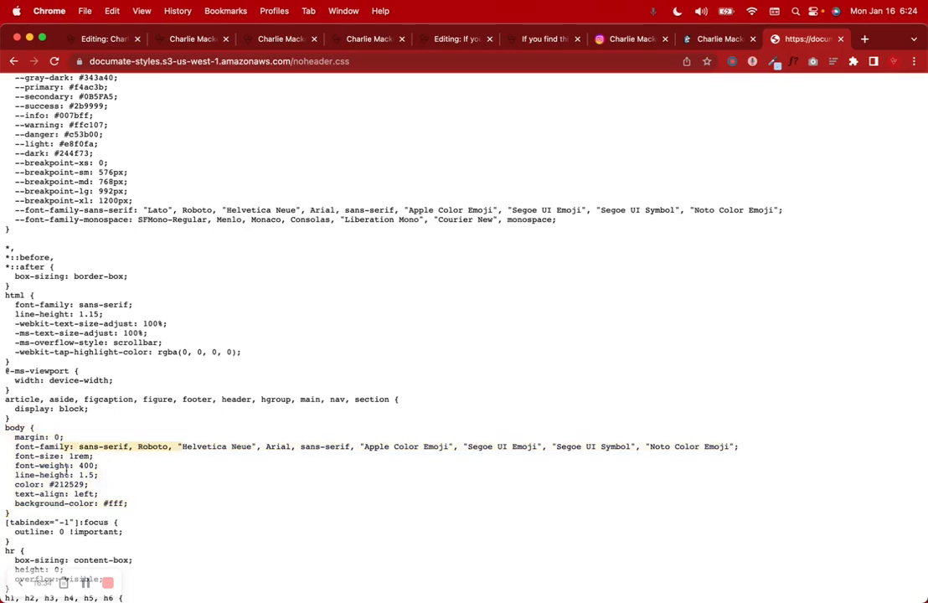
left_click_drag(29, 485, 118, 487)
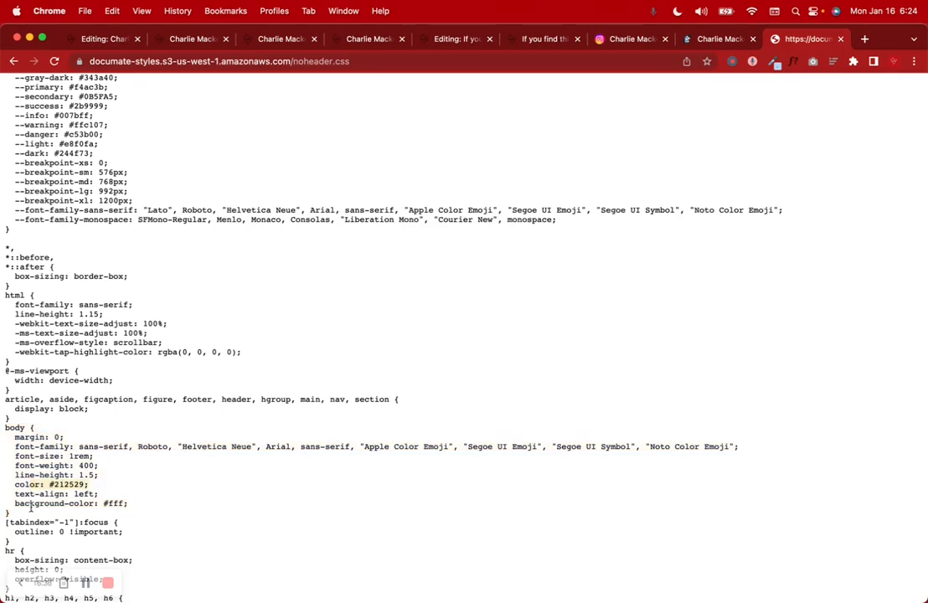
left_click_drag(31, 503, 159, 511)
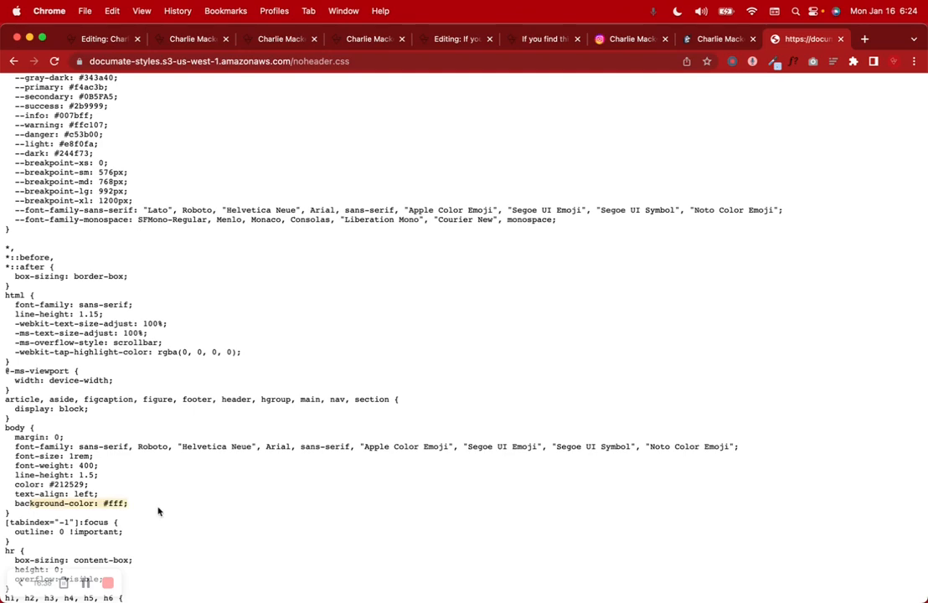
scroll(159, 502, "down", 5)
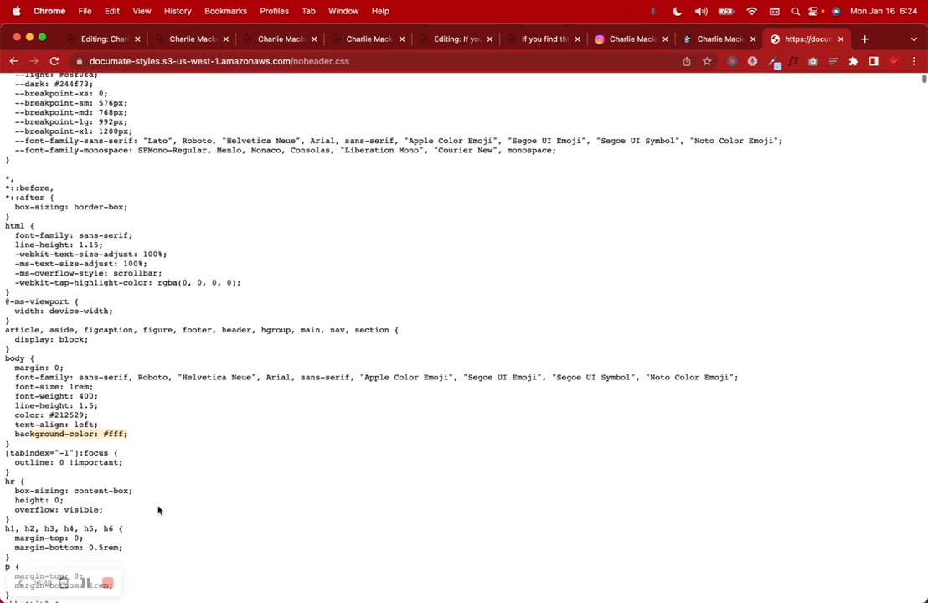
Step: Examine the inline background, font-family and color styles of the body tag in the workflow's page title
left_click(94, 39)
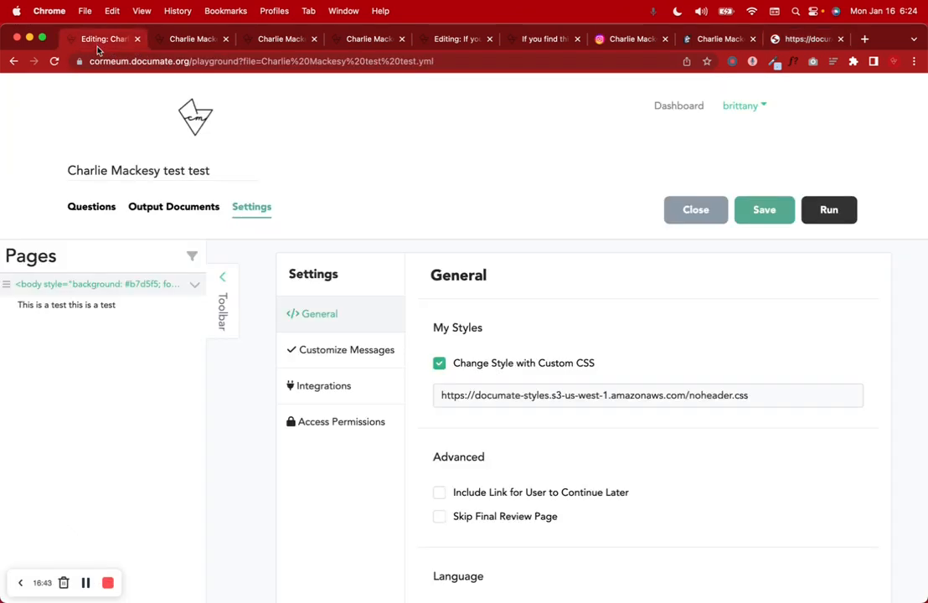
left_click(118, 207)
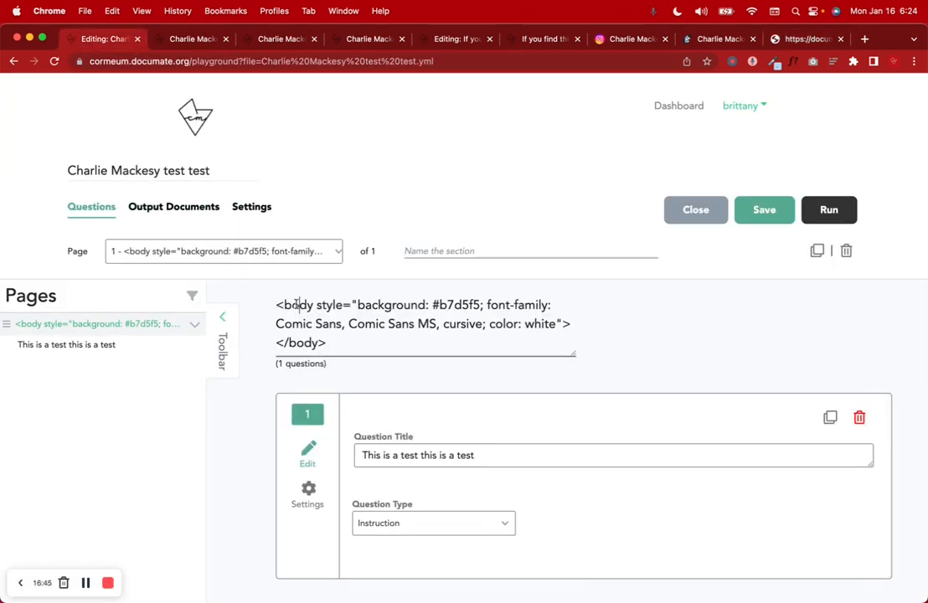
left_click(377, 303)
left_click(358, 303)
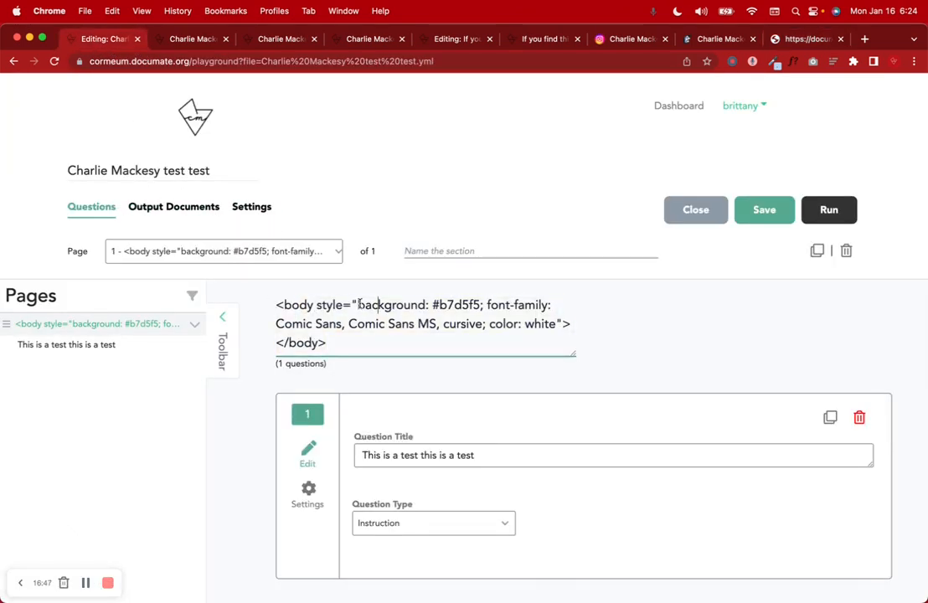
left_click_drag(359, 304, 500, 306)
left_click_drag(522, 321, 550, 331)
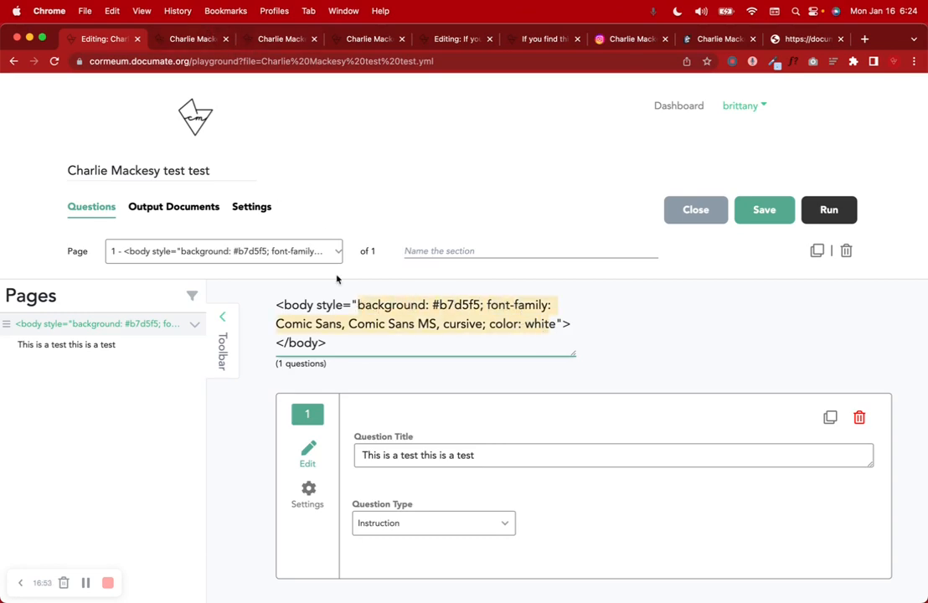
Step: Place the noheader.css page beside the workflow editor and compare its body background-color, color and font-family with the body tag
left_click_drag(800, 39, 186, 48)
left_click(96, 324)
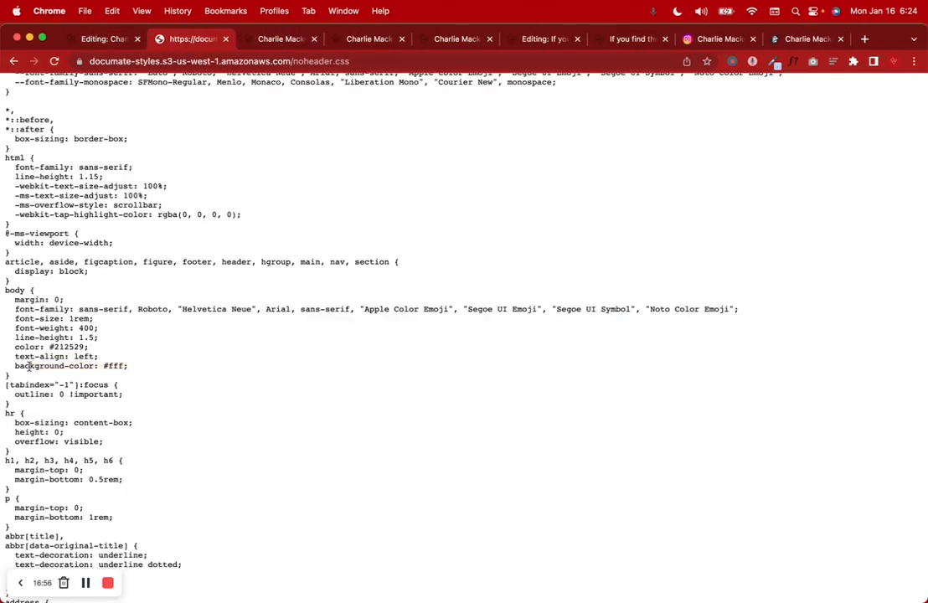
left_click_drag(16, 366, 130, 375)
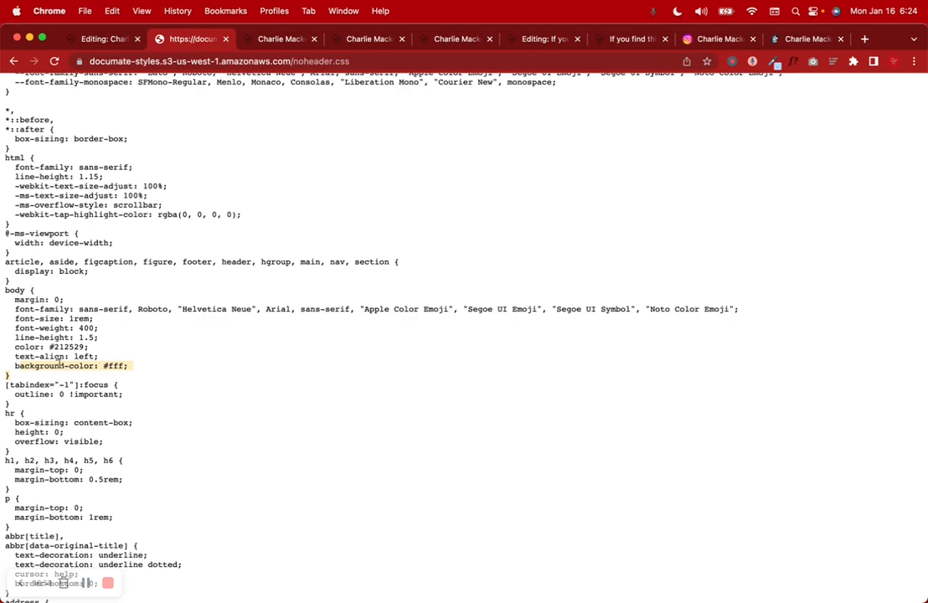
left_click_drag(30, 346, 99, 353)
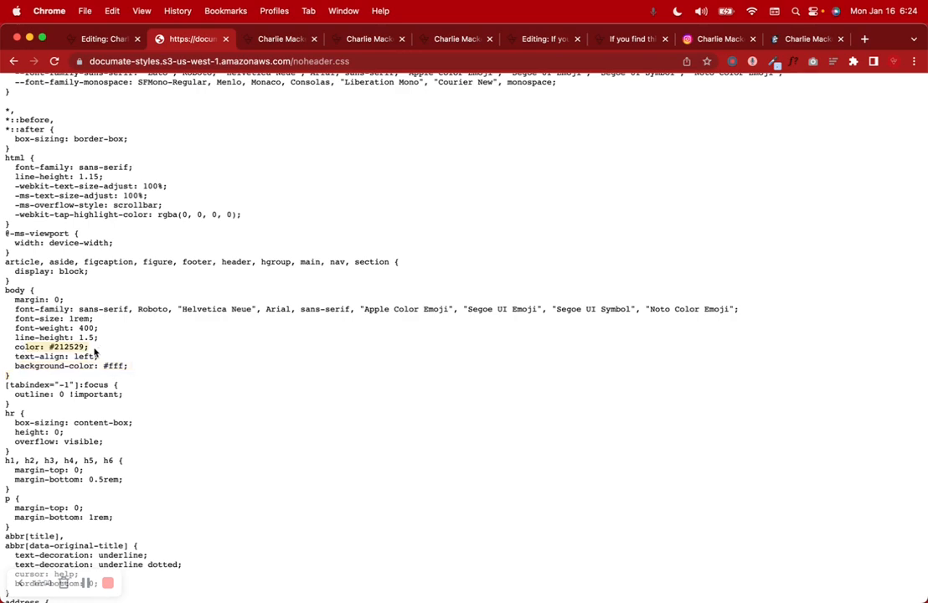
left_click_drag(30, 310, 251, 309)
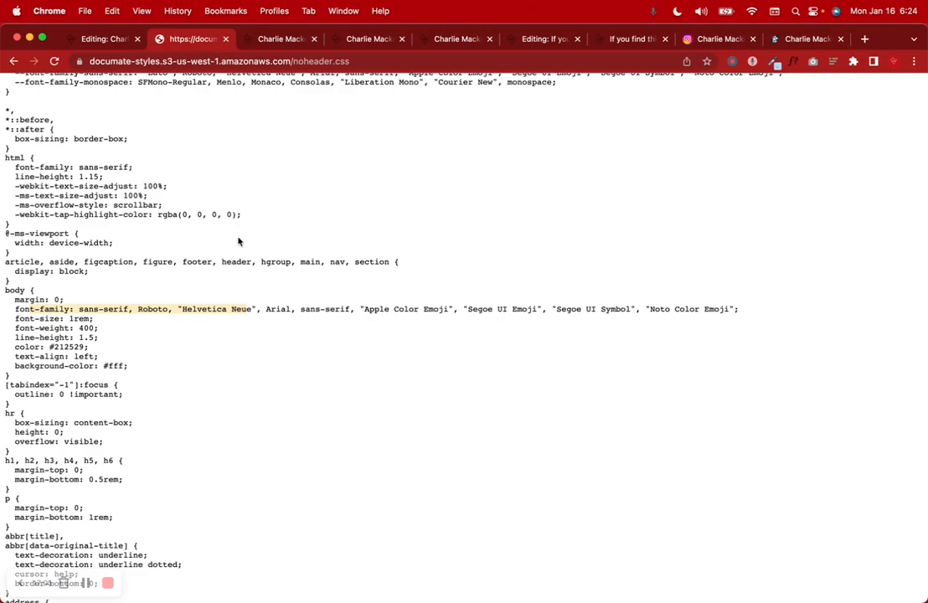
Step: Skim the remaining rules of noheader.css and return to the body tag in the Charlie Mackesy test test page title
scroll(257, 363, "down", 20)
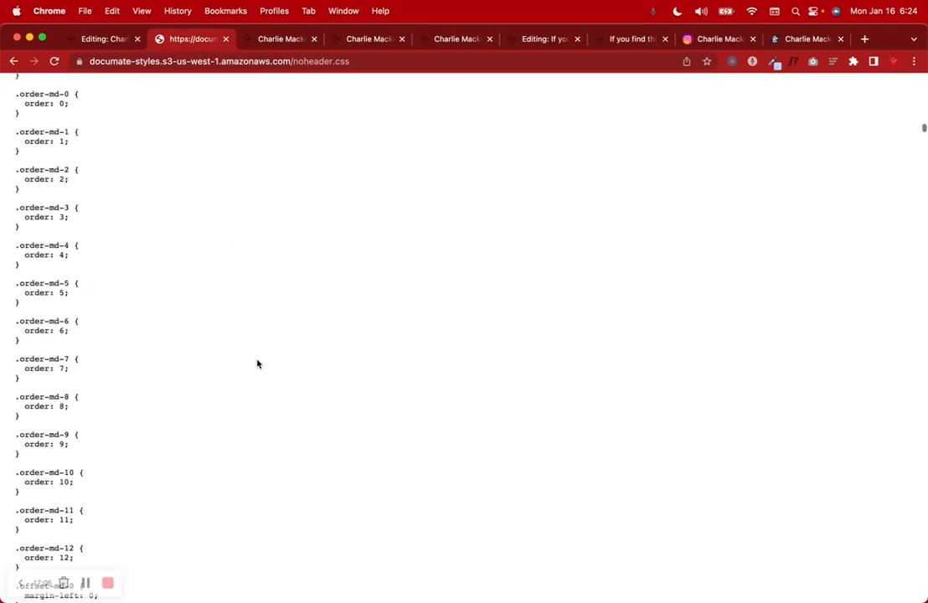
scroll(257, 362, "down", 20)
scroll(257, 363, "up", 2)
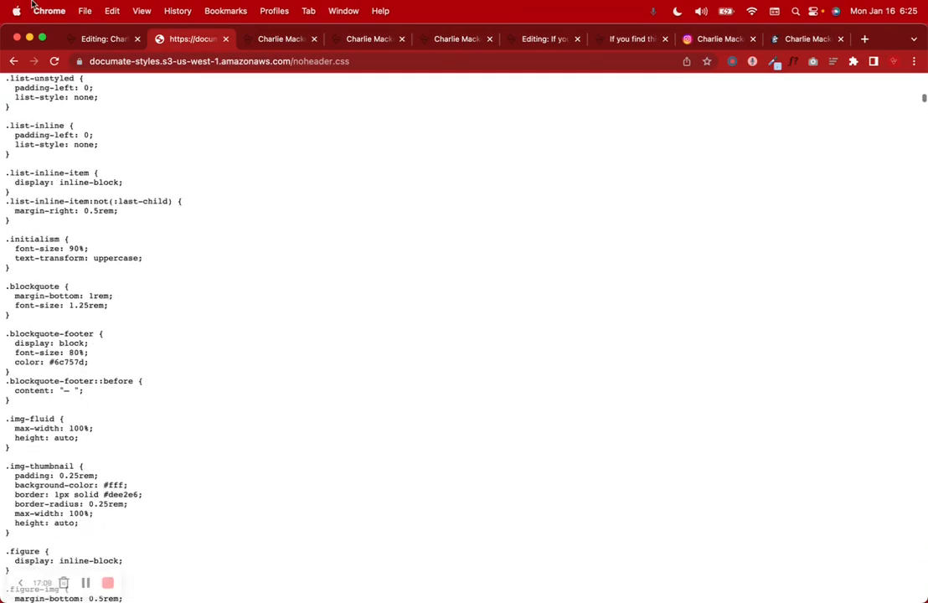
left_click(97, 43)
left_click(457, 345)
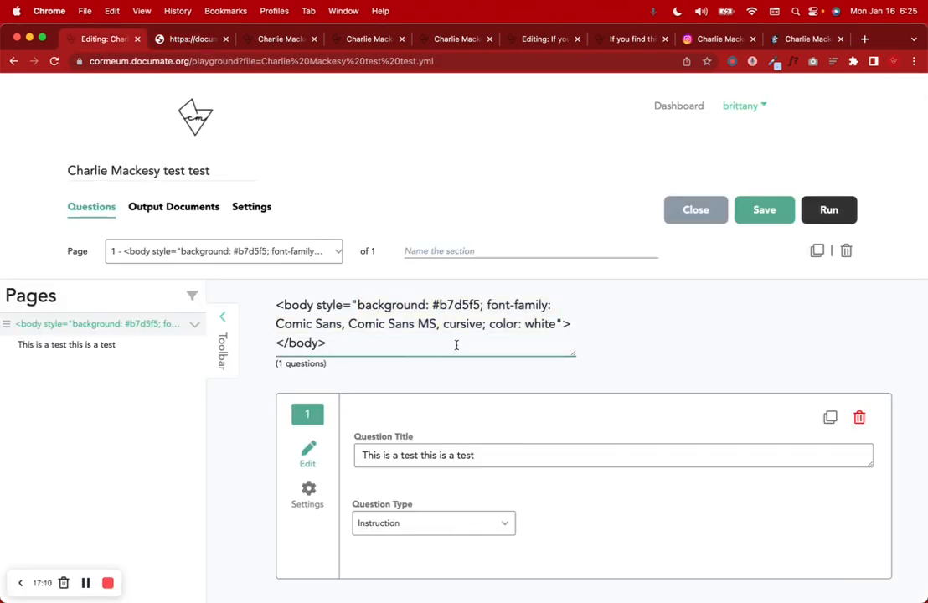
Step: Sample the blue sky colour beside the logo on charliemackesy.com with the ColorZilla page colour picker
left_click(790, 42)
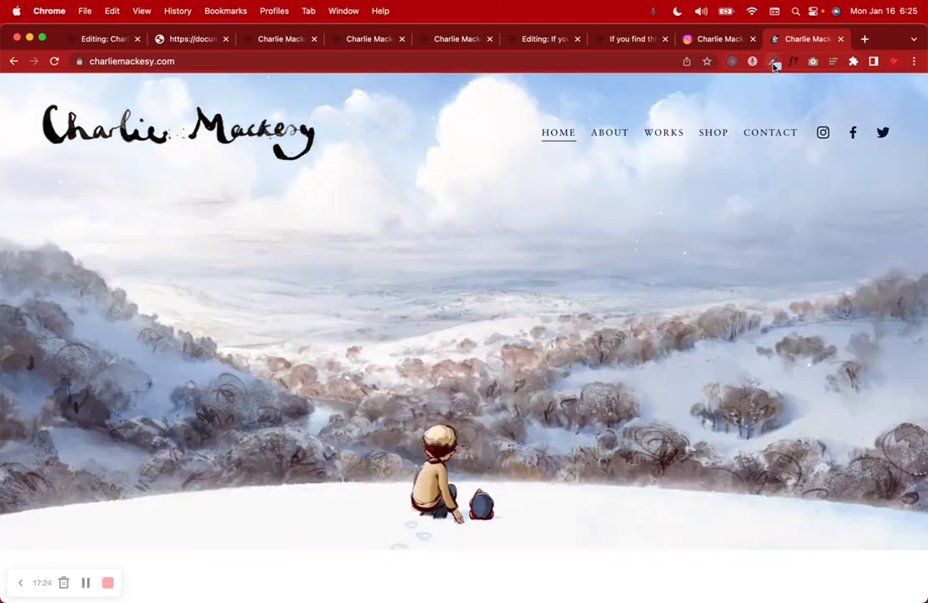
left_click(774, 63)
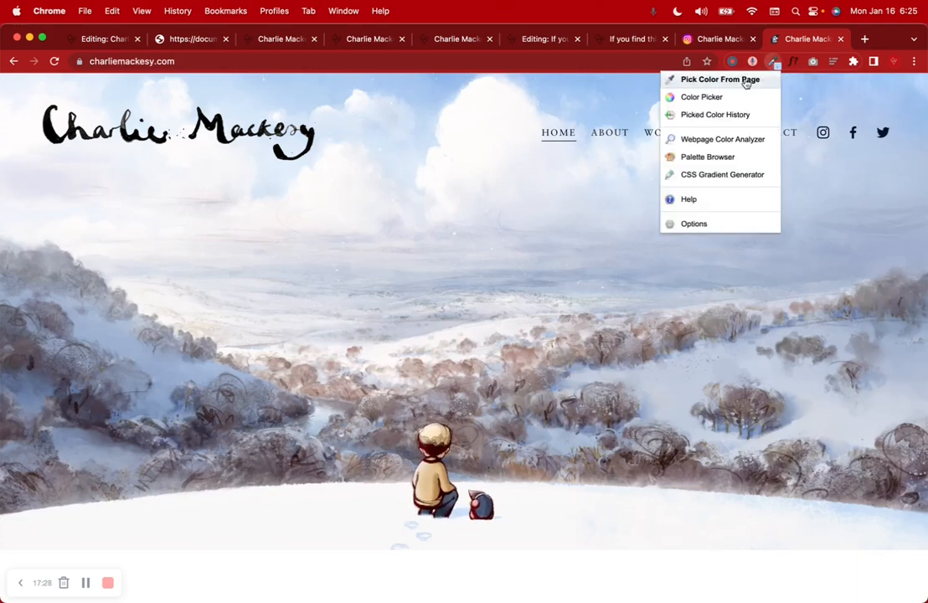
left_click(743, 80)
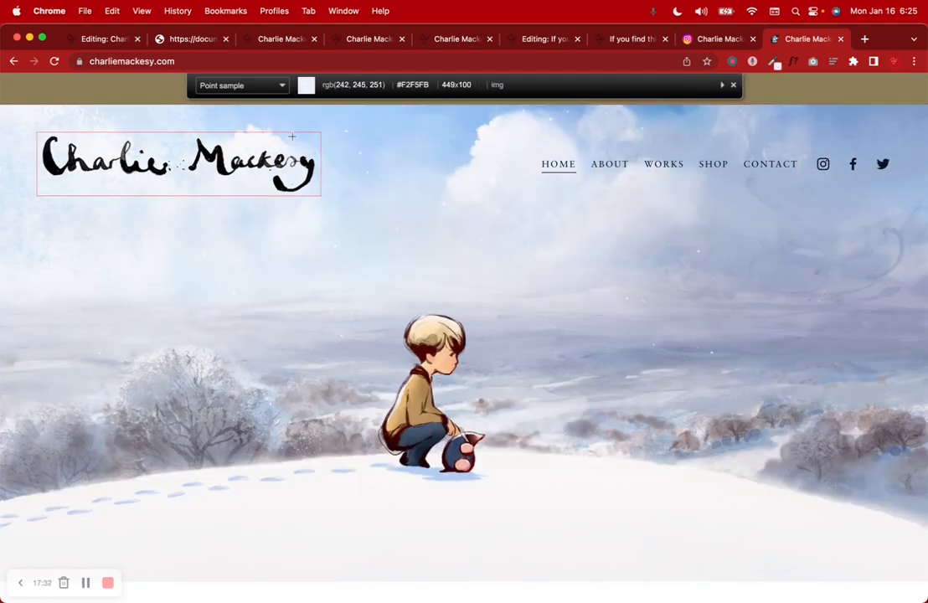
left_click(323, 123)
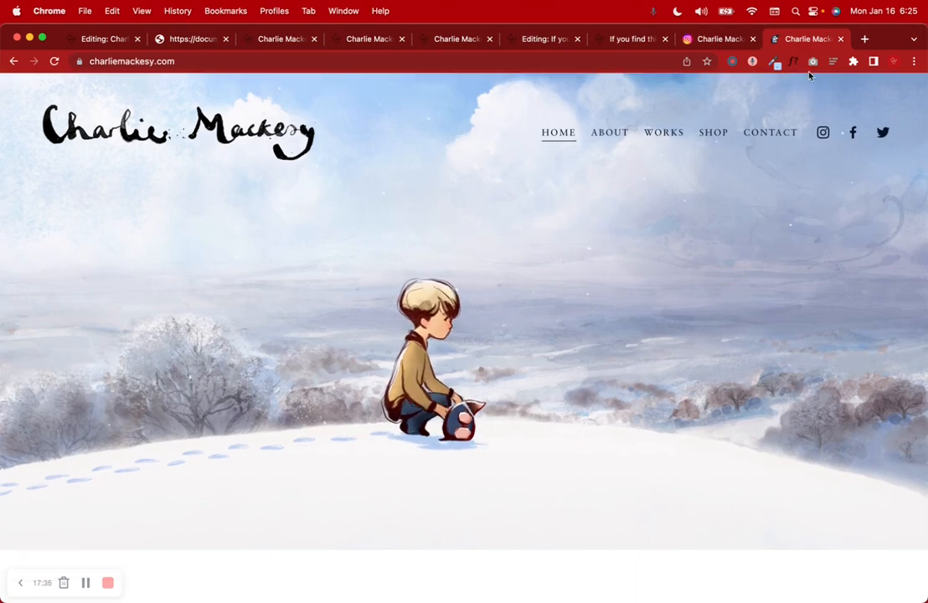
Step: Paste the sampled colour code into a blank browser tab to check it, and discard that tab
left_click(866, 41)
key("super+v")
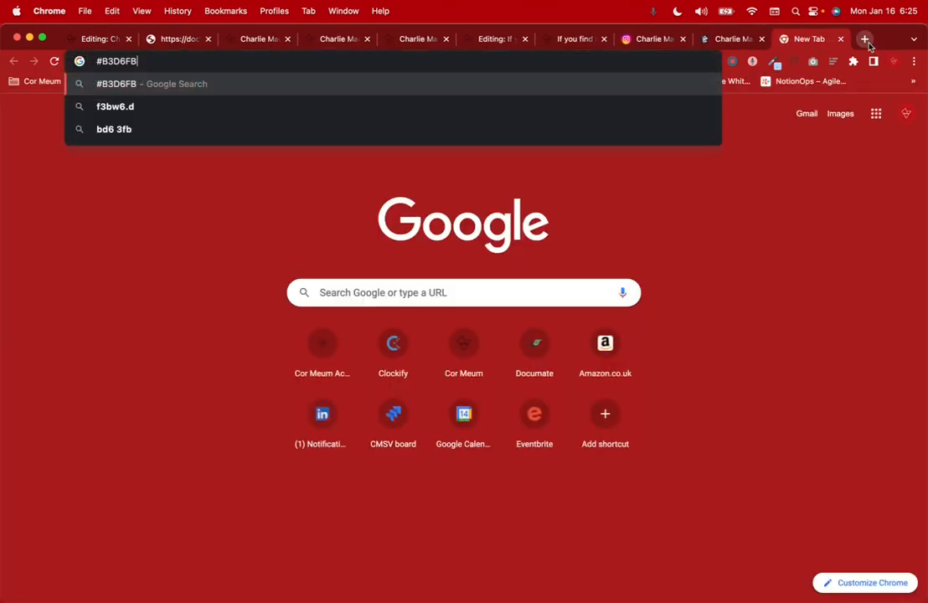
triple_click(112, 66)
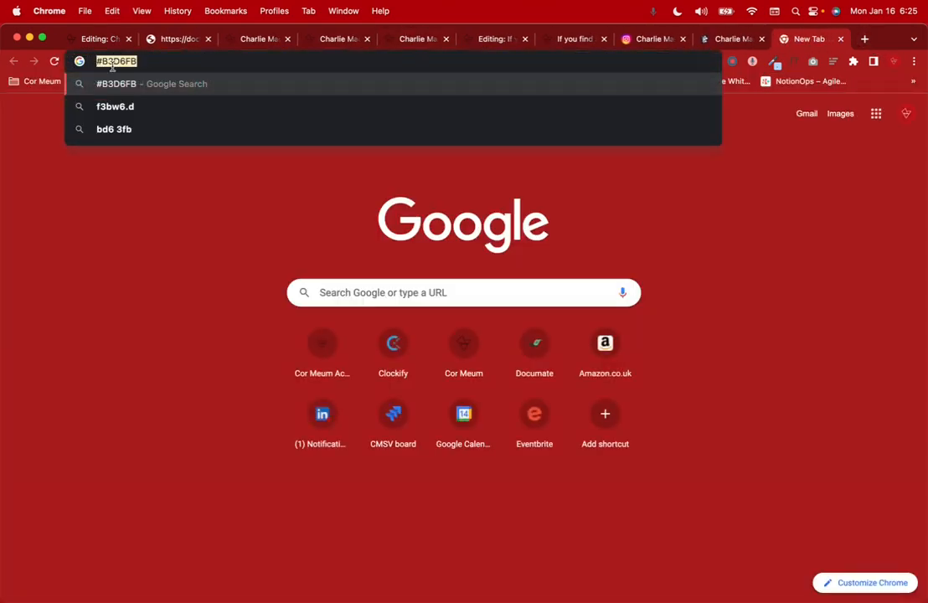
key("BackSpace")
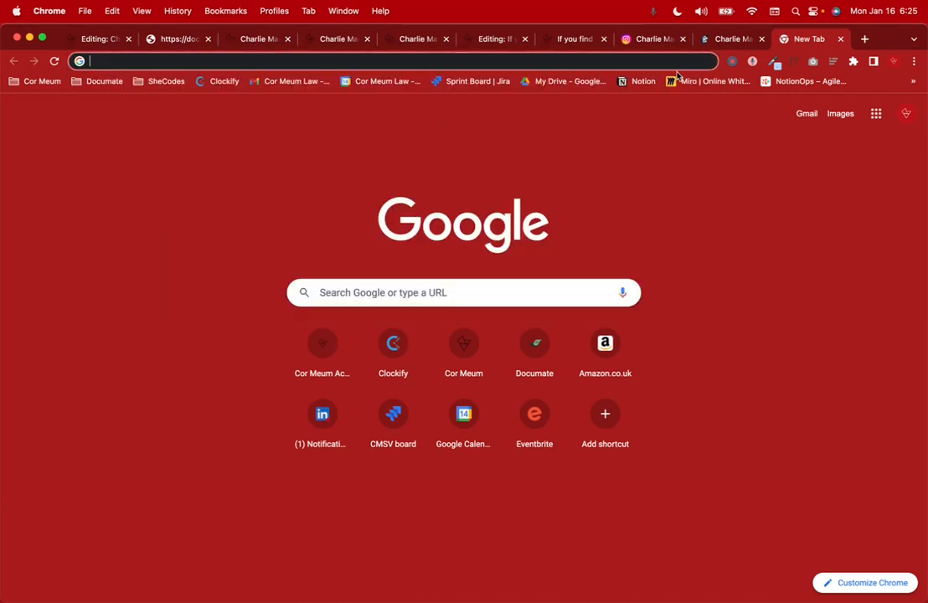
left_click(839, 38)
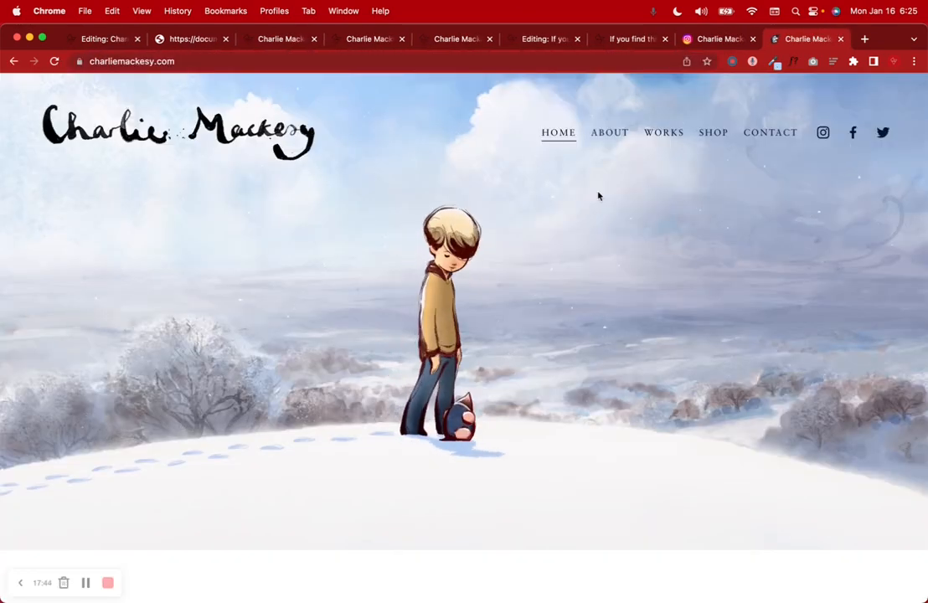
Step: Preview the sky's colour codes around the charliemackesy.com header with the page colour picker, closing it without taking a sample
left_click(772, 61)
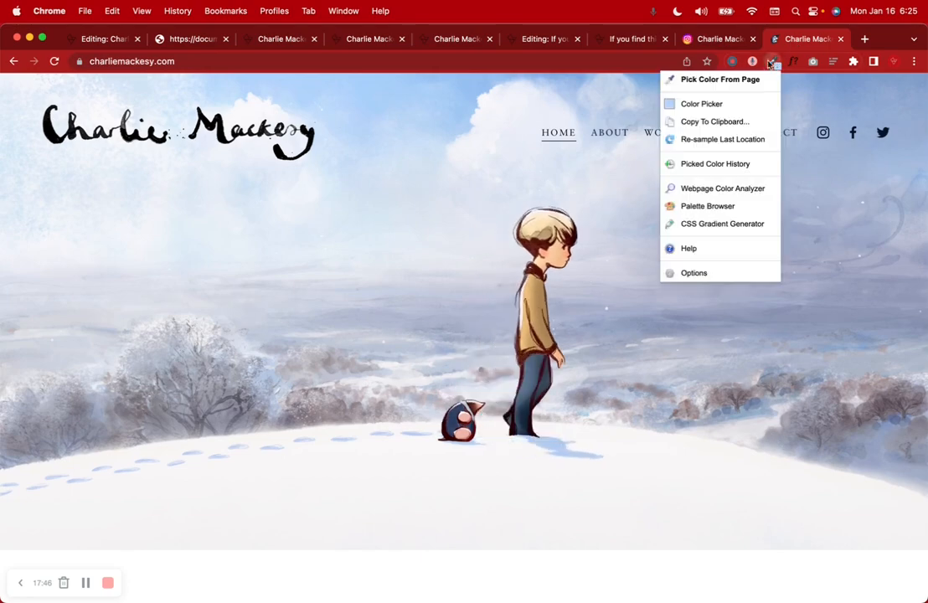
left_click(753, 81)
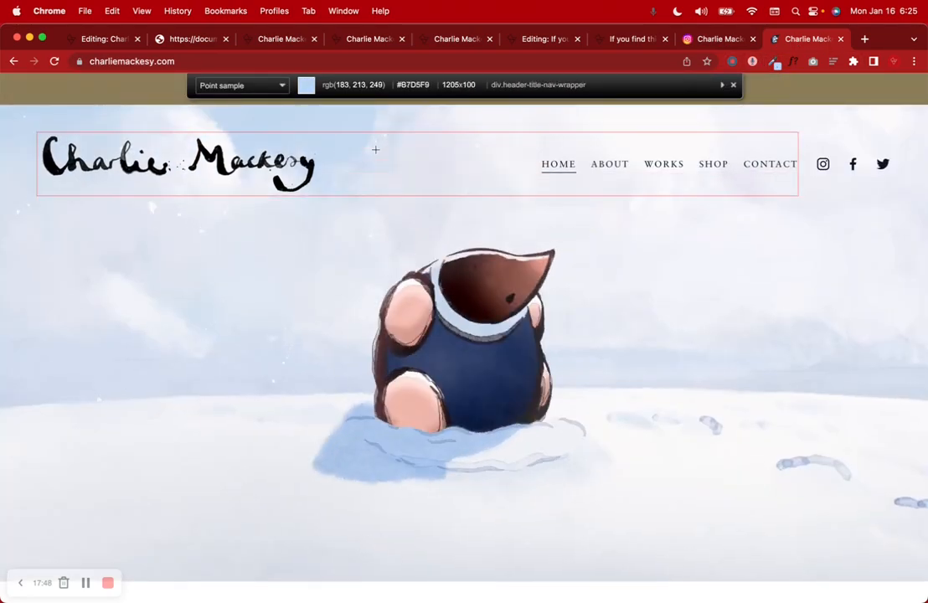
left_click(733, 85)
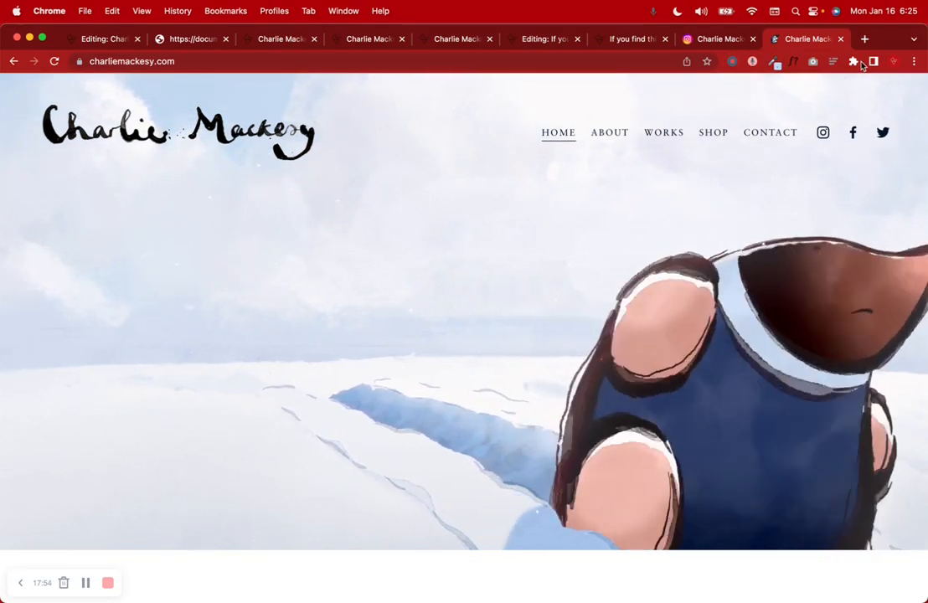
Step: Look through the list of installed browser extensions, including ColorZilla, and close the list
left_click(853, 61)
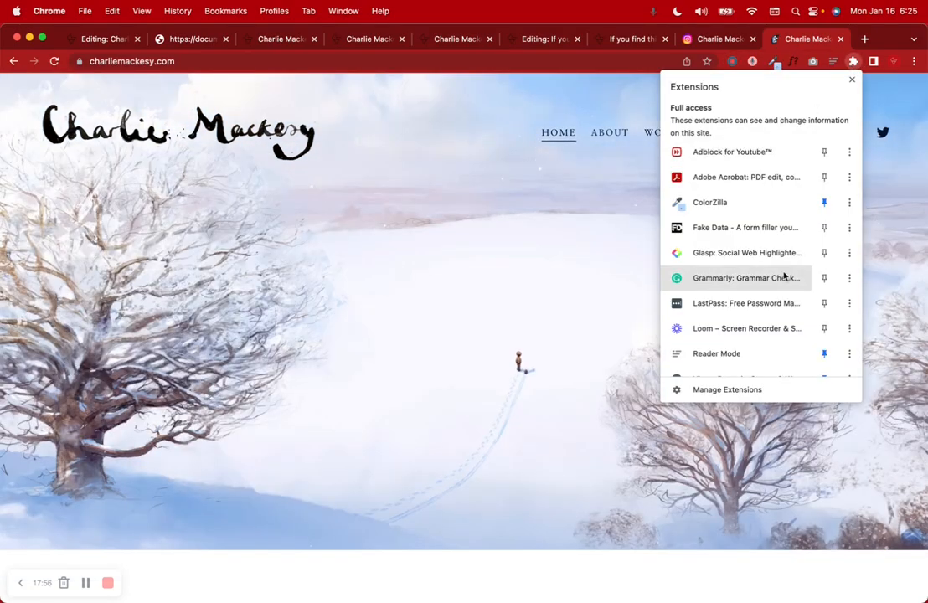
scroll(783, 276, "down", 3)
scroll(783, 275, "down", 5)
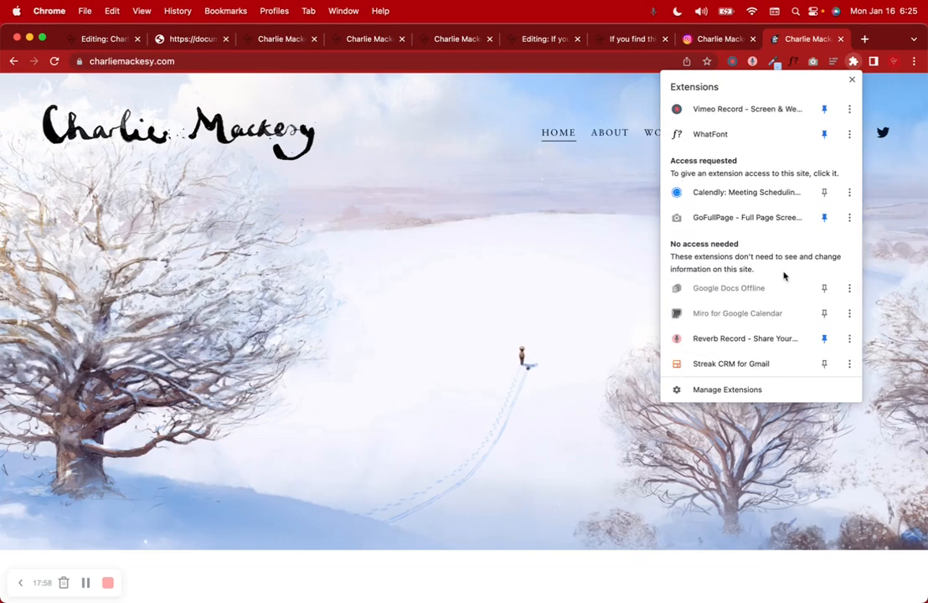
scroll(783, 275, "up", 3)
scroll(783, 276, "up", 5)
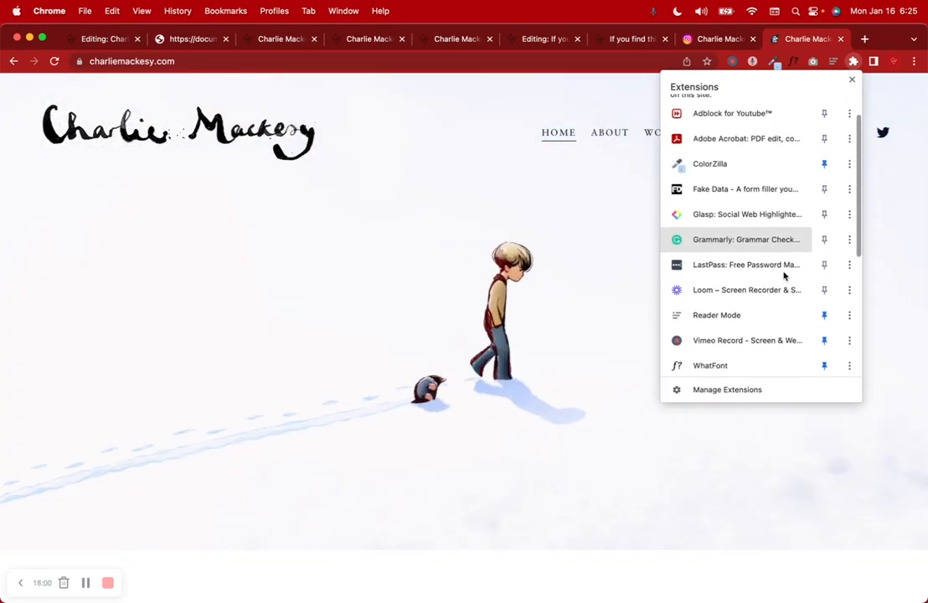
scroll(783, 276, "down", 2)
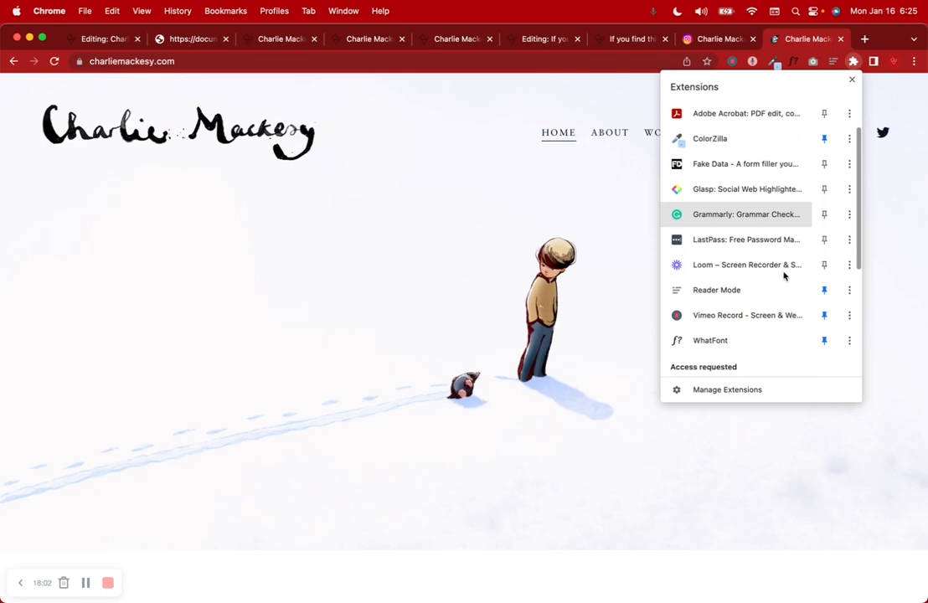
scroll(783, 276, "up", 2)
scroll(783, 276, "down", 8)
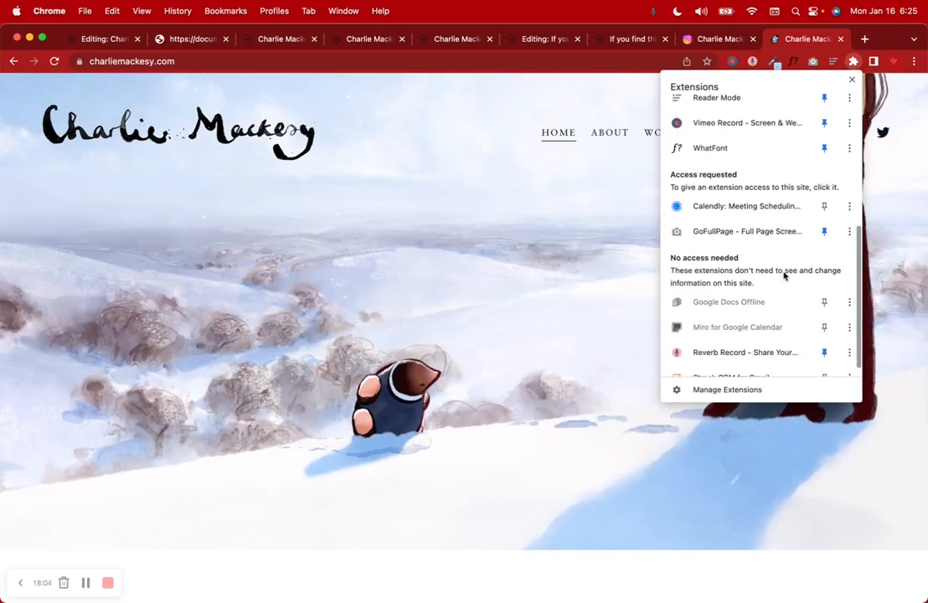
left_click(574, 244)
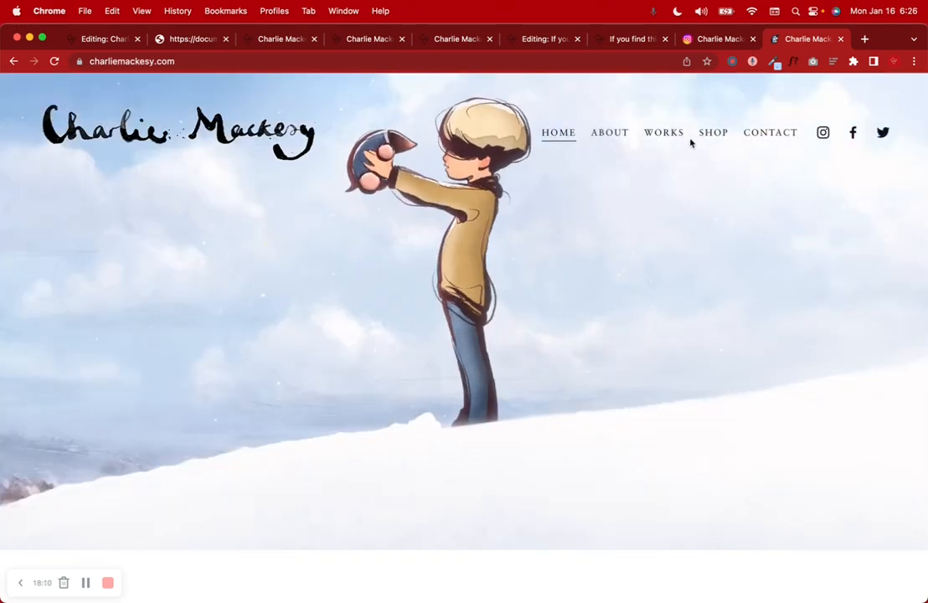
Step: Sample the sky colour between the logo and the navigation links on charliemackesy.com again with ColorZilla
left_click(773, 61)
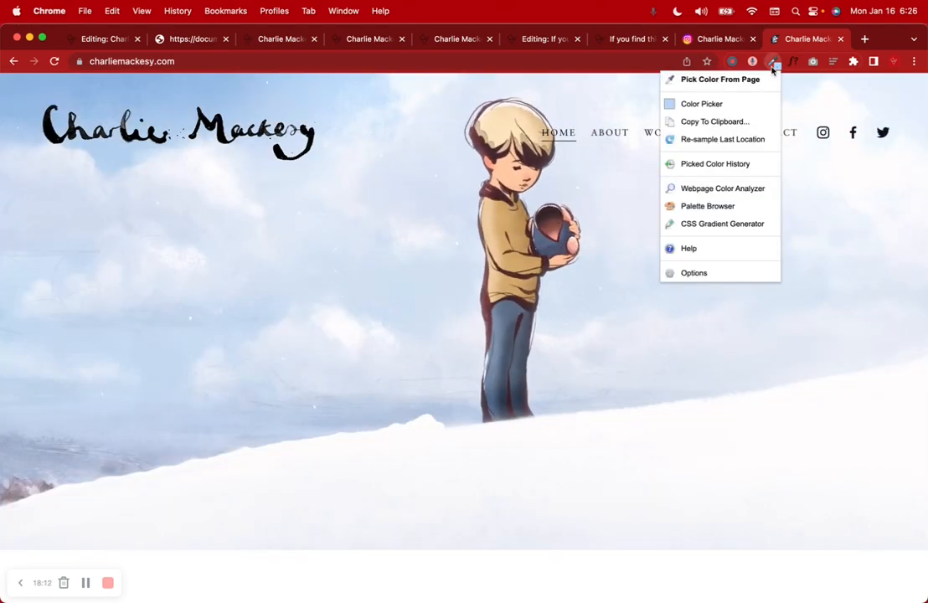
left_click(754, 81)
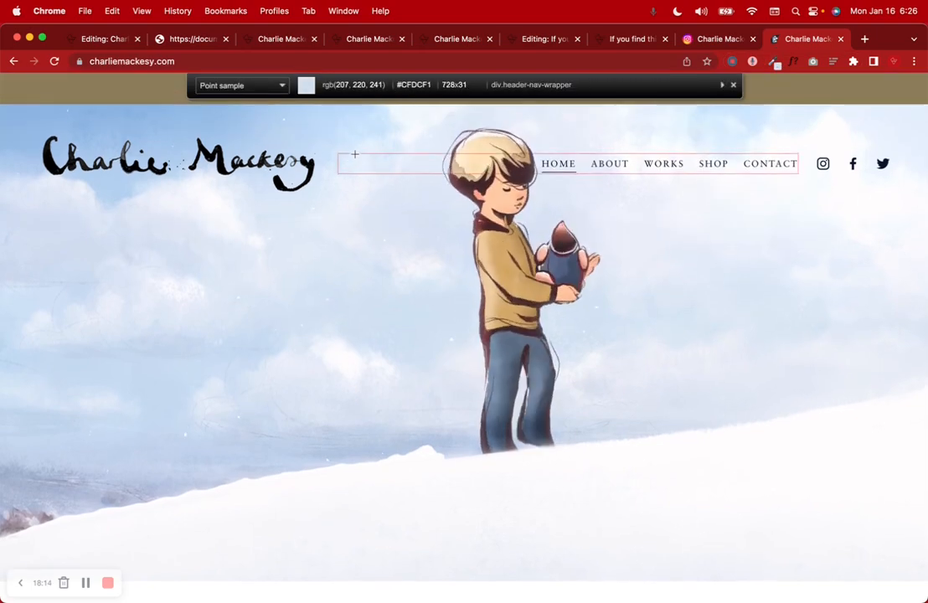
left_click(343, 132)
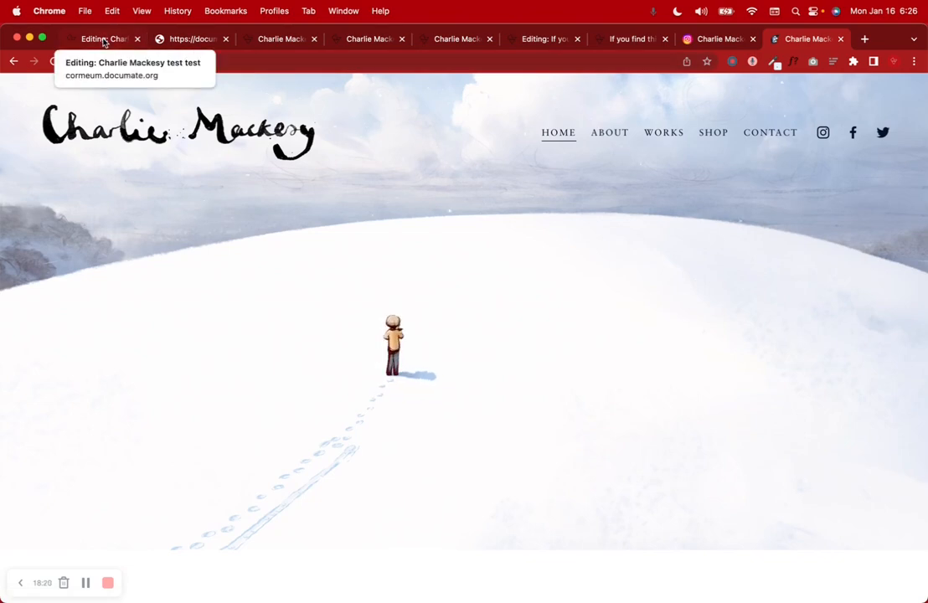
Step: Return to the workflow editor, bring up the note holding the body tag code, and examine its background and font-family styles
left_click(103, 39)
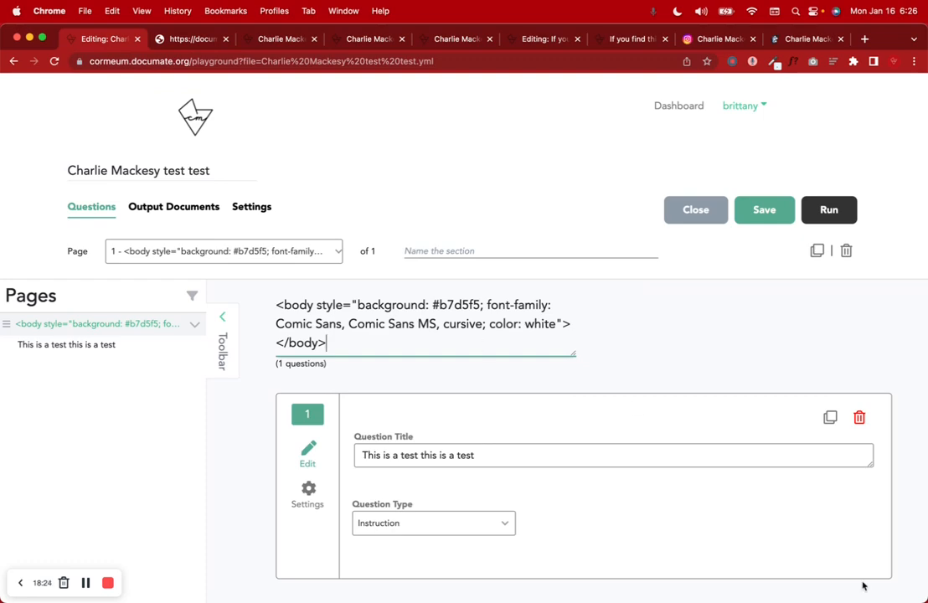
left_click(922, 598)
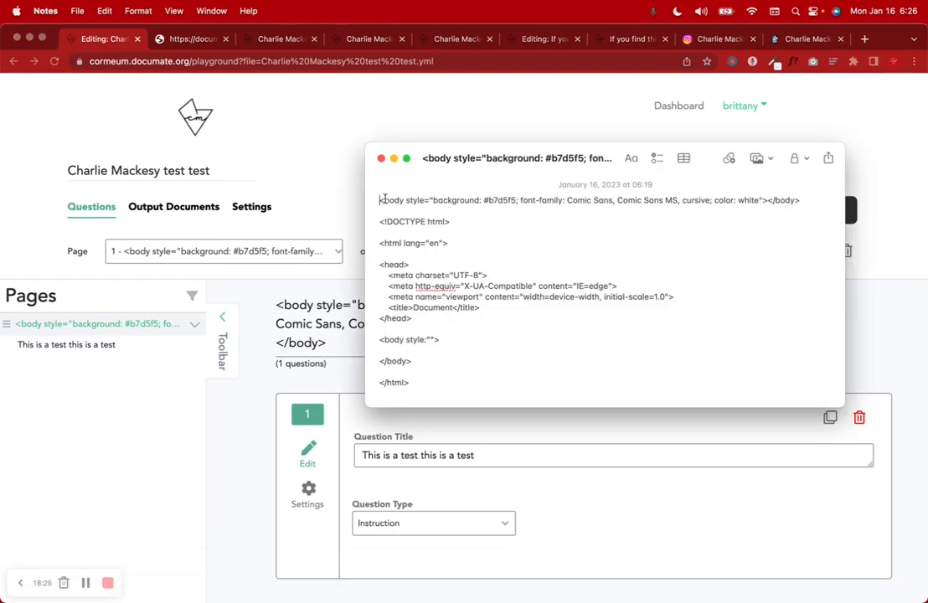
left_click_drag(434, 199, 485, 200)
left_click(484, 200)
left_click_drag(541, 201, 559, 200)
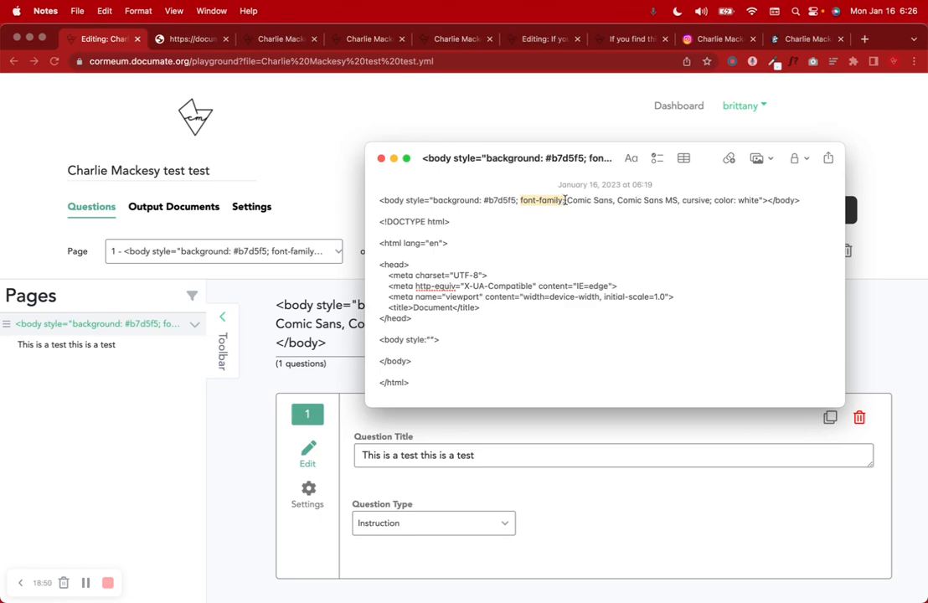
left_click(568, 200)
Step: Open the CSS-Tricks CSS Font Families page in a new browser tab and look up its cursive font families
left_click(863, 46)
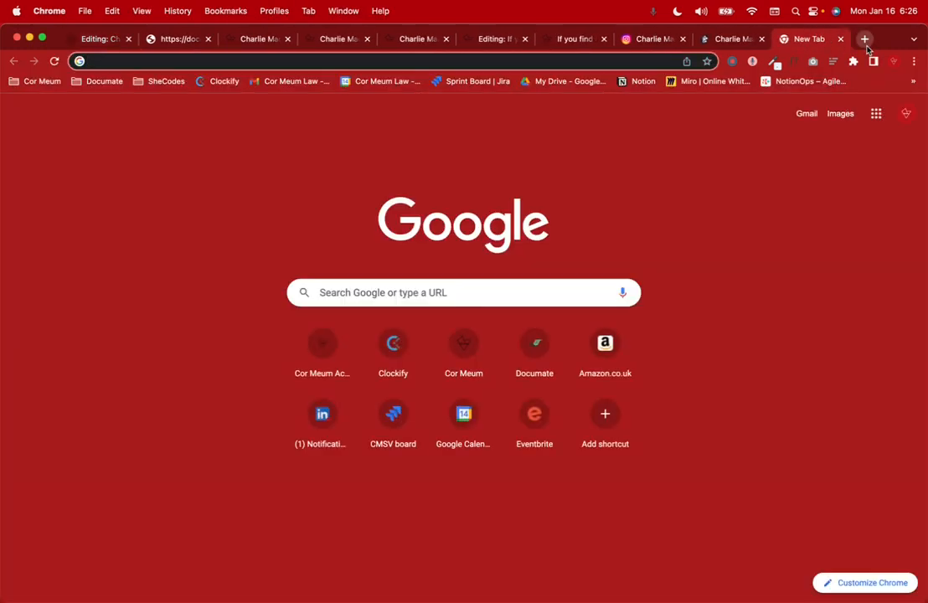
type("csss")
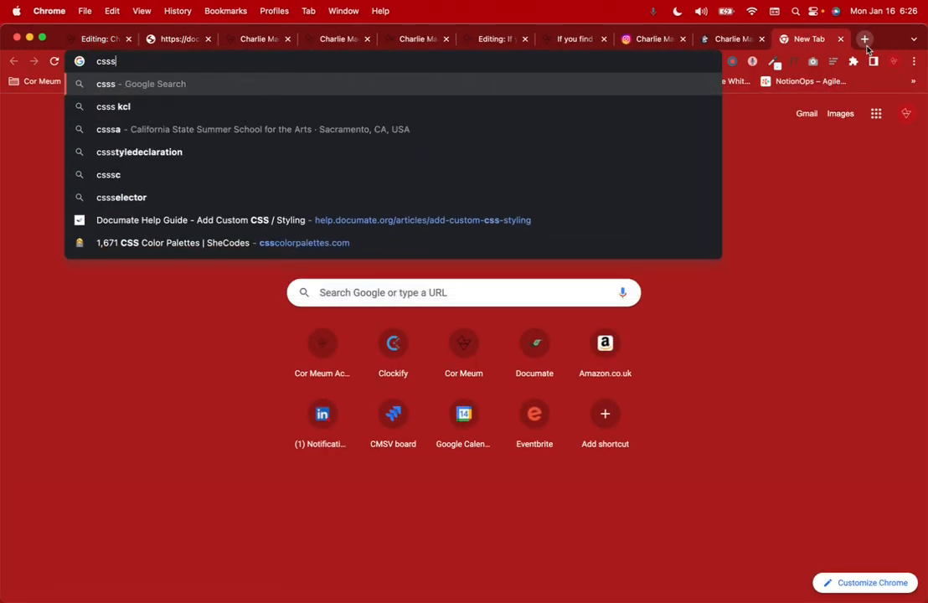
key("BackSpace")
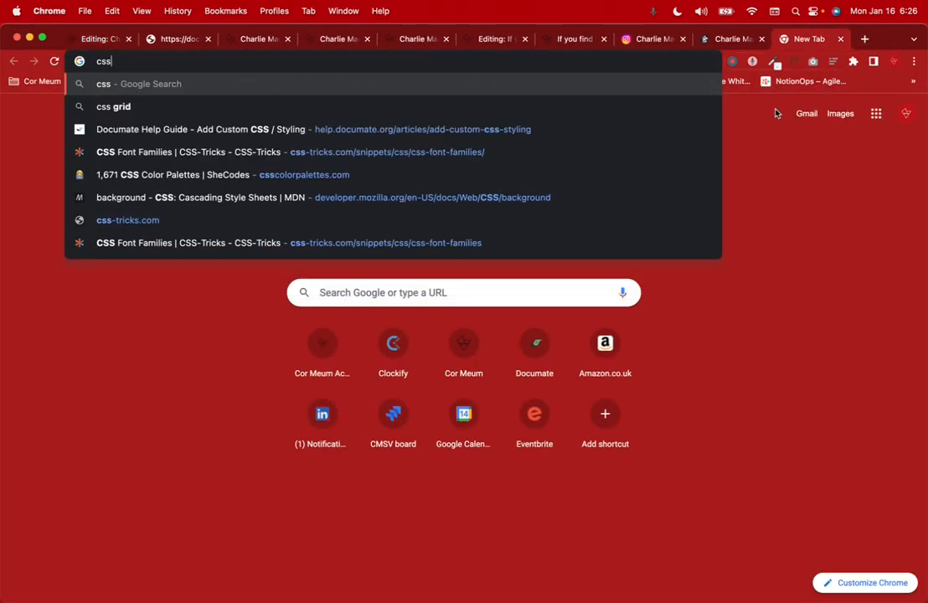
left_click(404, 153)
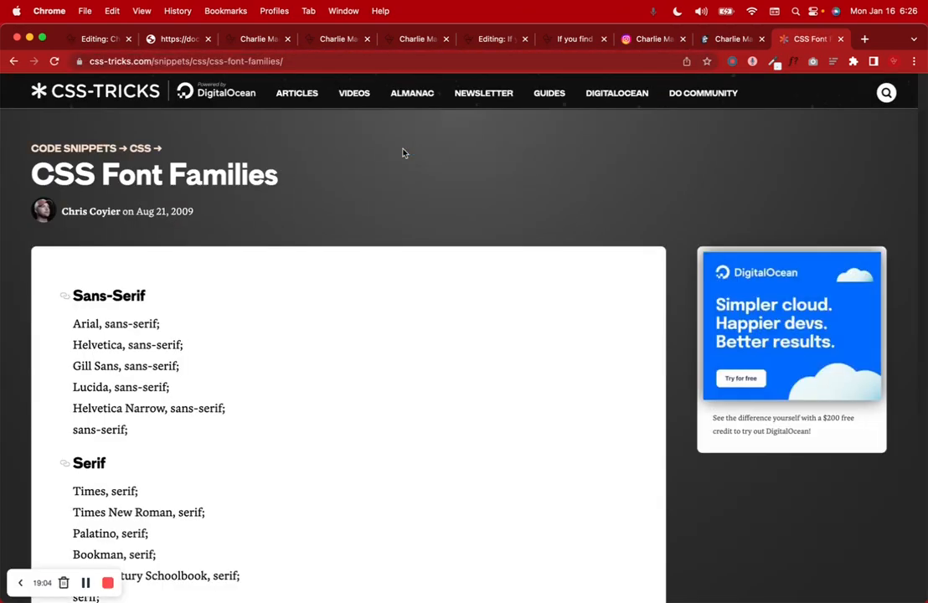
scroll(402, 153, "down", 3)
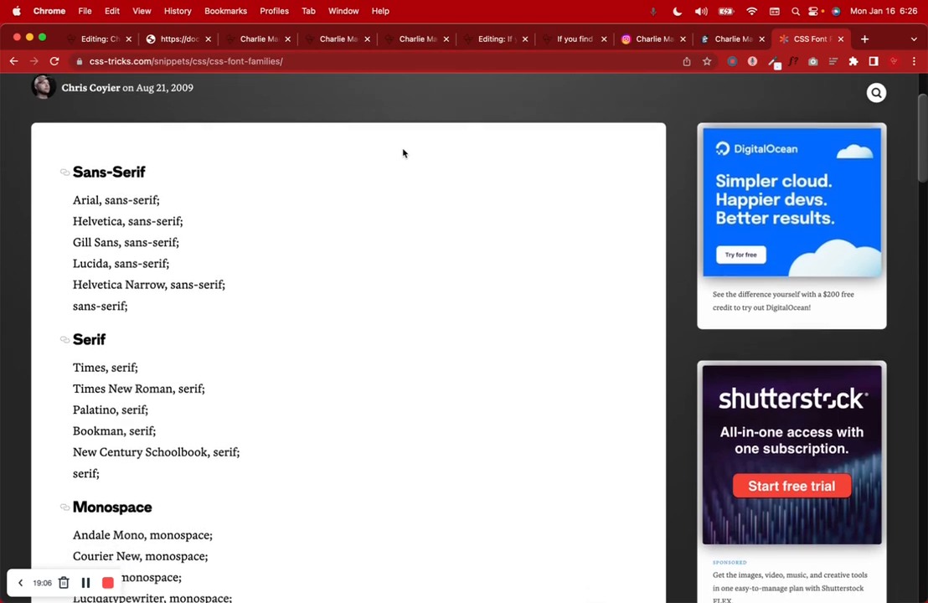
scroll(403, 152, "down", 10)
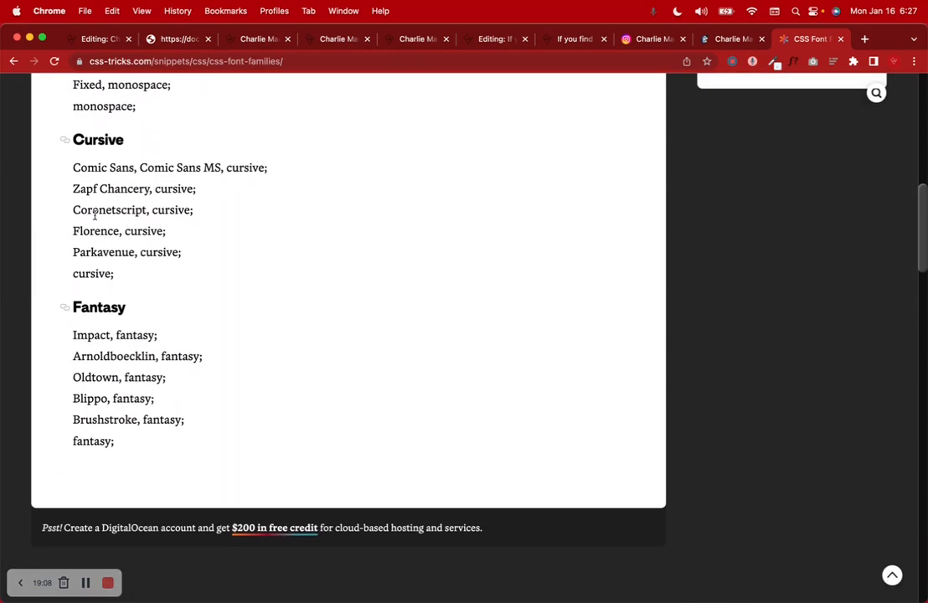
Step: Replace the font-family value in the first page's body style with "Zapf Chancery, cursive;" copied from the CSS-Tricks font list
left_click_drag(74, 168, 340, 173)
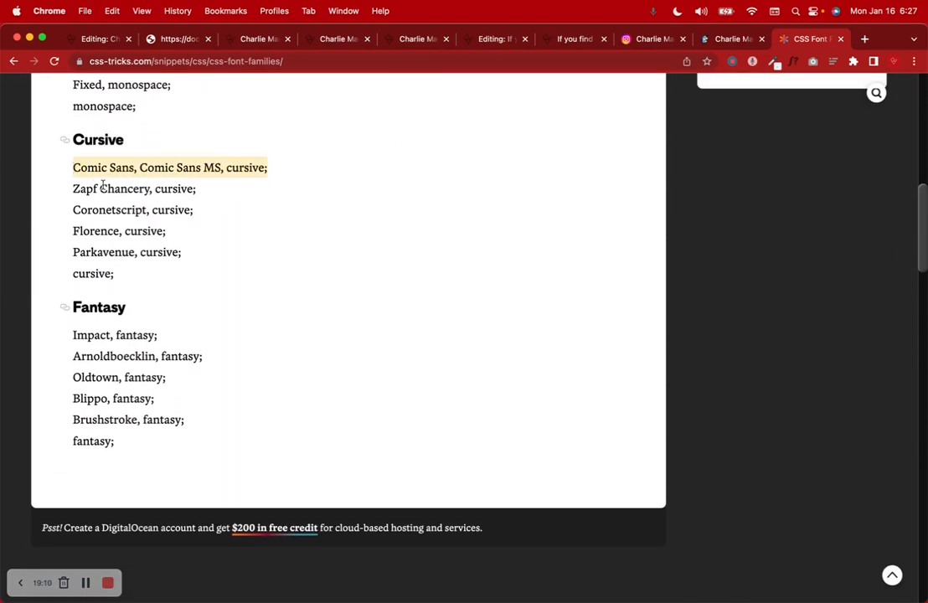
left_click_drag(76, 188, 195, 188)
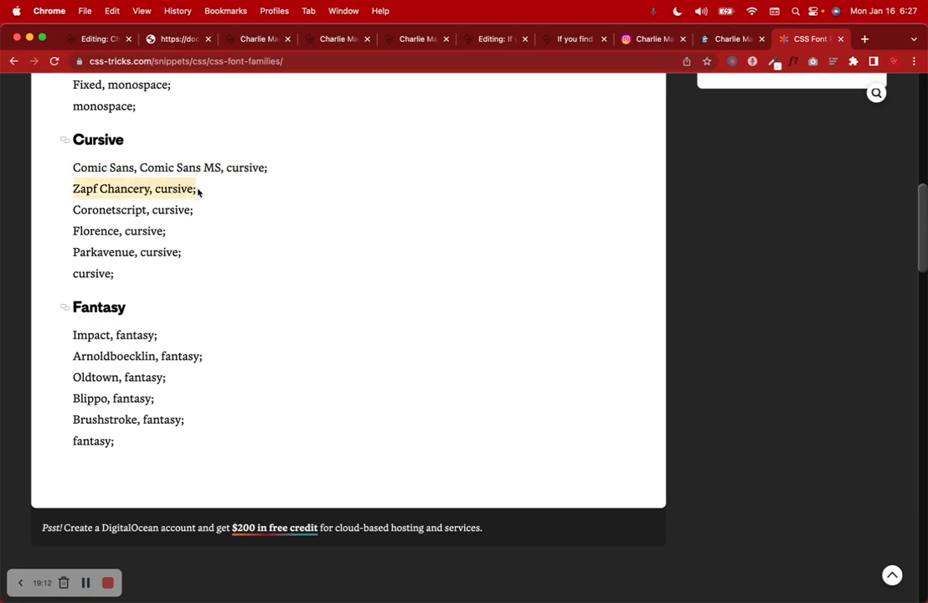
left_click(96, 38)
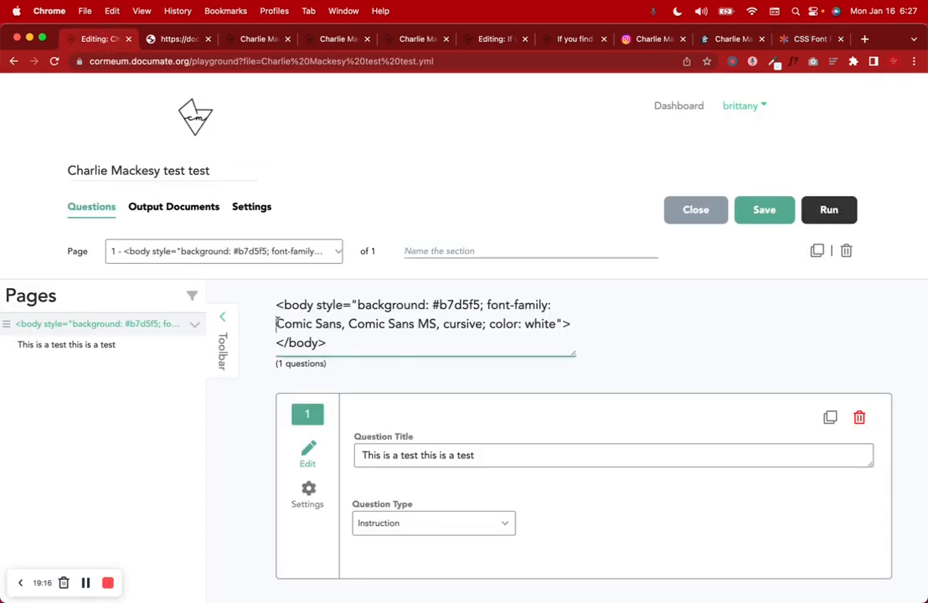
left_click_drag(276, 323, 480, 323)
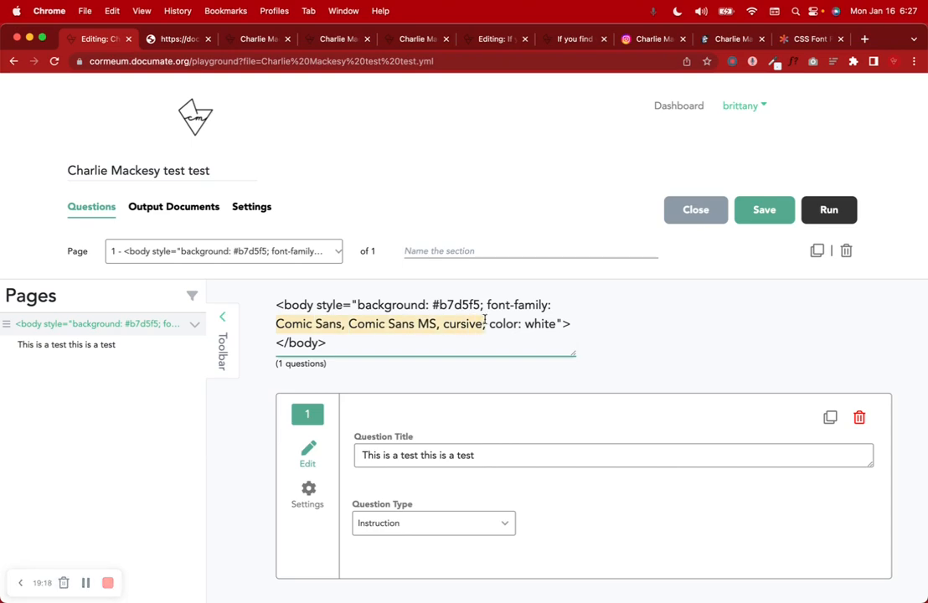
key("super+v")
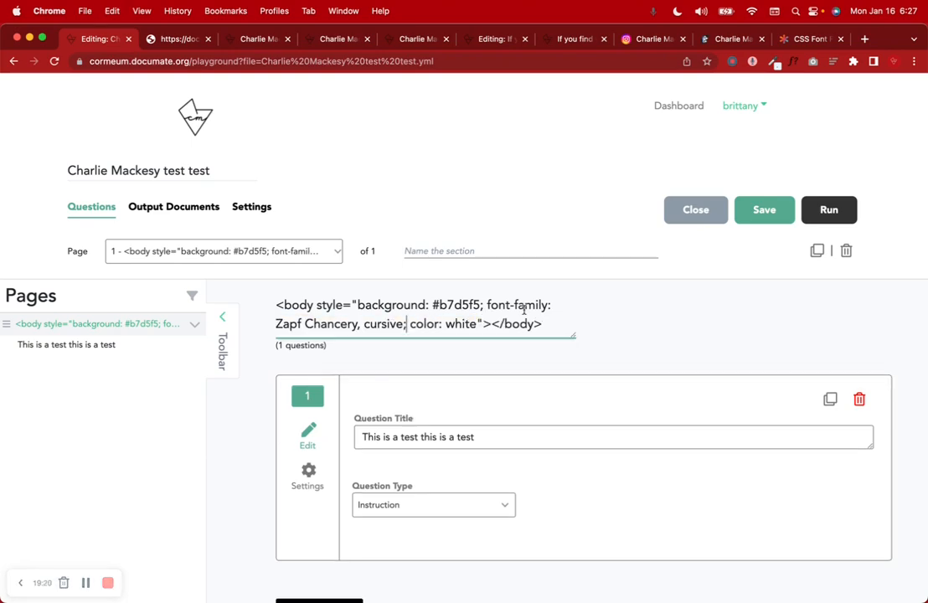
Step: Save the workflow and run it to check the test sentence in the Zapf Chancery font
left_click(742, 211)
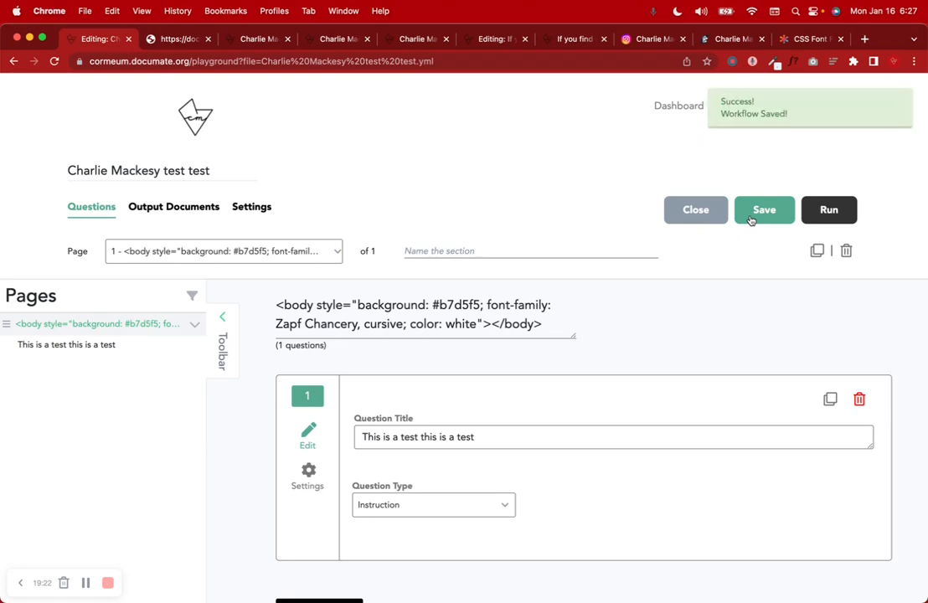
left_click(830, 216)
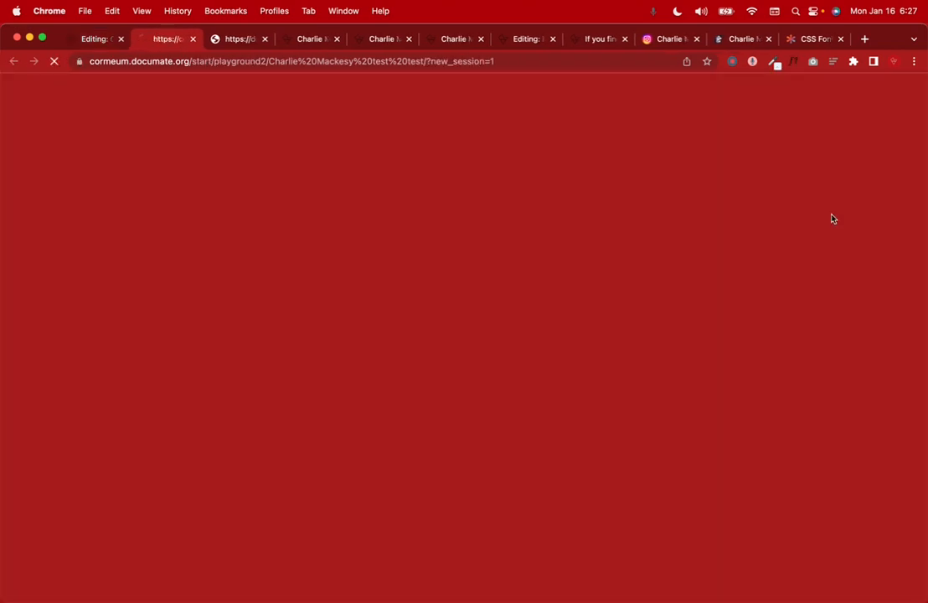
left_click_drag(113, 123, 270, 134)
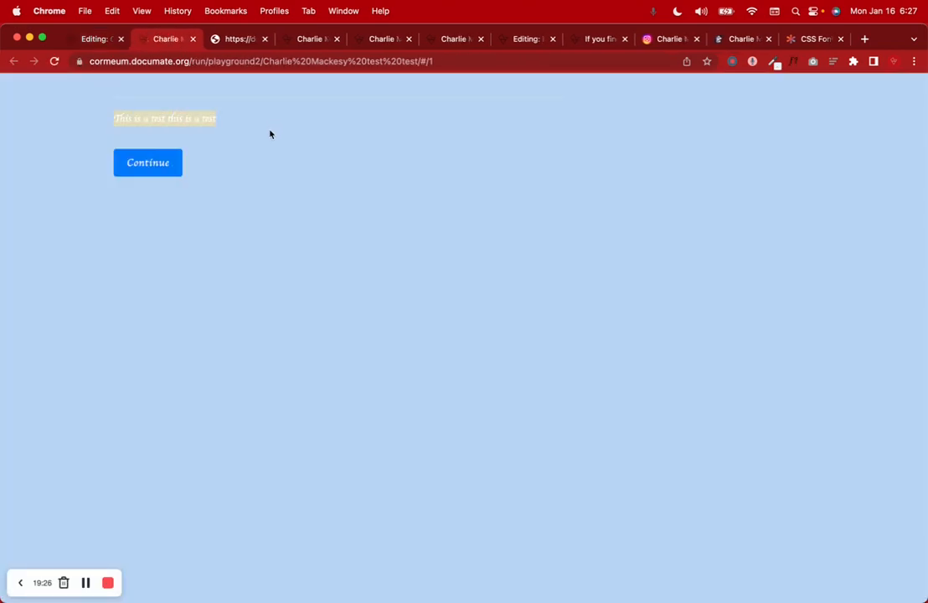
left_click(173, 176)
Step: Copy "Parkavenue, cursive;" from the Cursive font list and paste it over the font-family value in the page's body style
left_click(791, 39)
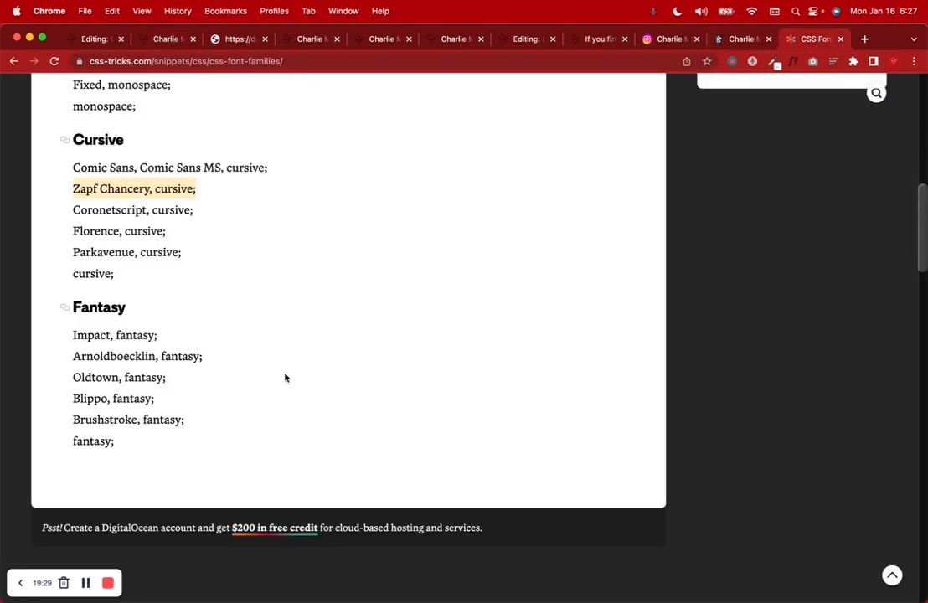
left_click(137, 222)
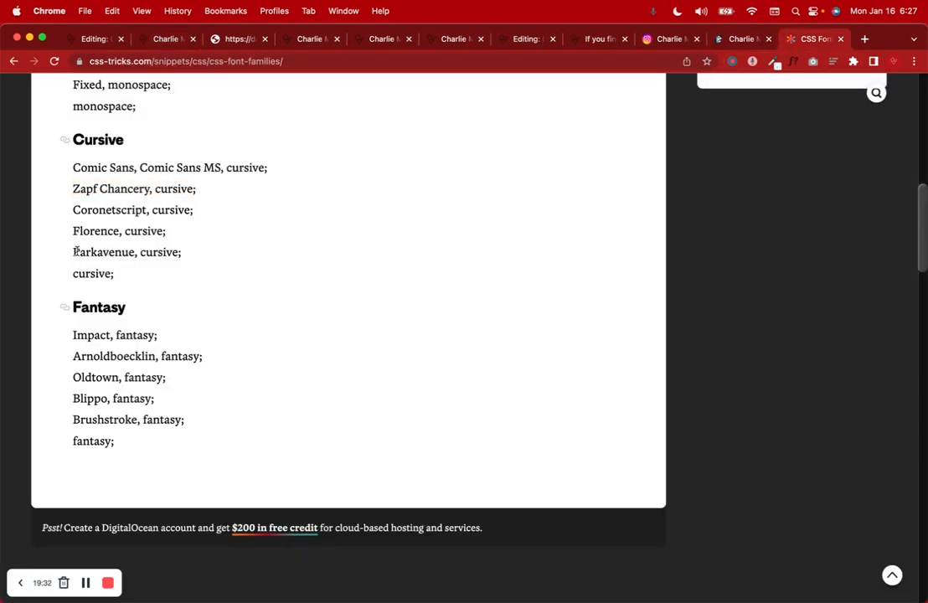
left_click_drag(77, 251, 246, 254)
key("super+c")
left_click(84, 39)
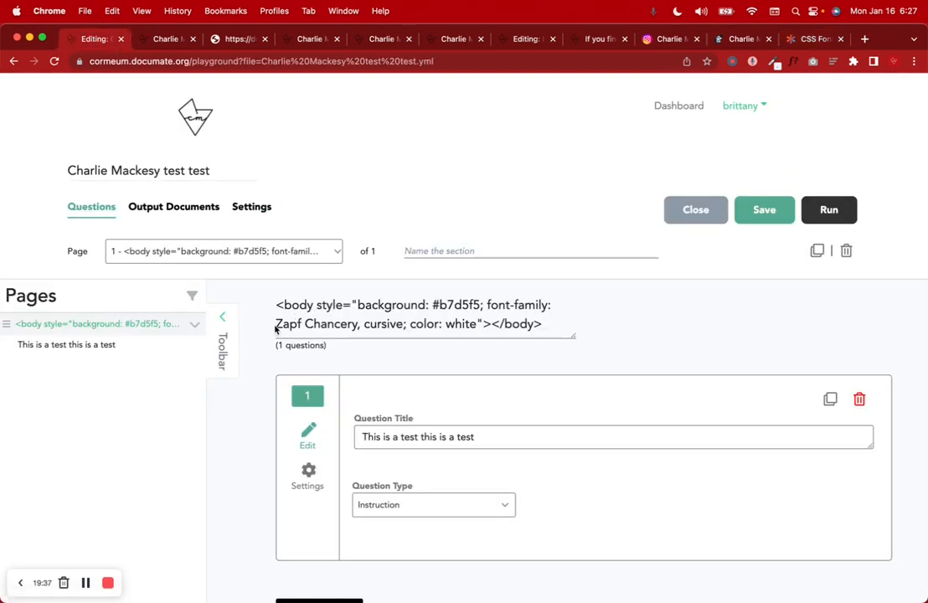
left_click_drag(275, 329, 405, 332)
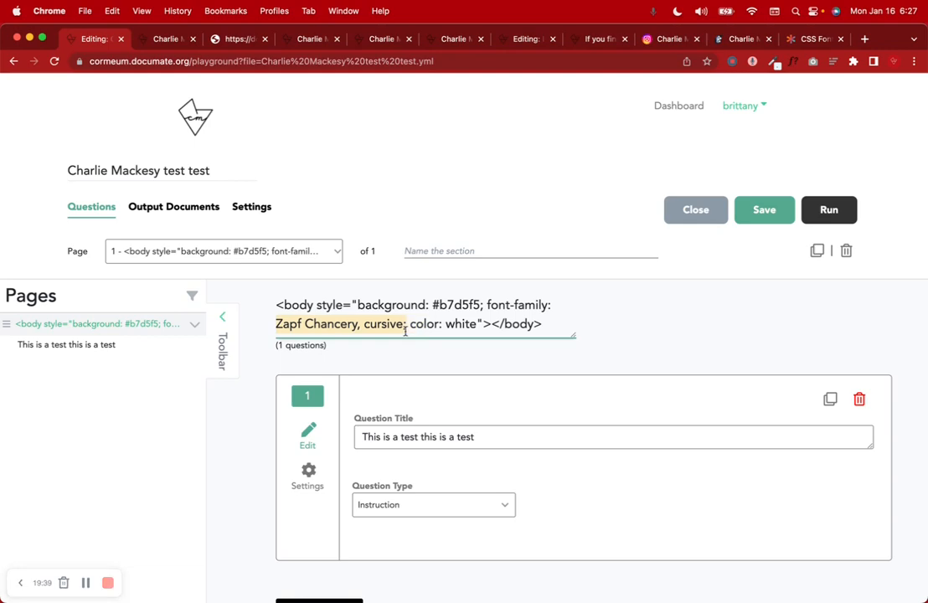
key("super+v")
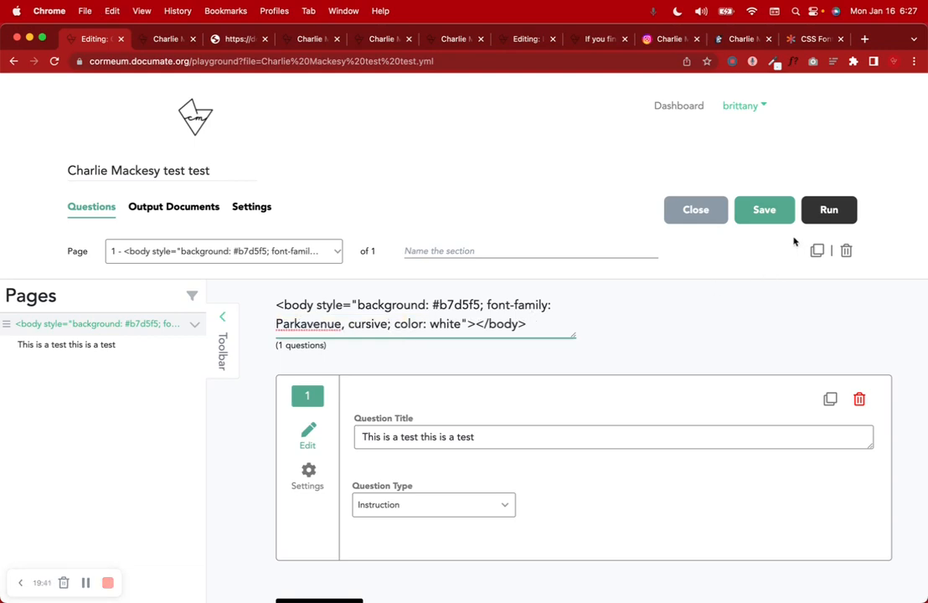
Step: Save the workflow, close the old preview and run a new one to check the Parkavenue font
left_click(762, 211)
left_click(165, 39)
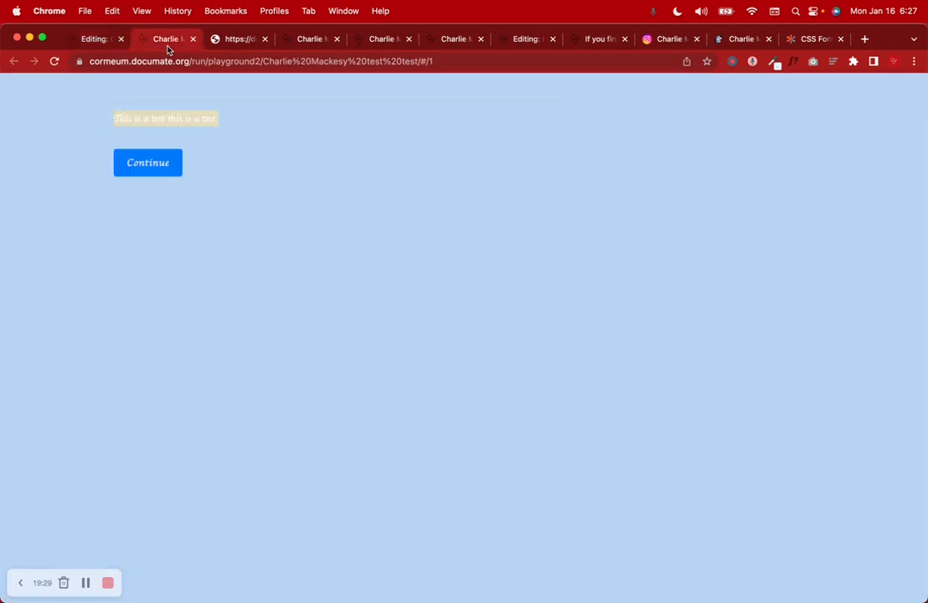
left_click(55, 61)
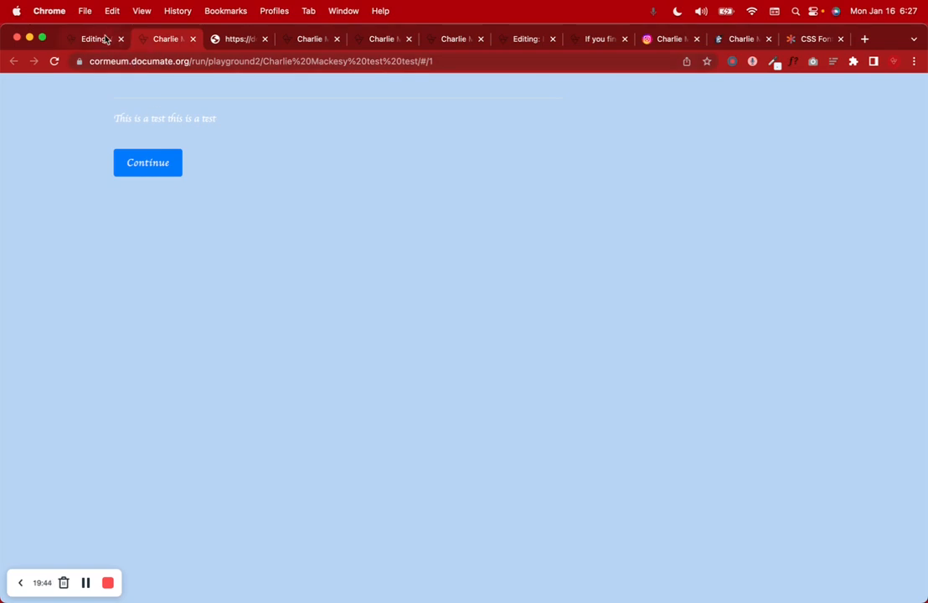
left_click(191, 40)
left_click(92, 40)
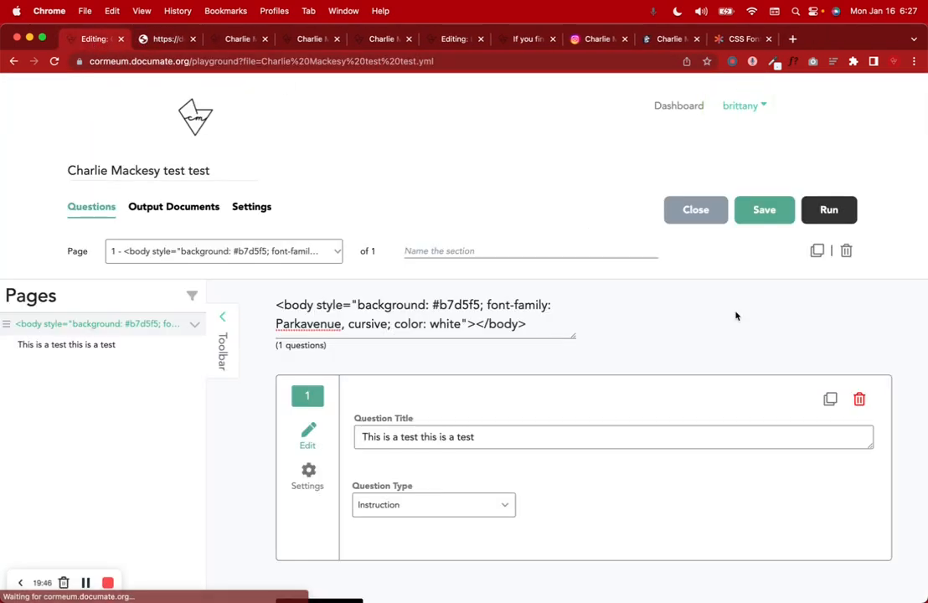
left_click(826, 210)
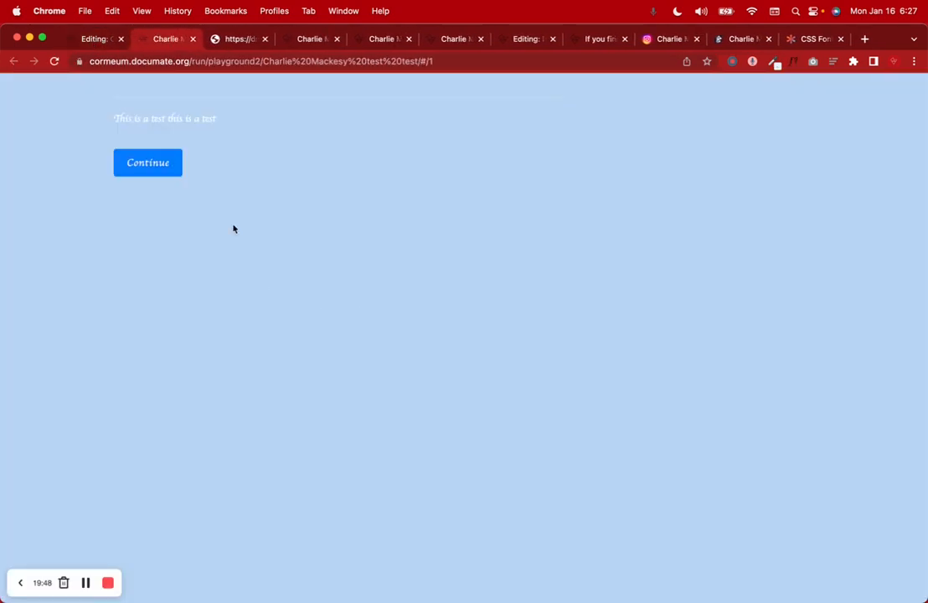
Step: Replace the font-family value in the page's body style with "Brushstroke, fantasy;" from the Fantasy font list
left_click(784, 42)
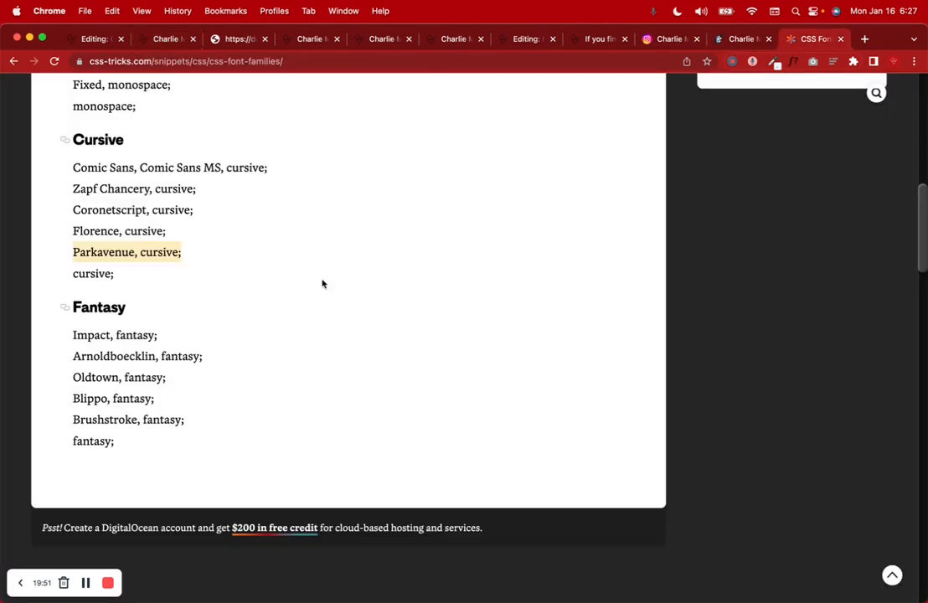
left_click(77, 419)
left_click(71, 39)
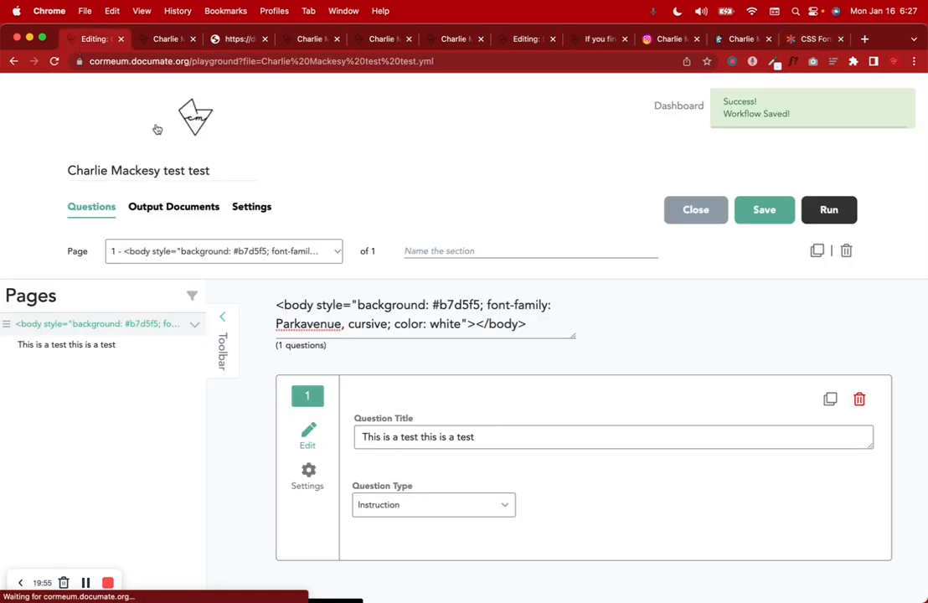
left_click_drag(278, 323, 389, 326)
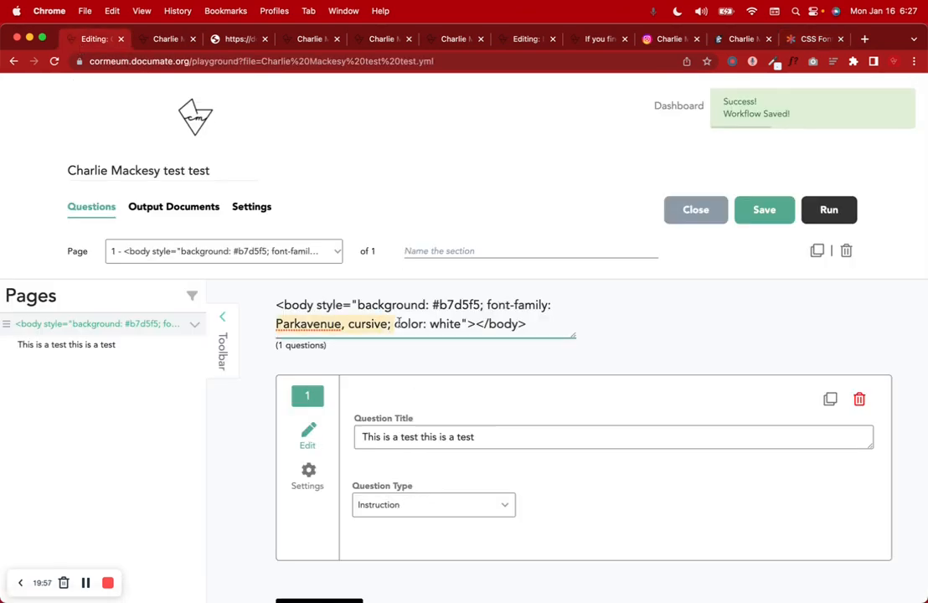
type("Brushstroke, fantasy;")
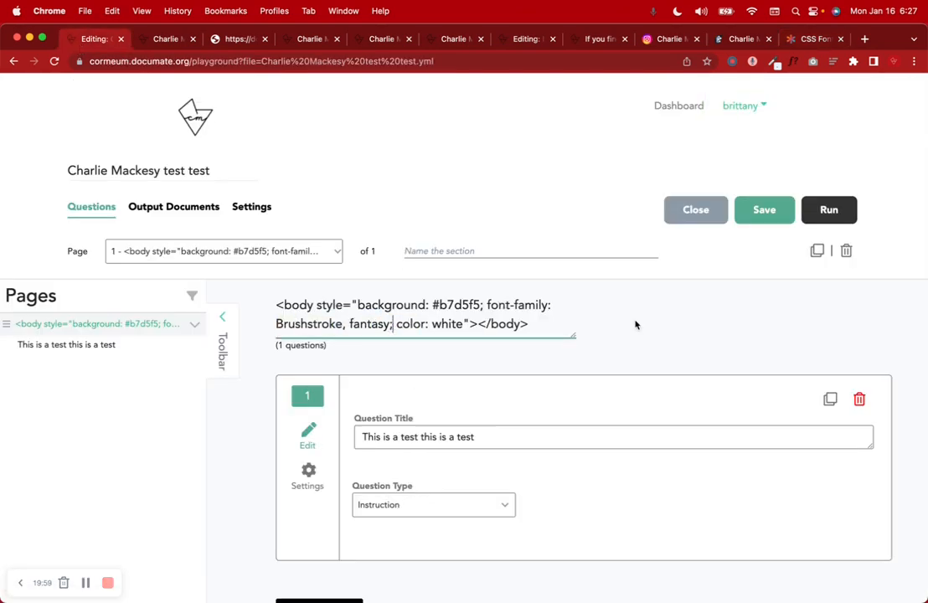
Step: Save the workflow and run it to check the test sentence in the Brushstroke font
left_click(760, 213)
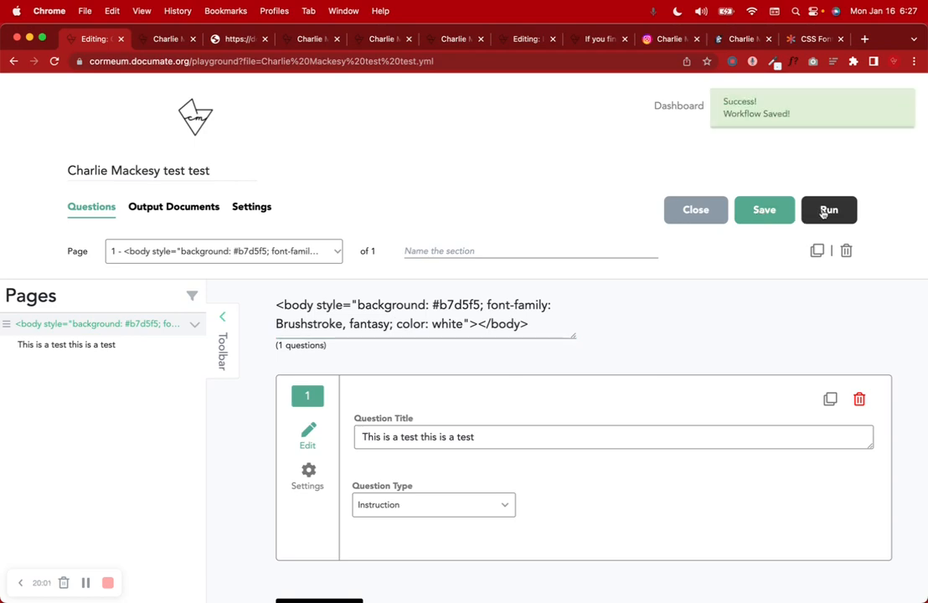
left_click(823, 211)
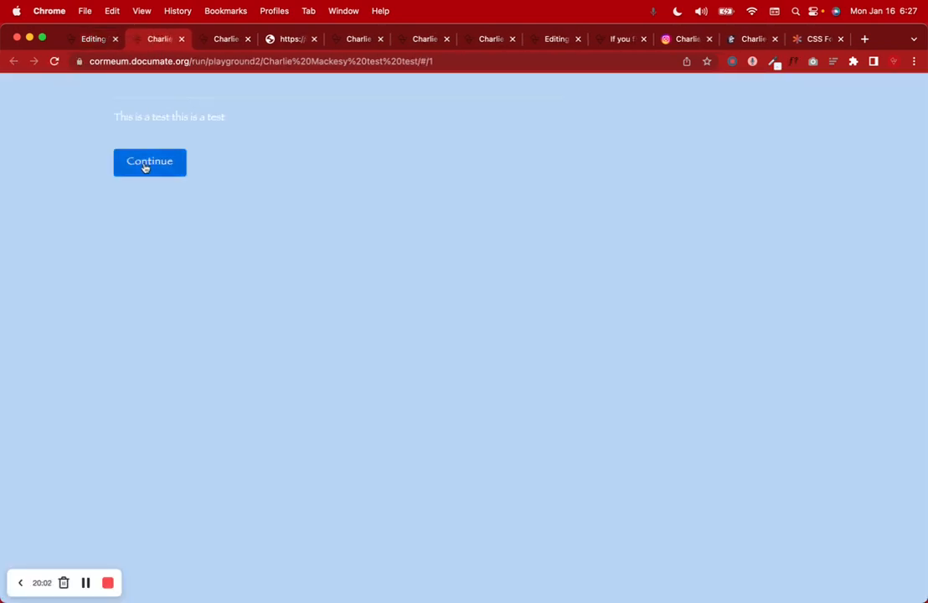
left_click_drag(171, 117, 224, 118)
Step: Close the CSS-Tricks font page and two outdated previews: the unstyled test page and the one with the Instagram post
left_click(806, 37)
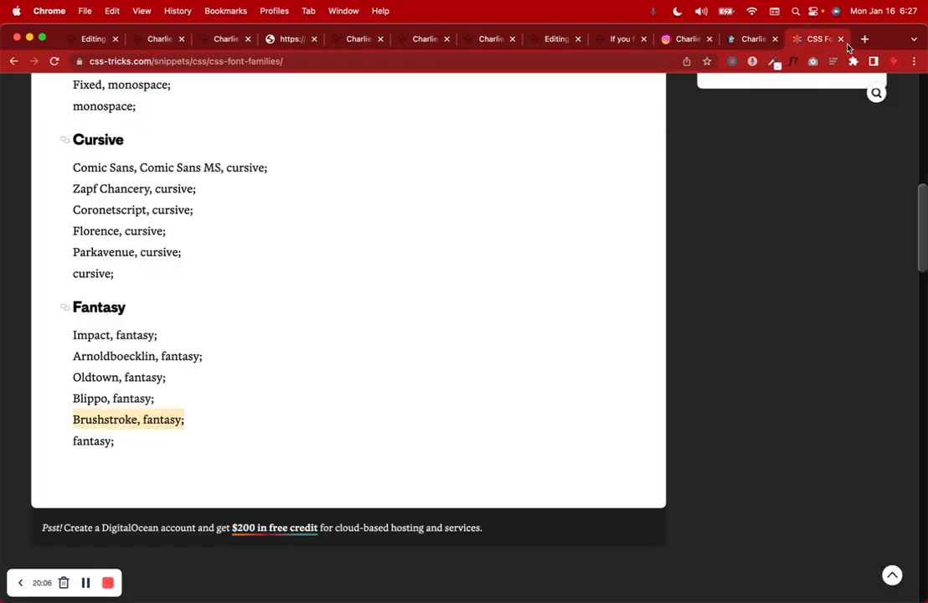
left_click(840, 39)
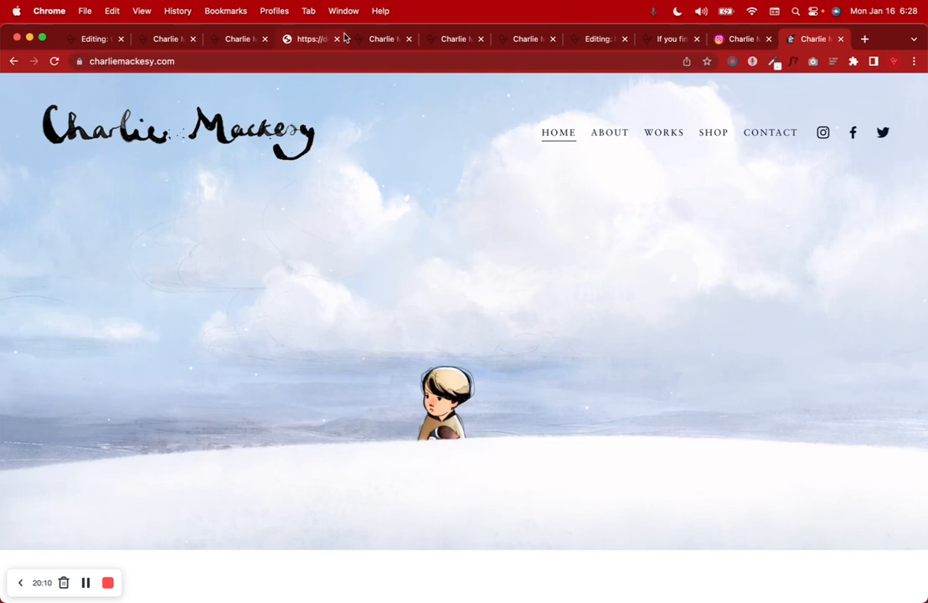
left_click(239, 39)
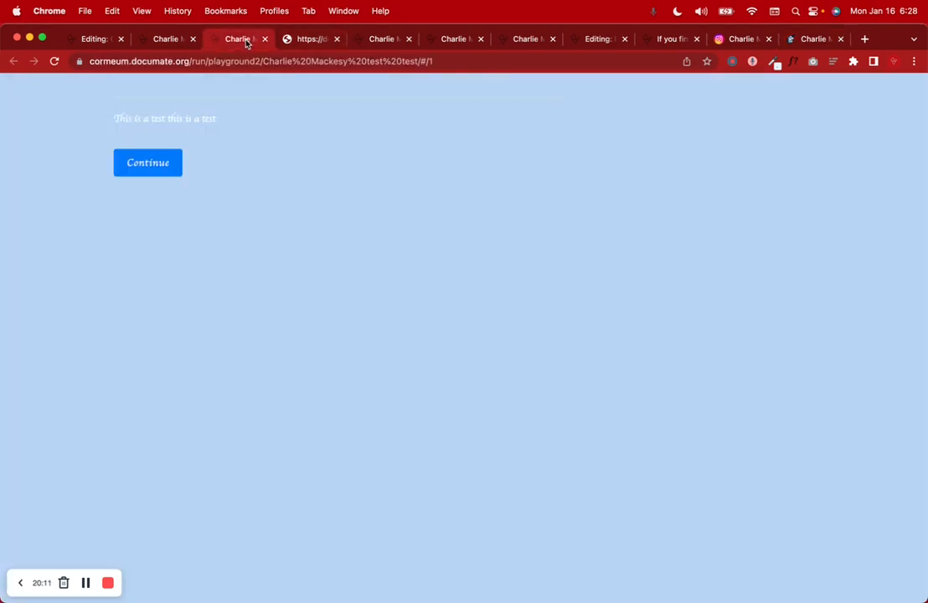
left_click(428, 42)
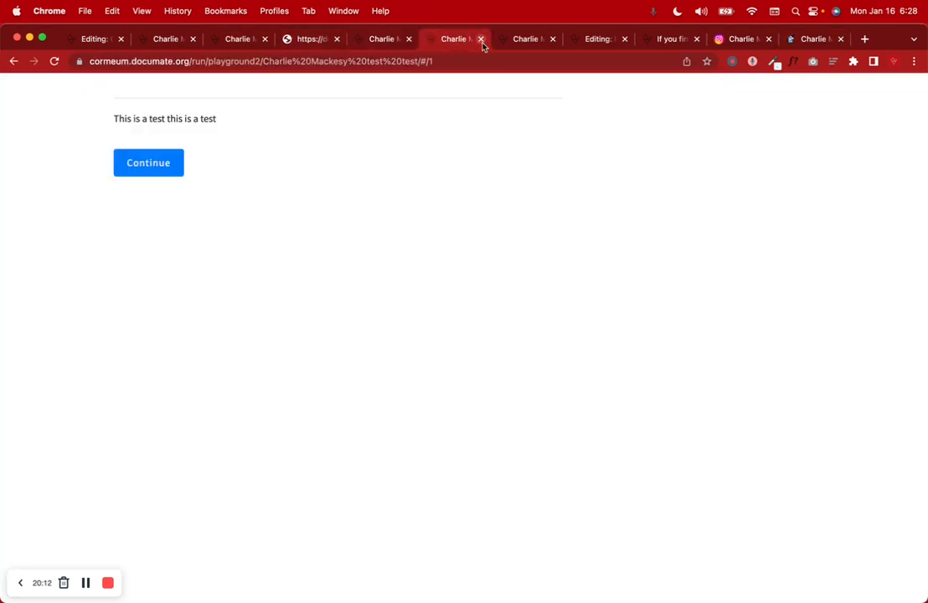
left_click(480, 39)
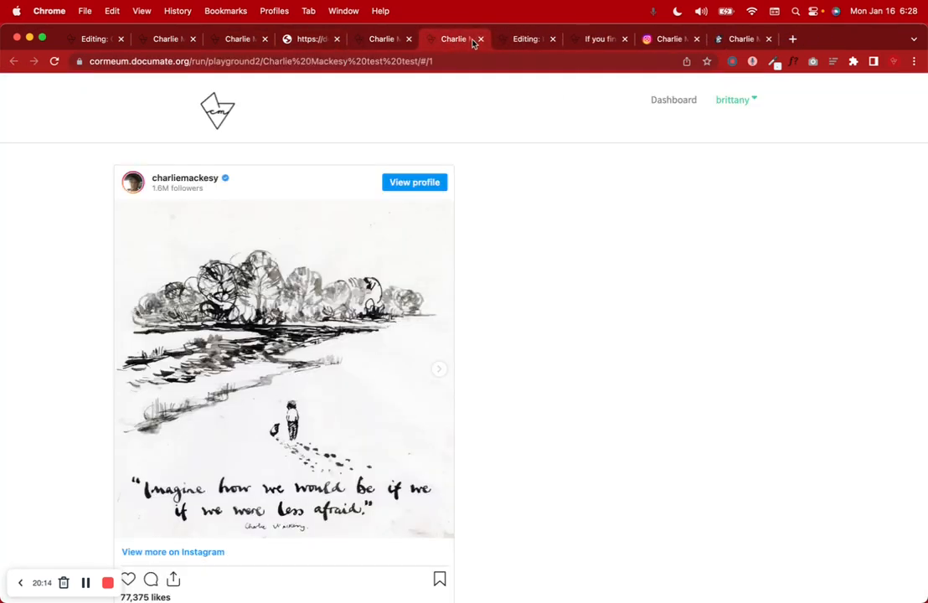
left_click(475, 41)
Step: View the running "If you find this room" workflow and examine the styling of its welcome text
left_click(515, 42)
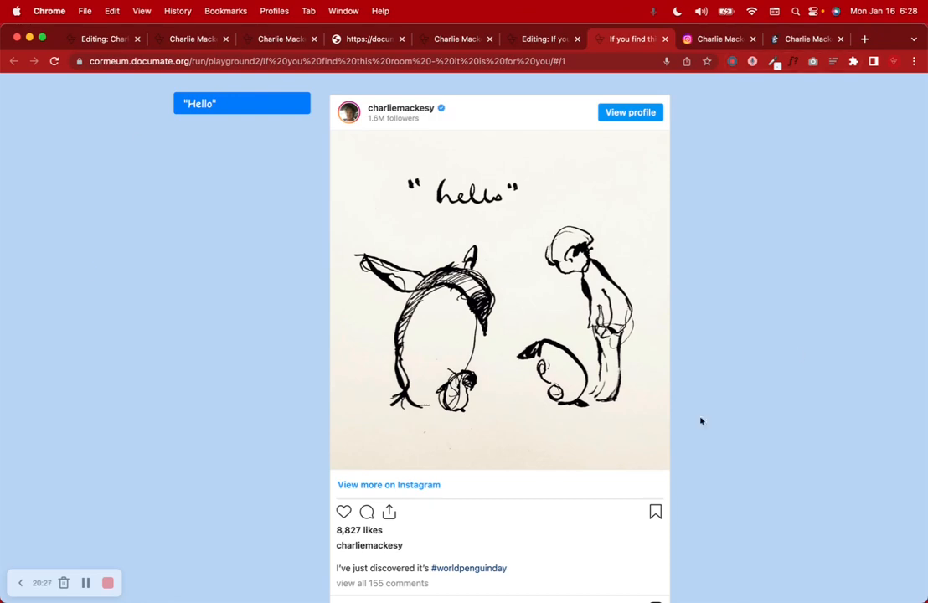
scroll(776, 390, "down", 5)
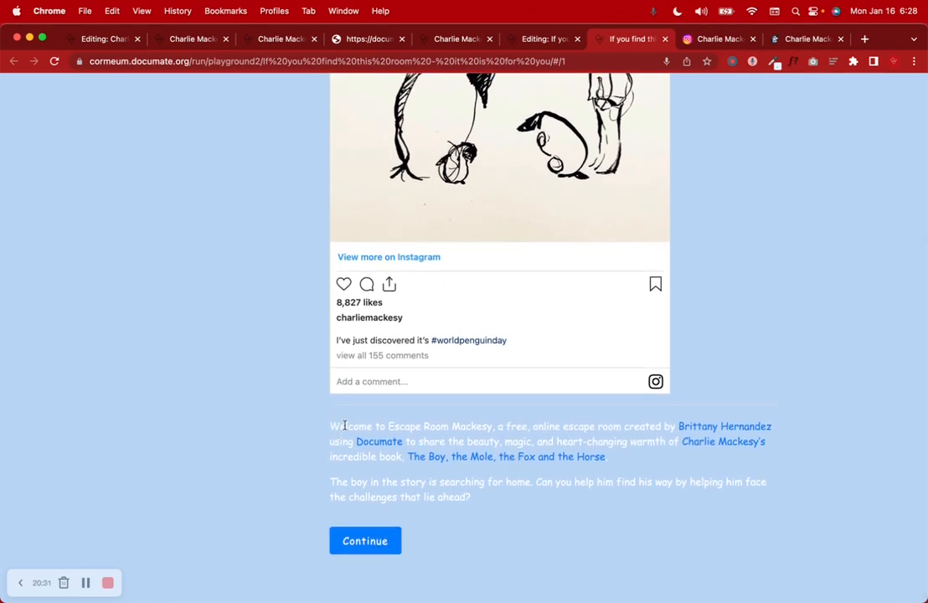
left_click_drag(345, 425, 642, 503)
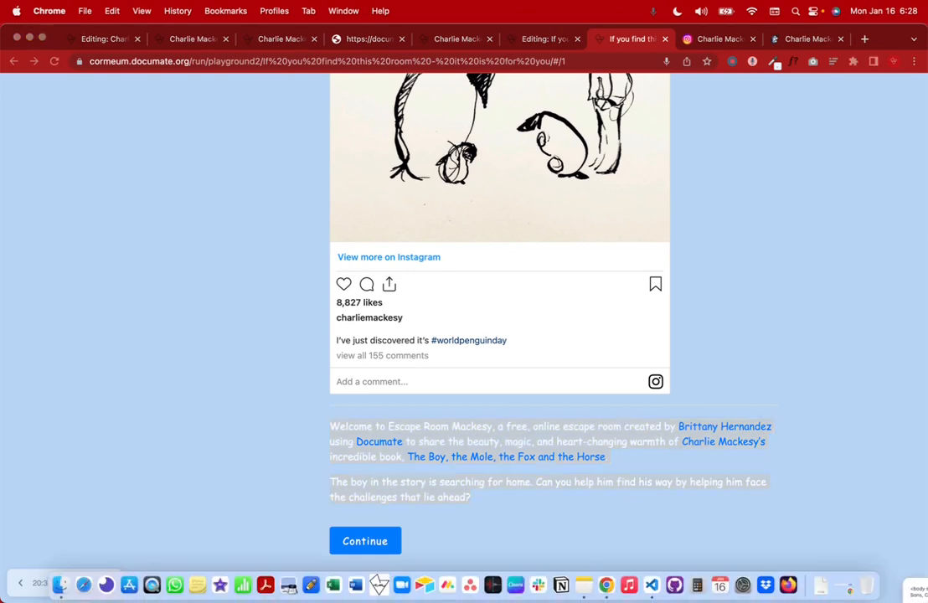
Step: Switch to the Notes window with the body style snippet and delete the HTML boilerplate below its first line
left_click(922, 598)
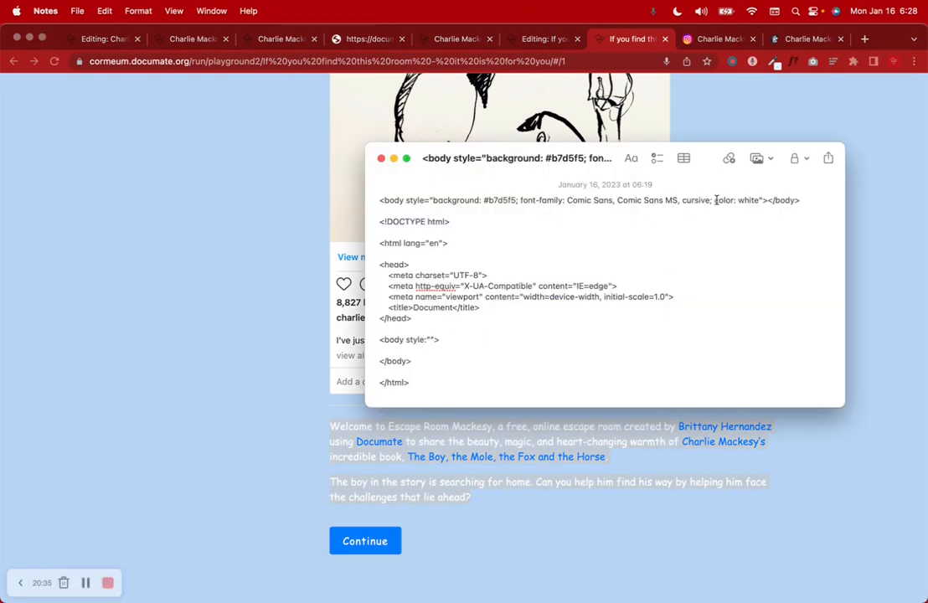
left_click_drag(714, 200, 754, 201)
scroll(474, 360, "down", 1)
left_click_drag(474, 361, 353, 201)
key("BackSpace")
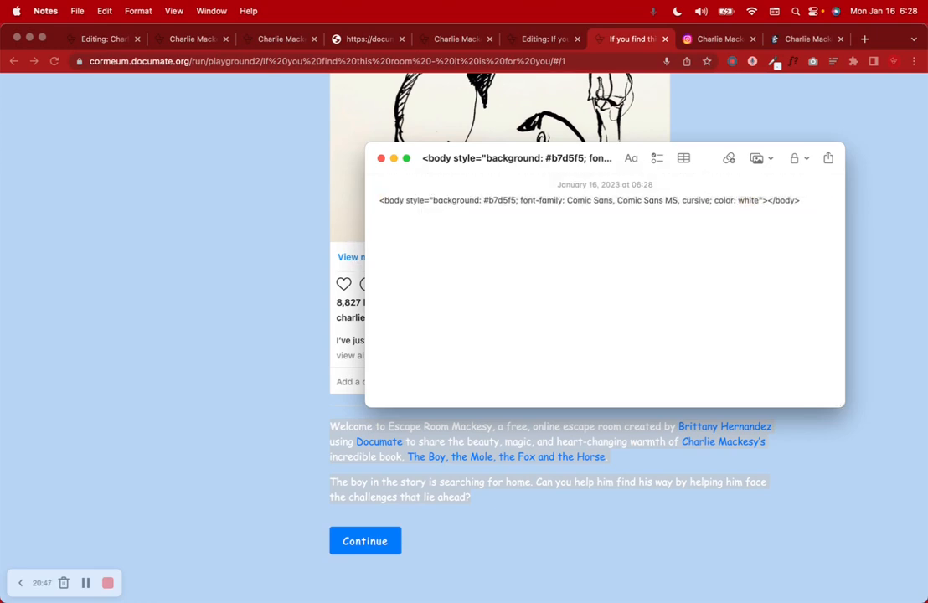
Step: Add the hex colour #FFFFFF to the note below the body style line and copy it
type("#FFFFFF")
left_click_drag(412, 222, 376, 223)
key("super+c")
Step: In the test workflow's page title, replace the text colour white with #FFFFFF in the body style, then save and run it
left_click(99, 37)
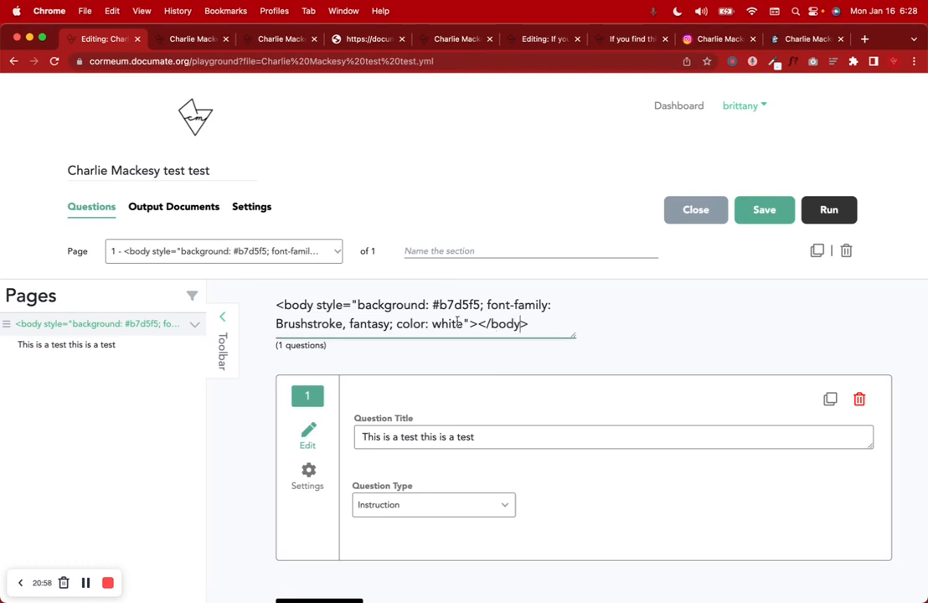
left_click_drag(432, 325, 463, 326)
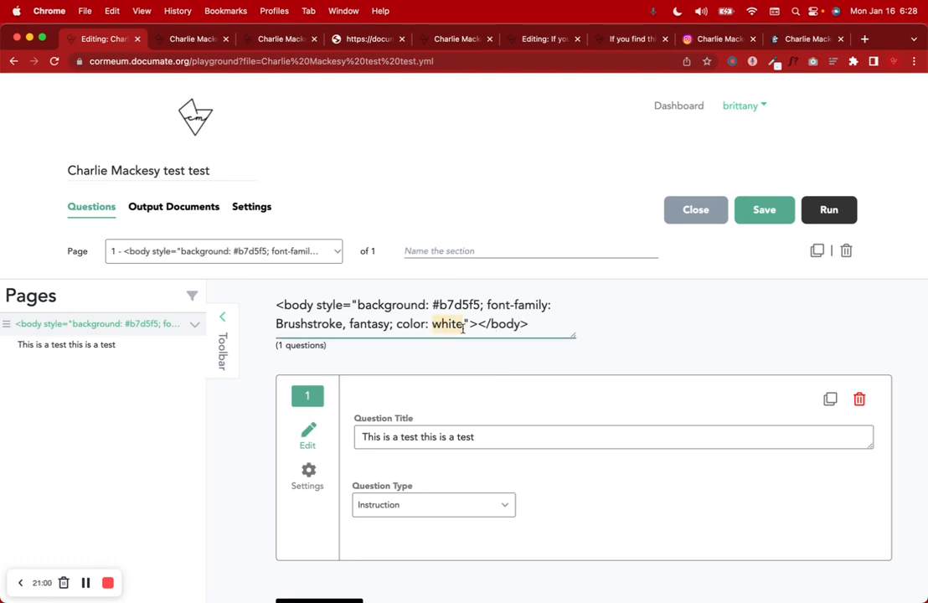
key("super+v")
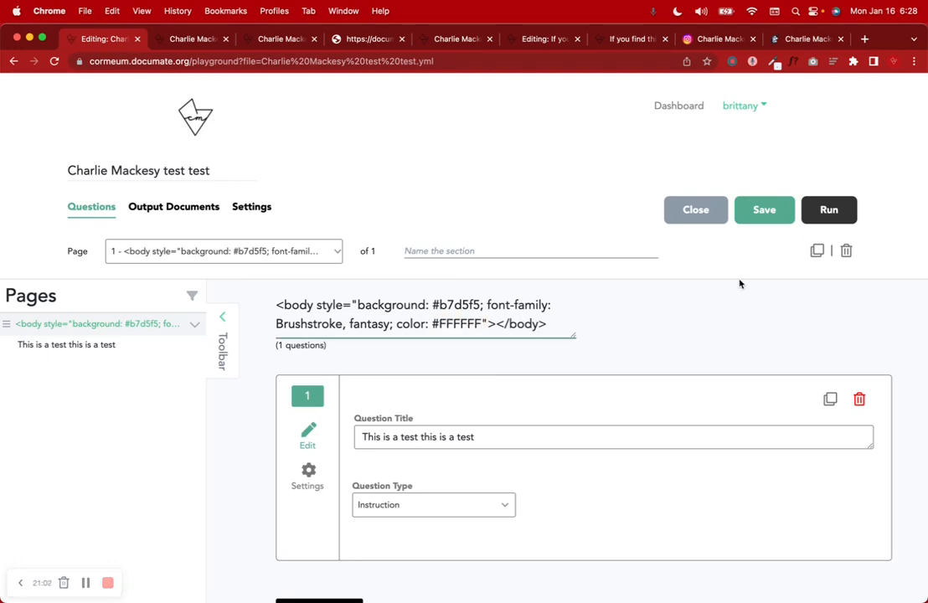
left_click(762, 211)
left_click(819, 215)
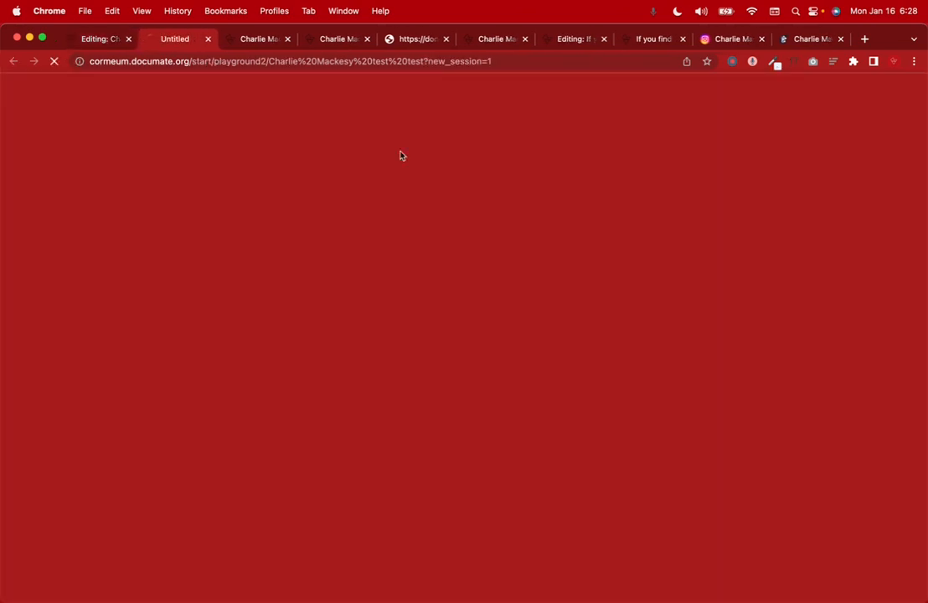
Step: Shorten the body style's text colour to #FFF, save the workflow and run it to check the test text
left_click(102, 39)
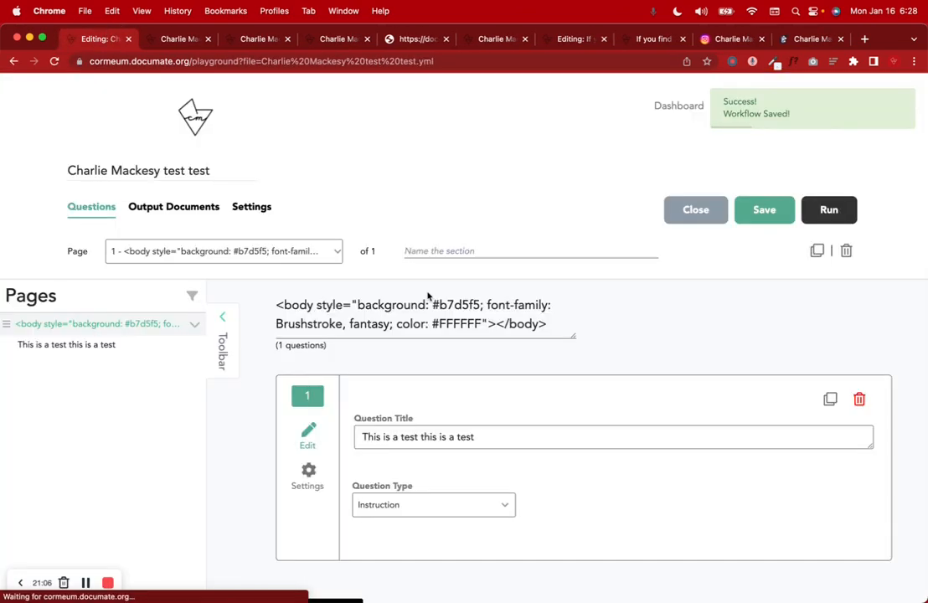
key("BackSpace")
key("BackSpace")
key("BackSpace")
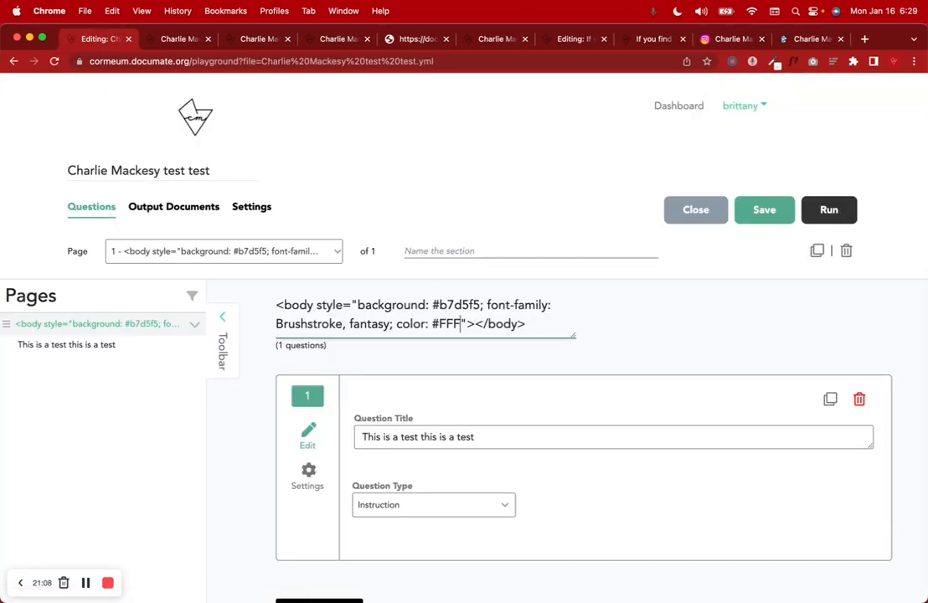
left_click(768, 212)
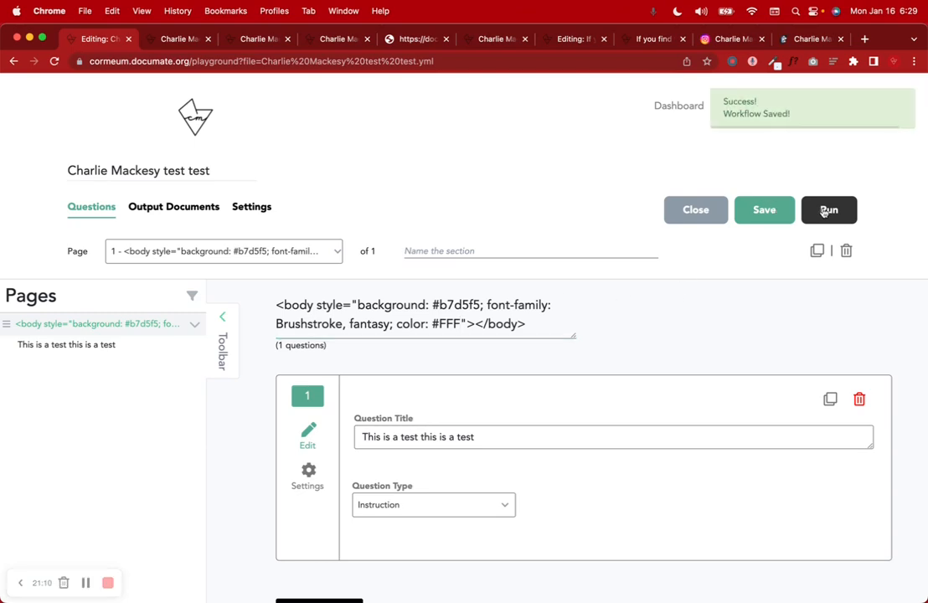
left_click(828, 211)
left_click_drag(167, 111, 293, 124)
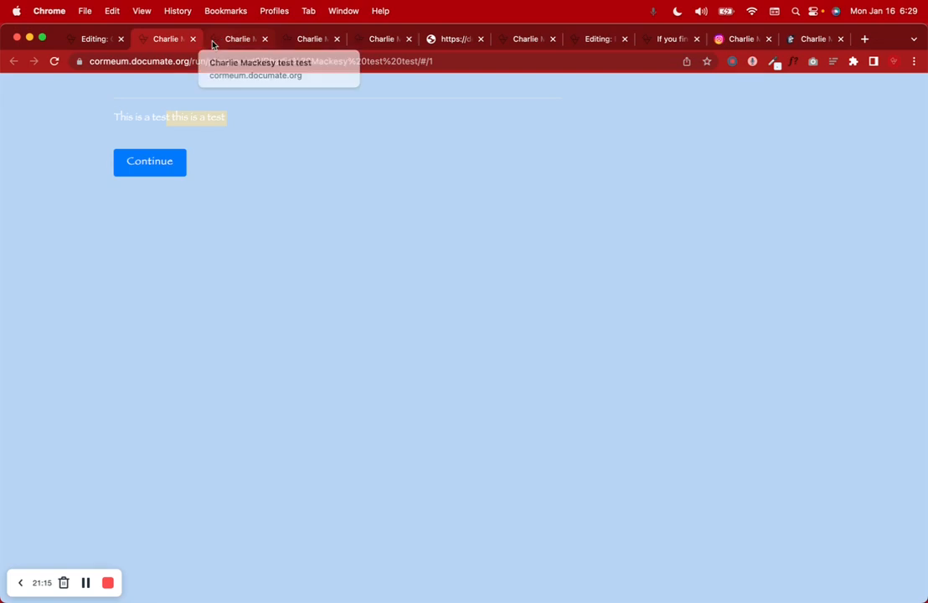
Step: Review the custom CSS address in the general settings, the running preview and the body style line in the page title
left_click(95, 38)
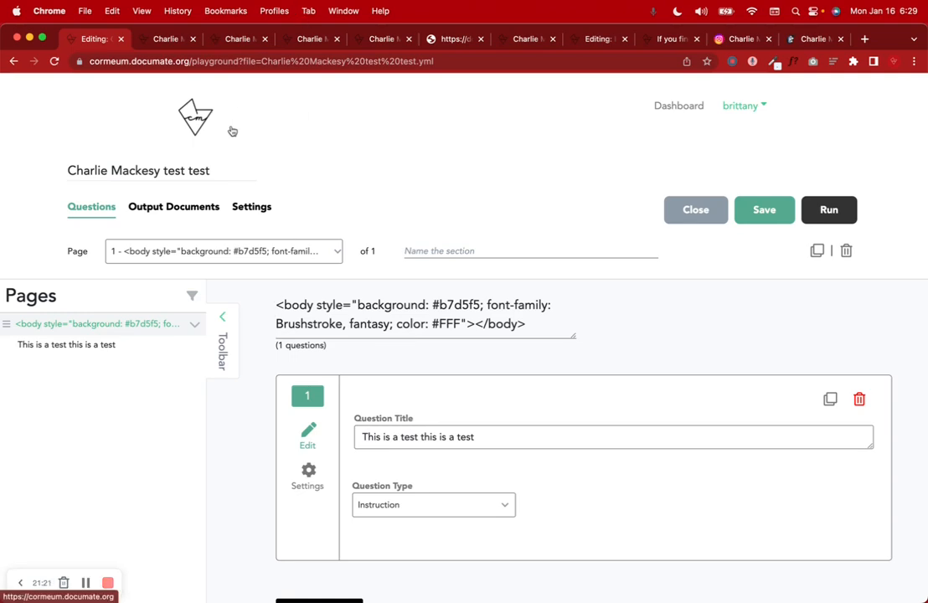
left_click(260, 211)
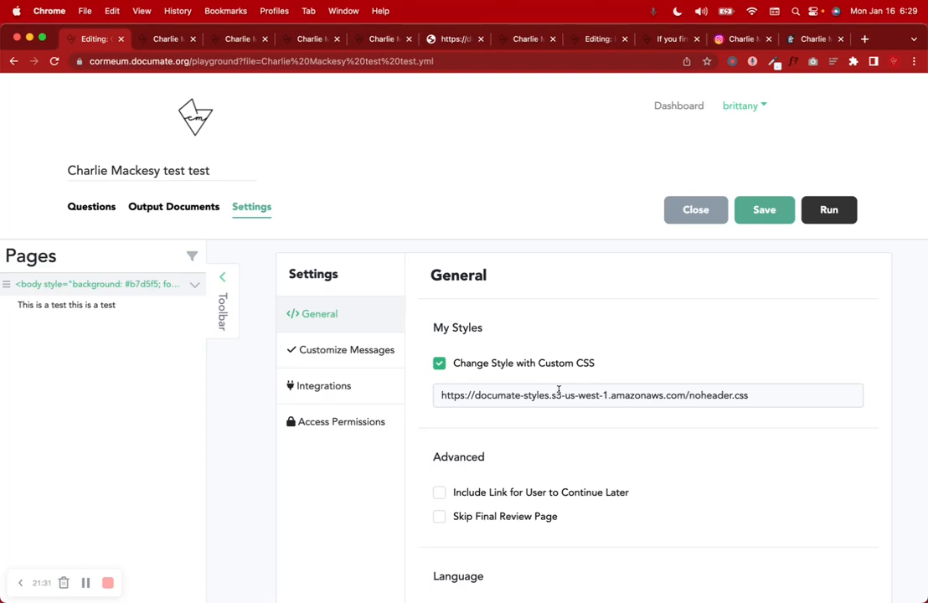
left_click(168, 49)
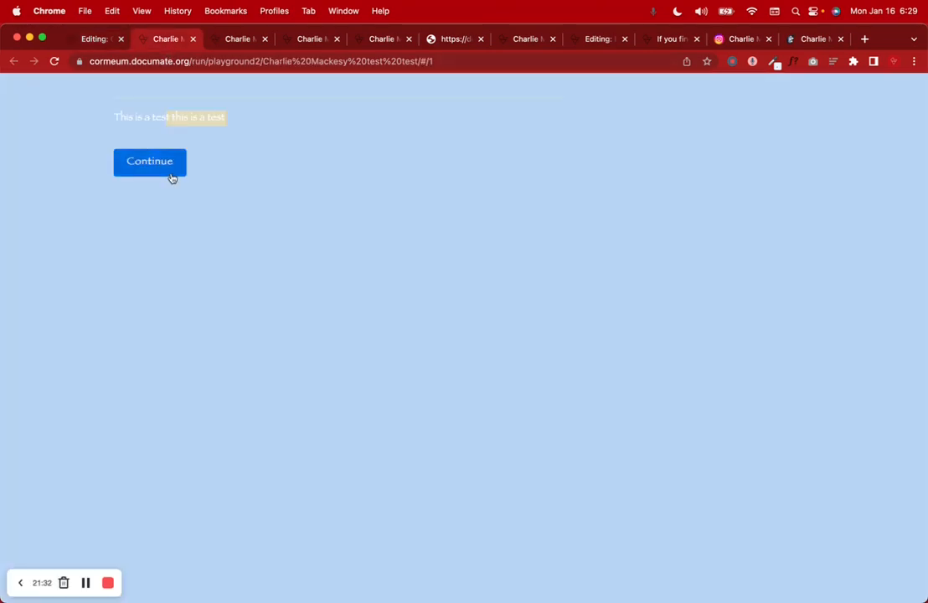
left_click(93, 42)
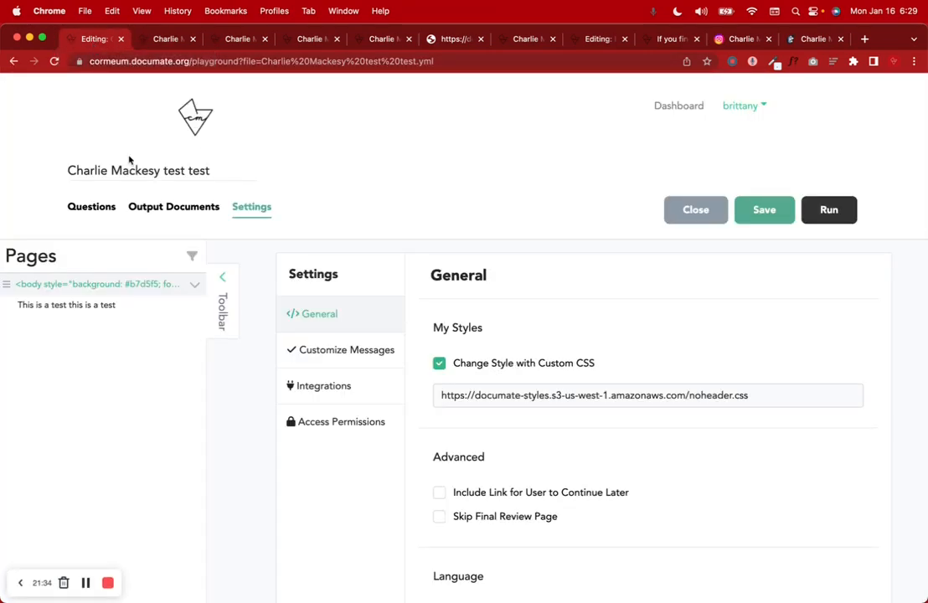
left_click(95, 208)
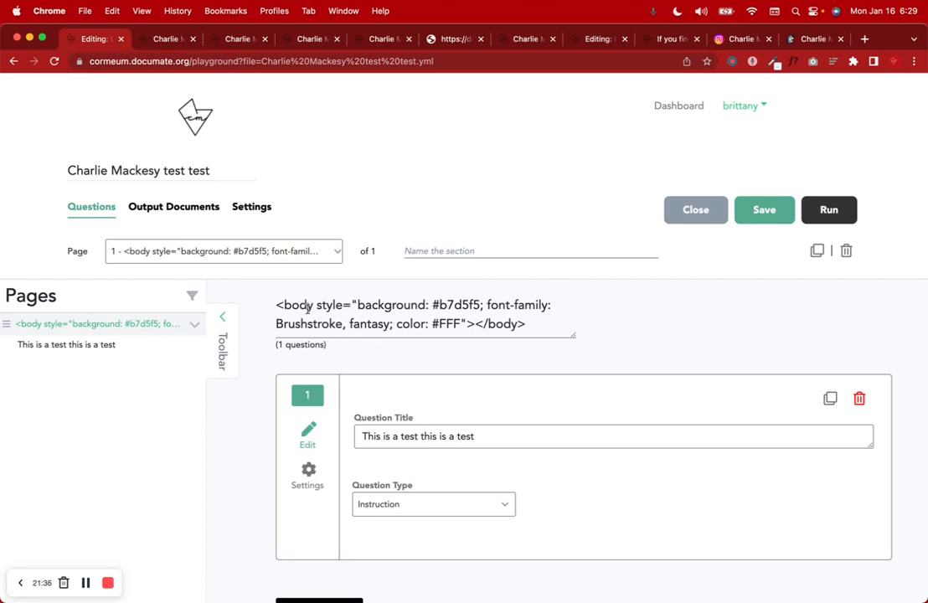
left_click_drag(276, 305, 610, 342)
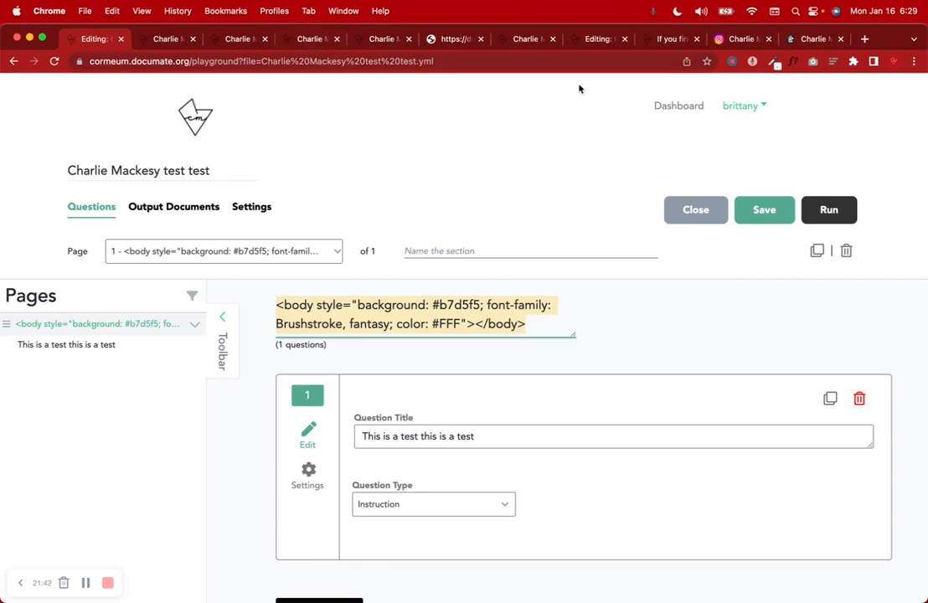
Step: View the Instagram post at the start of the running "If you find this room" workflow
left_click(654, 43)
scroll(733, 249, "up", 3)
scroll(734, 248, "up", 2)
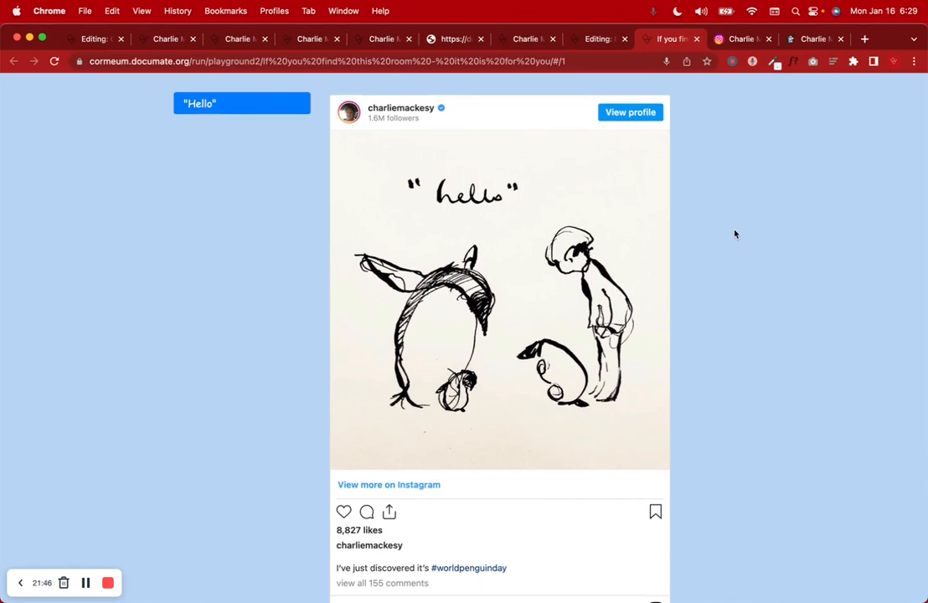
Step: Copy the embed code, with caption included, of the Instagram post "Imagine how we would be if we were less afraid"
left_click(737, 42)
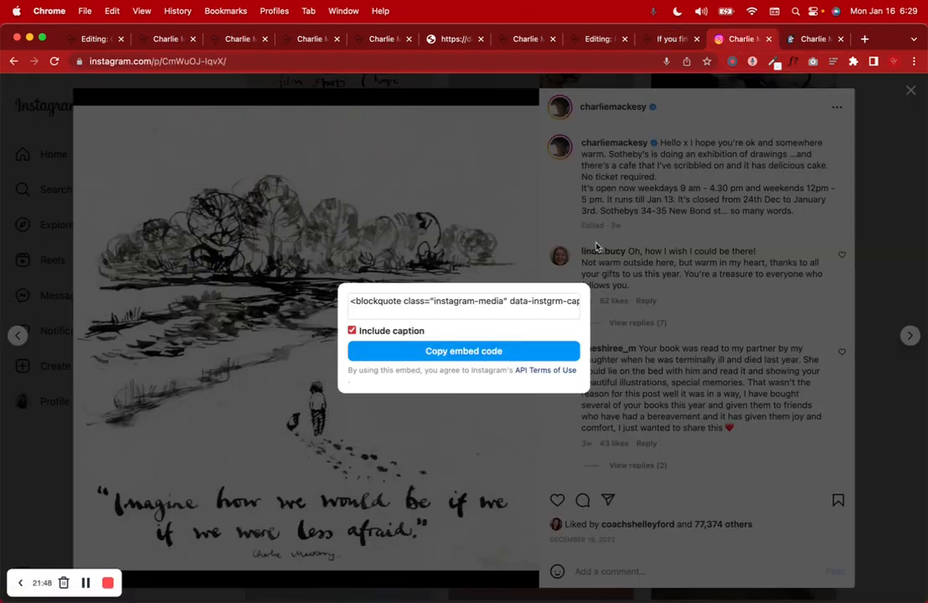
left_click(822, 104)
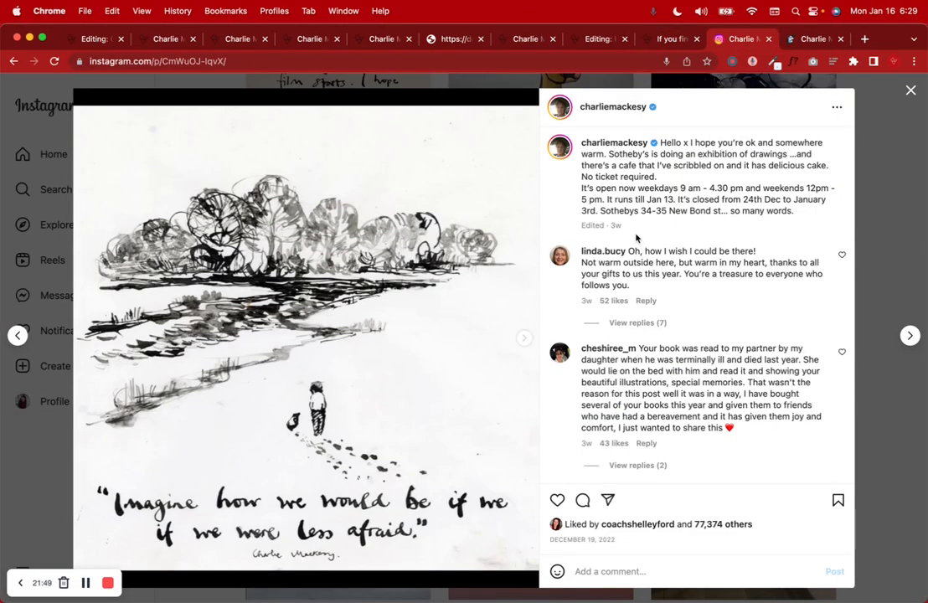
left_click(838, 108)
left_click(479, 397)
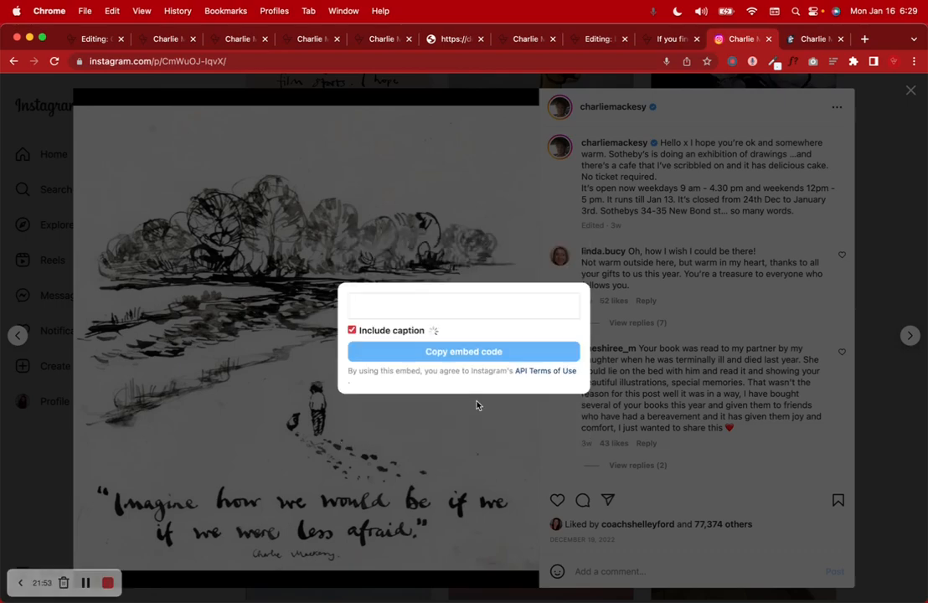
left_click(468, 363)
Step: Paste the copied Instagram embed code after the closing body tag in the test workflow's page title and save the workflow
left_click(155, 41)
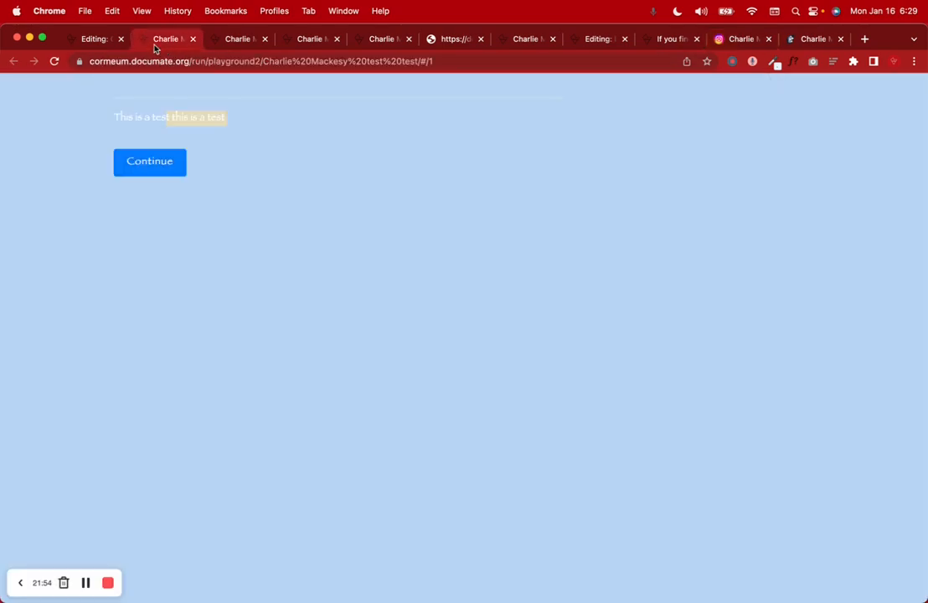
left_click(100, 42)
scroll(391, 364, "down", 3)
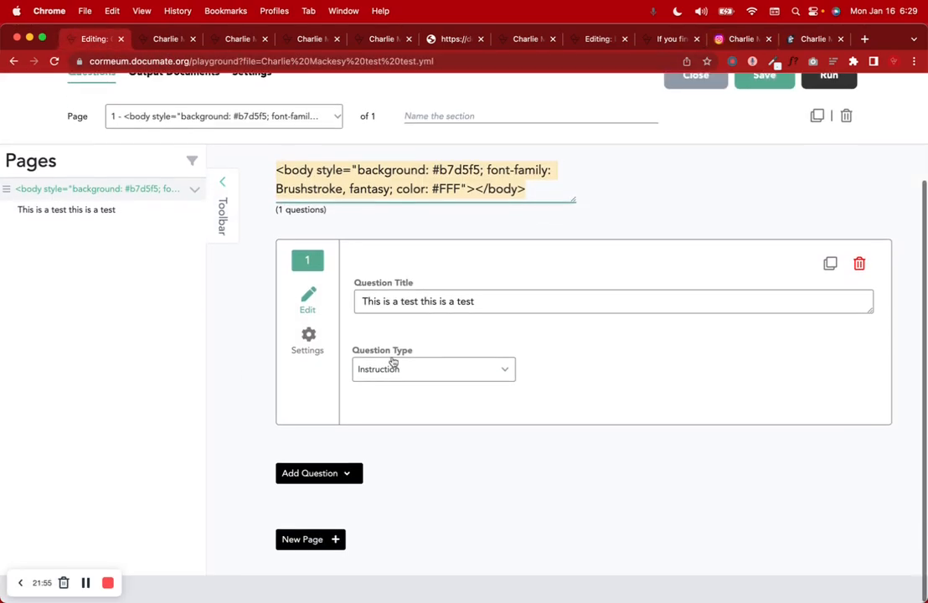
left_click(450, 304)
double_click(393, 172)
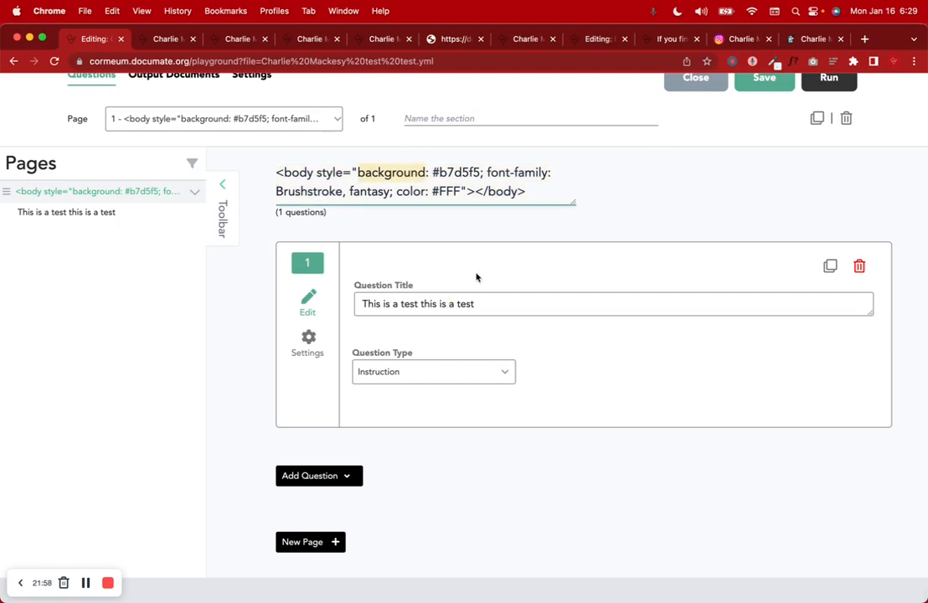
left_click(527, 183)
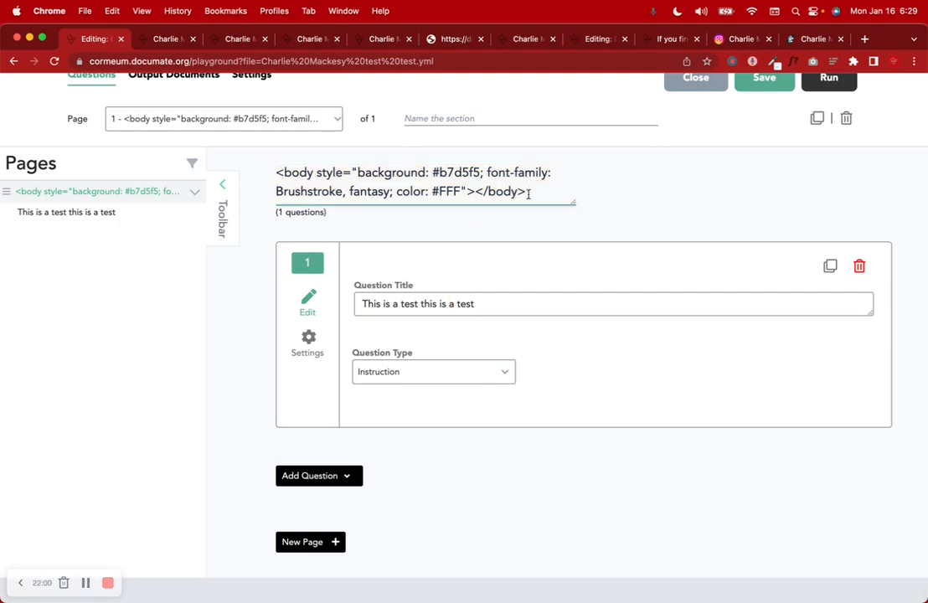
key("super+v")
scroll(522, 281, "down", 15)
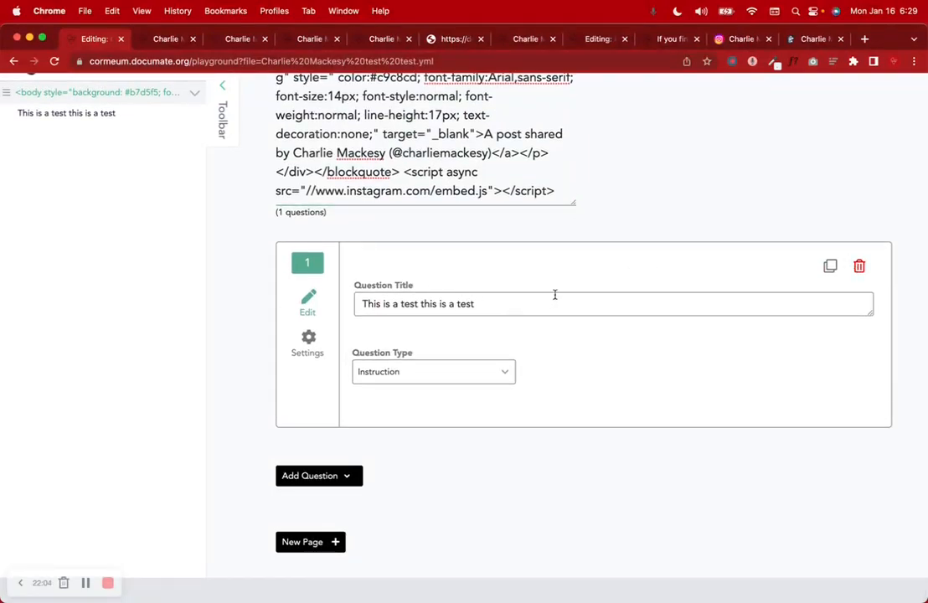
scroll(648, 375, "up", 15)
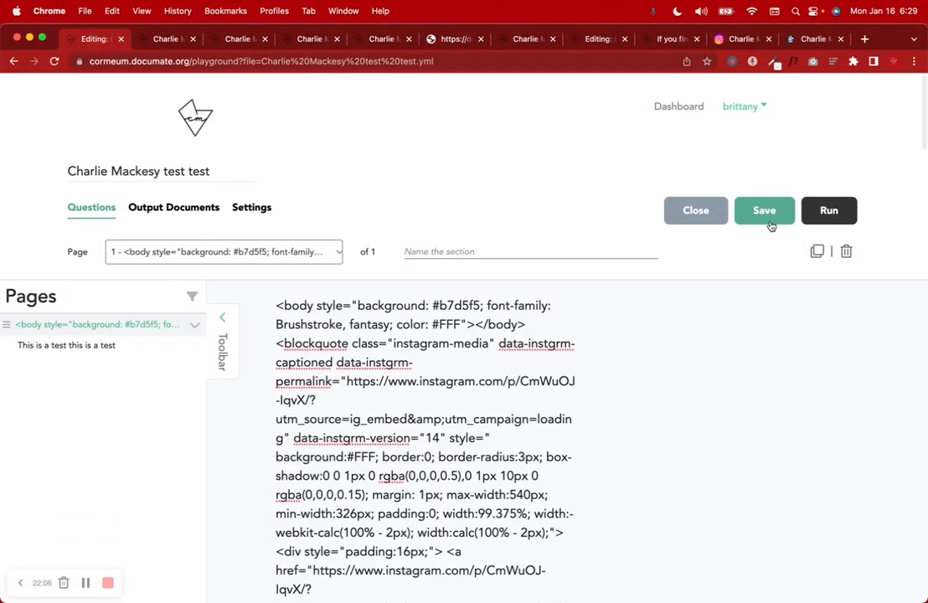
Step: Reload the running test workflow and examine the embedded post and the styled test text below it
left_click(167, 39)
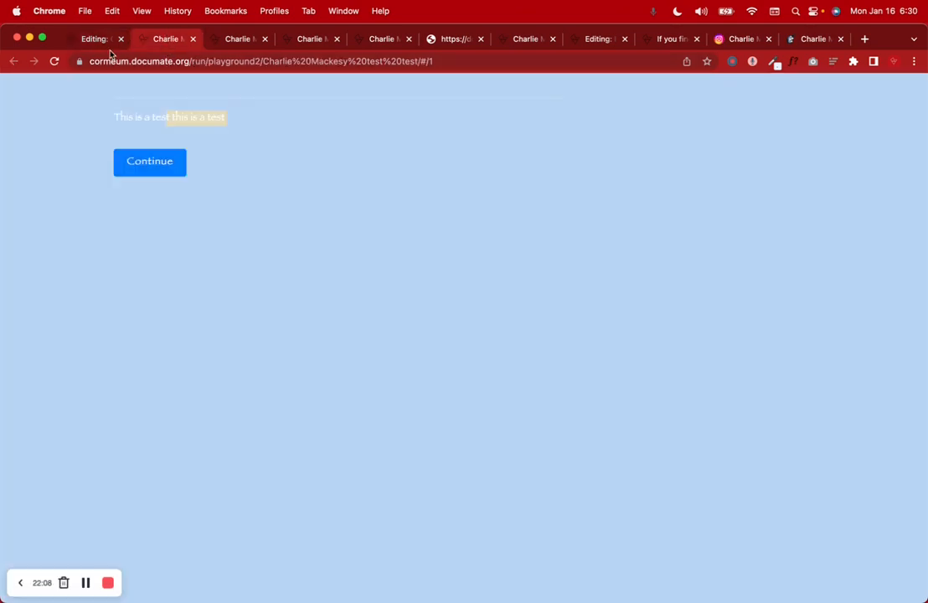
left_click(55, 61)
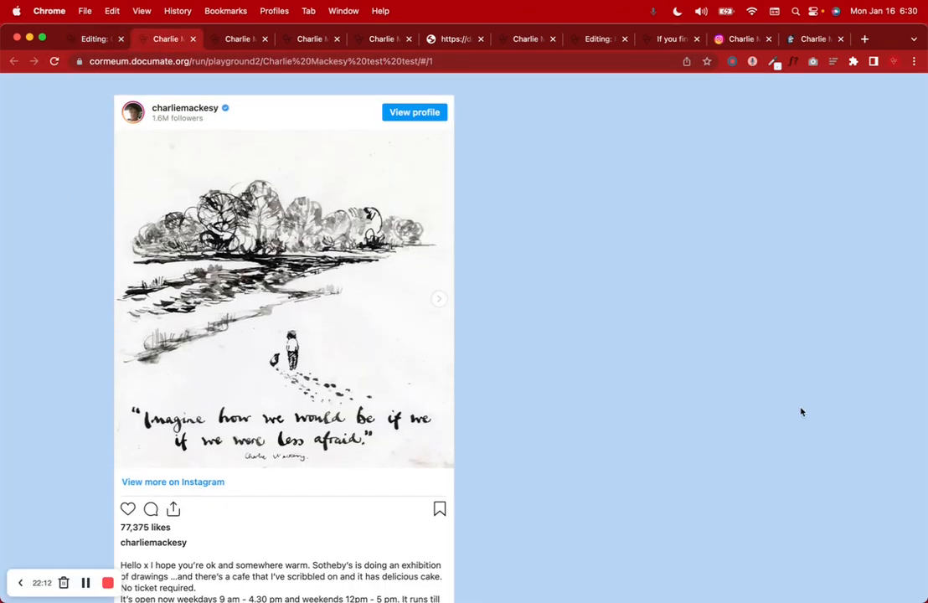
scroll(592, 412, "down", 5)
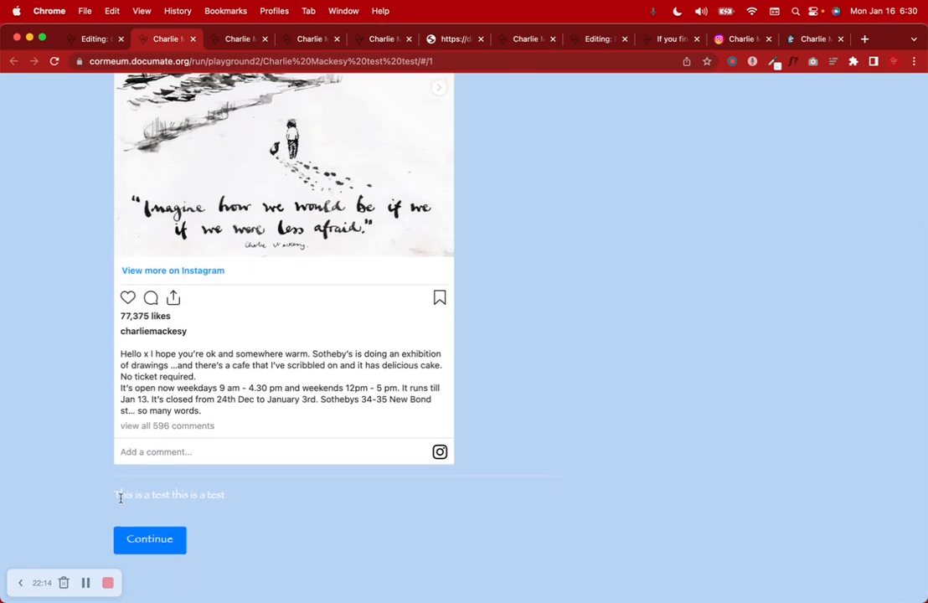
left_click_drag(121, 498, 273, 501)
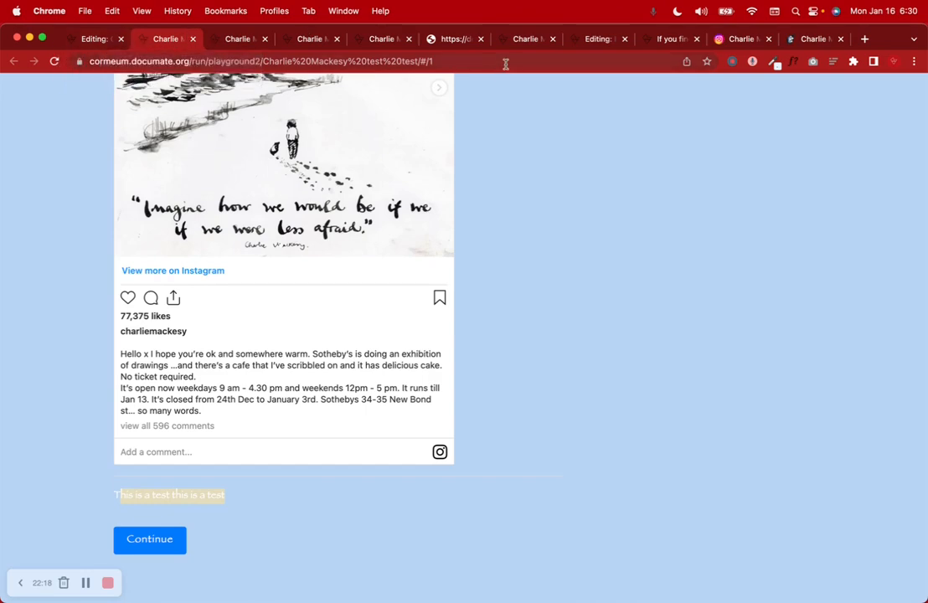
Step: Check the section label in the "If you find this room" preview, name the test workflow's section "Hello" and save
left_click(664, 42)
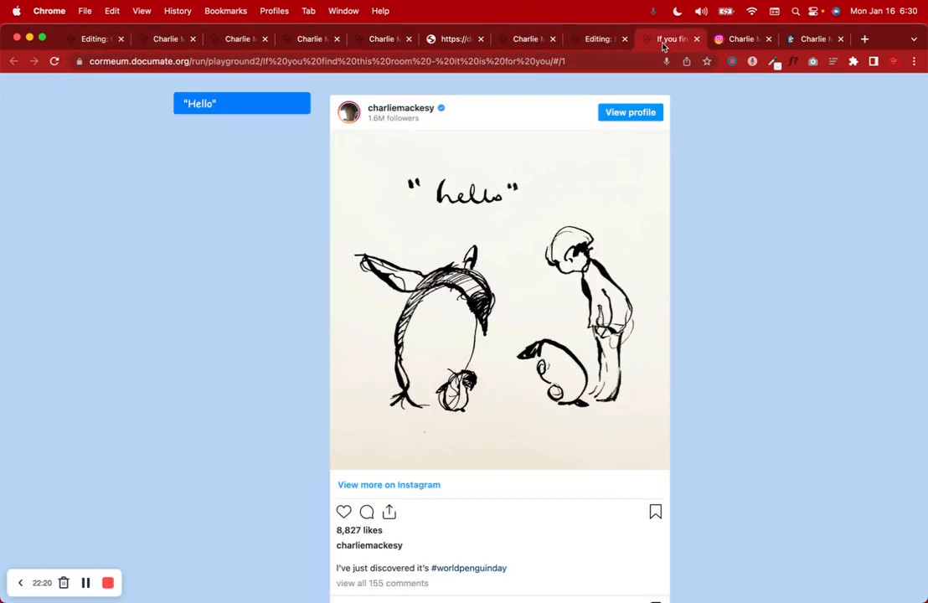
left_click(98, 40)
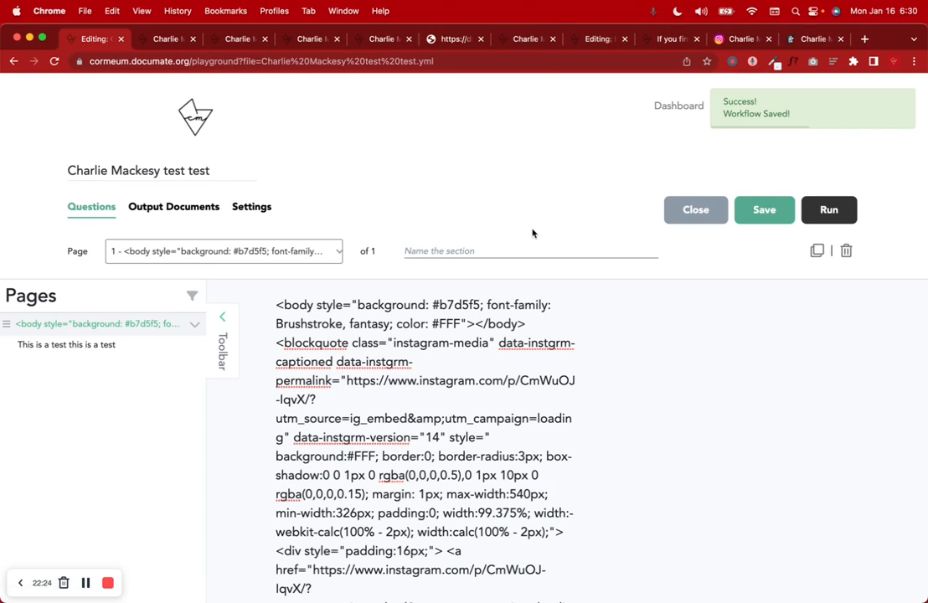
left_click(428, 251)
type("Hello")
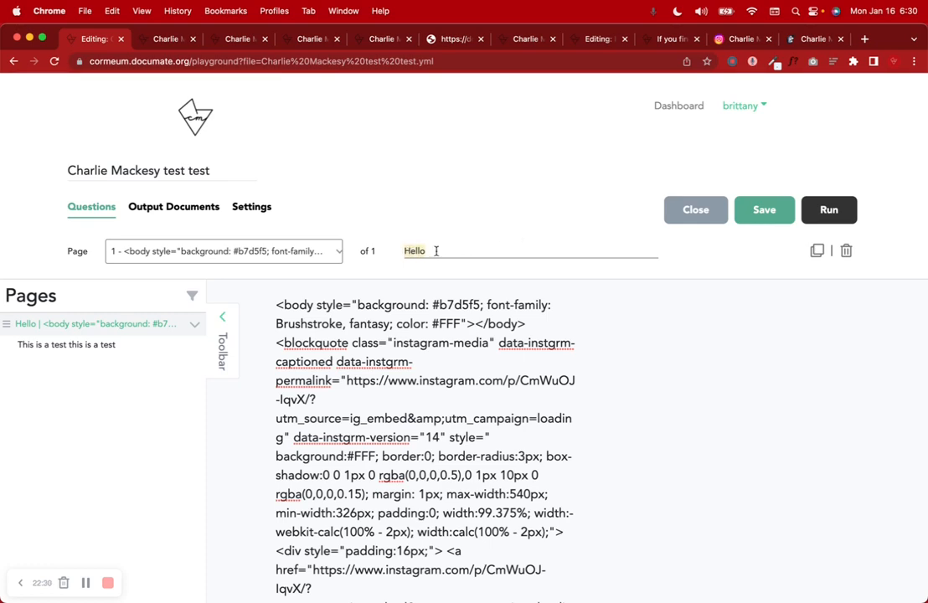
left_click(762, 216)
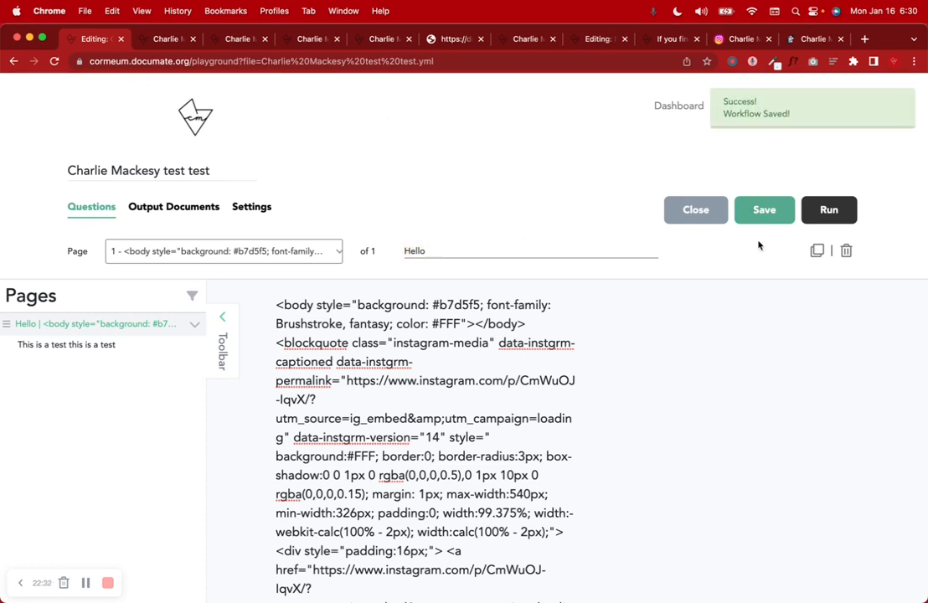
Step: Run the test workflow and compare its section label and page layout with the "If you find this room" workflow
left_click(820, 209)
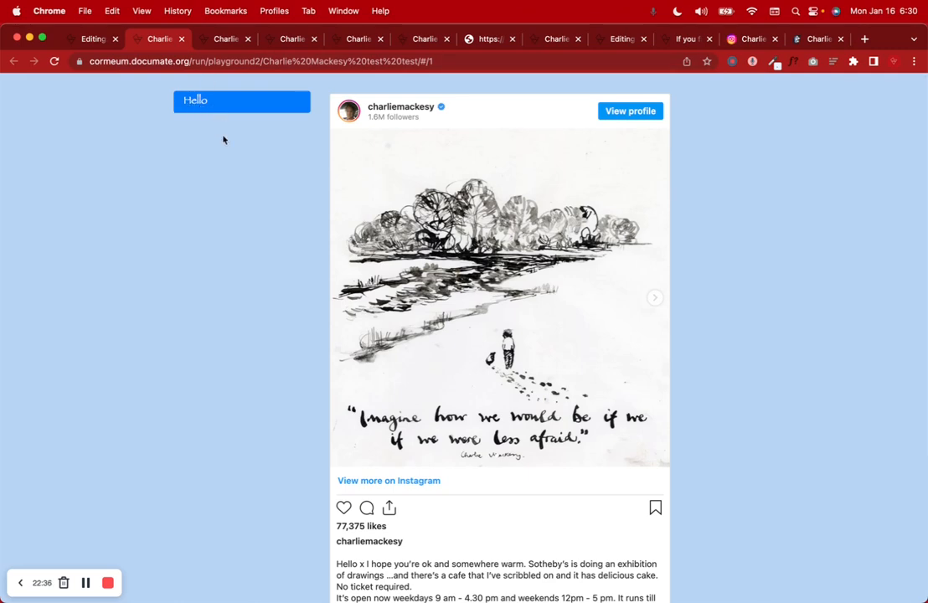
scroll(766, 319, "down", 5)
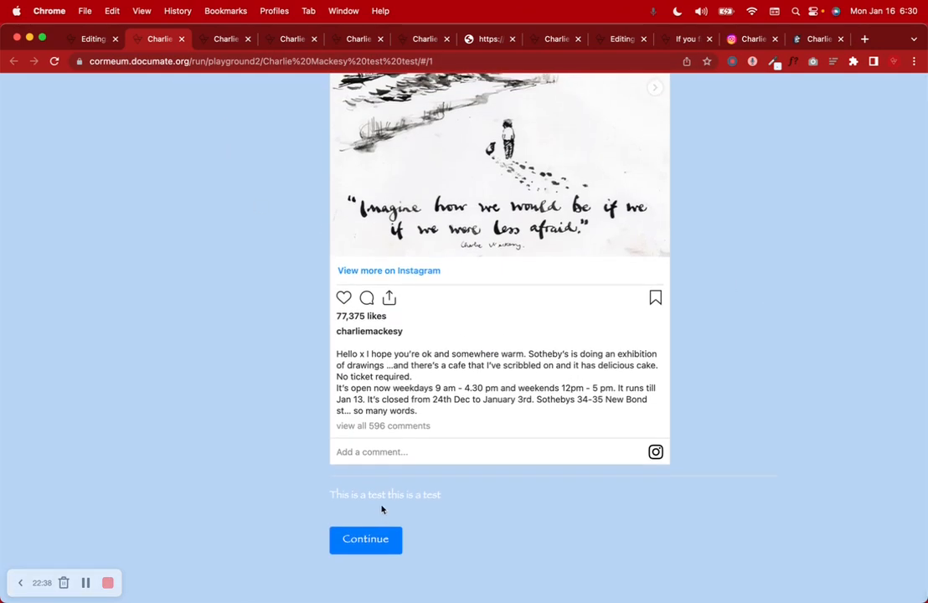
left_click(681, 39)
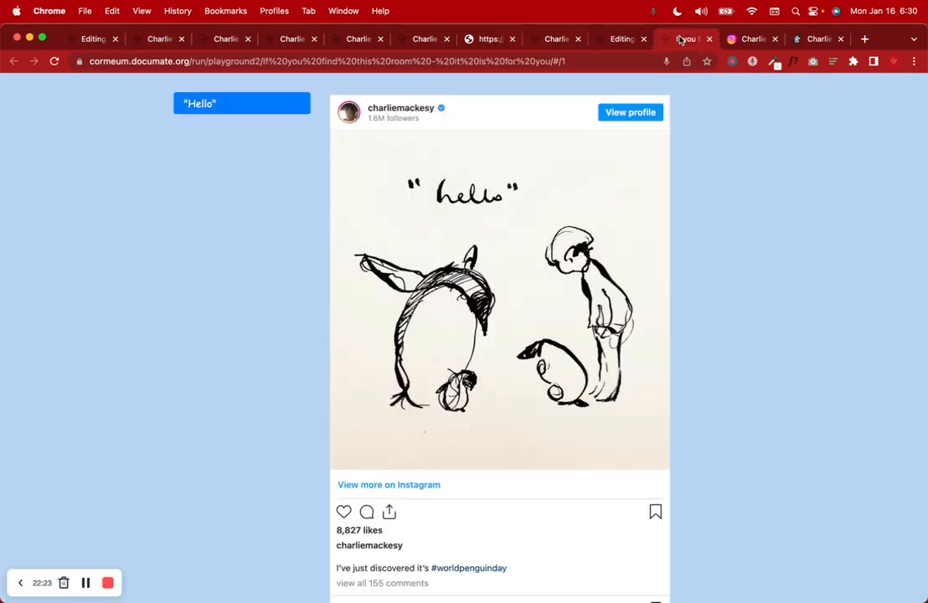
Step: Open the embedded post on Instagram from the "If you find this room" preview, and close the Instagram and Charlie Mackesy website tabs
scroll(762, 239, "down", 1)
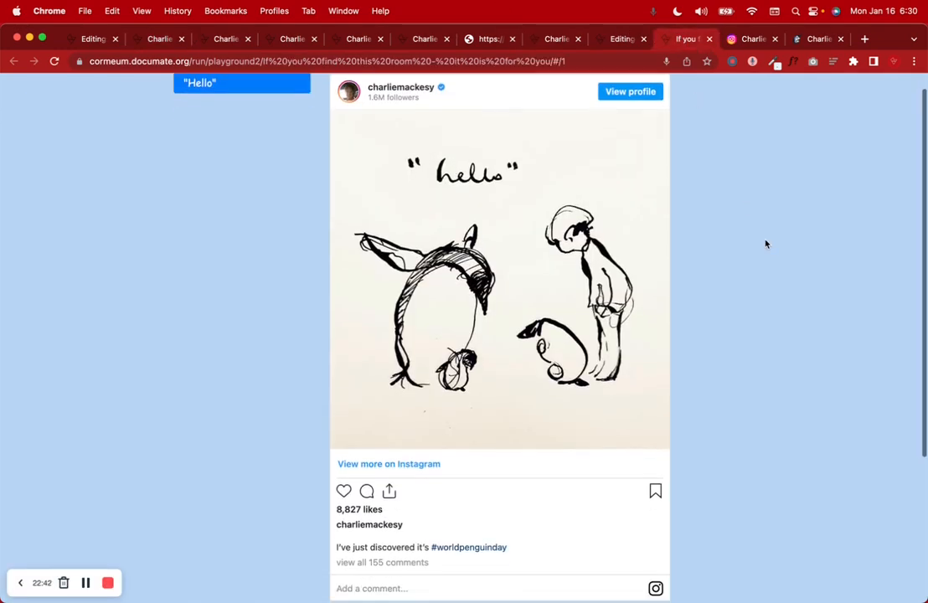
left_click(533, 249)
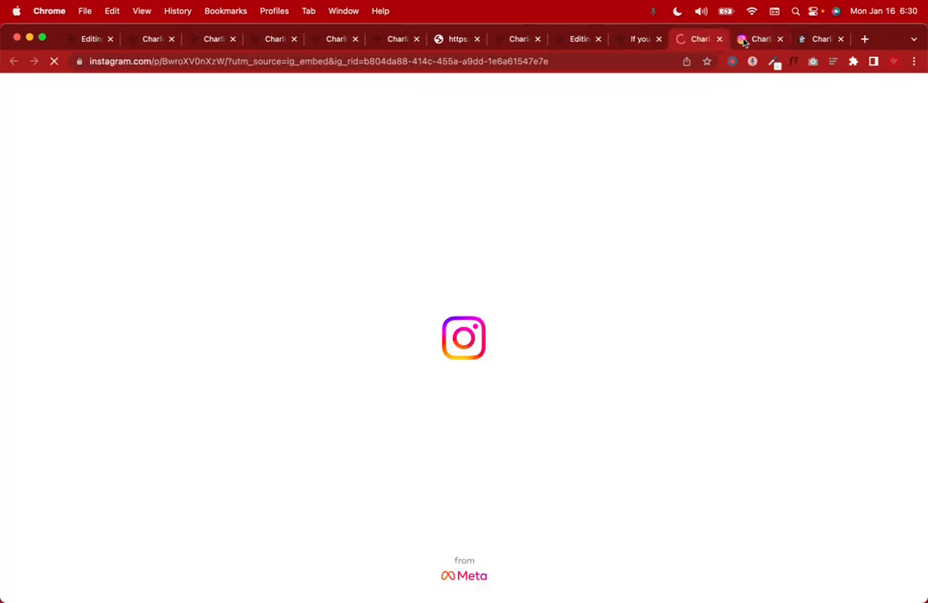
left_click(720, 39)
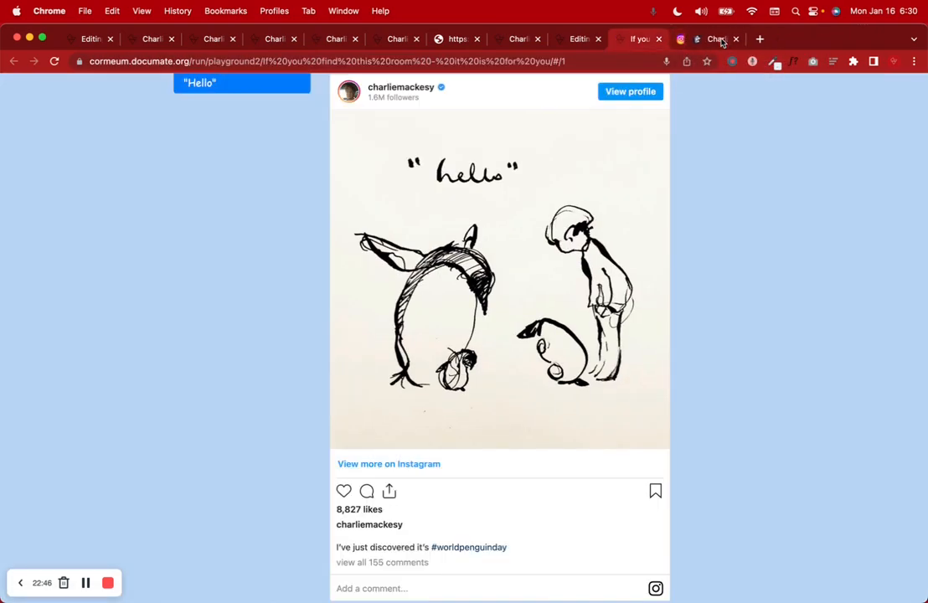
left_click(721, 39)
Step: Examine the welcome text and its hyperlinks below the embedded post in the "If you find this room" preview
scroll(741, 356, "down", 5)
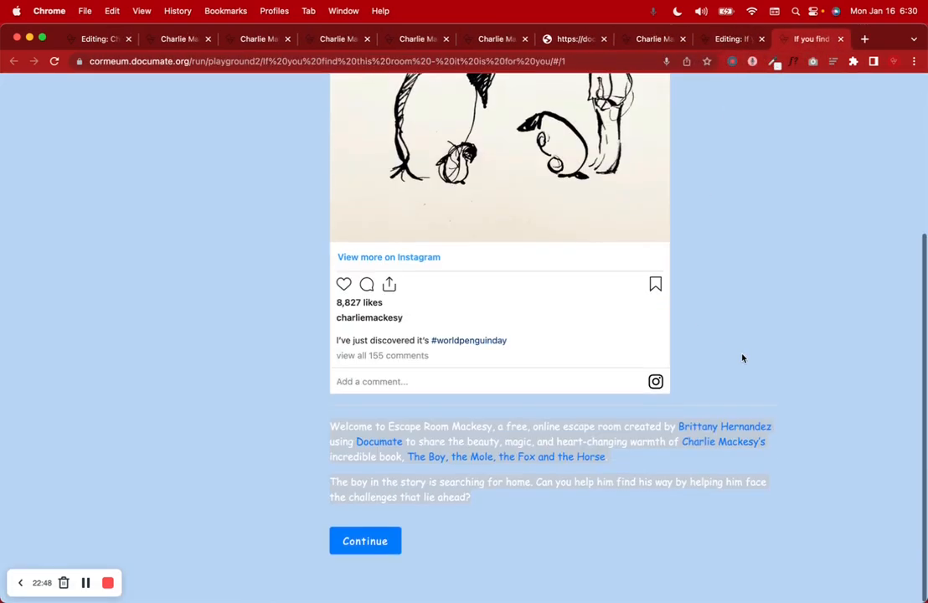
left_click(742, 359)
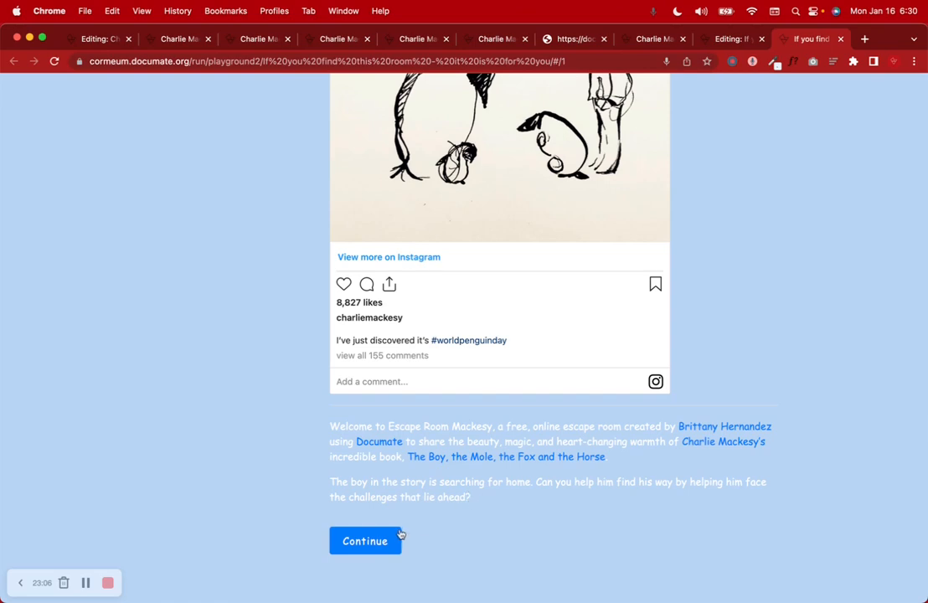
left_click_drag(651, 430, 831, 435)
left_click(831, 435)
Step: Wrap the test workflow's question title as a Markdown link, "[This is a test this is a test]()", leaving the link target empty
left_click(105, 42)
scroll(437, 369, "down", 20)
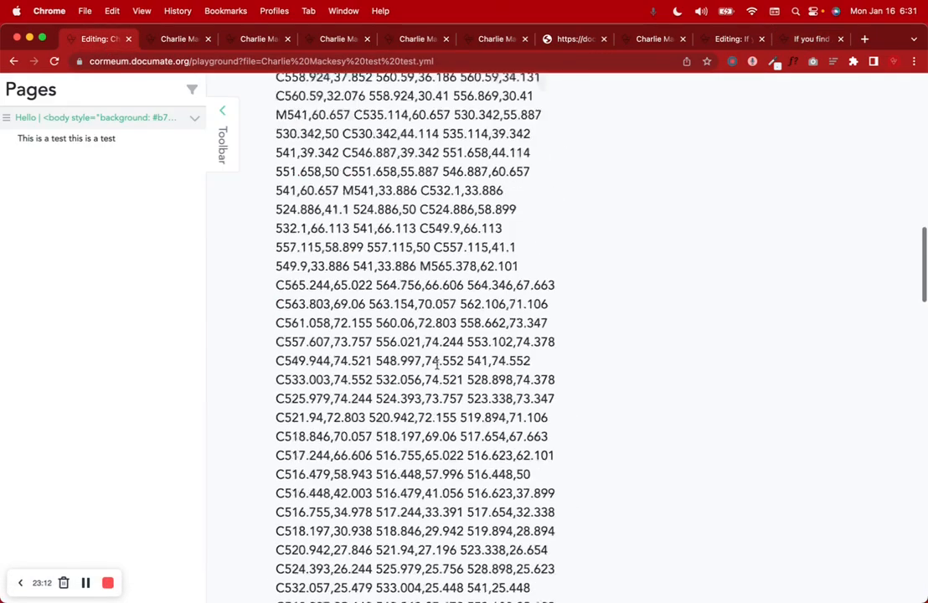
triple_click(395, 309)
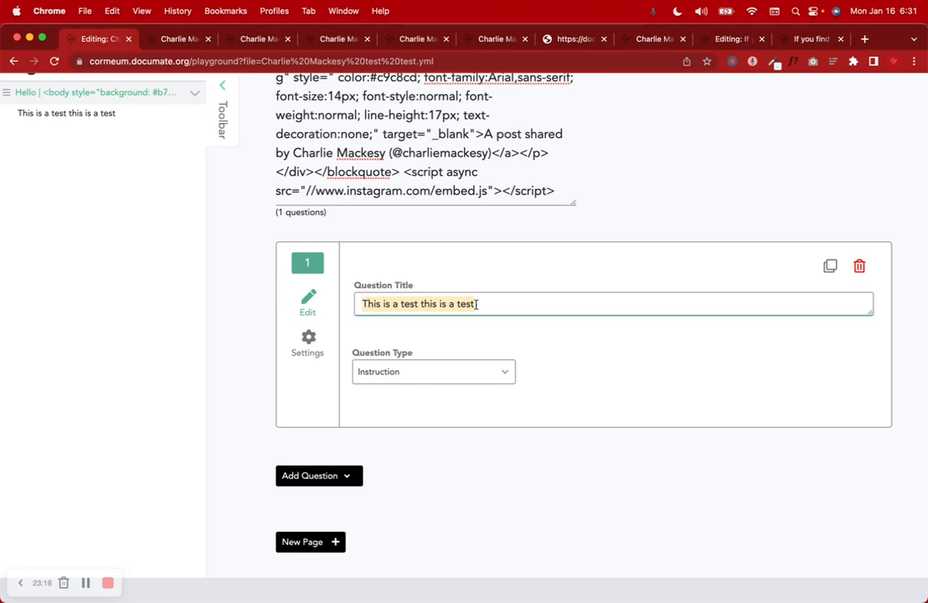
key("Left")
type("[")
left_click(542, 298)
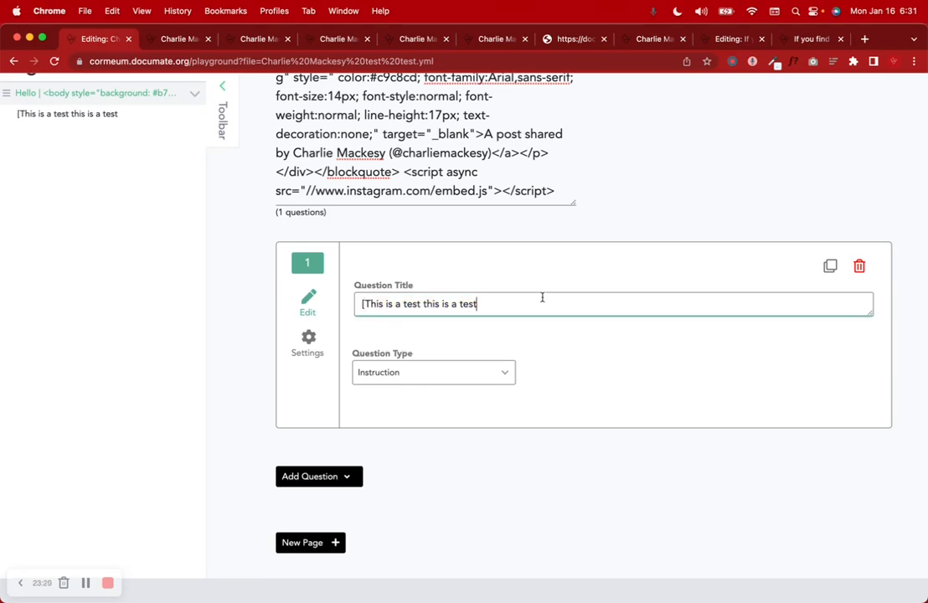
type("]")
type("\\")
left_click(809, 40)
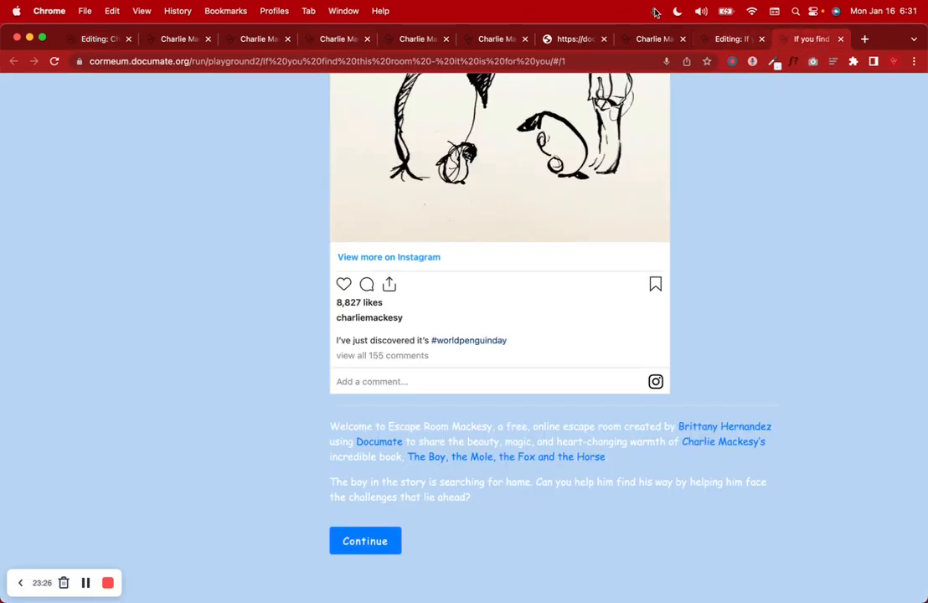
left_click(177, 11)
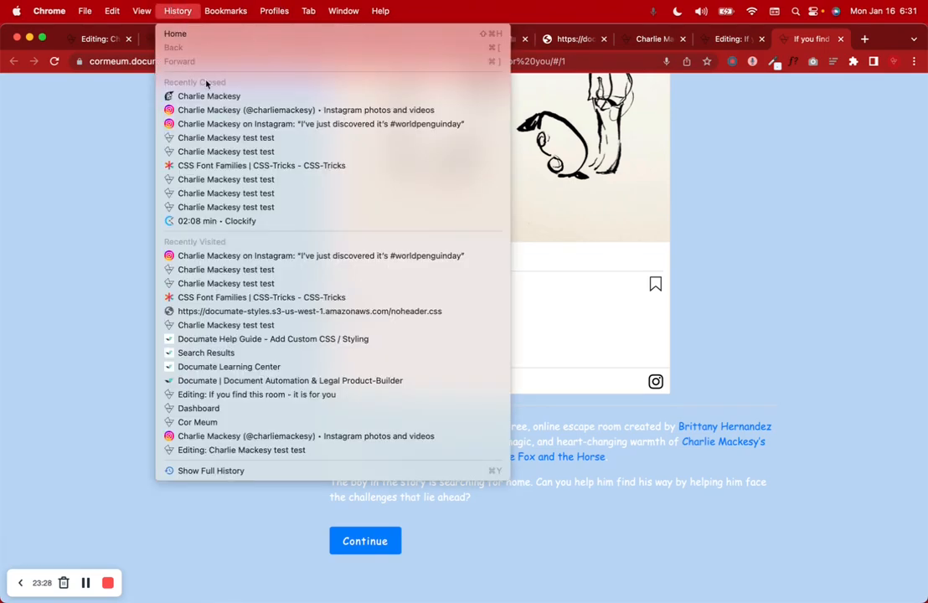
left_click(201, 93)
left_click(450, 58)
key("super+c")
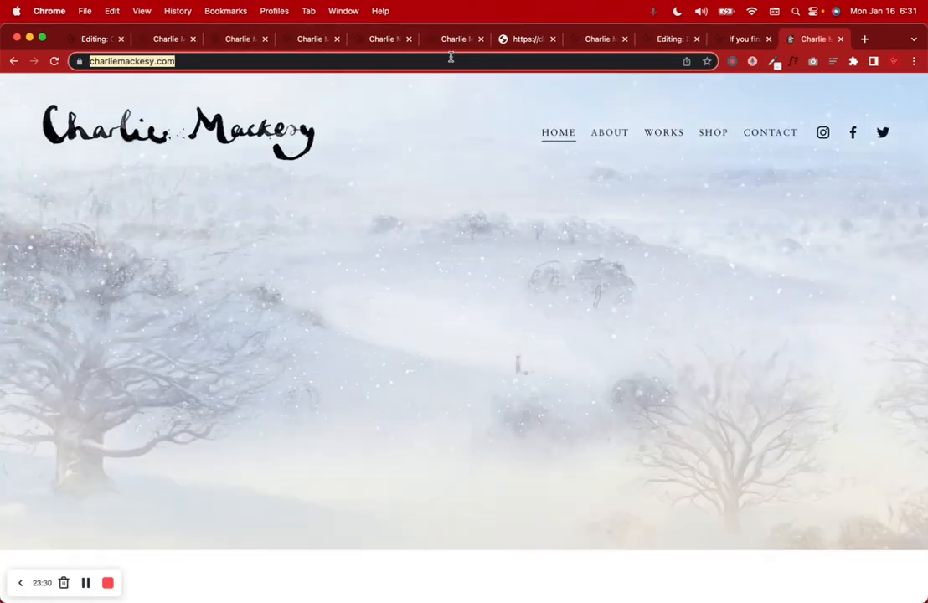
left_click(92, 39)
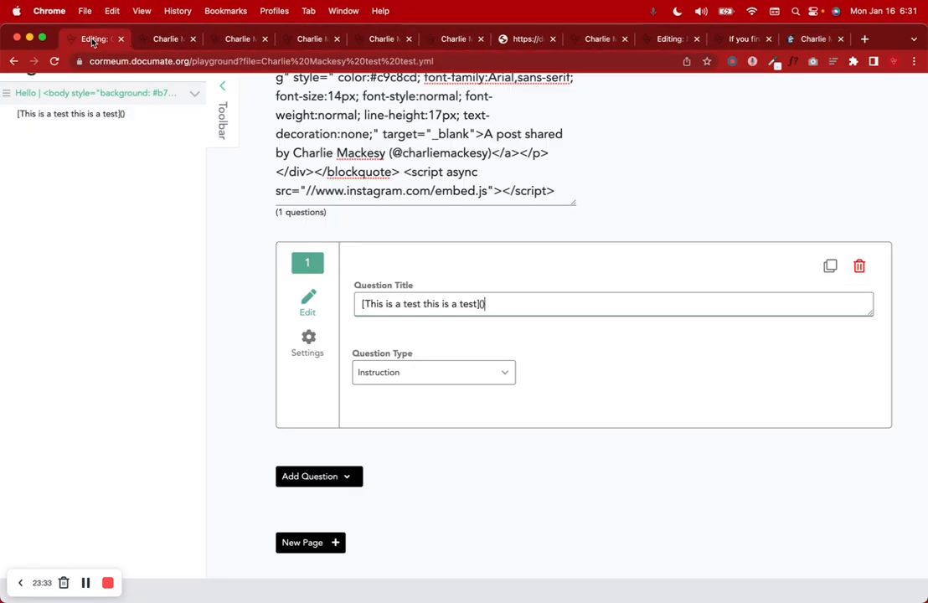
key("super+v")
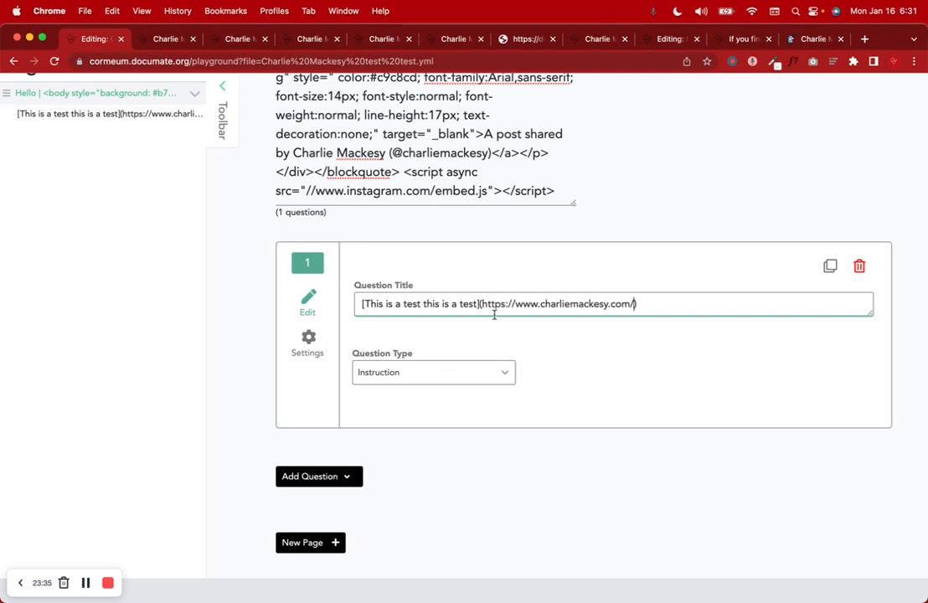
scroll(617, 332, "up", 20)
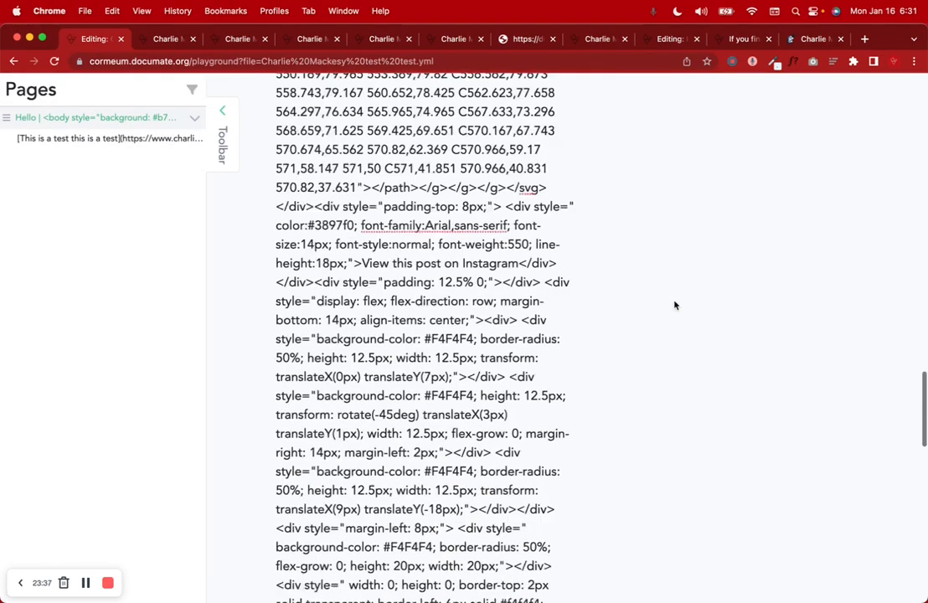
left_click(763, 217)
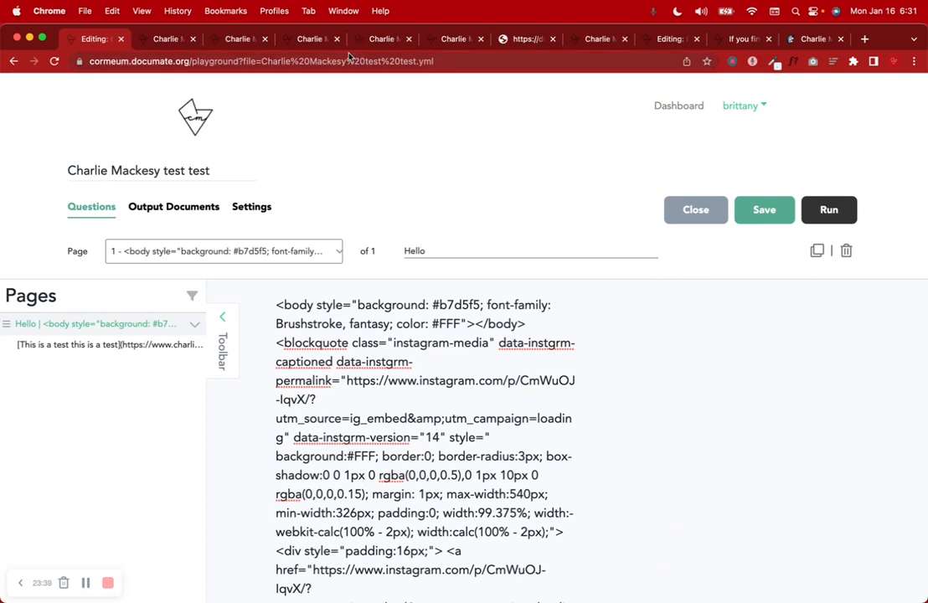
Step: Close the outdated previews of the test workflow and the stylesheet page
left_click(147, 37)
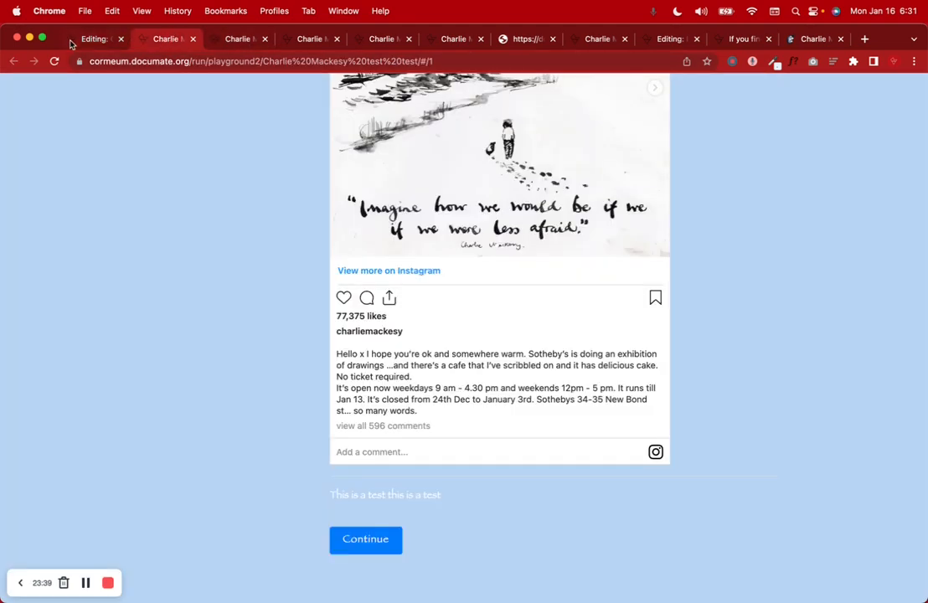
left_click(192, 39)
left_click(192, 40)
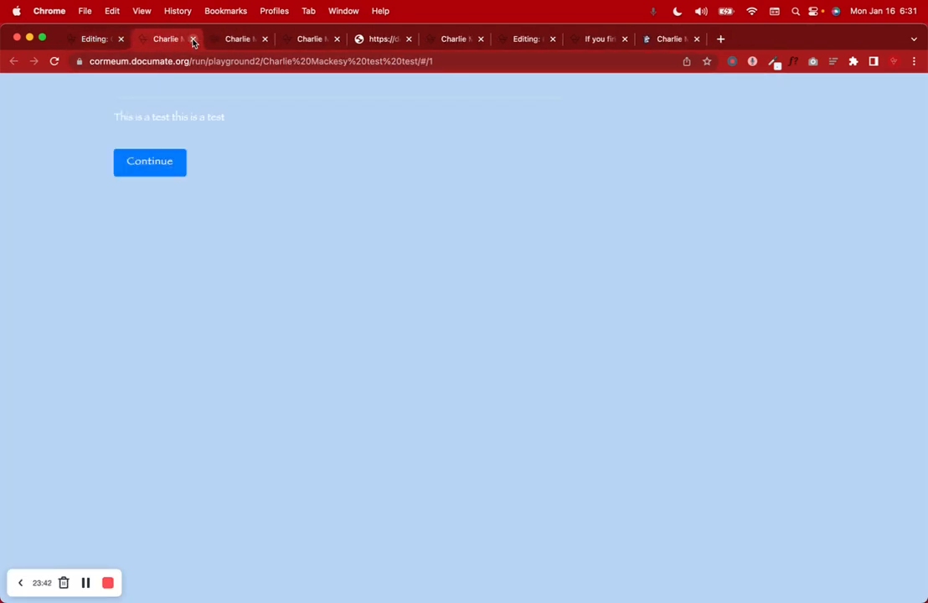
left_click(192, 40)
left_click(193, 39)
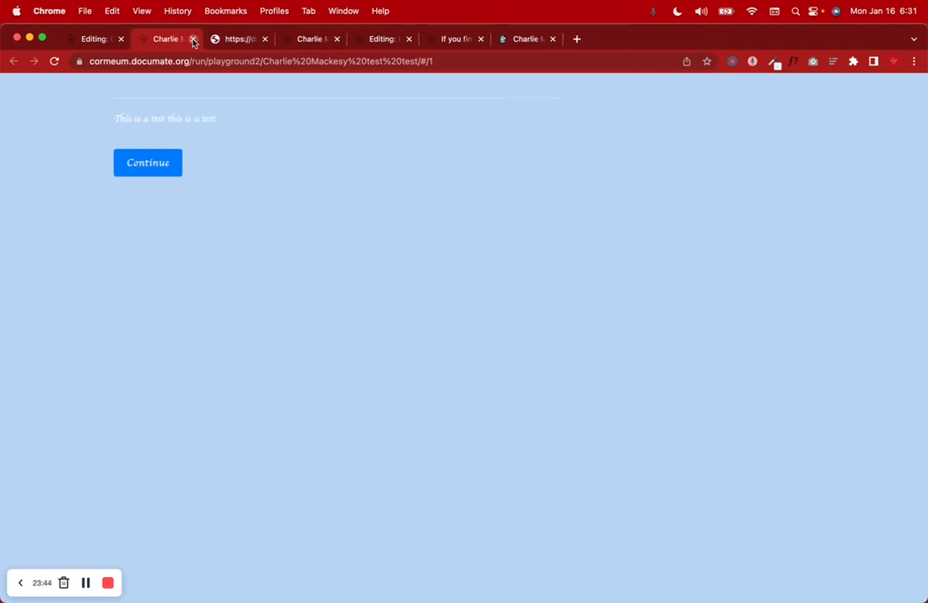
left_click(192, 39)
left_click(193, 40)
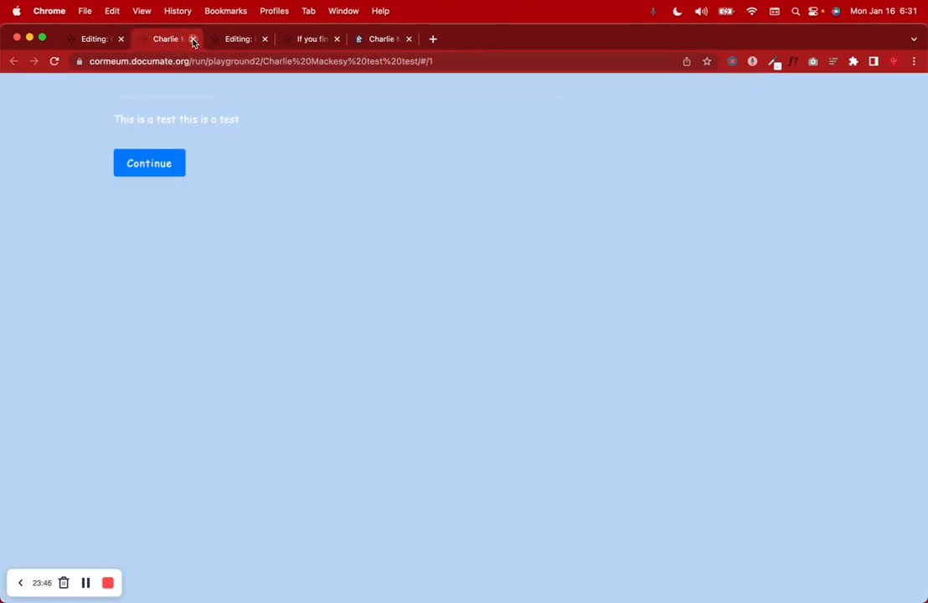
left_click(193, 39)
Step: Run the test workflow and follow the linked test text to check that it opens the Charlie Mackesy website
left_click(96, 39)
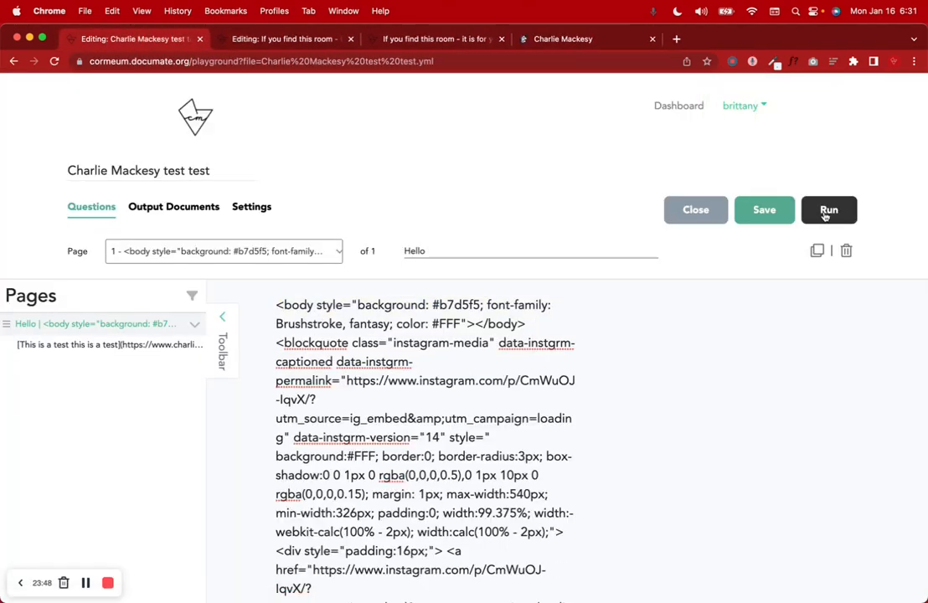
left_click(826, 210)
scroll(619, 454, "down", 5)
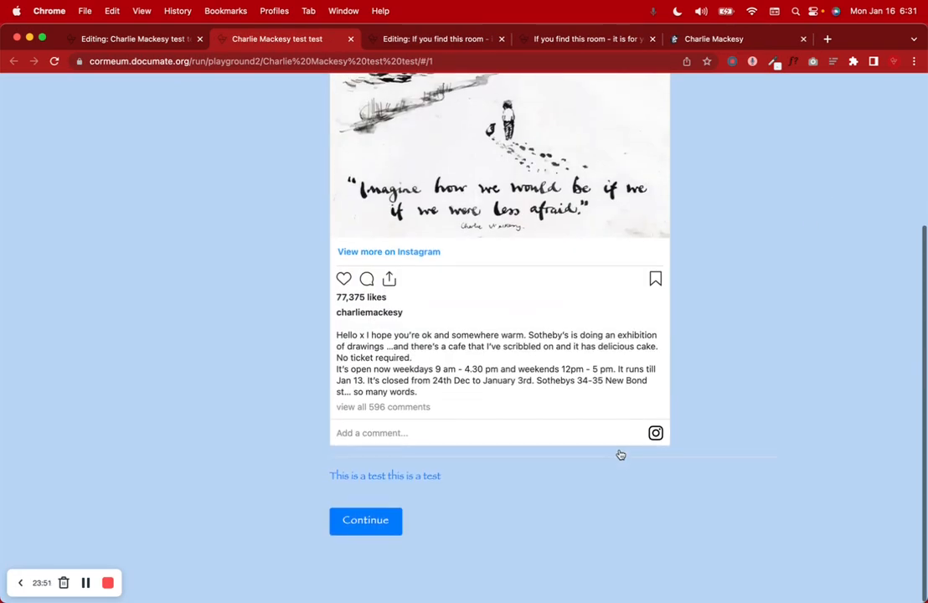
left_click(368, 493)
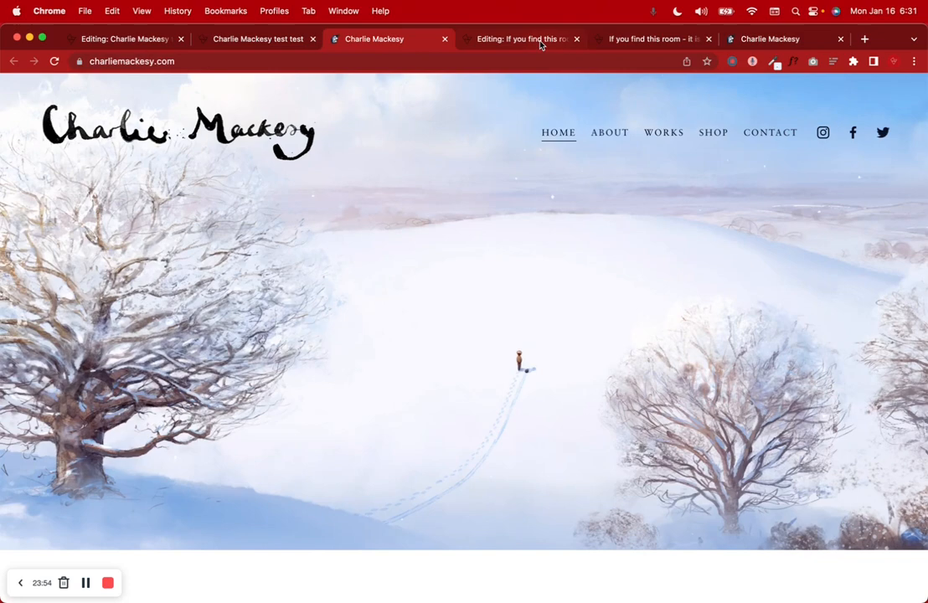
Step: Return to the "If you find this room" preview and review its embedded post and linked welcome text
left_click(538, 42)
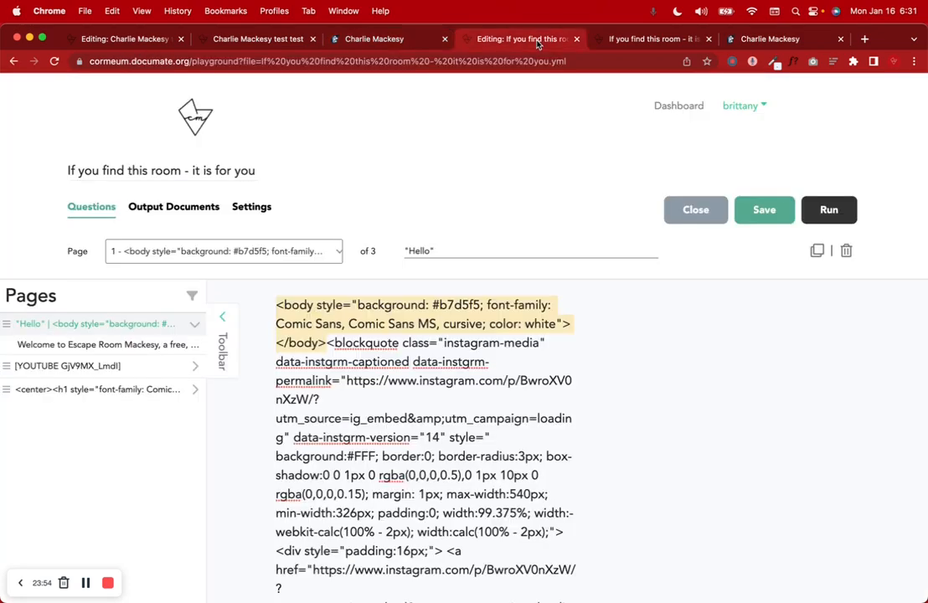
left_click(613, 39)
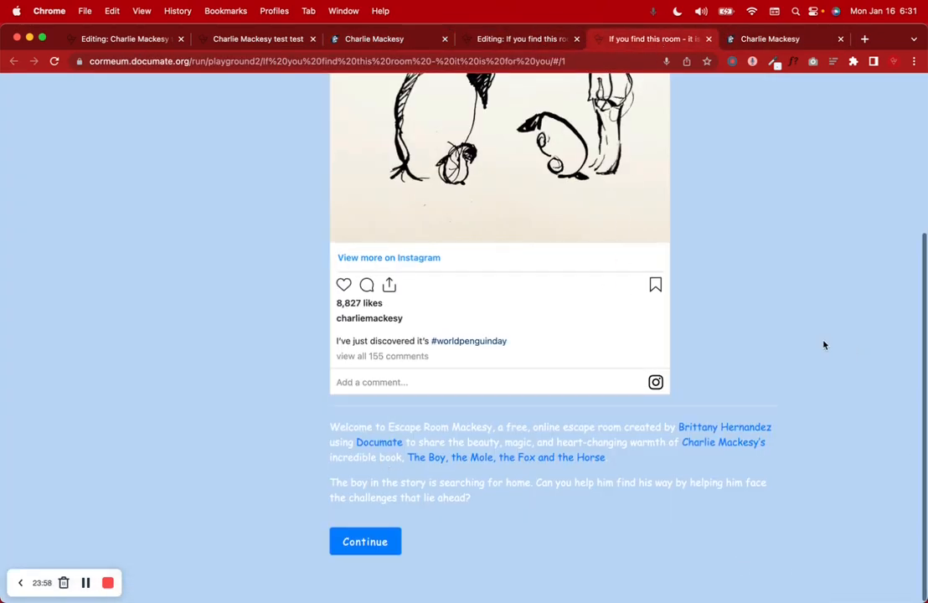
scroll(824, 343, "up", 3)
scroll(823, 344, "down", 3)
scroll(823, 344, "up", 1)
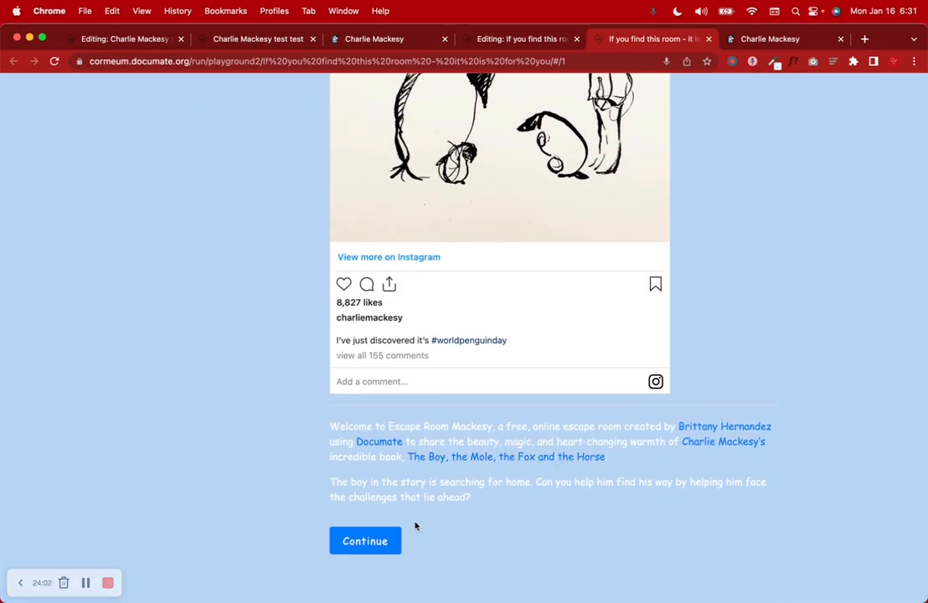
scroll(442, 524, "up", 3)
scroll(442, 524, "down", 3)
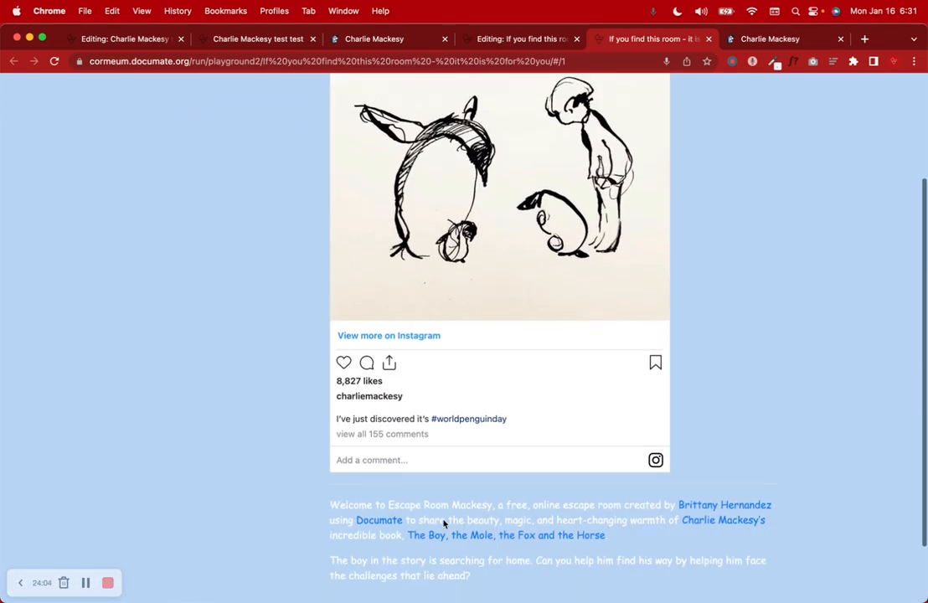
Step: Continue to the room's second page, briefly play the embedded "Charlie Mackesy's lessons in kindness" video and open it on YouTube
left_click(371, 541)
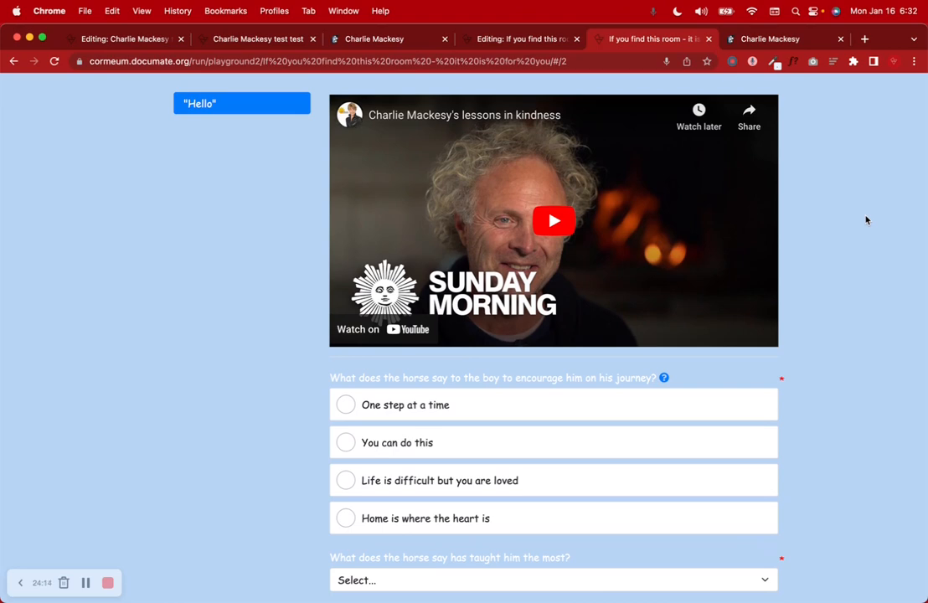
left_click(563, 218)
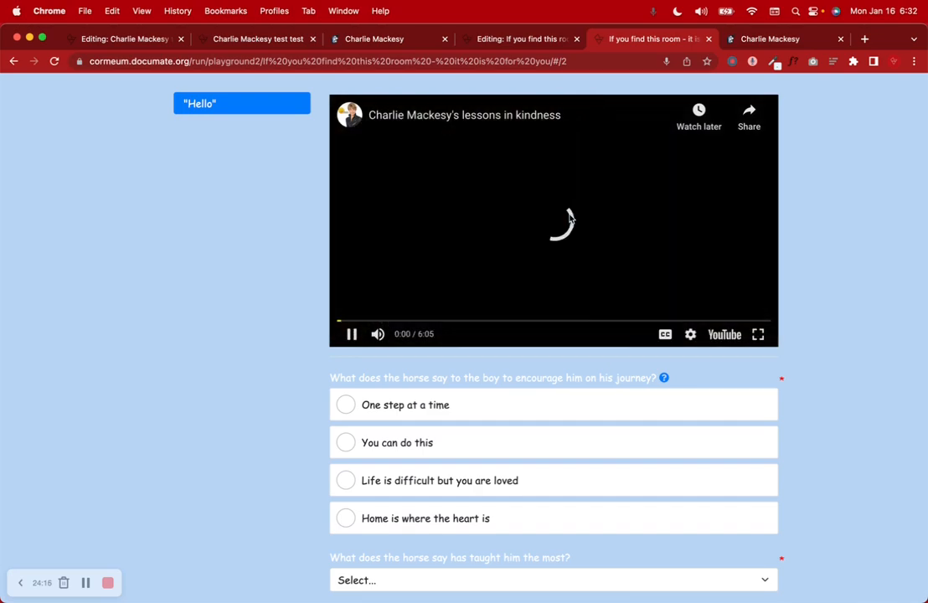
left_click(350, 334)
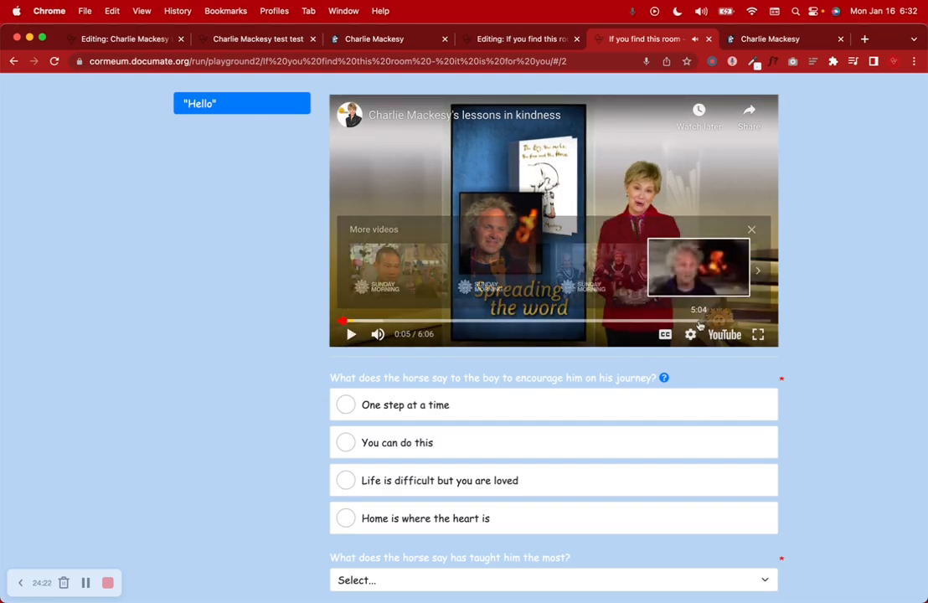
left_click(723, 335)
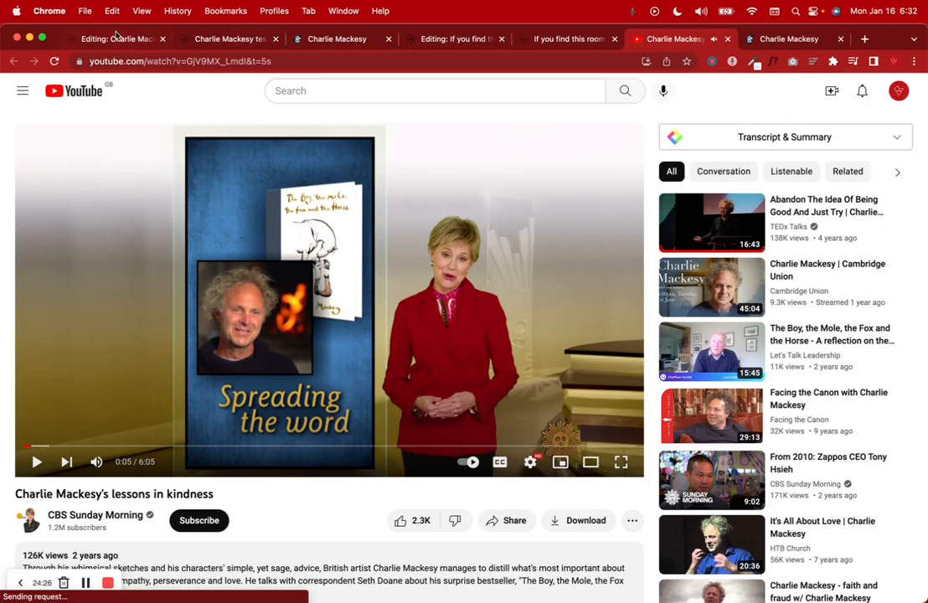
Step: Add a second Instruction question below the linked text question in the test workflow
left_click(113, 39)
scroll(377, 321, "down", 20)
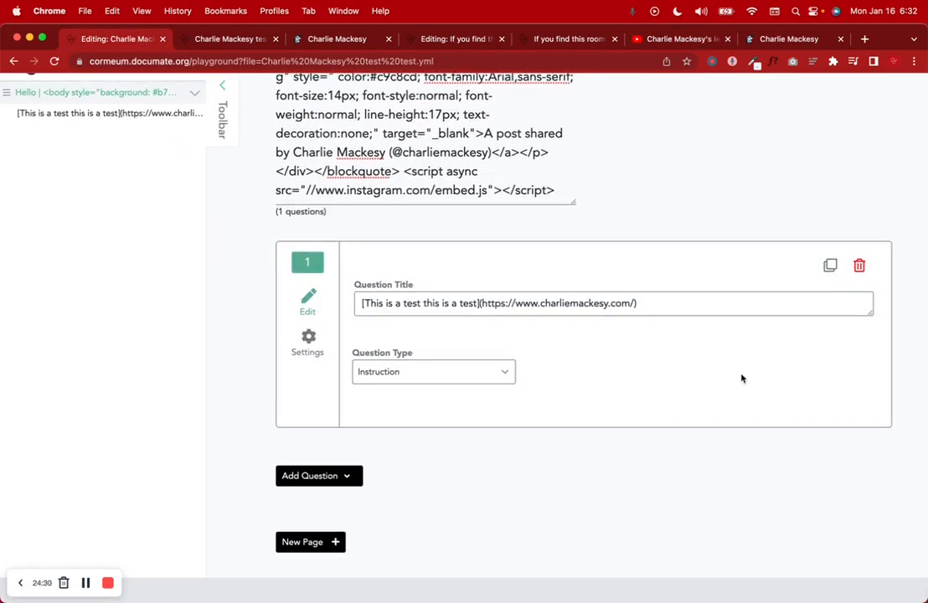
left_click(335, 476)
scroll(335, 481, "down", 10)
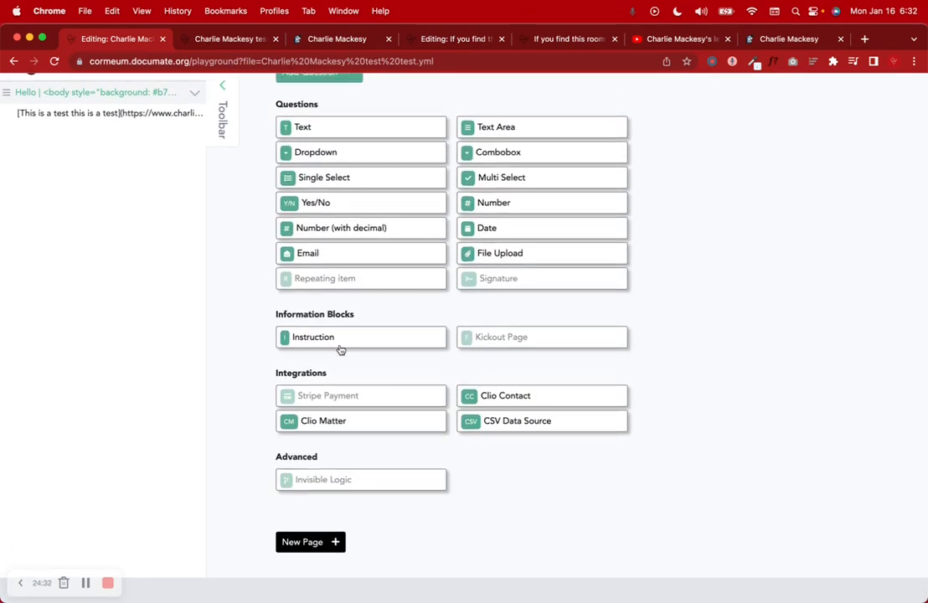
left_click(340, 345)
left_click(451, 295)
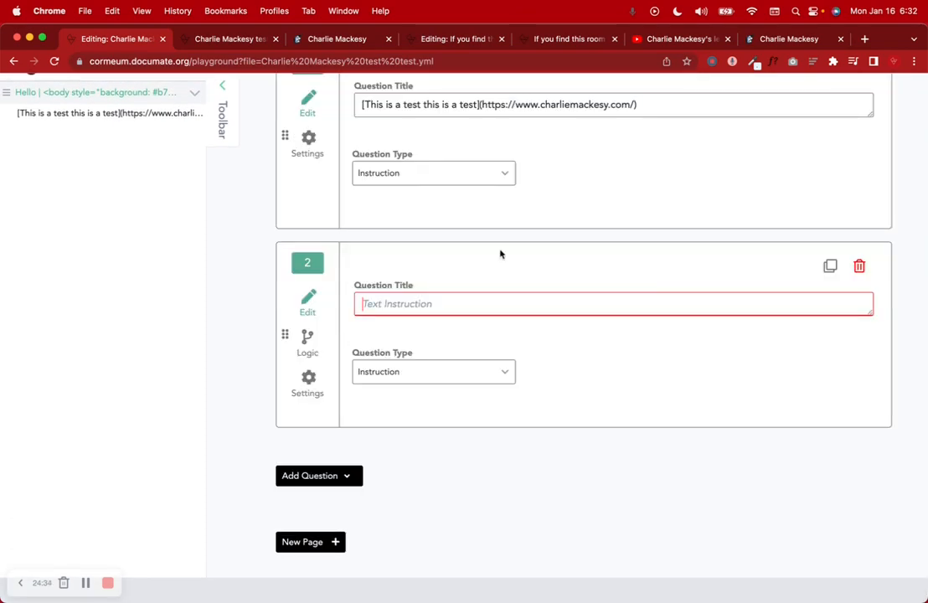
Step: Close the extra Charlie Mackesy website, copy the YouTube video's iframe embed code and enter it as the second question's title
left_click(766, 42)
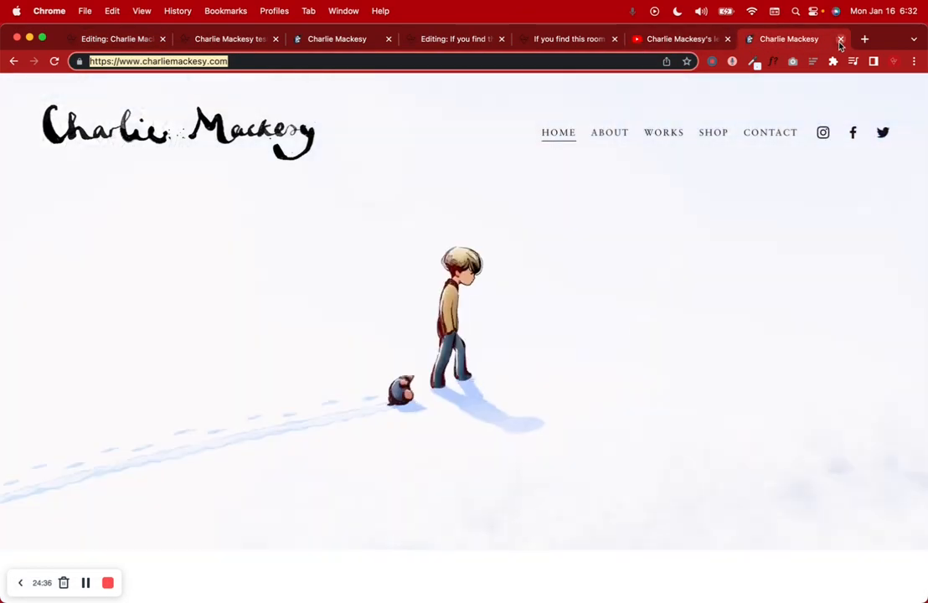
left_click(840, 39)
left_click(509, 521)
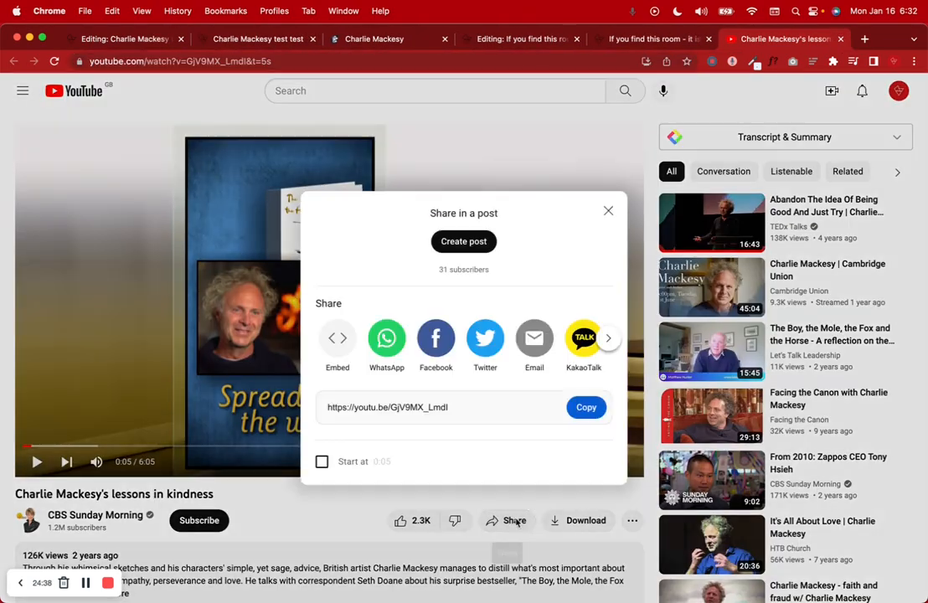
left_click(337, 338)
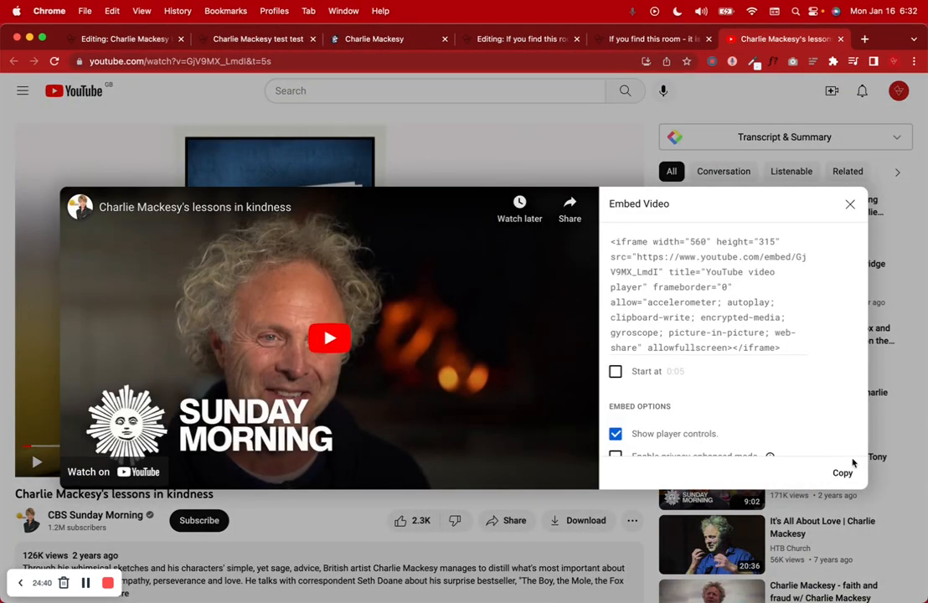
left_click(842, 474)
left_click(95, 38)
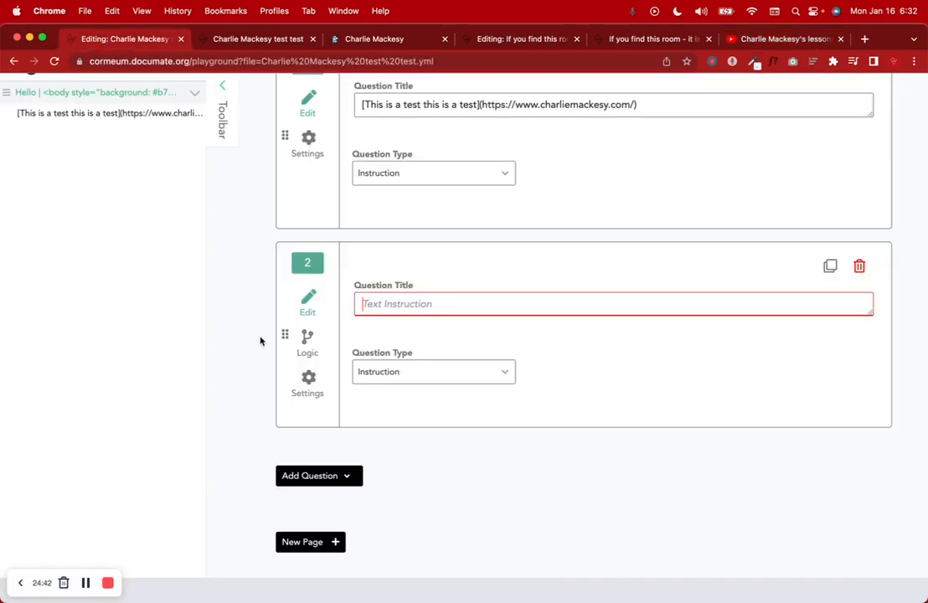
key("super+v")
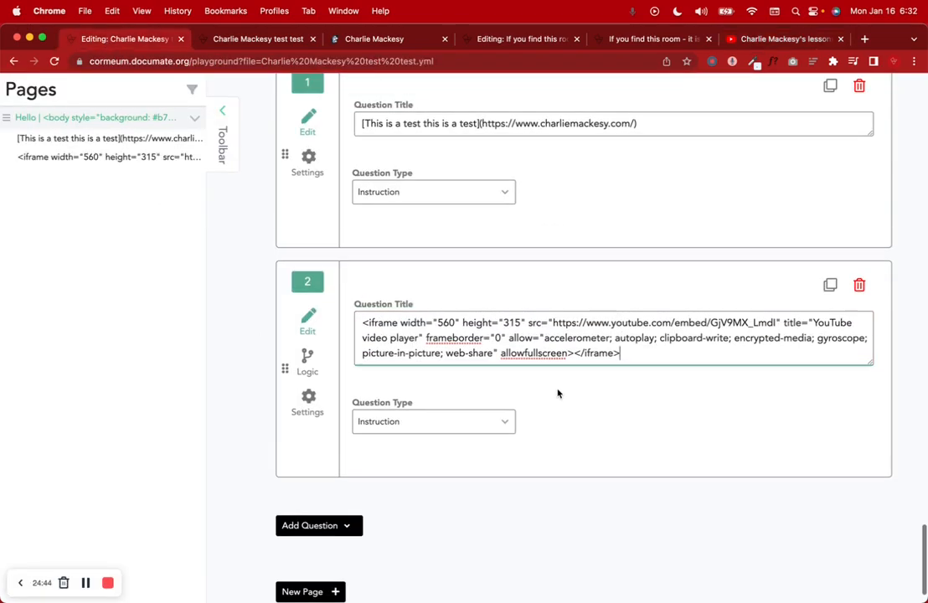
Step: Run the test workflow and view the embedded YouTube video below the linked text in the preview
scroll(558, 392, "up", 15)
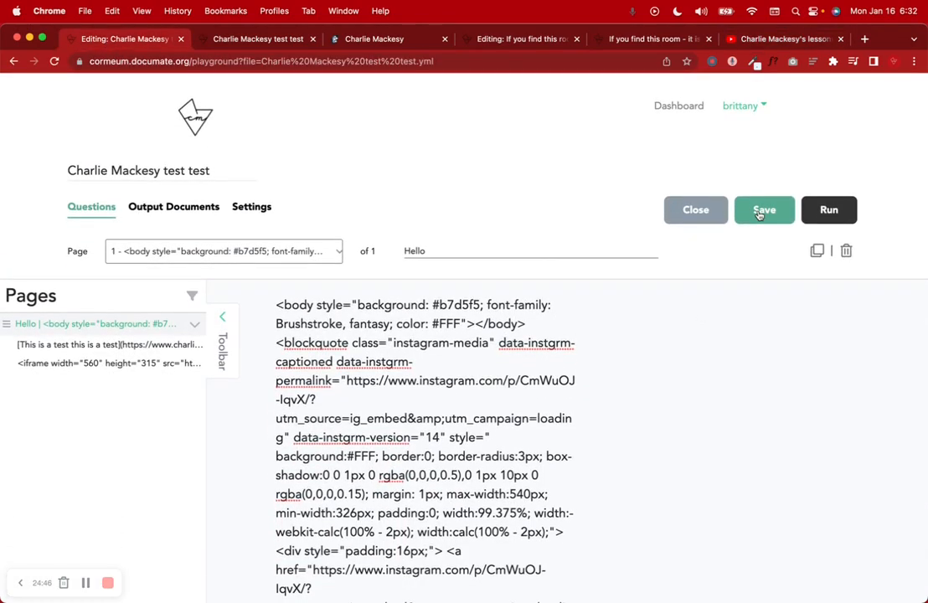
left_click(825, 211)
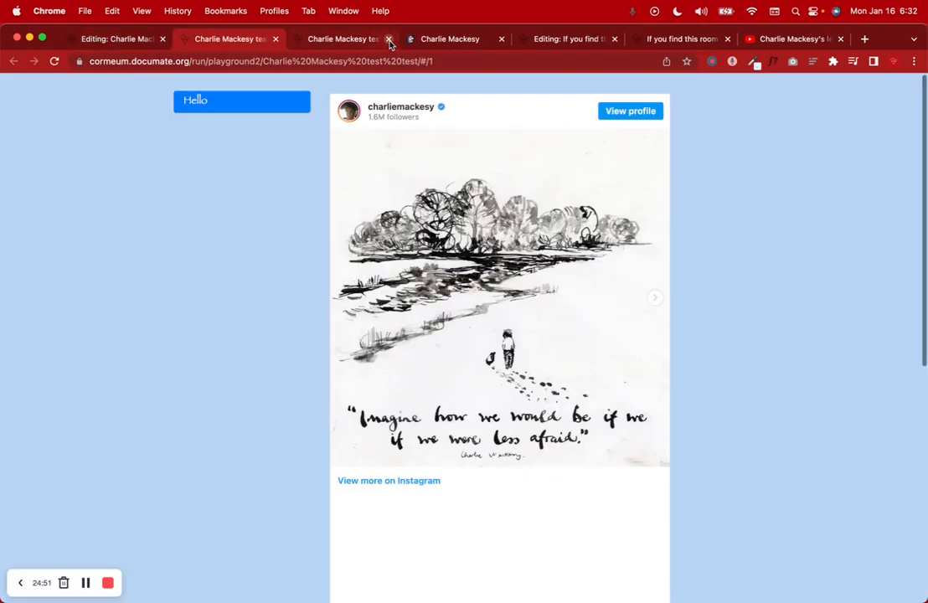
scroll(799, 371, "down", 5)
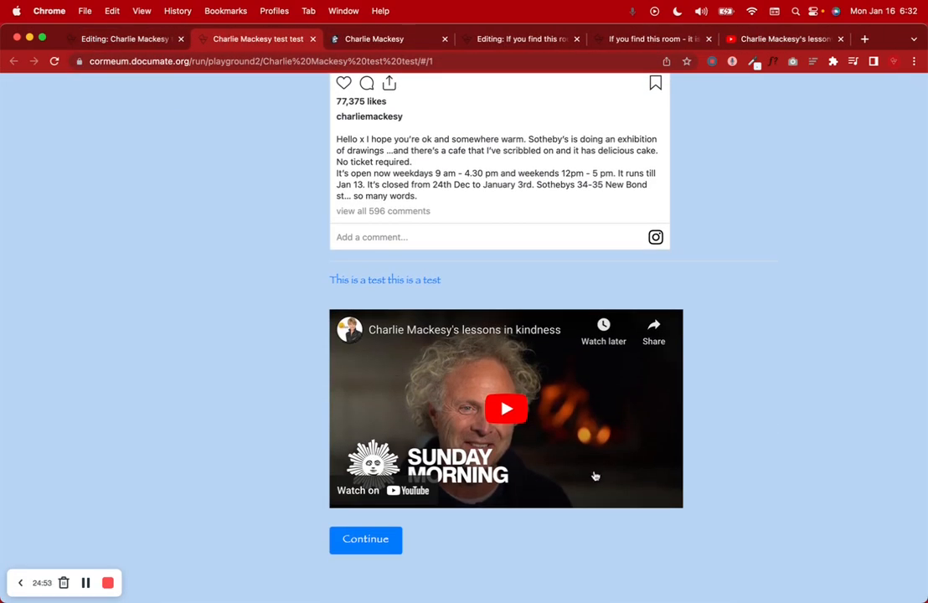
Step: Replace the iframe code in the test workflow's second question title with "[YOUTUBE ]"
left_click(144, 39)
scroll(528, 420, "down", 20)
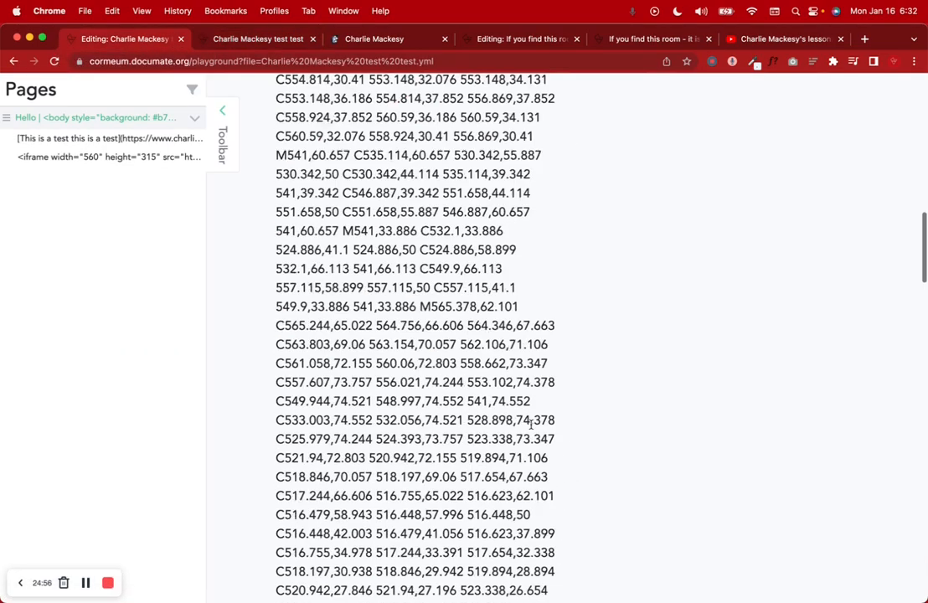
triple_click(643, 288)
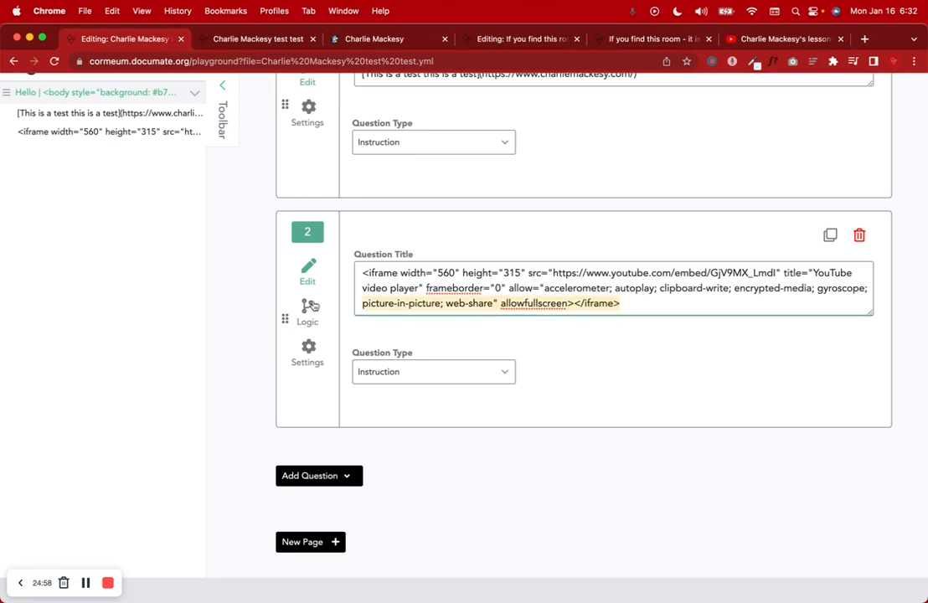
key("BackSpace")
type("[]")
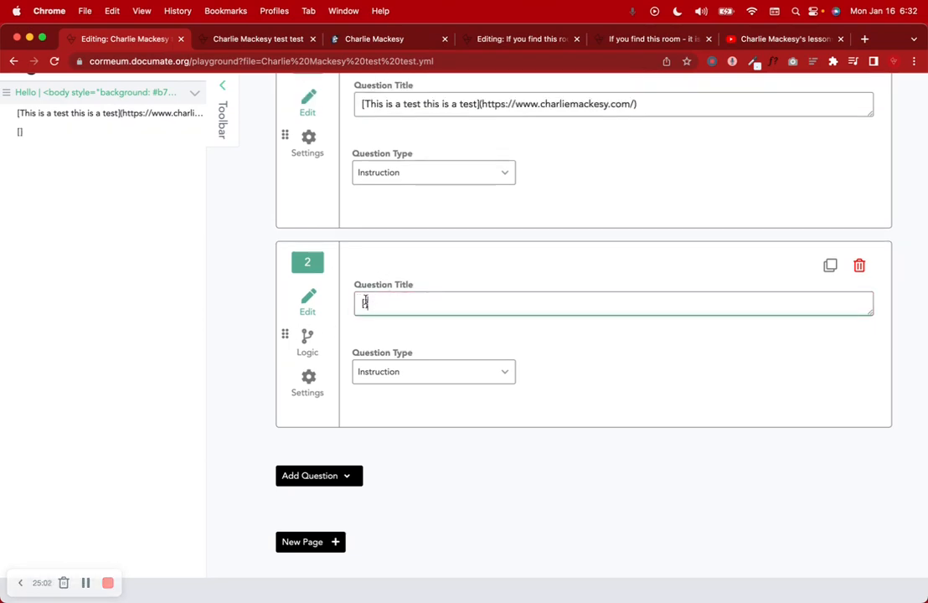
type("YOUTIB")
type("UBE")
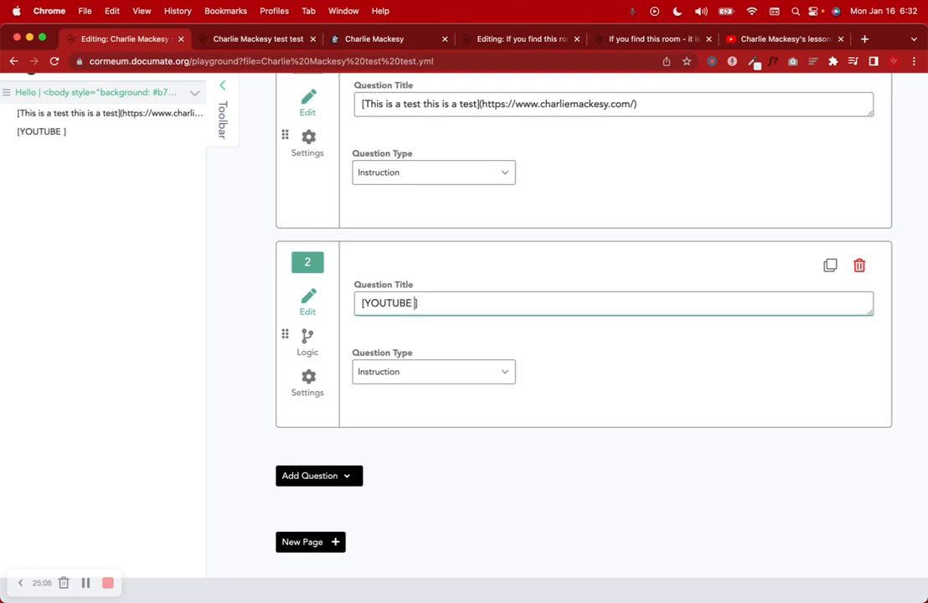
Step: Copy the video ID GjV9MX_LmdI from the YouTube share link and insert it inside the brackets after YOUTUBE
left_click(747, 40)
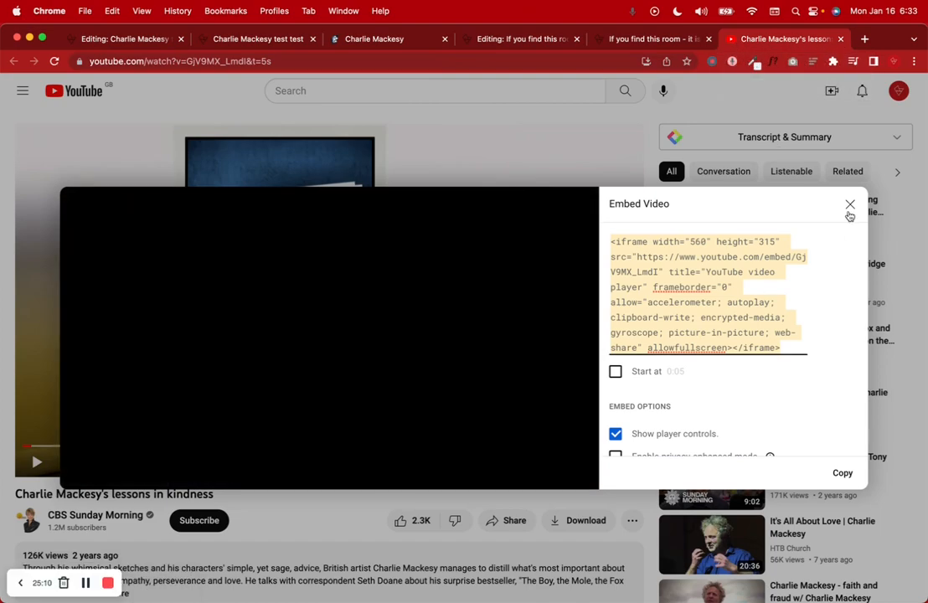
left_click(849, 204)
left_click(507, 523)
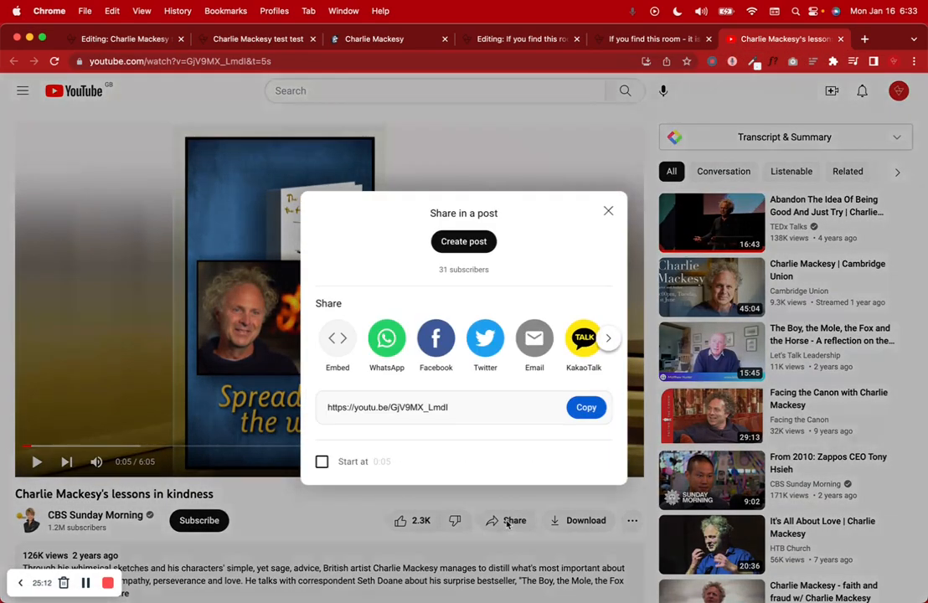
left_click_drag(389, 409, 449, 406)
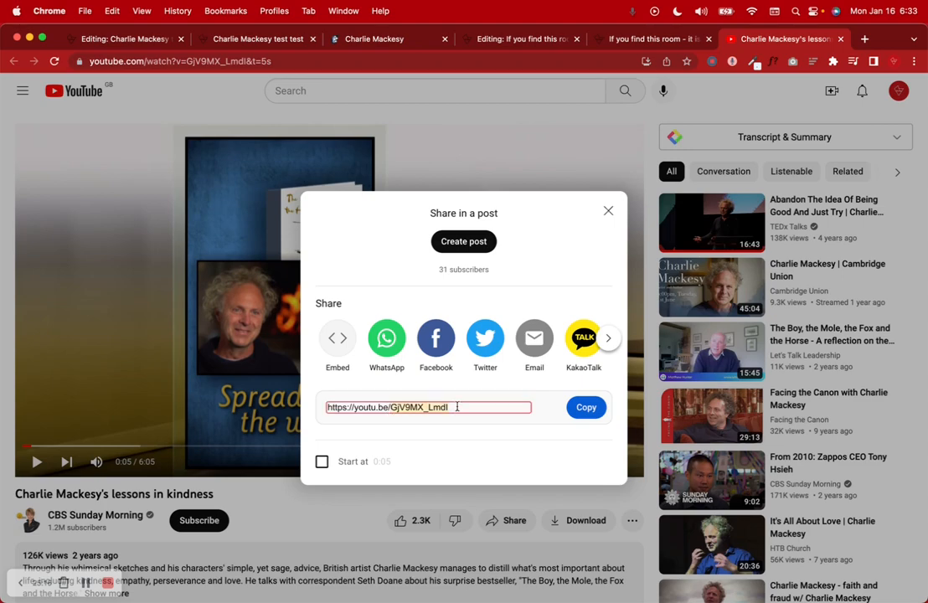
left_click(126, 38)
left_click(409, 303)
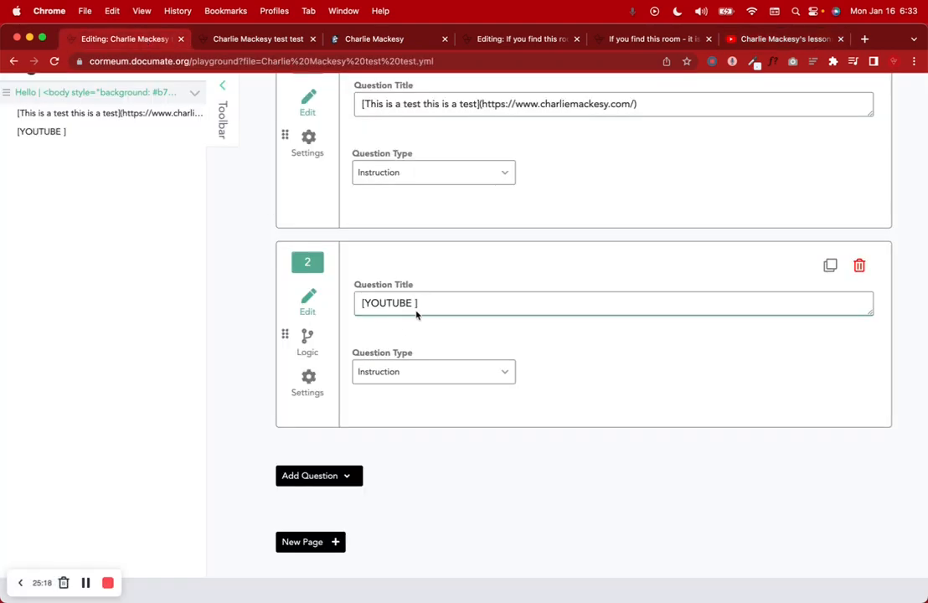
key("super+v")
Step: Save and run the test workflow, and compare the bracket-code video's size with the iframe version in the earlier preview
scroll(469, 348, "up", 15)
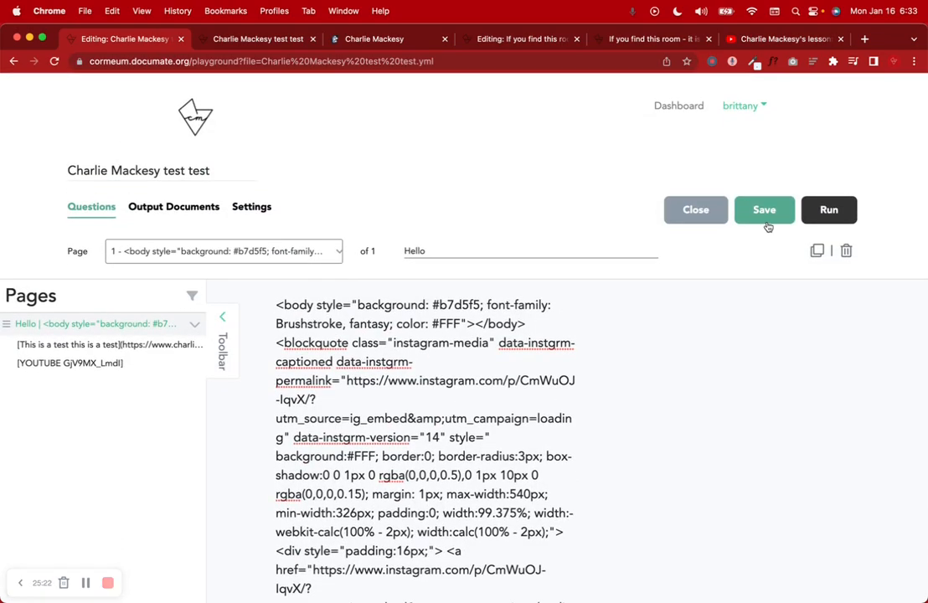
left_click(765, 213)
left_click(765, 211)
left_click(842, 209)
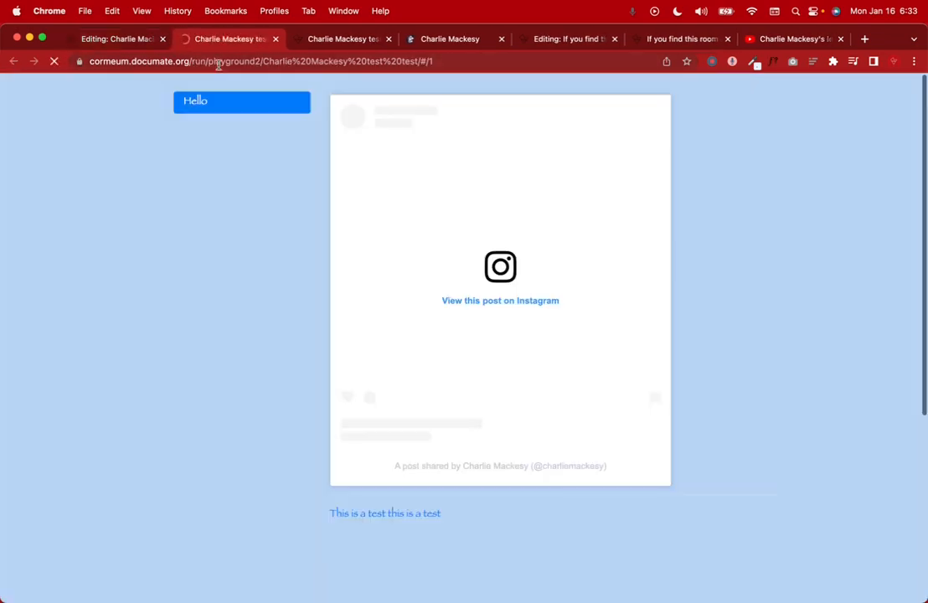
scroll(511, 349, "down", 10)
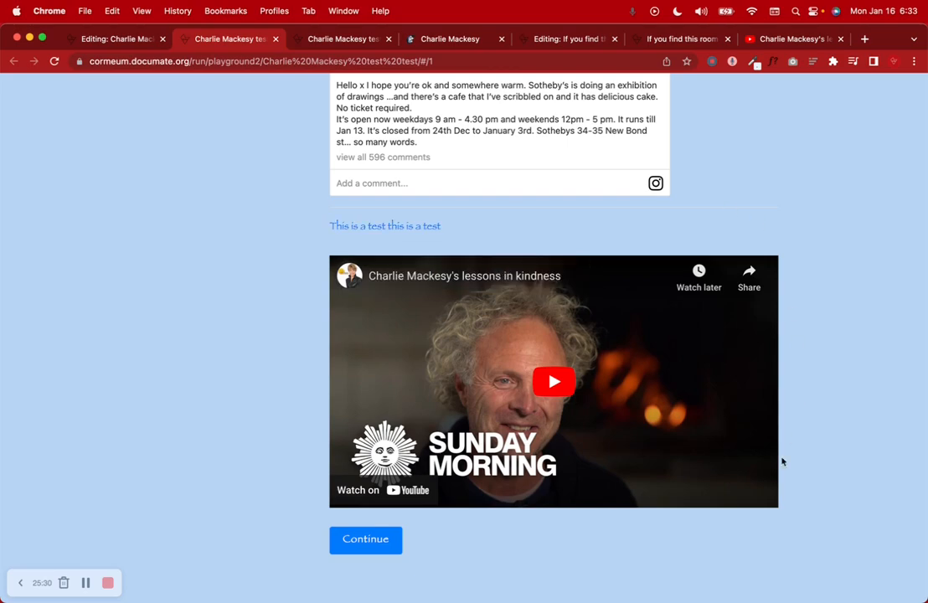
left_click(341, 41)
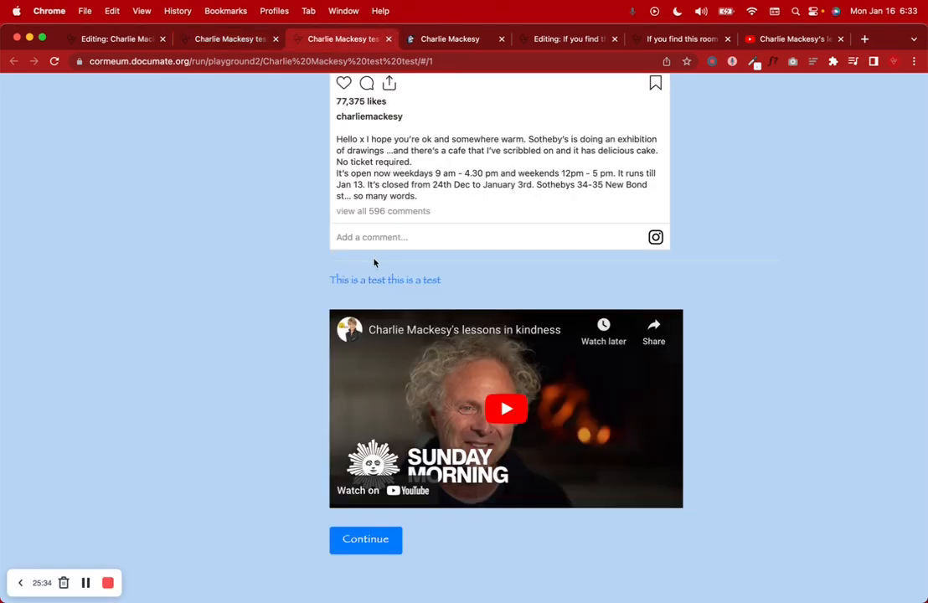
left_click(217, 38)
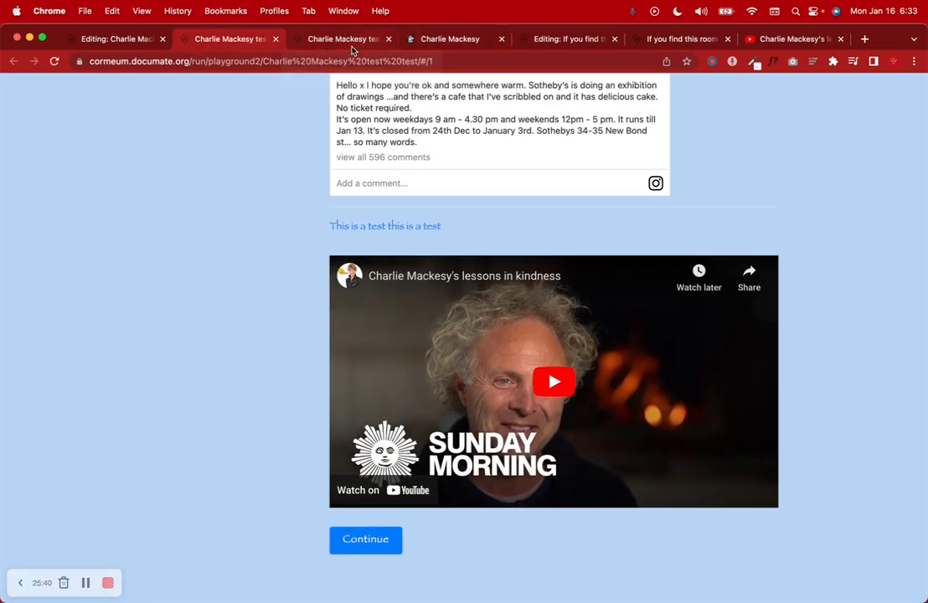
left_click(352, 49)
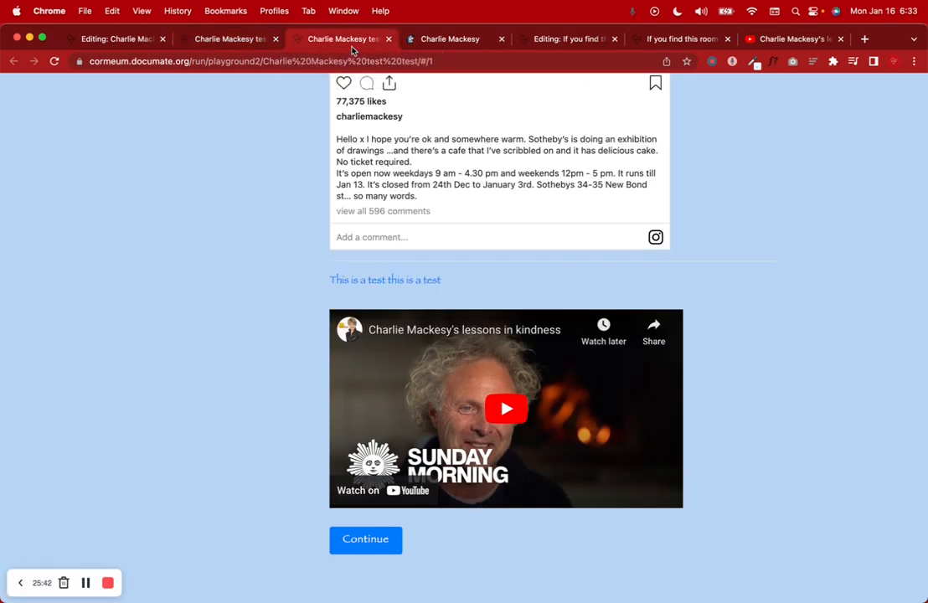
Step: Close the Charlie Mackesy website and the older preview of the test workflow
left_click(421, 39)
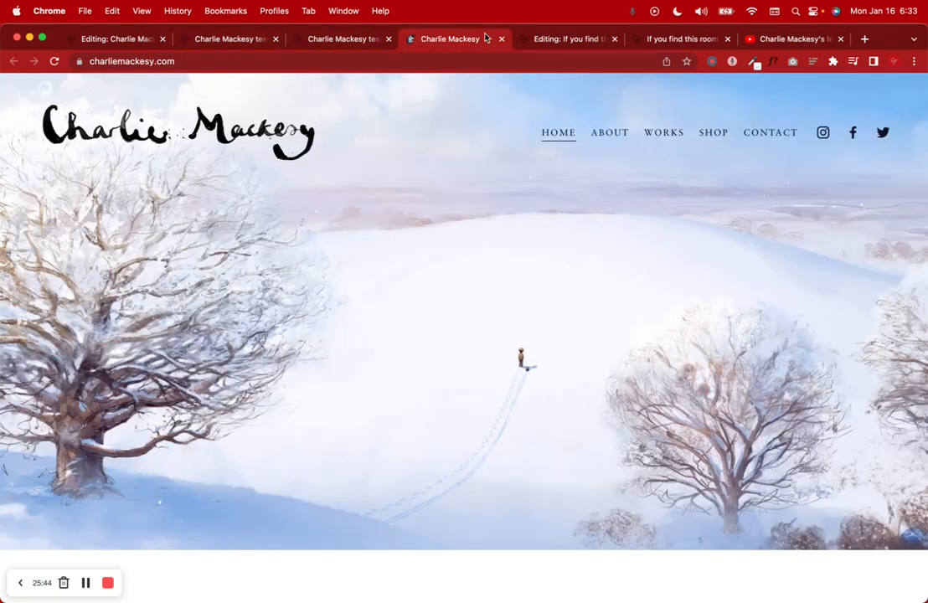
left_click(501, 39)
left_click(387, 38)
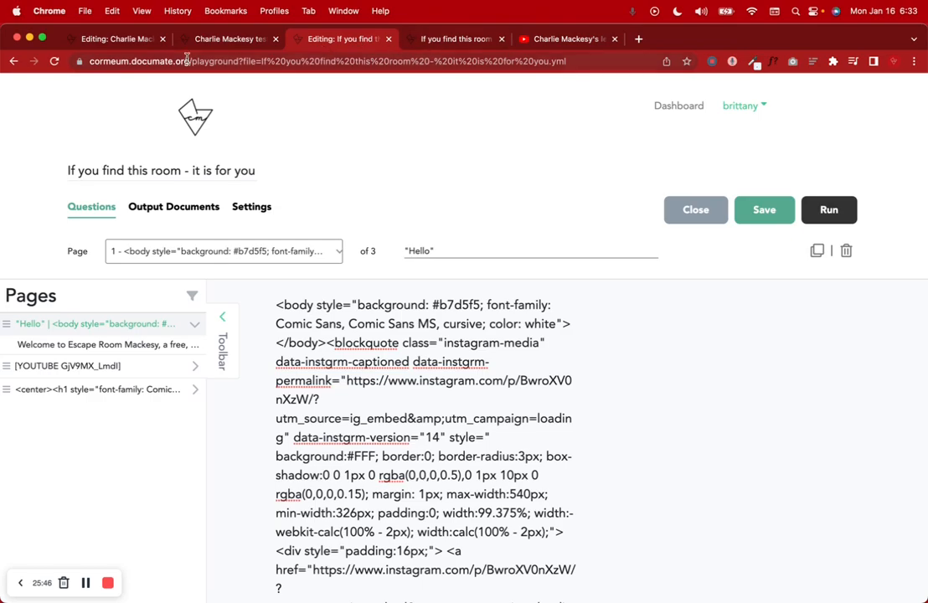
Step: Return to the test workflow, remove the opening bracket from the YouTube code and delete the whole second question
left_click(126, 40)
scroll(423, 391, "down", 20)
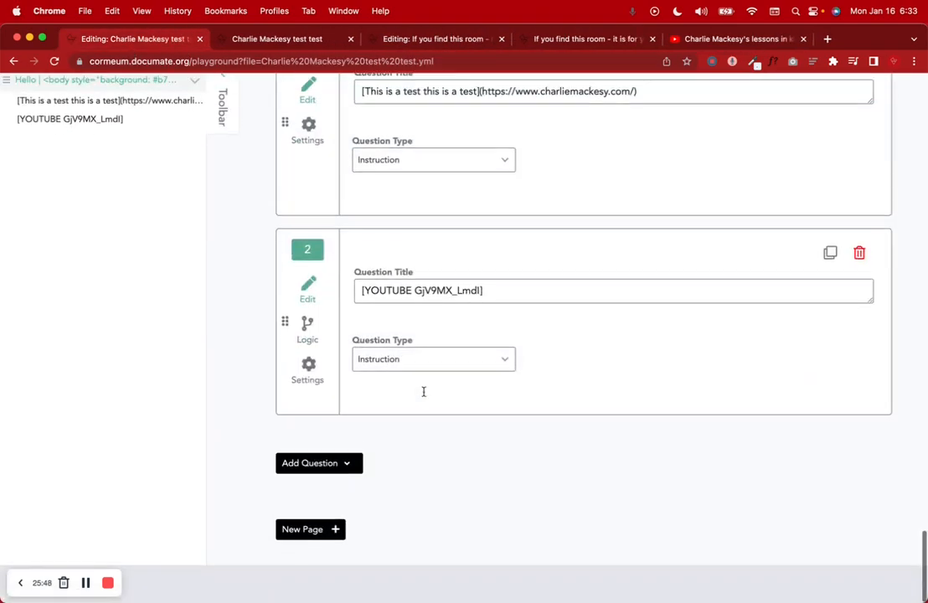
left_click(361, 305)
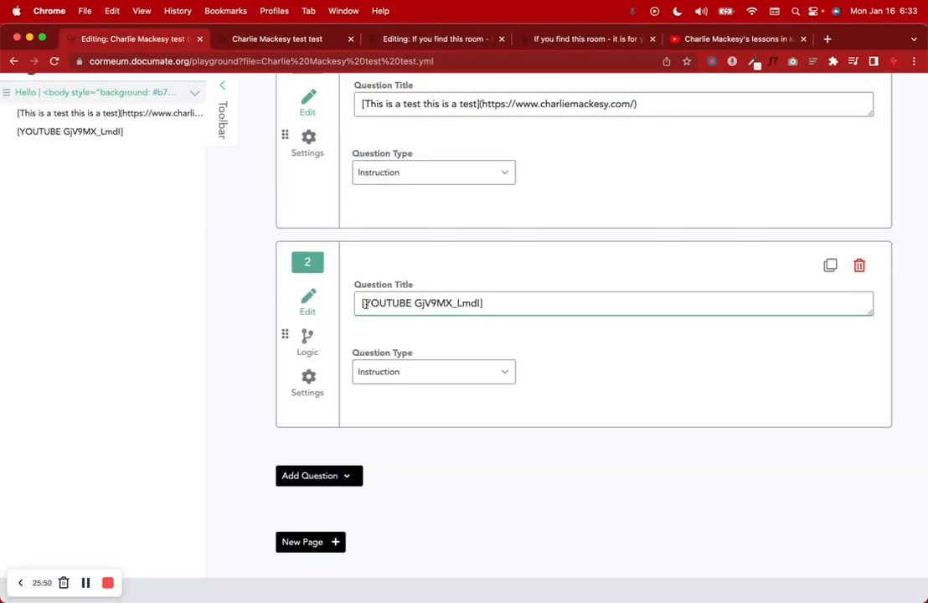
left_click_drag(421, 306, 360, 317)
scroll(595, 279, "up", 15)
scroll(596, 277, "down", 15)
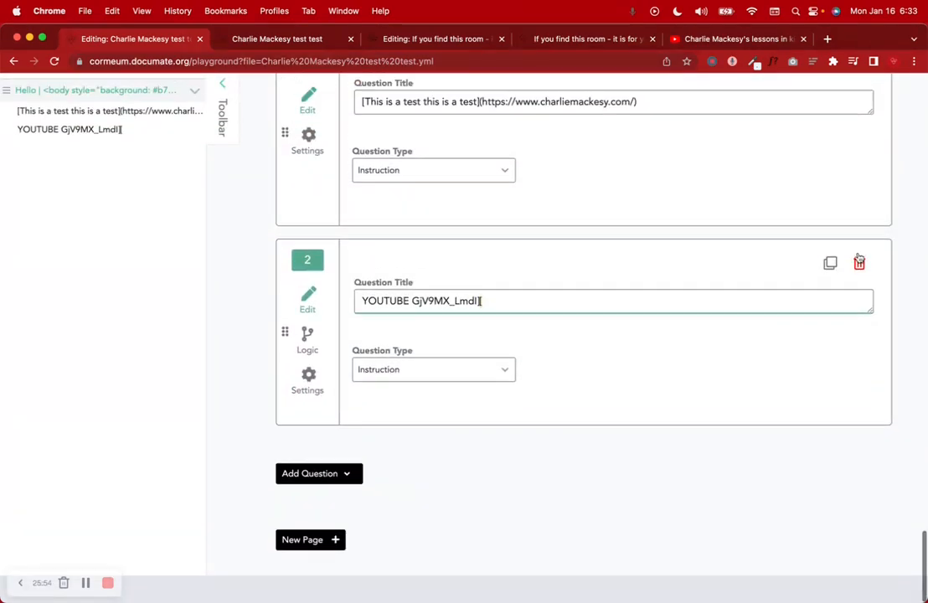
left_click(857, 263)
scroll(530, 170, "up", 15)
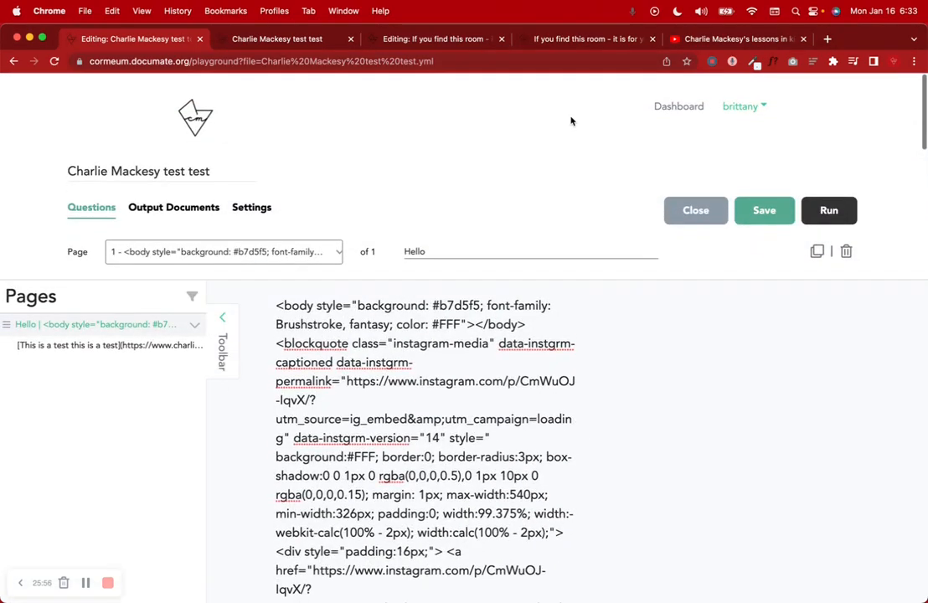
Step: Close the YouTube page and dismiss the suggested videos over the player in the "If you find this room" preview
left_click(769, 39)
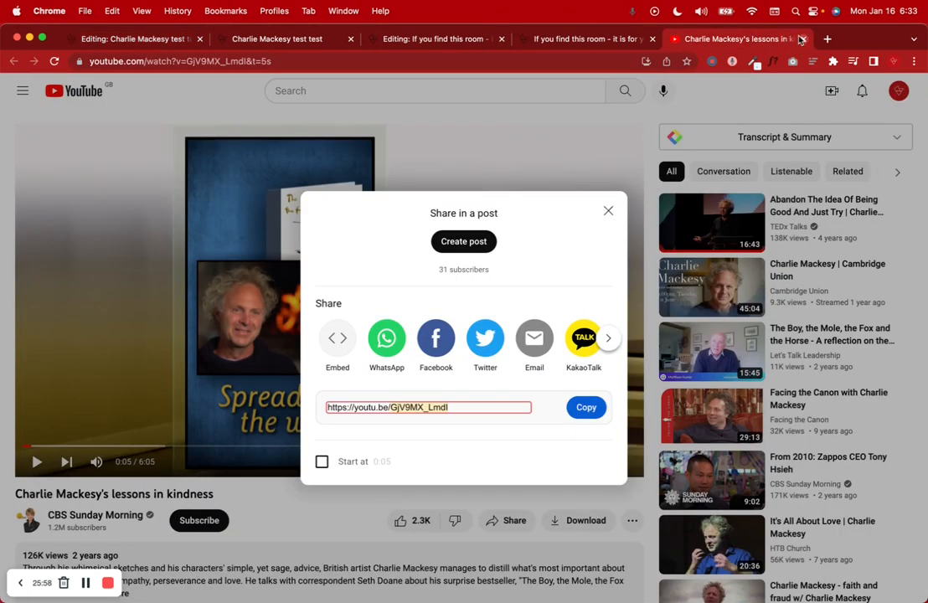
left_click(800, 39)
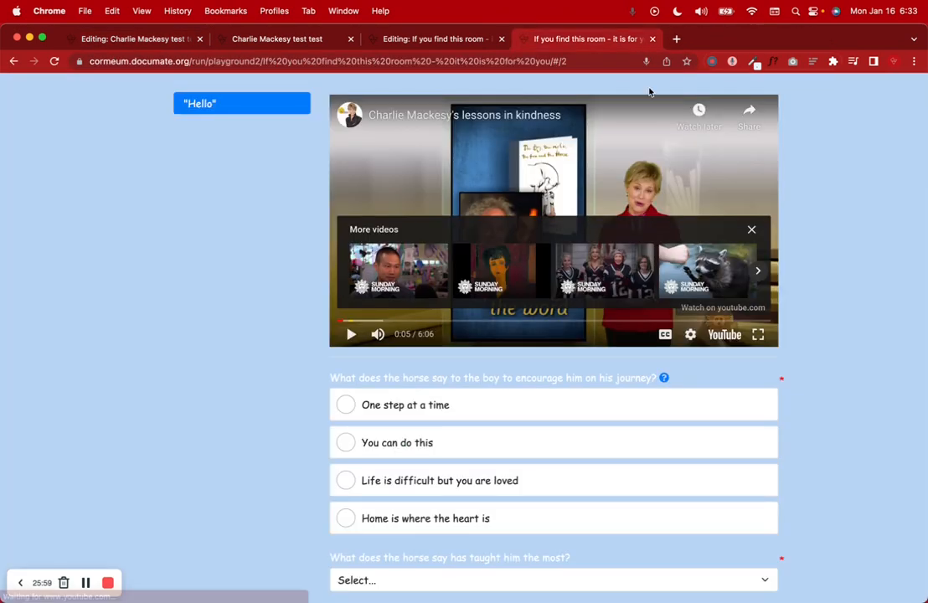
left_click(751, 231)
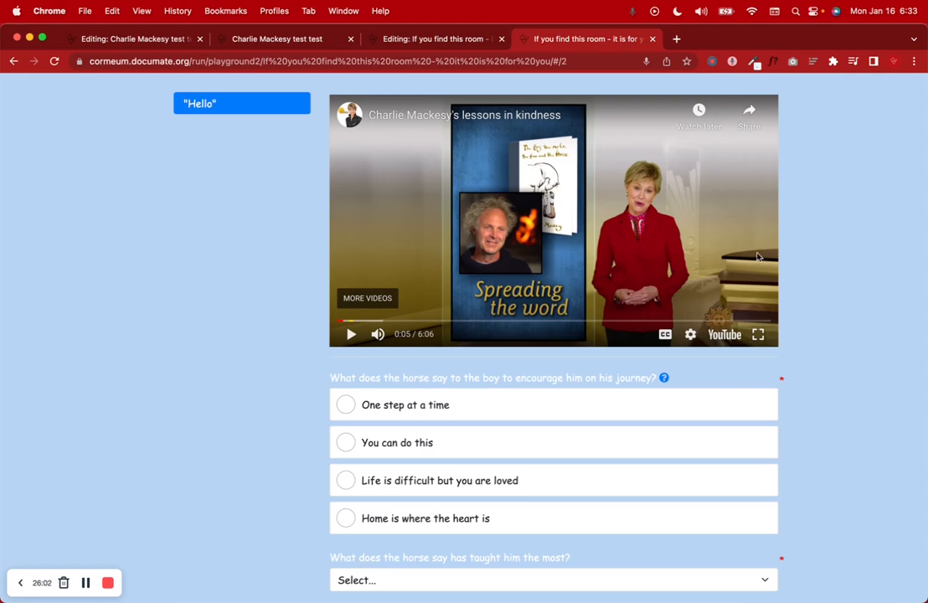
Step: Review the questions on the room's second page and skip ahead in the embedded video to 0:14 and 0:47
scroll(844, 247, "down", 1)
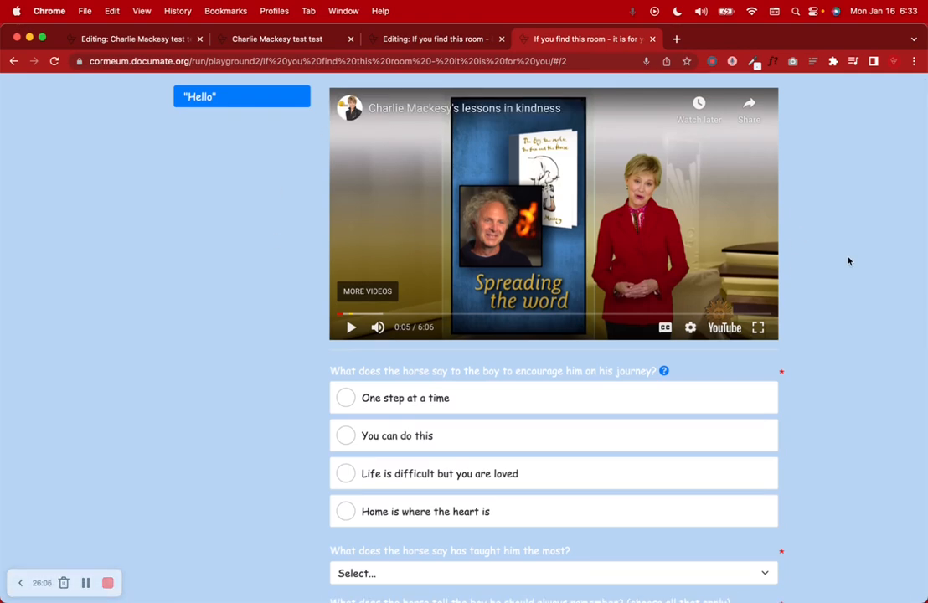
scroll(848, 261, "down", 10)
scroll(847, 261, "up", 10)
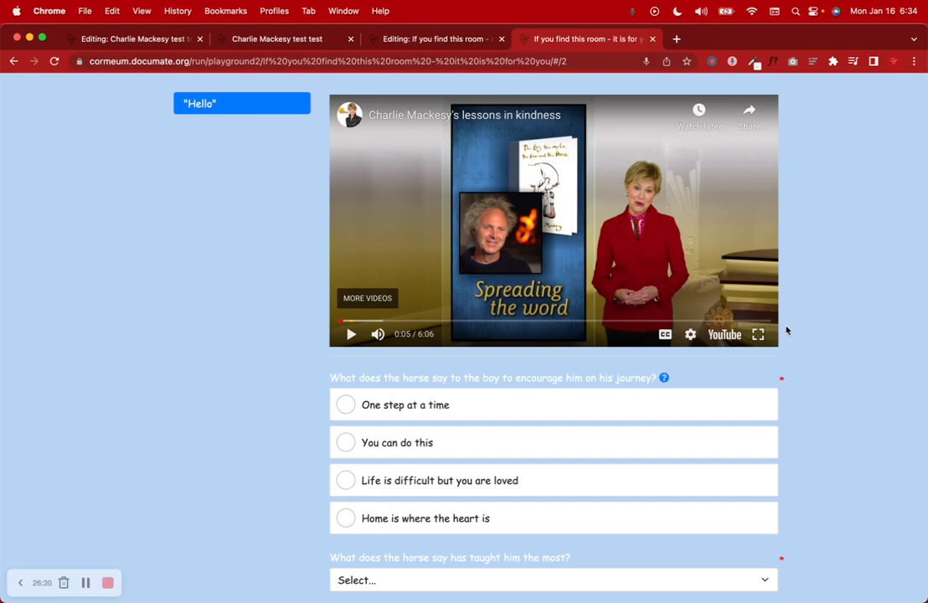
left_click(355, 322)
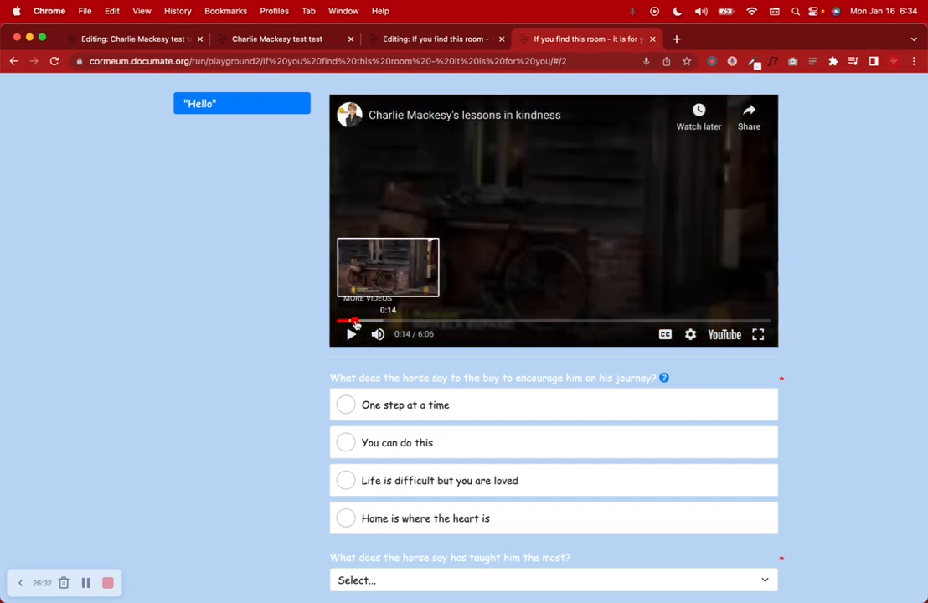
left_click_drag(355, 322, 393, 322)
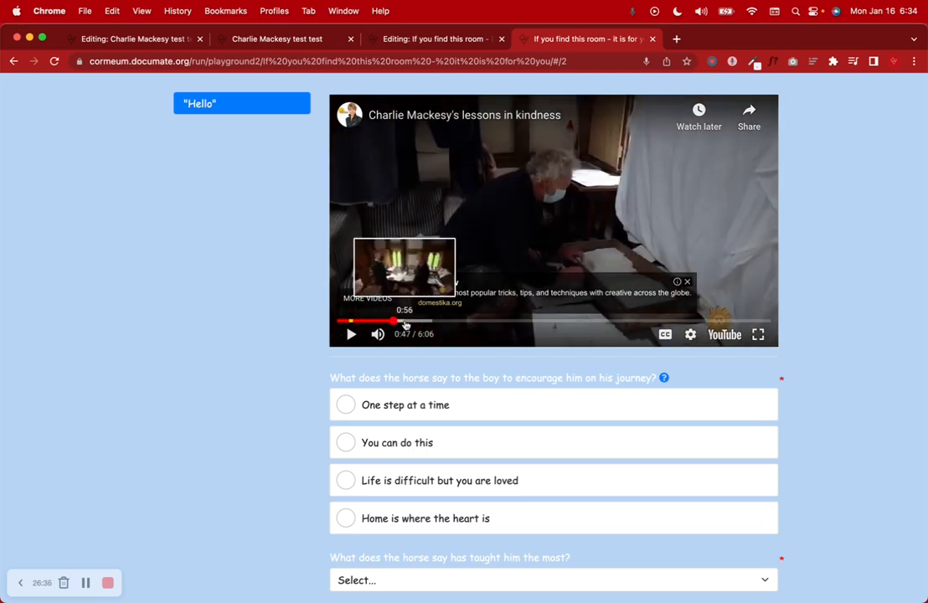
Step: Dismiss the advertisement over the embedded video and skip ahead to 1:54 and 2:07
left_click(686, 283)
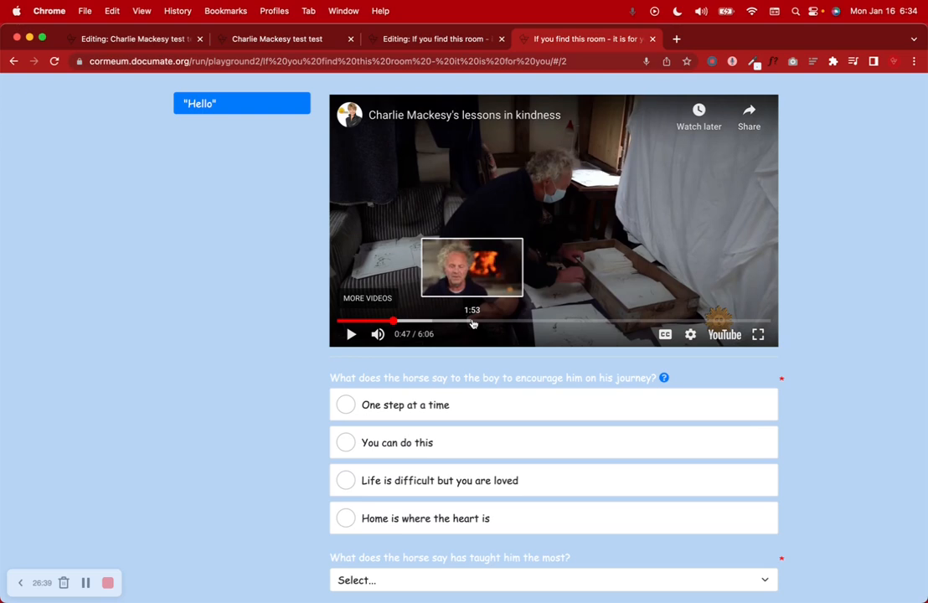
left_click(474, 322)
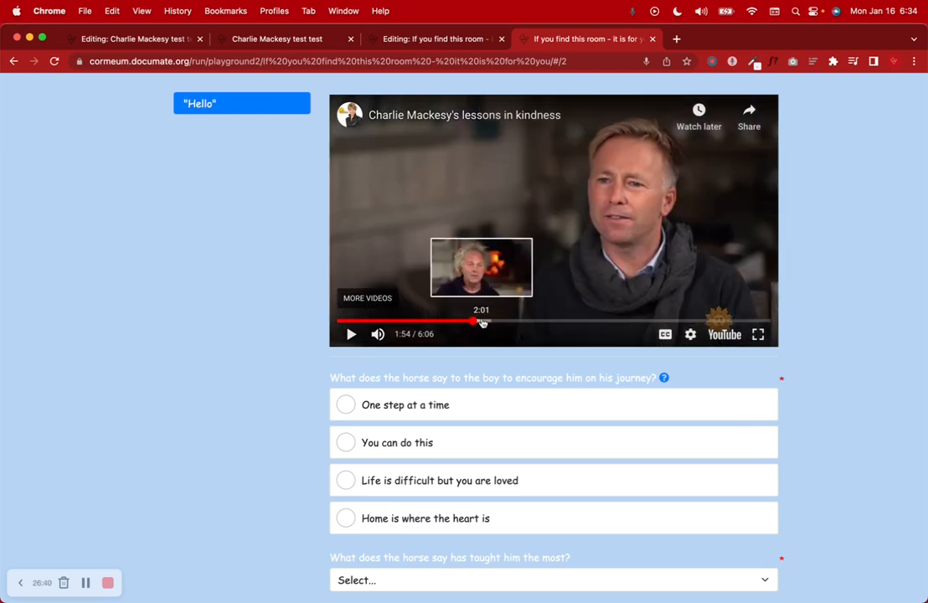
left_click(489, 323)
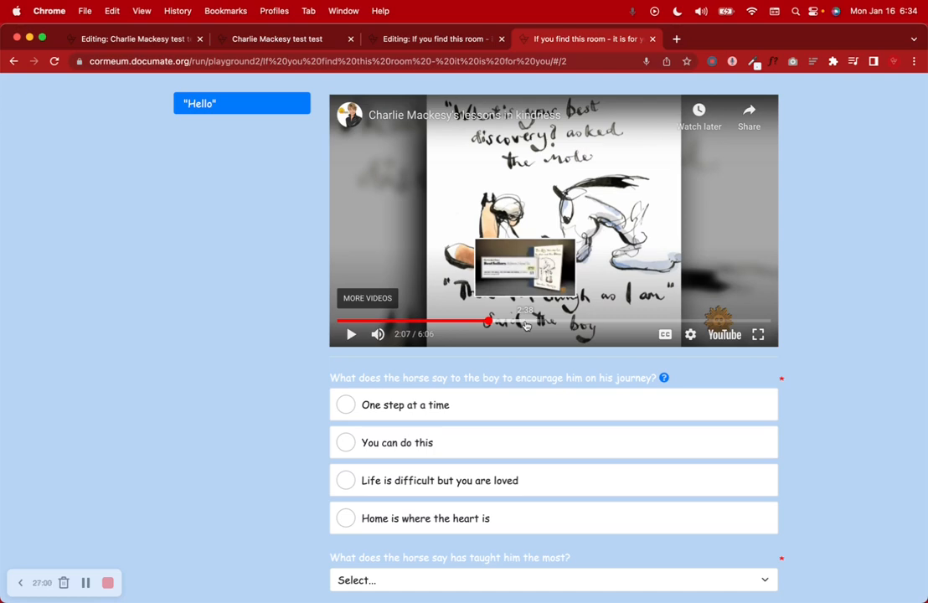
Step: Examine the questions and answer choices below the embedded video on the room's second page
scroll(352, 381, "down", 4)
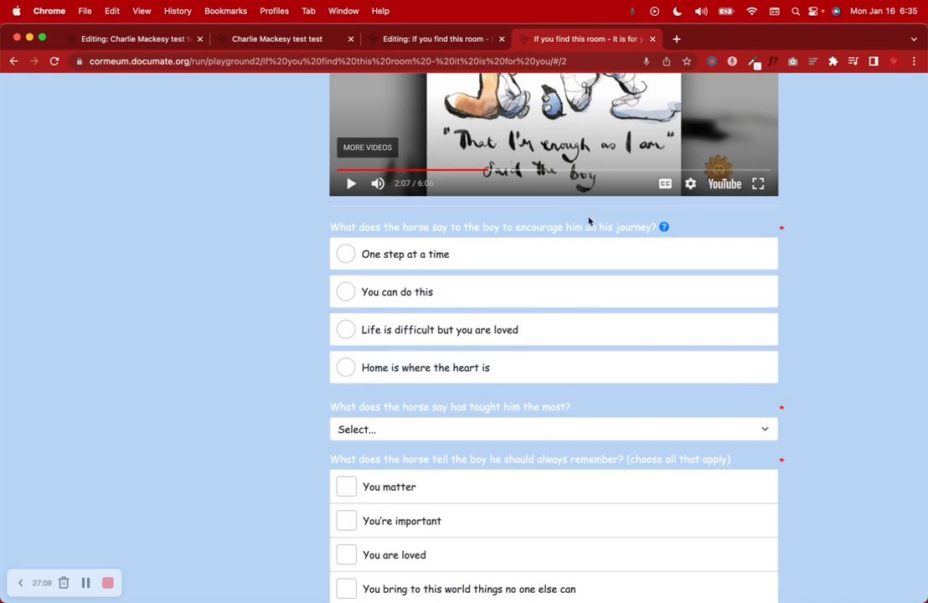
scroll(841, 247, "up", 3)
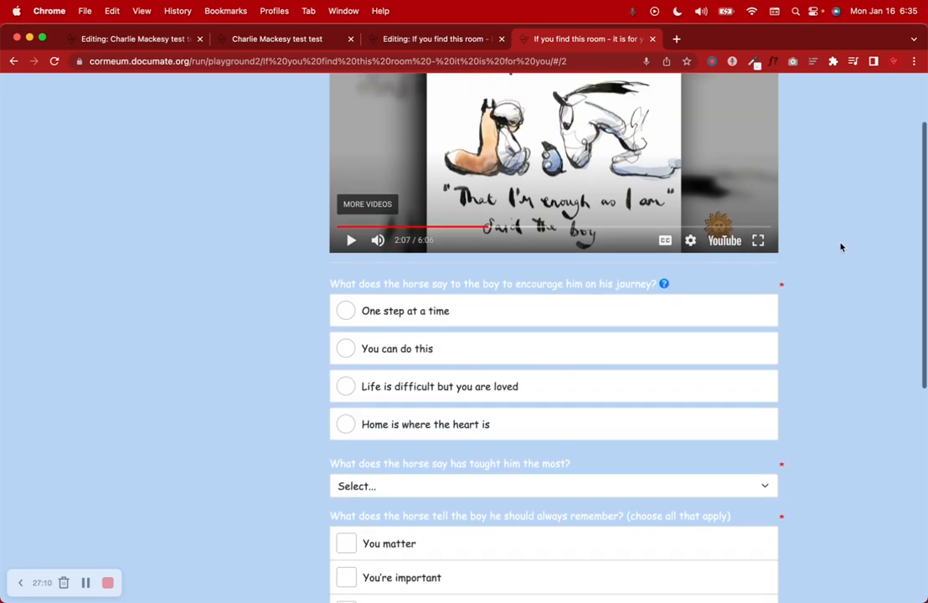
scroll(841, 247, "down", 8)
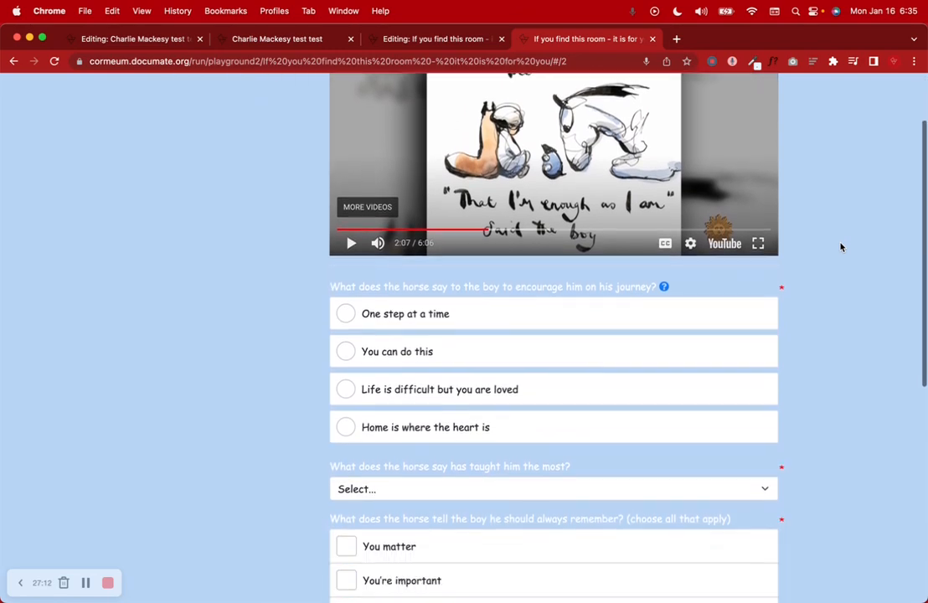
scroll(841, 247, "down", 4)
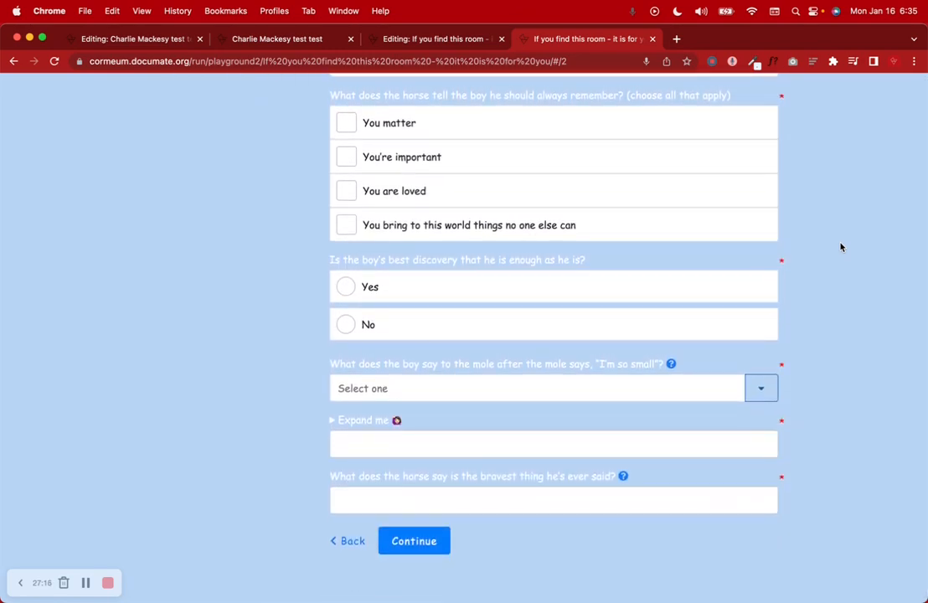
scroll(841, 247, "up", 11)
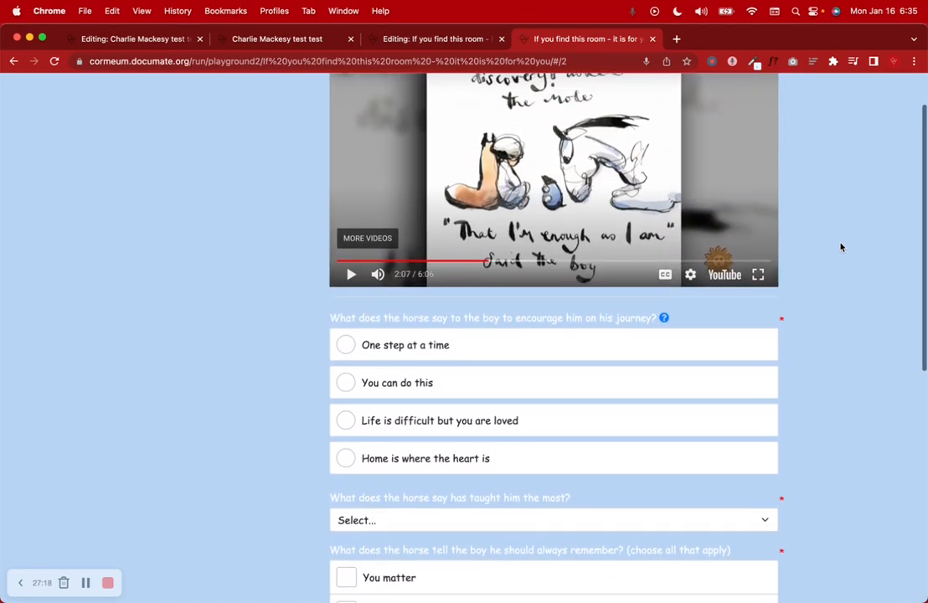
scroll(841, 247, "up", 2)
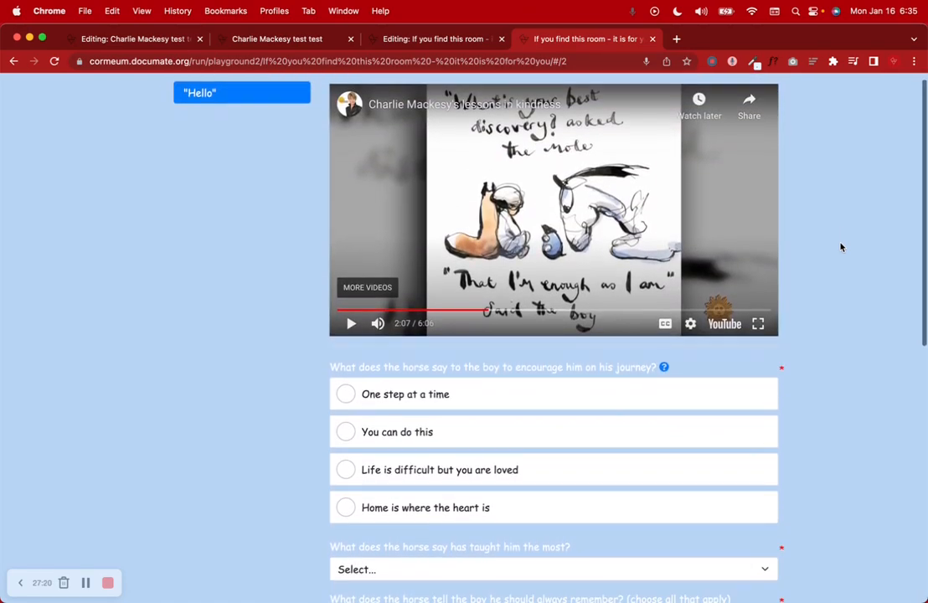
scroll(841, 247, "down", 6)
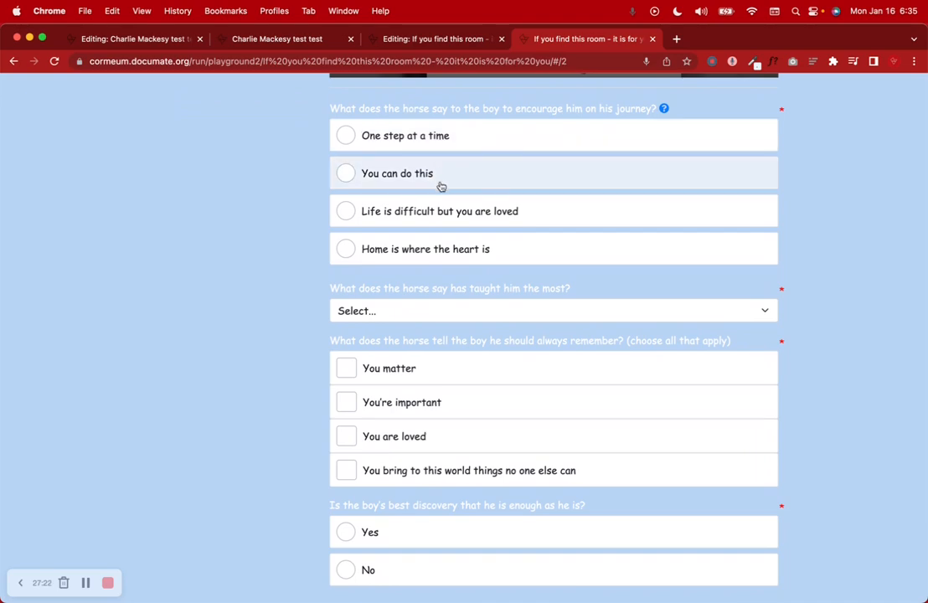
scroll(460, 267, "down", 2)
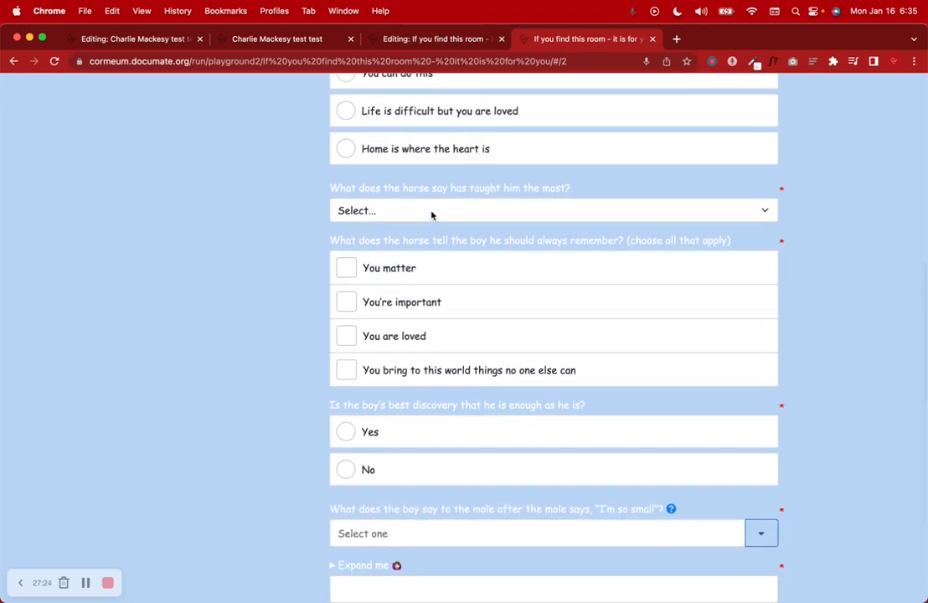
Step: Try out the page's answer lists and text fields, and expand and collapse the "Expand me" question, without entering answers
left_click(432, 215)
left_click(257, 255)
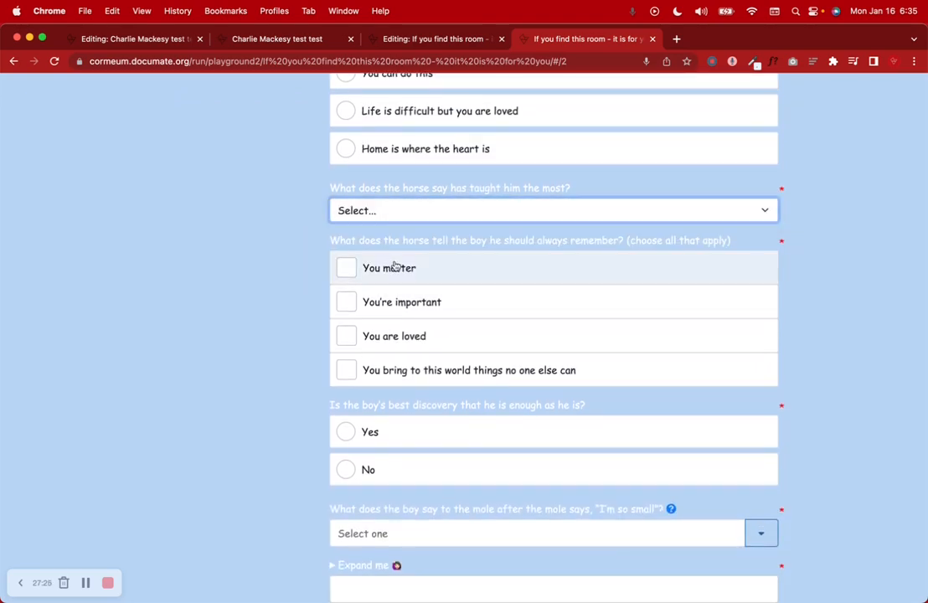
scroll(395, 369, "down", 3)
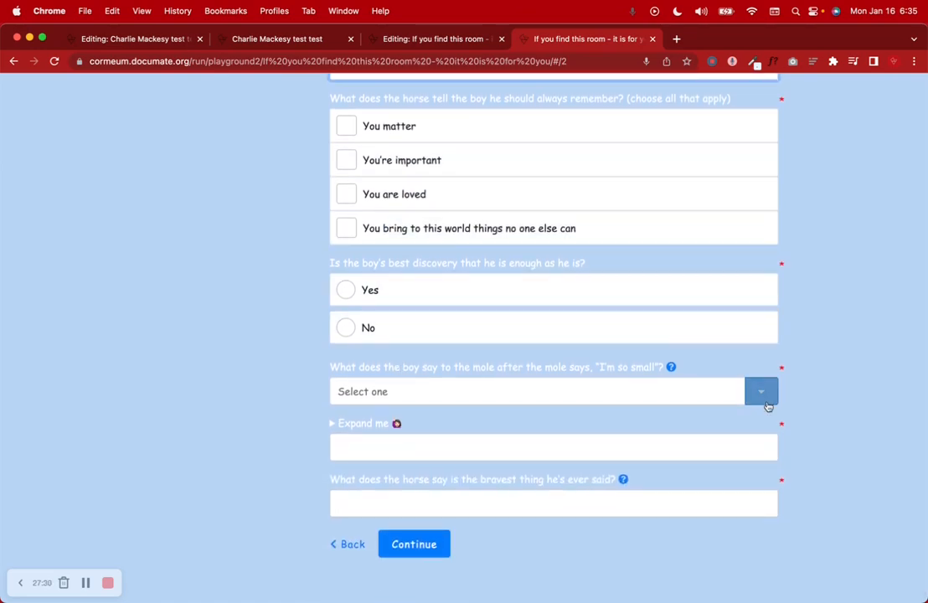
left_click(767, 404)
left_click(834, 408)
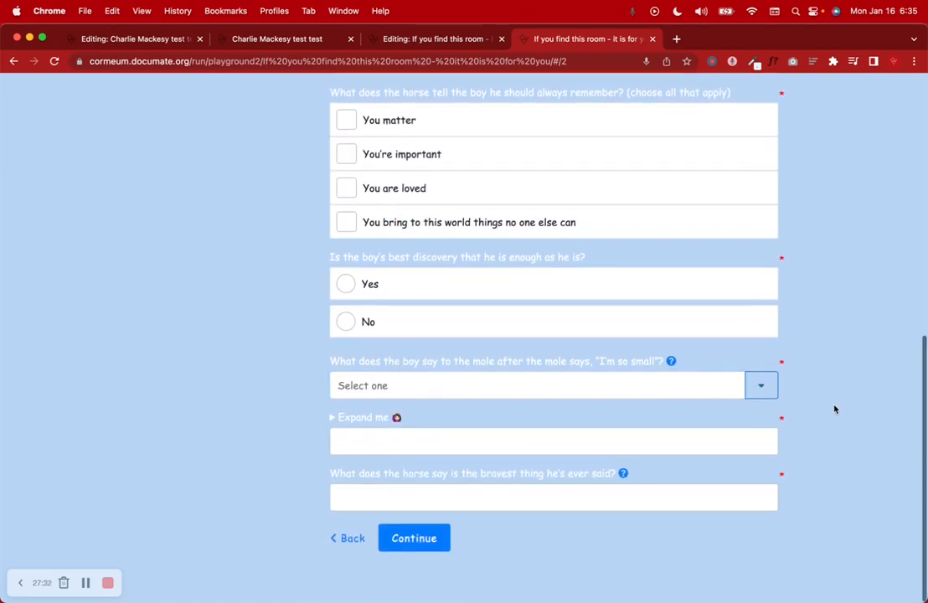
left_click(344, 444)
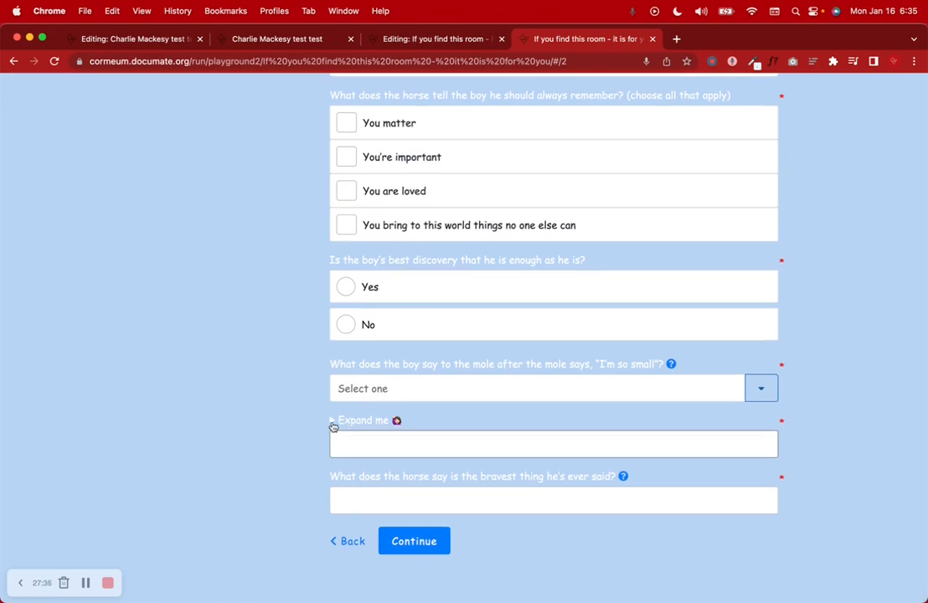
left_click(333, 421)
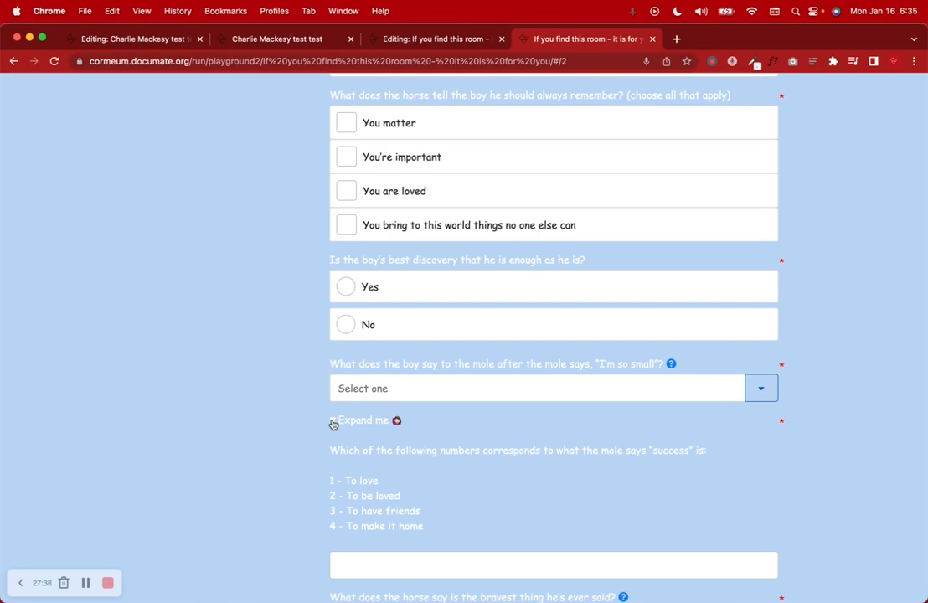
left_click(333, 421)
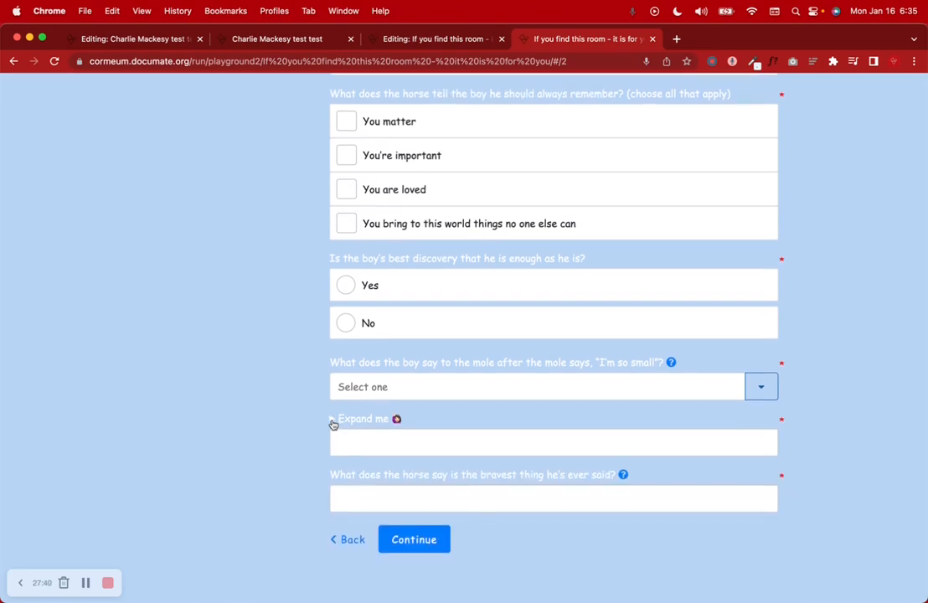
left_click(365, 502)
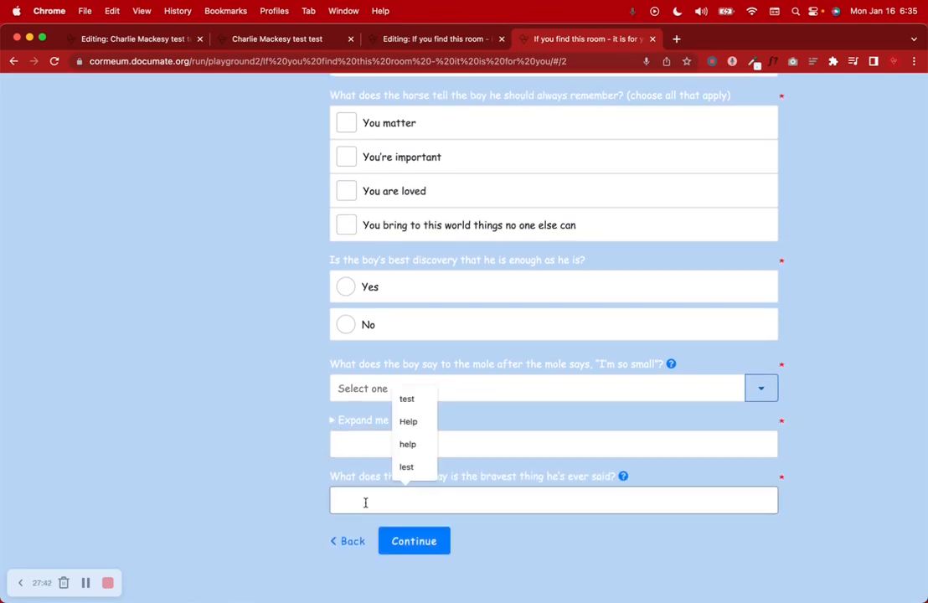
left_click(241, 497)
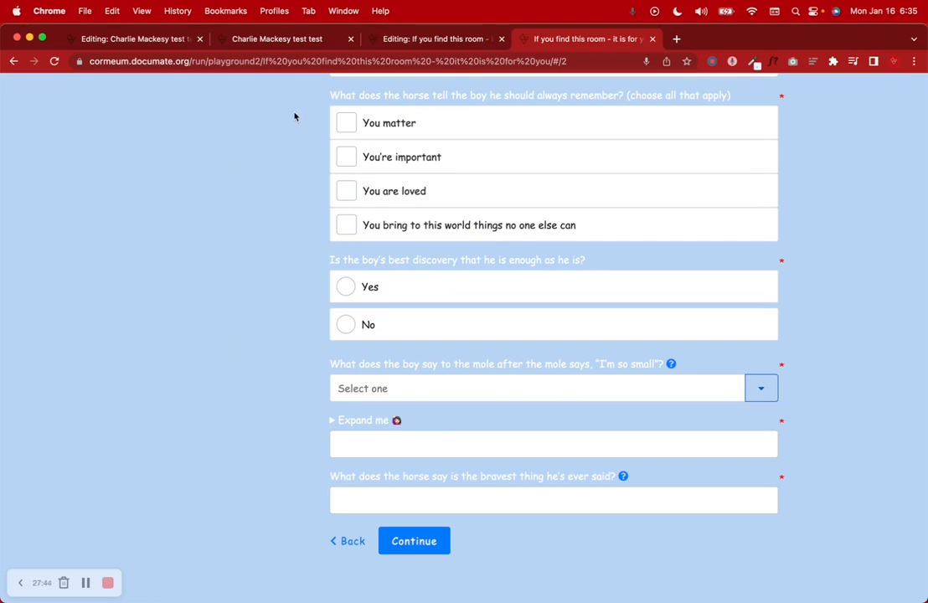
Step: Look back over the embedded video together with the choice questions directly beneath it
scroll(441, 307, "up", 10)
scroll(442, 307, "down", 3)
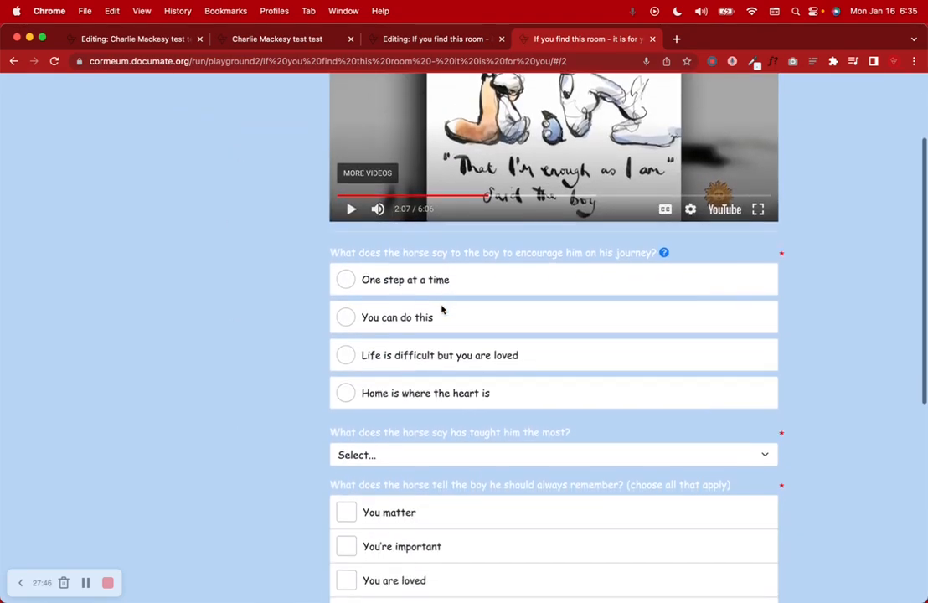
scroll(441, 307, "up", 3)
scroll(442, 309, "down", 5)
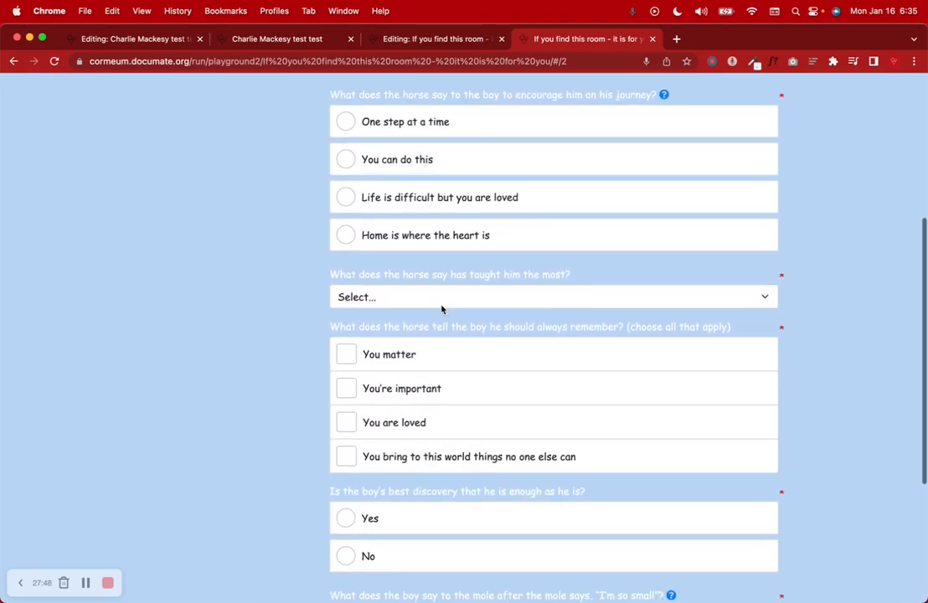
scroll(441, 309, "up", 5)
scroll(442, 309, "down", 1)
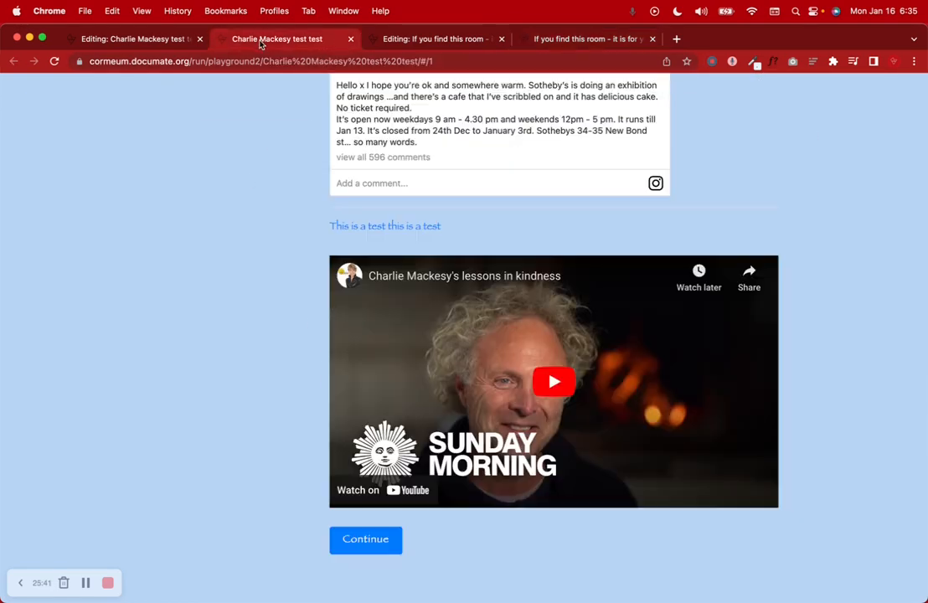
Step: Open the second page in the "If you find this room" editor and highlight the video ID in its YouTube code
left_click(263, 40)
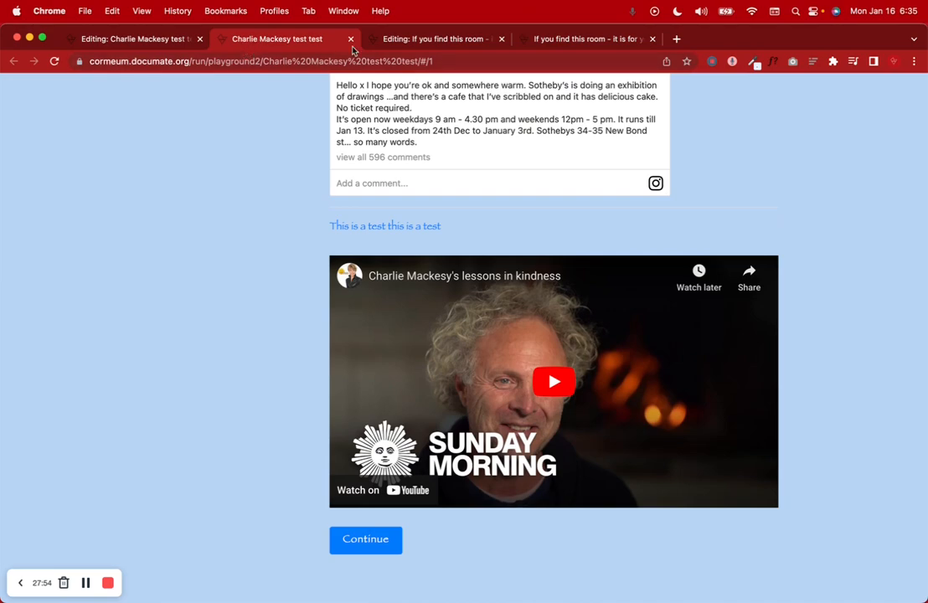
scroll(356, 165, "up", 5)
left_click(123, 39)
left_click(421, 46)
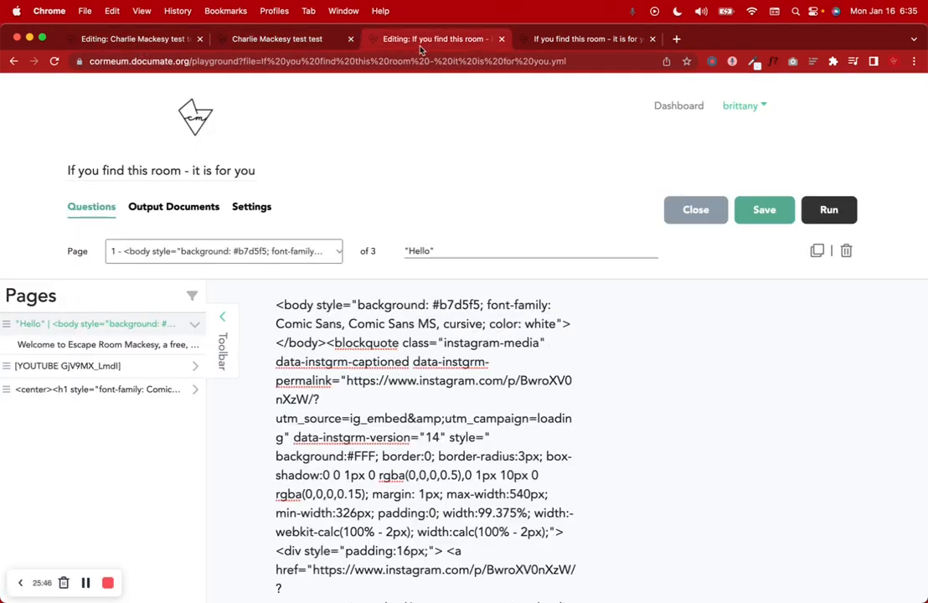
left_click(129, 365)
triple_click(307, 304)
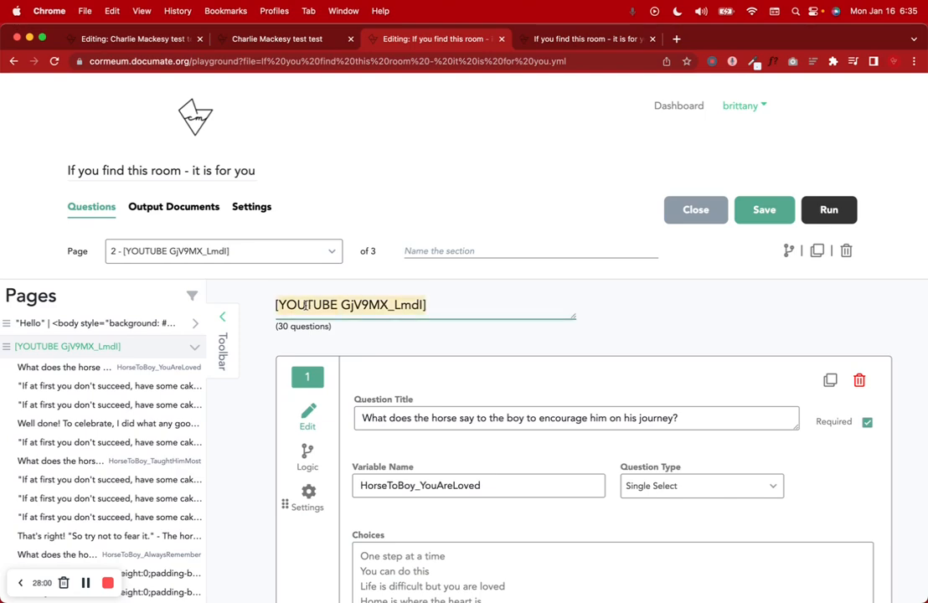
left_click(281, 305)
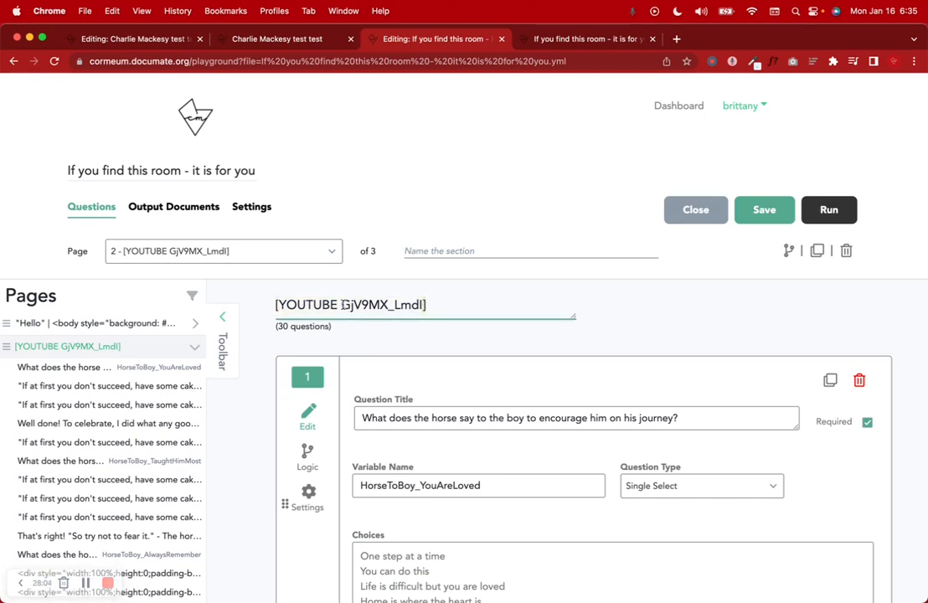
left_click_drag(341, 304, 417, 306)
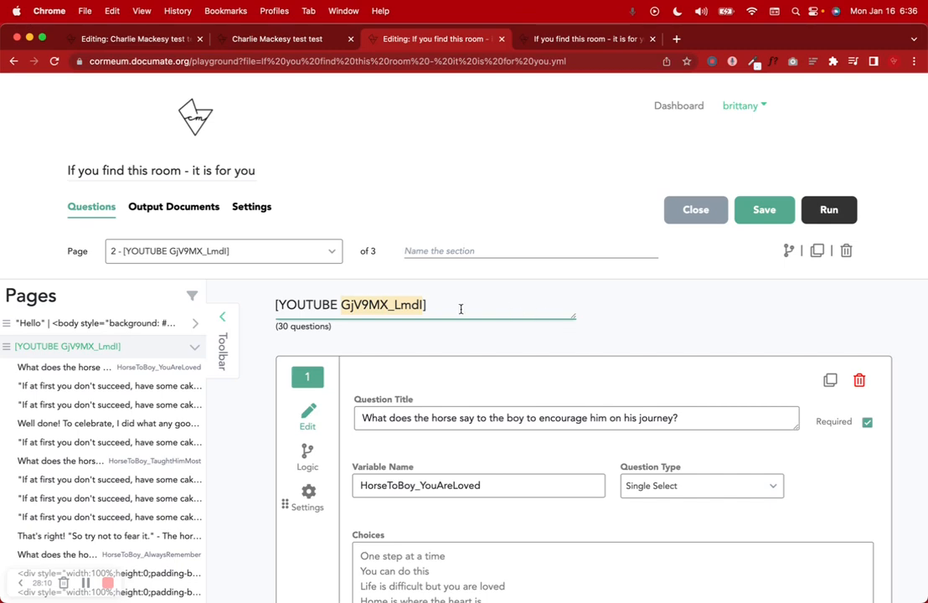
left_click(459, 307)
Step: Compare the second page's questions in the room preview with their setup in the "If you find this room" editor
left_click(563, 44)
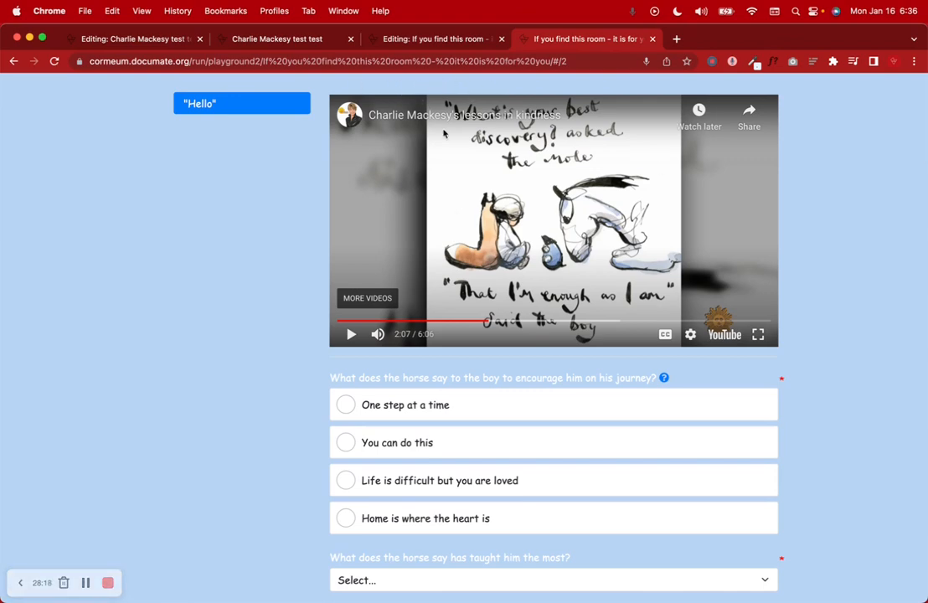
scroll(819, 409, "down", 4)
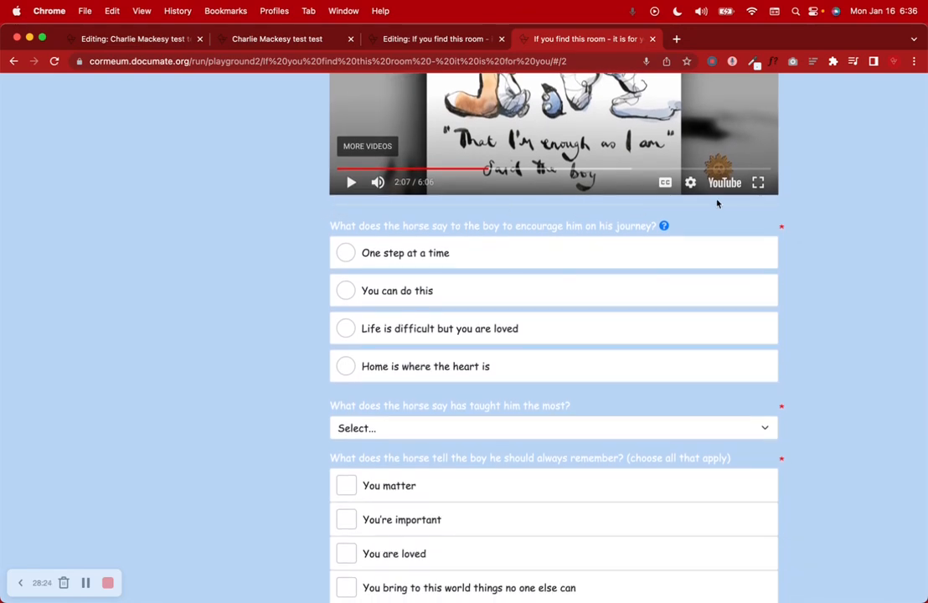
scroll(429, 319, "down", 4)
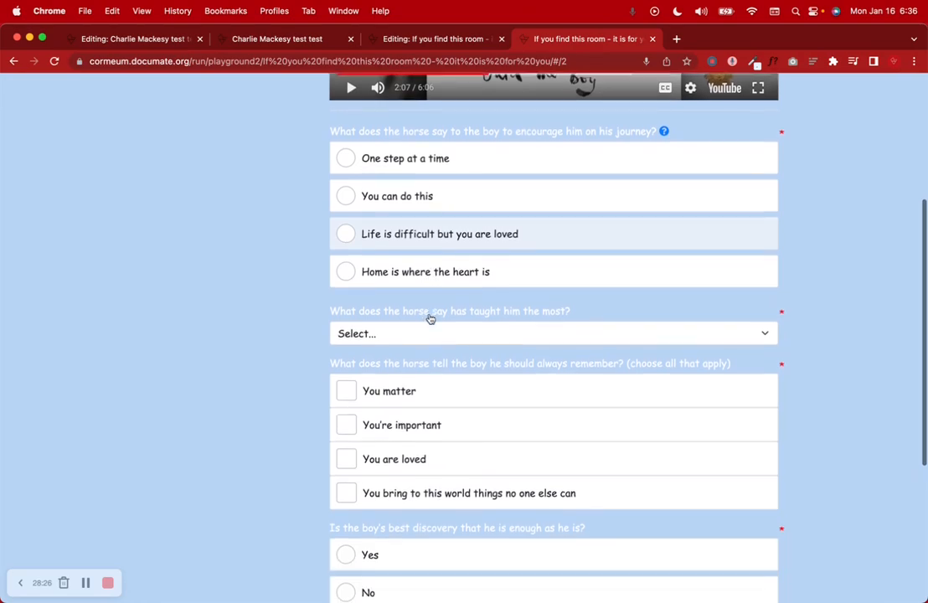
key("ctrl+shift+Tab")
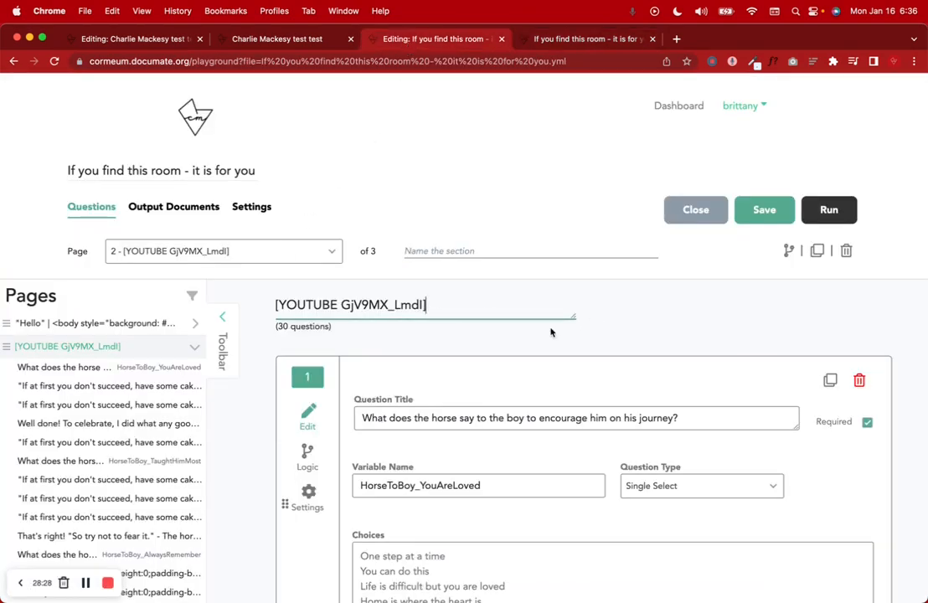
scroll(596, 325, "down", 3)
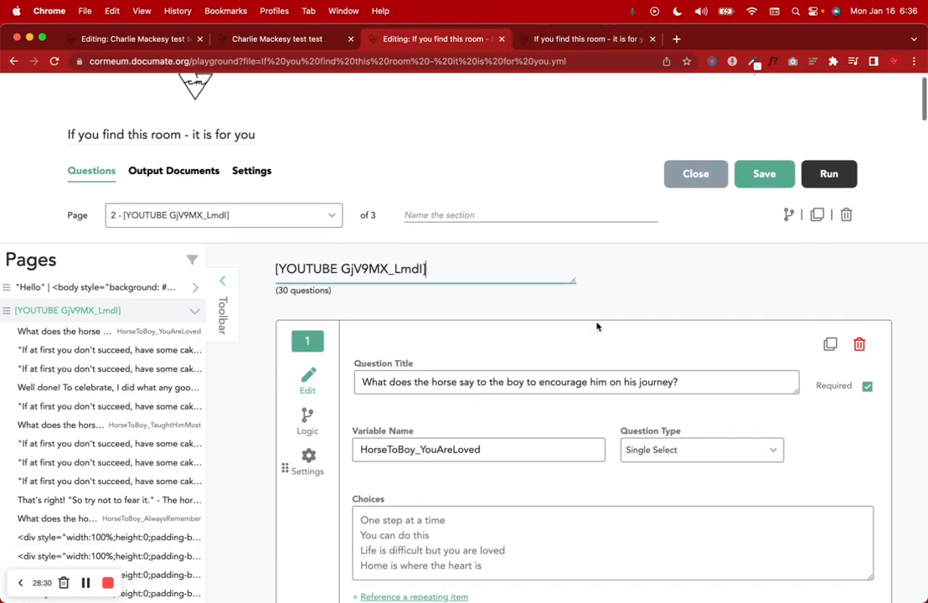
scroll(596, 327, "down", 5)
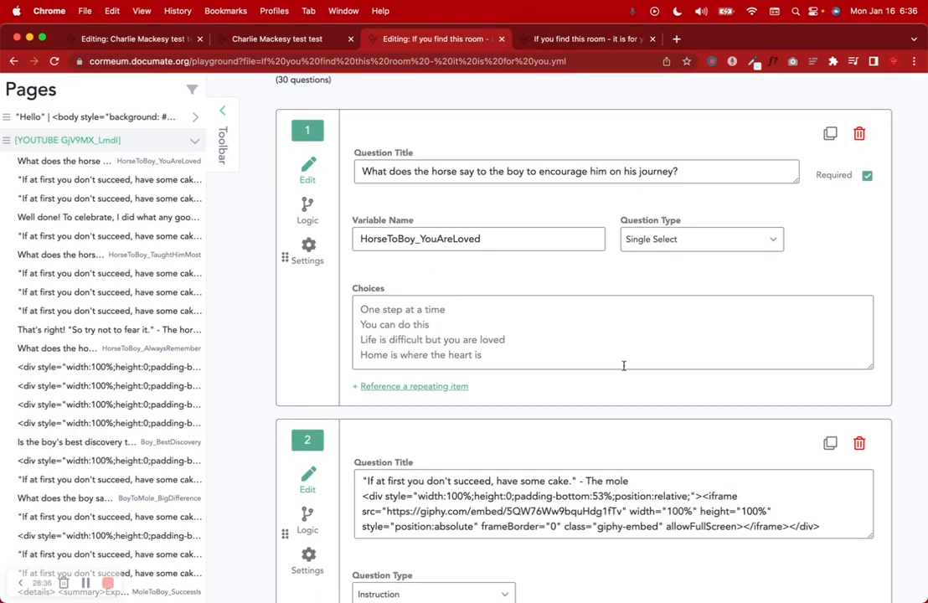
scroll(623, 367, "down", 20)
Step: Return to the "Charlie Mackesy test test" editor and add a new page after its first page
left_click(134, 38)
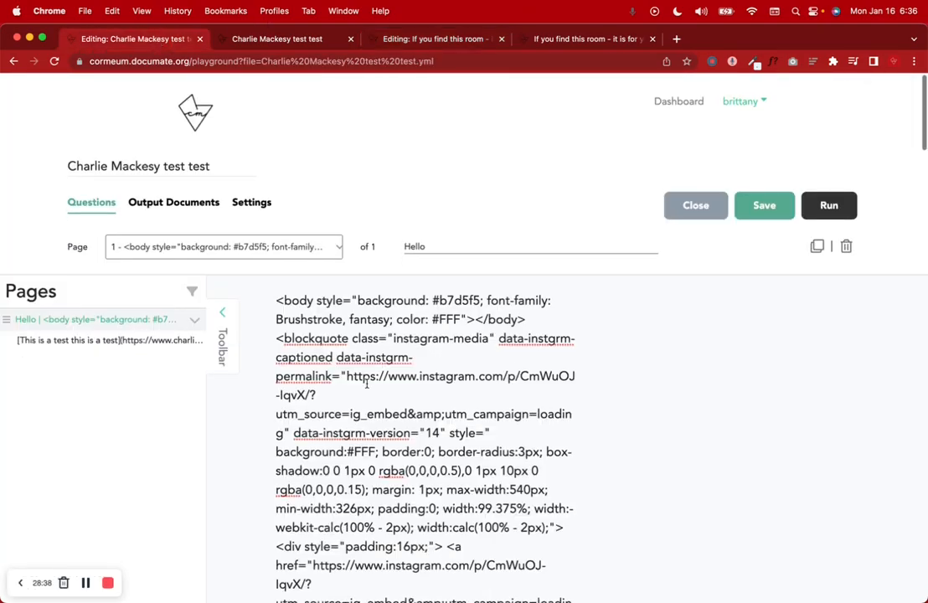
scroll(362, 383, "down", 15)
scroll(260, 387, "down", 5)
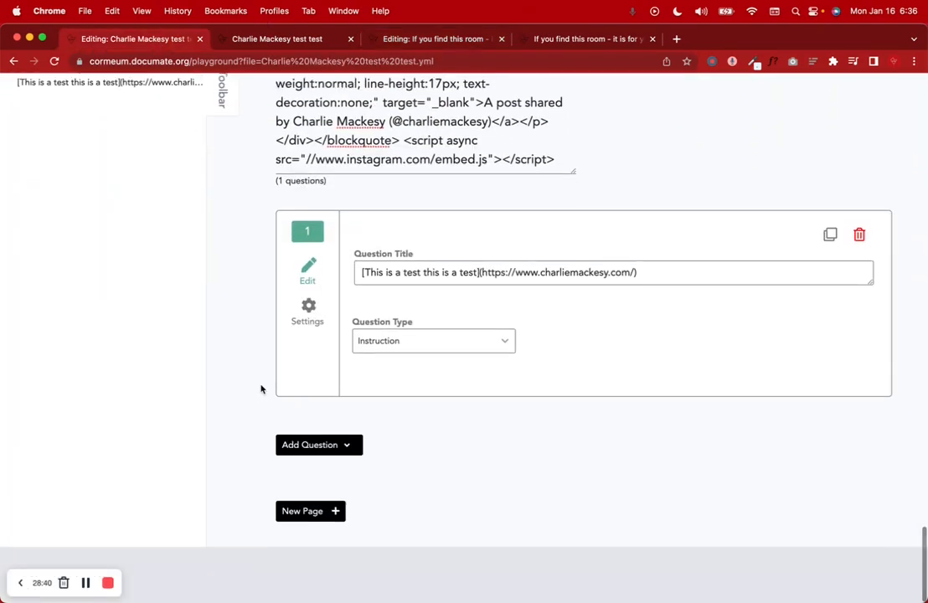
left_click(283, 545)
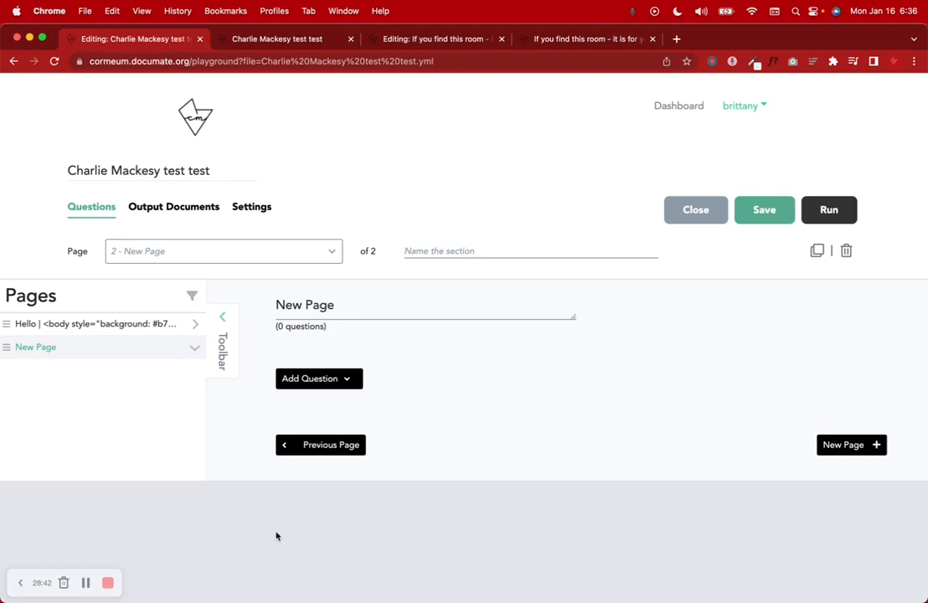
Step: Replace the new page's title with the code [YOUTUBE GjV9MX_LmdI] copied from the "If you find this room" editor, and save the workflow
left_click(345, 310)
triple_click(345, 311)
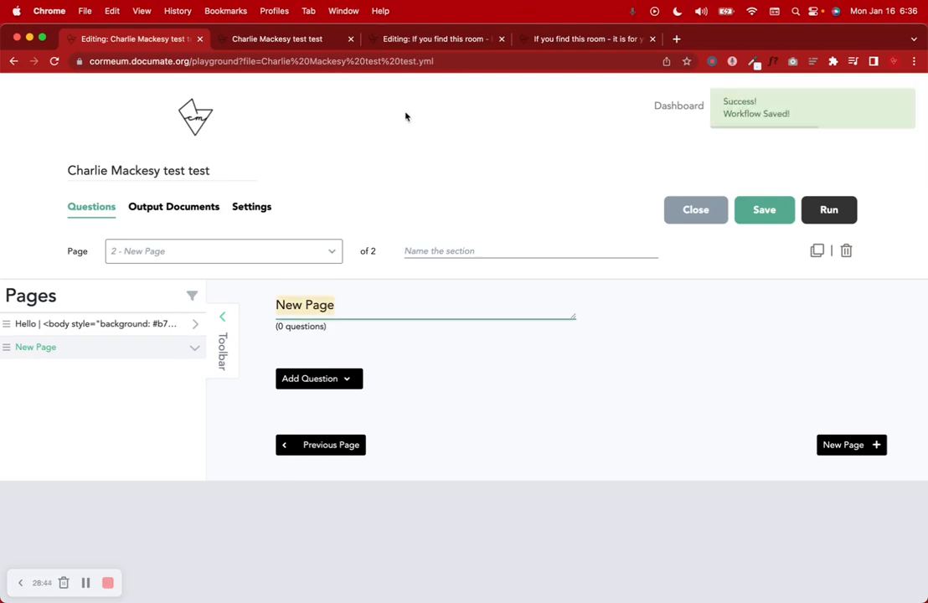
left_click(327, 46)
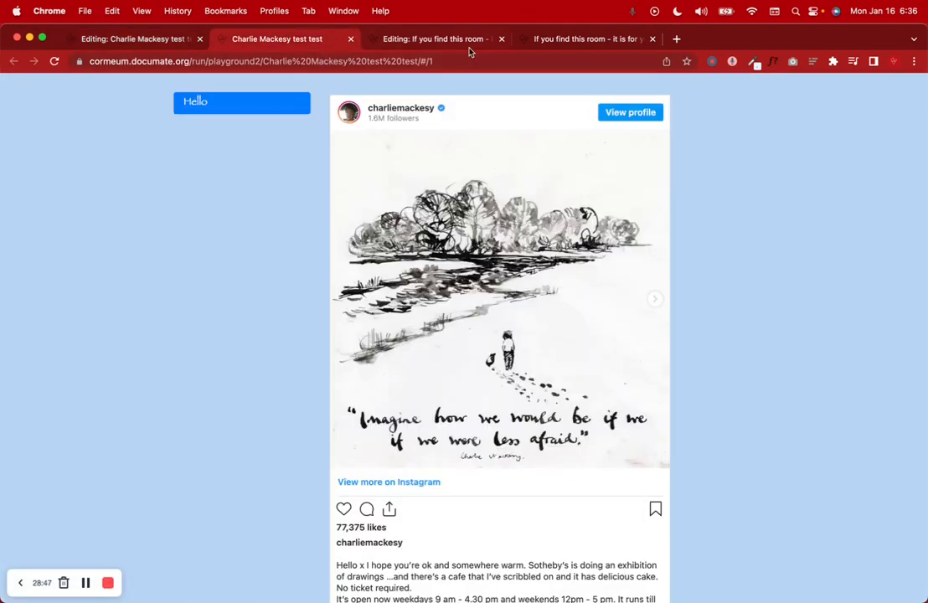
left_click(558, 40)
left_click(418, 39)
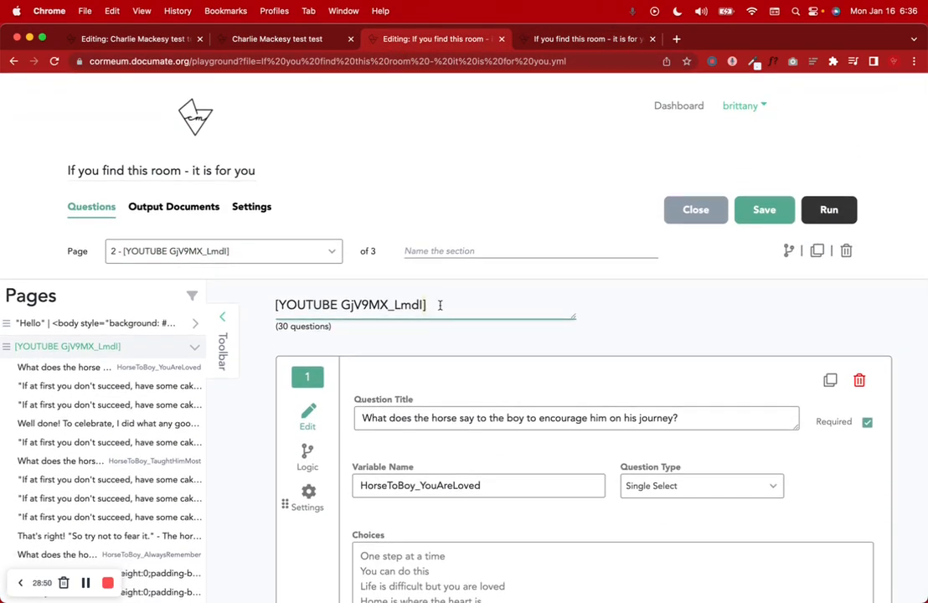
triple_click(439, 304)
key("ctrl+c")
left_click(92, 38)
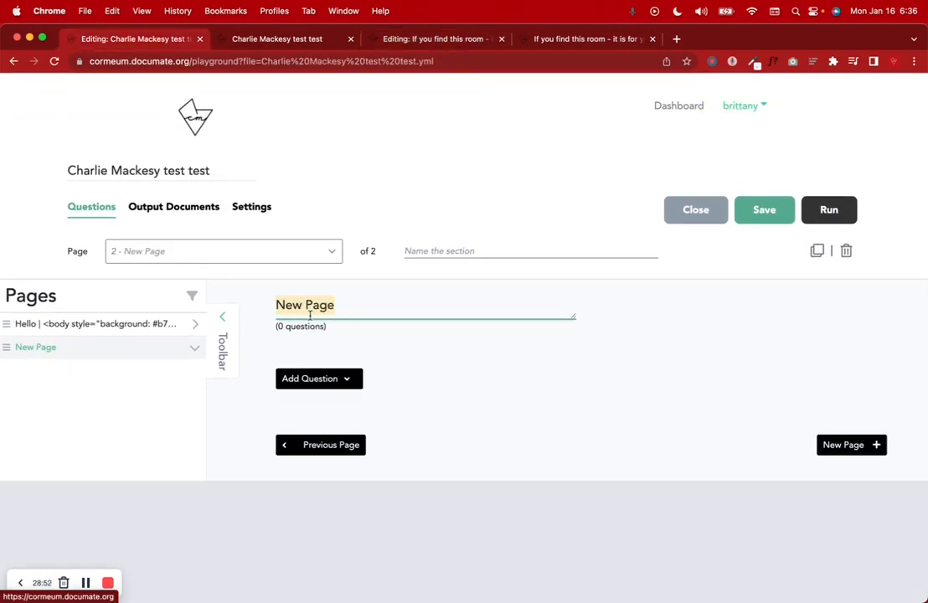
key("ctrl+v")
key("ctrl+s")
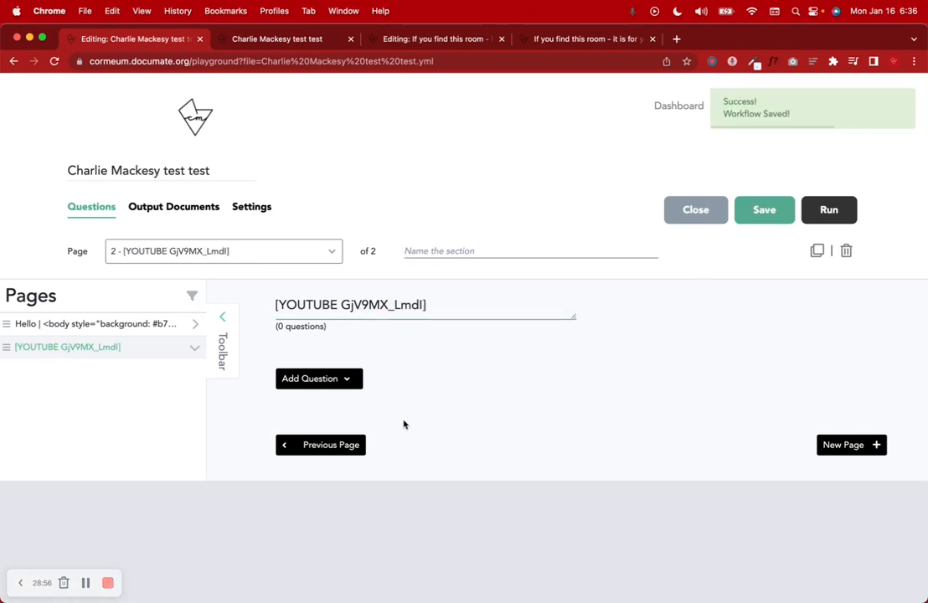
Step: Add a Single Select question titled "What does the horse say to the boy to encourage him on his journey?", copied from the finished room
left_click(544, 39)
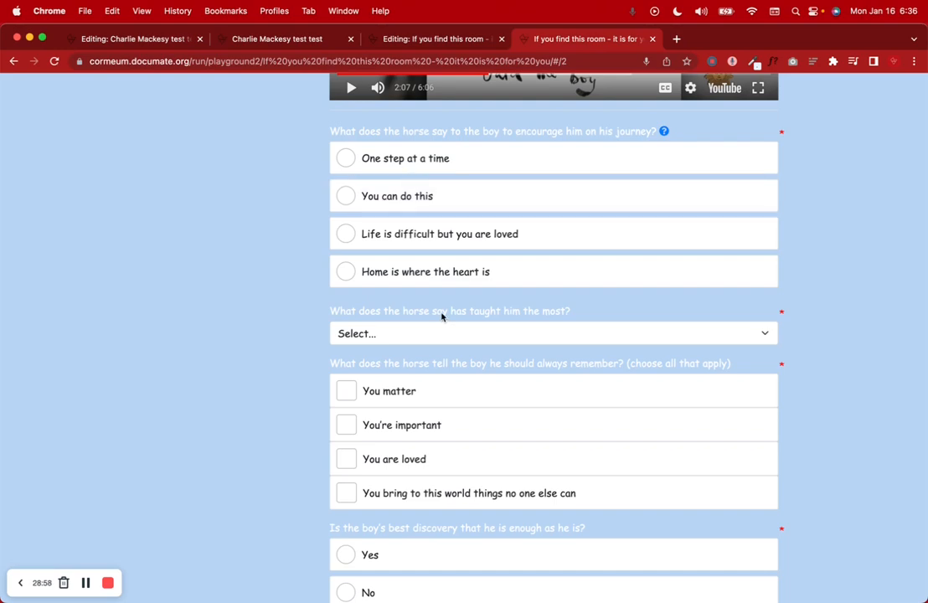
left_click(92, 36)
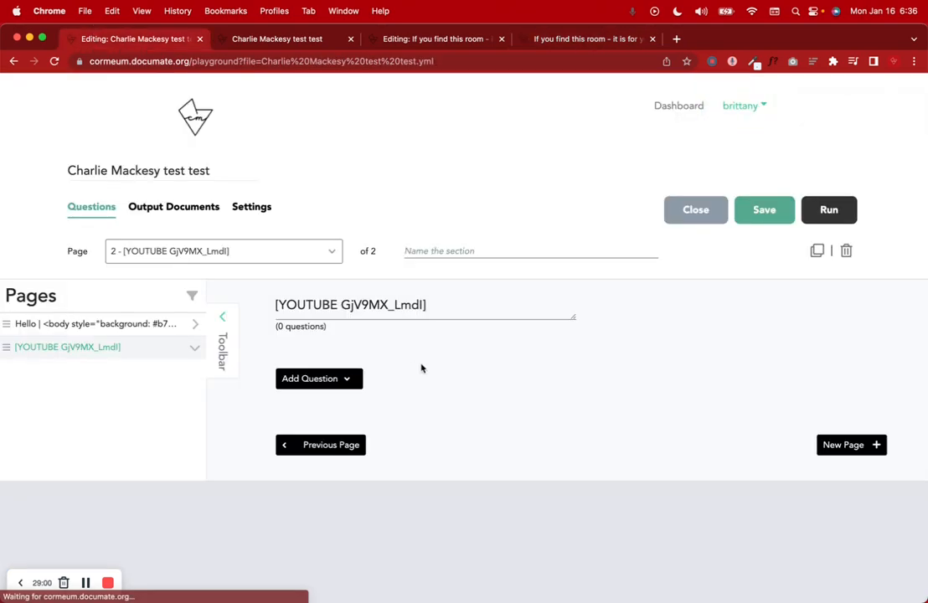
left_click(314, 379)
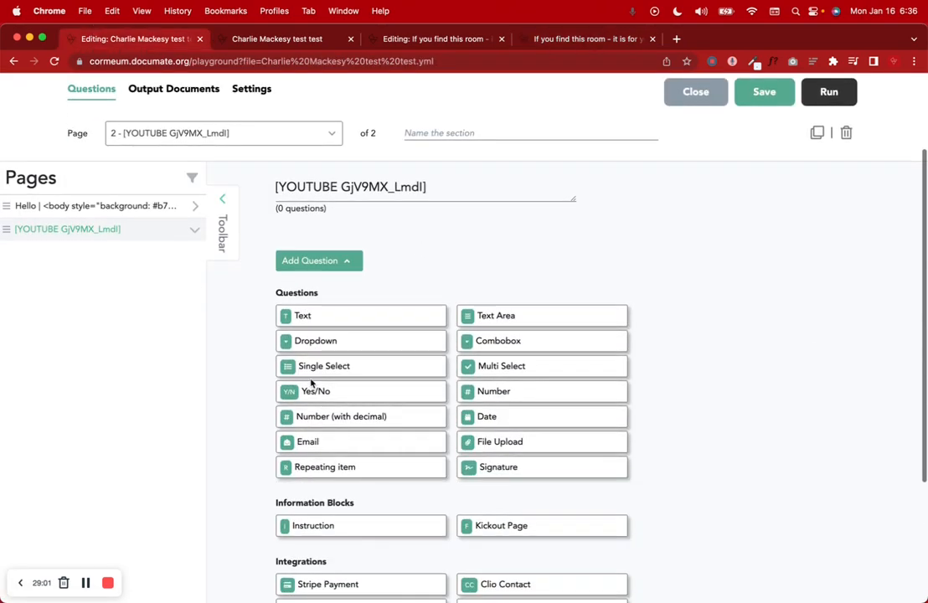
left_click(351, 370)
left_click(551, 41)
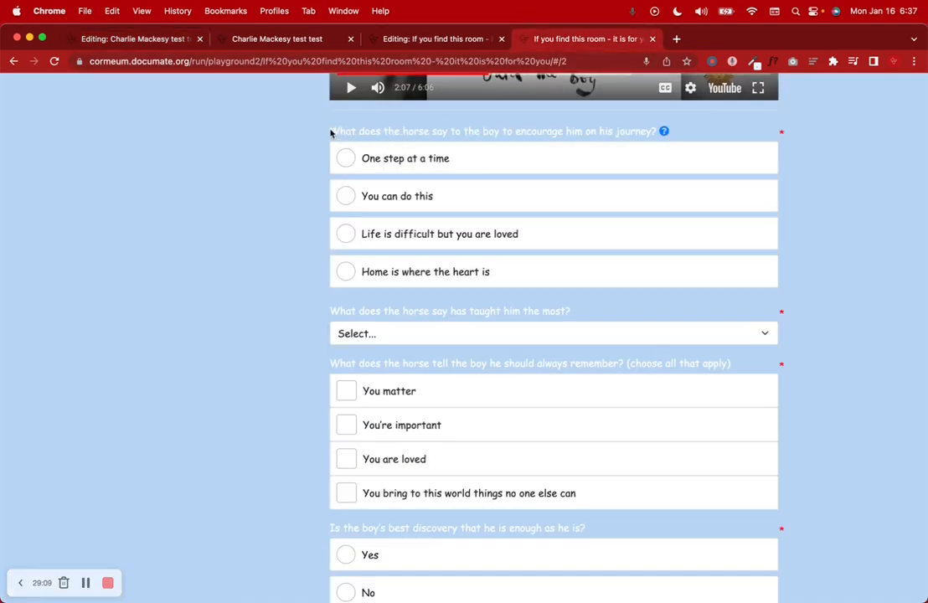
left_click_drag(330, 132, 588, 133)
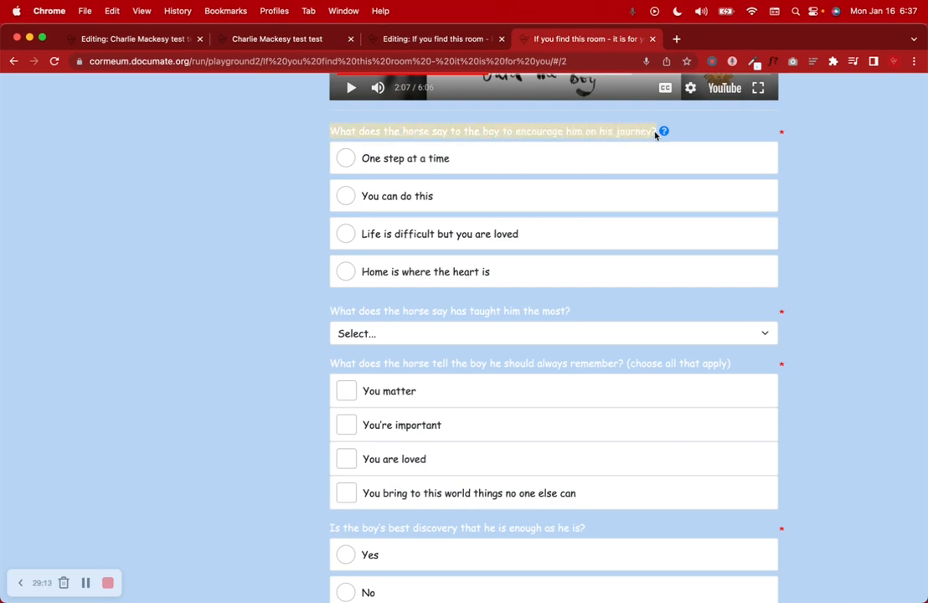
left_click(118, 40)
left_click(395, 307)
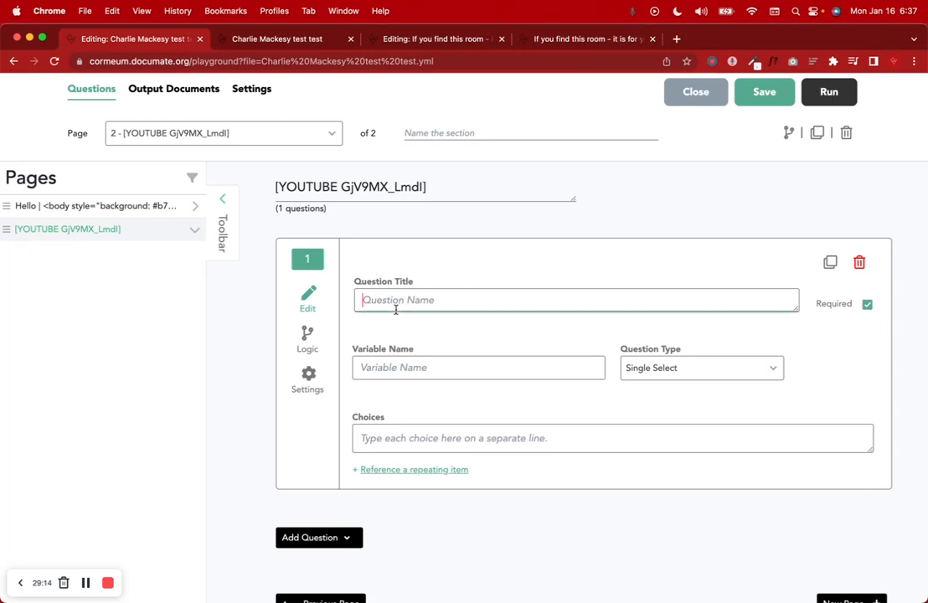
key("super+v")
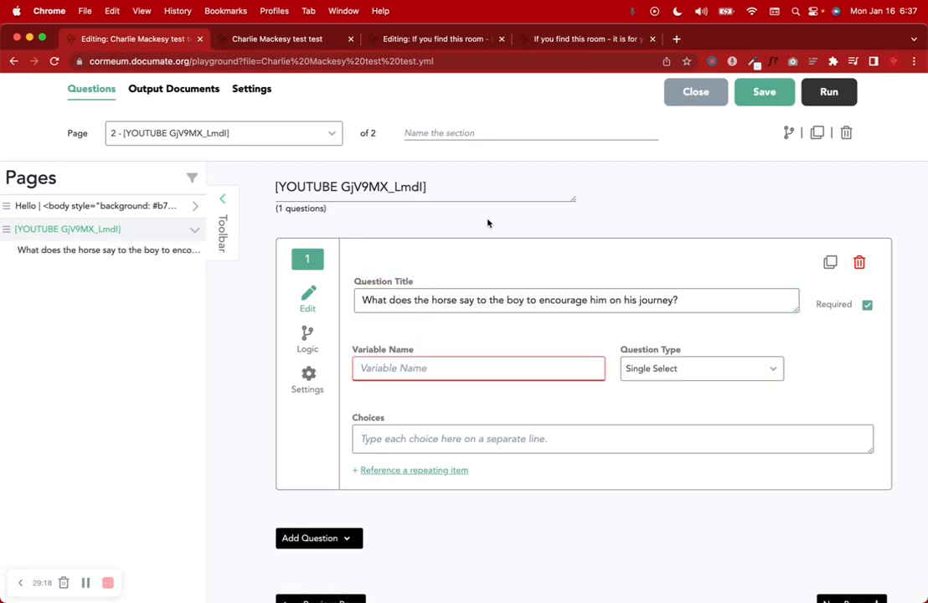
Step: Examine the variable name and choices of the first question in the "If you find this room" editor, highlighting each
left_click(383, 34)
scroll(441, 273, "down", 3)
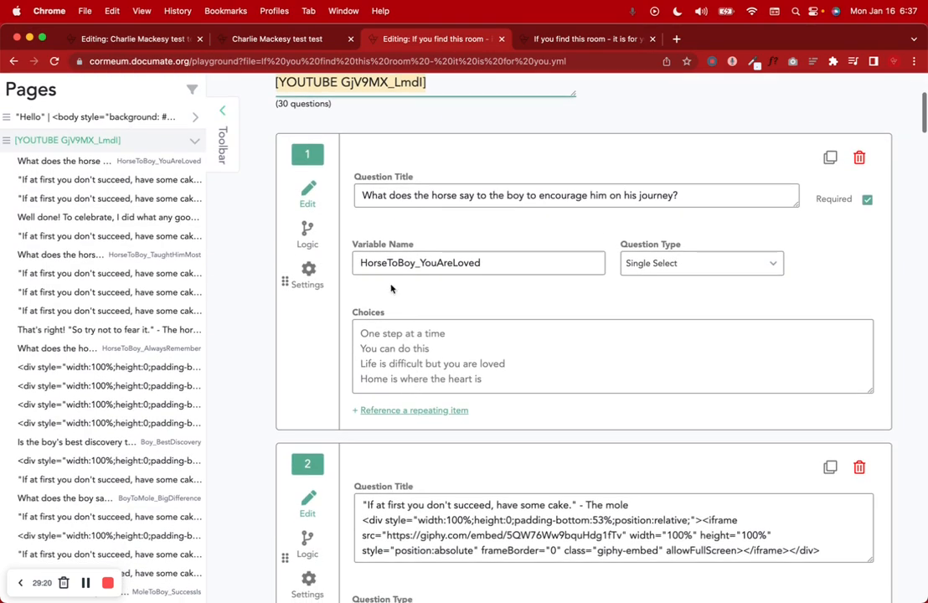
double_click(401, 263)
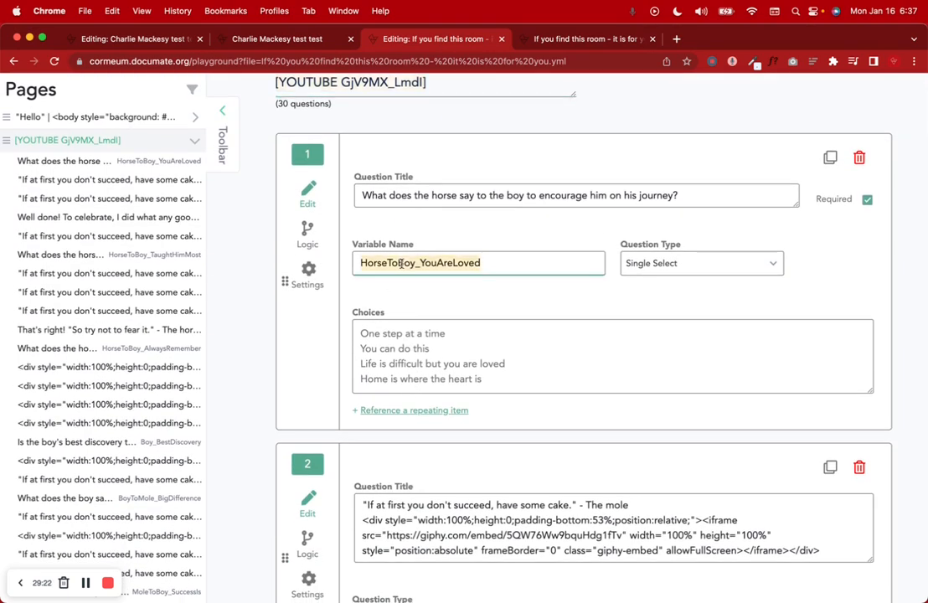
left_click_drag(474, 383, 344, 331)
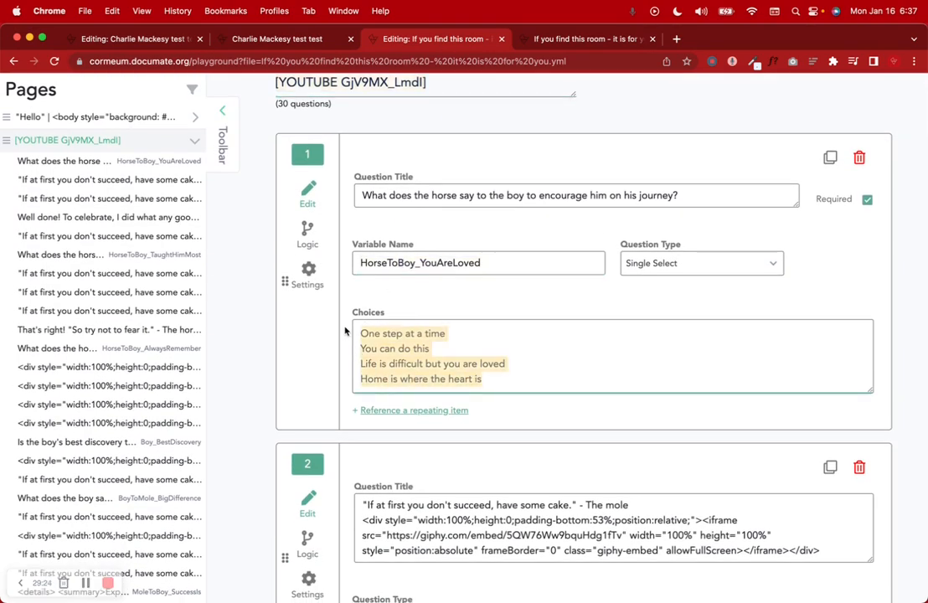
Step: Back in the test workflow, look through the available question types for the horse question and leave the type unchanged
left_click(139, 38)
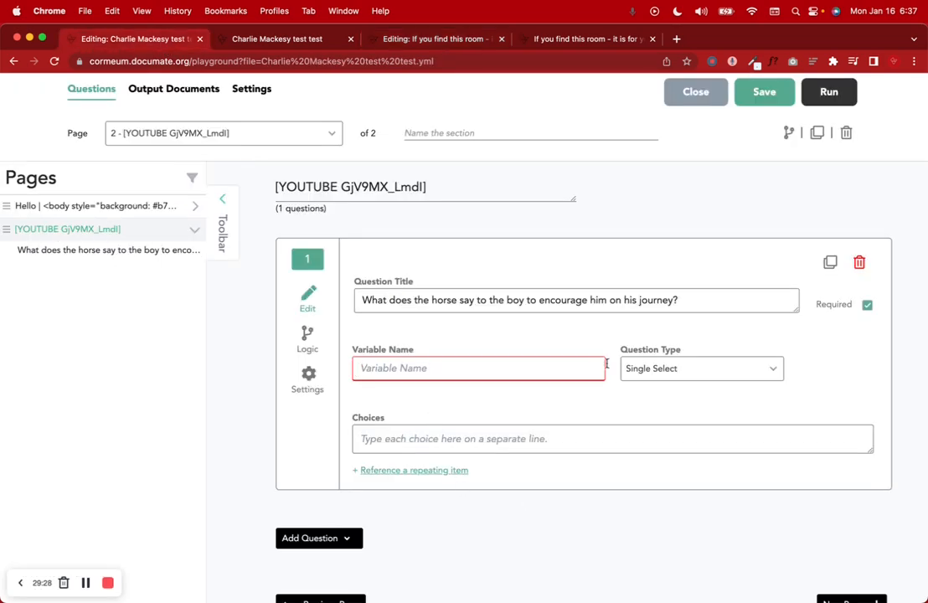
left_click(683, 370)
scroll(685, 422, "down", 3)
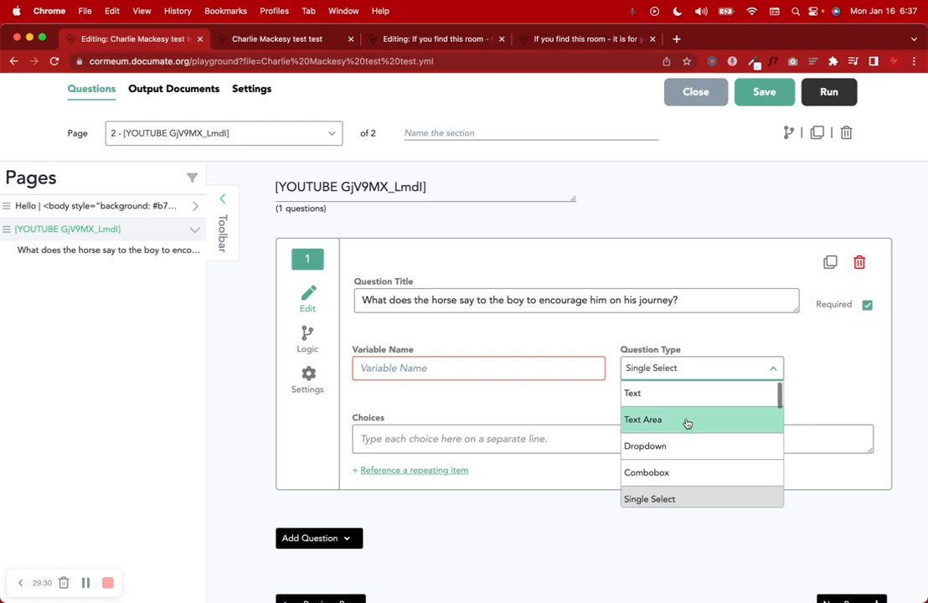
scroll(685, 422, "up", 3)
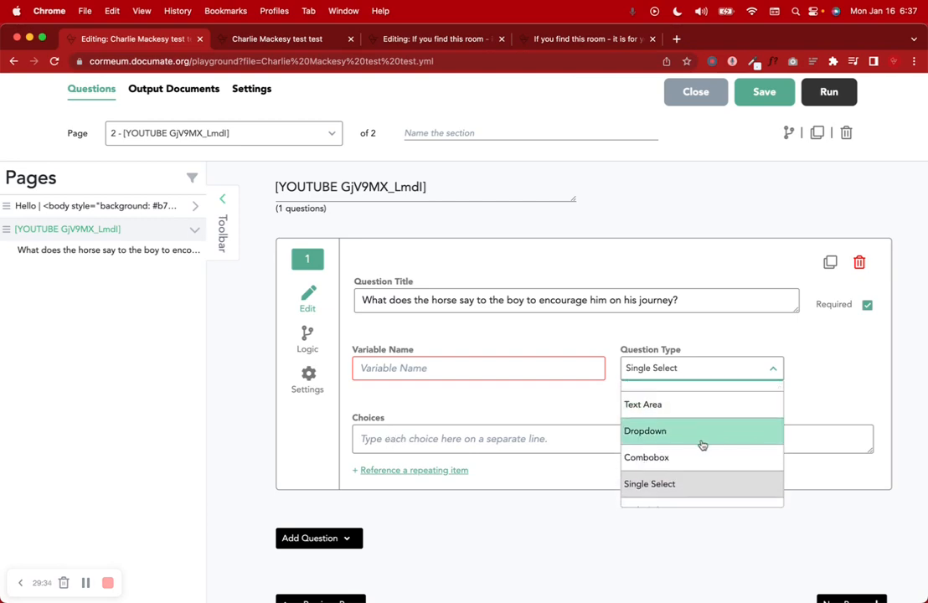
left_click(855, 374)
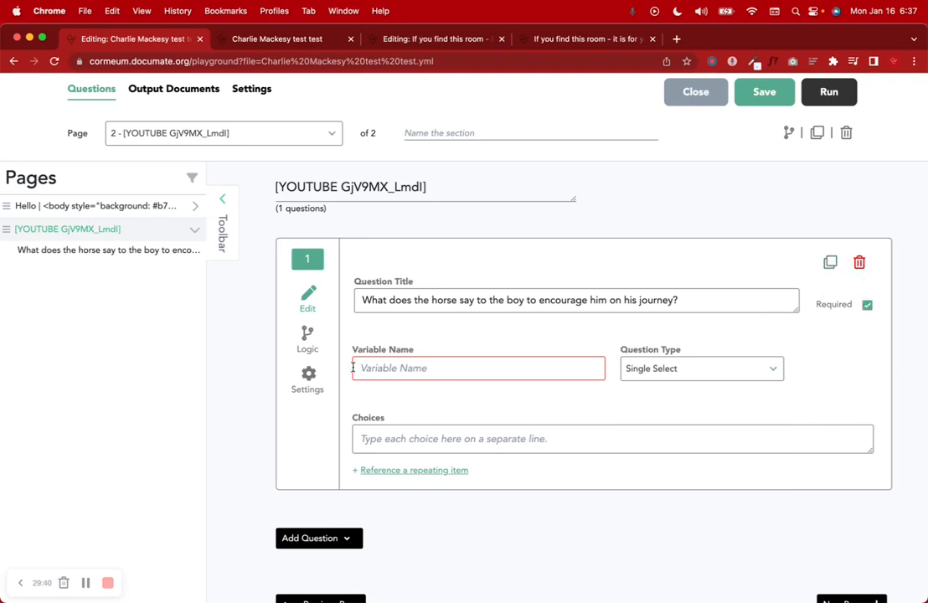
Step: Try a "Show if" logic condition on the horse question, look at its variable options, and clear the condition
left_click(308, 333)
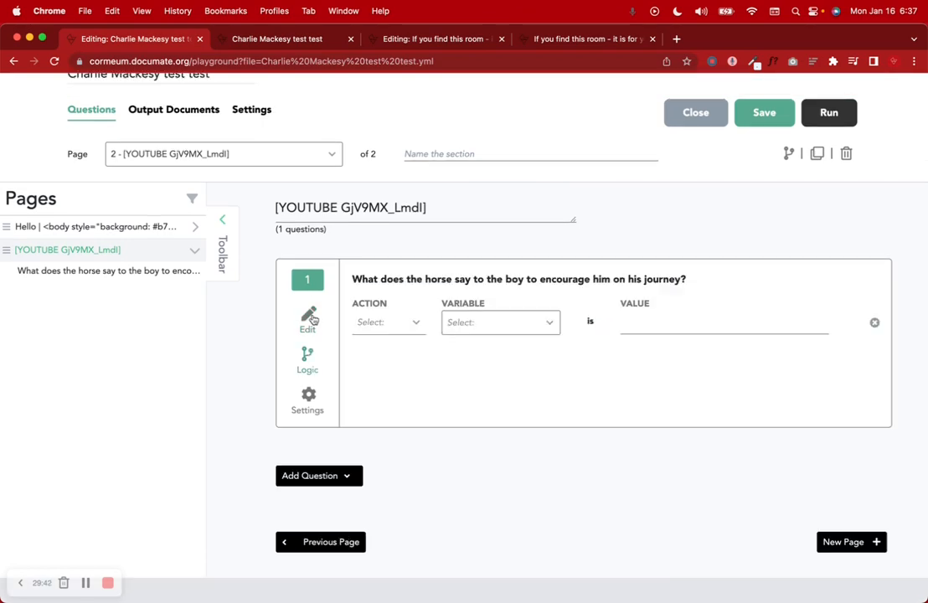
left_click(392, 325)
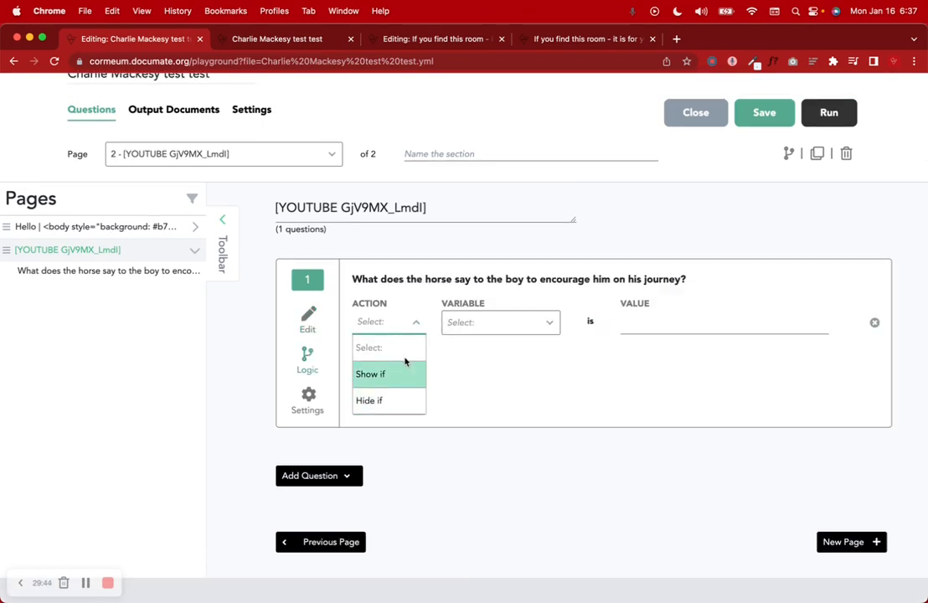
left_click(405, 366)
left_click(490, 323)
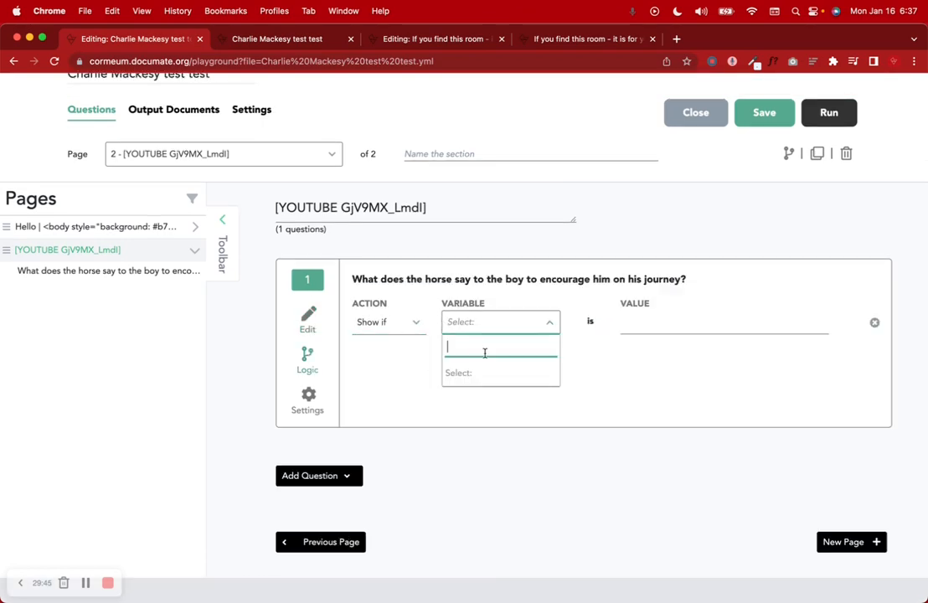
left_click(375, 330)
left_click(874, 323)
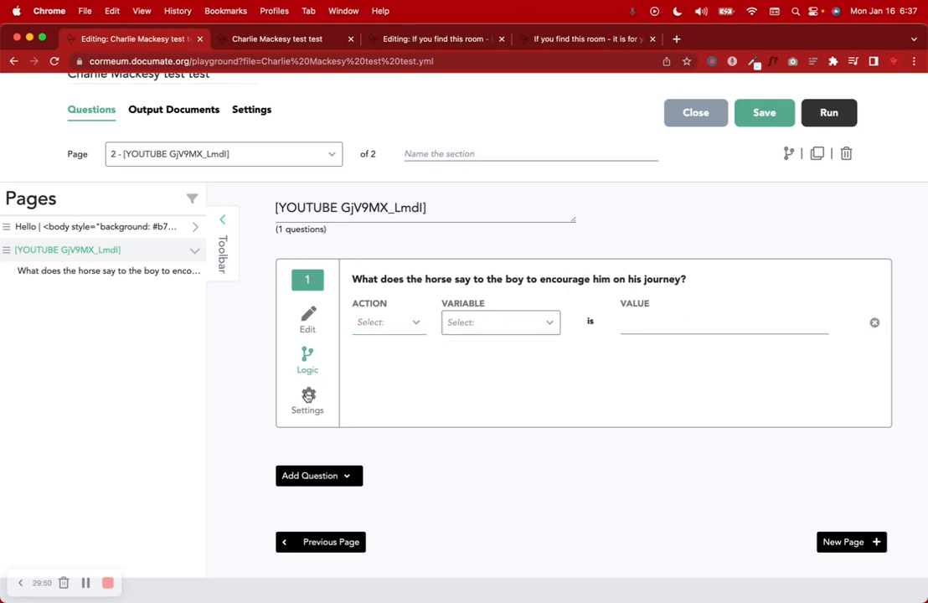
Step: Inspect the horse question's help text and default value settings, and return to editing the question
left_click(308, 397)
left_click(373, 307)
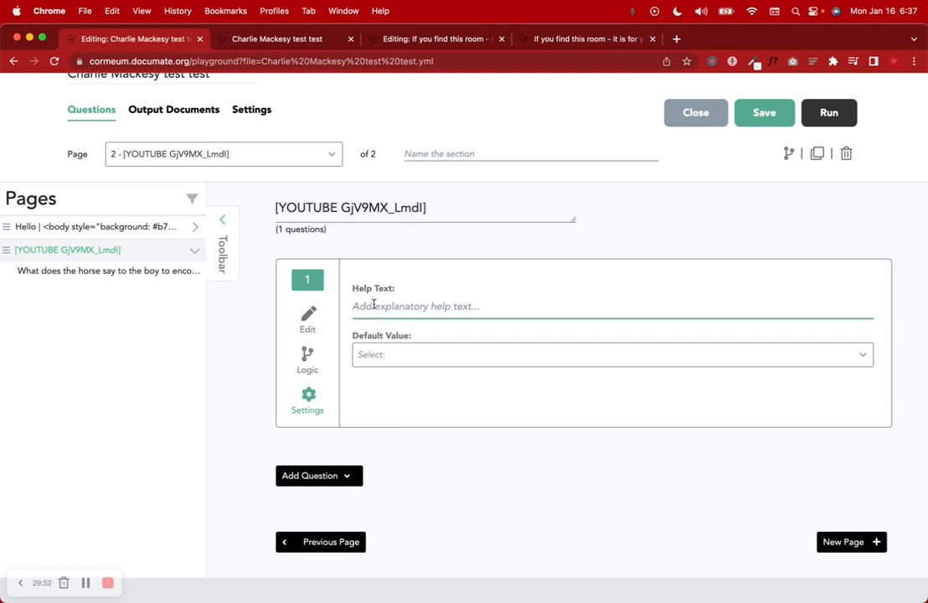
left_click(398, 355)
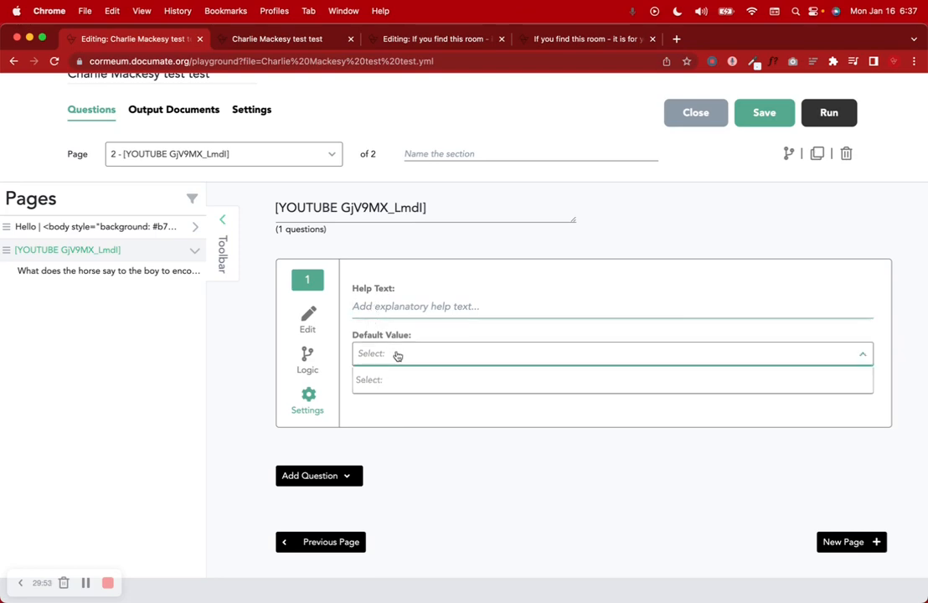
left_click(308, 326)
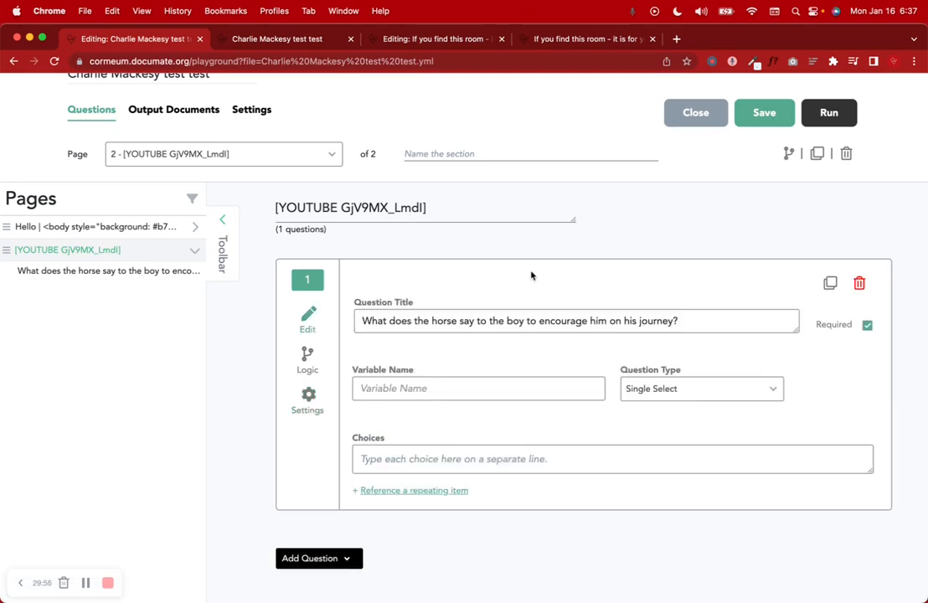
Step: Highlight the first question's help text in the "If you find this room" editor and compare it with the question in the room preview
left_click(427, 38)
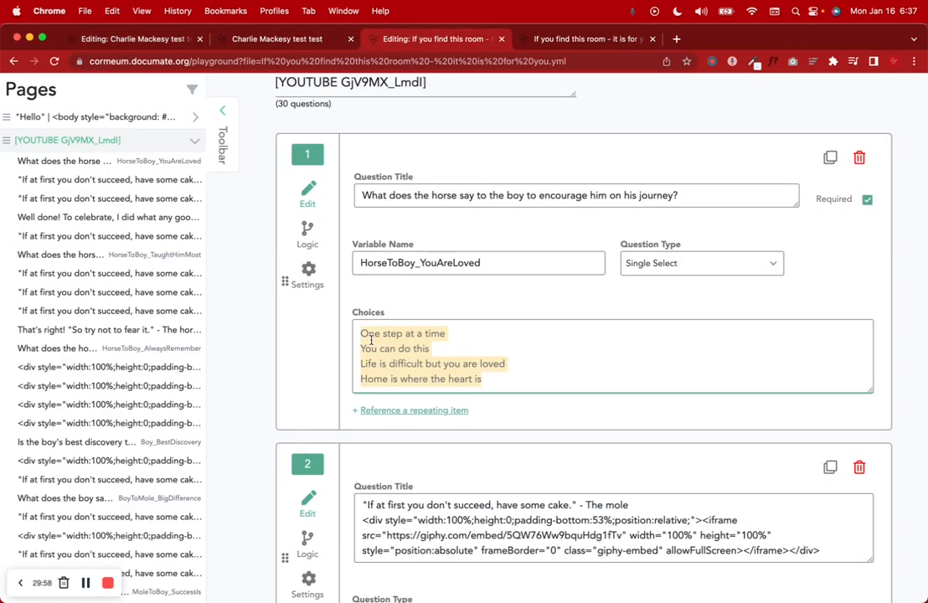
left_click(307, 273)
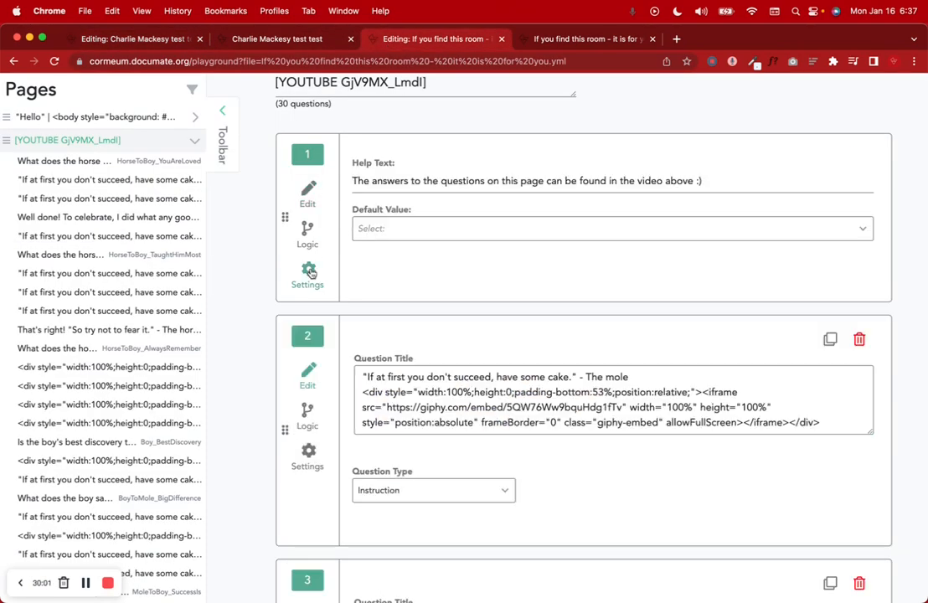
triple_click(375, 181)
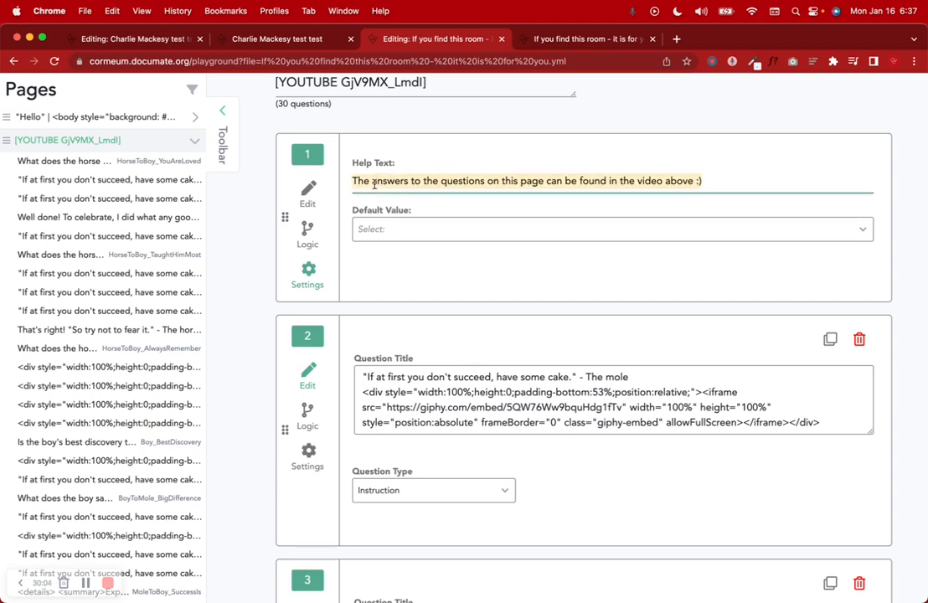
left_click(573, 38)
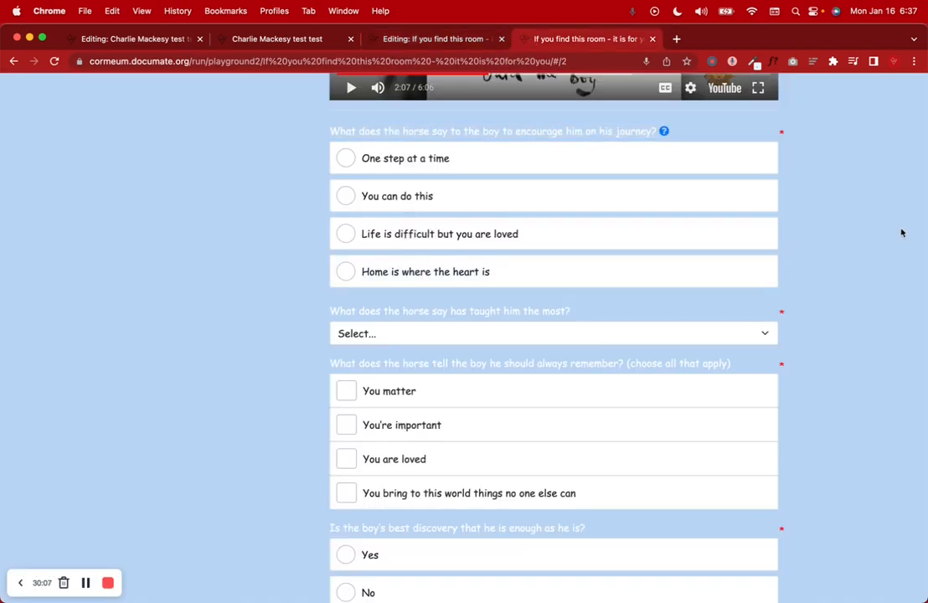
scroll(902, 233, "up", 5)
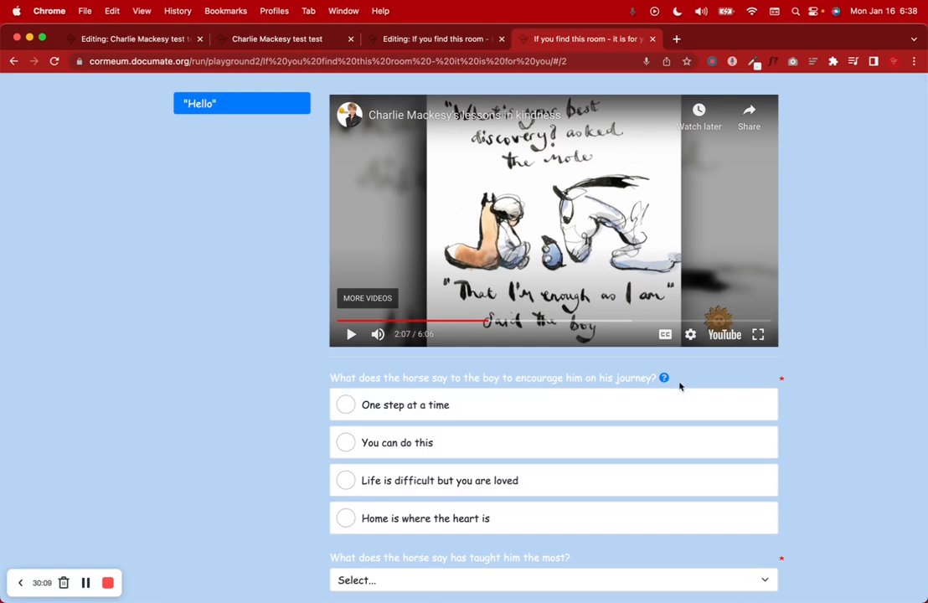
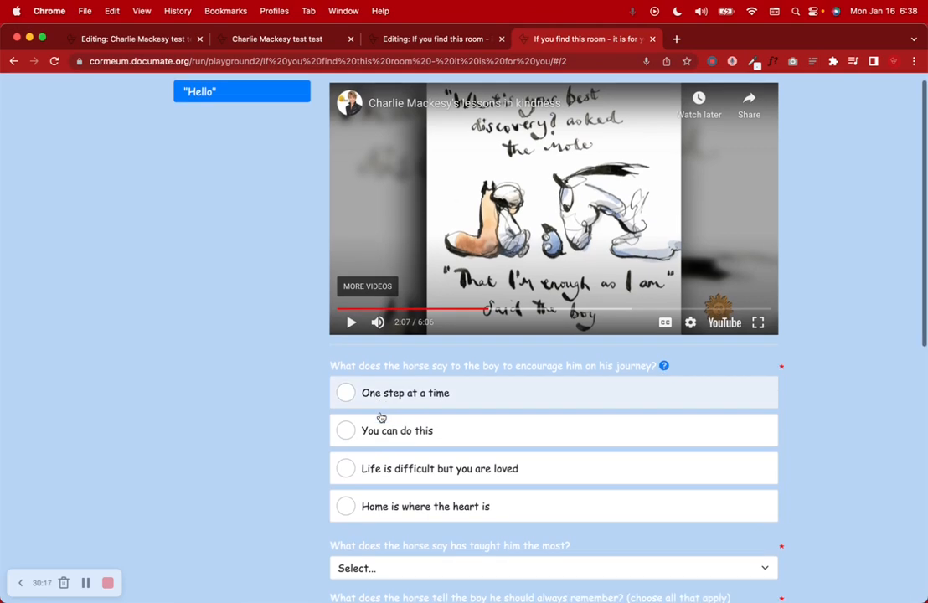
Step: In the room preview, answer the horse encouragement question with "One step at a time" and examine the feedback text and GIF
scroll(381, 416, "down", 3)
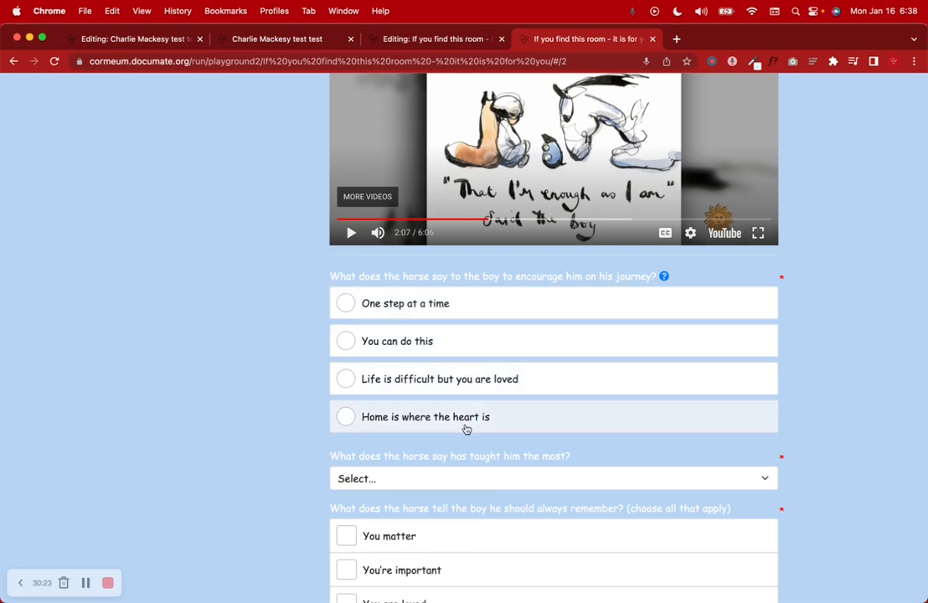
scroll(466, 429, "down", 2)
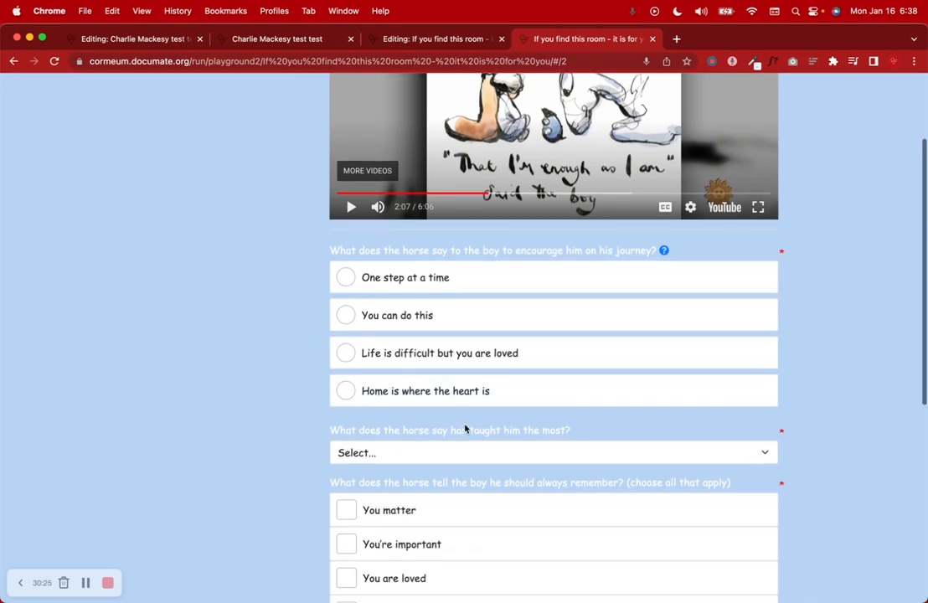
left_click(453, 285)
scroll(453, 286, "down", 5)
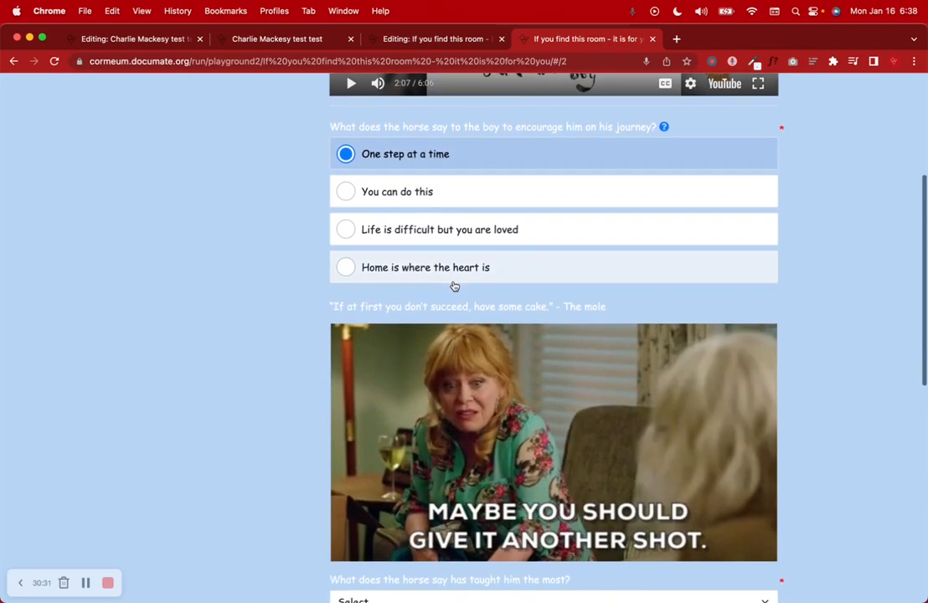
scroll(453, 285, "down", 2)
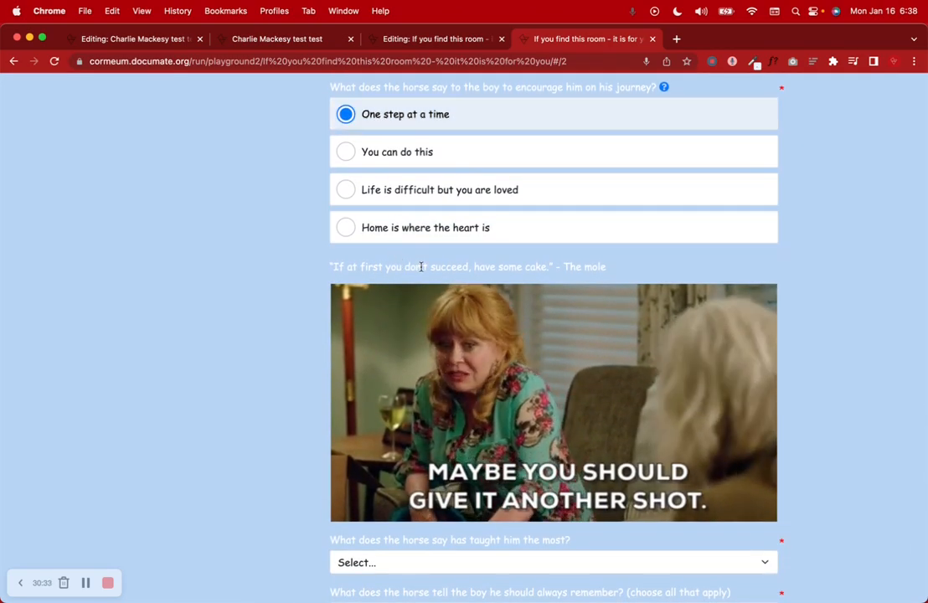
left_click_drag(421, 266, 623, 273)
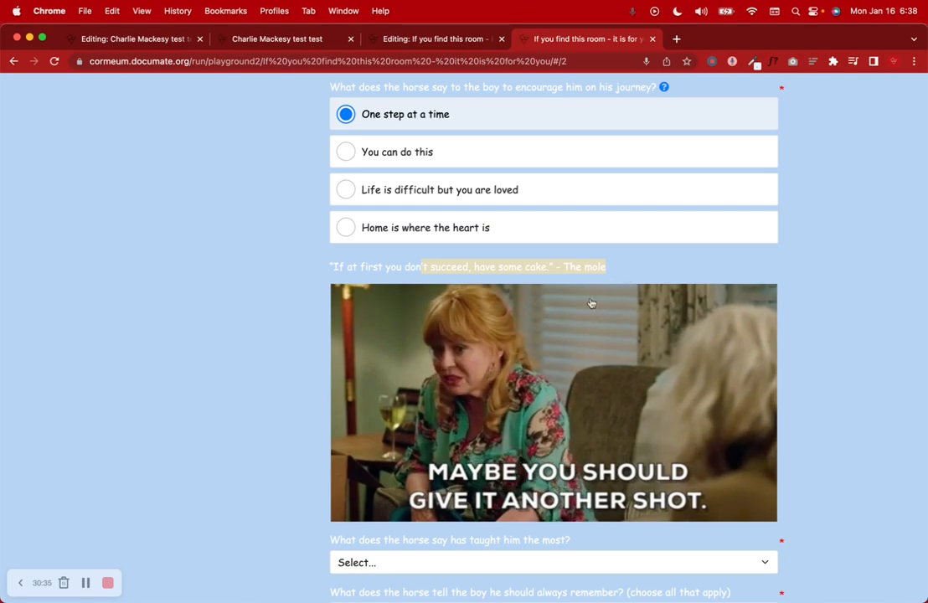
Step: Open giphy.com in a new browser tab and open the trending "Good Morning" coffee mug GIF
left_click(677, 40)
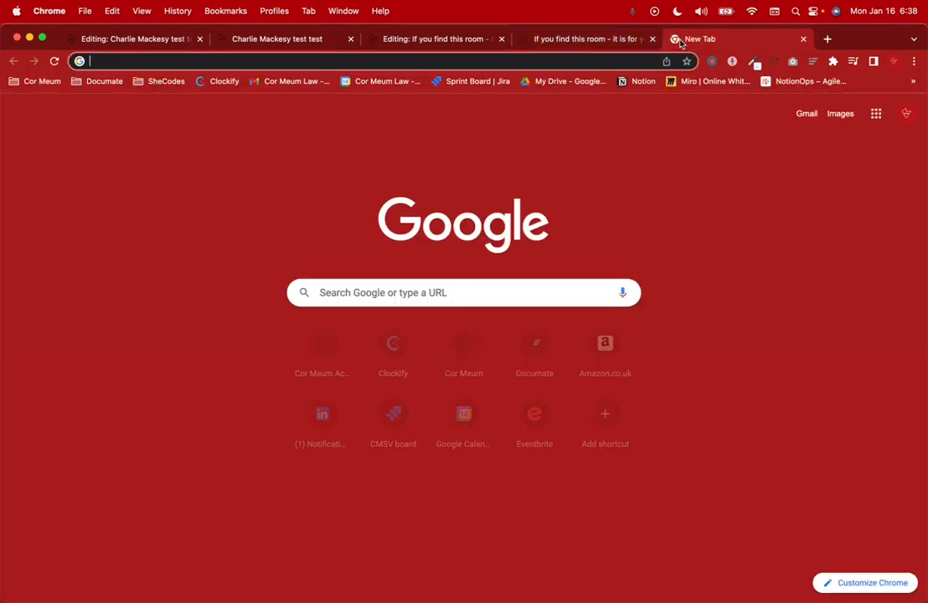
type("gip")
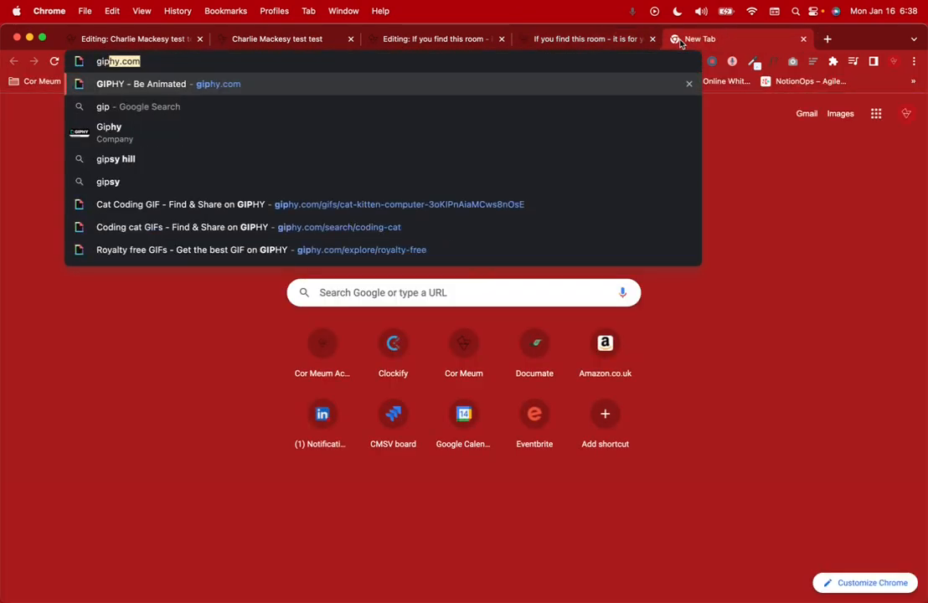
type("hy.com")
key("Return")
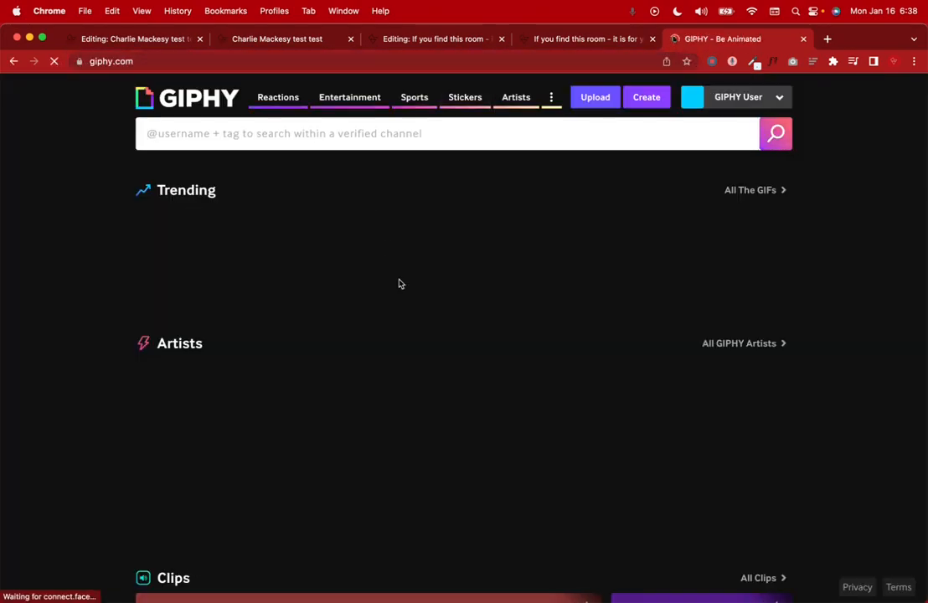
scroll(442, 399, "down", 5)
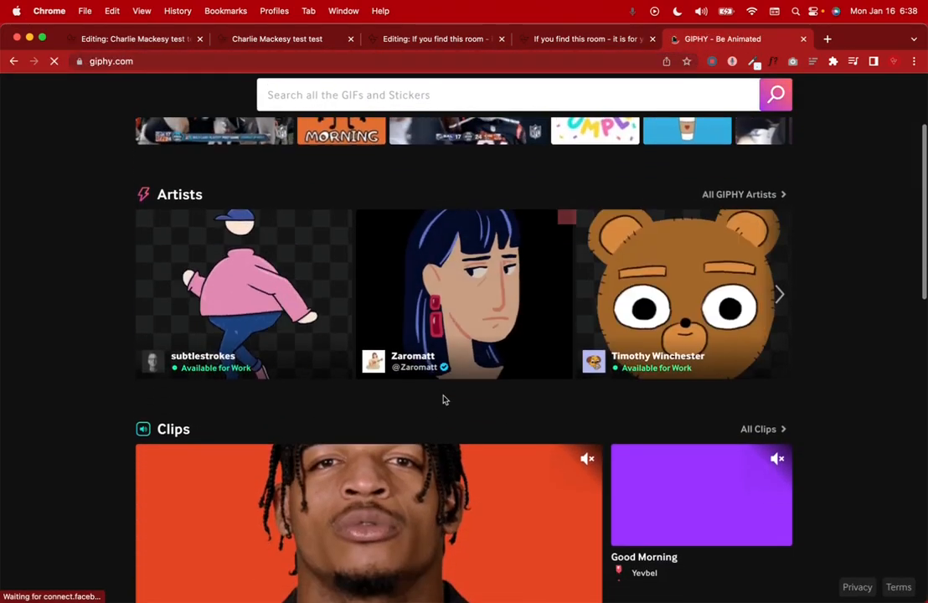
scroll(444, 401, "down", 4)
scroll(444, 400, "up", 9)
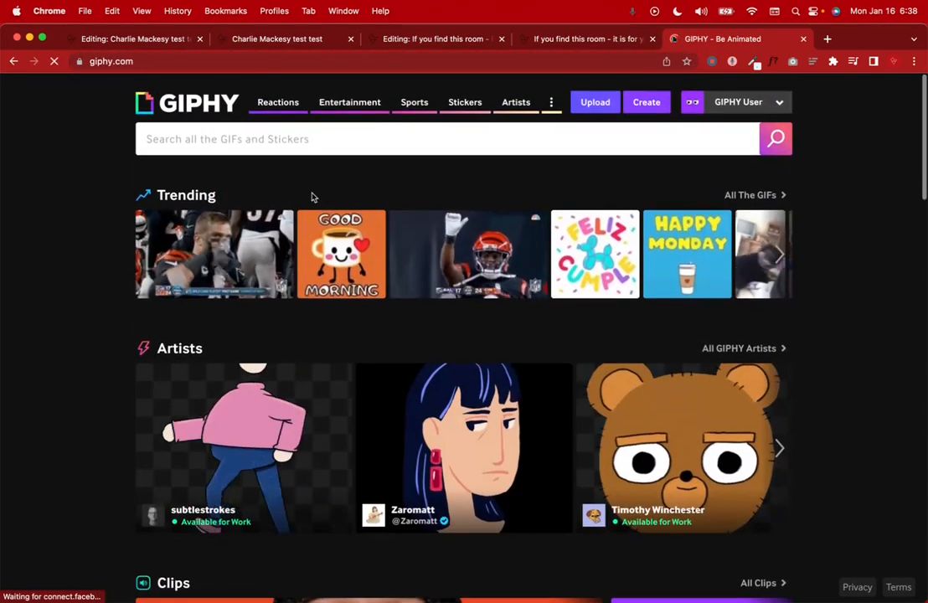
left_click(340, 249)
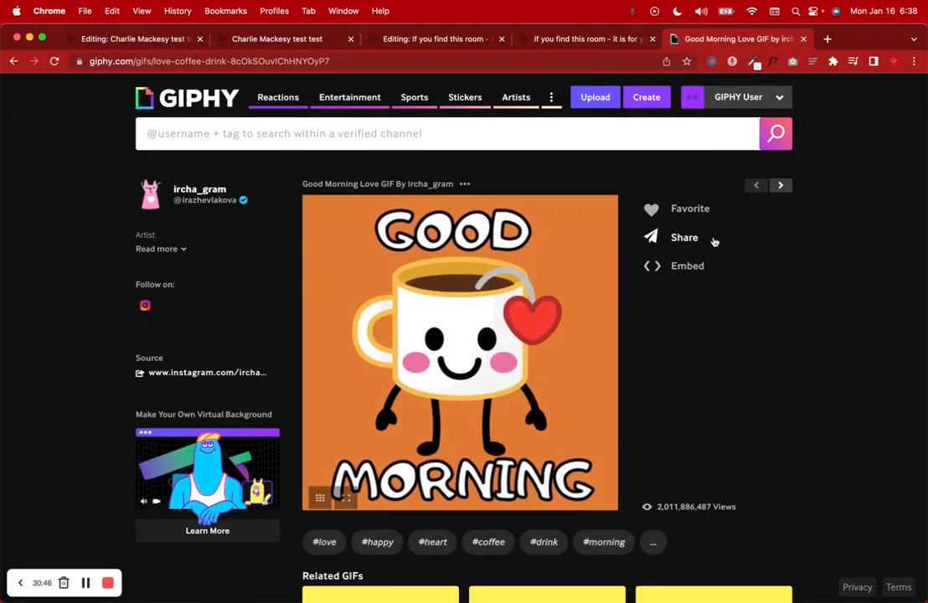
Step: Turn on the responsive option for the coffee mug GIF's embed and copy its embed code
left_click(685, 269)
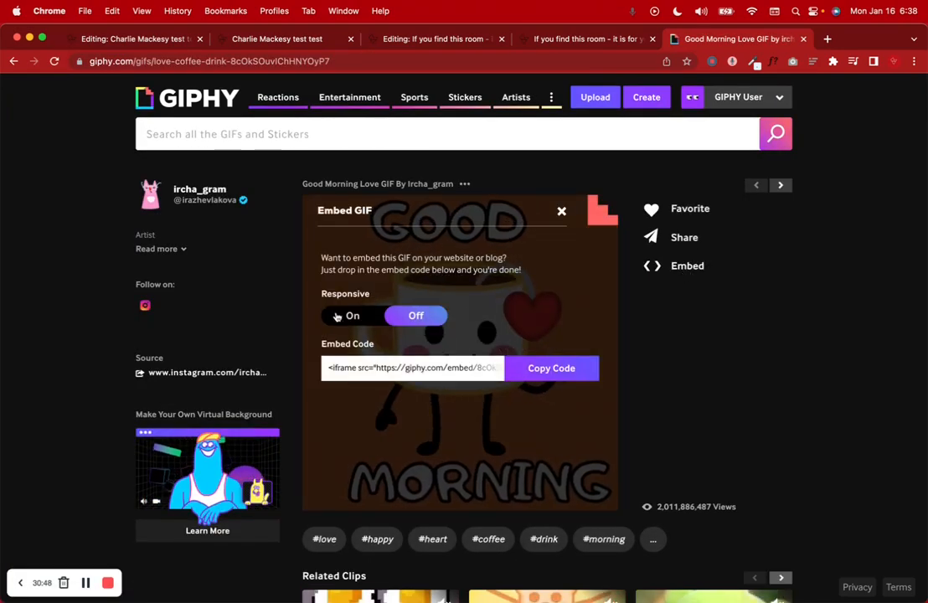
left_click(360, 315)
left_click(434, 316)
left_click(373, 314)
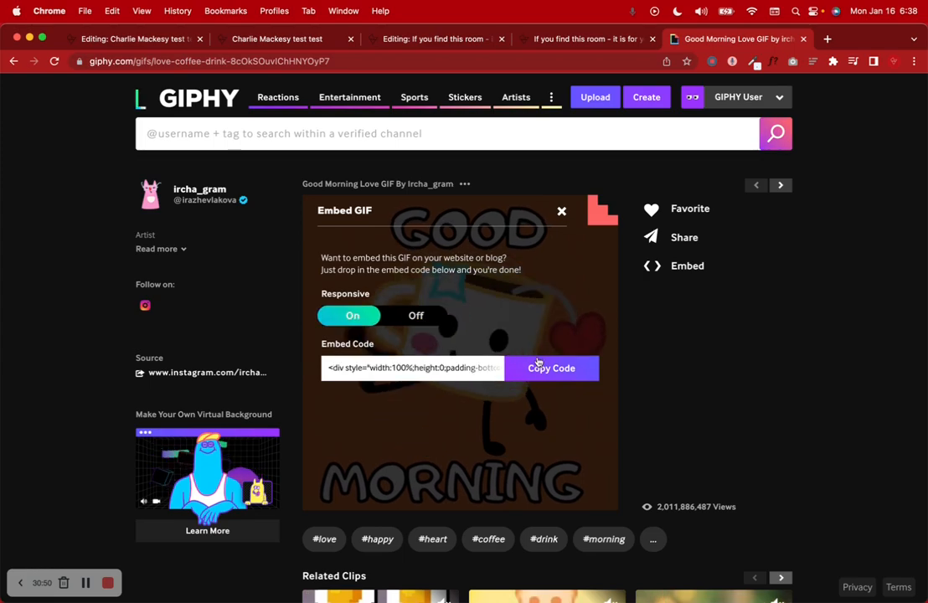
left_click(544, 369)
Step: Return to the "Charlie Mackesy test test" editor and delete the horse question from the YouTube page
left_click(245, 40)
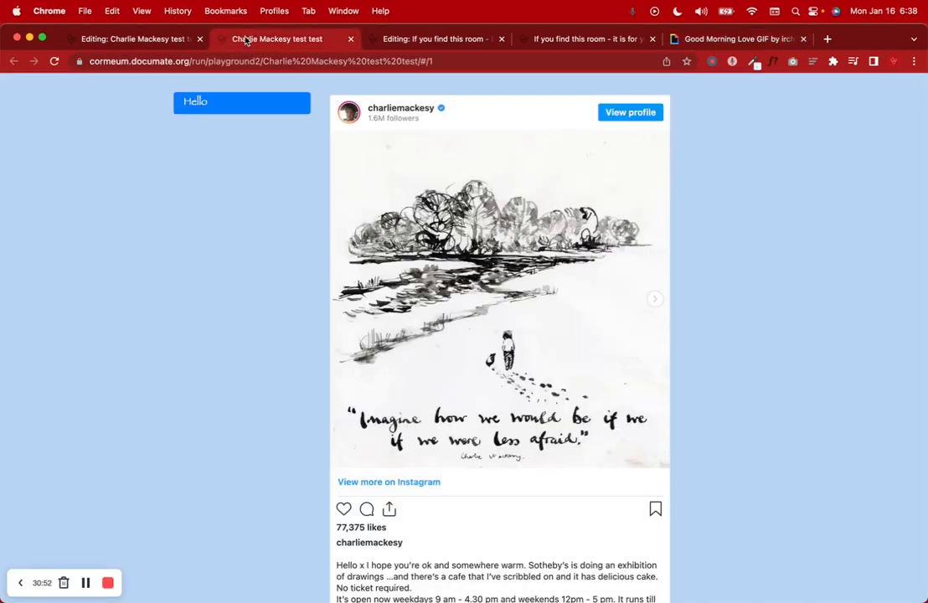
left_click(145, 39)
scroll(381, 431, "down", 2)
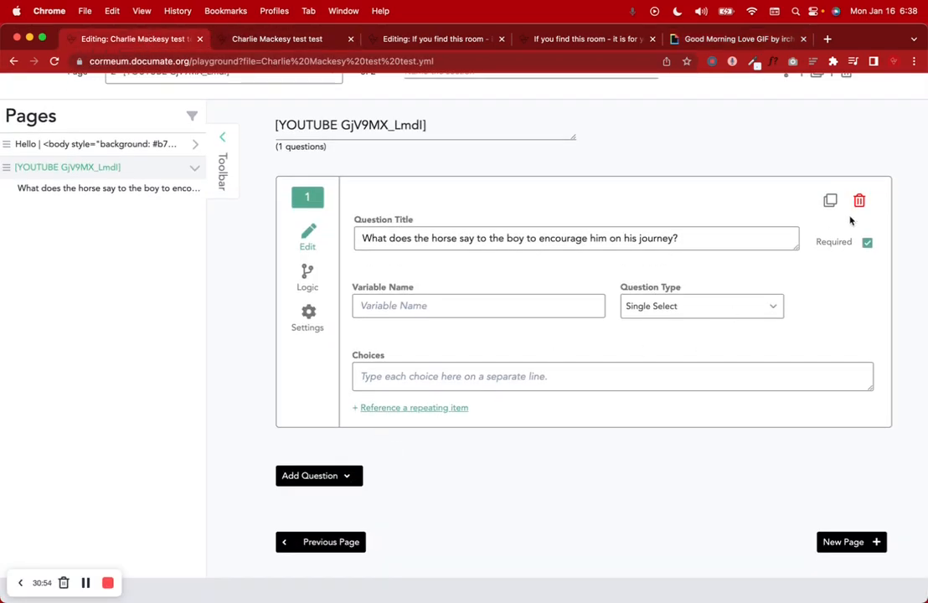
left_click(858, 201)
Step: Add an Instruction block to the YouTube page, paste the GIPHY embed code as its title, and save the workflow
left_click(322, 378)
scroll(398, 481, "down", 4)
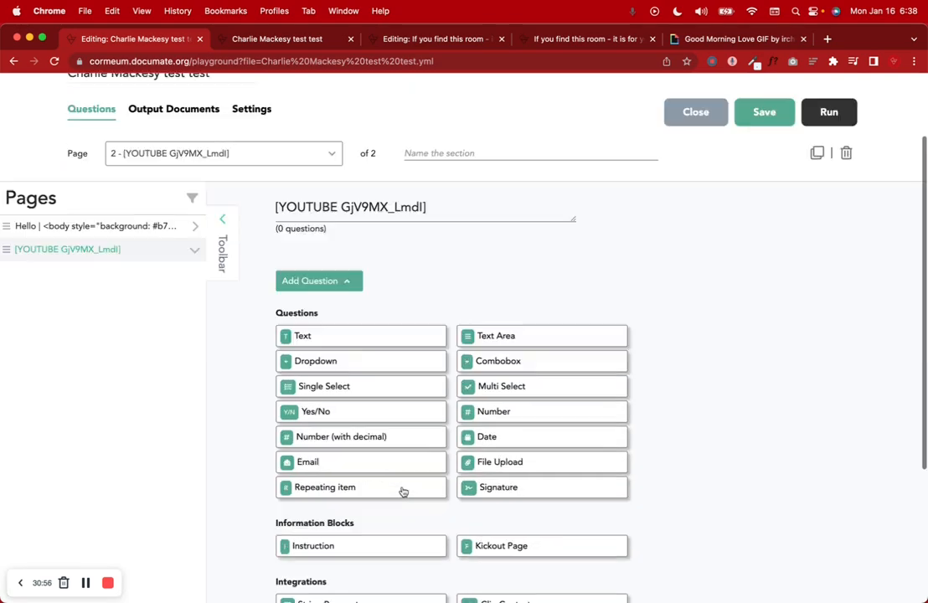
left_click(362, 476)
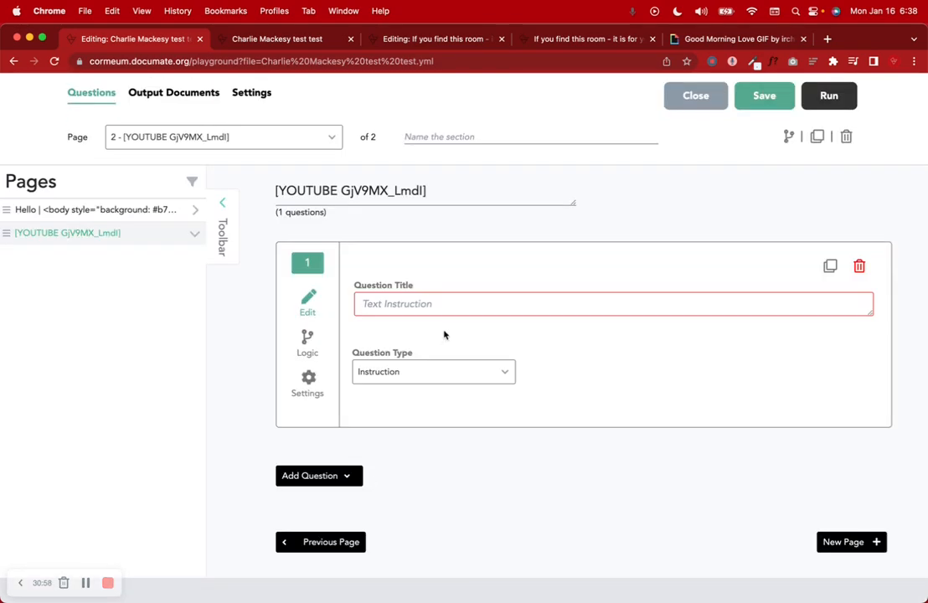
key("super+v")
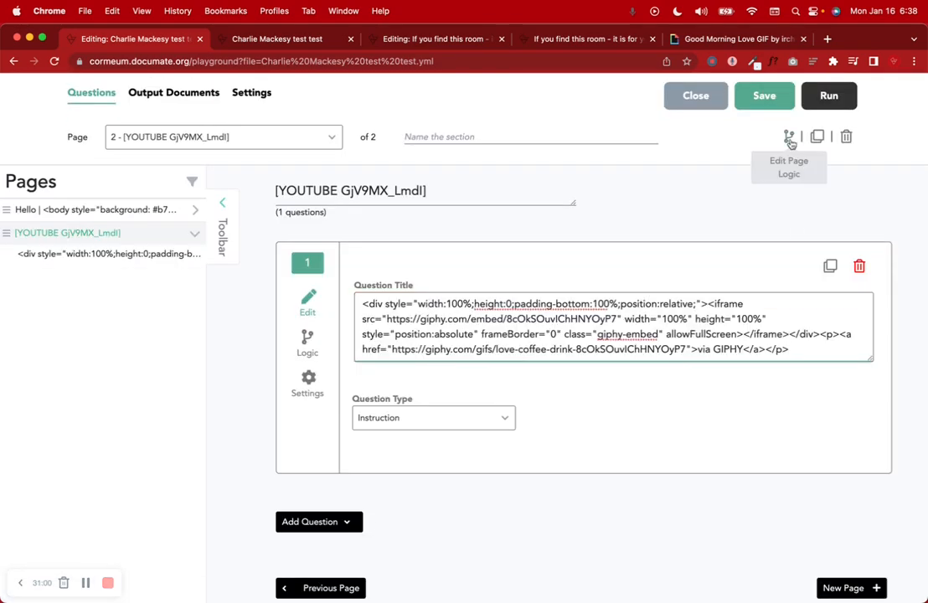
left_click(762, 107)
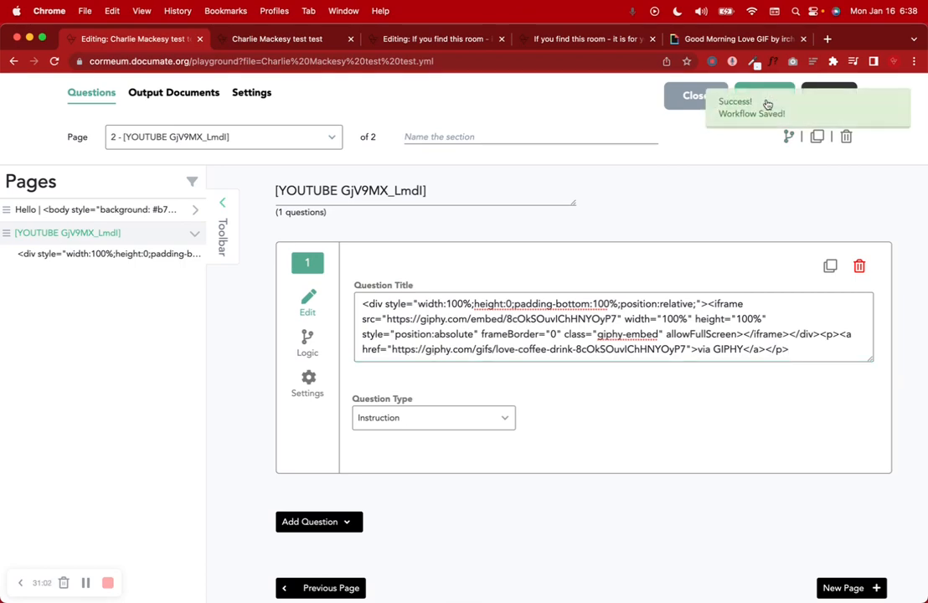
Step: Move the YouTube page ahead of the Hello page, run the workflow to check the embedded GIF, and close the preview
left_click_drag(6, 231, 6, 206)
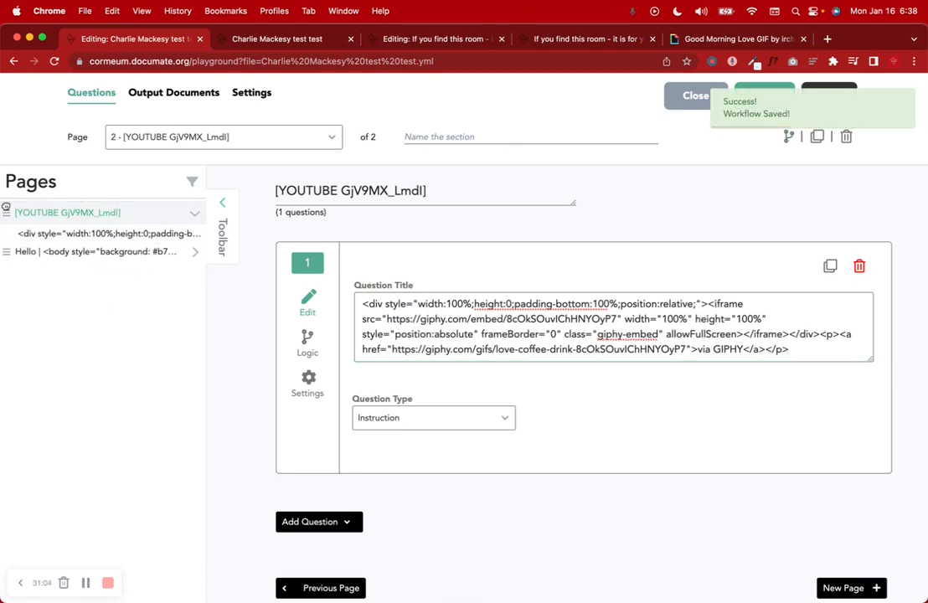
scroll(637, 182, "up", 3)
left_click(833, 209)
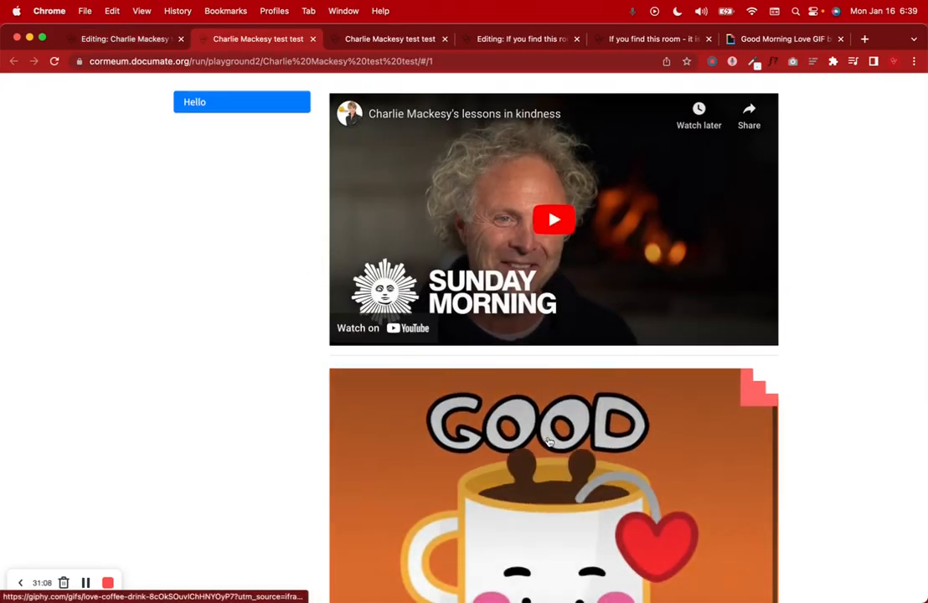
scroll(291, 260, "down", 5)
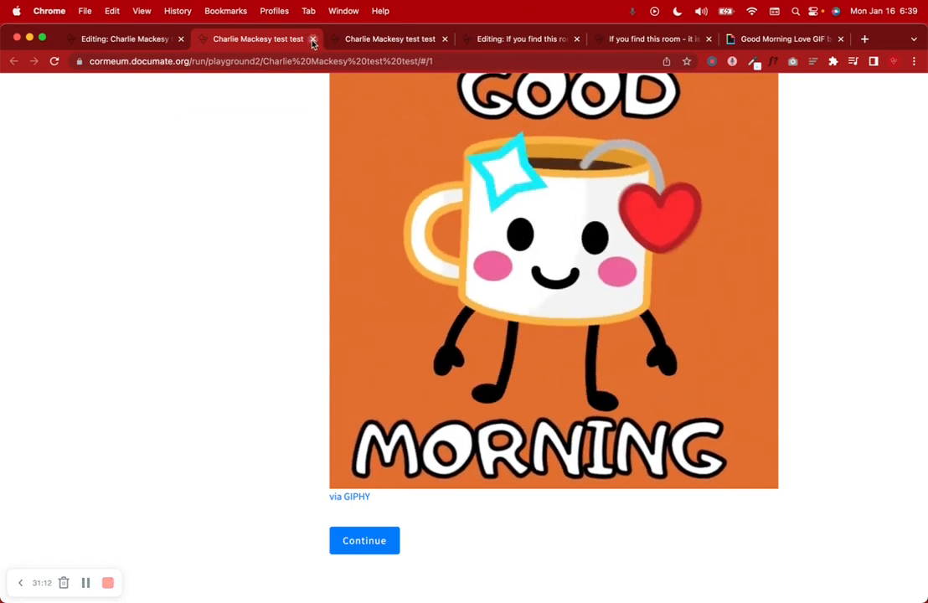
left_click(312, 40)
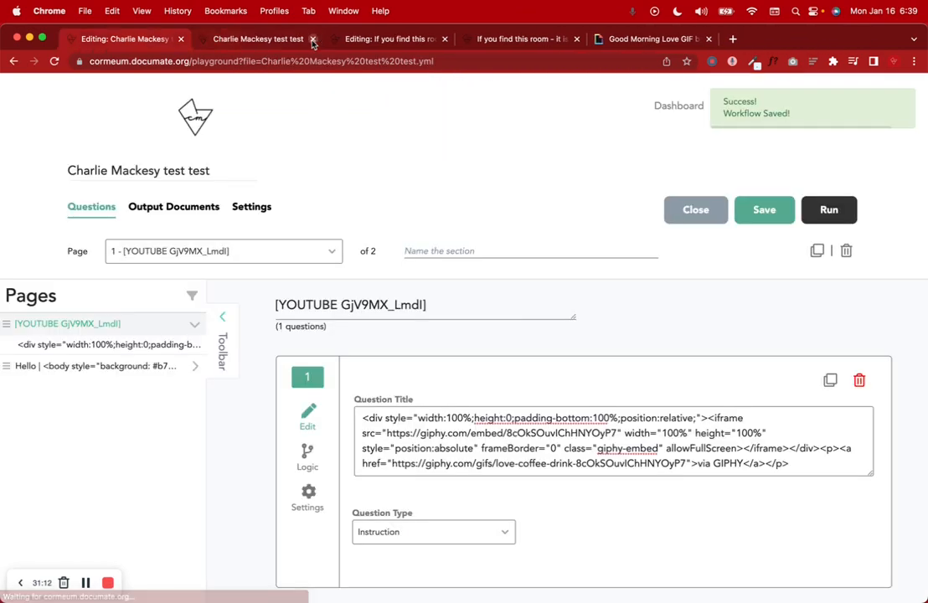
Step: In the room preview, change the horse answer to "Life is difficult but you are loved" and examine the feedback message and GIF
left_click(525, 42)
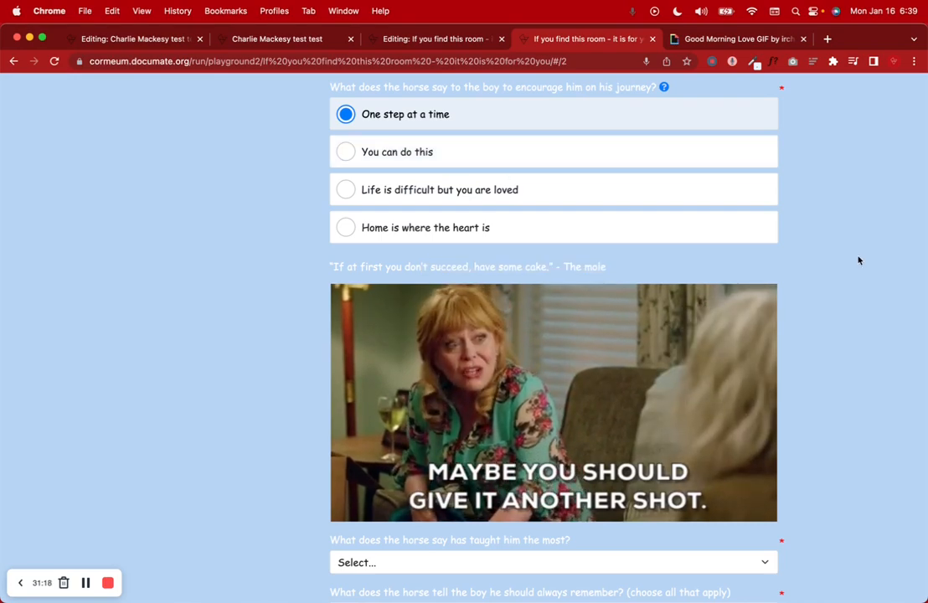
scroll(858, 259, "down", 1)
scroll(858, 259, "up", 3)
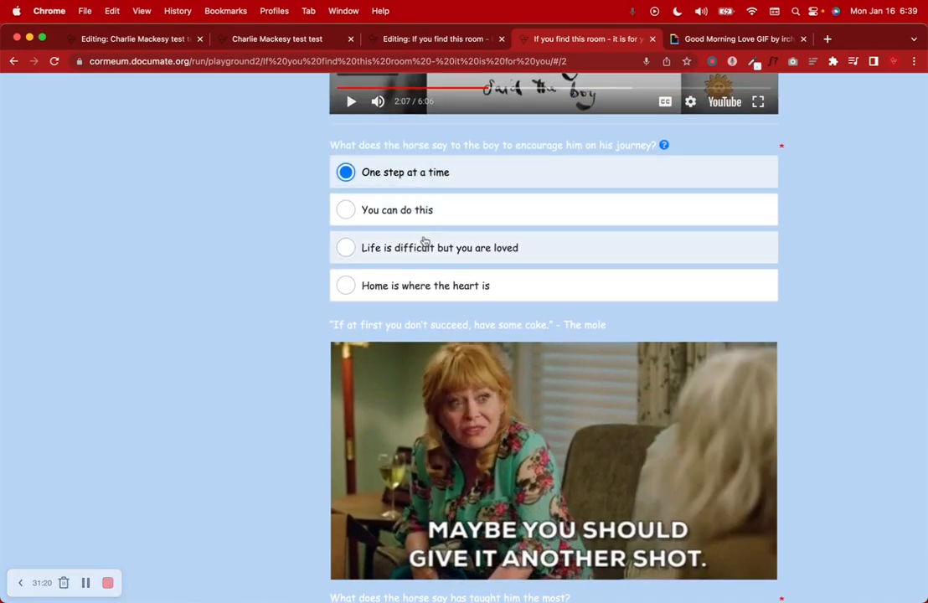
left_click(425, 251)
scroll(177, 396, "down", 5)
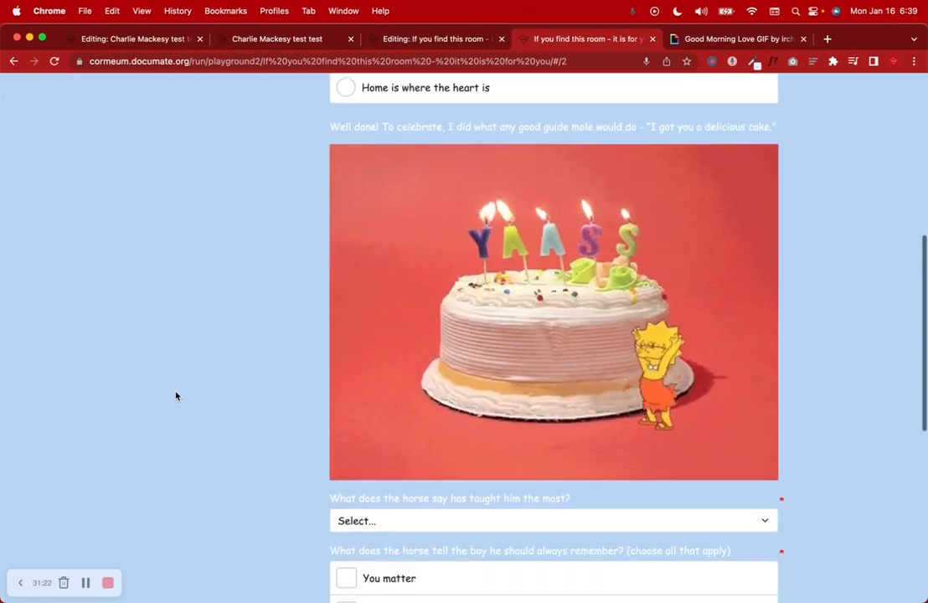
scroll(176, 396, "up", 2)
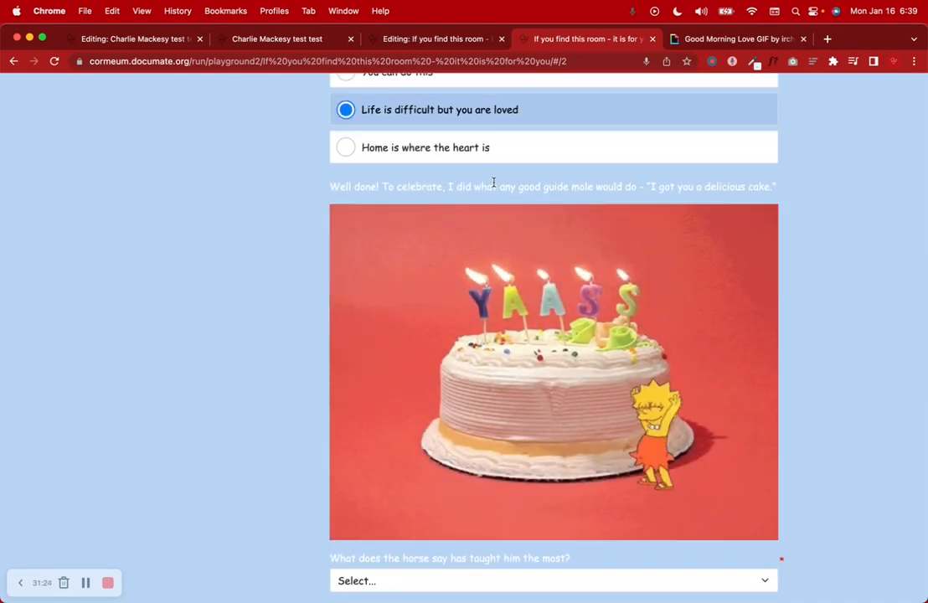
left_click_drag(513, 185, 583, 181)
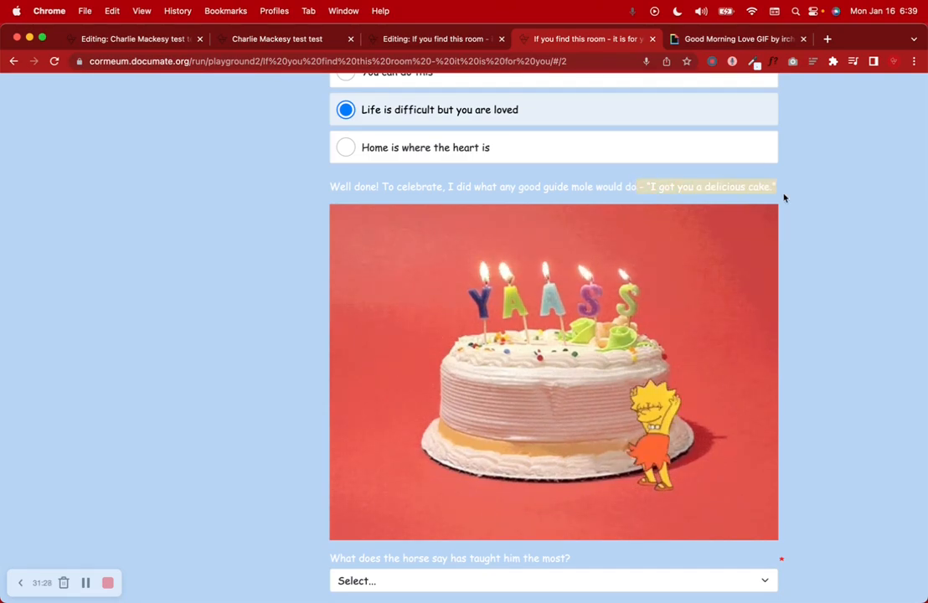
Step: In the "If you find this room" editor, return the first question to editing and compare its choices with the feedback Instruction blocks below
left_click(733, 38)
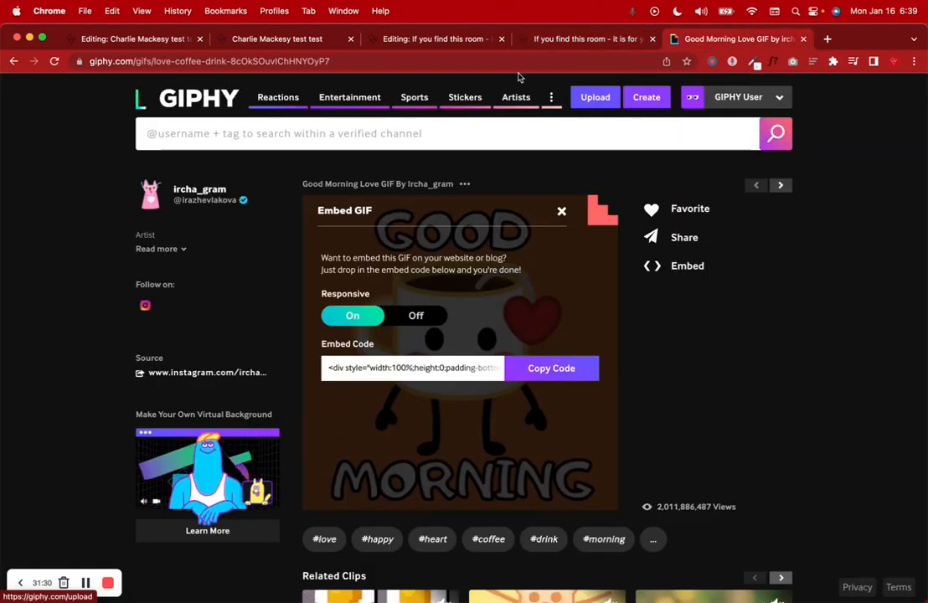
left_click(408, 38)
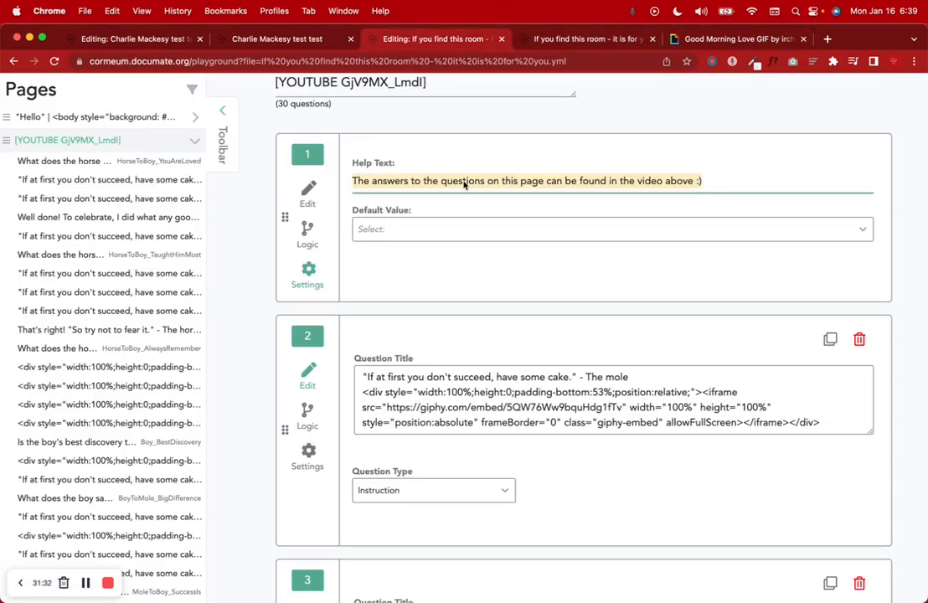
scroll(478, 376, "down", 10)
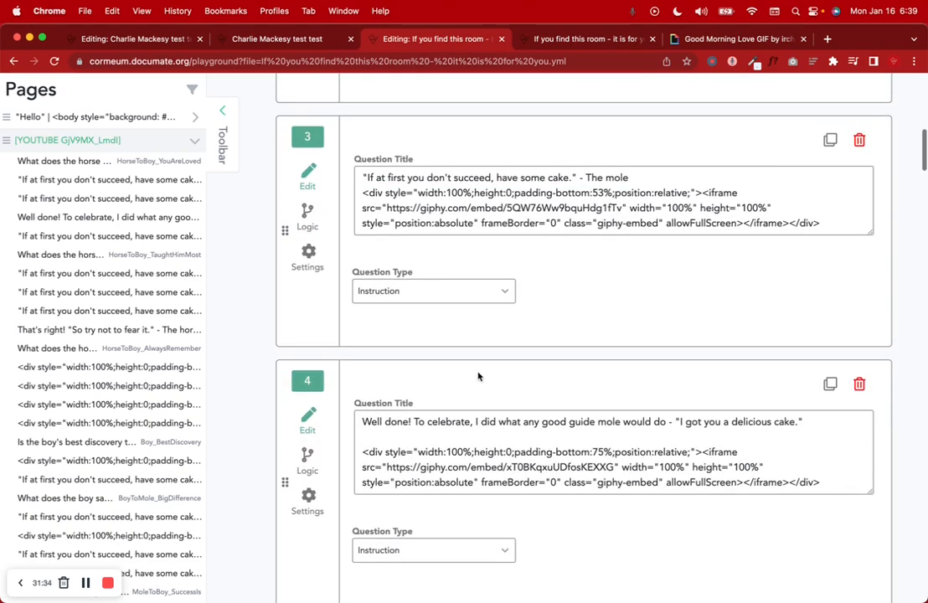
scroll(500, 194, "up", 10)
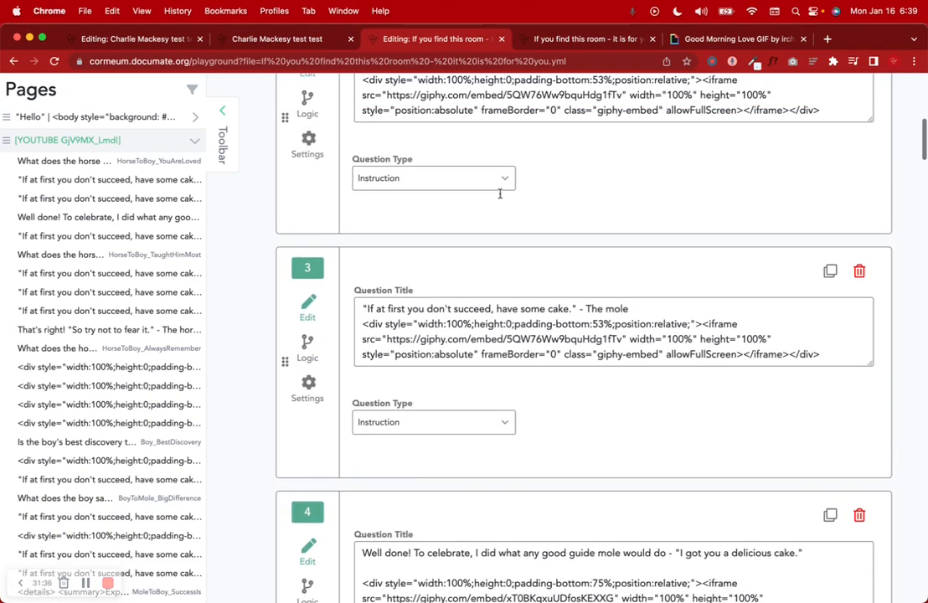
scroll(500, 193, "up", 4)
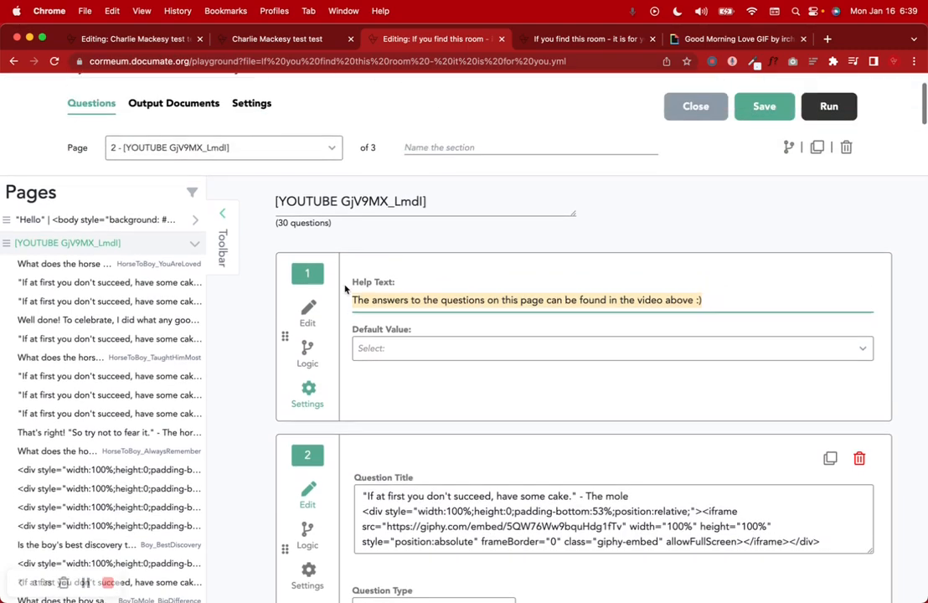
left_click(307, 331)
scroll(513, 448, "down", 4)
scroll(513, 448, "down", 2)
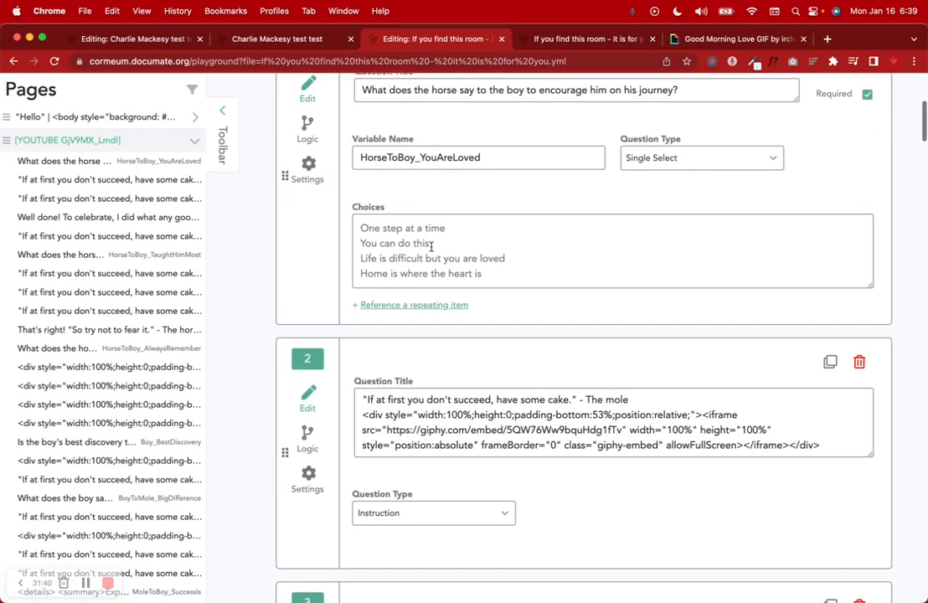
scroll(433, 271, "down", 3)
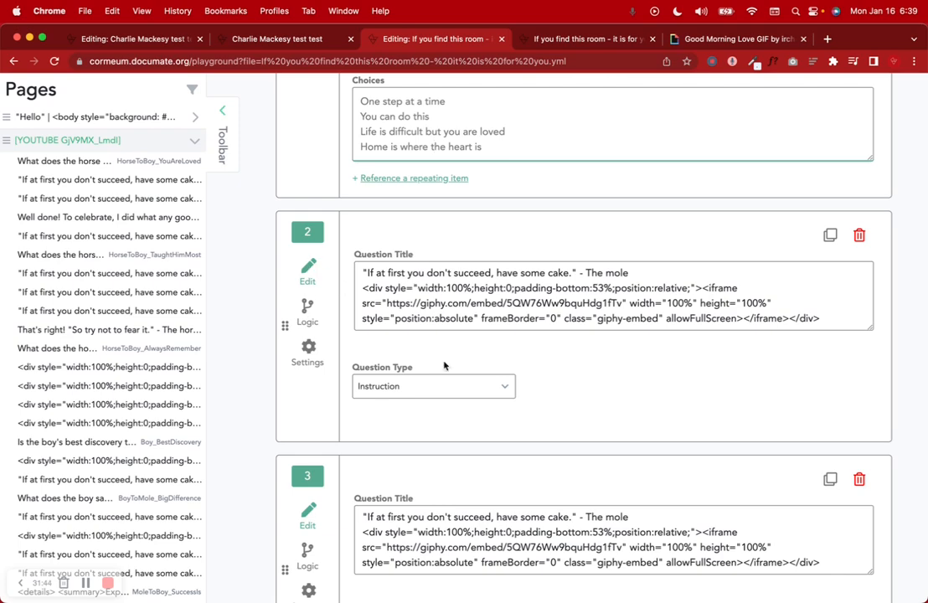
Step: Examine the display logic of the first feedback Instruction block against the horse question's variable name and choices, and return the block to editing
left_click(308, 308)
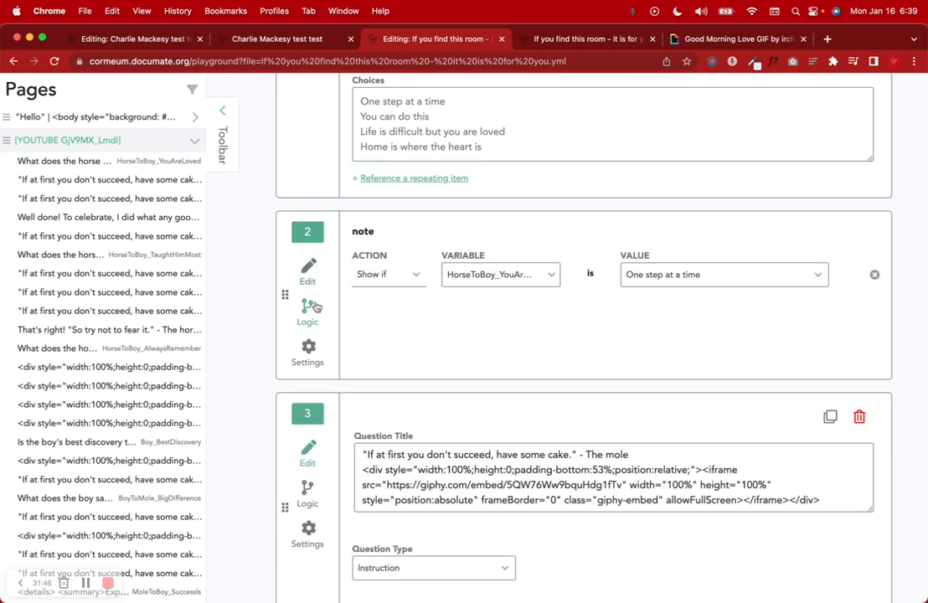
left_click(400, 277)
left_click(381, 324)
scroll(343, 172, "up", 4)
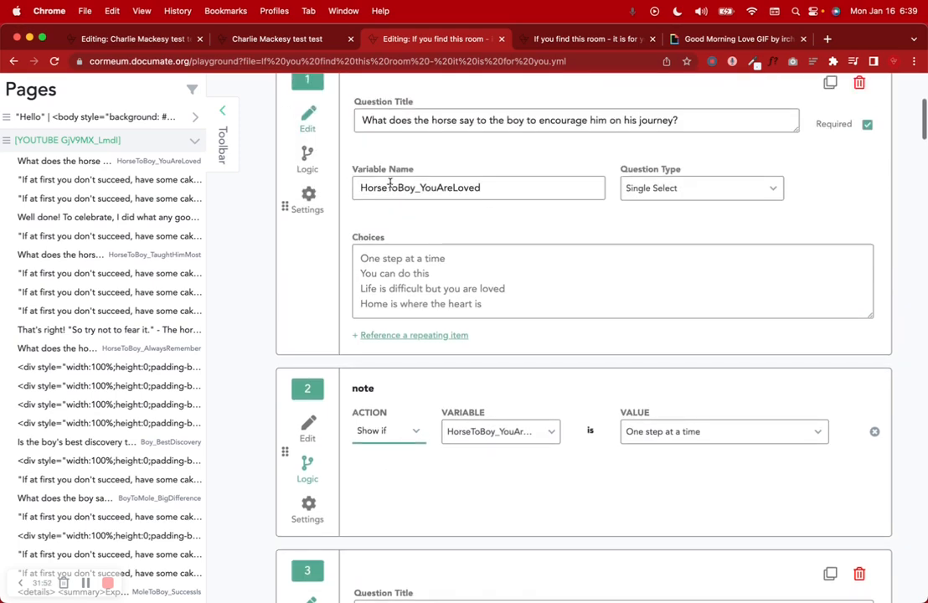
double_click(390, 186)
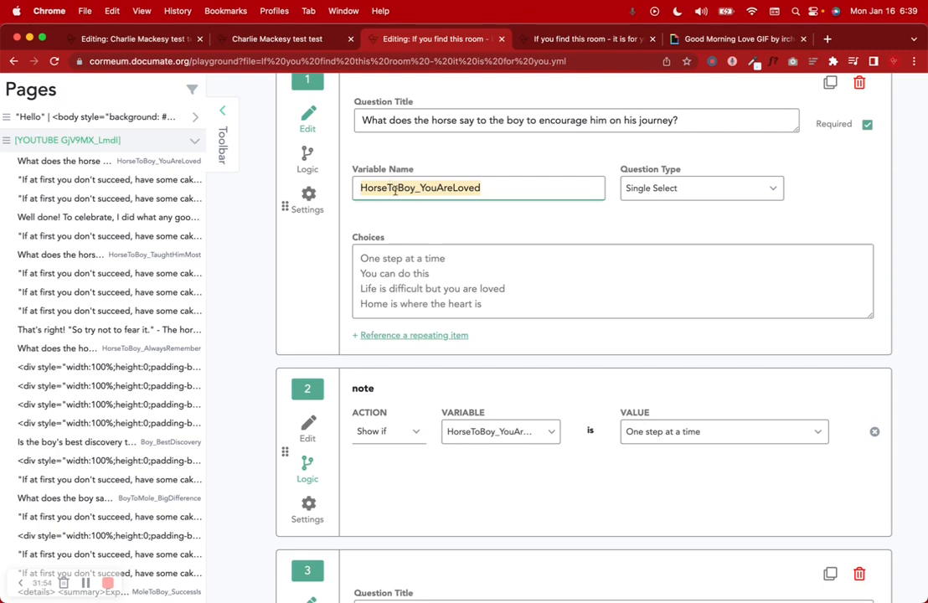
left_click(449, 288)
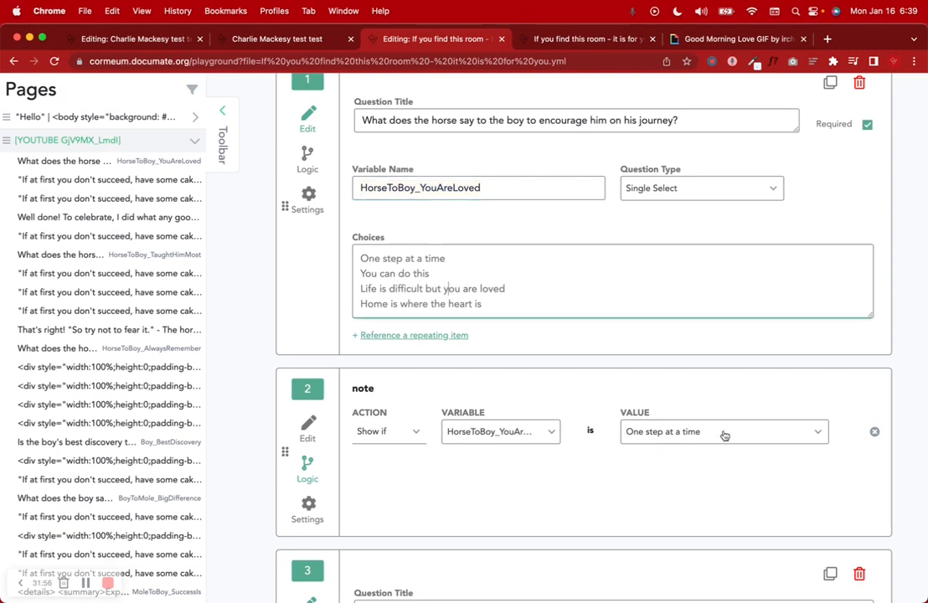
left_click(305, 435)
scroll(304, 435, "down", 3)
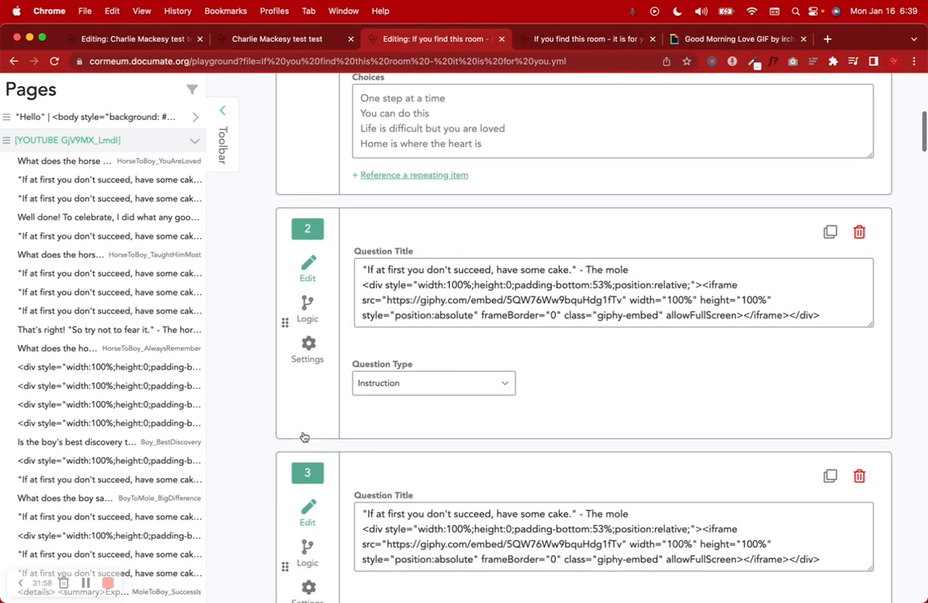
Step: Duplicate the first feedback Instruction block, remove the "_2" suffix from the copy's title, and delete the copy
scroll(502, 250, "down", 2)
scroll(513, 251, "down", 3)
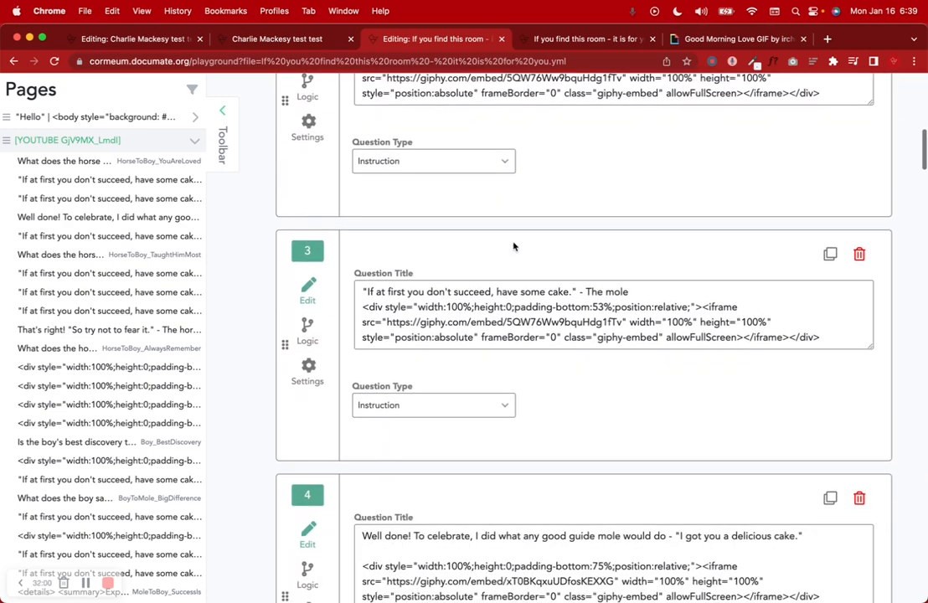
scroll(509, 266, "up", 3)
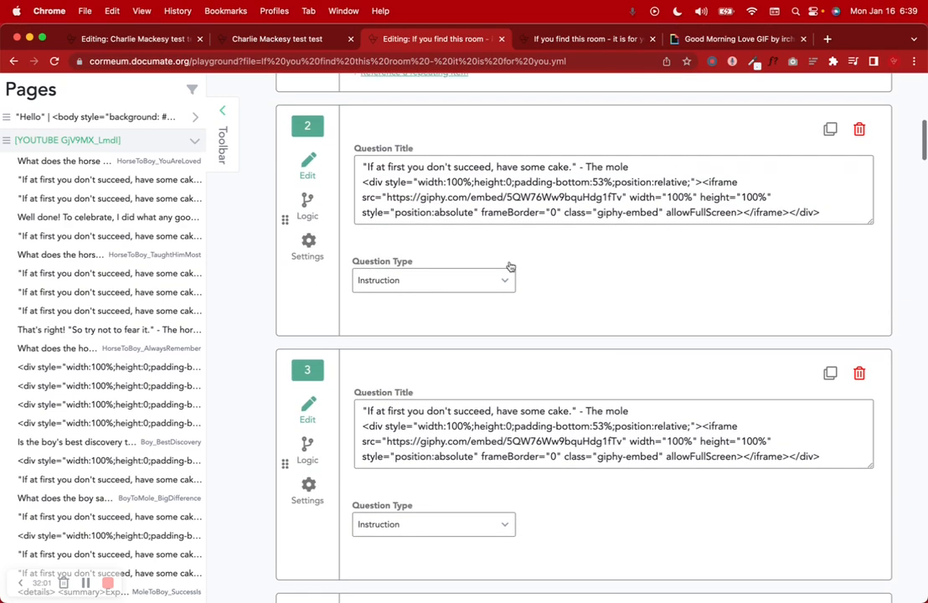
left_click(829, 130)
scroll(829, 345, "down", 3)
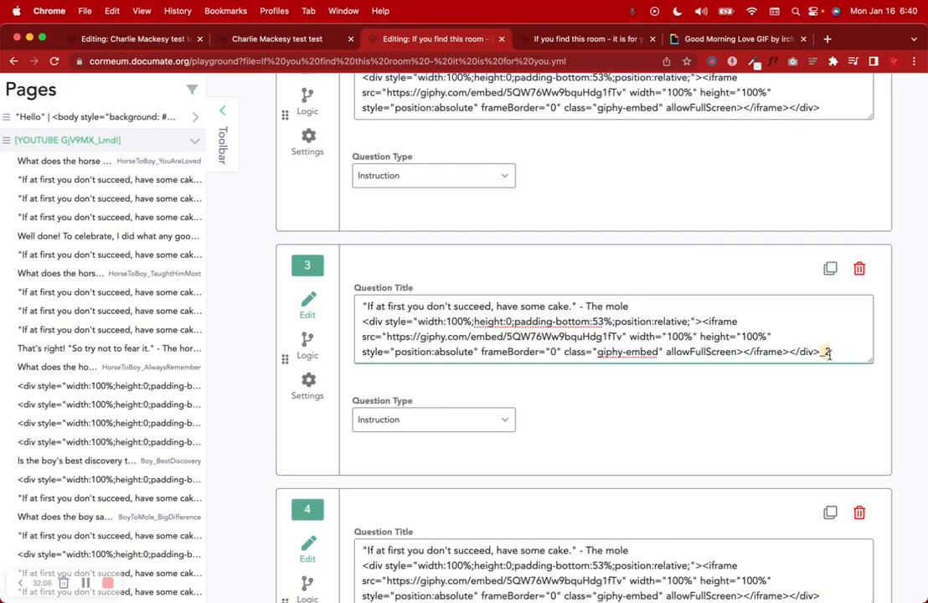
key("BackSpace")
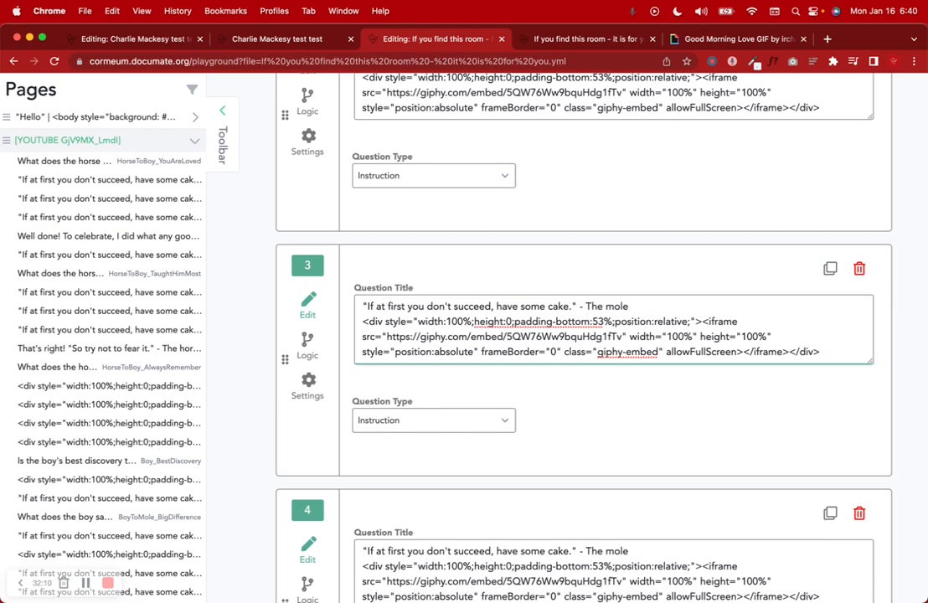
left_click(859, 271)
Step: Duplicate the question about how the horse encourages the boy, check the copy's variable name, and delete the copy
scroll(604, 326, "up", 10)
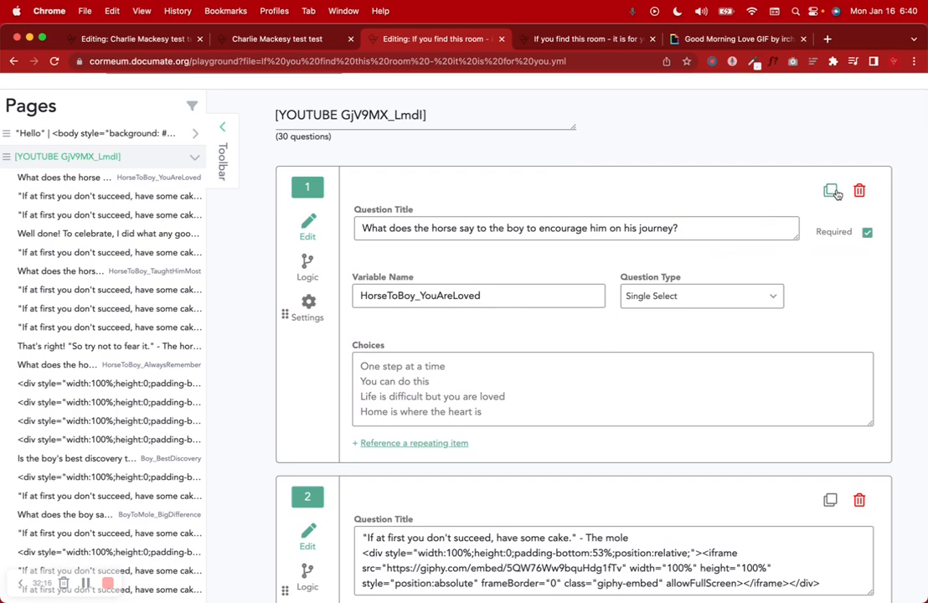
left_click(830, 191)
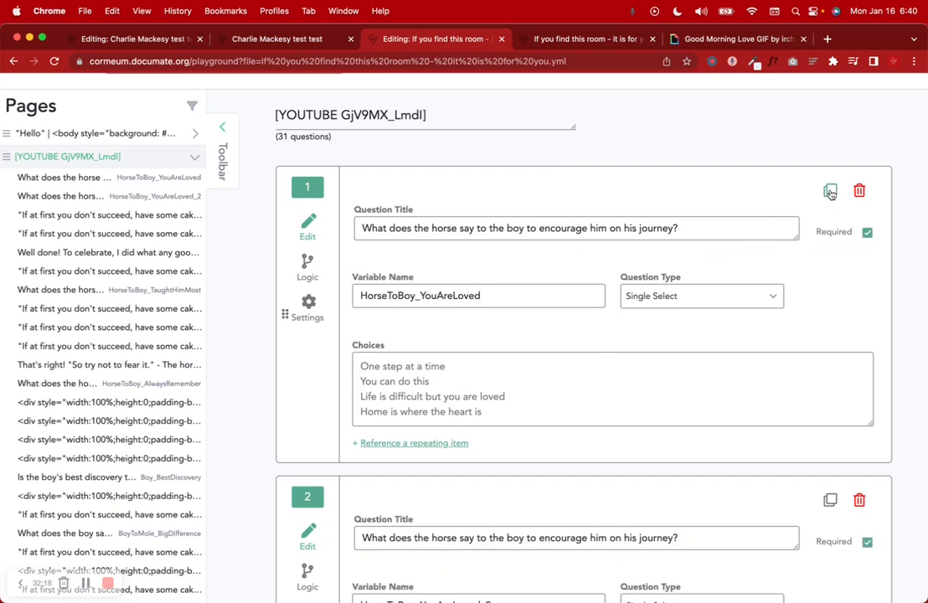
scroll(828, 197, "down", 5)
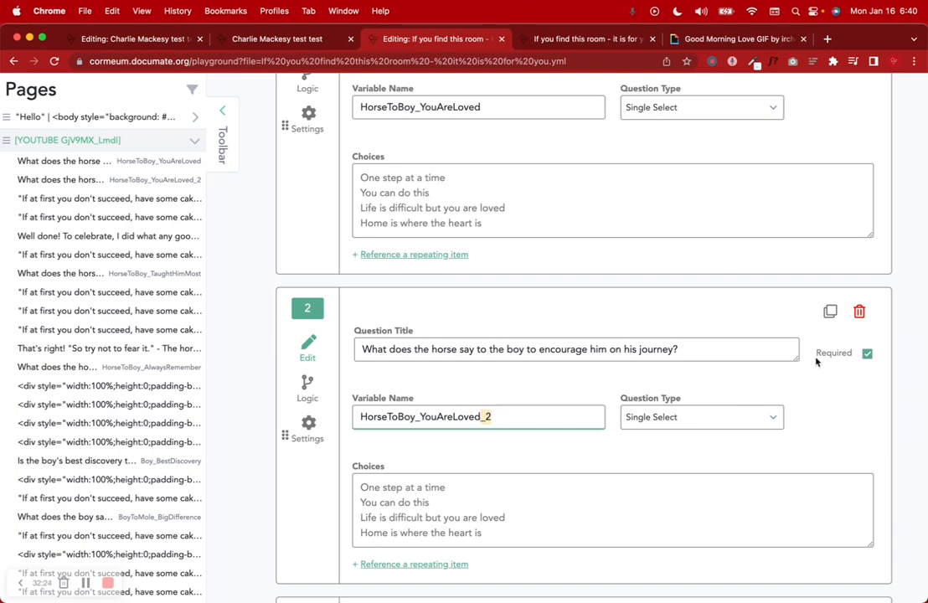
scroll(628, 392, "down", 1)
scroll(603, 381, "up", 1)
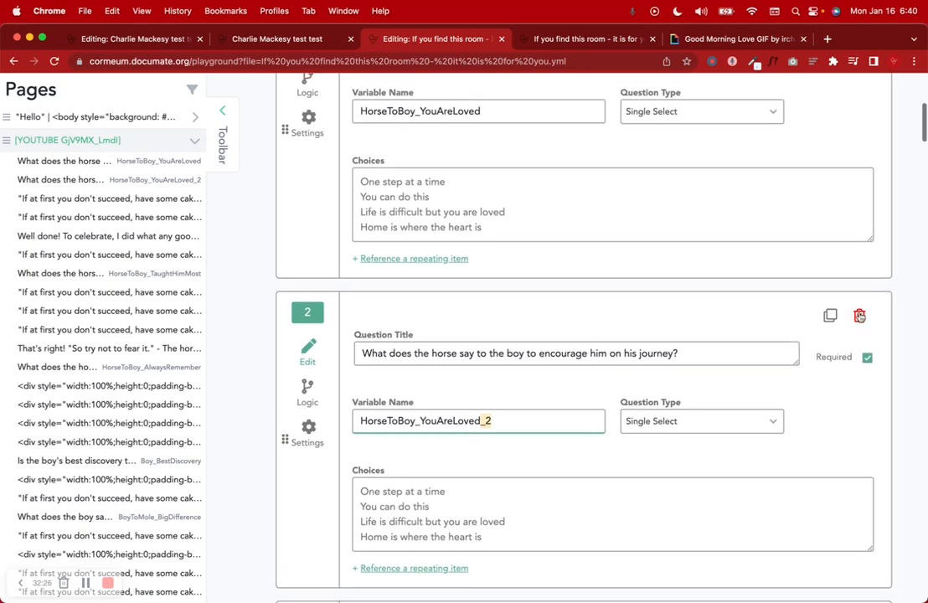
left_click(860, 316)
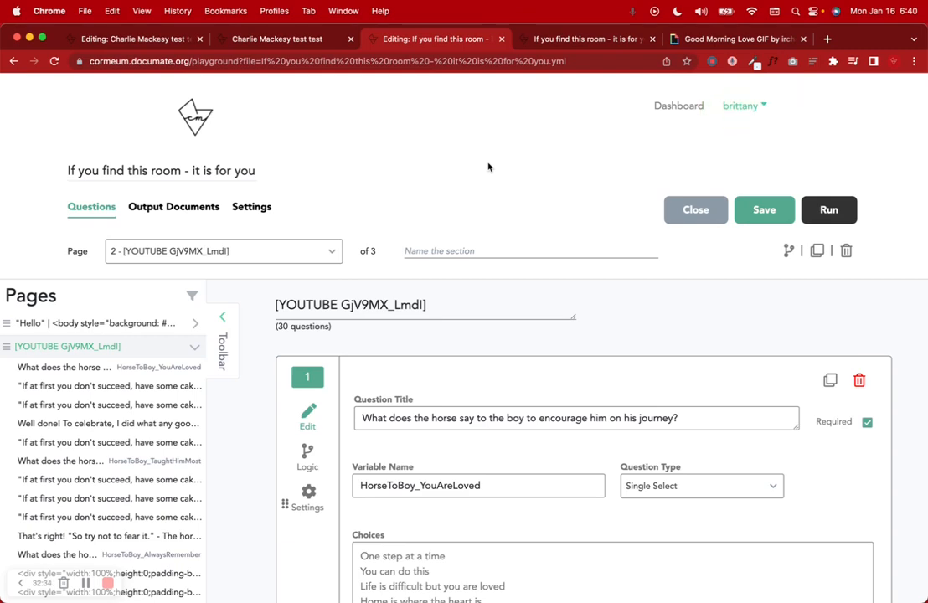
Step: Review the feedback blocks below the first question, examine the fifth block's display logic, and return that block to editing
scroll(488, 167, "down", 5)
scroll(488, 167, "down", 9)
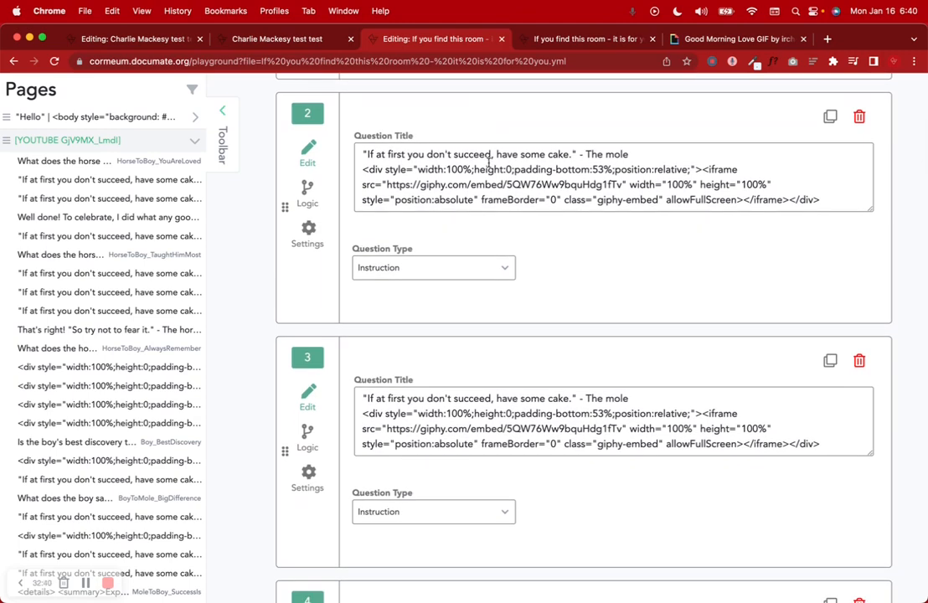
scroll(488, 162, "down", 4)
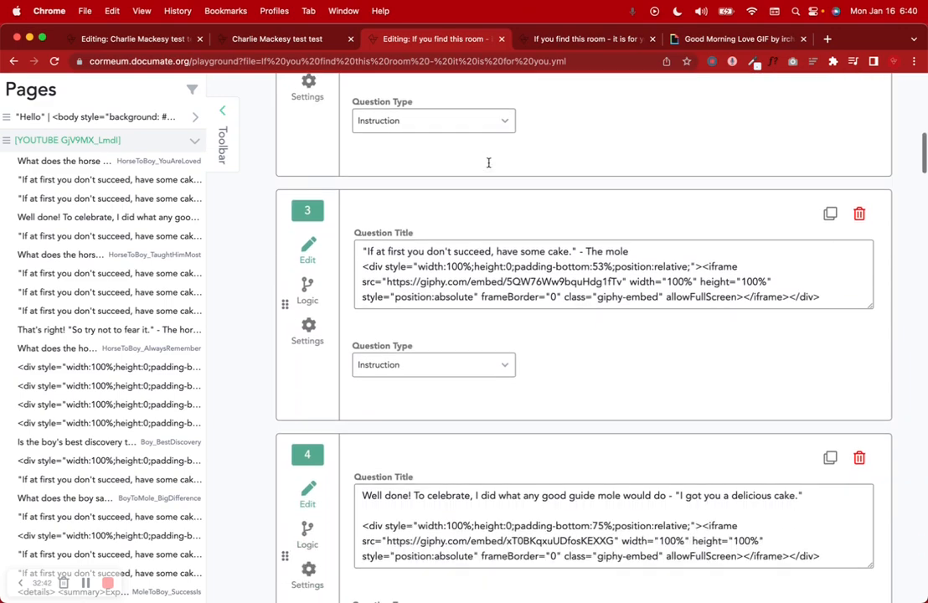
scroll(488, 162, "down", 5)
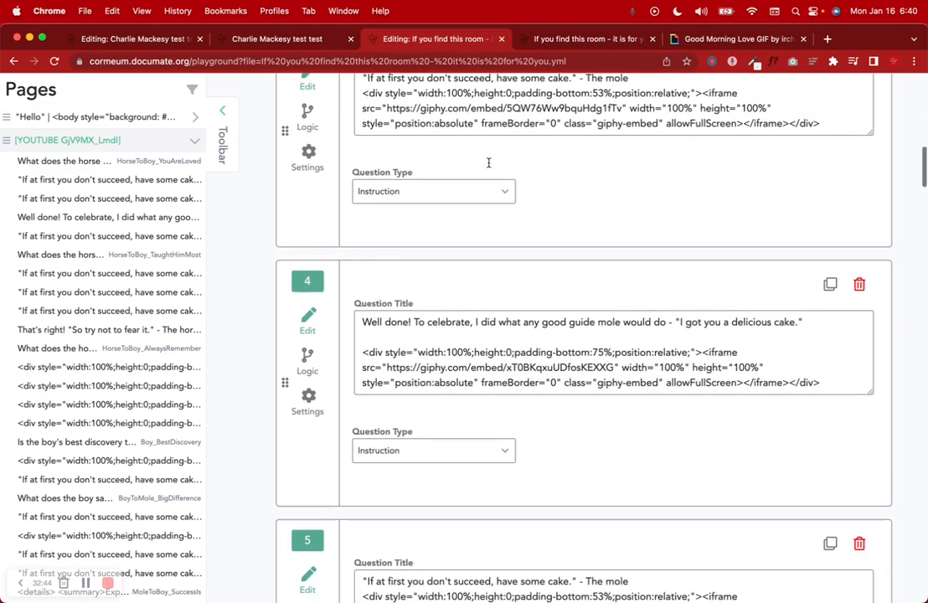
scroll(488, 162, "down", 3)
scroll(489, 167, "down", 6)
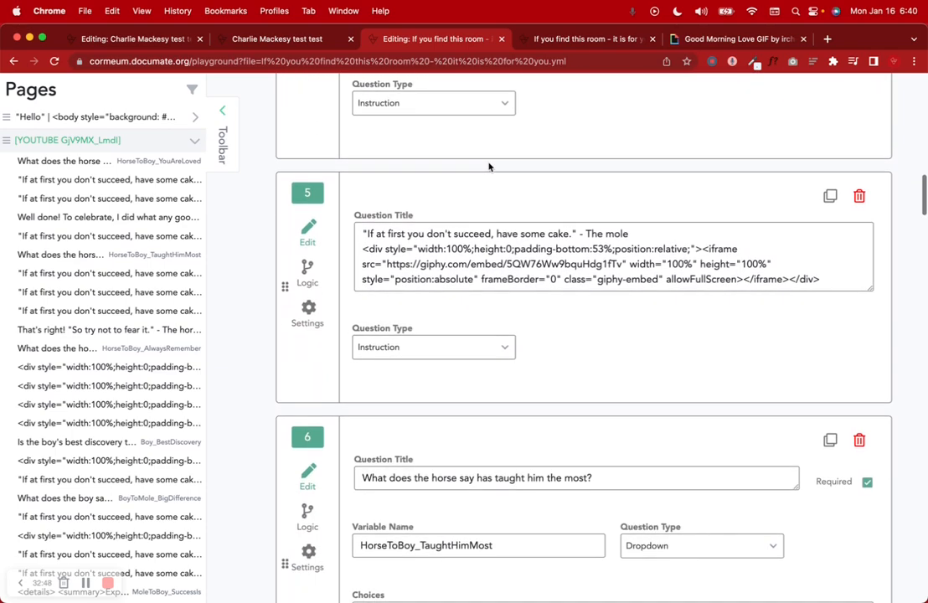
scroll(490, 166, "down", 3)
left_click(314, 177)
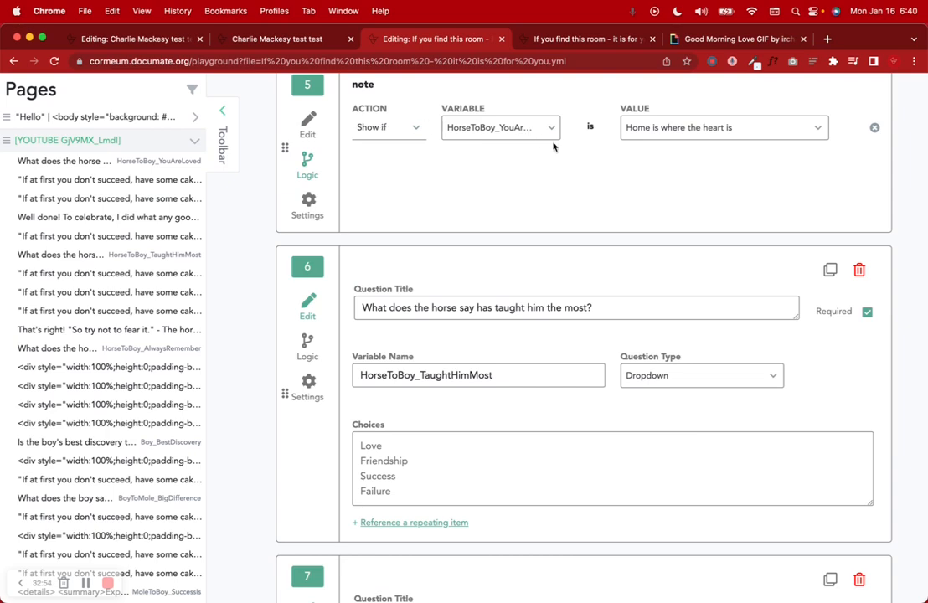
left_click(315, 136)
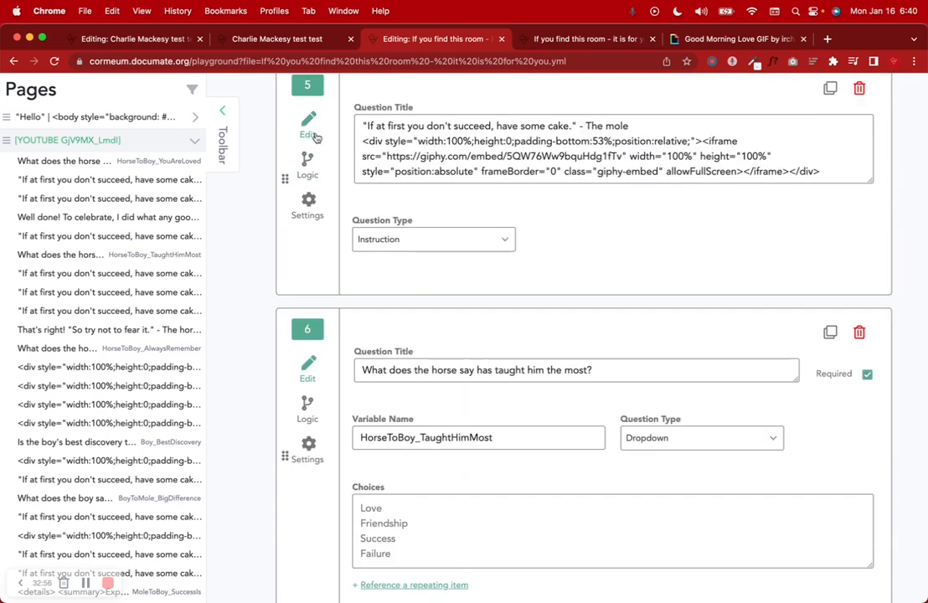
scroll(317, 138, "down", 8)
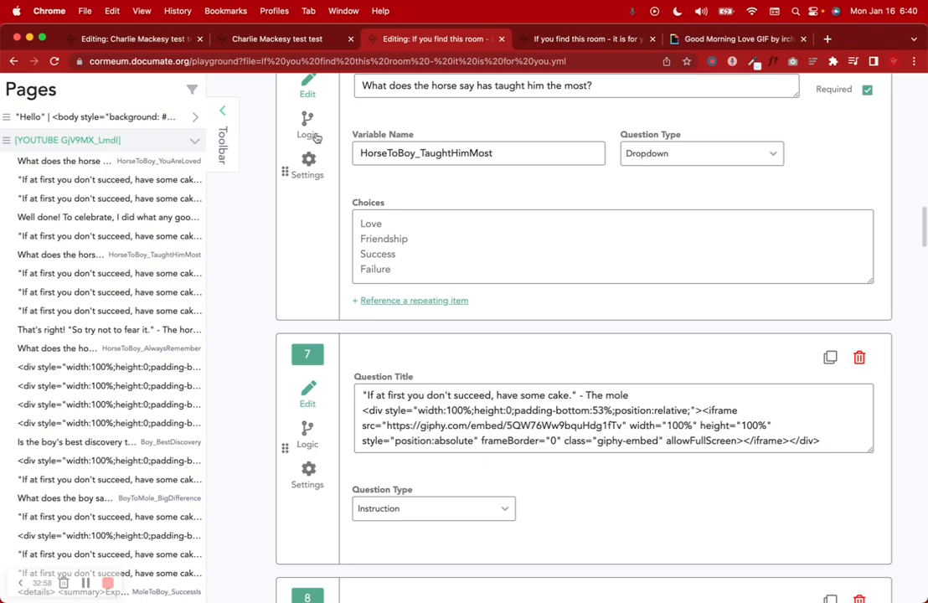
scroll(317, 139, "up", 15)
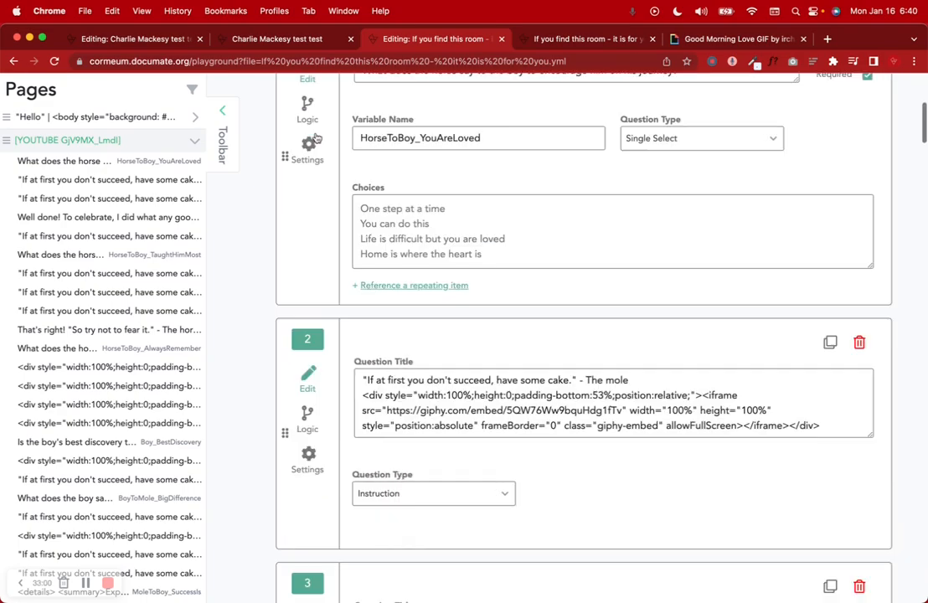
scroll(316, 138, "up", 10)
Step: In the room preview, test the question on what taught the horse the most with "Love", and change the answer to "Failure"
left_click(556, 39)
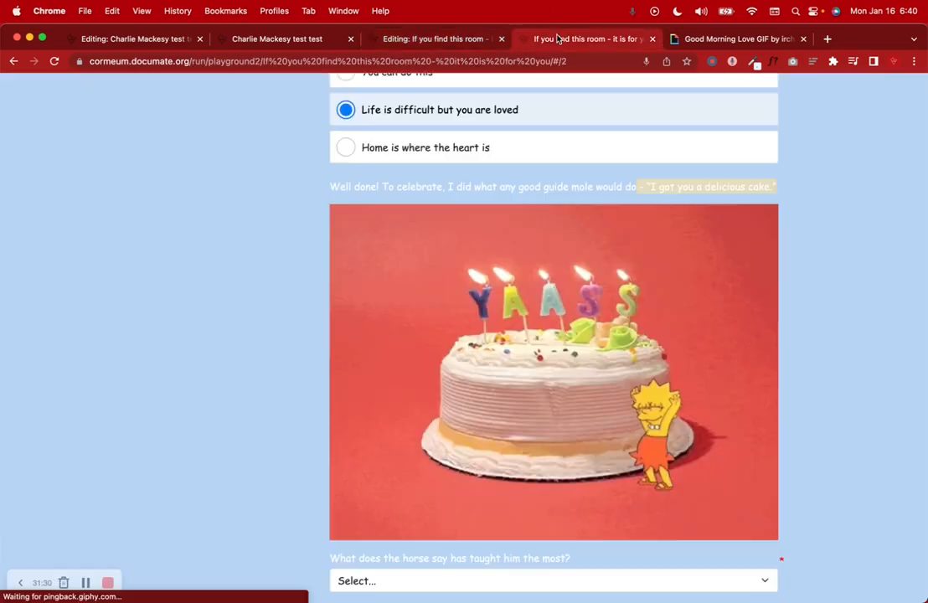
scroll(490, 185, "down", 5)
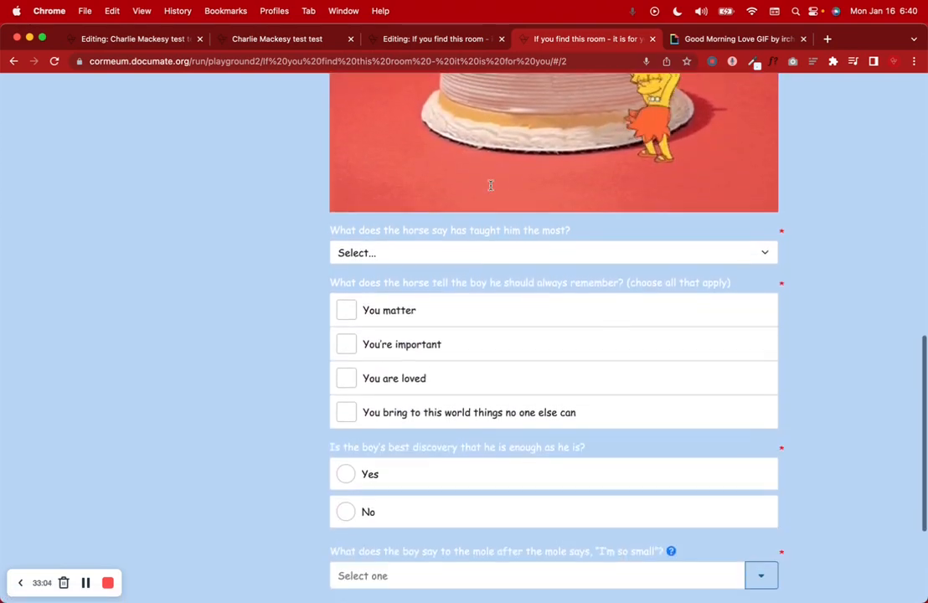
scroll(490, 185, "down", 1)
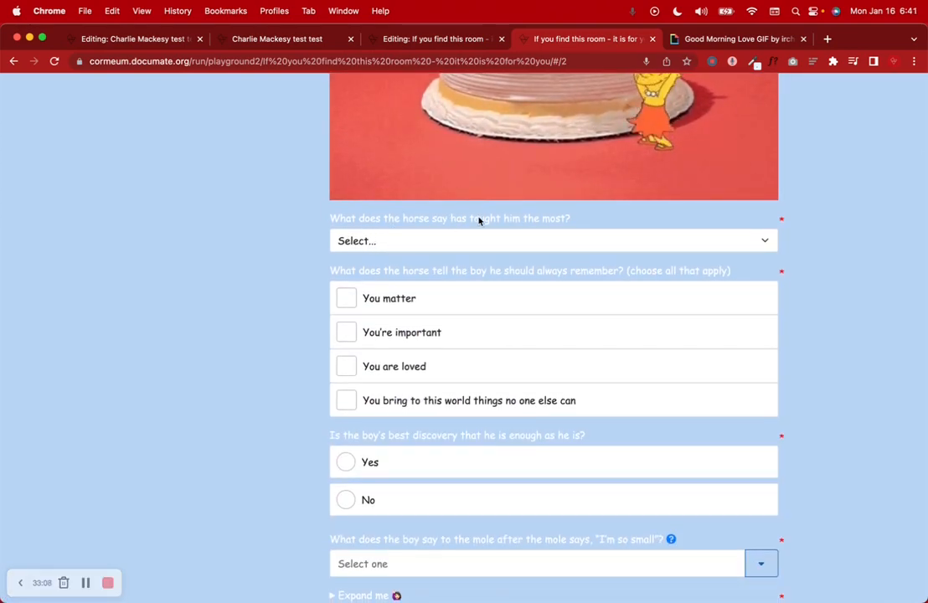
left_click(475, 245)
left_click(457, 261)
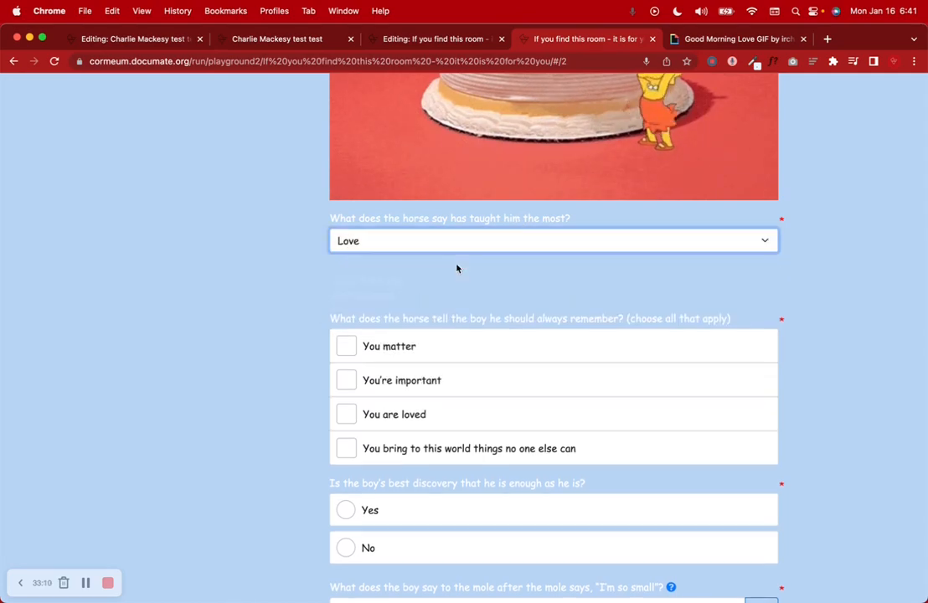
left_click(390, 245)
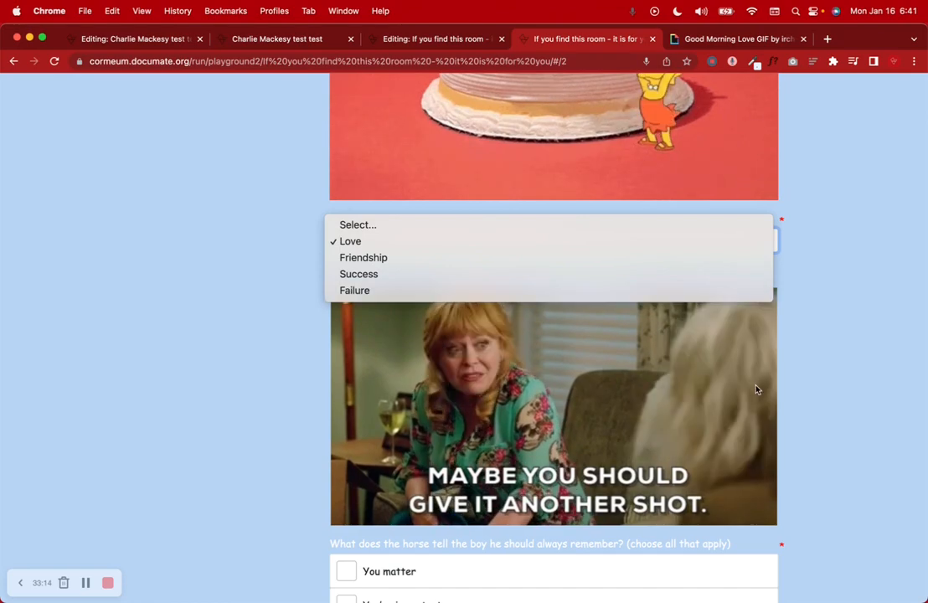
left_click(342, 290)
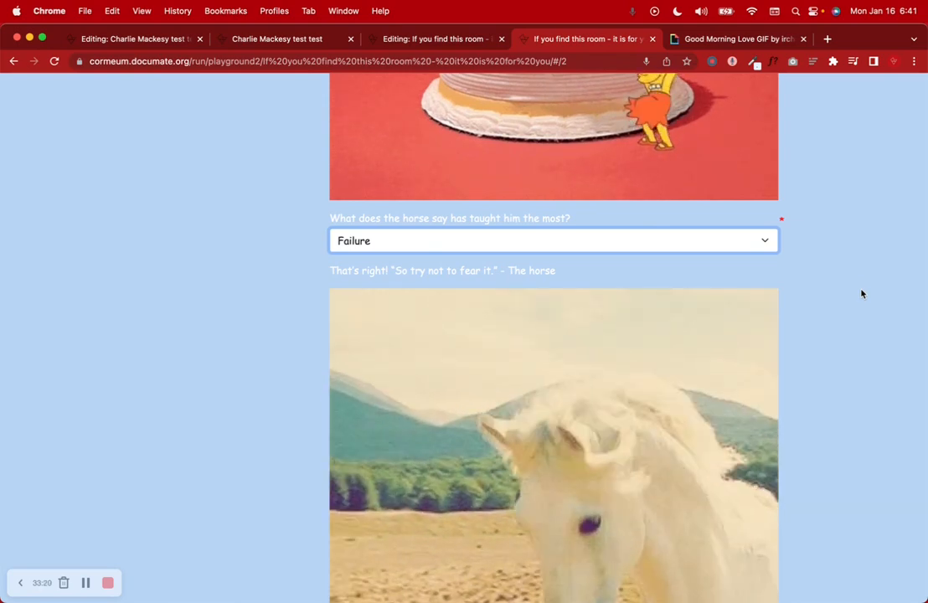
Step: Examine the horse GIF feedback and the remaining unanswered questions down to the end of the preview page
scroll(862, 294, "down", 1)
scroll(862, 294, "down", 10)
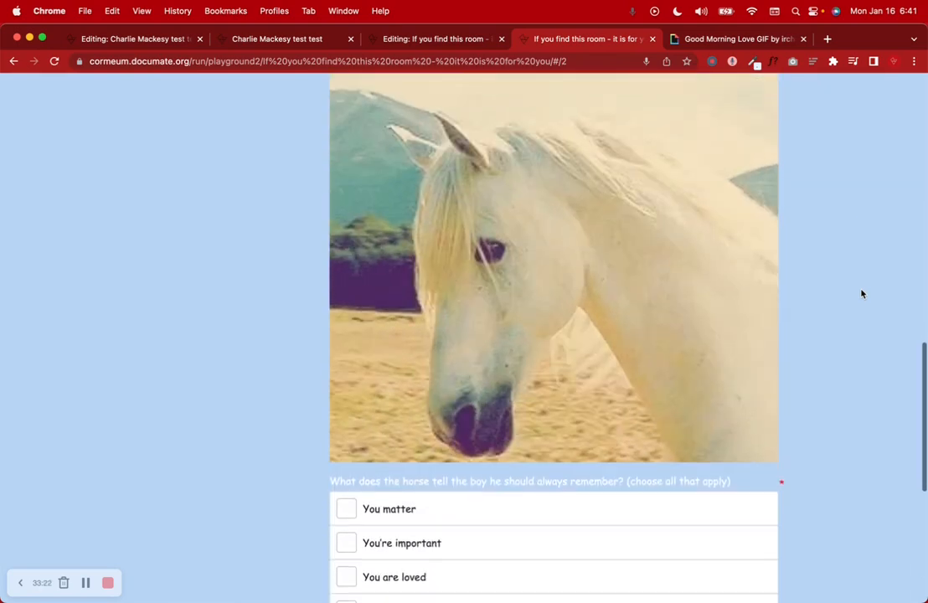
scroll(861, 294, "down", 5)
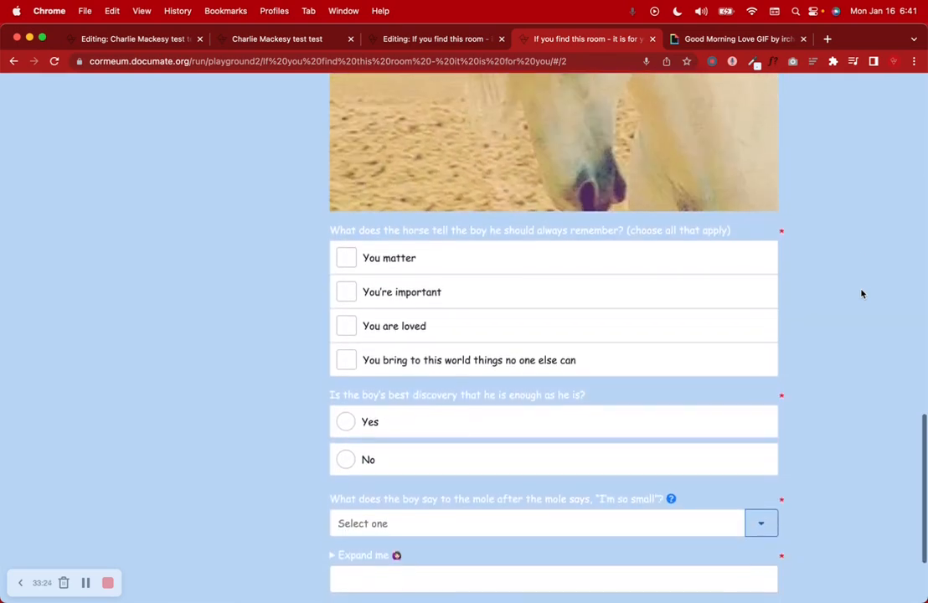
scroll(862, 294, "down", 3)
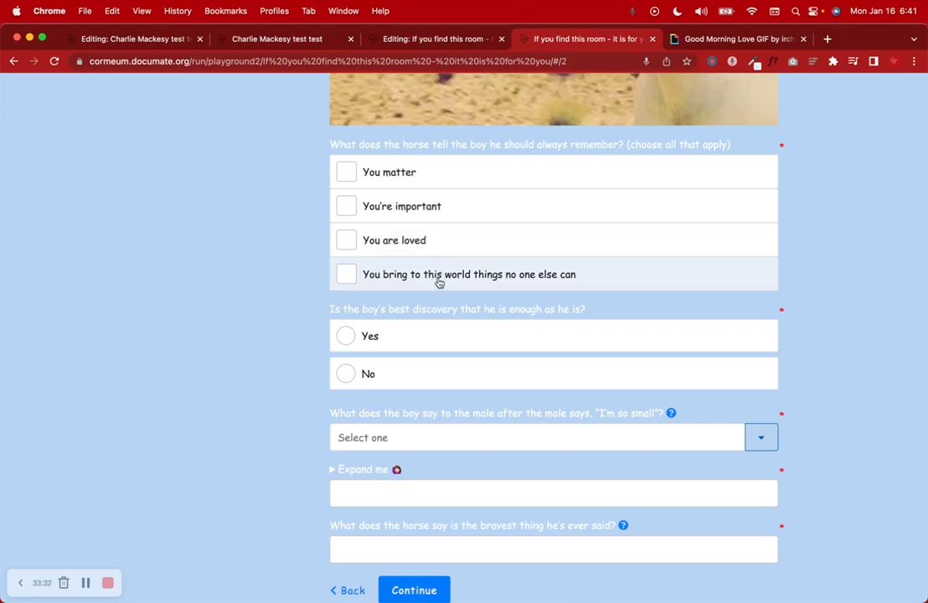
scroll(436, 258, "down", 1)
Step: Skim the embedded YouTube video at 1:36 and 4:08 for answers, and return to the remaining questions
scroll(383, 257, "up", 10)
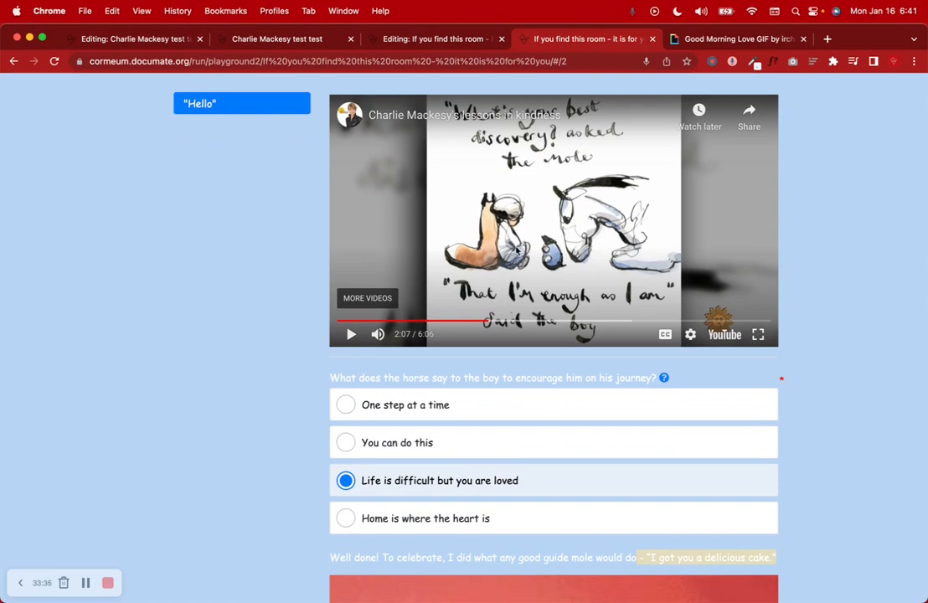
left_click_drag(489, 321, 452, 324)
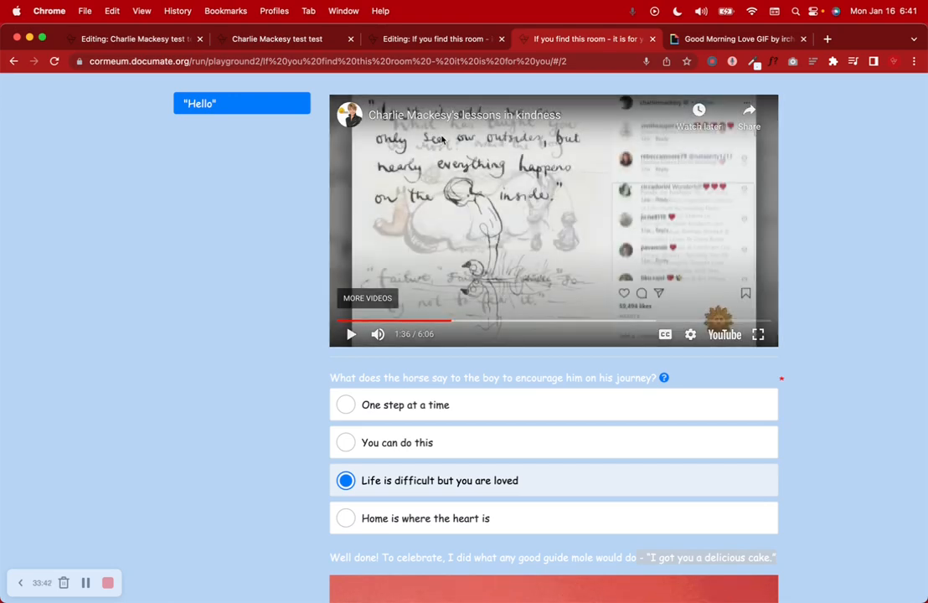
left_click_drag(572, 321, 632, 321)
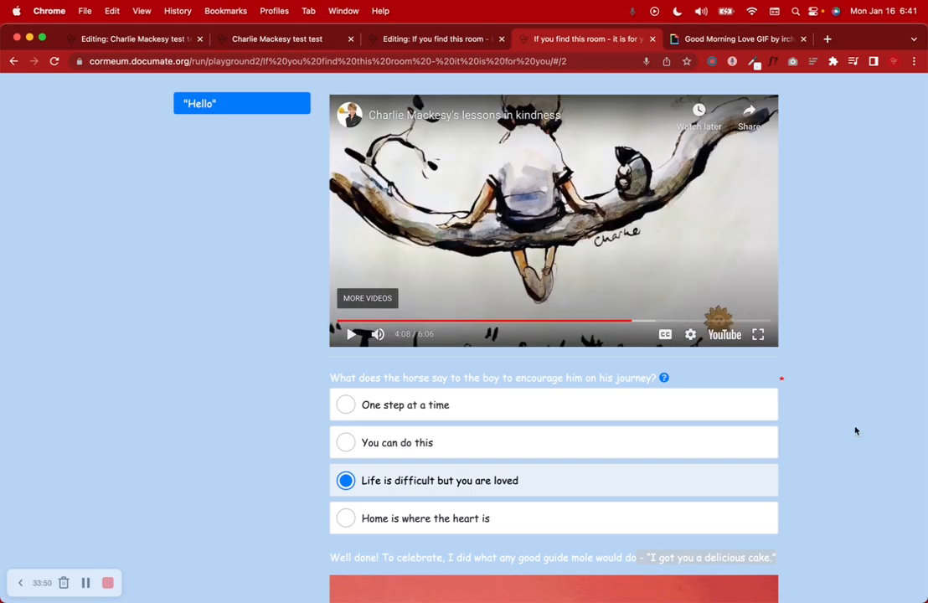
scroll(855, 430, "down", 10)
scroll(855, 431, "down", 5)
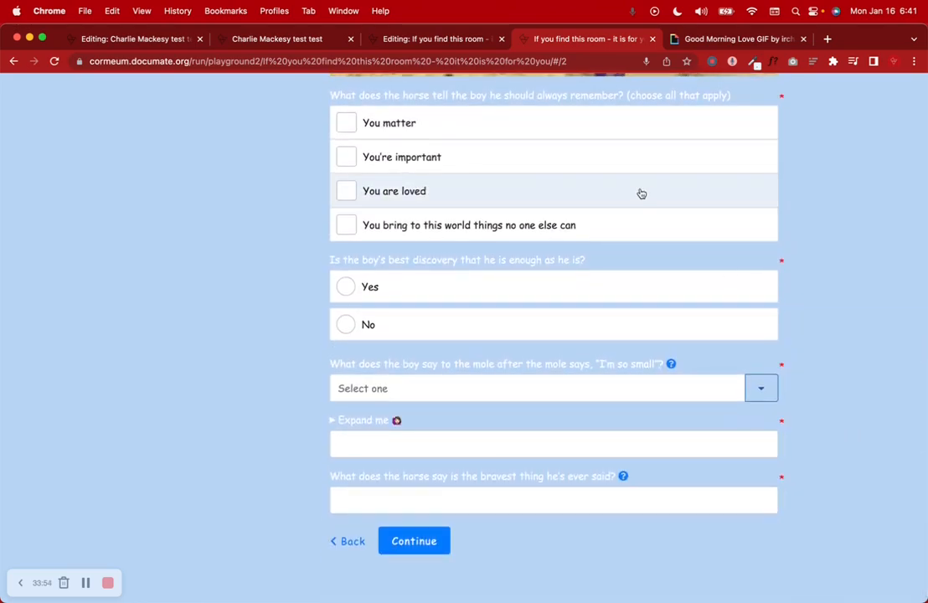
Step: Review the dropdown question on what taught the horse the most and its feedback blocks in the room's editor, and return to the preview
left_click(435, 39)
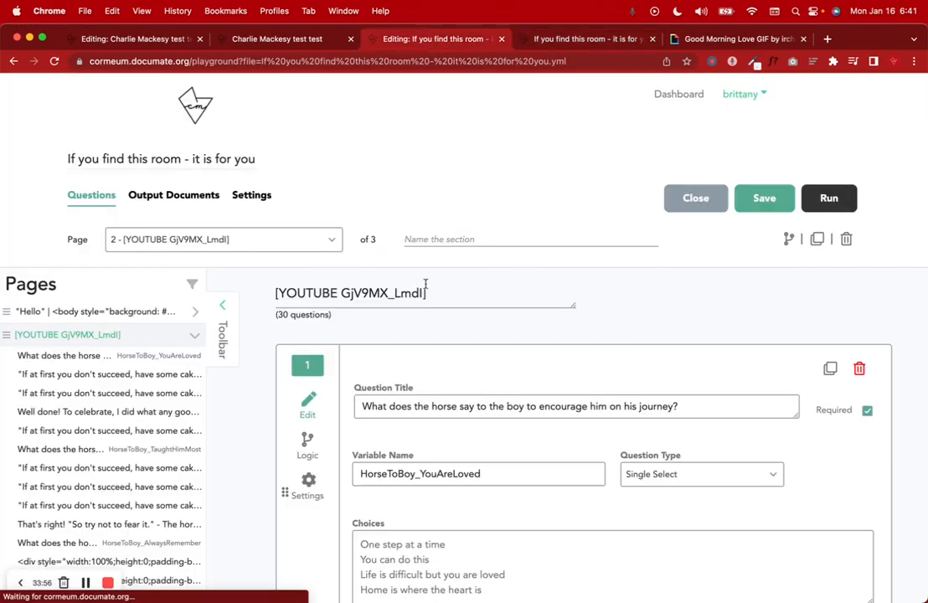
scroll(425, 422, "down", 15)
scroll(425, 424, "down", 5)
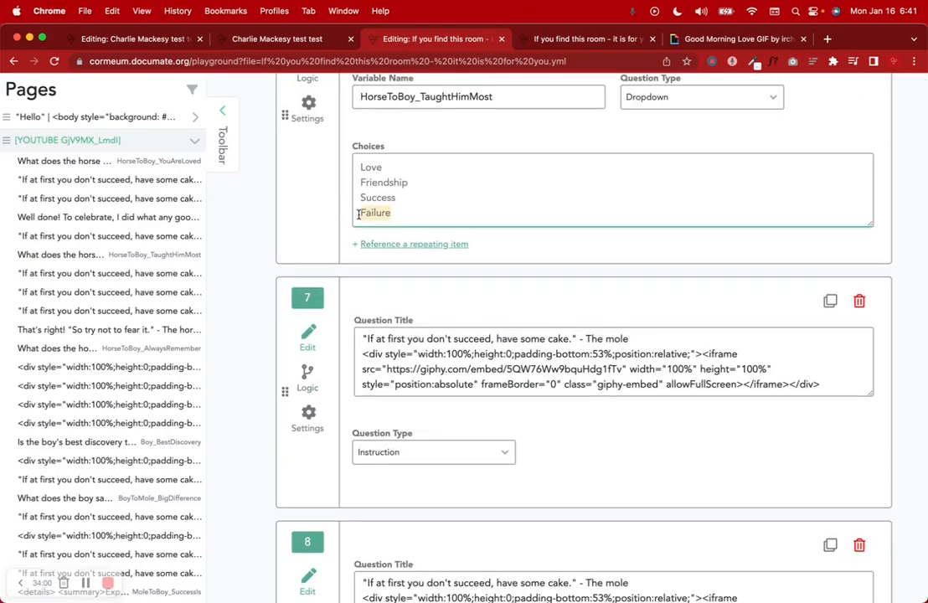
scroll(360, 217, "down", 6)
left_click(578, 38)
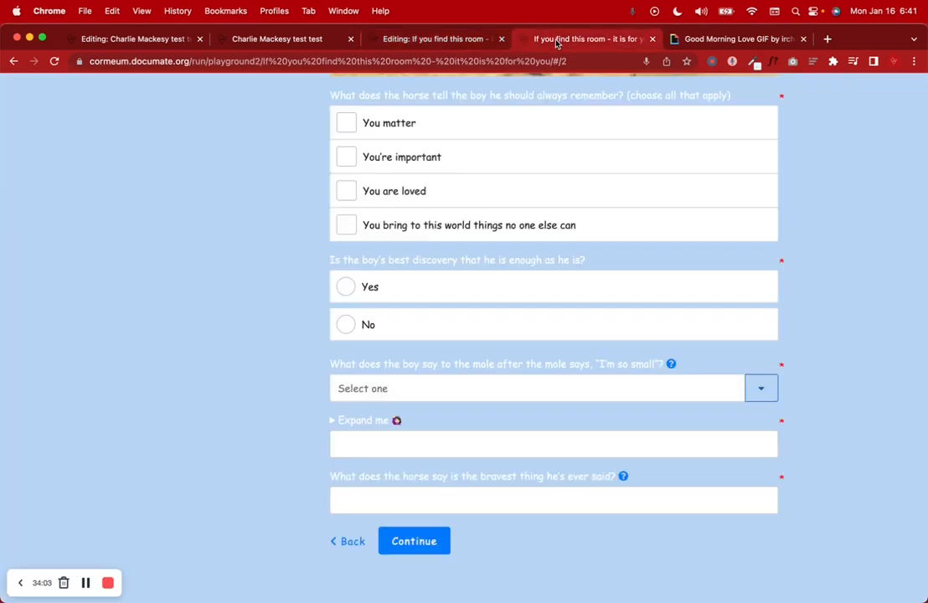
Step: Test each of the four choices of the "always remember" question separately, clearing each choice after viewing its feedback GIF
left_click(449, 126)
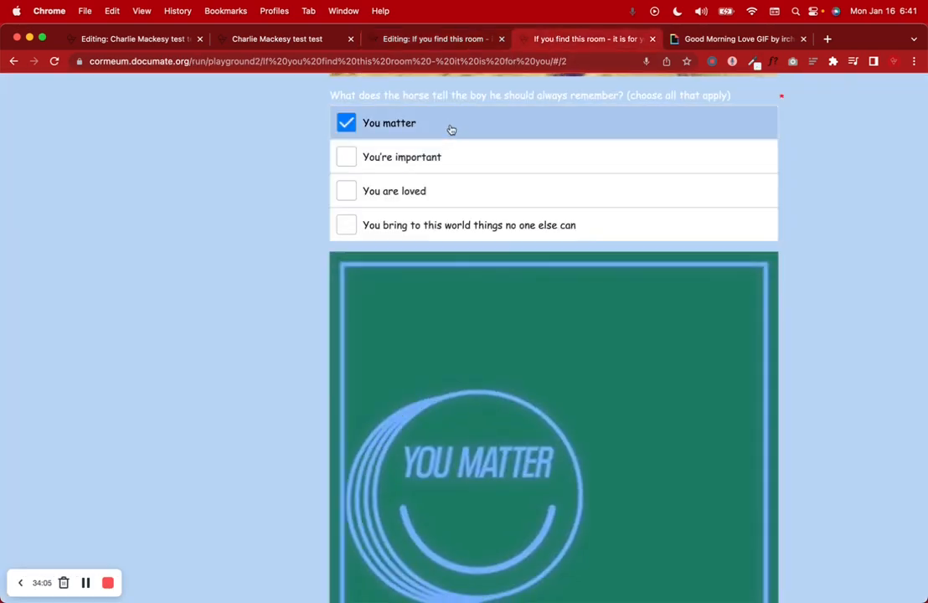
left_click(450, 129)
left_click(450, 164)
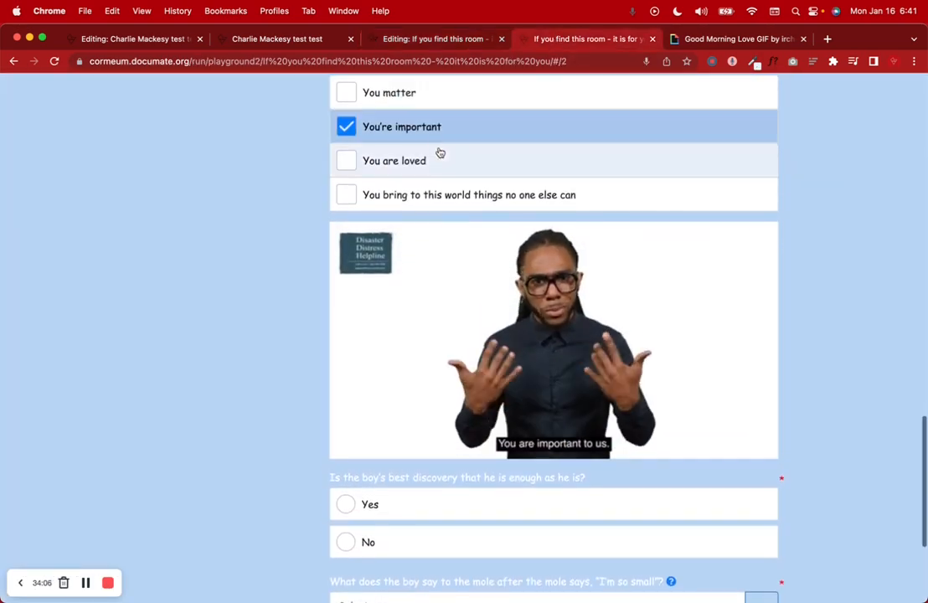
left_click(429, 148)
left_click(420, 194)
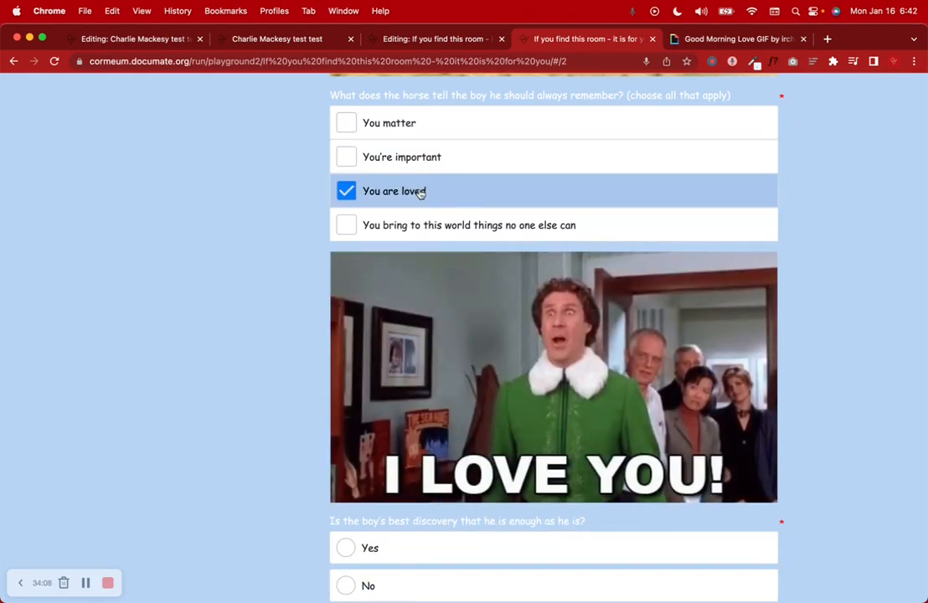
left_click(421, 192)
left_click(436, 228)
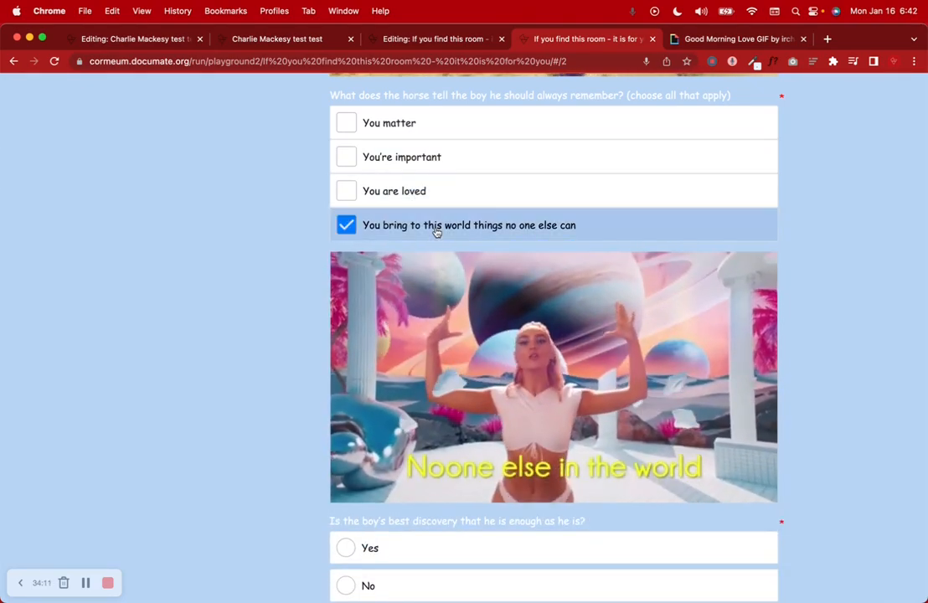
left_click(437, 228)
Step: Reset the answer about what taught the horse the most to "Select..."
scroll(436, 231, "up", 15)
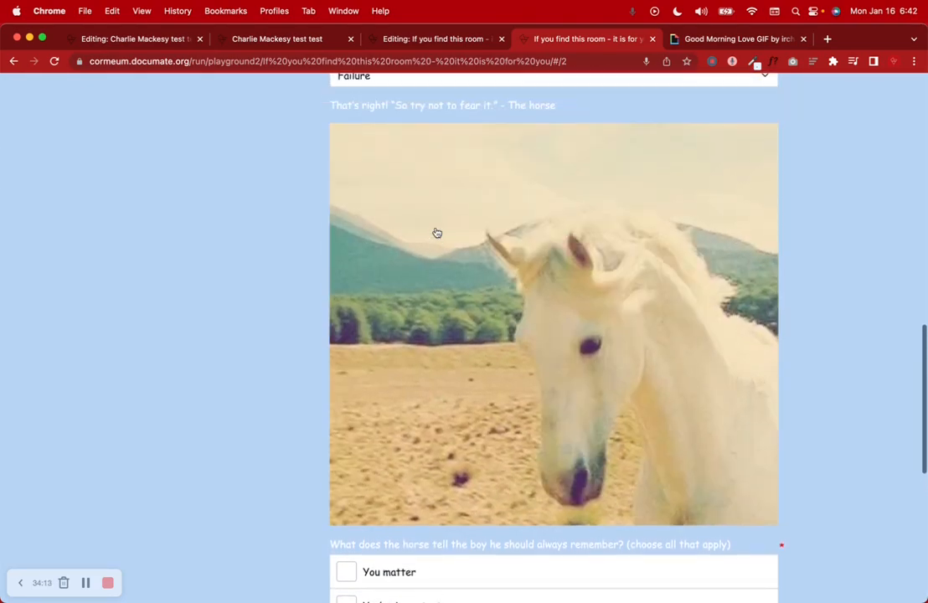
scroll(437, 228, "down", 15)
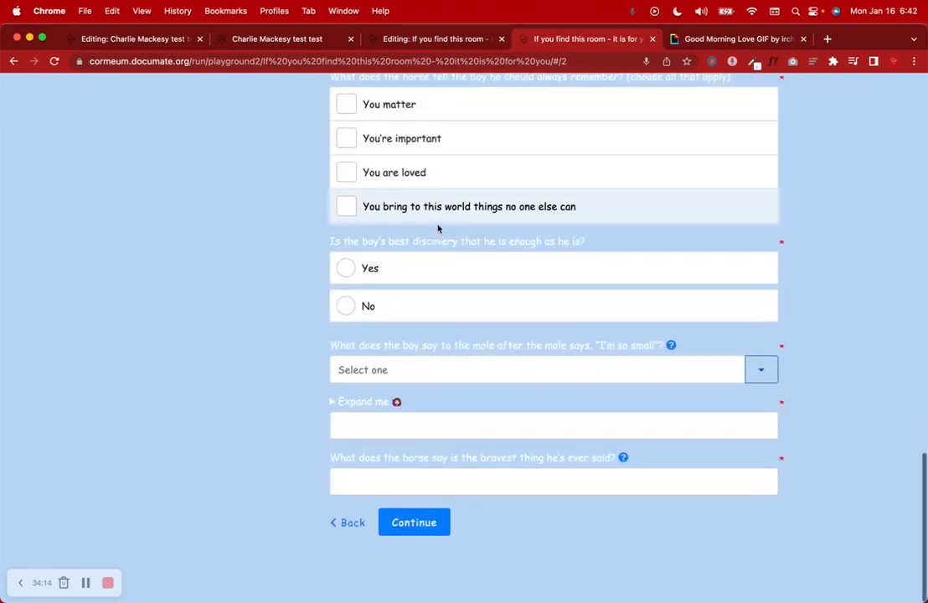
scroll(437, 228, "up", 10)
left_click(432, 245)
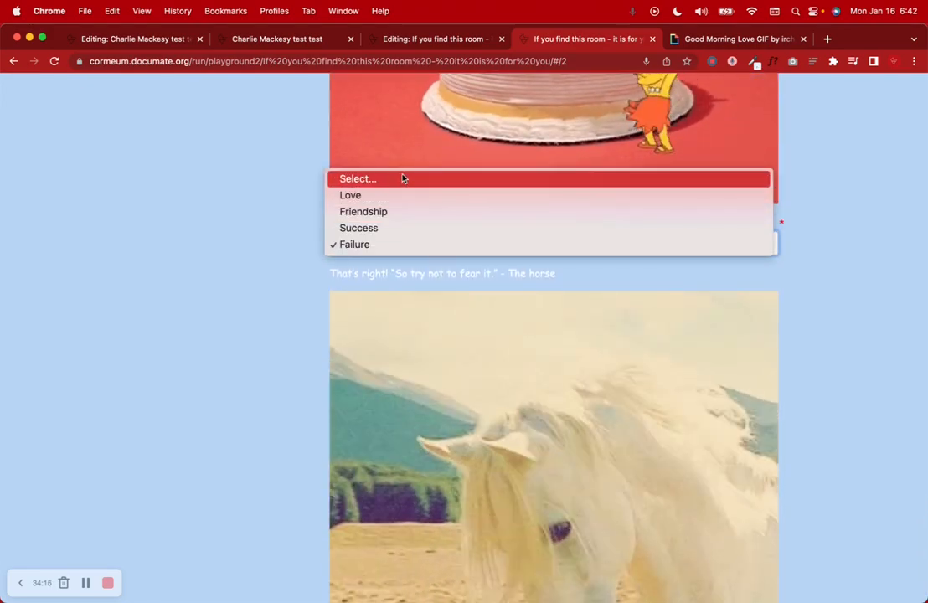
left_click(404, 178)
scroll(144, 401, "down", 3)
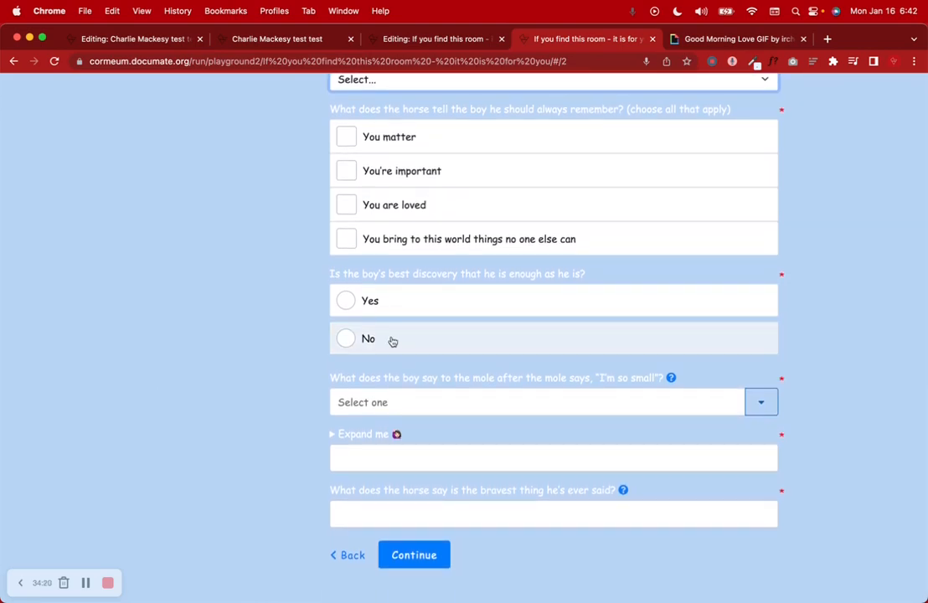
Step: Highlight the question about the boy's best discovery, and review the remaining question and feedback blocks in the room's editor
left_click_drag(355, 279, 583, 272)
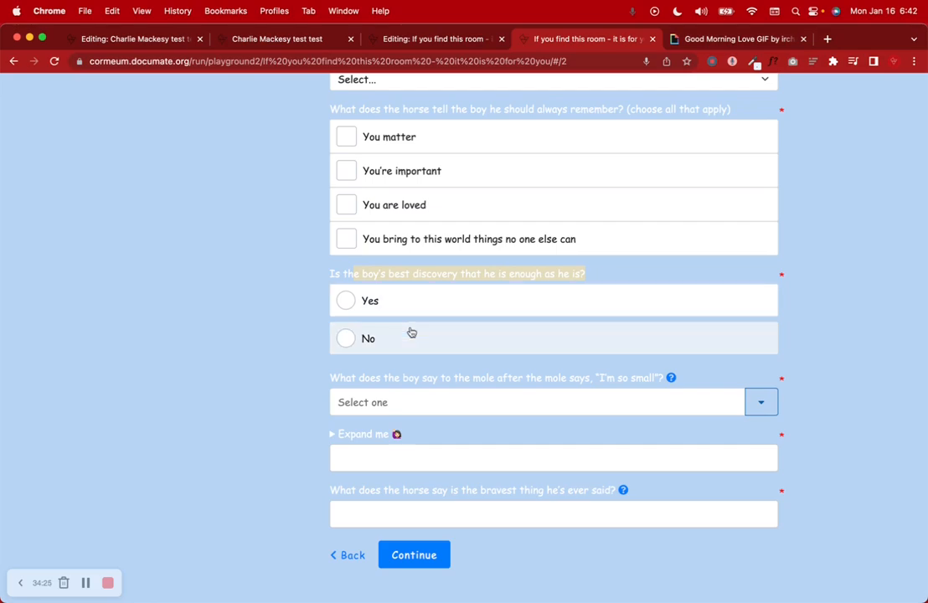
left_click(397, 39)
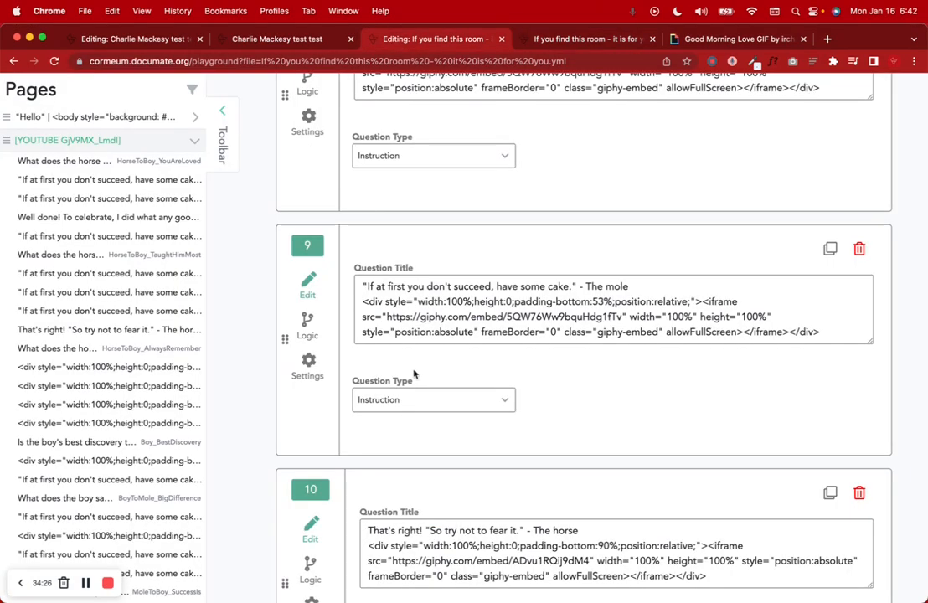
scroll(414, 375, "down", 10)
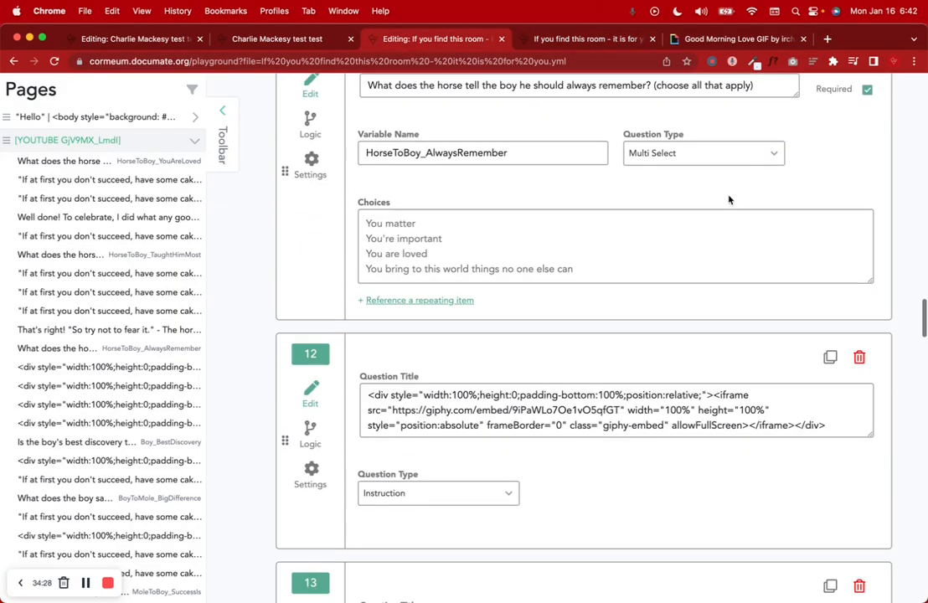
scroll(572, 350, "down", 20)
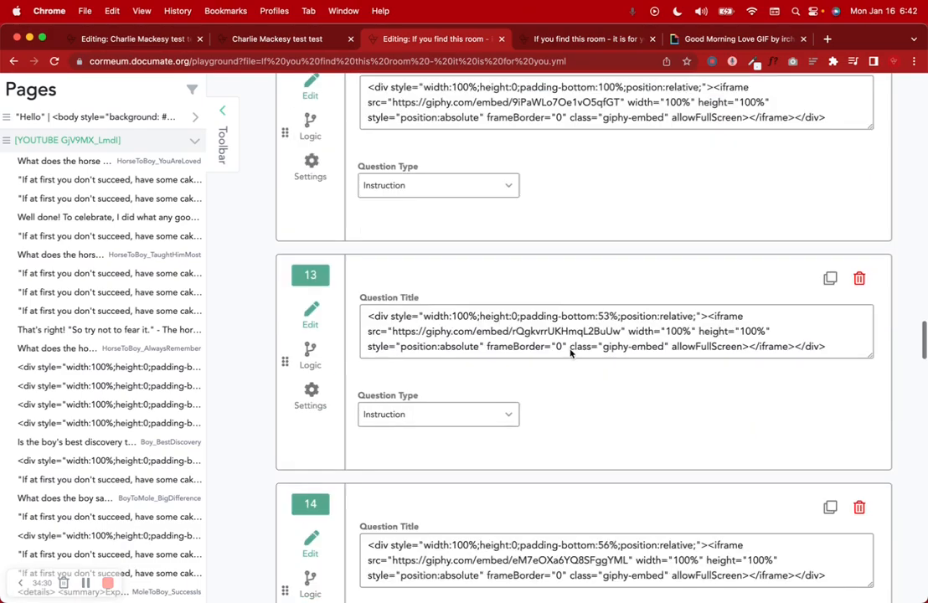
scroll(571, 351, "down", 12)
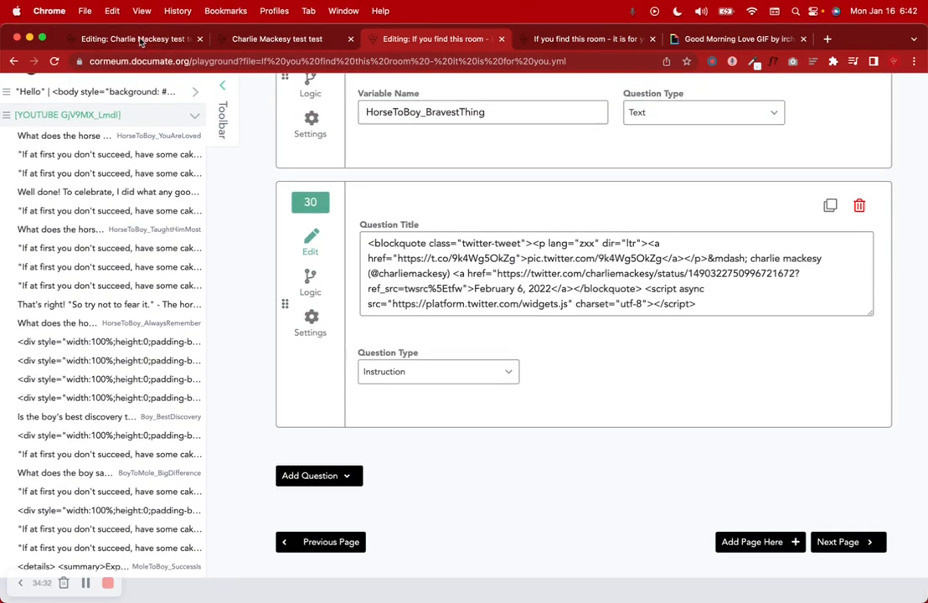
Step: Examine the question types available for adding to the Charlie Mackesy test workflow
left_click(139, 39)
scroll(397, 353, "down", 3)
left_click(327, 471)
scroll(325, 477, "down", 5)
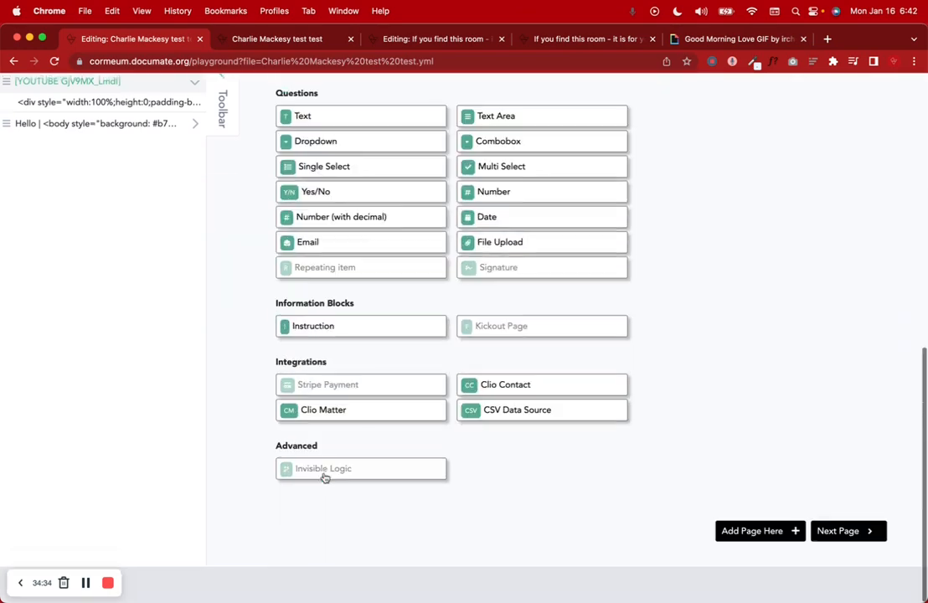
scroll(325, 476, "up", 1)
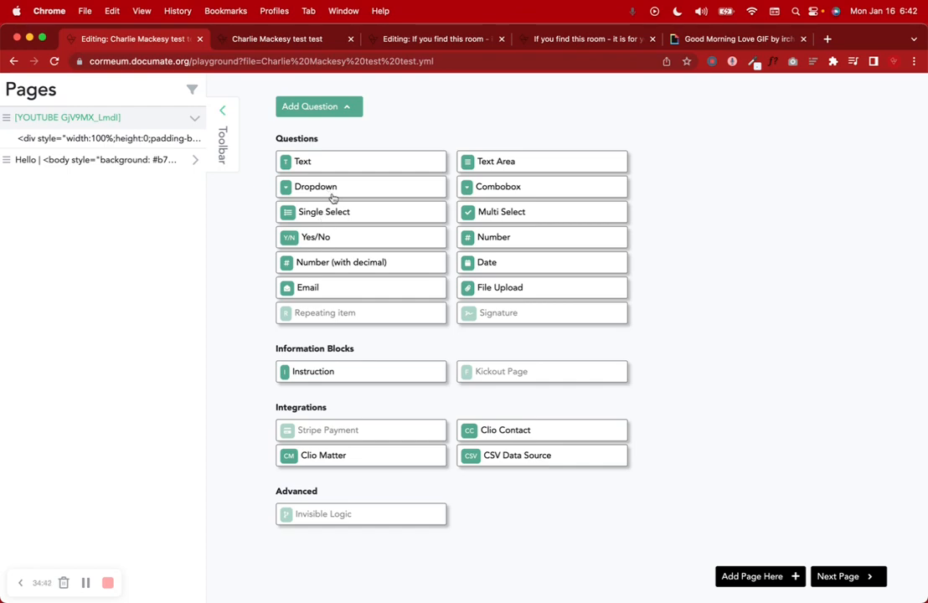
Step: Return to the room preview and compare the question types it uses, down to the end of the page
left_click(531, 42)
scroll(319, 241, "up", 4)
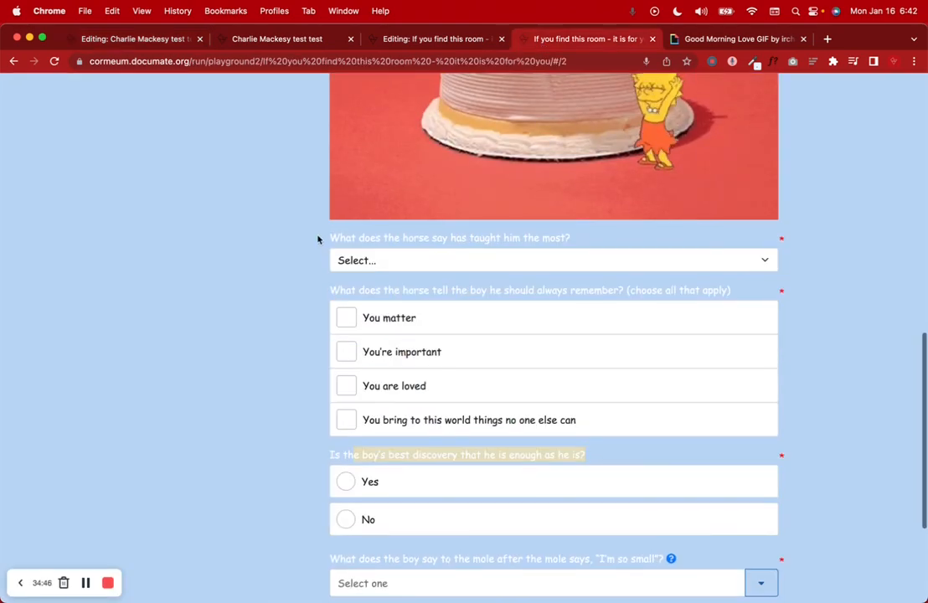
scroll(406, 227, "up", 3)
scroll(406, 227, "down", 1)
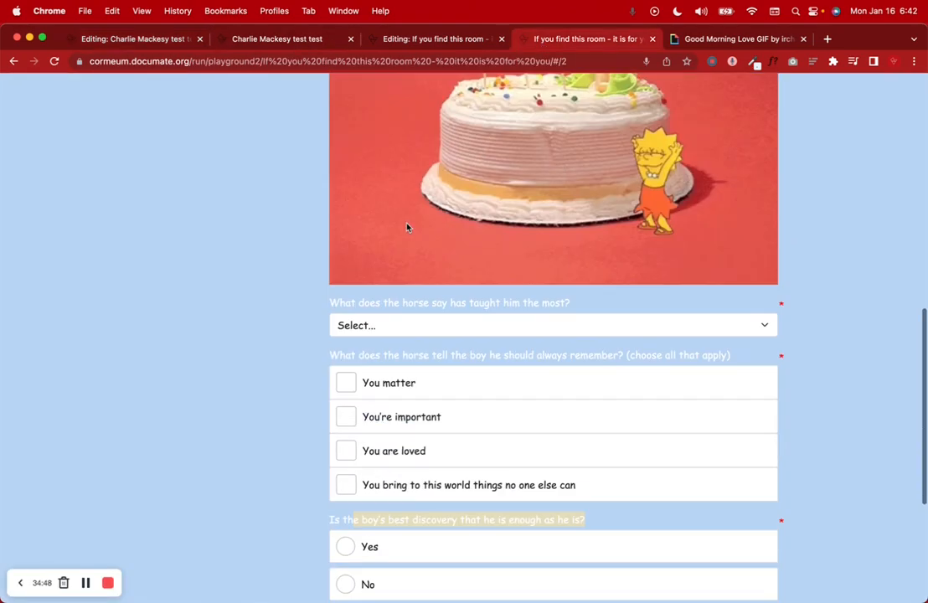
scroll(406, 227, "down", 5)
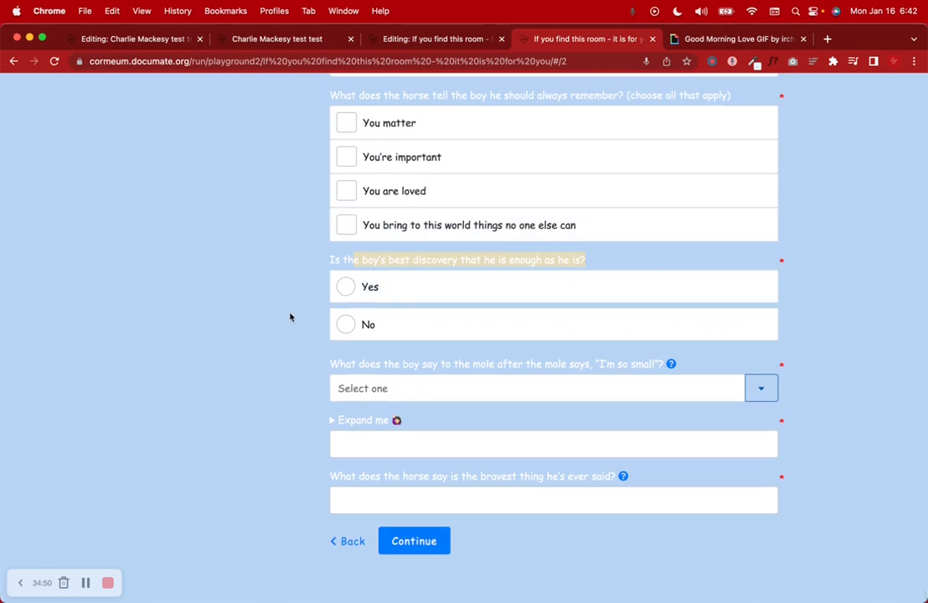
Step: Close the Charlie Mackesy test preview and the Good Morning Love GIF page
left_click(269, 40)
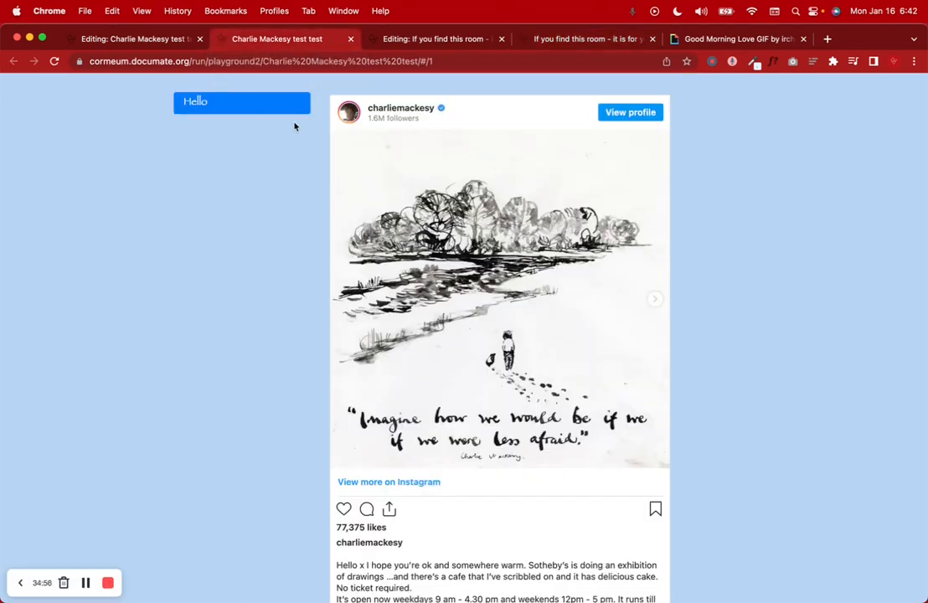
left_click(351, 40)
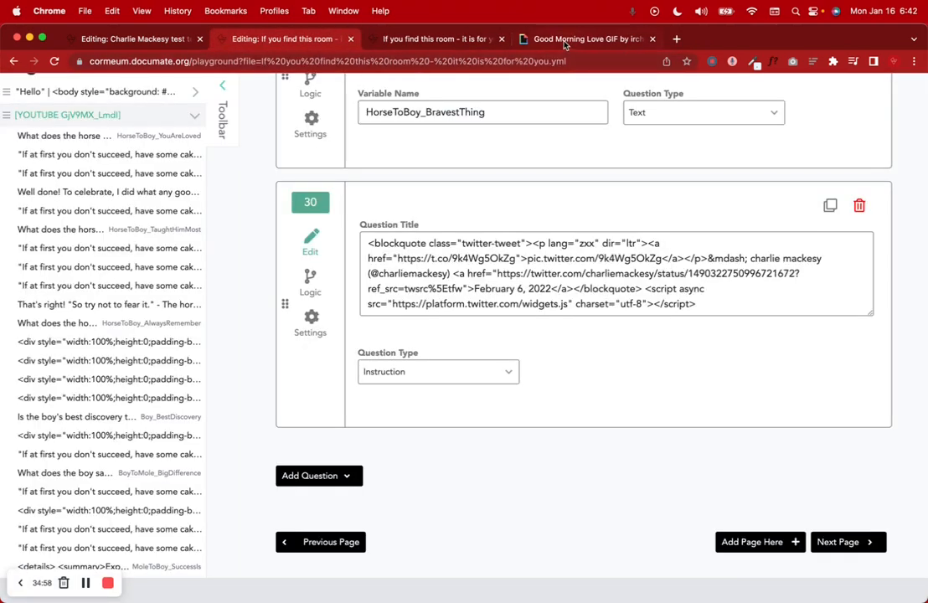
left_click(620, 42)
left_click(651, 39)
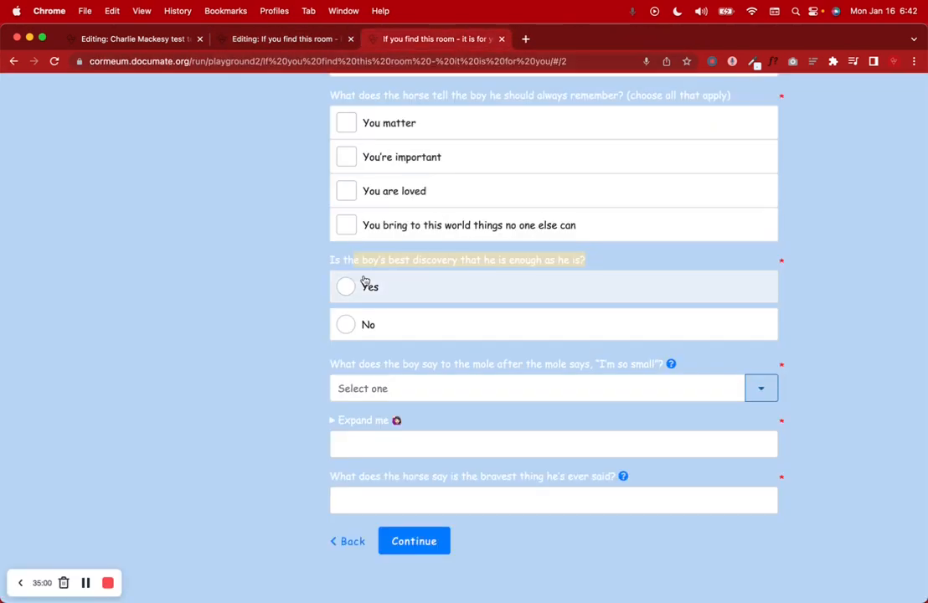
Step: Test the suggested answers of the "I'm so small" question, filtering them with "f", and enter the custom answer "Other"
left_click(763, 392)
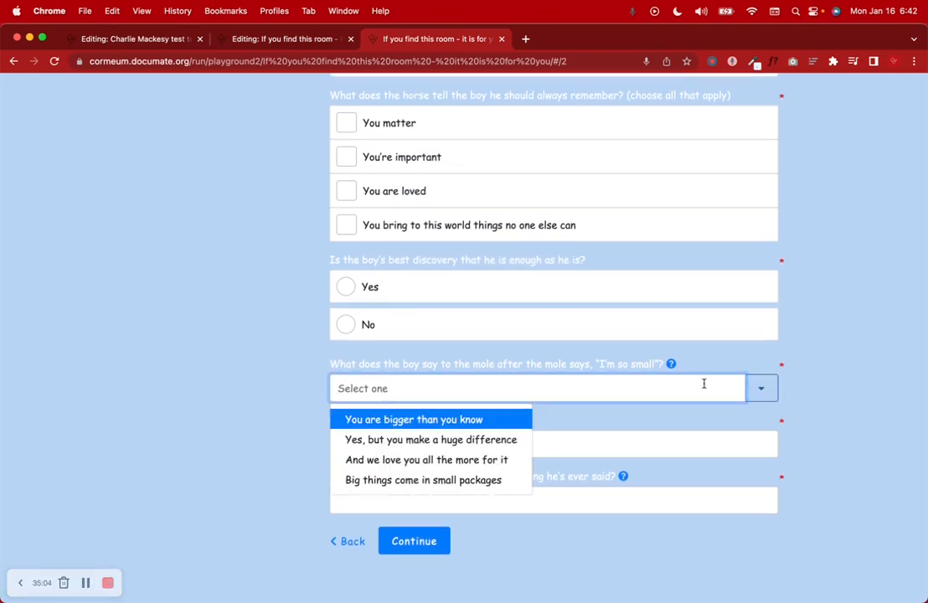
left_click(809, 386)
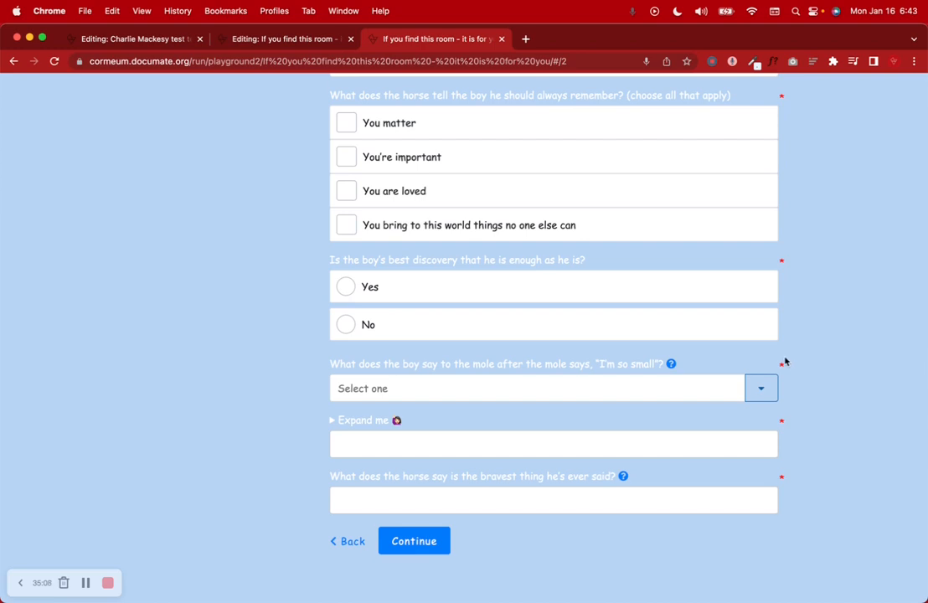
left_click(356, 391)
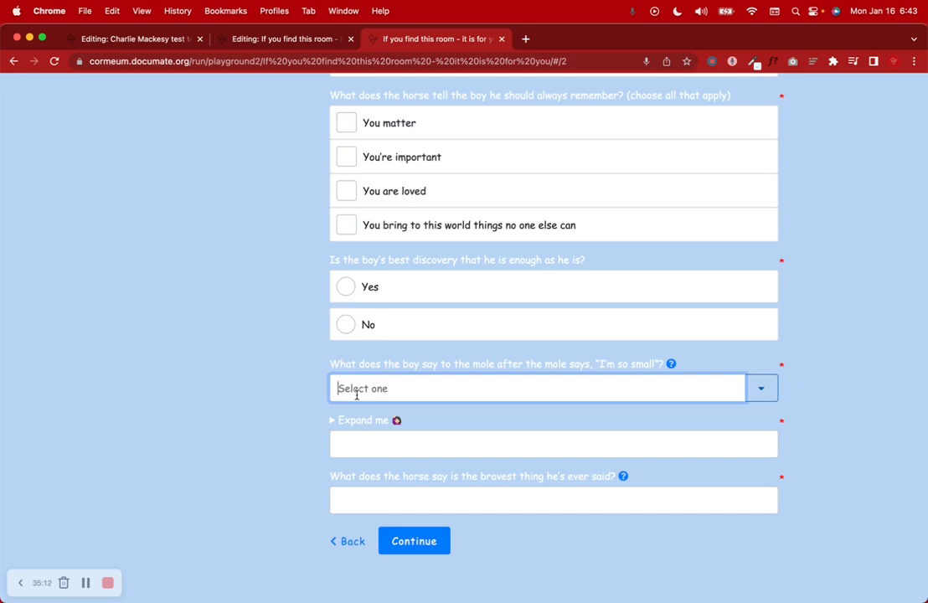
type("f")
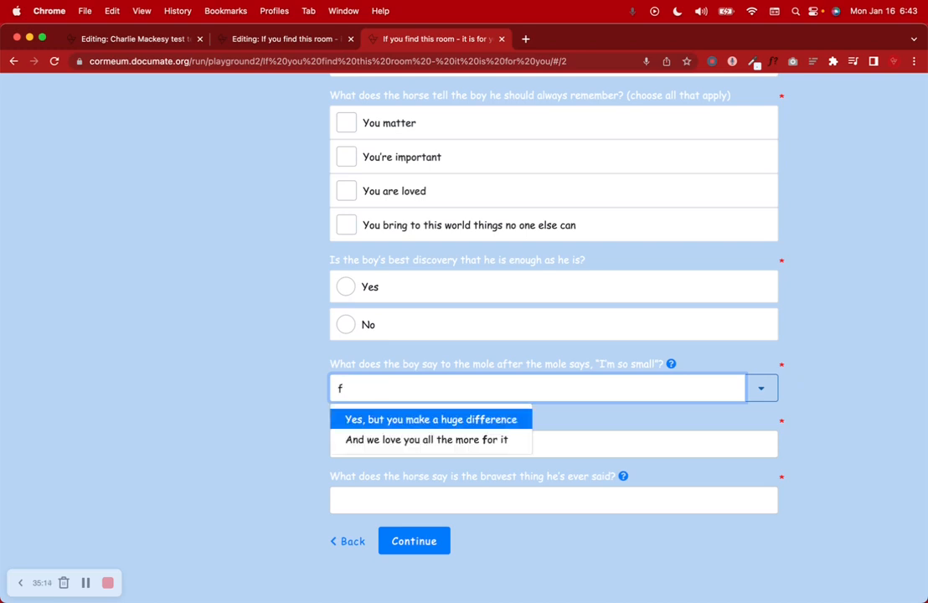
type("rt")
key("BackSpace")
key("BackSpace")
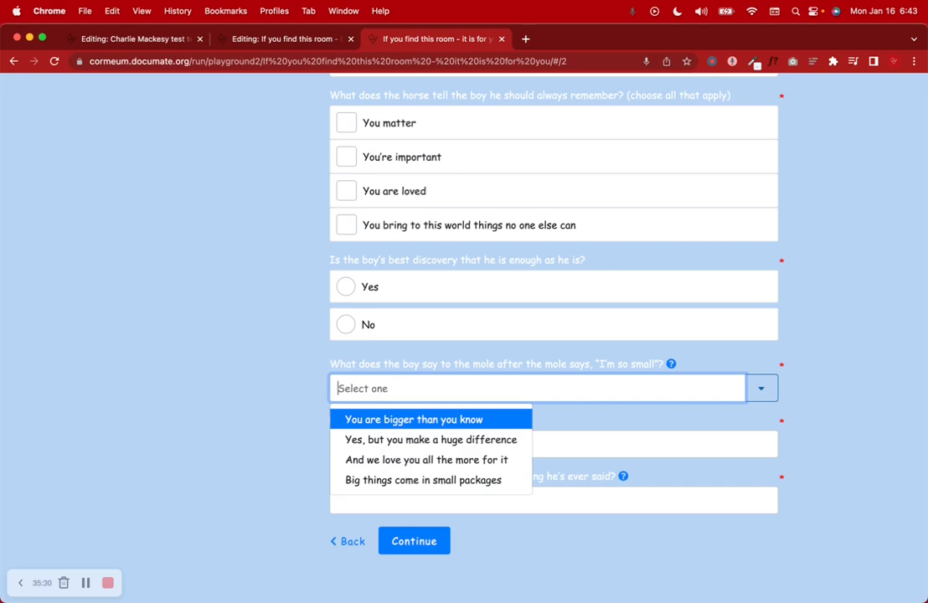
type("Other")
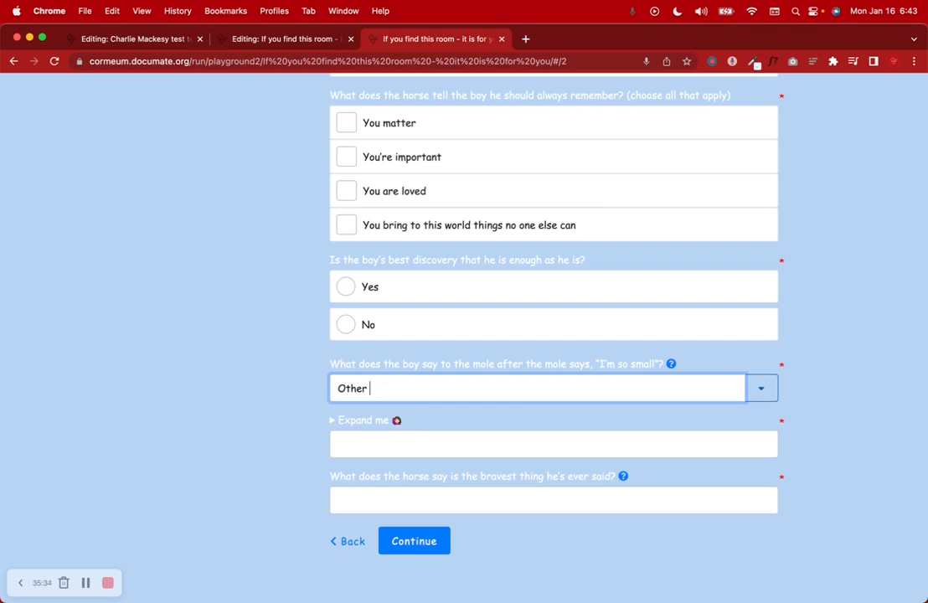
Step: Replace the "Other" entry in the mole's "I'm so small" question with the option "You are bigger than you know"
key("BackSpace")
key("BackSpace")
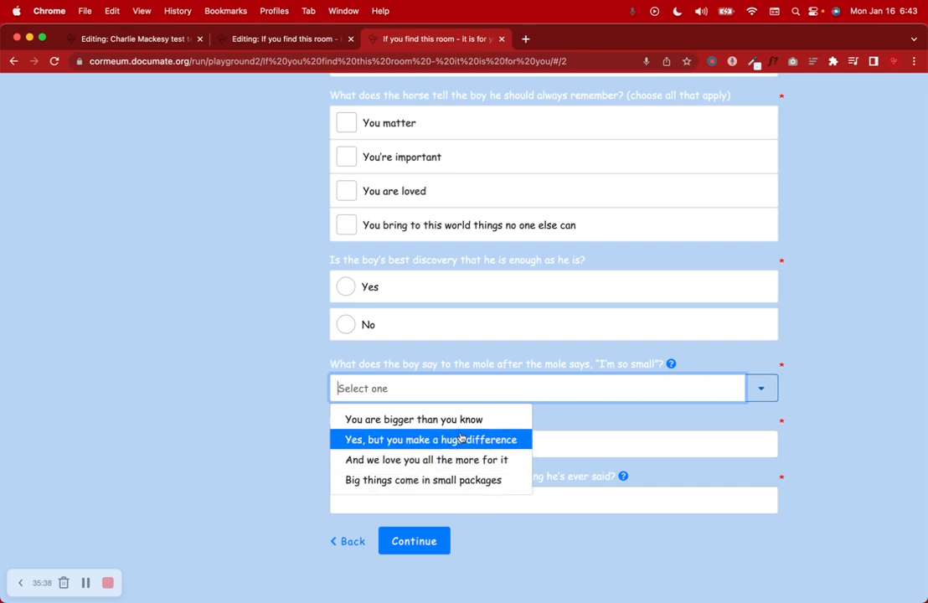
left_click(404, 420)
scroll(421, 353, "down", 3)
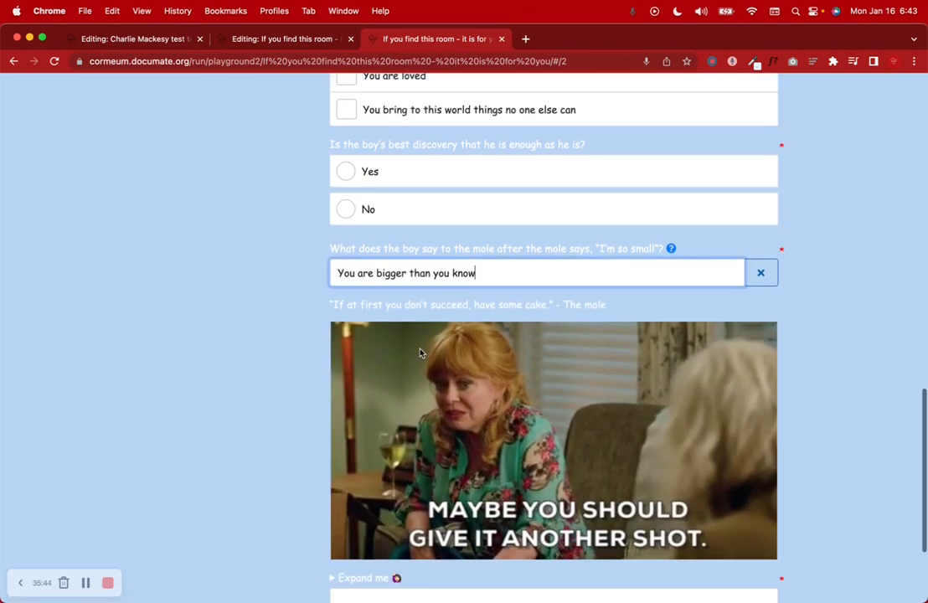
Step: Change the answer to the "I'm so small" question to "And we love you all the more for it"
left_click(758, 273)
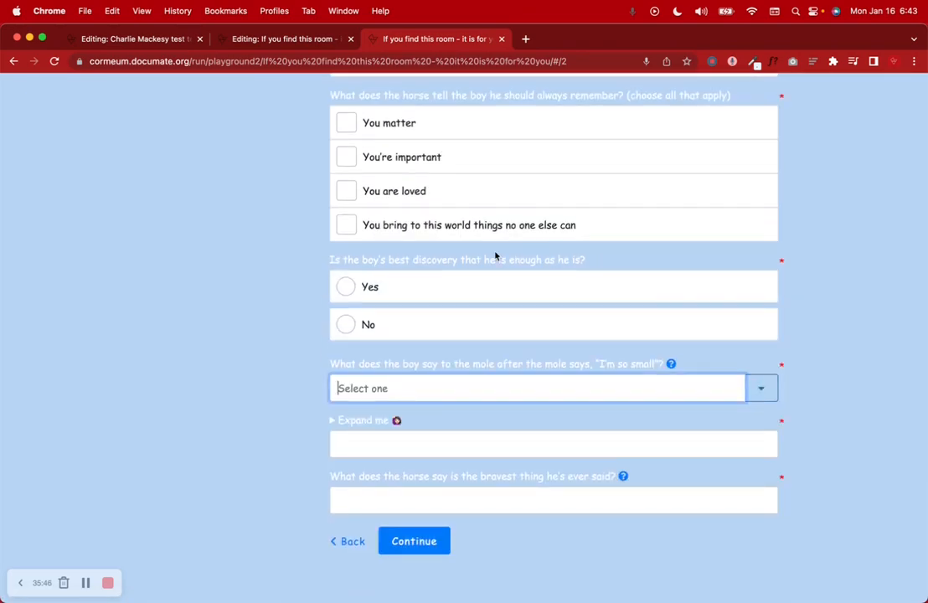
left_click(442, 389)
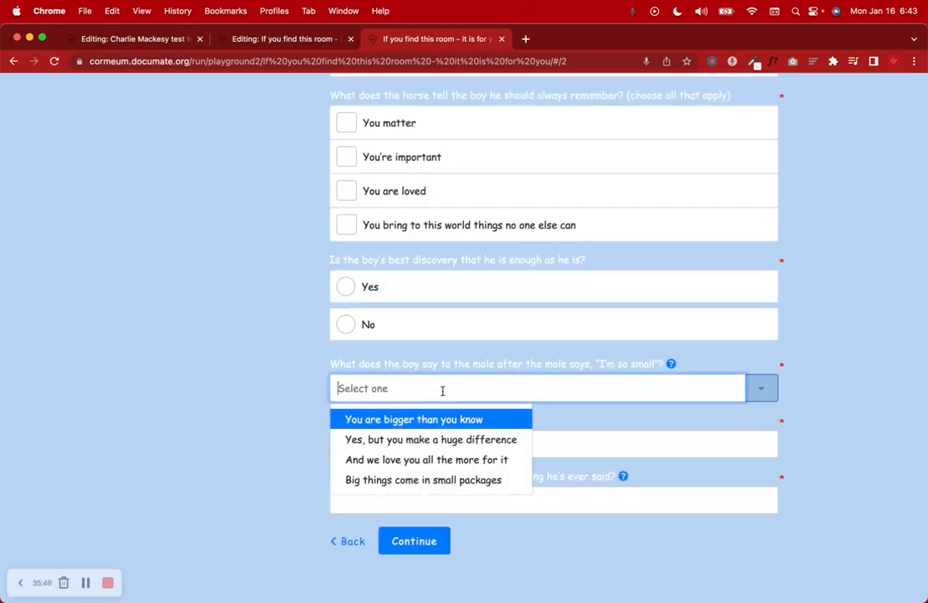
left_click(423, 463)
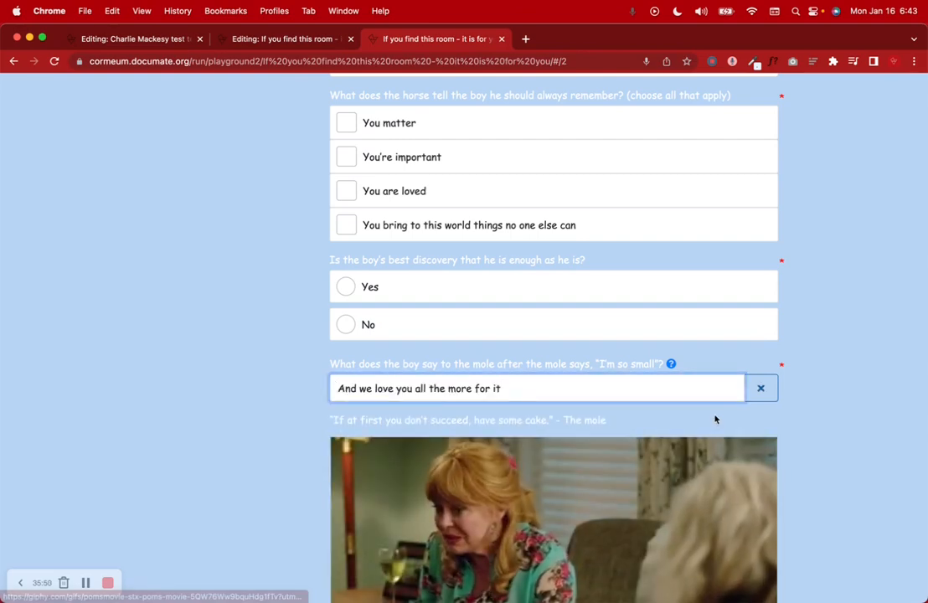
Step: Try the answer "Yes, but you make a huge difference" for the "I'm so small" question, then clear the selection
left_click(760, 389)
left_click(762, 391)
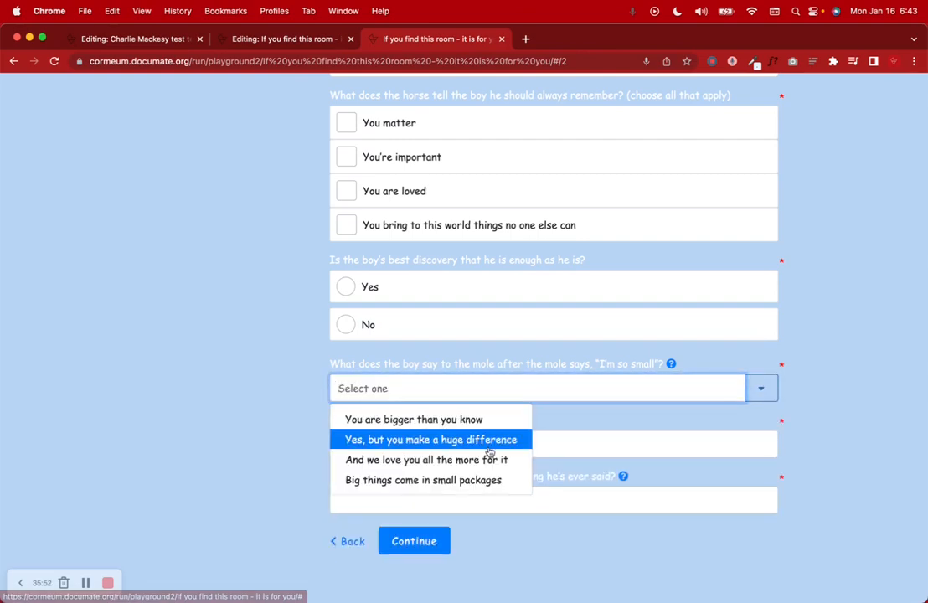
left_click(502, 439)
scroll(835, 409, "down", 7)
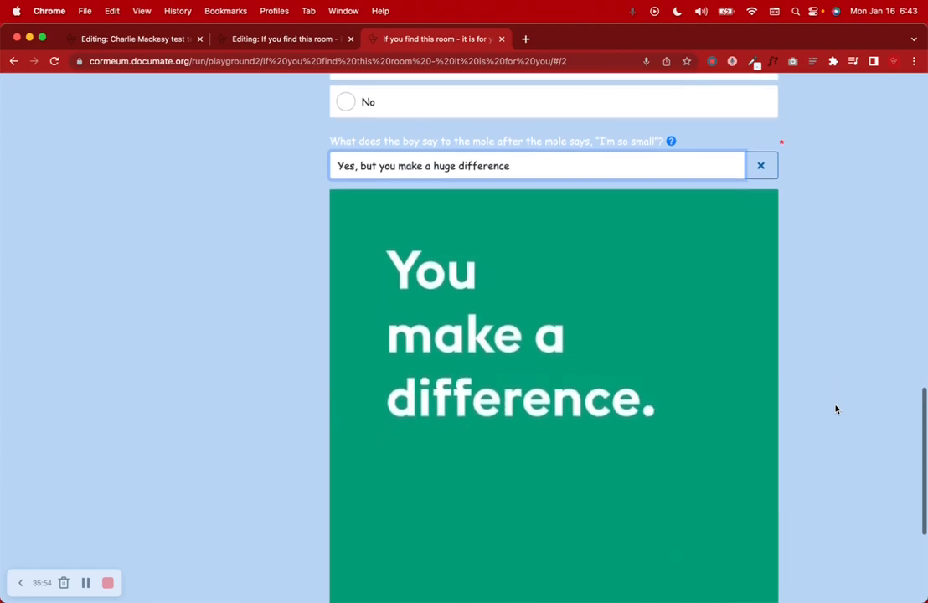
scroll(835, 408, "up", 5)
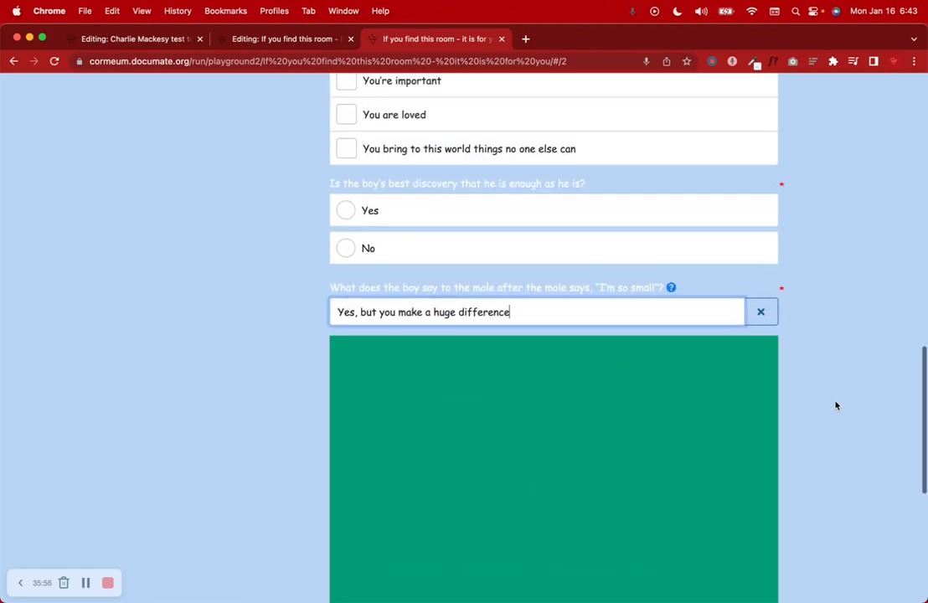
left_click(761, 312)
scroll(860, 317, "up", 3)
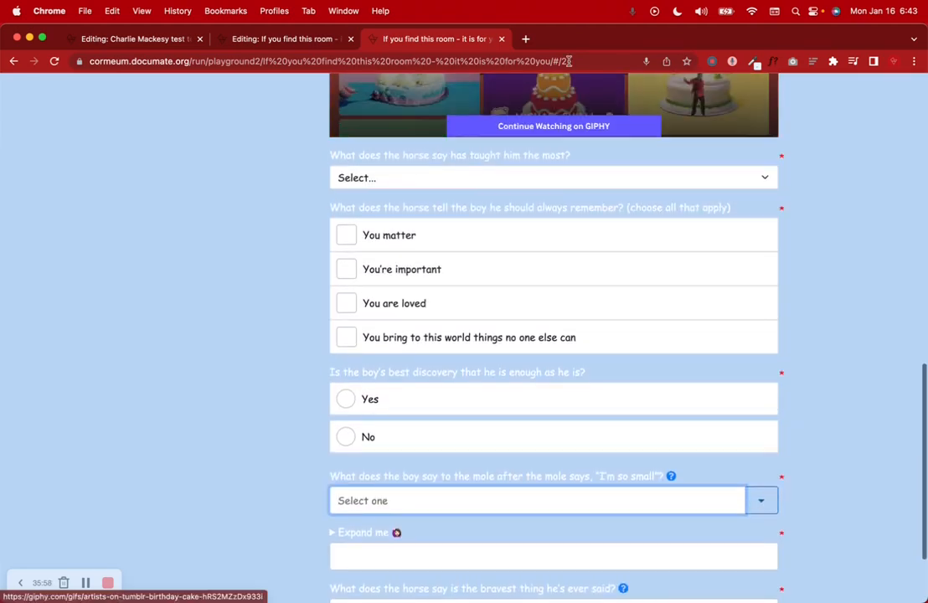
Step: In the questionnaire editor, inspect the display logic of instruction 28 and return it to its edit view
left_click(264, 42)
scroll(500, 268, "up", 5)
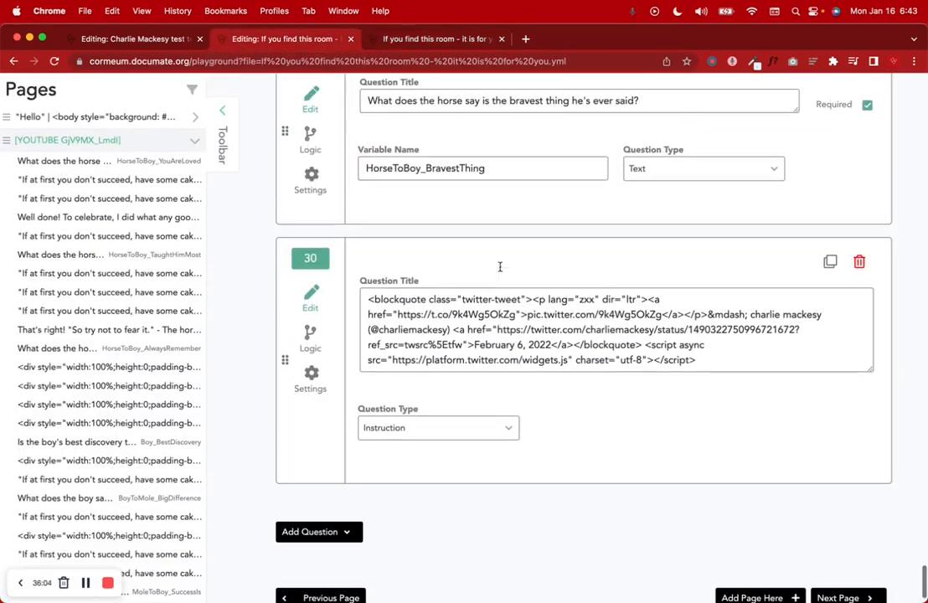
scroll(330, 327, "up", 4)
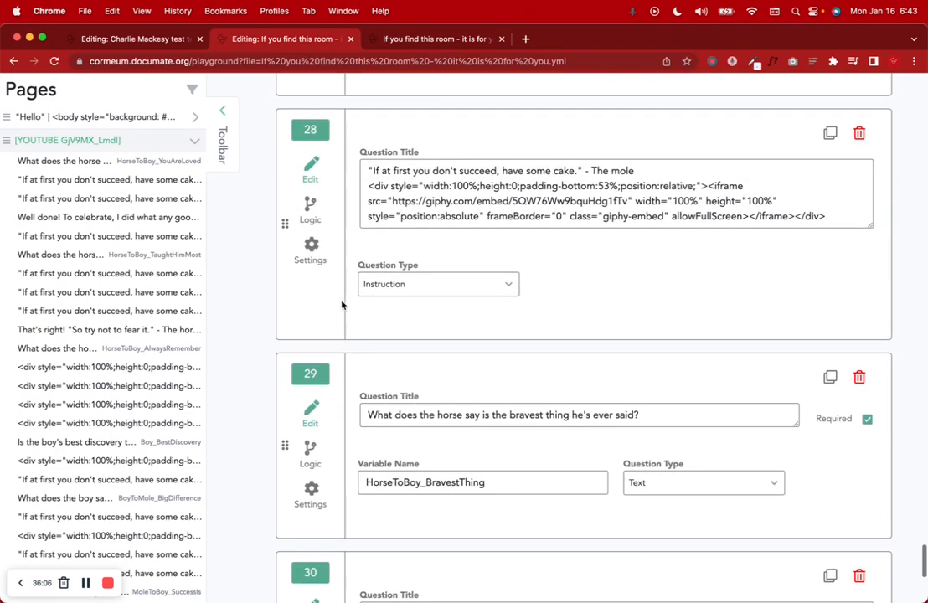
left_click(310, 356)
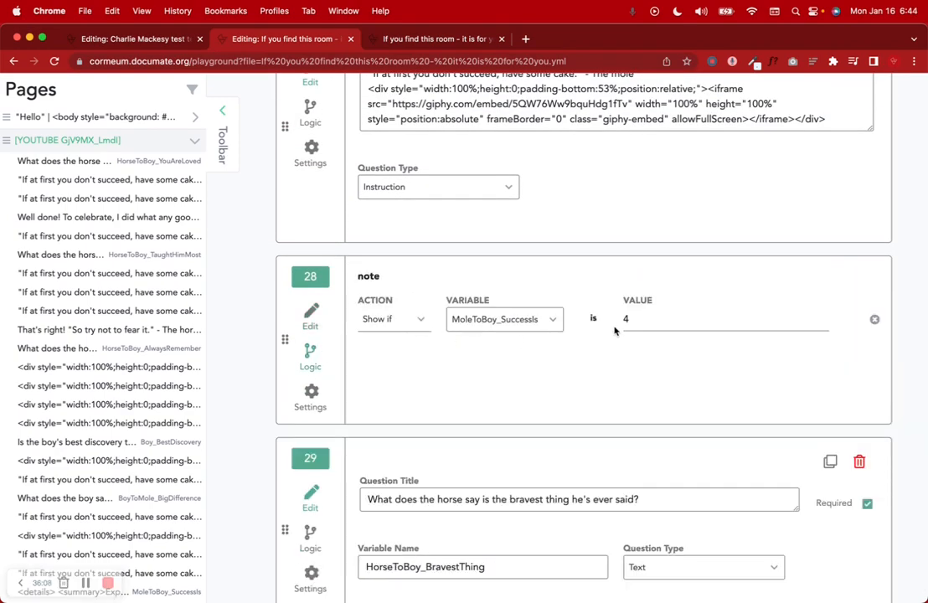
left_click(314, 325)
scroll(495, 264, "up", 15)
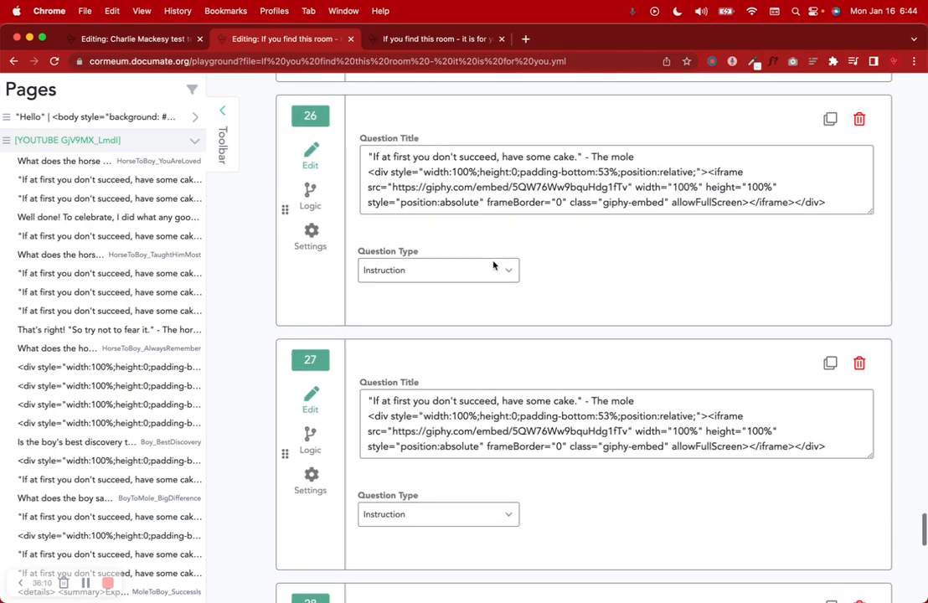
Step: Return to the questionnaire preview and toggle the "Expand me" section open and closed
left_click(433, 38)
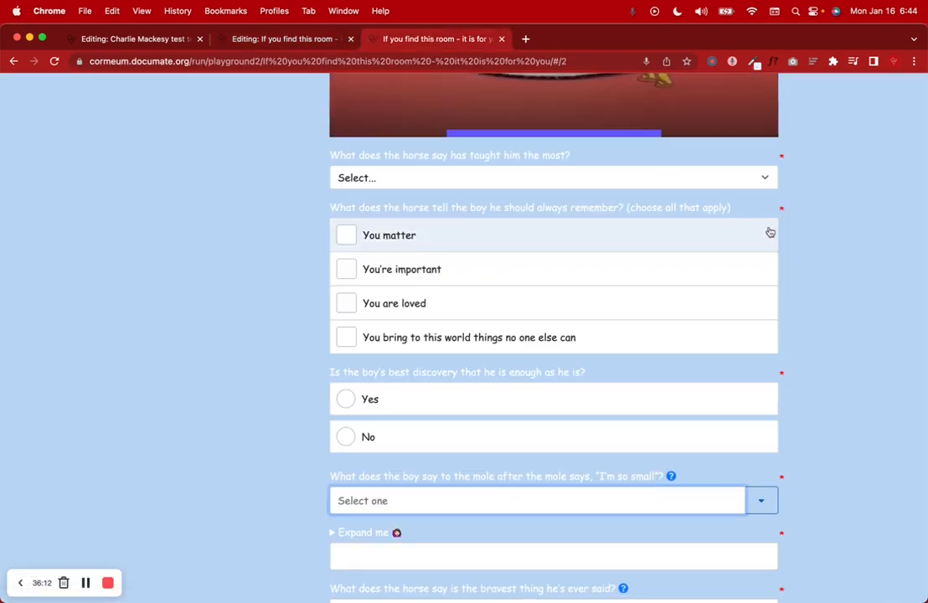
scroll(838, 329, "down", 3)
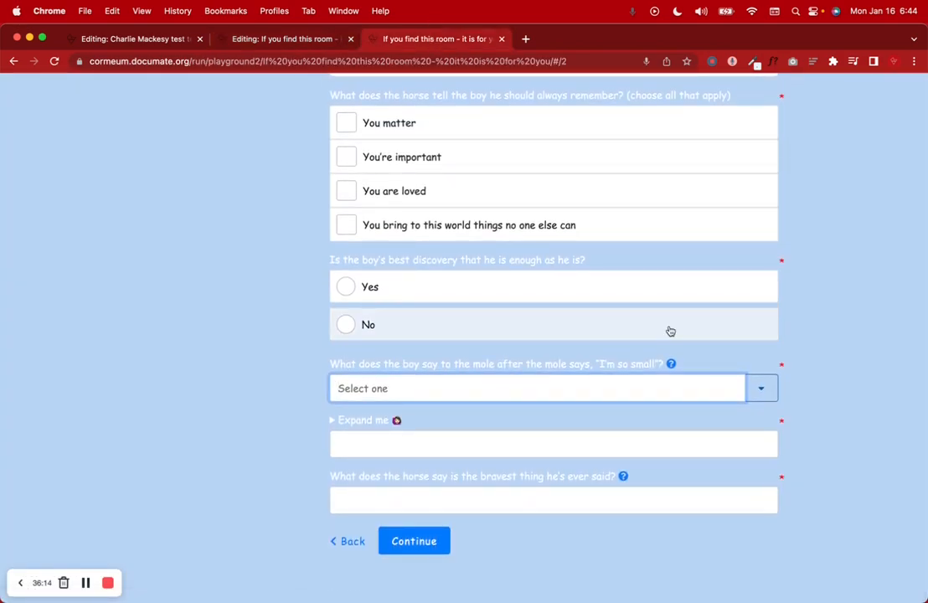
left_click(333, 422)
left_click(332, 422)
left_click(332, 422)
left_click(333, 422)
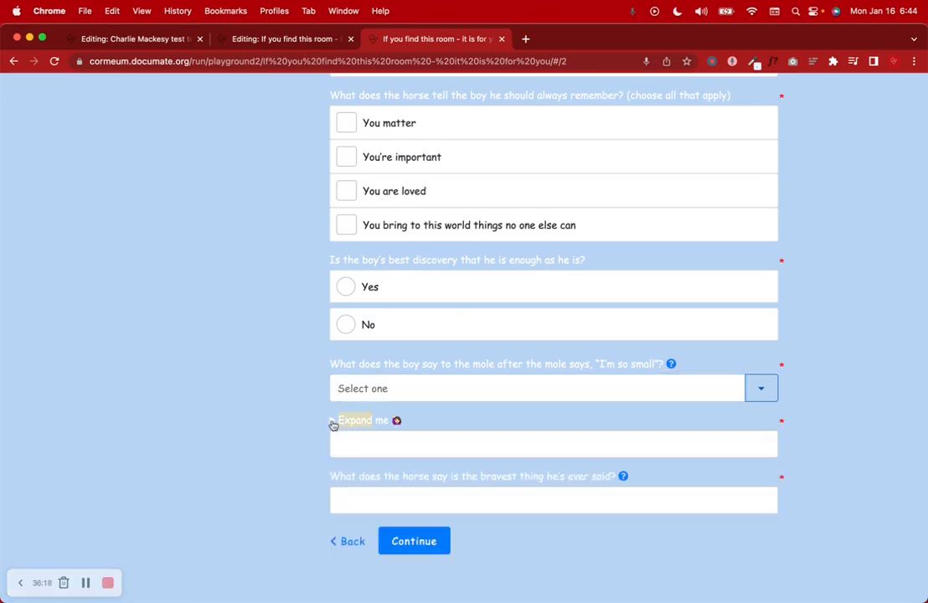
left_click(333, 422)
left_click(333, 422)
Step: Open documate.org in a new browser tab and go to its Learning Center
left_click(528, 39)
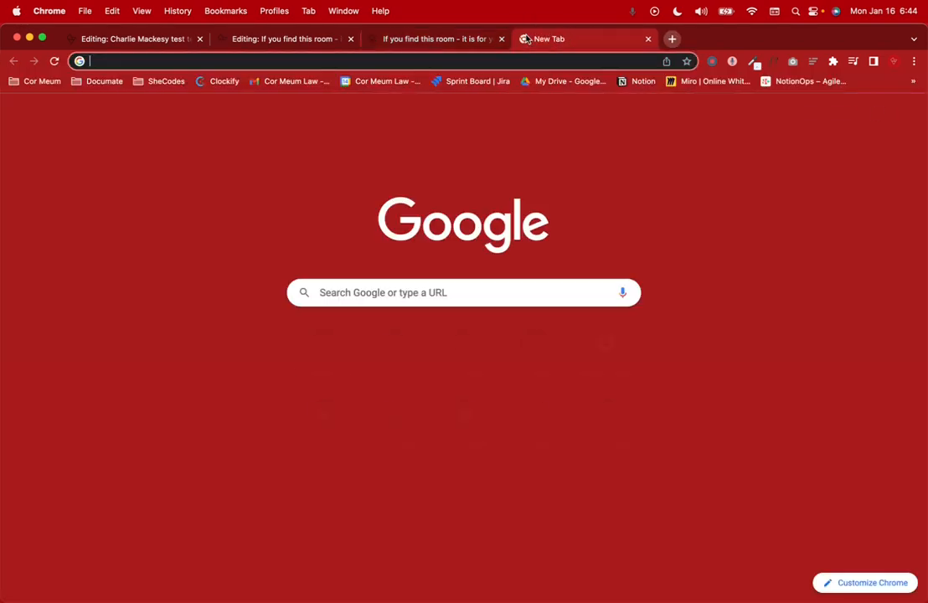
type("documate.org")
key("Return")
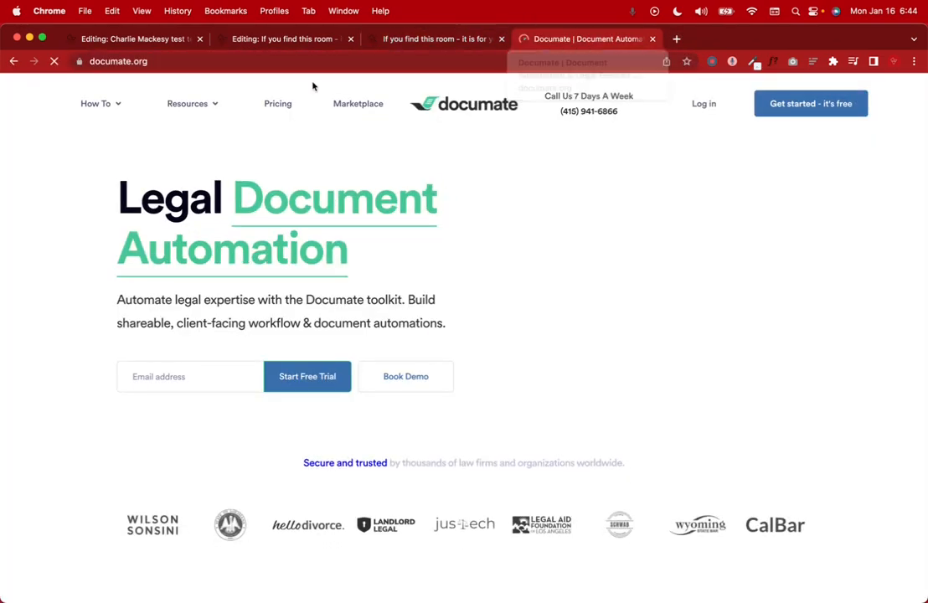
mouse_move(83, 107)
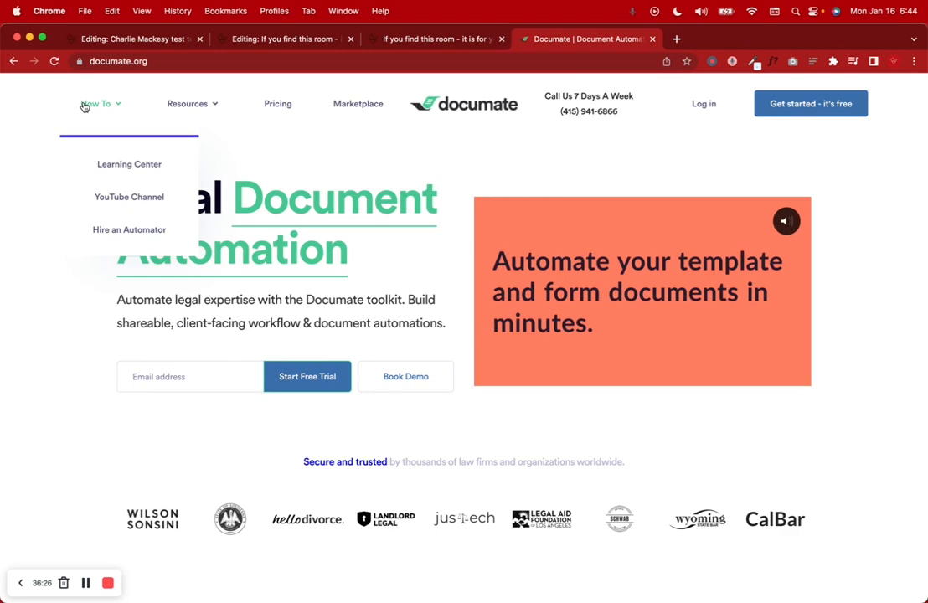
left_click(122, 164)
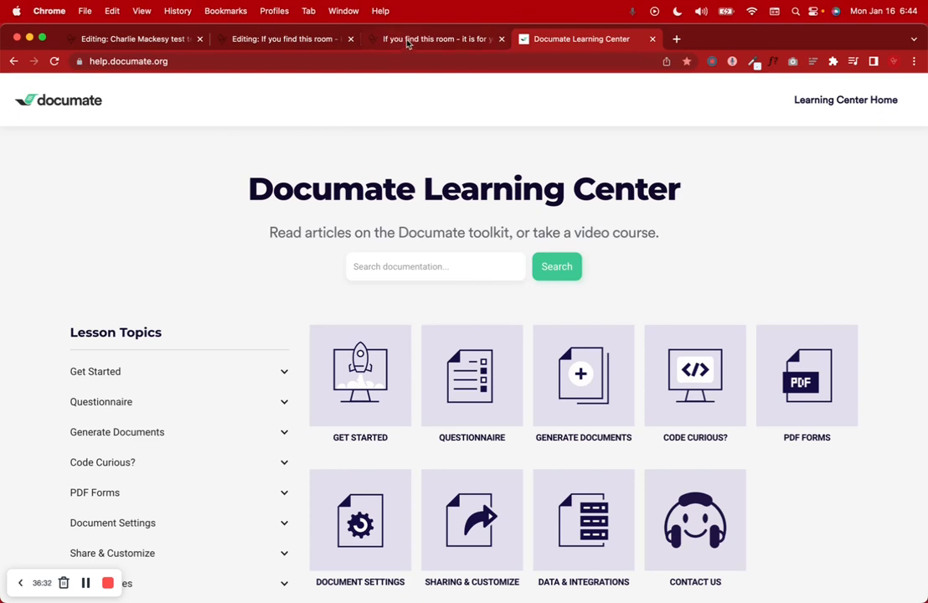
Step: Search the Learning Center for "collapse" and open the "Formatting Questions" help guide
left_click(389, 268)
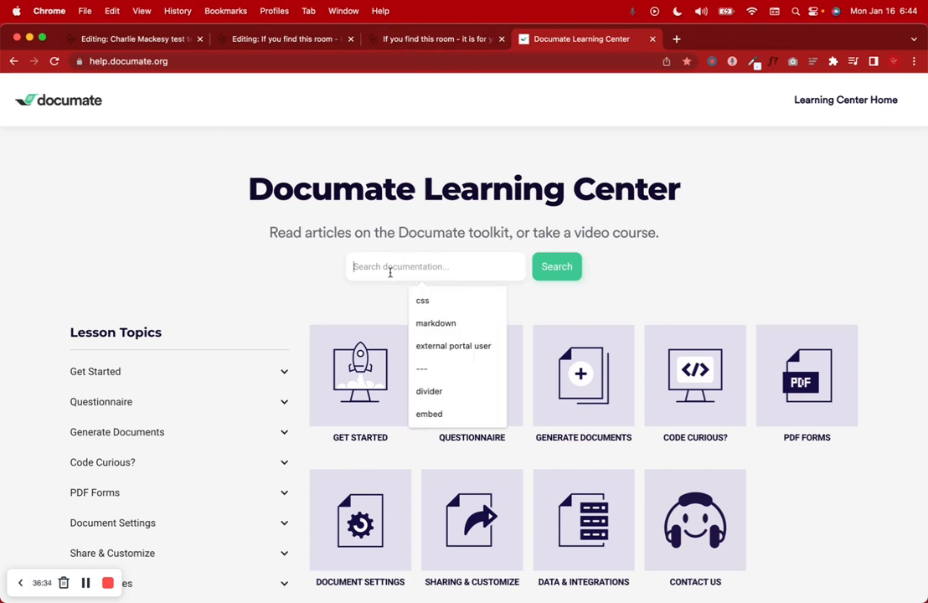
type("collapse")
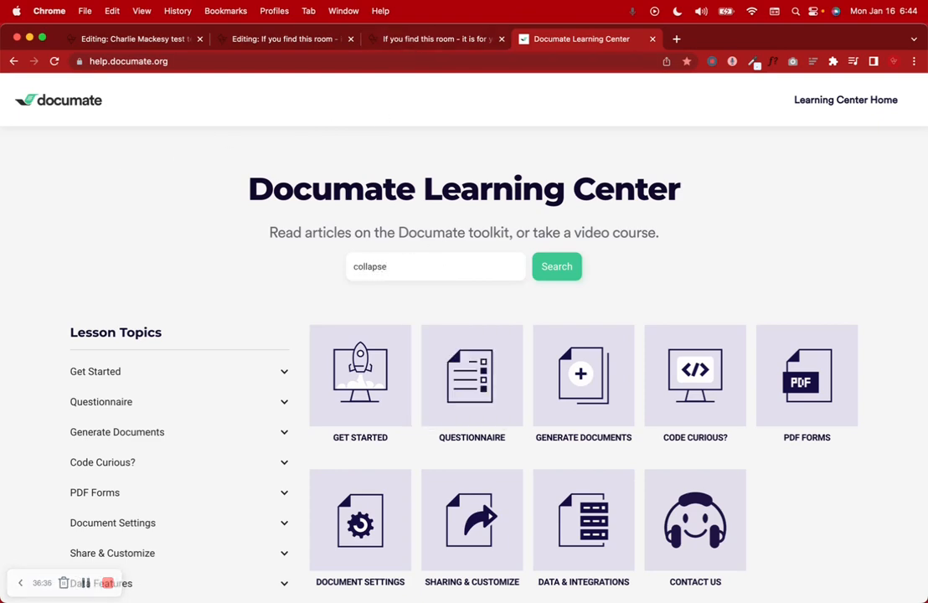
key("Return")
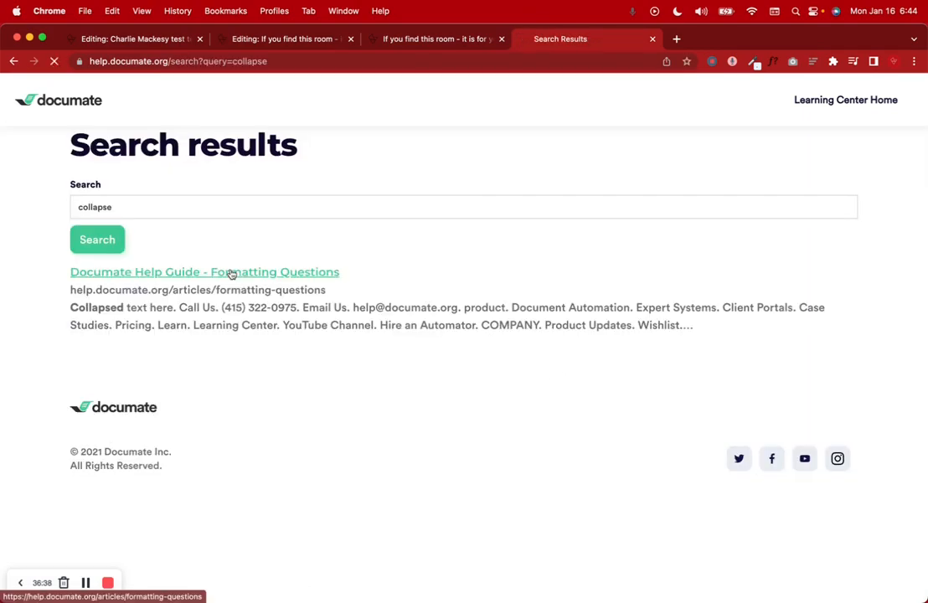
left_click(230, 274)
Step: Find the "Create a Collapsible Section of Text (Accordion)" instructions in the guide and highlight the heading and introductory sentence
scroll(522, 380, "down", 10)
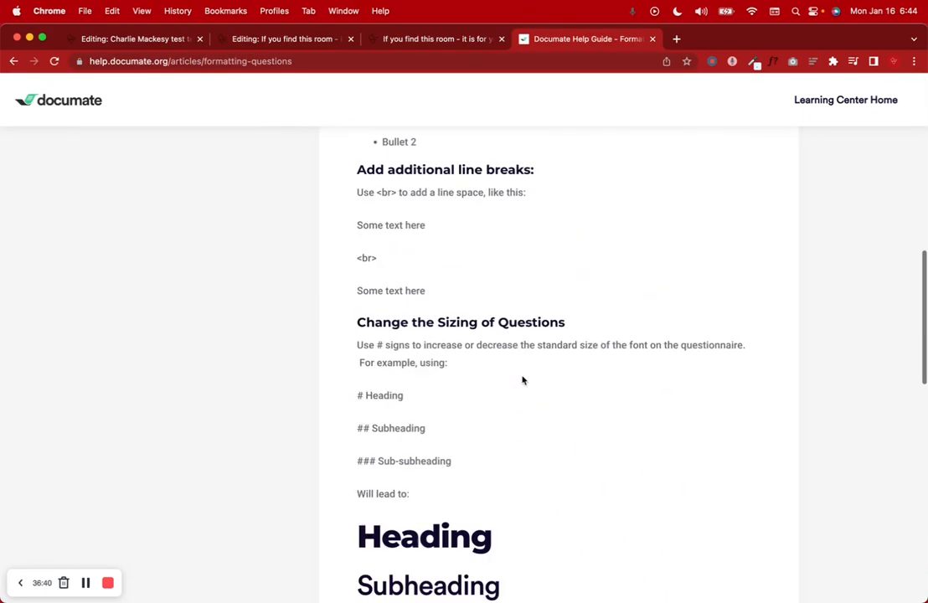
scroll(522, 380, "down", 10)
scroll(522, 380, "up", 3)
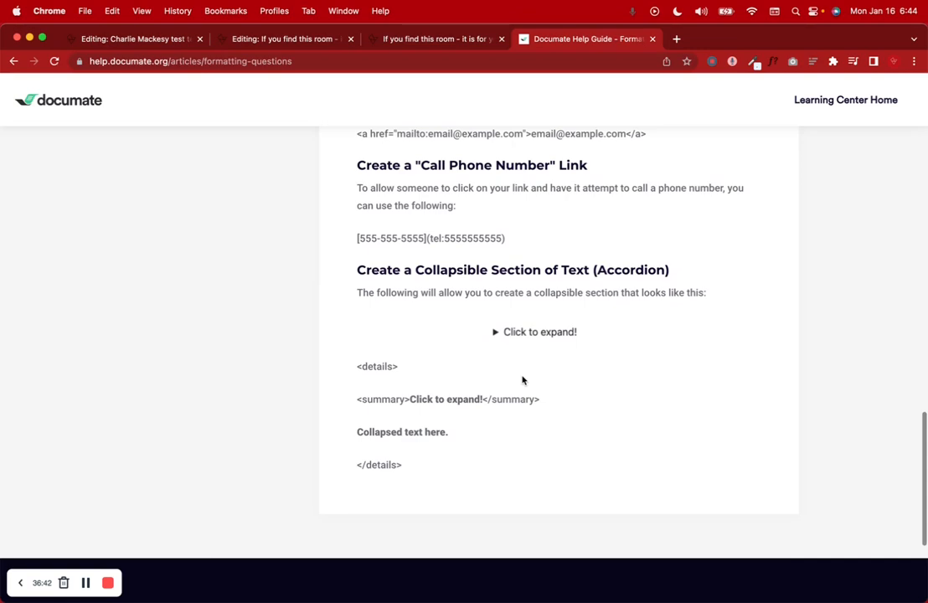
left_click_drag(362, 271, 617, 266)
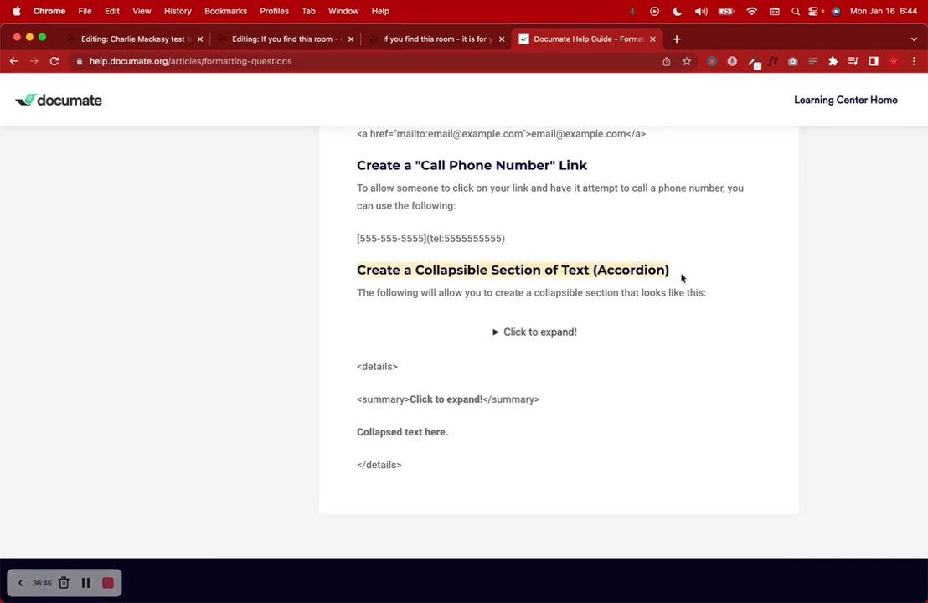
left_click_drag(406, 292, 796, 303)
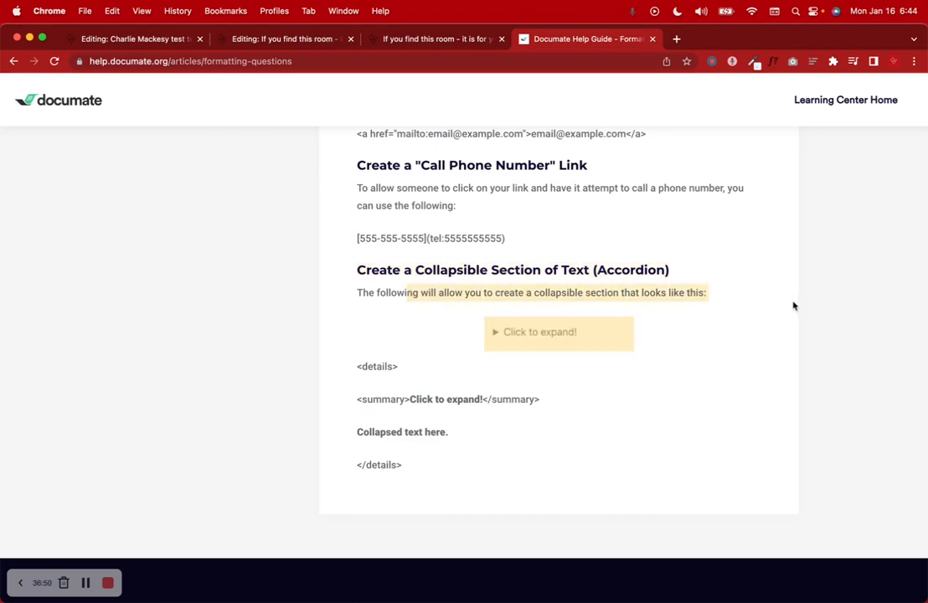
Step: Expand the "Expand me" section in the questionnaire preview and examine the question and numbered options inside it
left_click(432, 39)
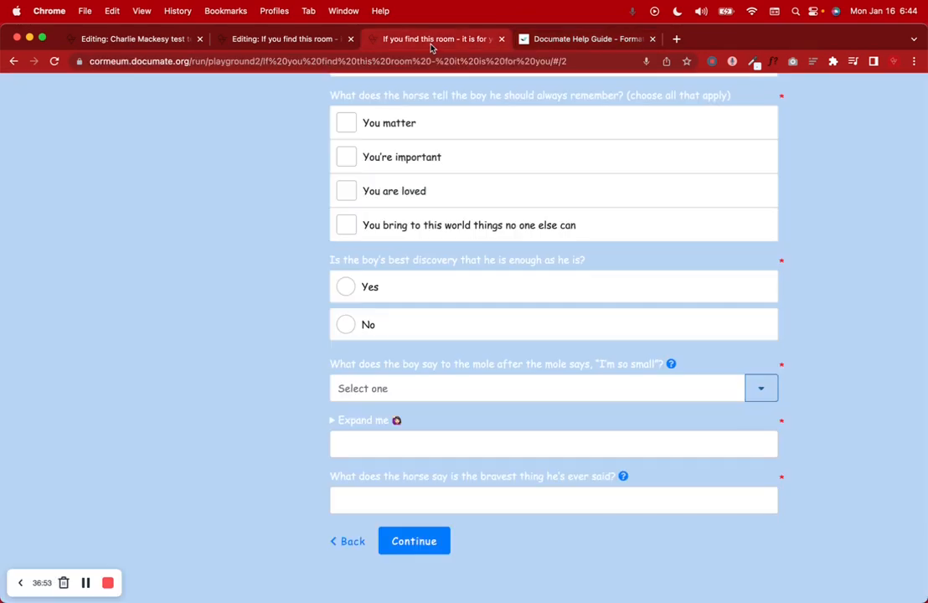
left_click(334, 425)
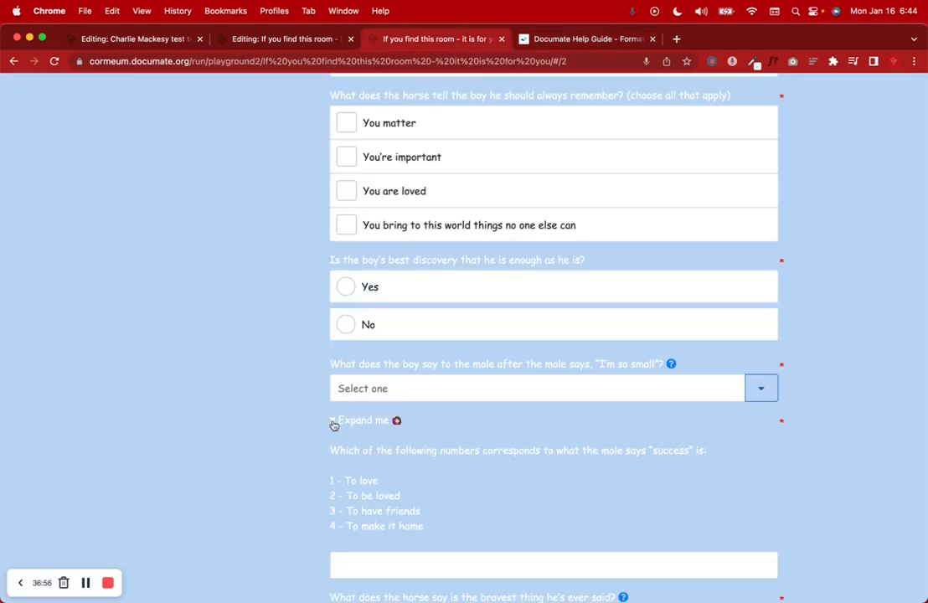
scroll(333, 426, "down", 3)
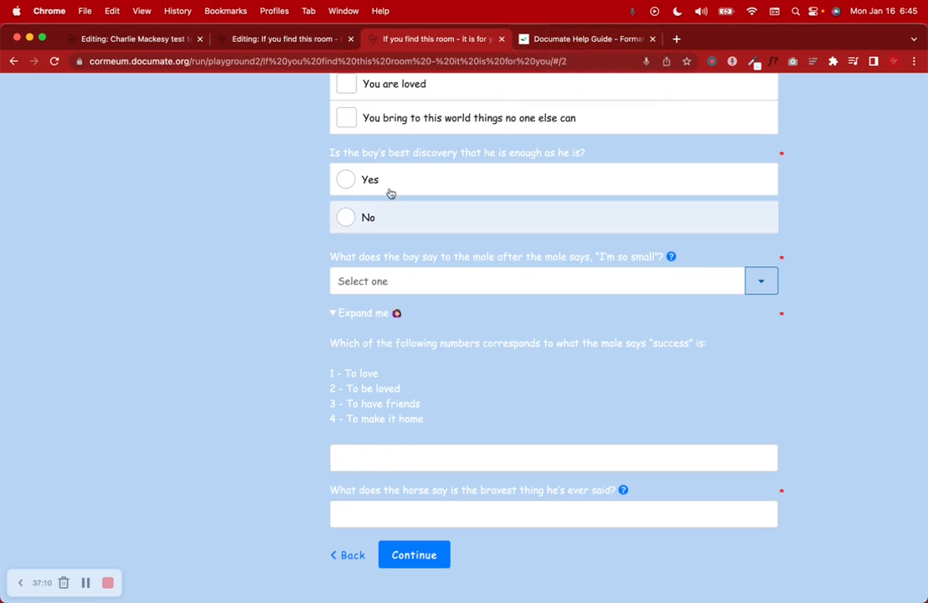
Step: Copy question 24's entire <details> title markup from the questionnaire editor and paste it over the note's contents in Notes
left_click(319, 40)
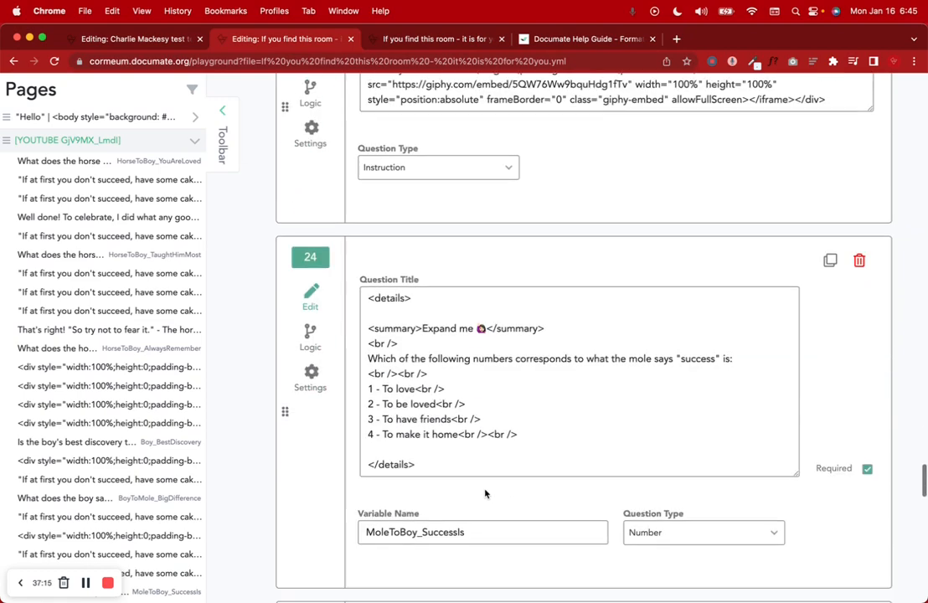
scroll(484, 494, "down", 3)
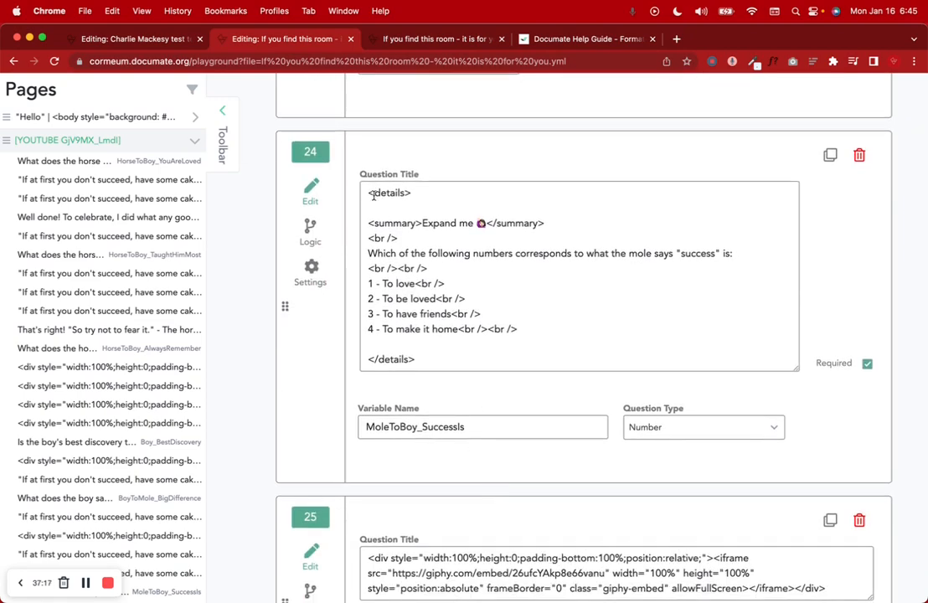
left_click_drag(369, 193, 422, 363)
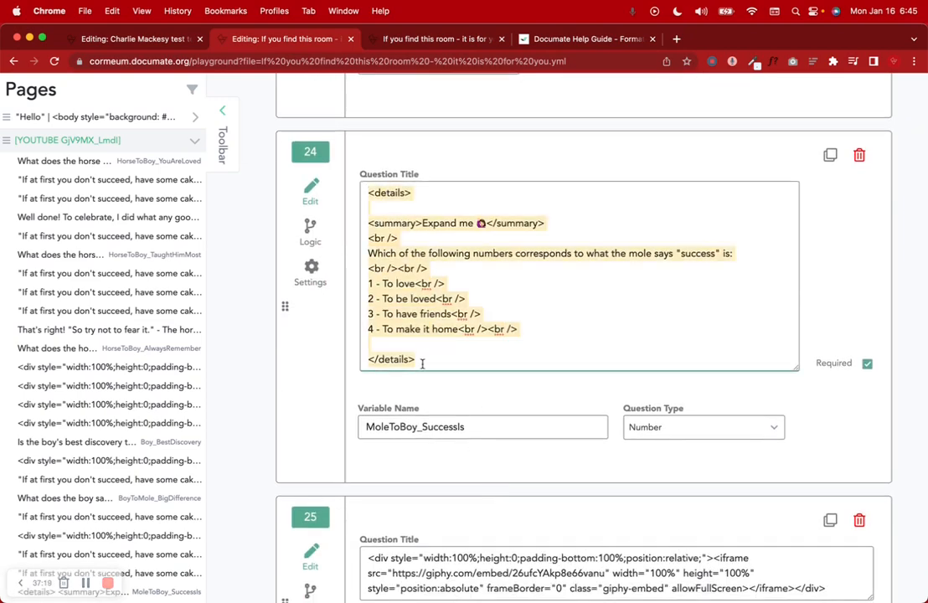
left_click(923, 598)
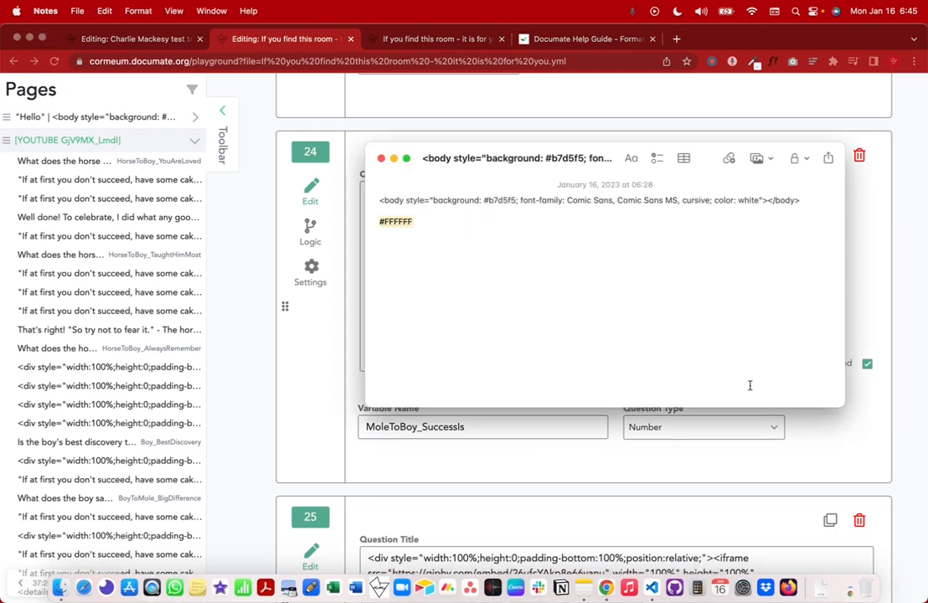
left_click(433, 233)
key("super+a")
type("<details>  <summary>Expand me 🐱 </summary> <br /> Which of the following numbers corresponds to what the mole says \"success\" is: <br /><br /> 1 - To love<br /> 2 - To be loved<br /> 3 - To have friends<br /> 4 - To make it home<br /><br />  </details>")
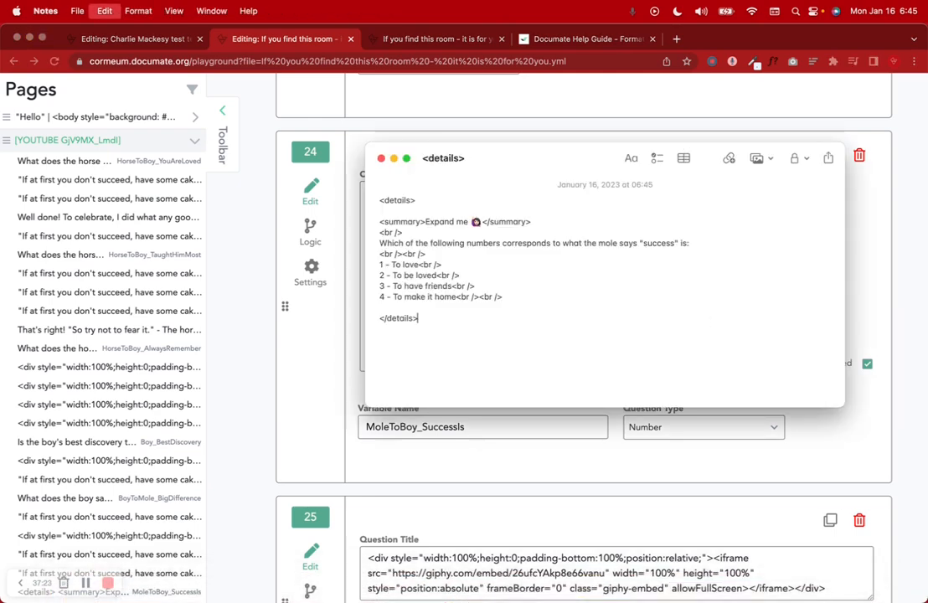
Step: In the "Formatting Questions" help guide, highlight the accordion example's <details> tags, its <summary> line and the "Collapsed text here." placeholder
left_click(557, 41)
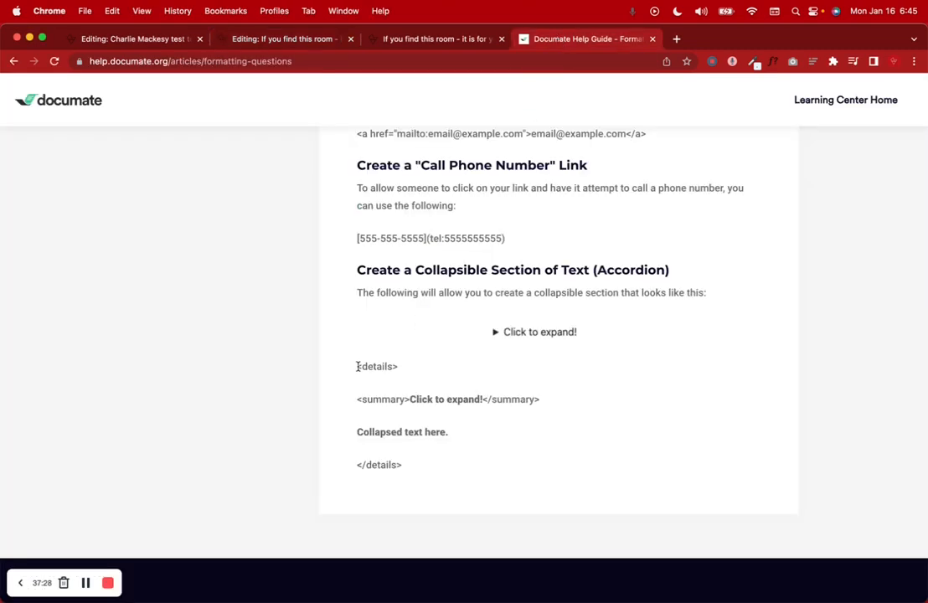
left_click_drag(357, 366, 399, 368)
left_click_drag(358, 460, 416, 468)
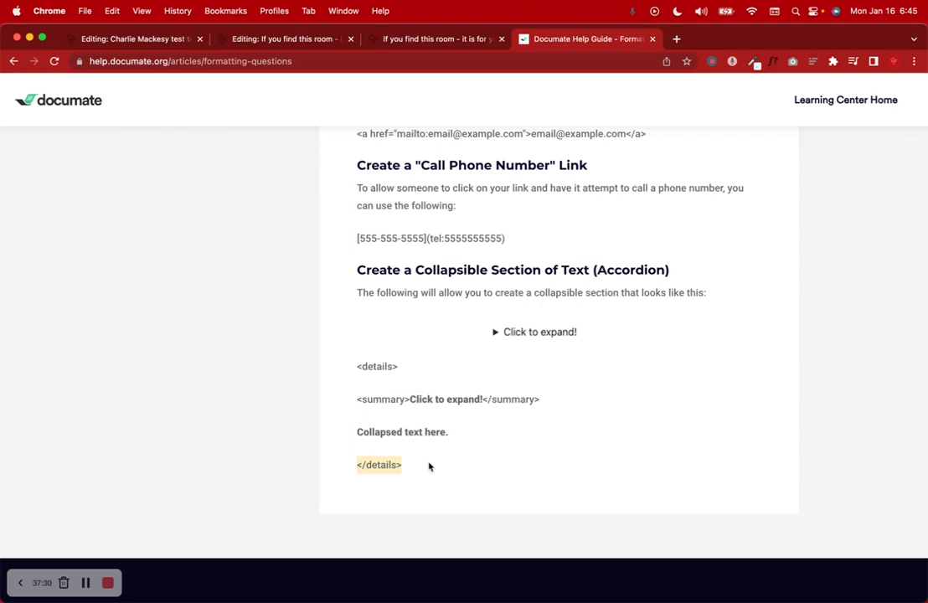
left_click_drag(358, 399, 540, 399)
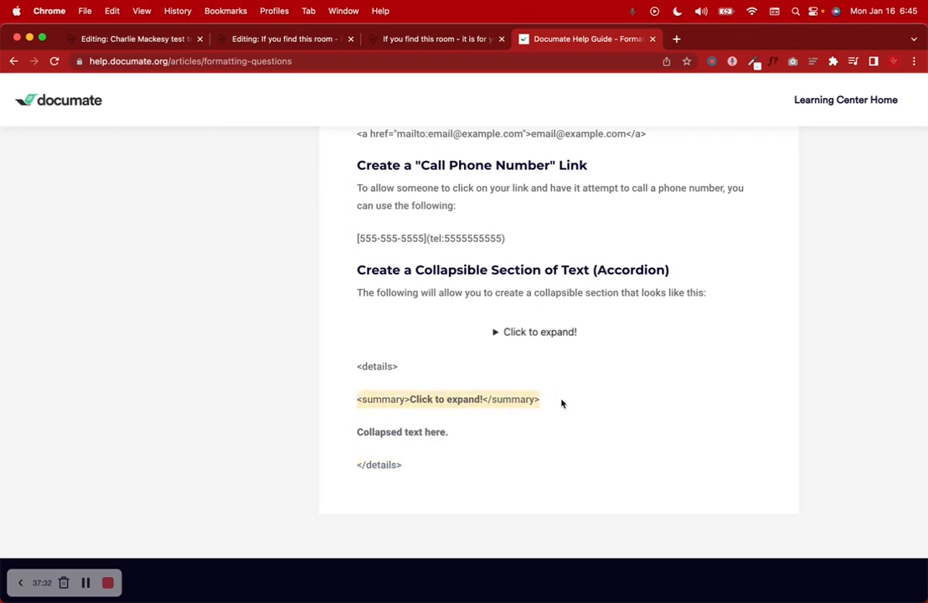
left_click_drag(351, 429, 475, 435)
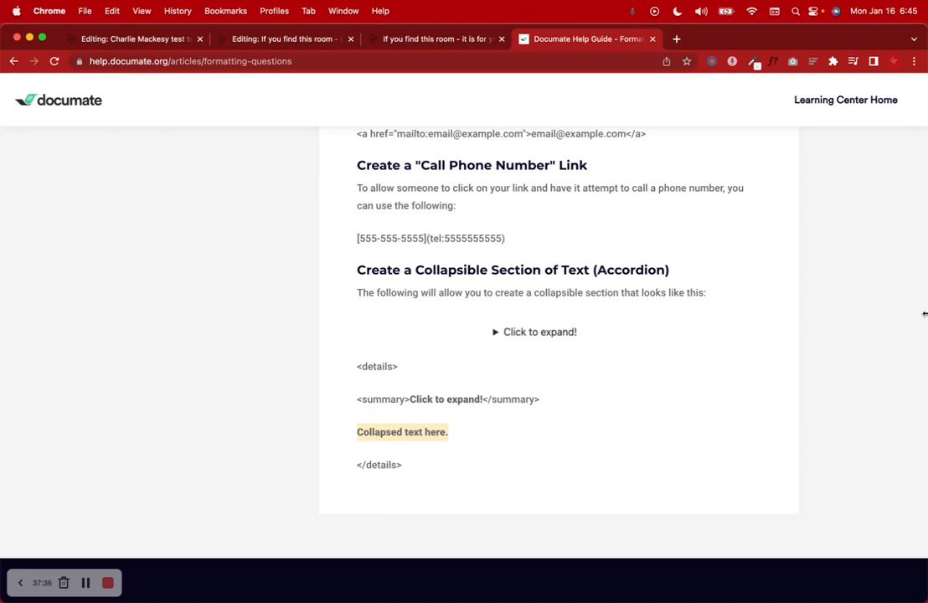
Step: Reopen the note in Notes and highlight its opening and closing <details> tags and the "Expand me" <summary> line
mouse_move(840, 598)
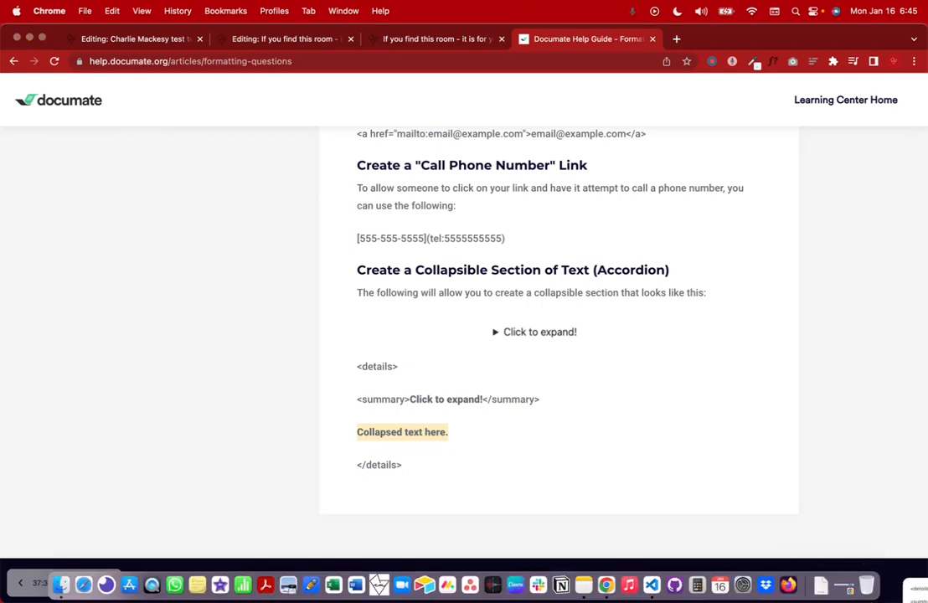
left_click(842, 588)
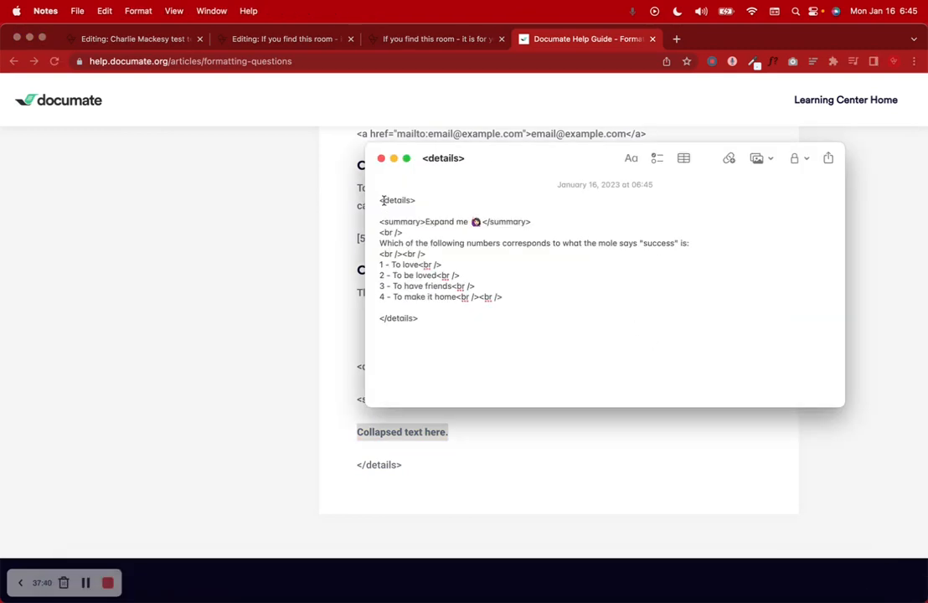
left_click_drag(380, 200, 435, 202)
left_click(426, 322)
left_click_drag(380, 318, 456, 318)
left_click_drag(378, 220, 536, 221)
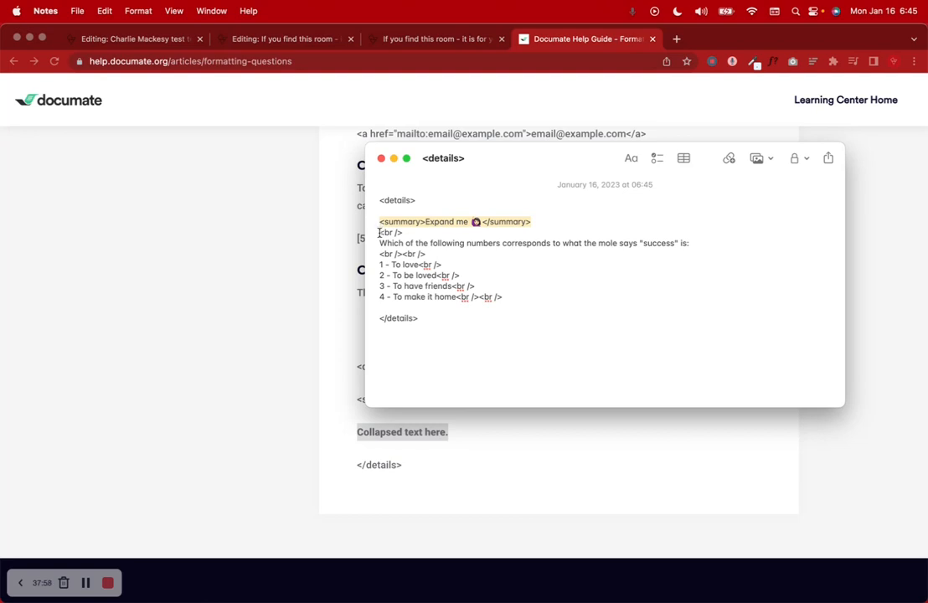
Step: Highlight the note's <br /> line breaks, the question about what the mole says "success" is, and the numbered options
left_click_drag(380, 232, 404, 233)
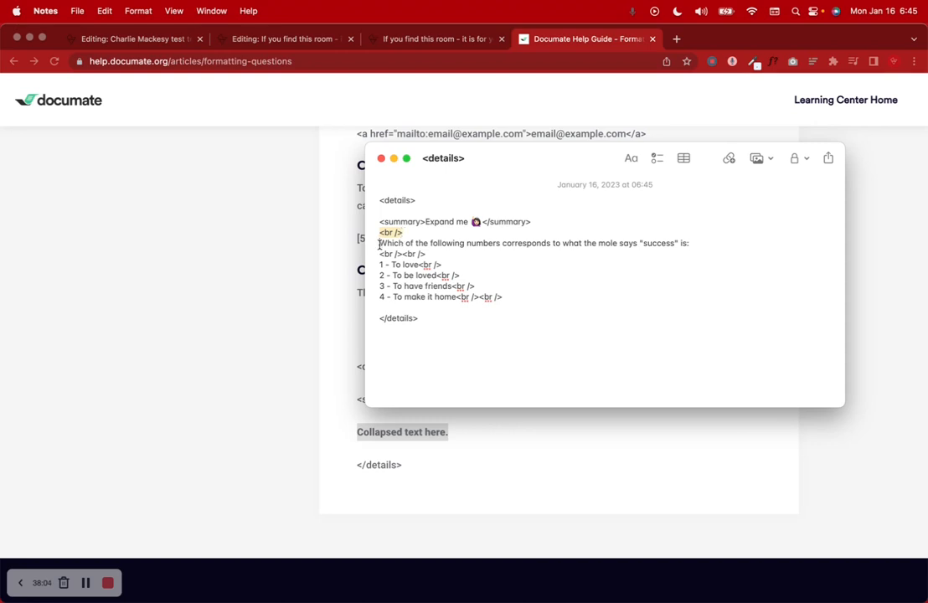
left_click_drag(379, 244, 696, 243)
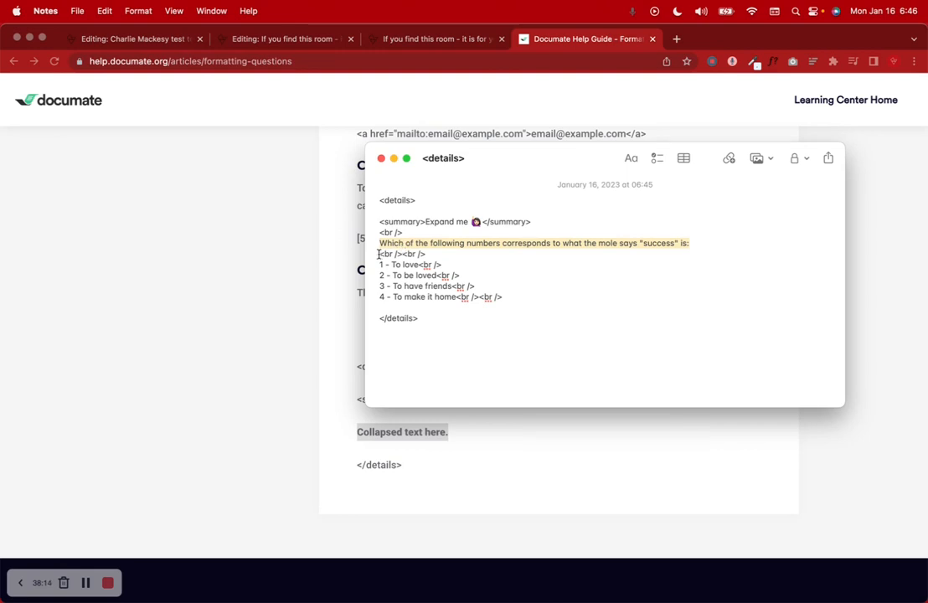
left_click_drag(379, 254, 438, 254)
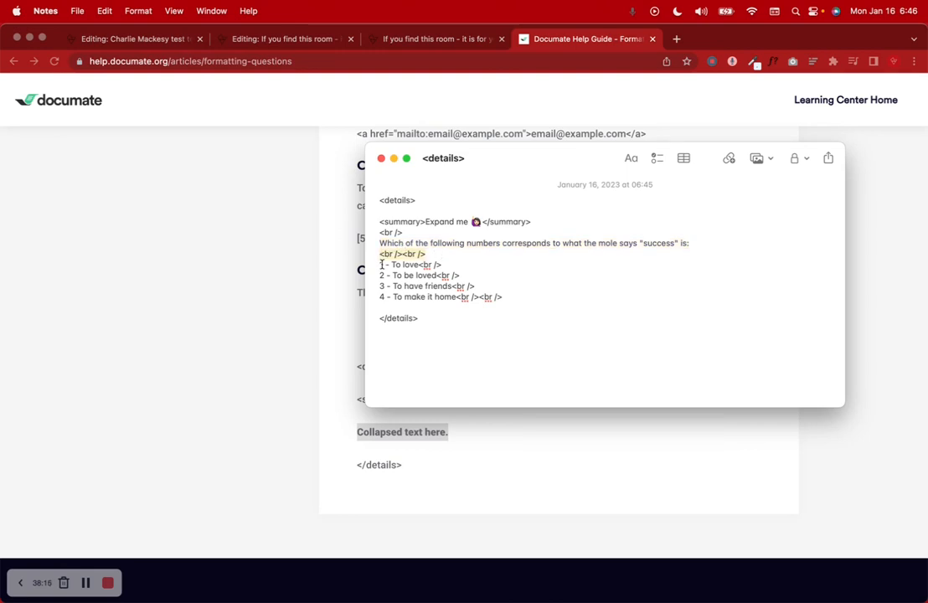
left_click_drag(379, 264, 382, 290)
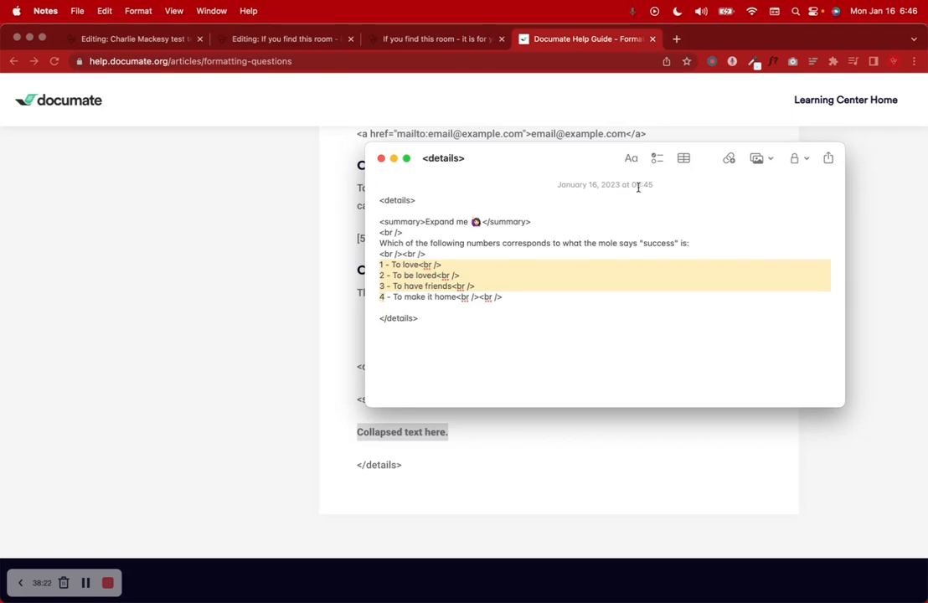
Step: Return to question 24 in the questionnaire editor and highlight the <br /> tags that end the numbered option lines
left_click(305, 41)
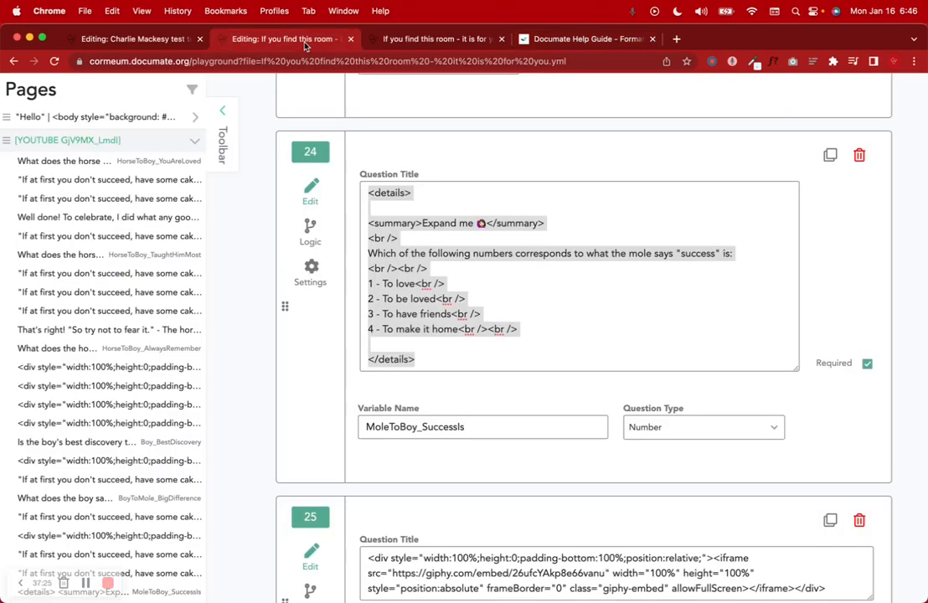
left_click(433, 222)
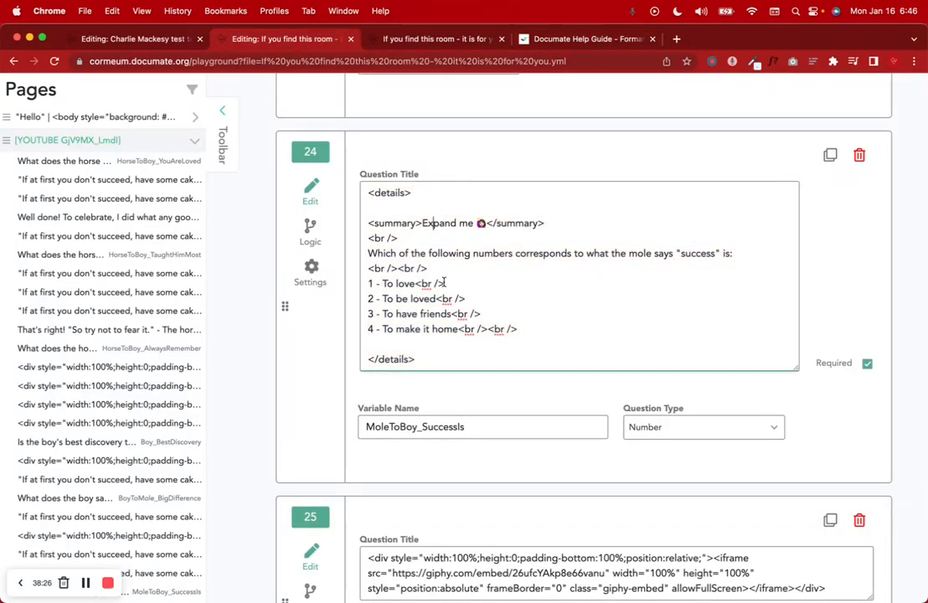
left_click(416, 283)
left_click(468, 299)
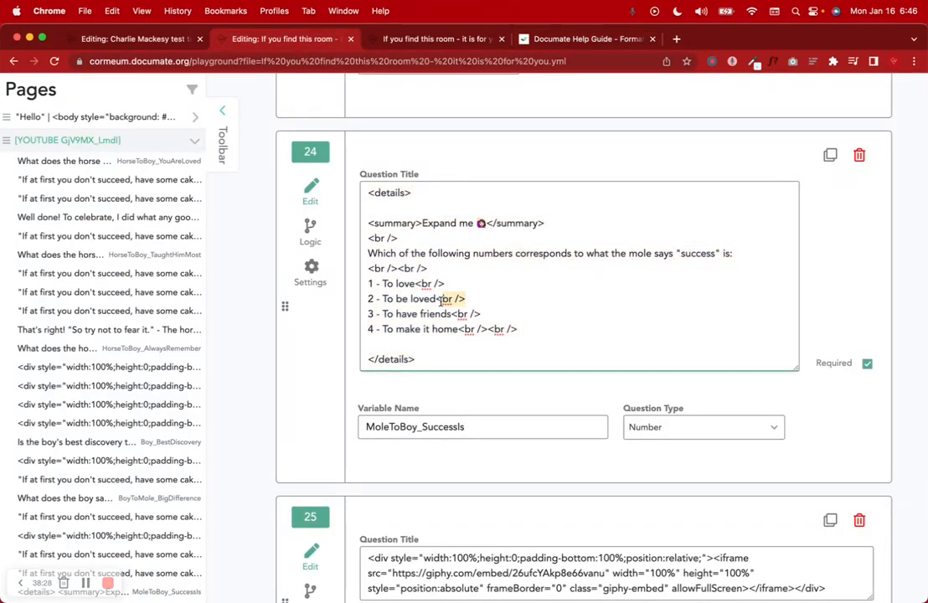
left_click(479, 313)
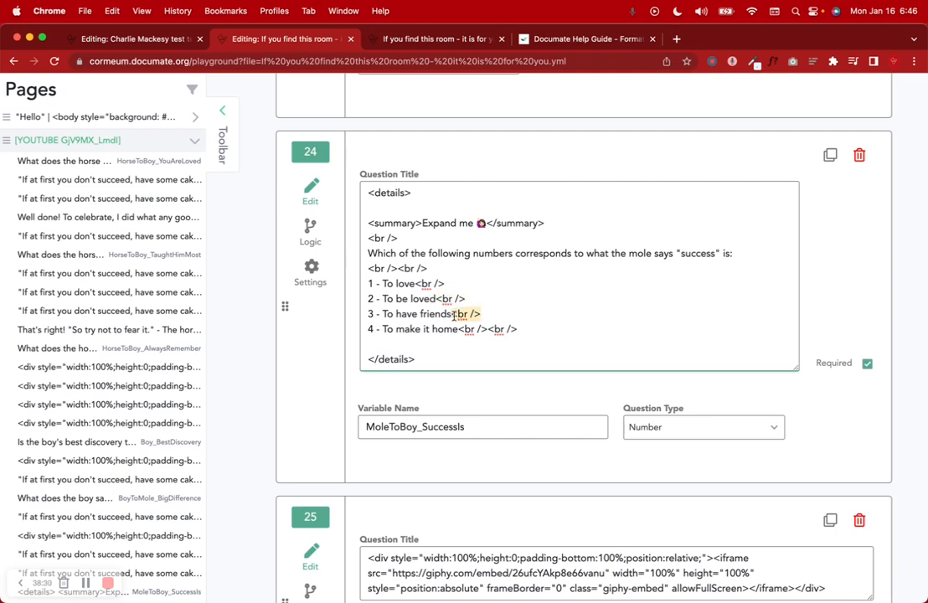
left_click(384, 343)
Step: In the questionnaire preview, collapse and re-expand the "Expand me" section, and highlight the question and four options inside it
left_click(404, 38)
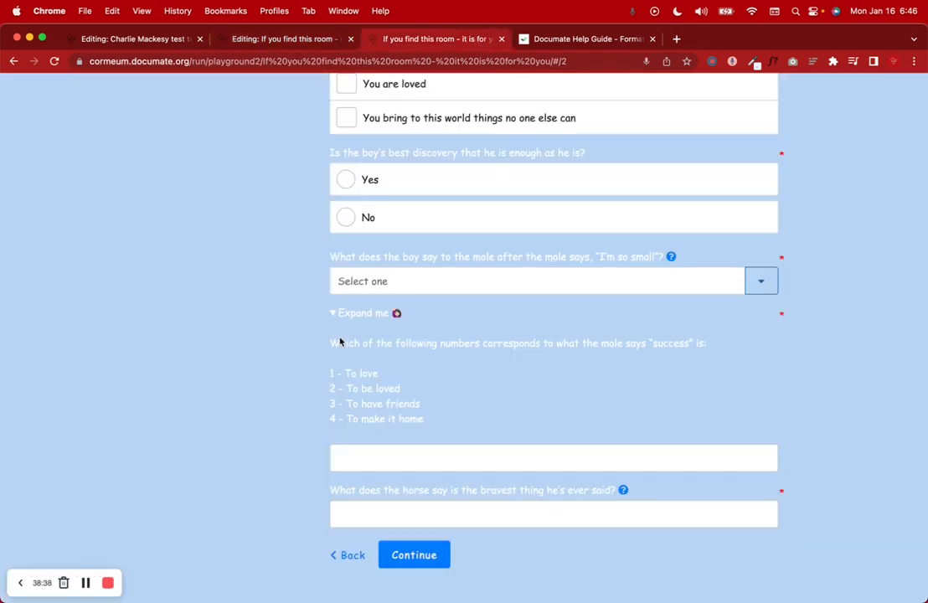
left_click(335, 314)
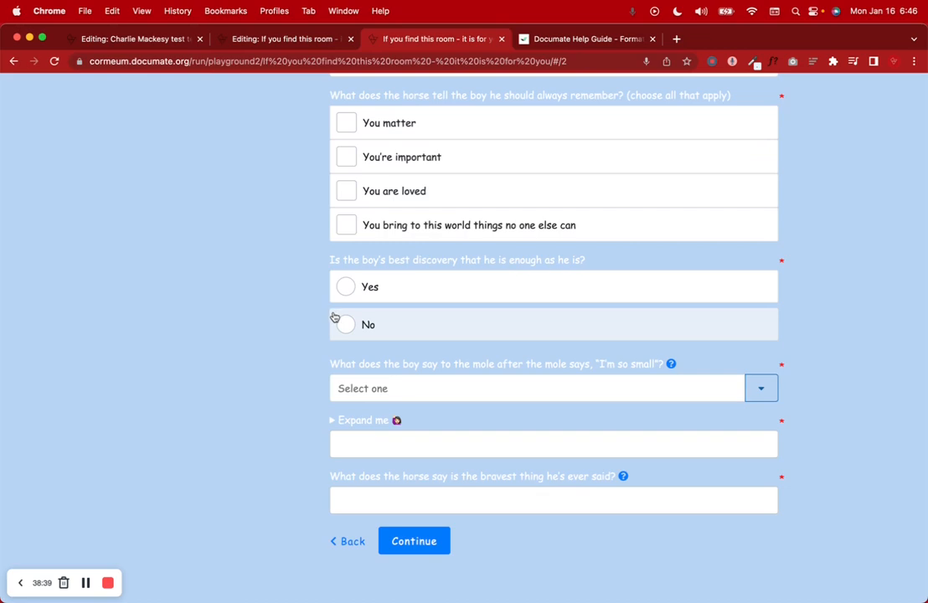
left_click(334, 423)
key("Tab")
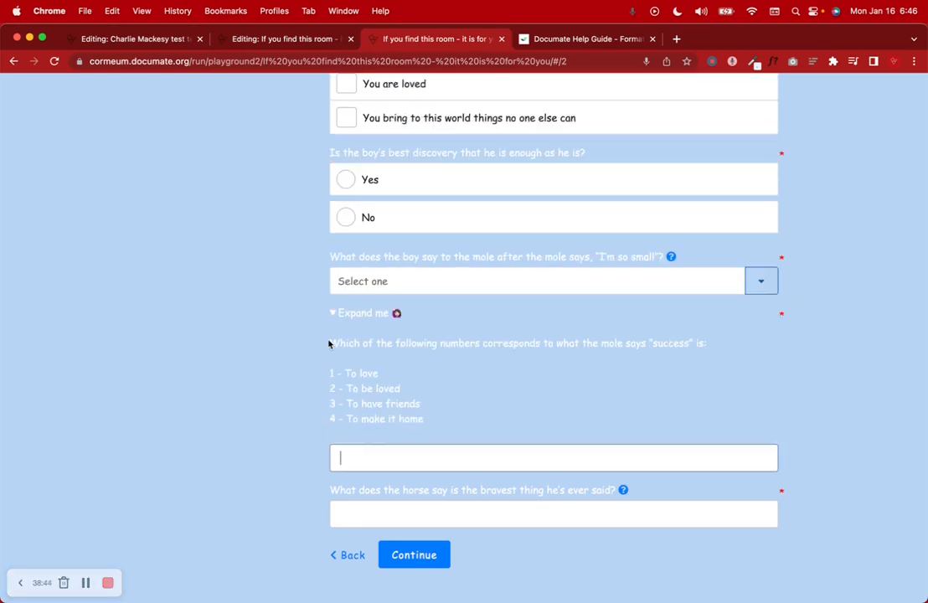
left_click_drag(331, 347, 423, 421)
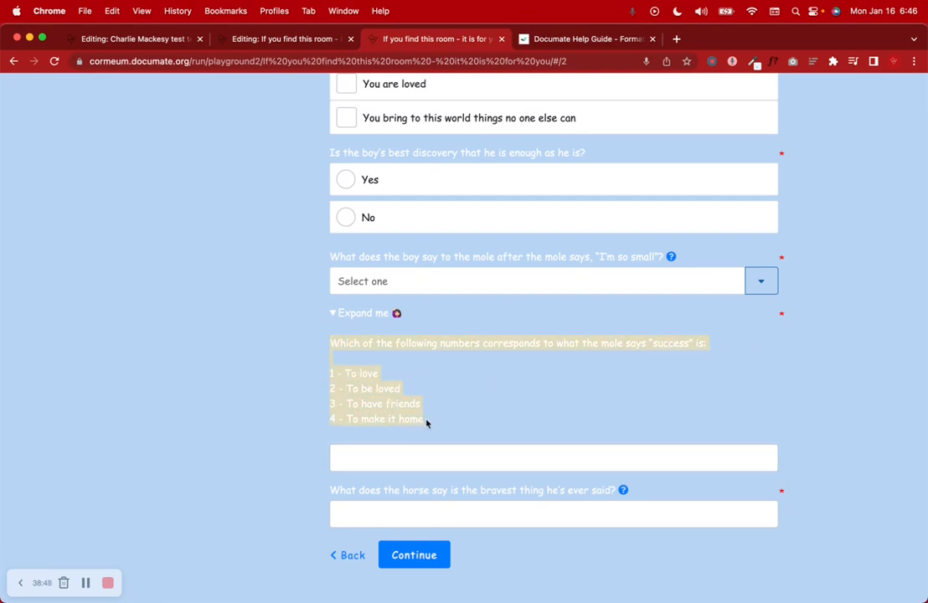
Step: Highlight question 24's complete title markup in the questionnaire editor, from <details> to </details>, and clear the selection
left_click(294, 39)
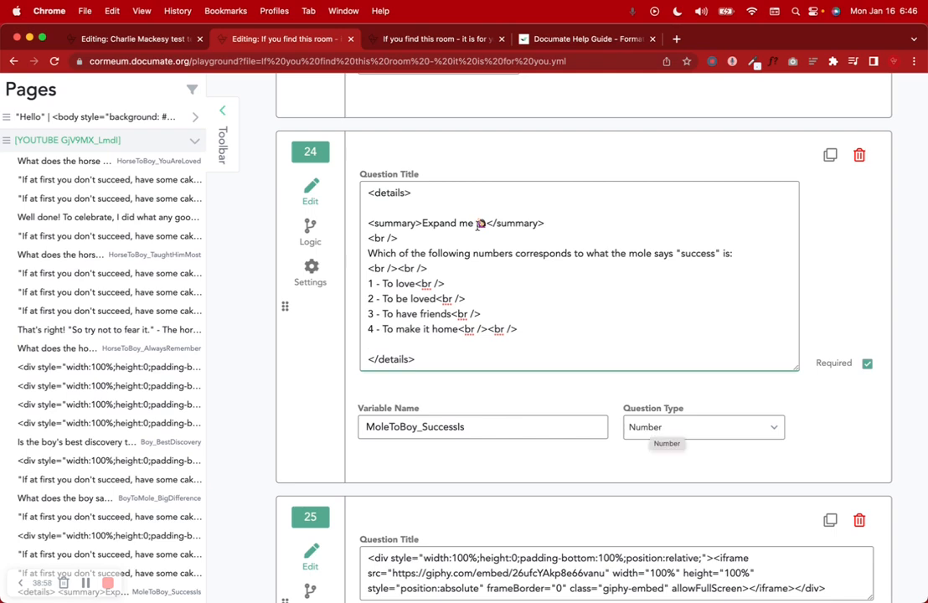
left_click_drag(369, 192, 468, 349)
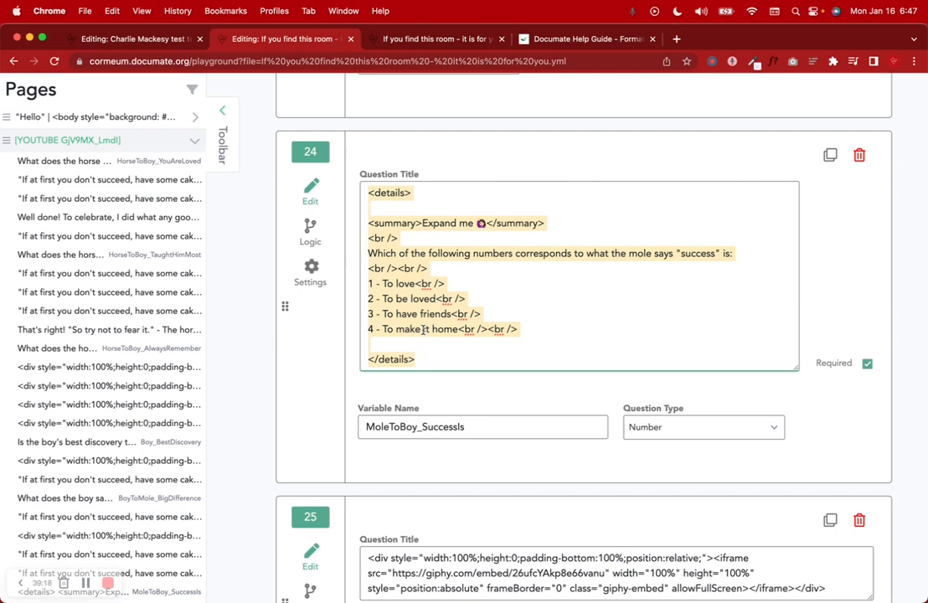
scroll(423, 329, "down", 1)
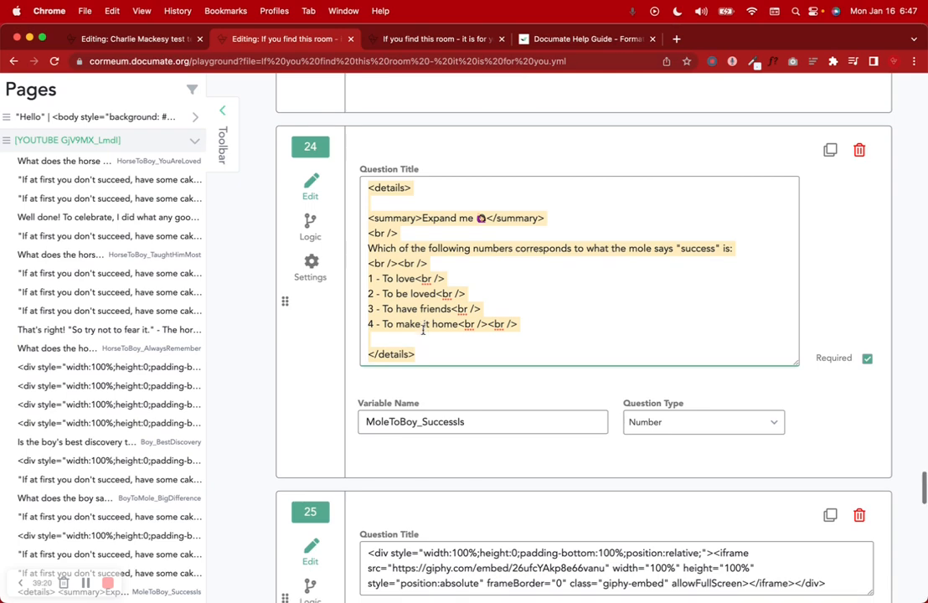
left_click(415, 354)
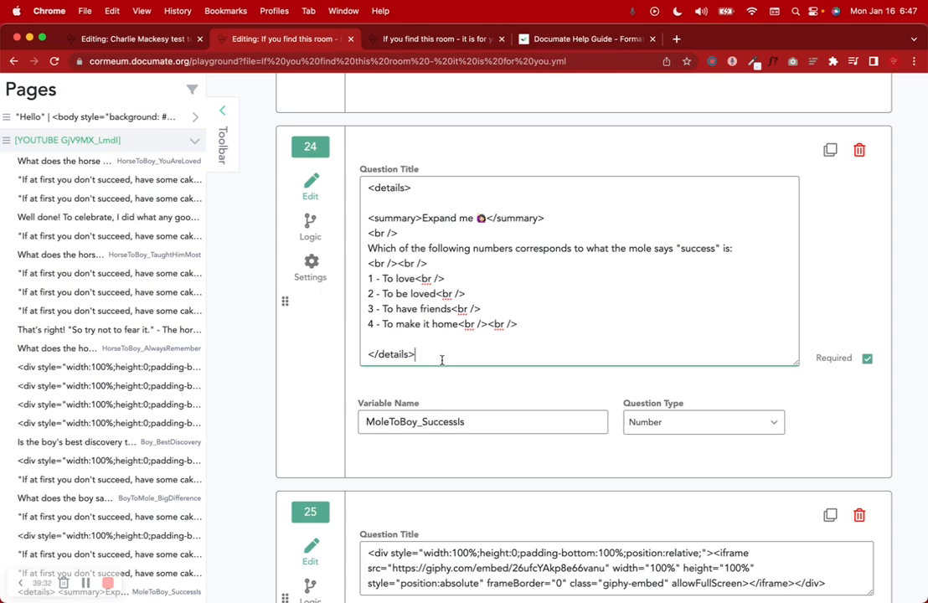
Step: Collapse and reopen the "Expand me" section in the preview to check how the toggle behaves above the answer field
left_click(394, 39)
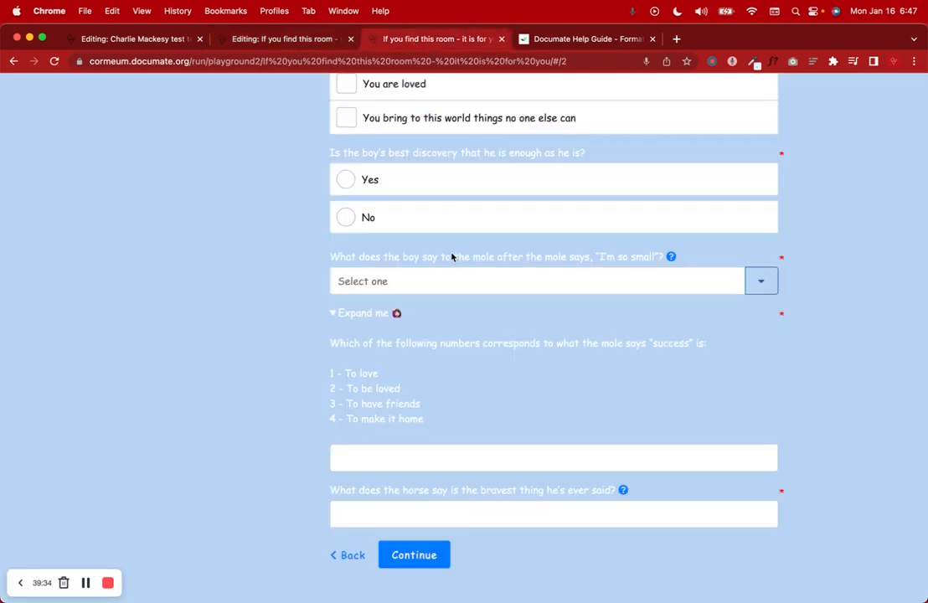
left_click(334, 315)
left_click(333, 421)
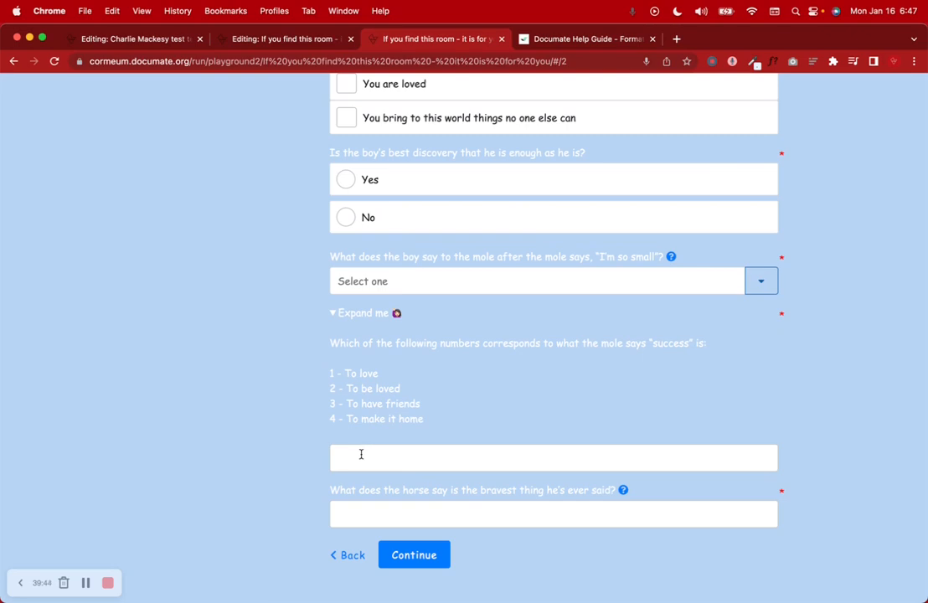
Step: Review question 24's Number setup in the editor and the instruction responses in questions 25 and 26 that follow it
left_click(260, 46)
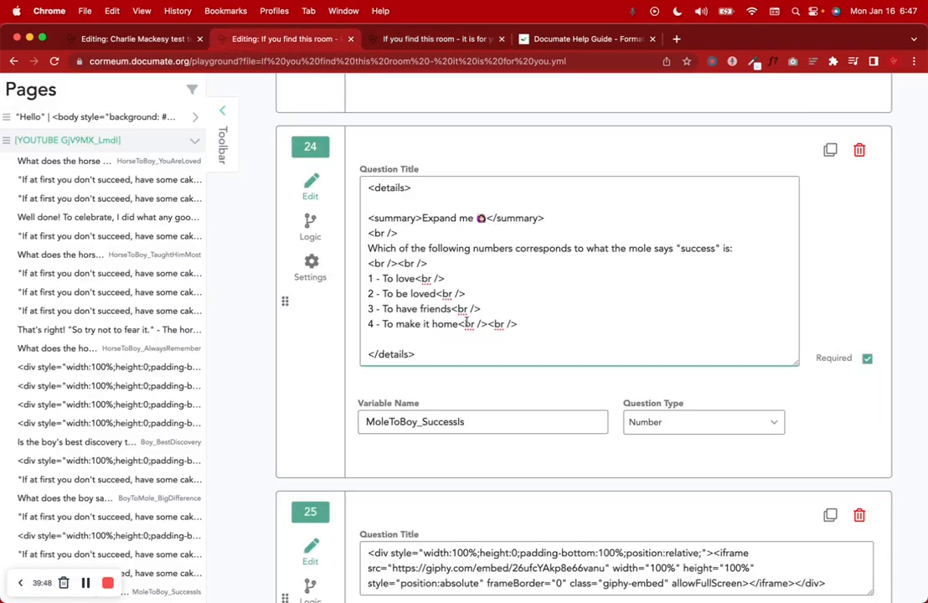
scroll(474, 419, "down", 3)
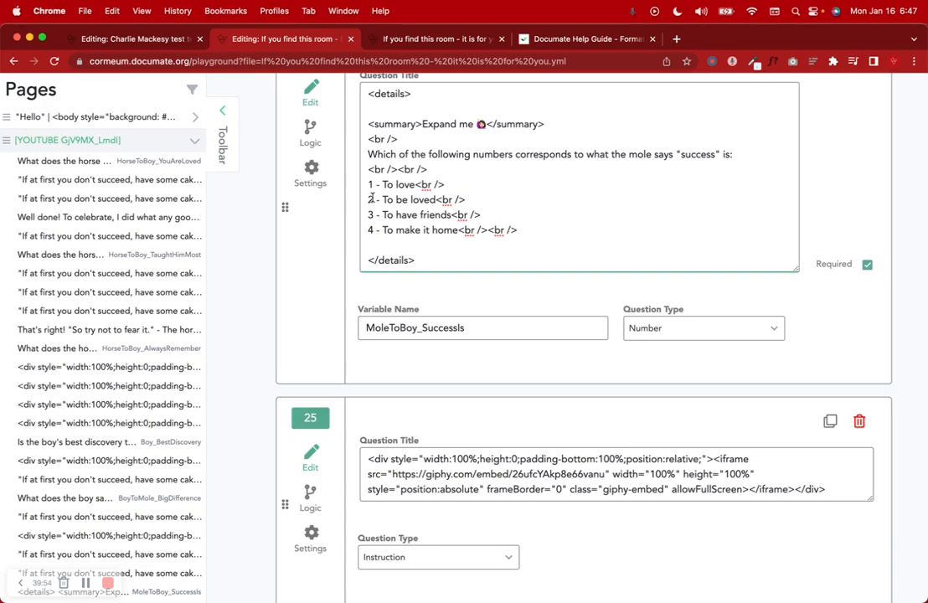
scroll(372, 240, "down", 10)
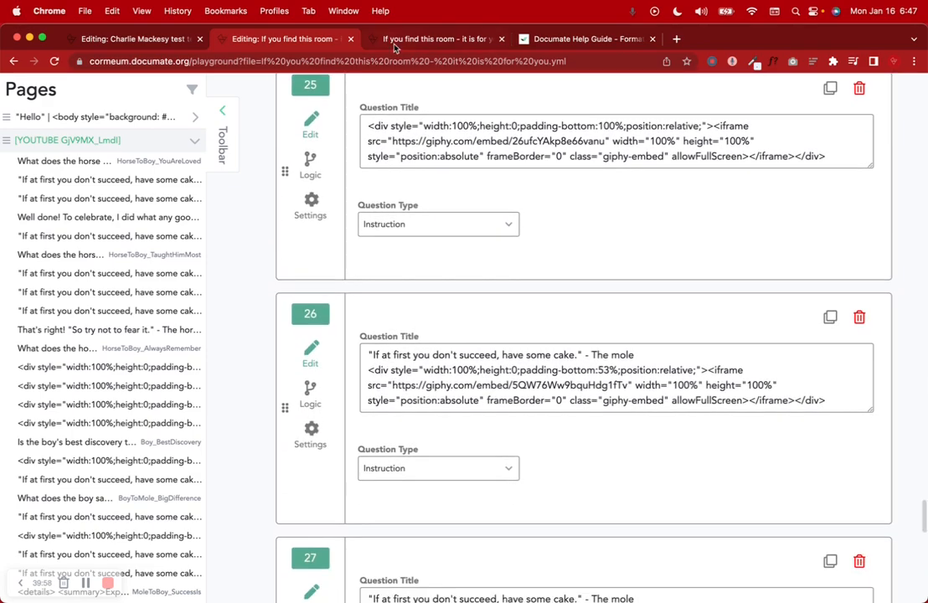
Step: In the preview, answer the mole's "success" question with 1 and examine the response displayed below the answer
left_click(394, 38)
scroll(407, 346, "down", 1)
left_click(355, 441)
type("1")
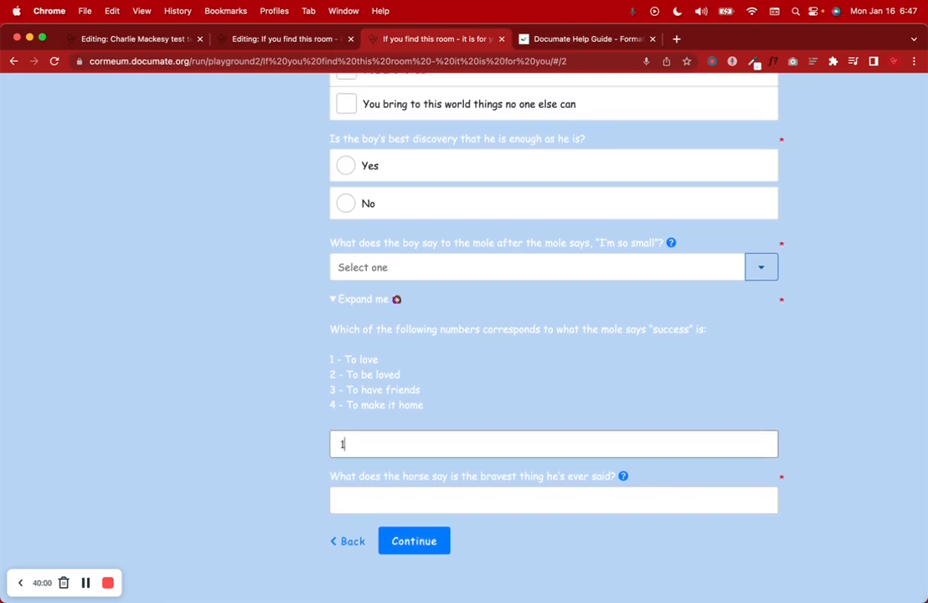
scroll(232, 445, "down", 1)
scroll(231, 448, "down", 8)
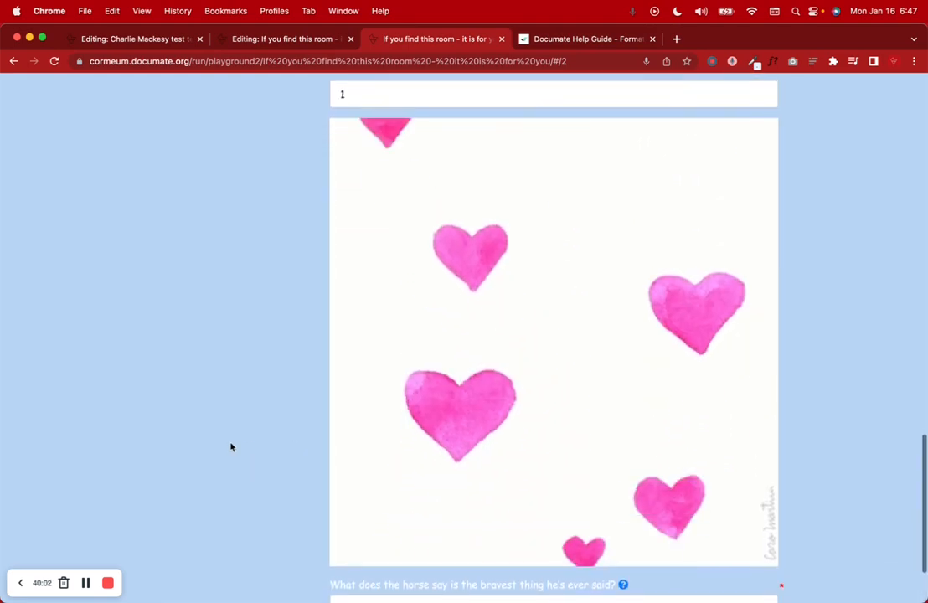
scroll(232, 445, "up", 4)
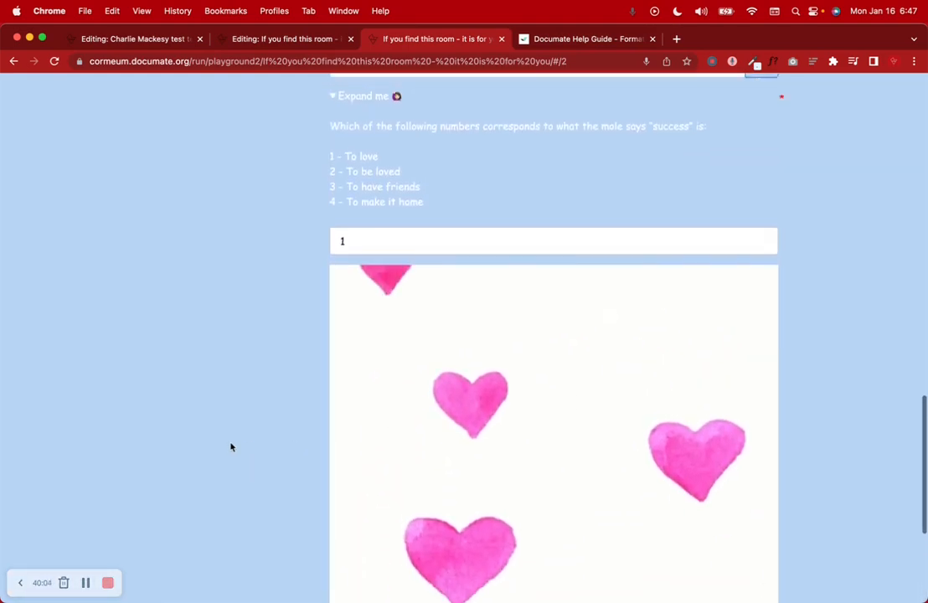
Step: Test the responses to answers 2, 3 and 4 on the "success" question, and set the answer back to 1
key("BackSpace")
type("2")
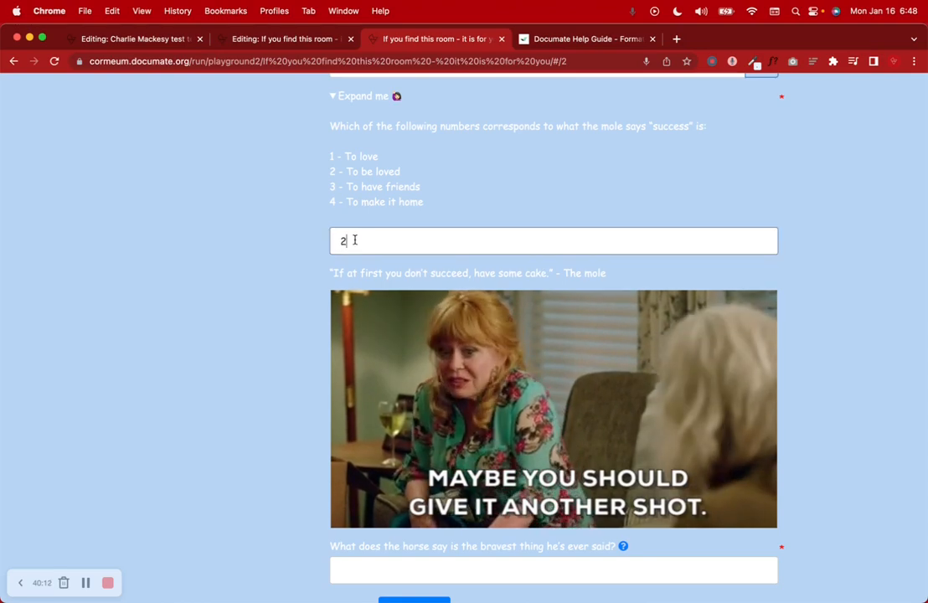
key("BackSpace")
type("3")
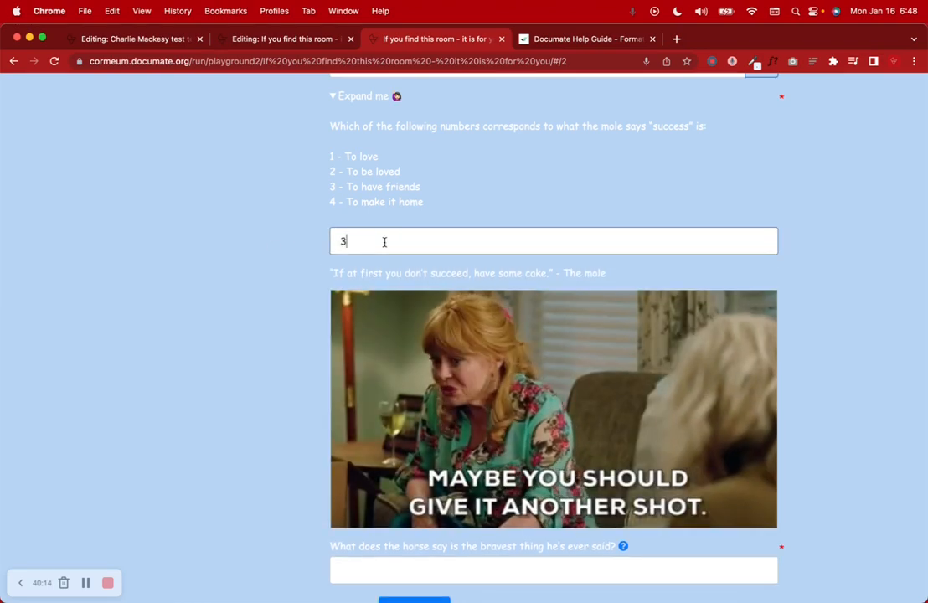
key("BackSpace")
type("4")
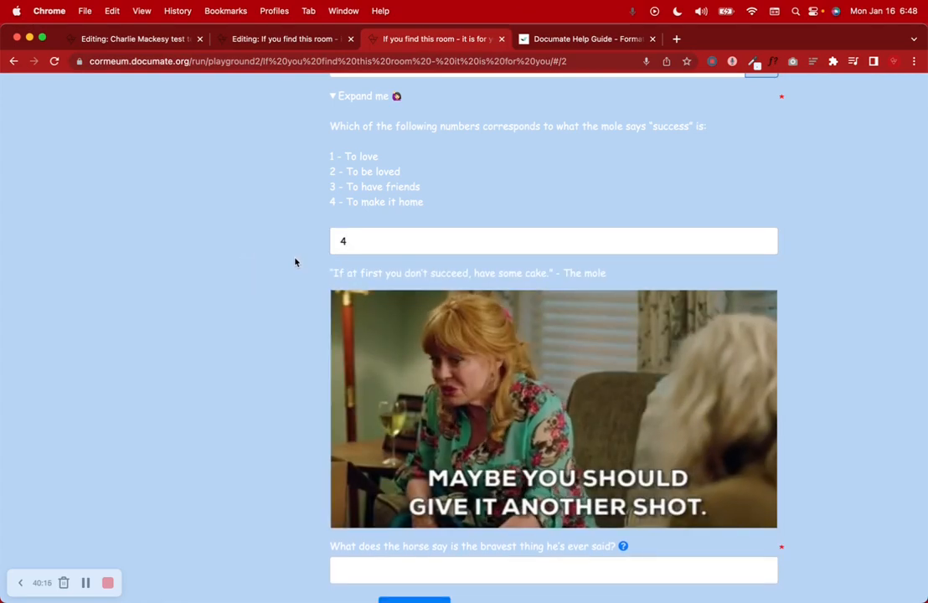
key("BackSpace")
type("1")
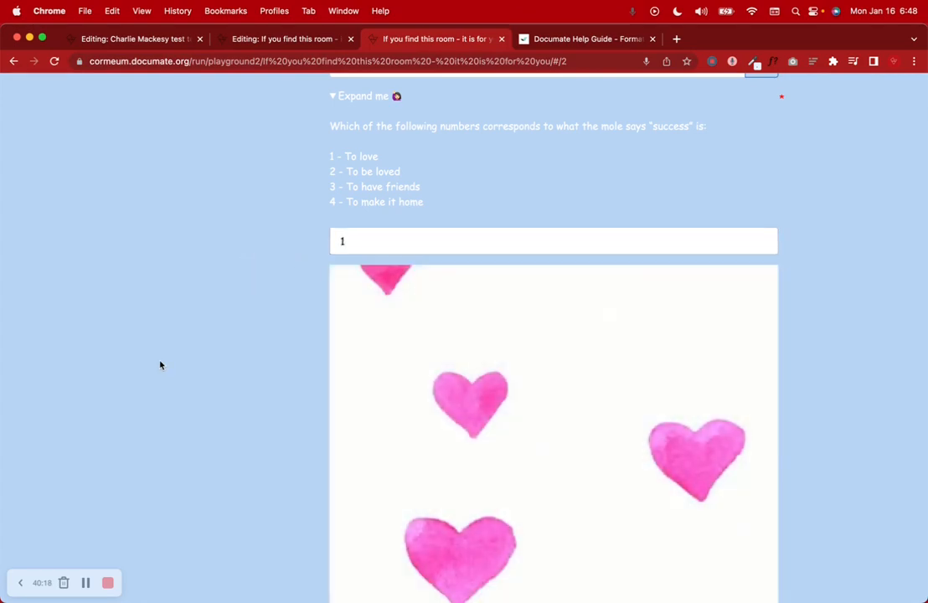
Step: In the quiz editor, inspect the show-if condition on question 27 and return to its question text
scroll(159, 364, "down", 3)
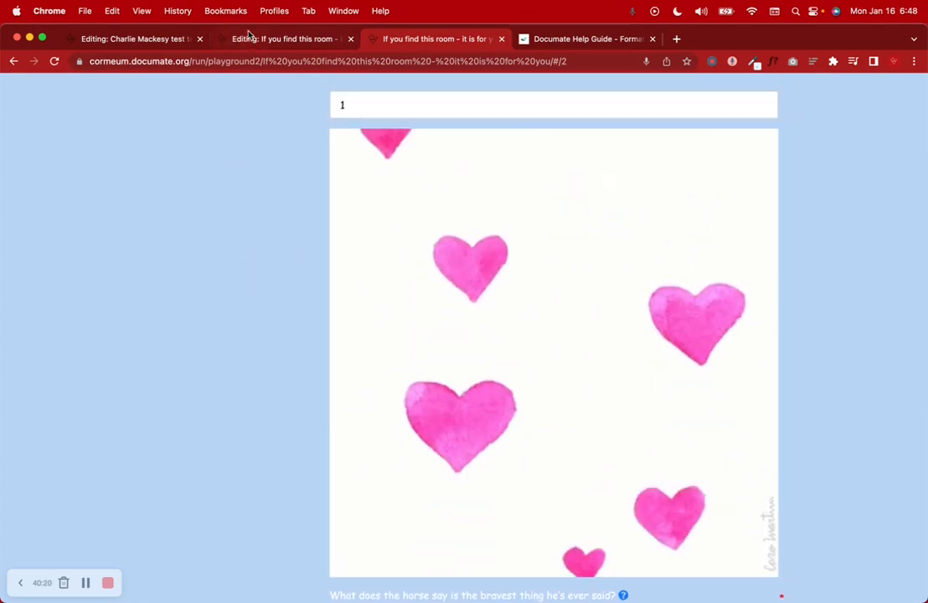
left_click(251, 39)
scroll(364, 377, "down", 10)
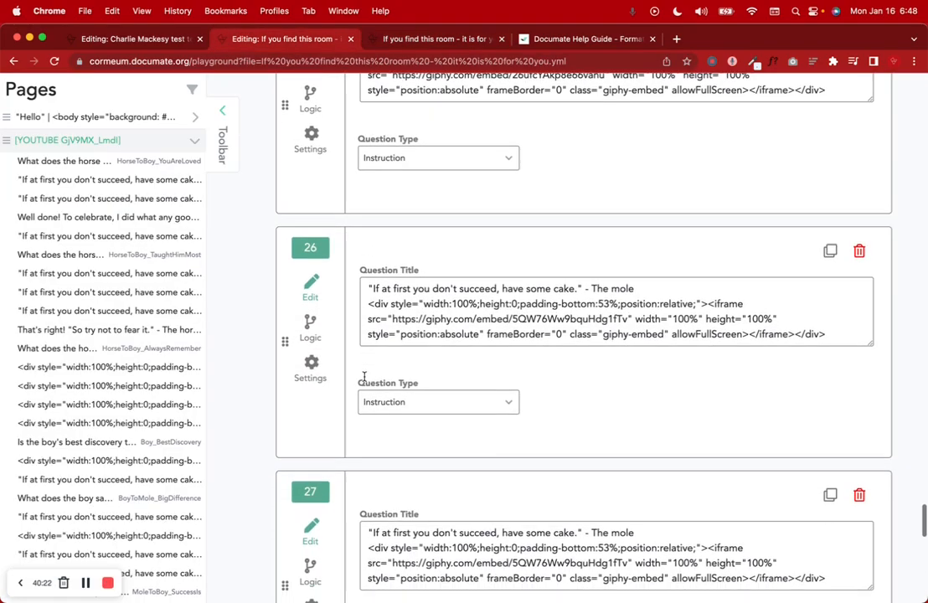
scroll(364, 381, "up", 6)
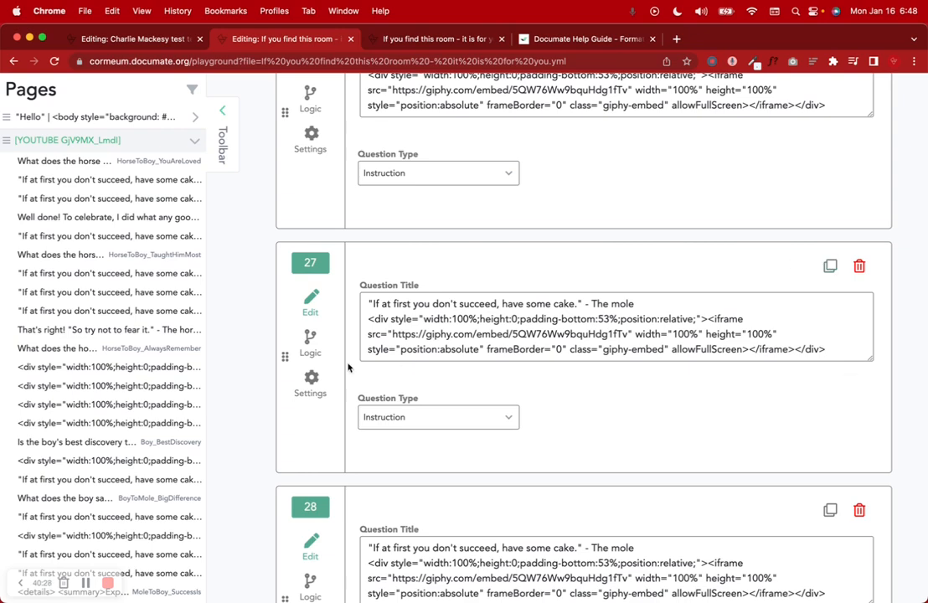
left_click(310, 339)
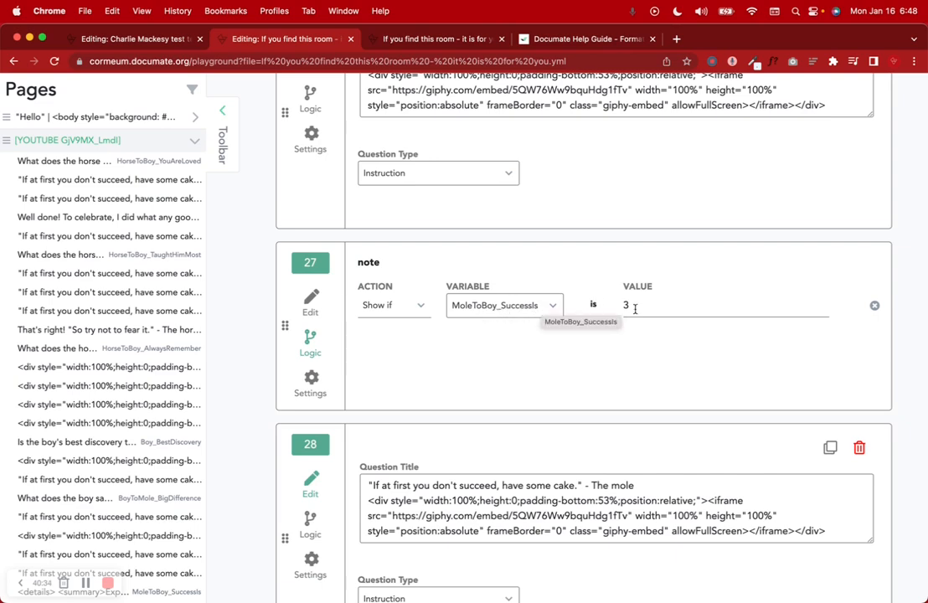
left_click(310, 304)
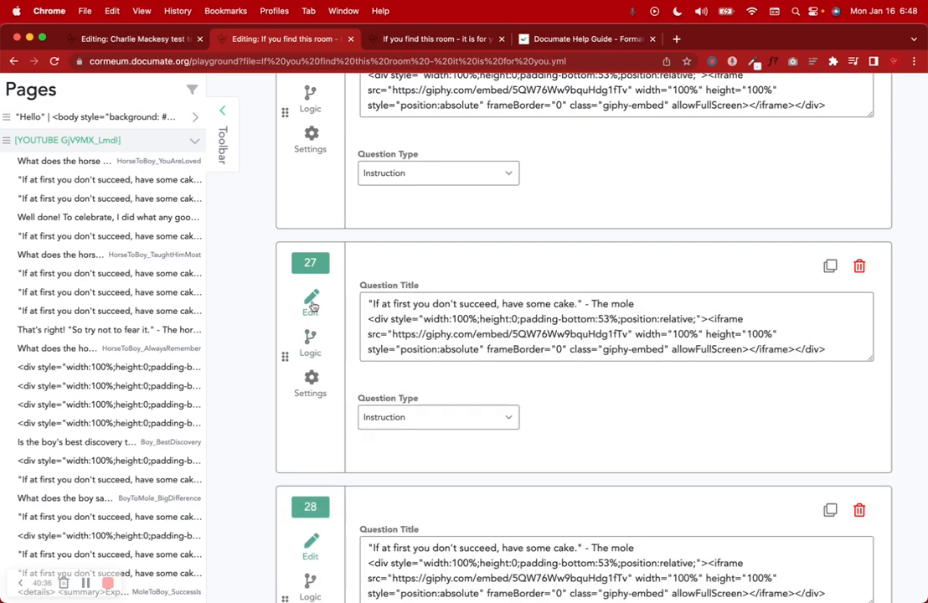
Step: Inspect the show-if conditions on questions 28 and 25, returning each one to its question text
scroll(311, 285, "down", 5)
left_click(310, 247)
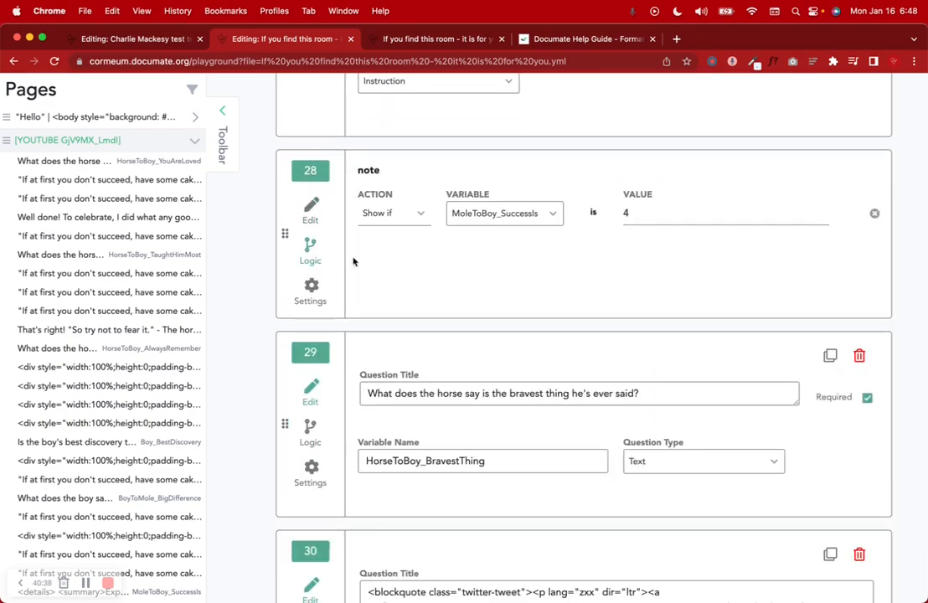
left_click(310, 211)
scroll(350, 325, "up", 10)
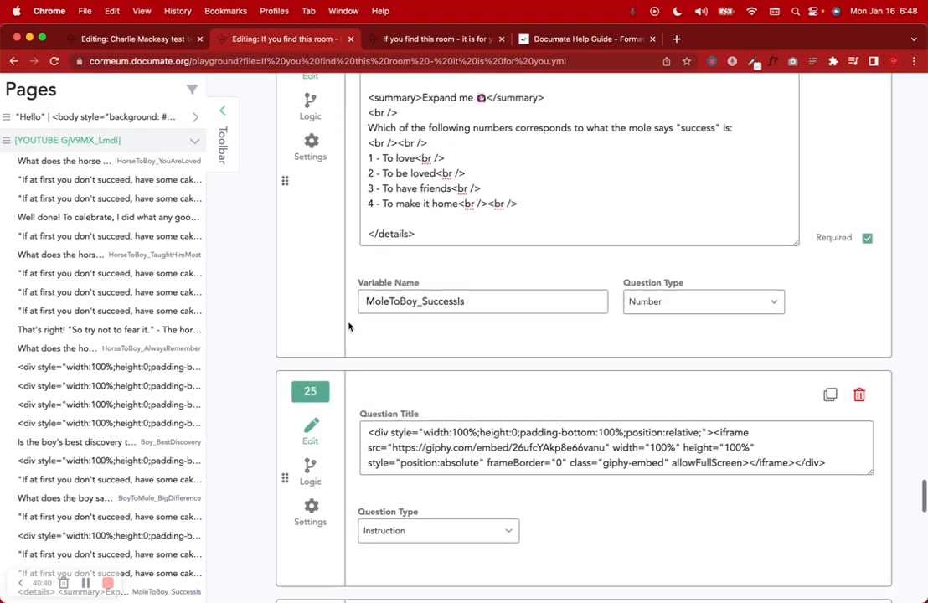
scroll(350, 326, "down", 2)
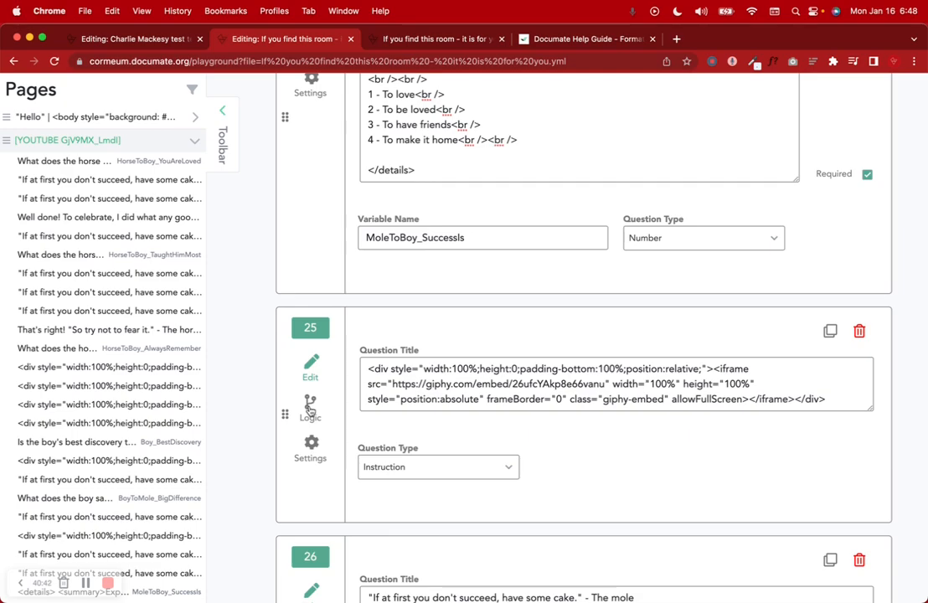
left_click(310, 406)
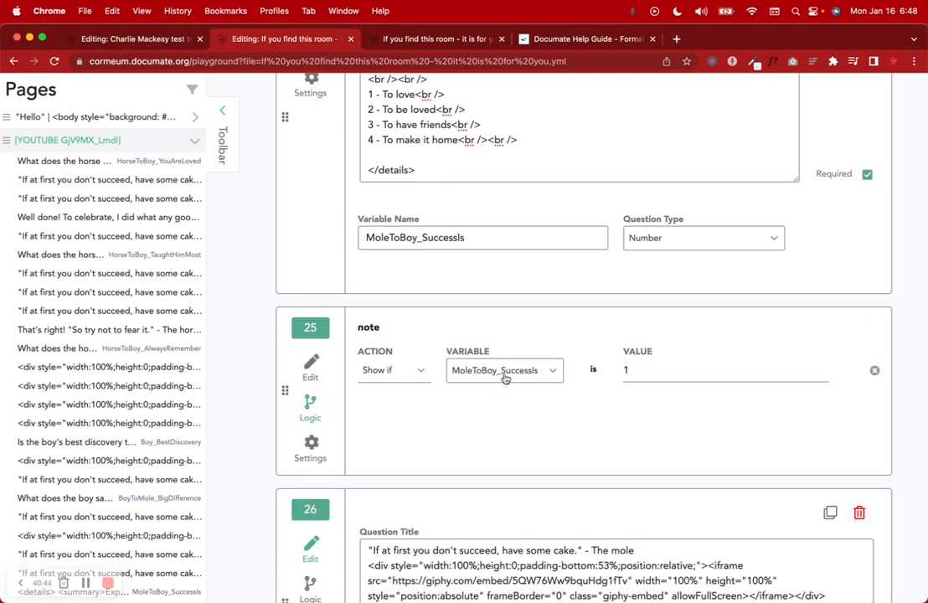
left_click(301, 371)
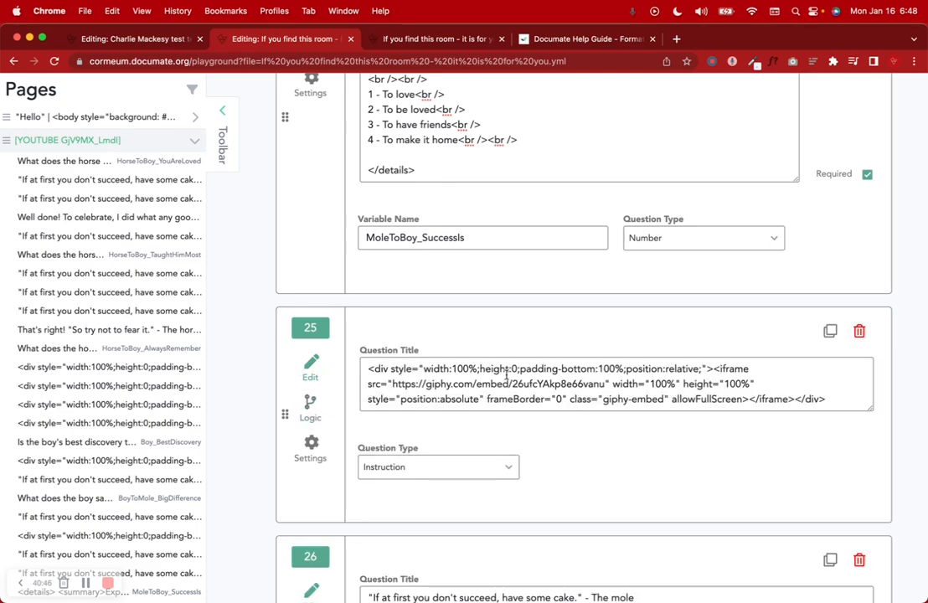
Step: In the preview, test answer 2 on the mole's "success" question, examine the response, and clear the answer
scroll(506, 373, "down", 15)
left_click(433, 40)
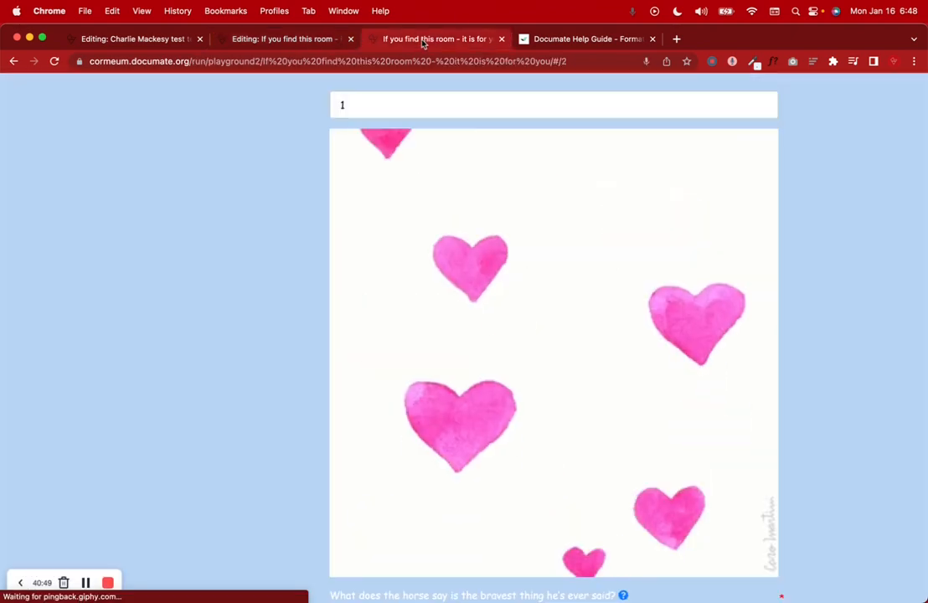
scroll(484, 244, "up", 3)
key("BackSpace")
type("2")
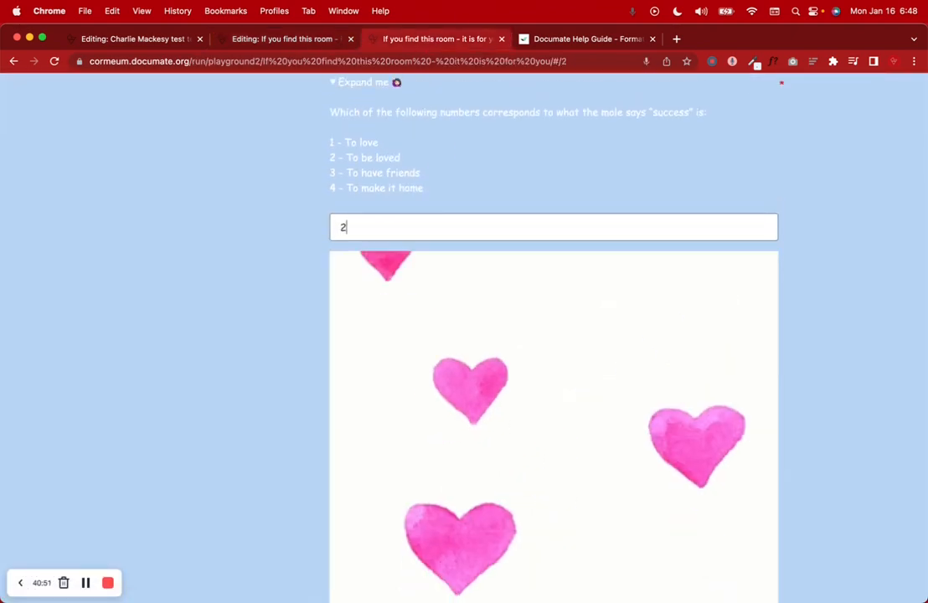
scroll(249, 259, "down", 1)
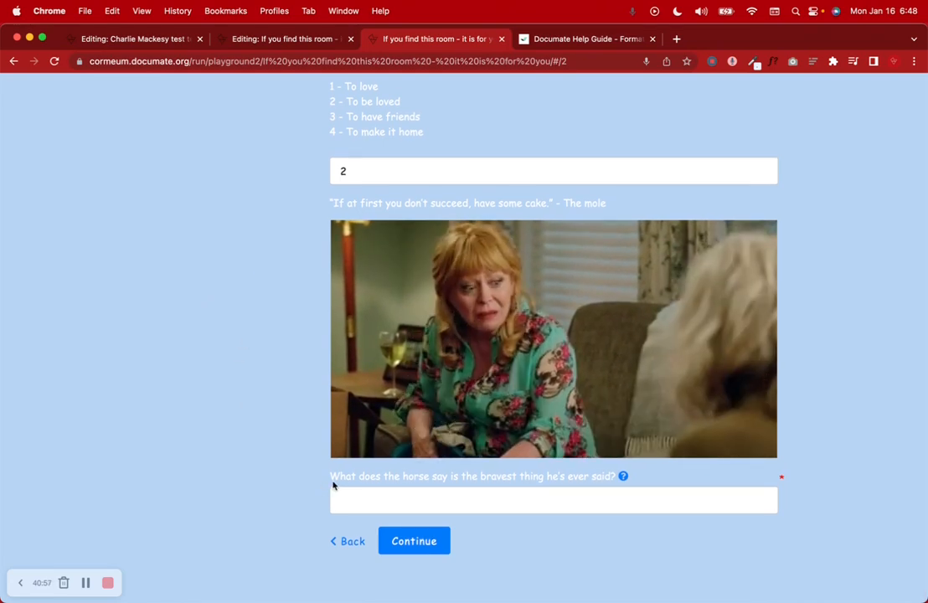
left_click(383, 174)
key("BackSpace")
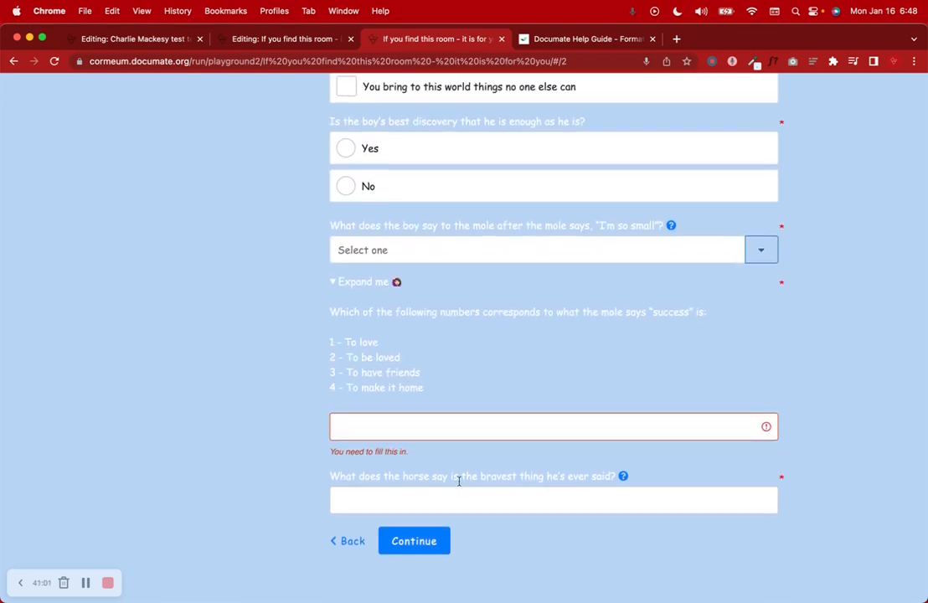
Step: Read the help hint on the horse's bravest-thing question, and examine the help text and character limits in question 29's settings
mouse_move(623, 479)
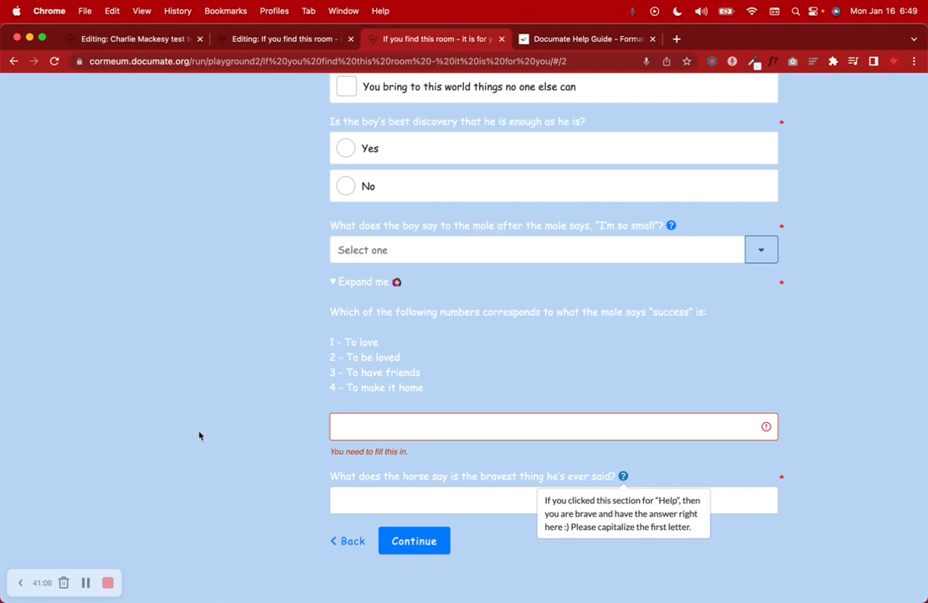
left_click(268, 39)
scroll(374, 359, "down", 10)
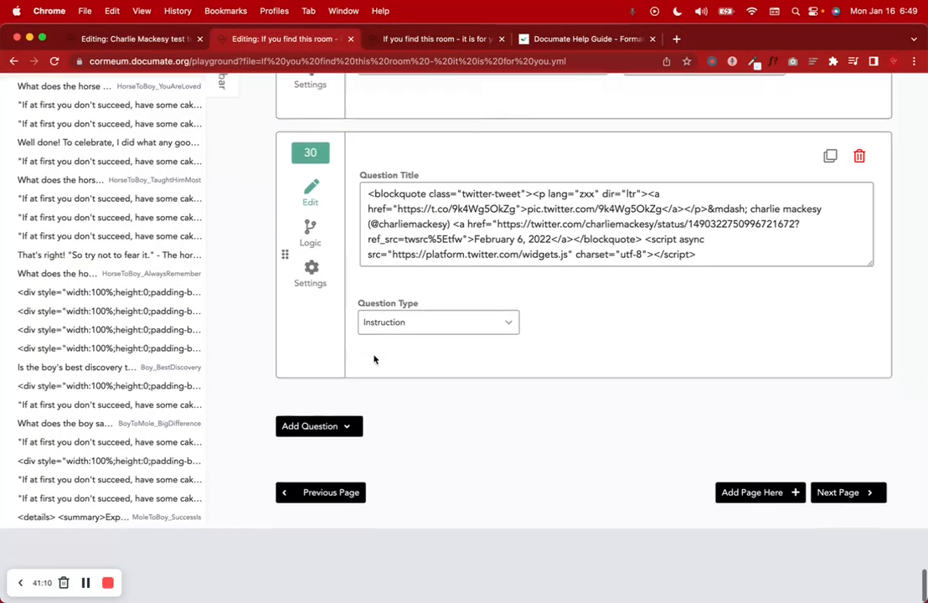
scroll(374, 360, "up", 7)
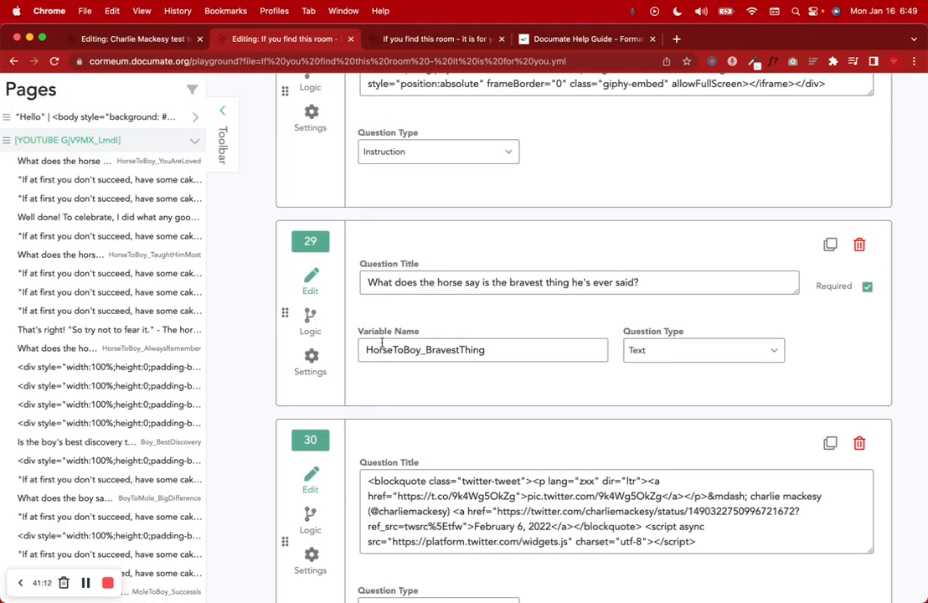
left_click(311, 361)
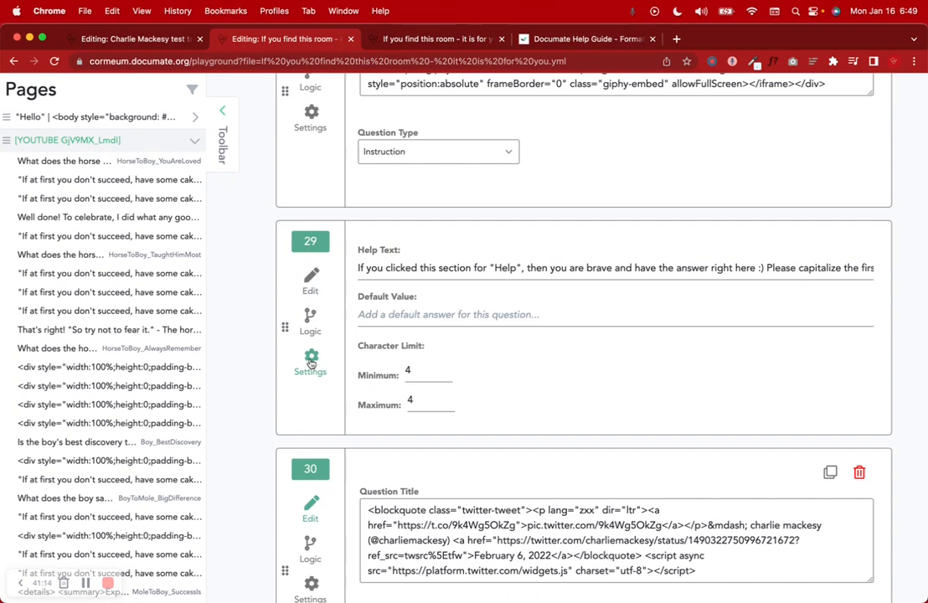
left_click(404, 268)
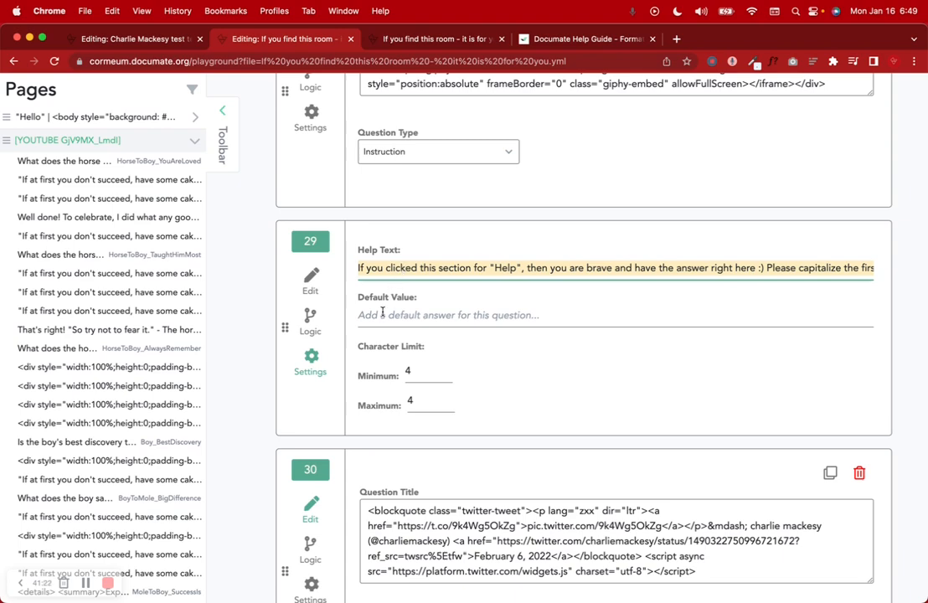
left_click(410, 369)
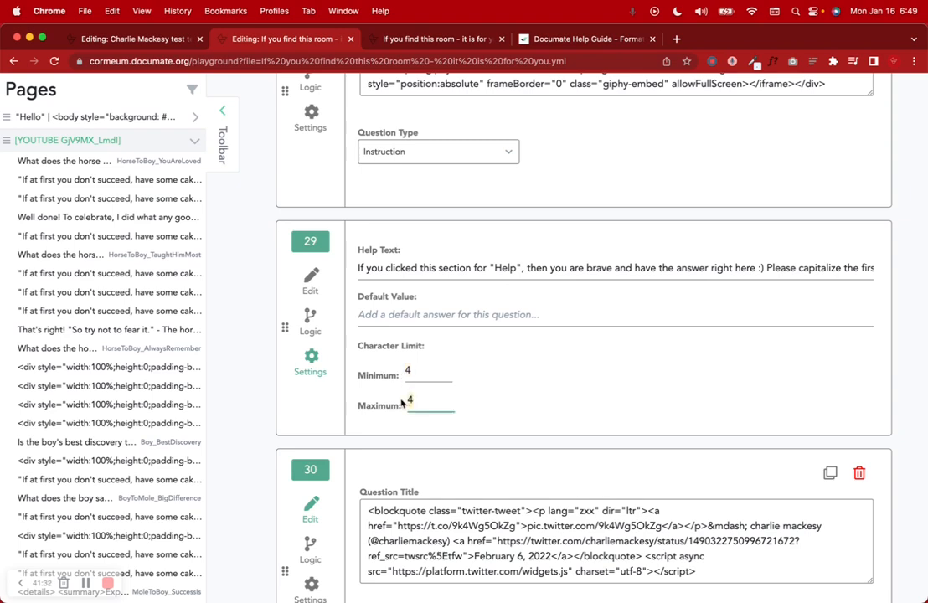
Step: In the preview, test the minimum character limit by answering the bravest-thing question with "sf"
left_click(463, 40)
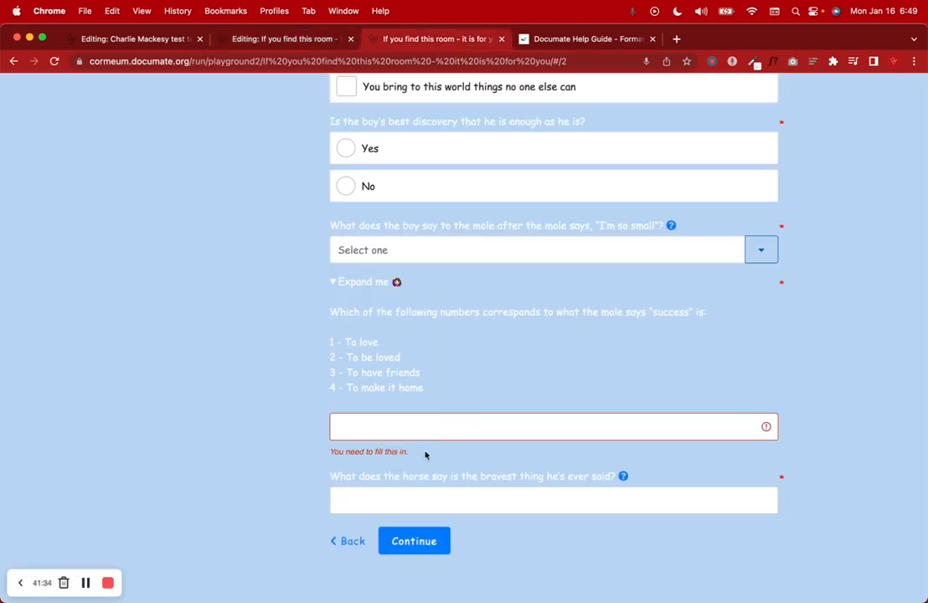
left_click(377, 496)
type("sf")
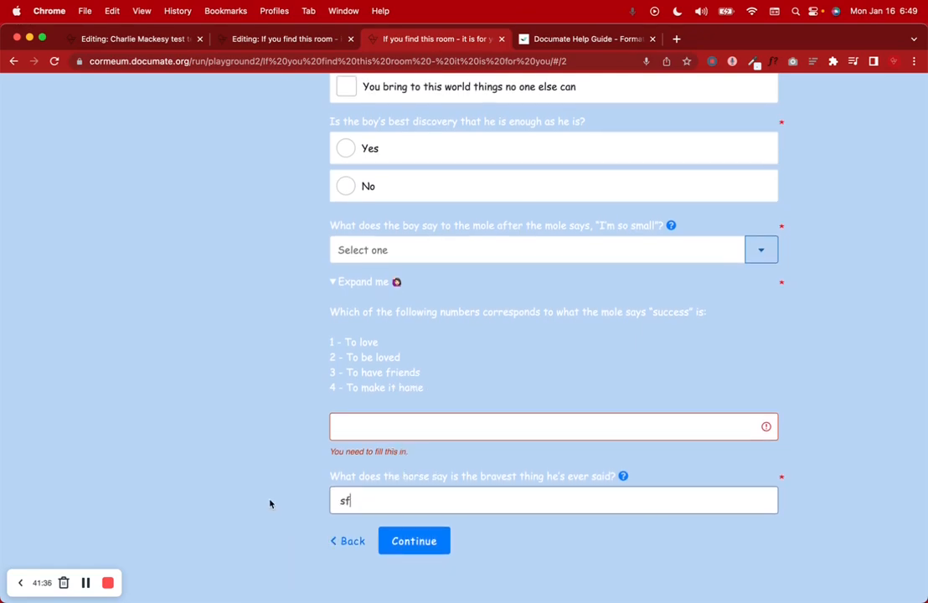
left_click(270, 503)
scroll(269, 501, "down", 1)
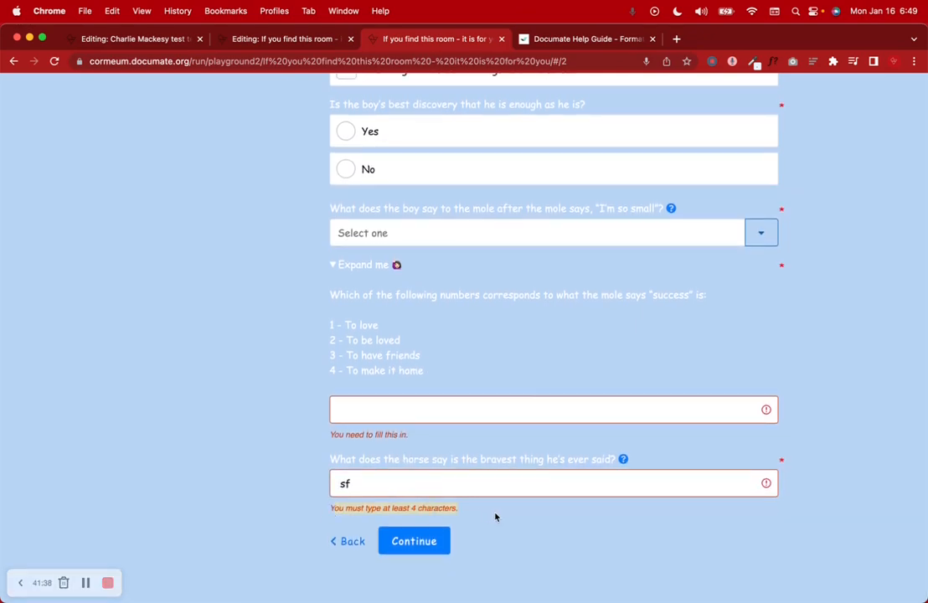
Step: Answer the "success" question with 1 and test the maximum character limit by extending the bravest-thing answer to "sfsfdgsdfg"
left_click(371, 413)
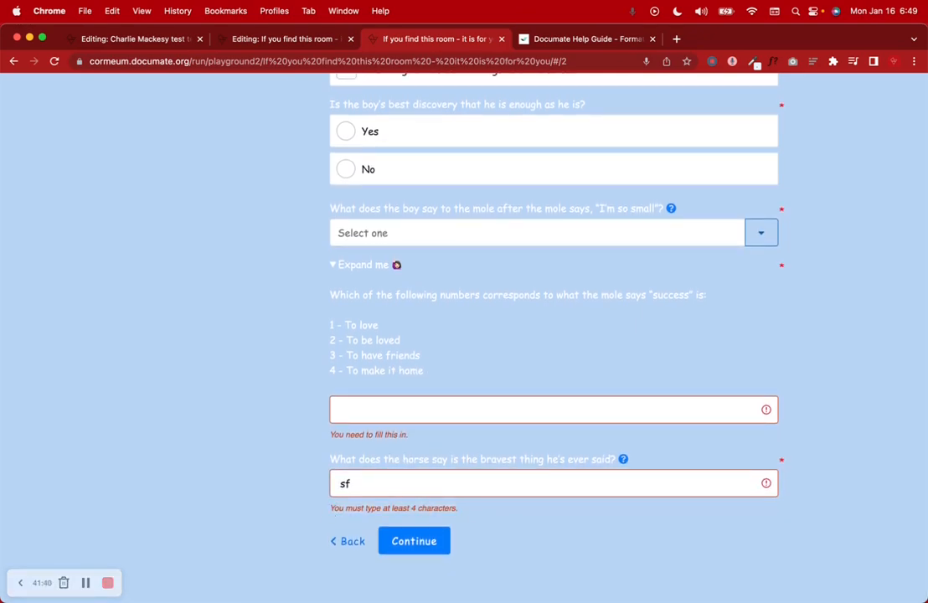
type("1")
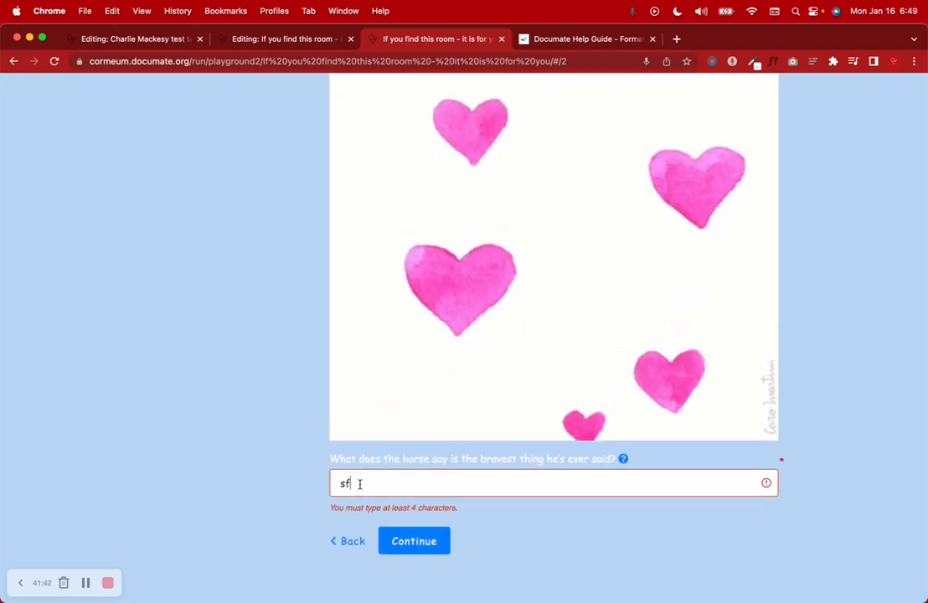
type("sfdgsdfg")
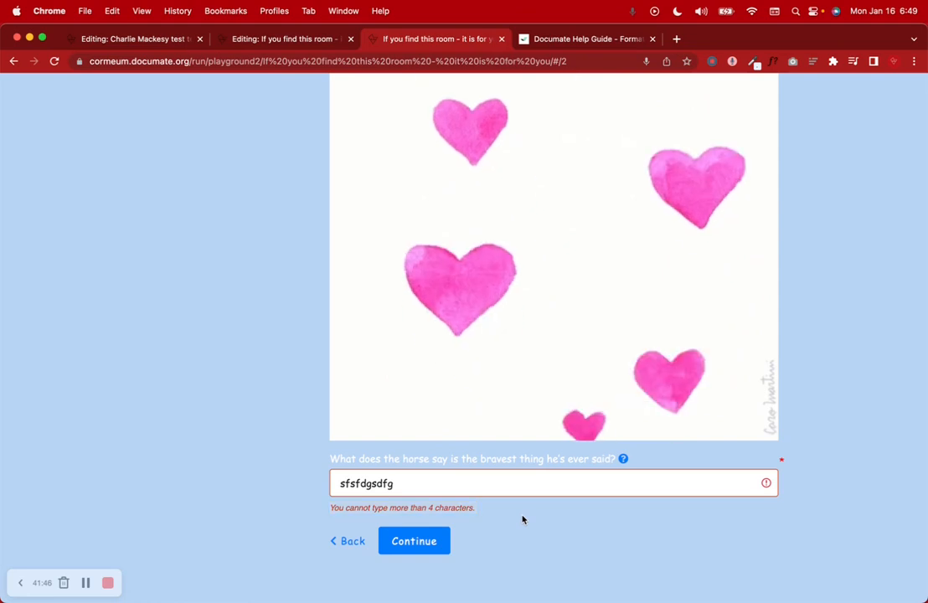
Step: Replace the bravest-thing answer with "help" and show that question's help hint
double_click(384, 483)
key("BackSpace")
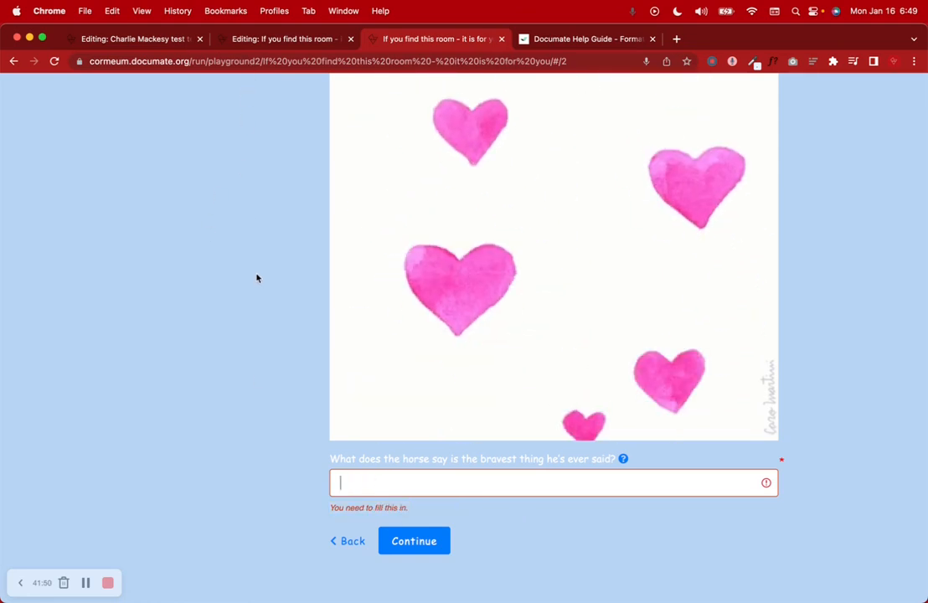
type("help")
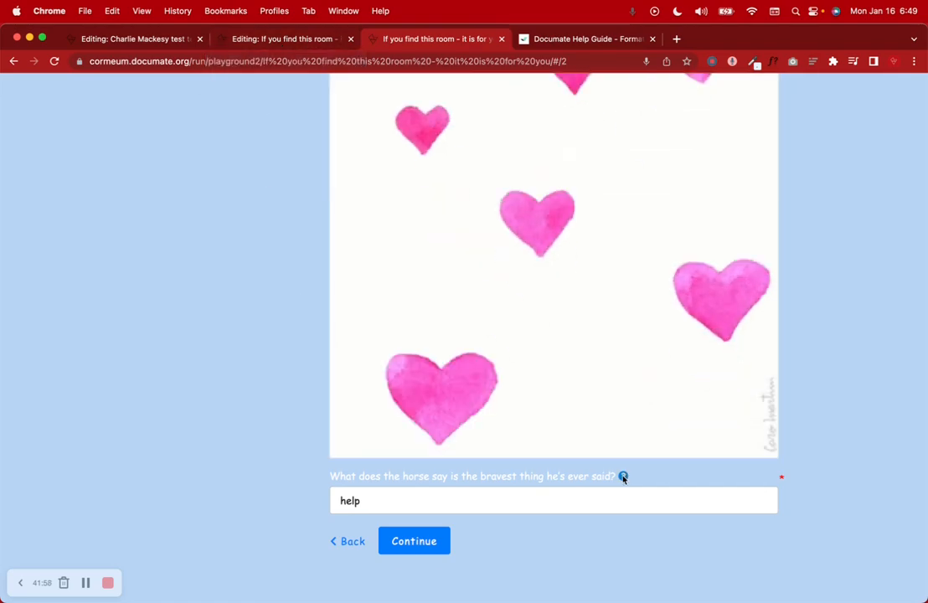
left_click(623, 476)
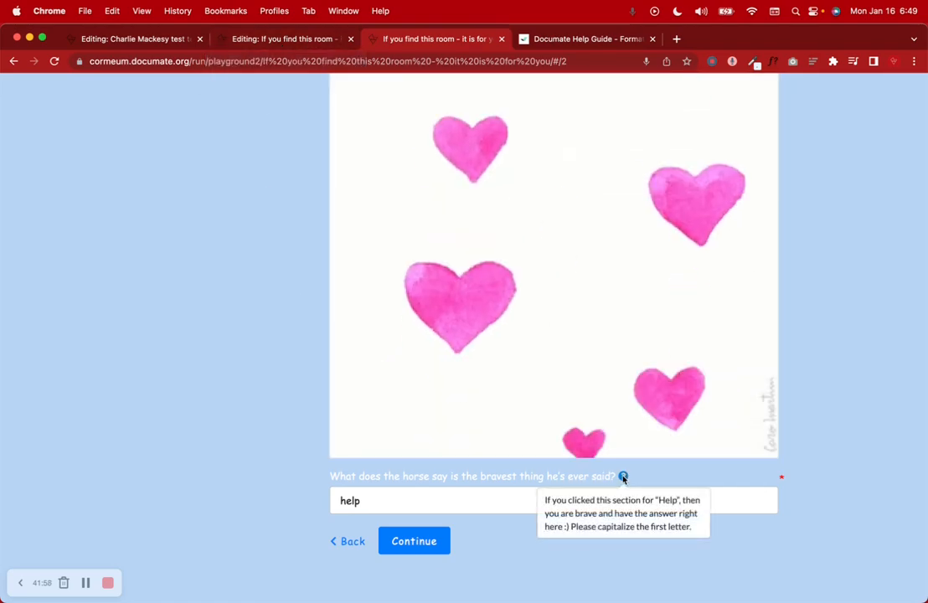
Step: In the quiz editor, hide and reshow the page outline, and collapse the question list under the YouTube page
left_click(256, 40)
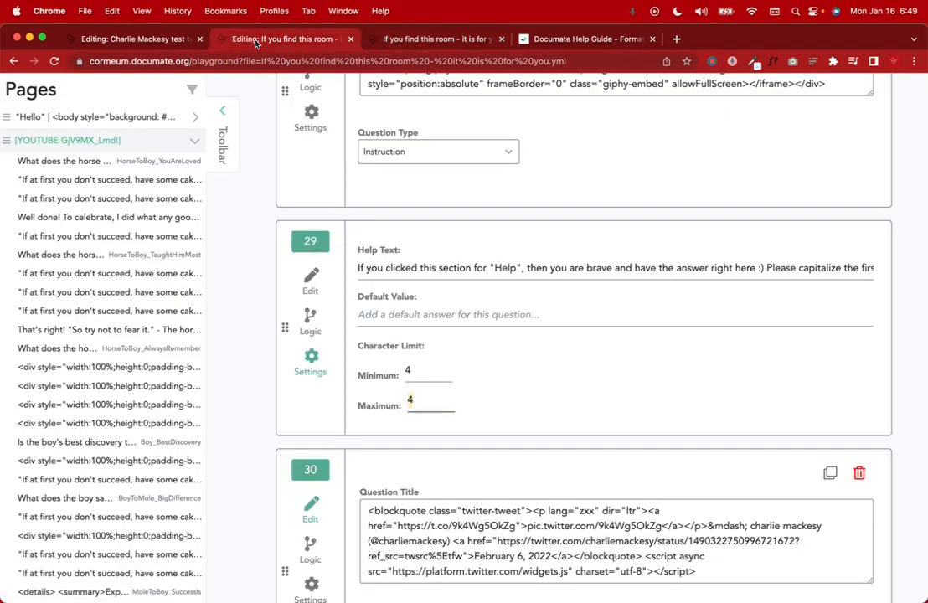
left_click(195, 140)
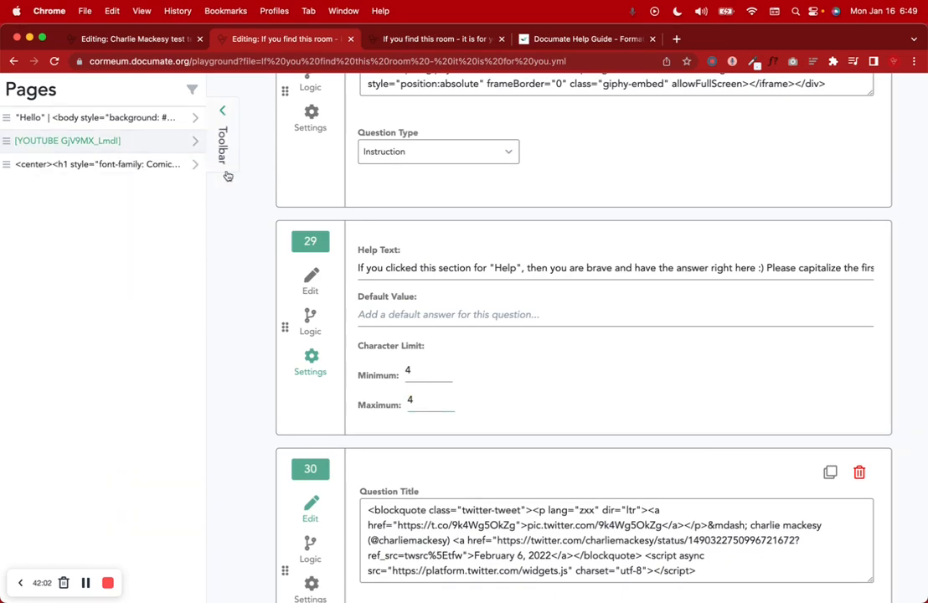
left_click(222, 141)
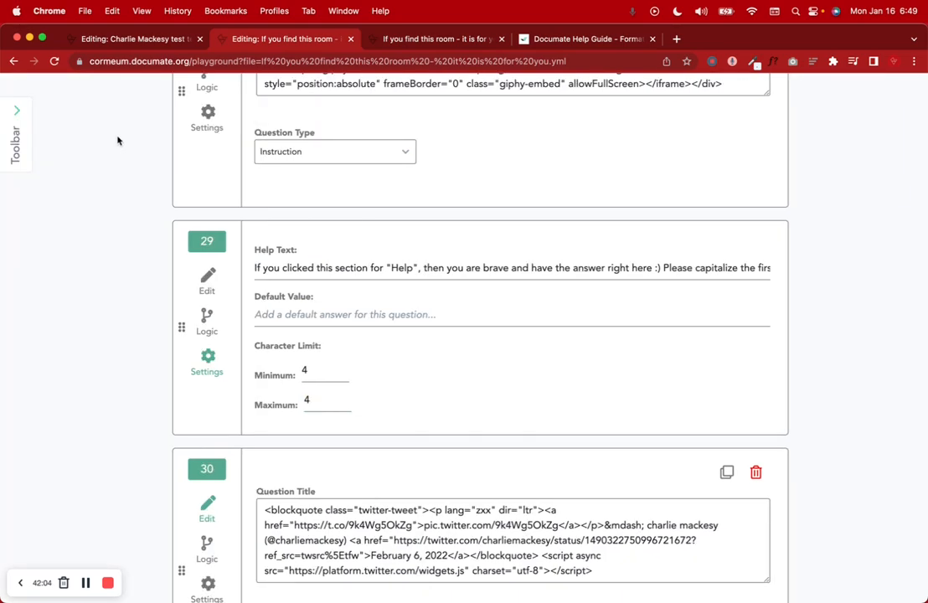
left_click(17, 157)
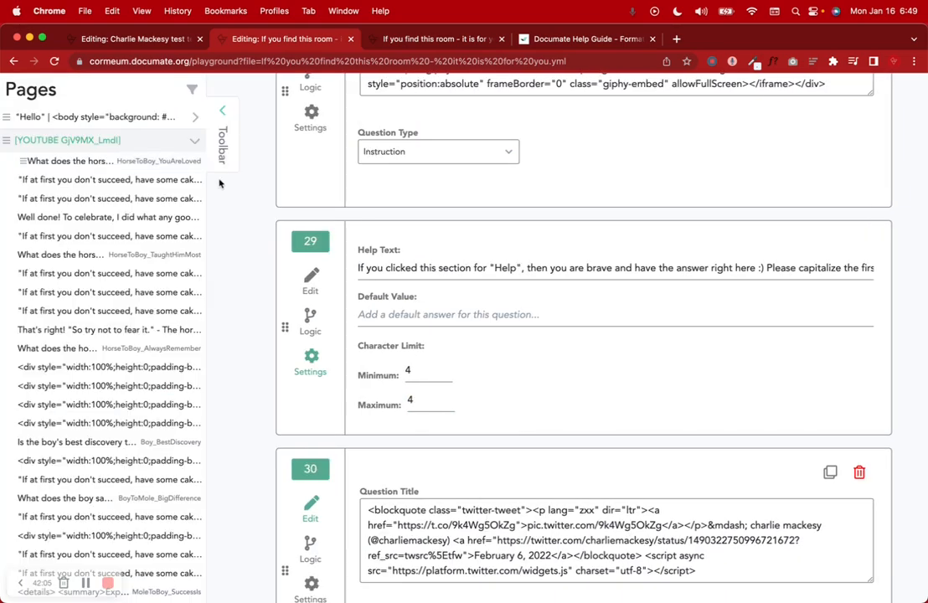
left_click(197, 142)
left_click(195, 143)
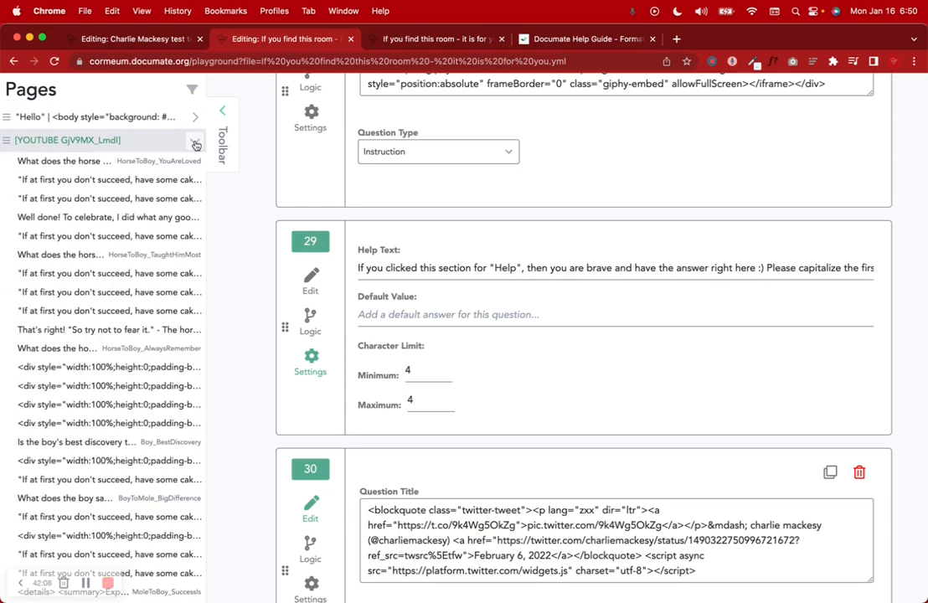
left_click(195, 144)
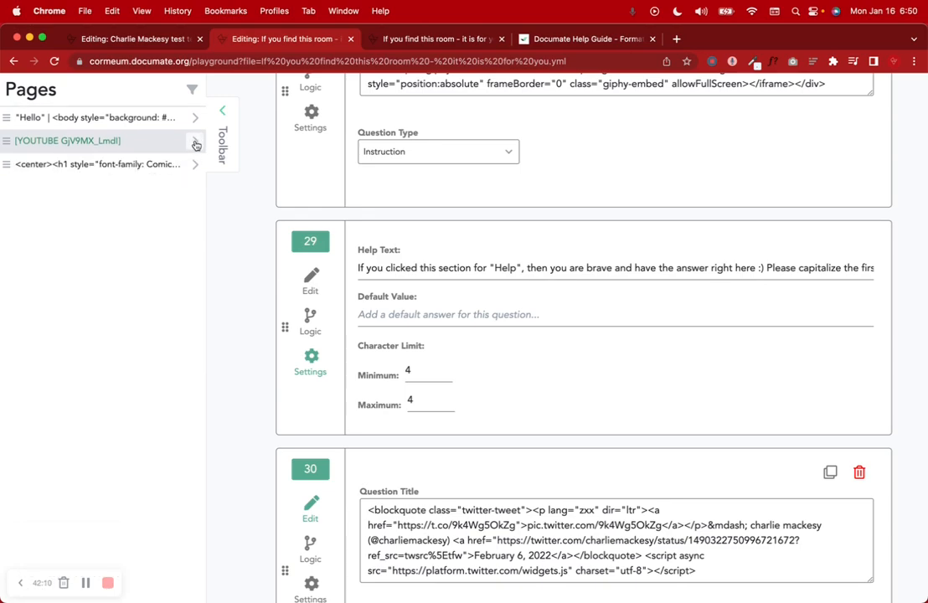
Step: In the quiz editor, open the third page with the mole's quote heading and examine its kickout question
scroll(209, 181, "up", 3)
left_click(128, 169)
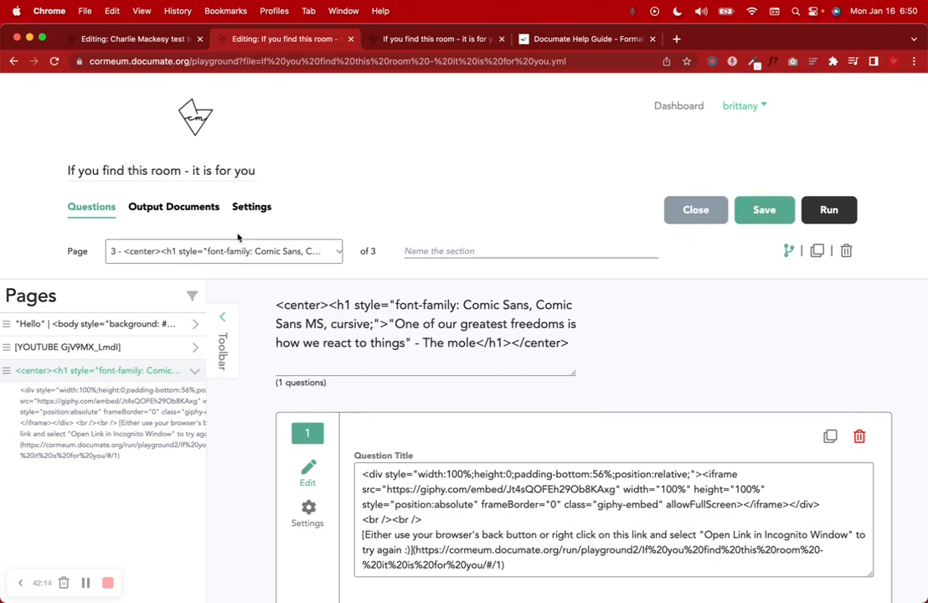
scroll(329, 369, "down", 5)
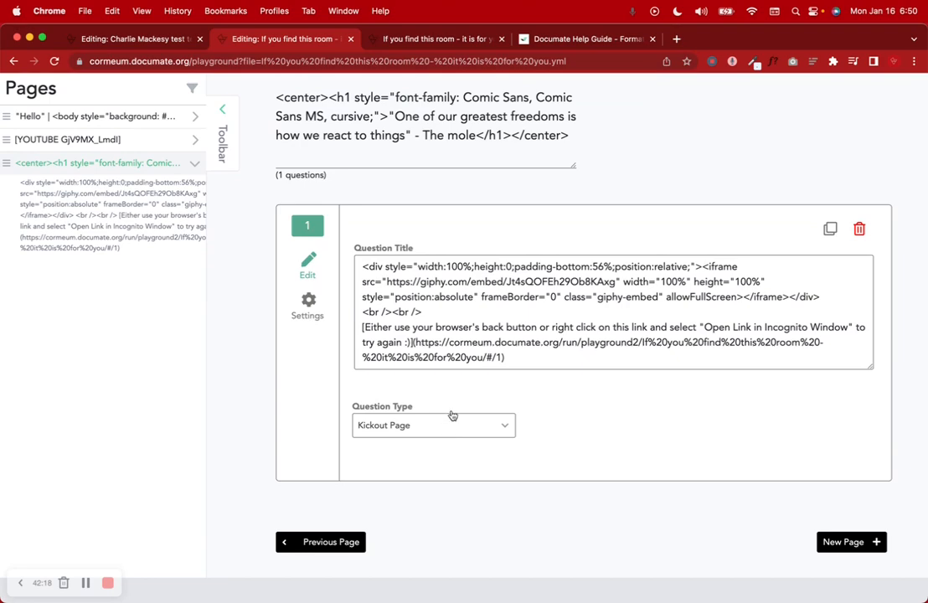
Step: In the preview, try to continue past the page, and answer what taught the horse the most with "Failure"
left_click(475, 44)
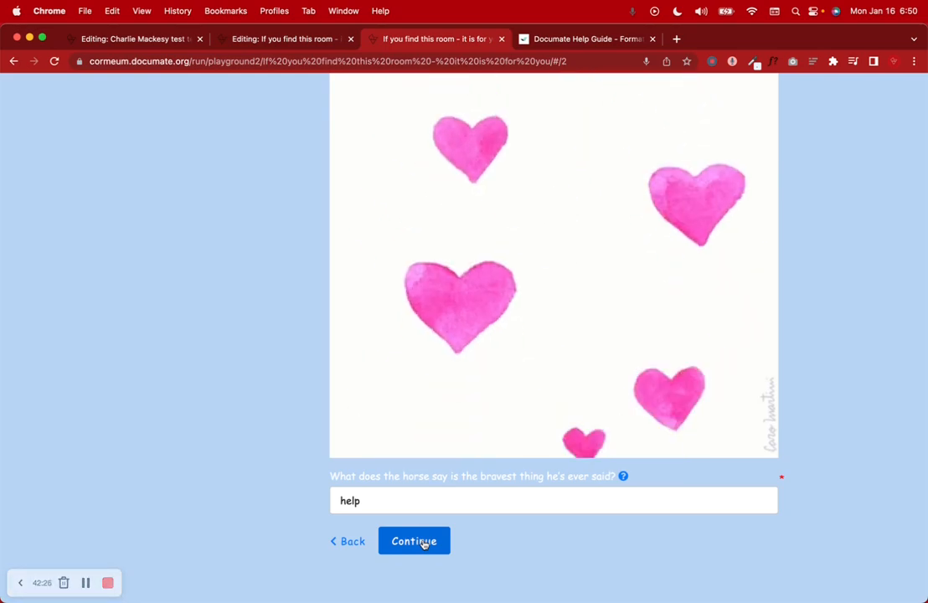
left_click(423, 543)
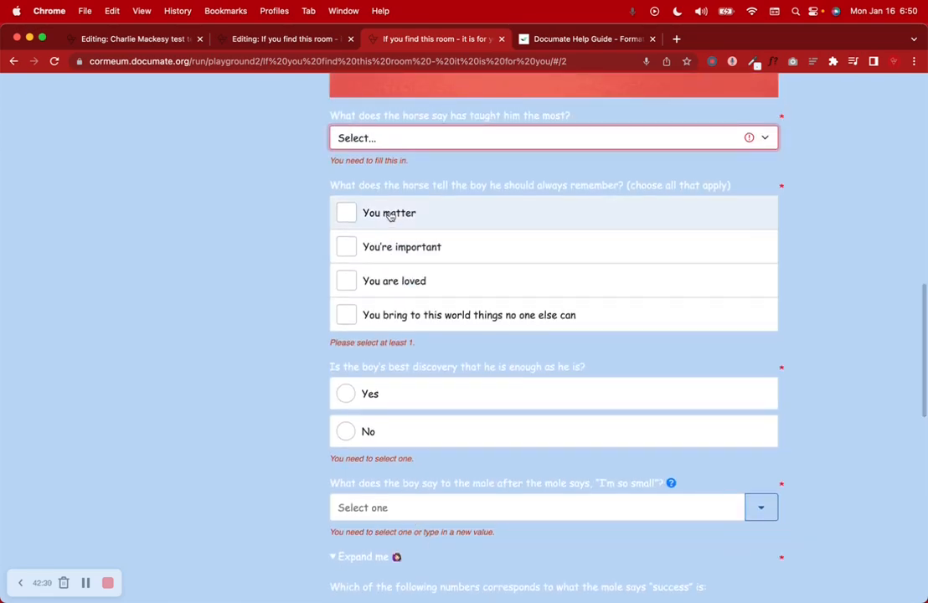
left_click(411, 141)
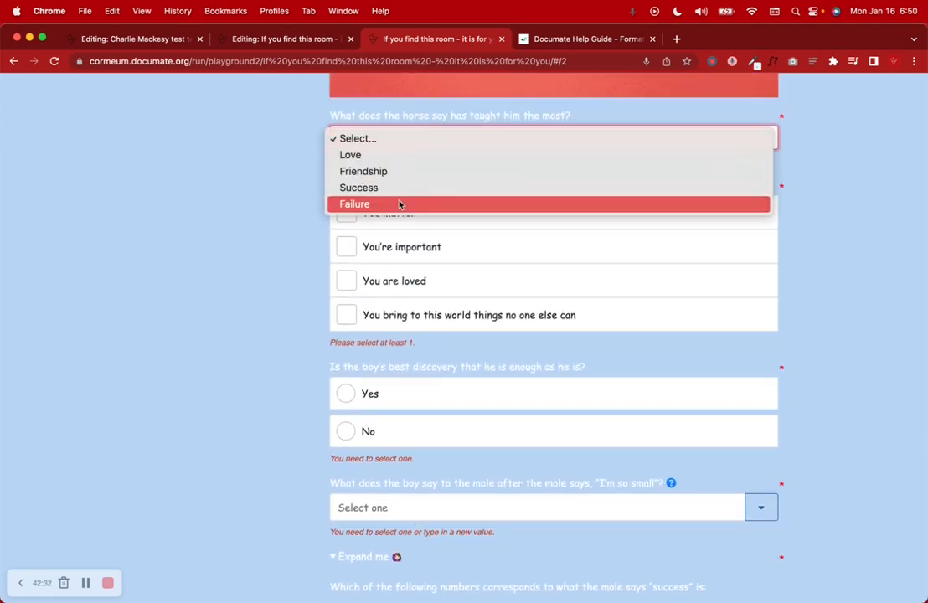
left_click(402, 203)
Step: Select "You are loved" as what the boy should remember, and answer the boy's best-discovery question with Yes
scroll(428, 370, "down", 15)
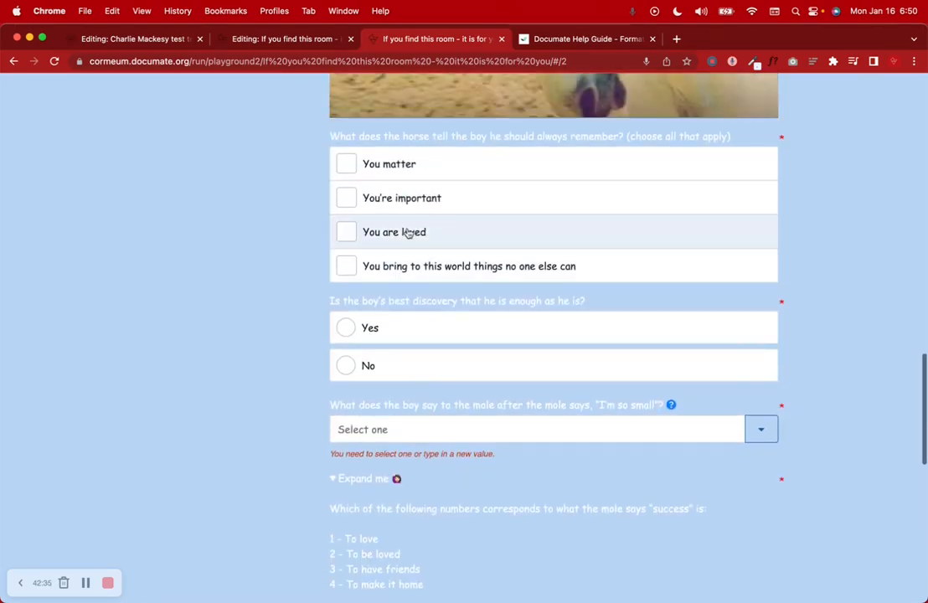
left_click(408, 233)
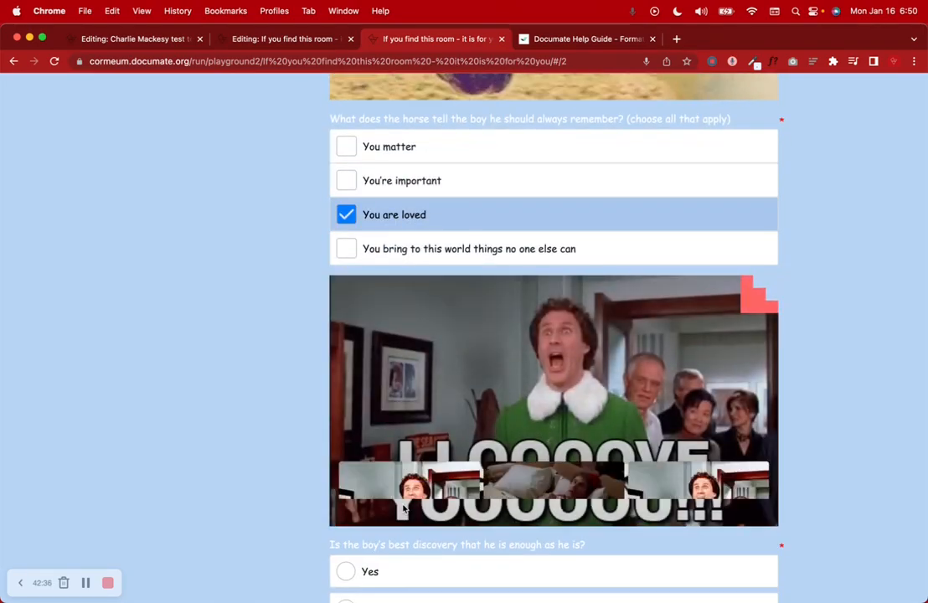
scroll(299, 481, "down", 2)
scroll(376, 335, "down", 3)
left_click(395, 306)
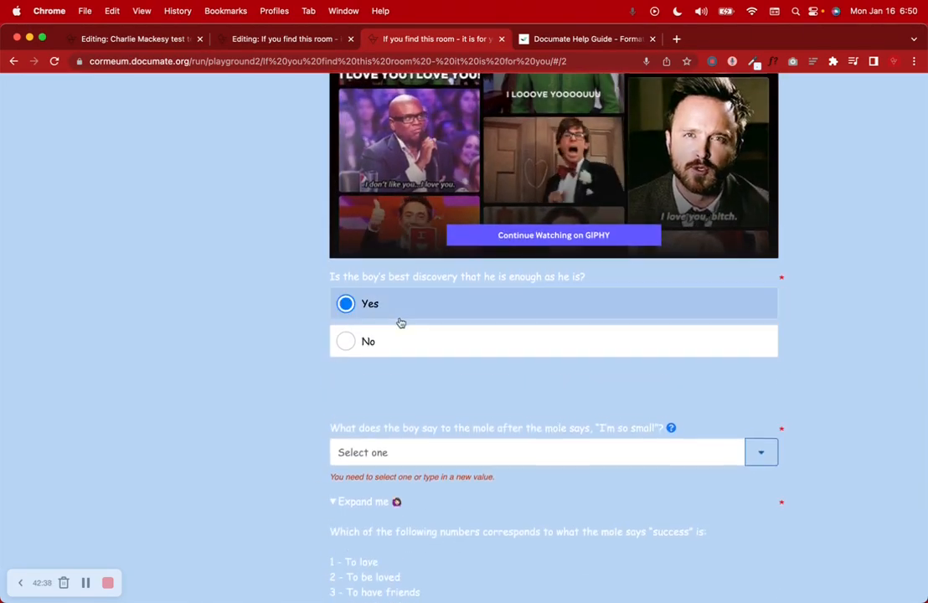
Step: Answer the "I'm so small" question with "And we love you all the more for it" and continue to the following page
scroll(238, 381, "down", 10)
scroll(238, 381, "up", 3)
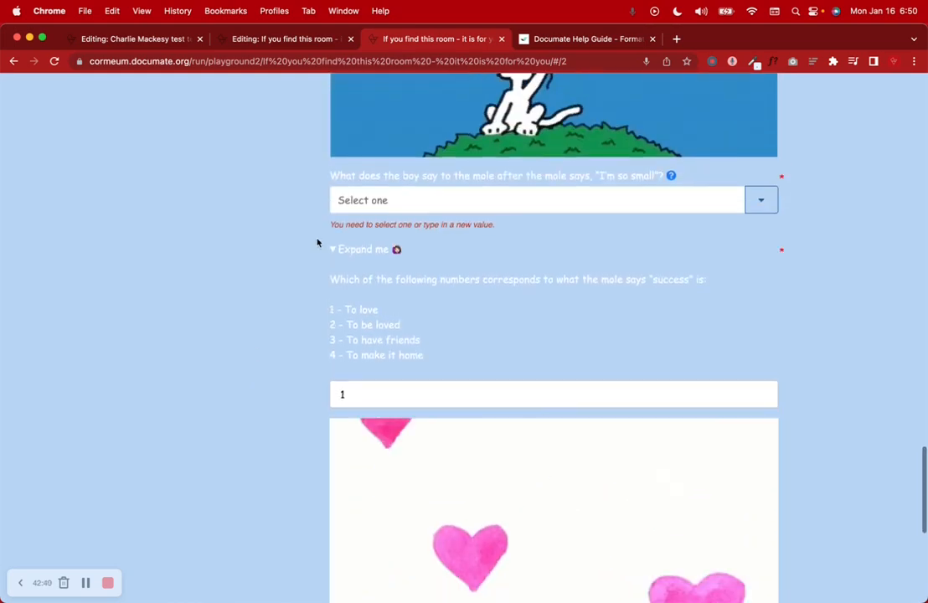
left_click(754, 210)
left_click(386, 272)
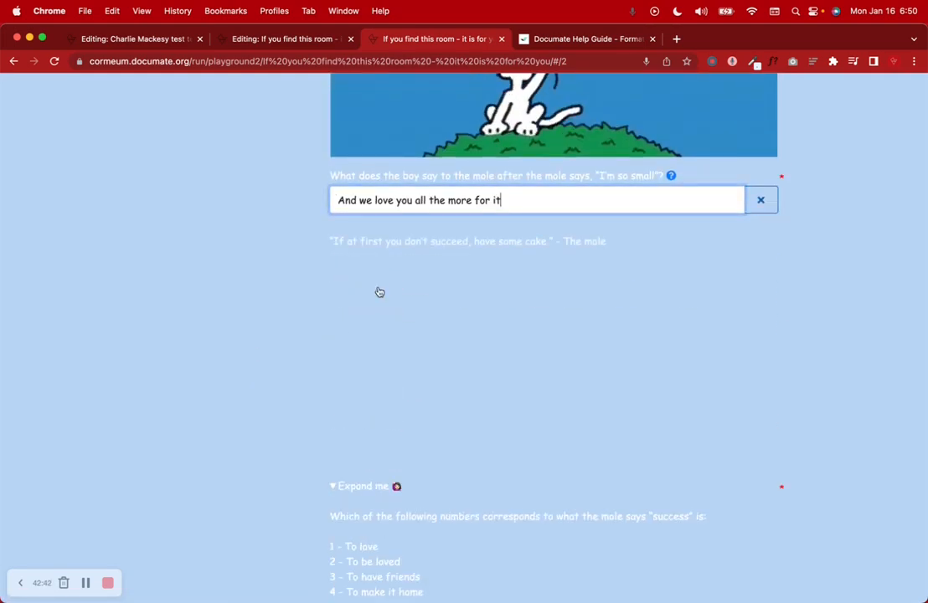
scroll(223, 420, "down", 6)
scroll(224, 420, "up", 2)
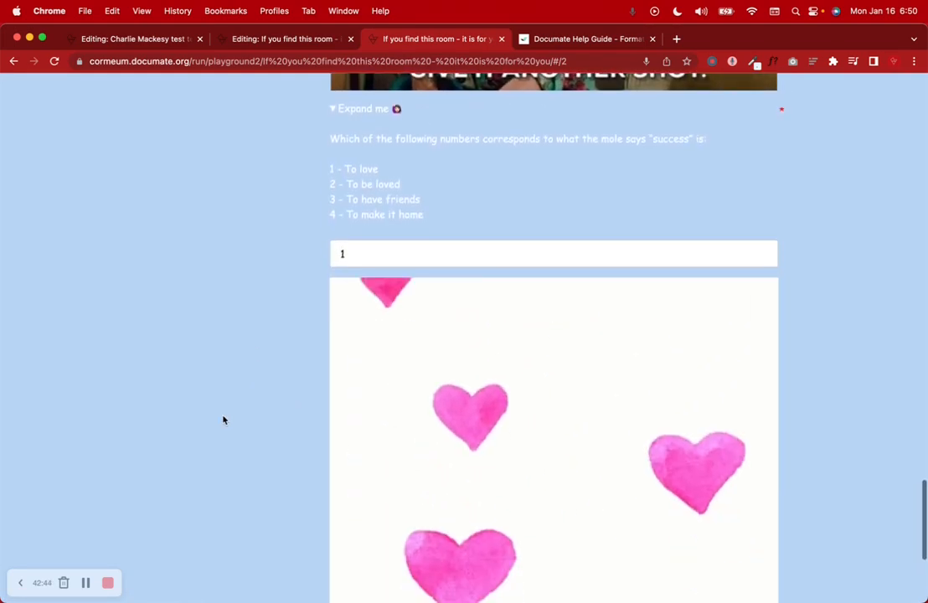
scroll(224, 420, "down", 5)
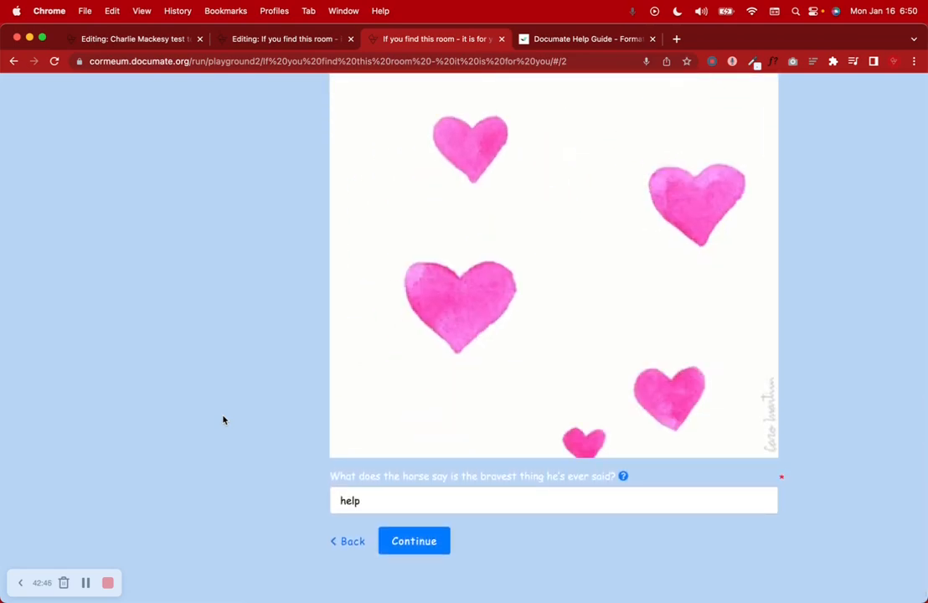
left_click(420, 542)
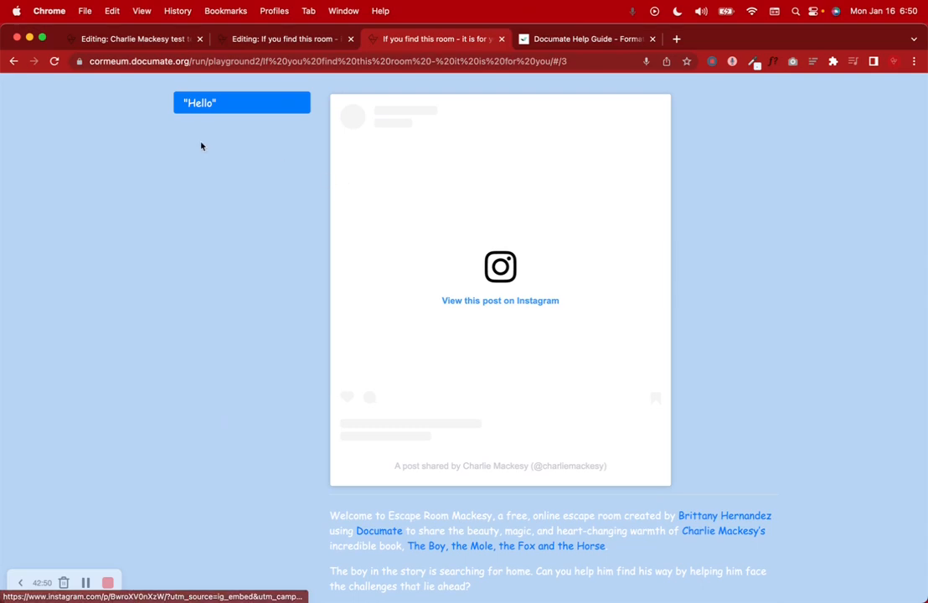
Step: Close the quiz preview, return to the editor, and reopen the preview on the kickout page
scroll(325, 256, "down", 3)
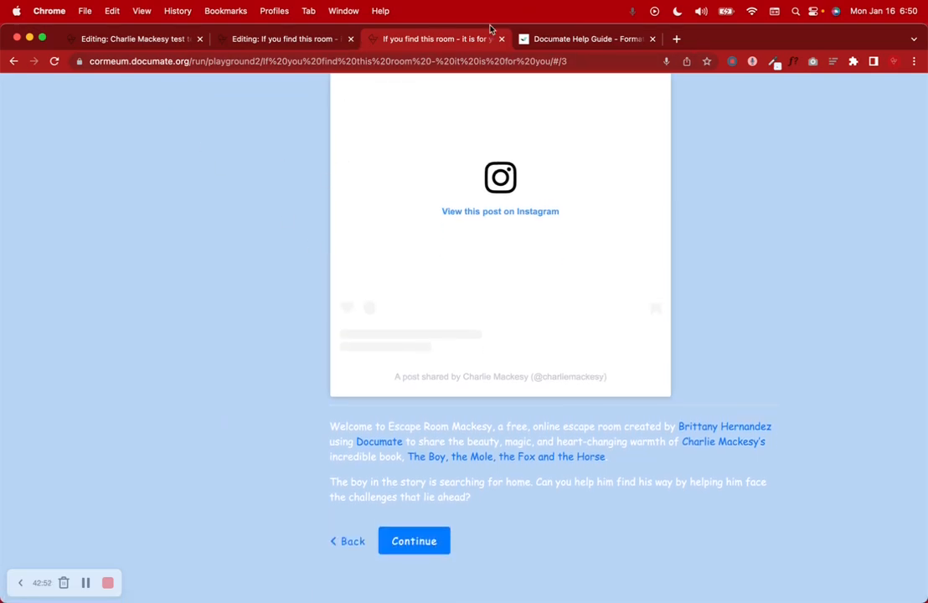
left_click(502, 40)
left_click(243, 40)
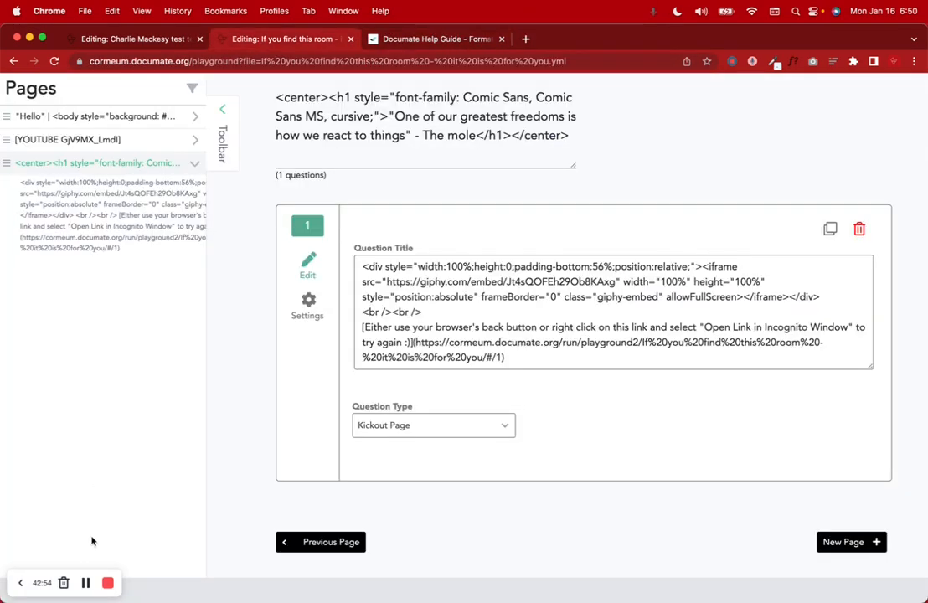
key("super+shift+t")
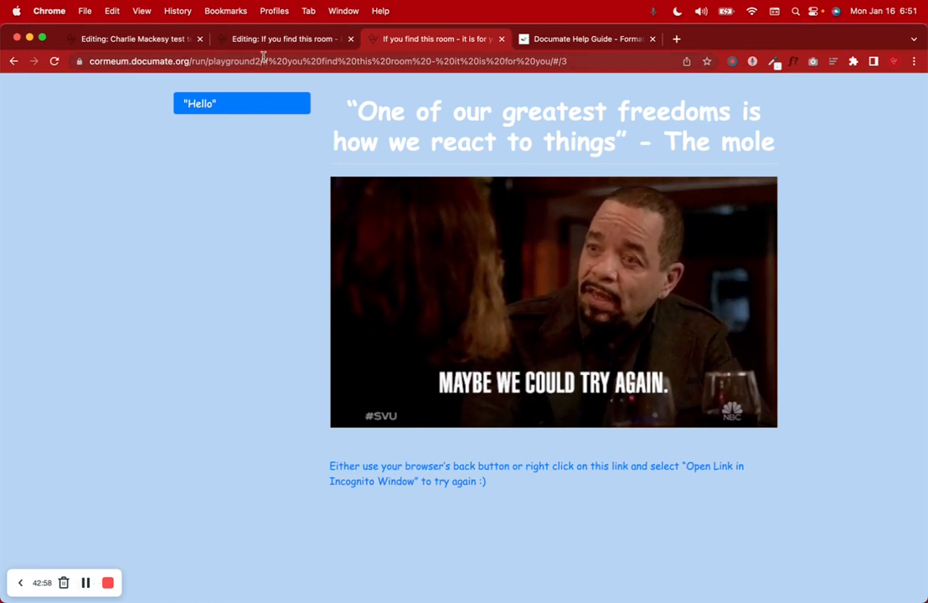
Step: Examine the kickout page's quote heading and the ways its try-again link can be opened, including in an incognito window
left_click_drag(333, 111, 808, 137)
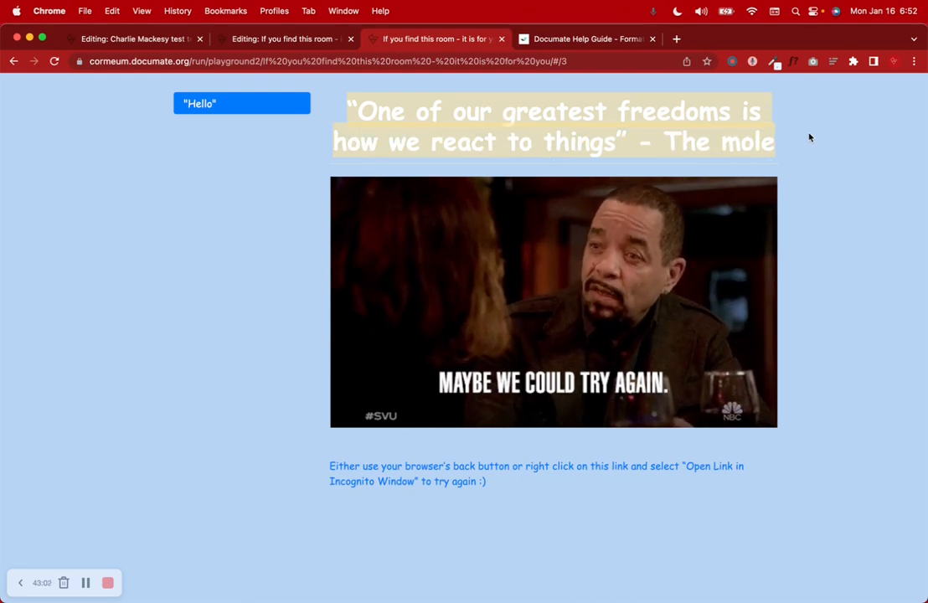
left_click(809, 138)
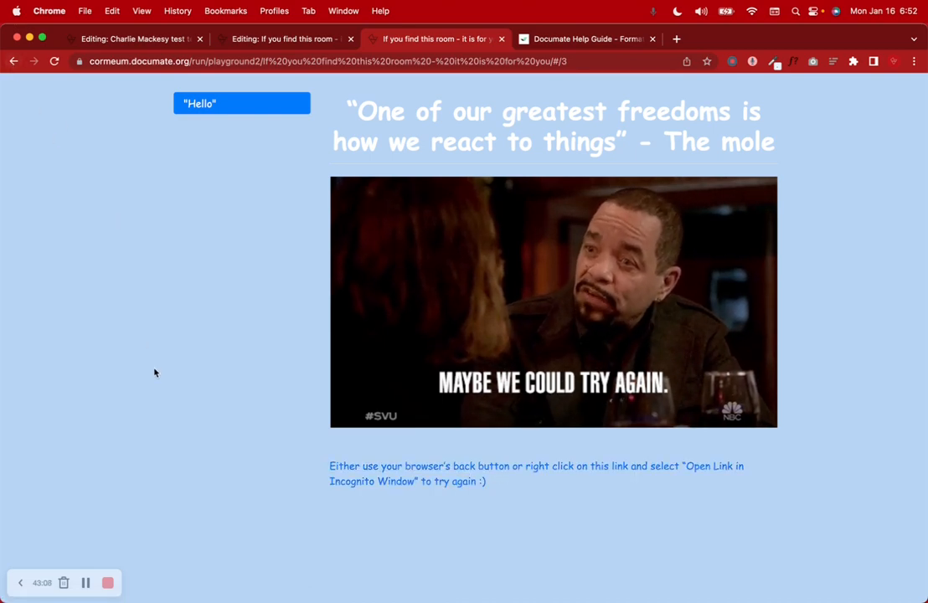
right_click(533, 470)
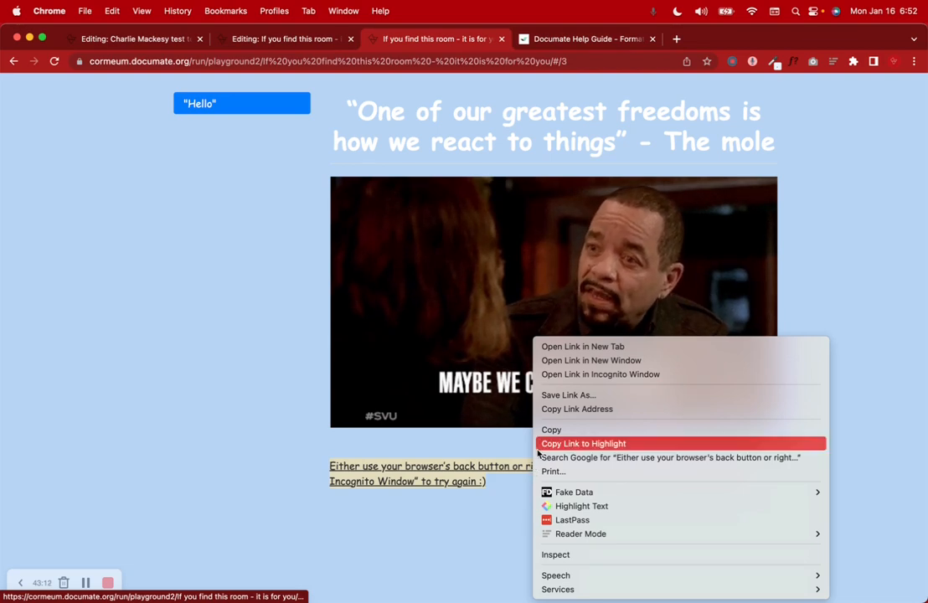
left_click(443, 519)
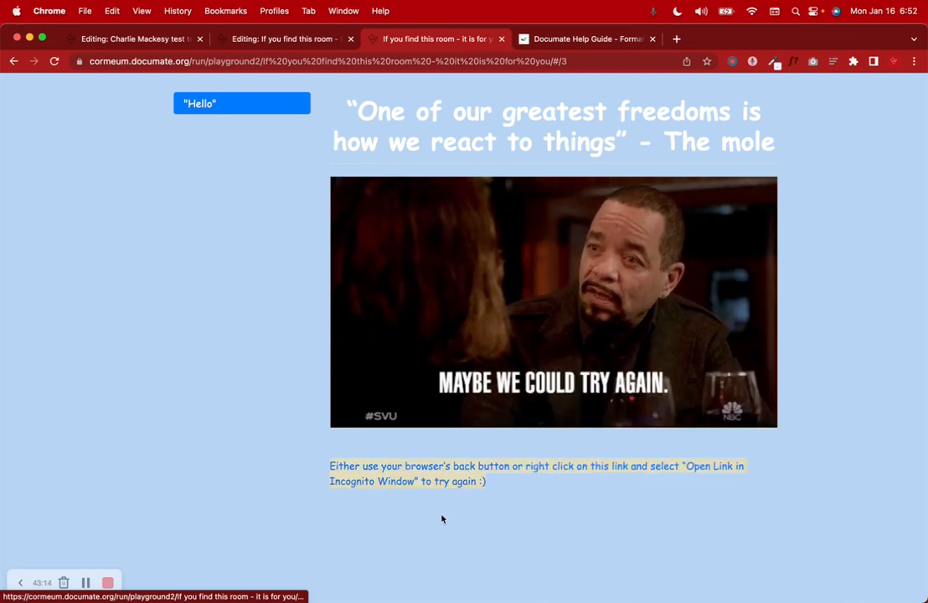
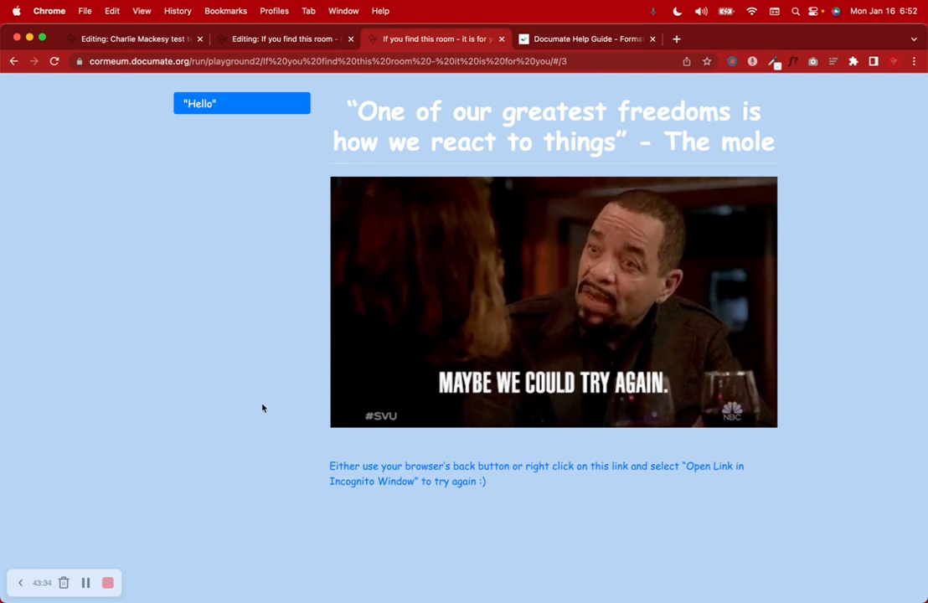
right_click(362, 475)
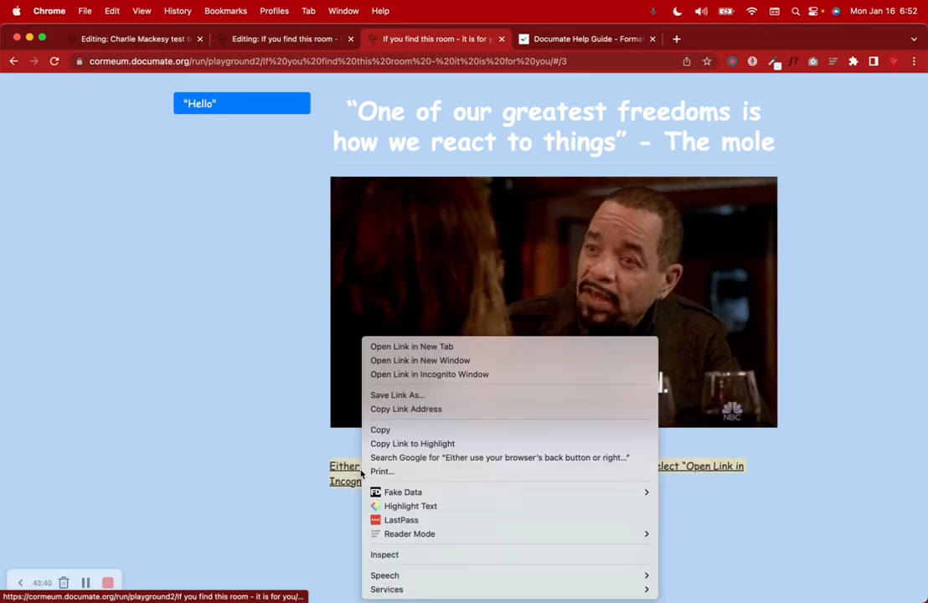
left_click(258, 380)
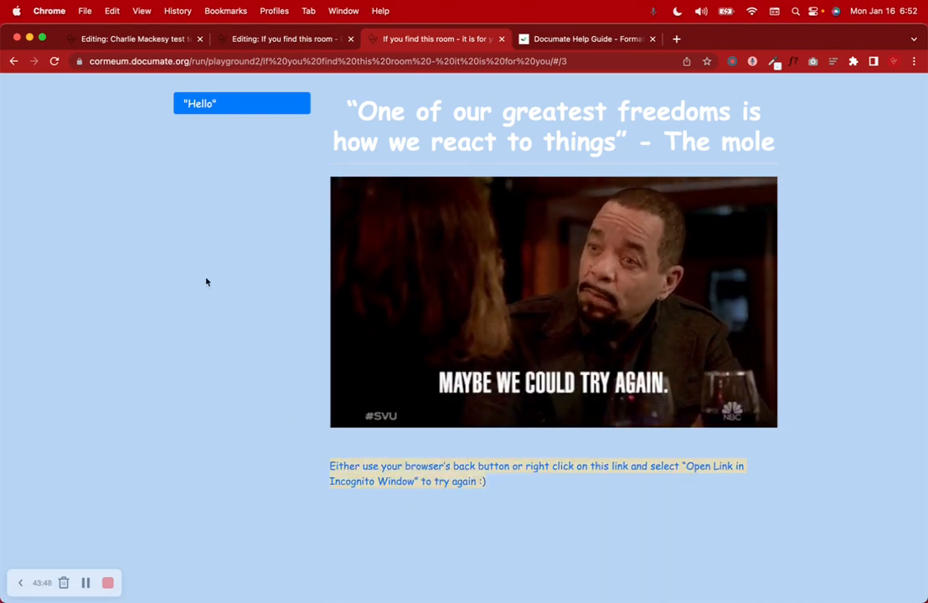
left_click_drag(339, 105, 787, 143)
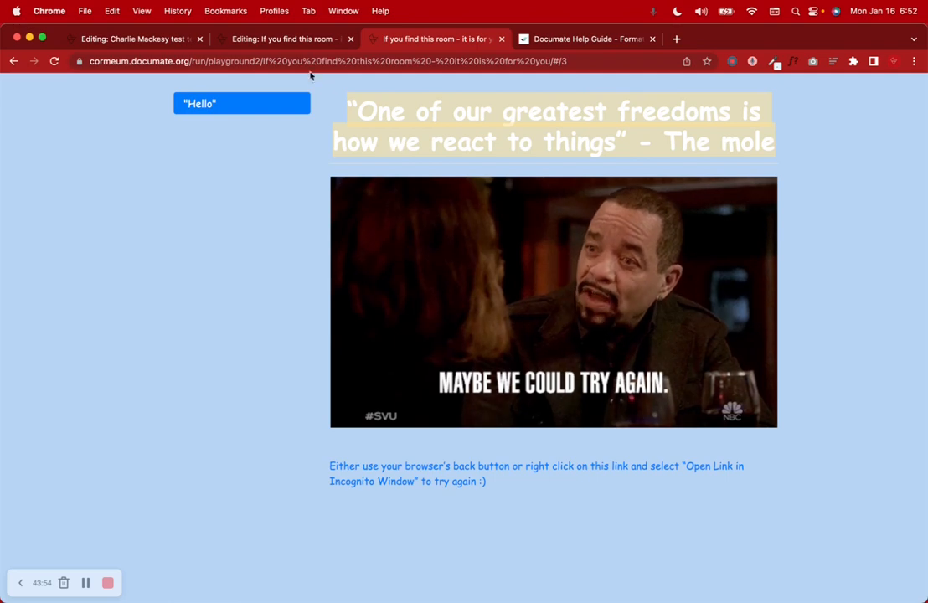
Step: Copy the third page's heading code from the editor and replace the contents of the open note in Notes with it
left_click(268, 46)
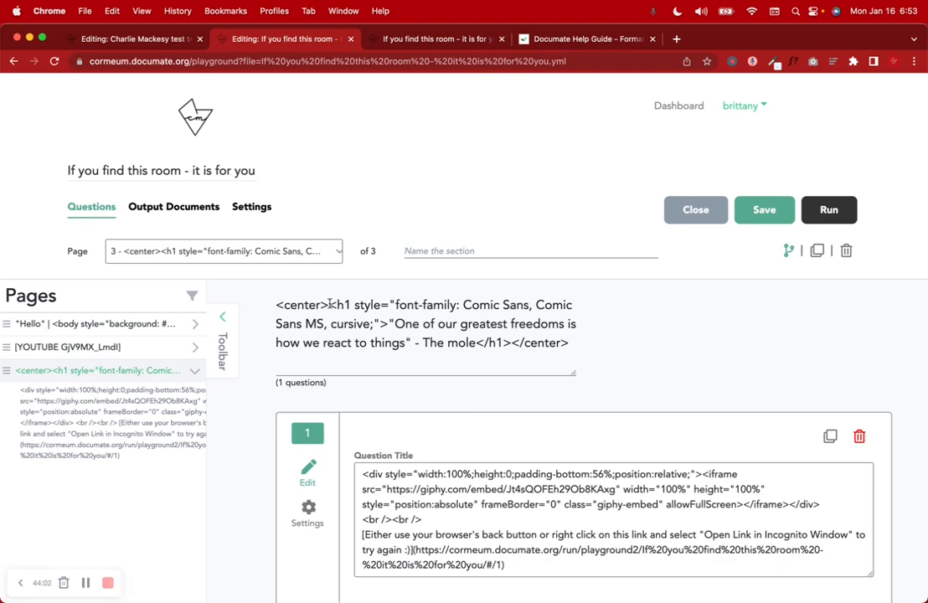
left_click_drag(568, 338, 271, 314)
key("super+c")
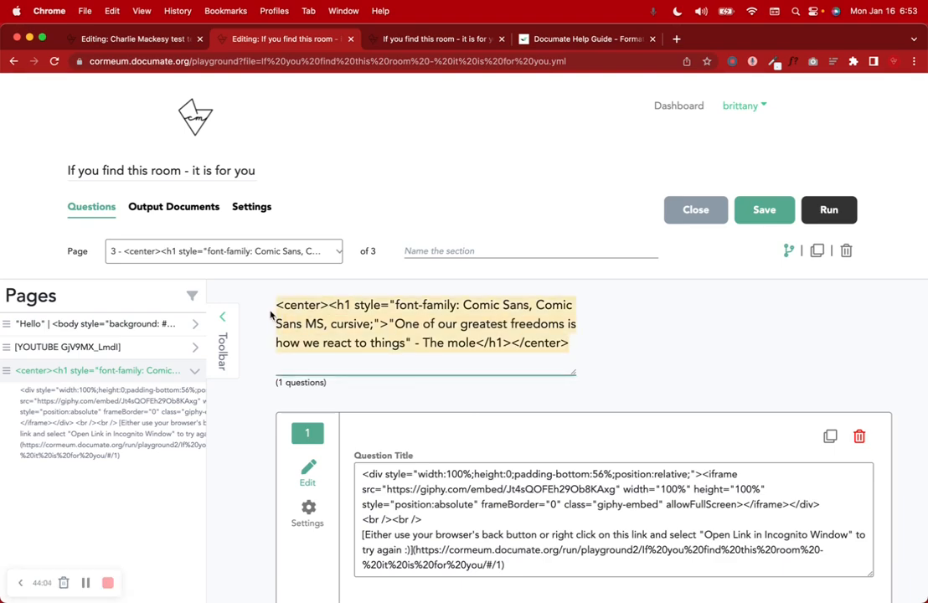
left_click(652, 589)
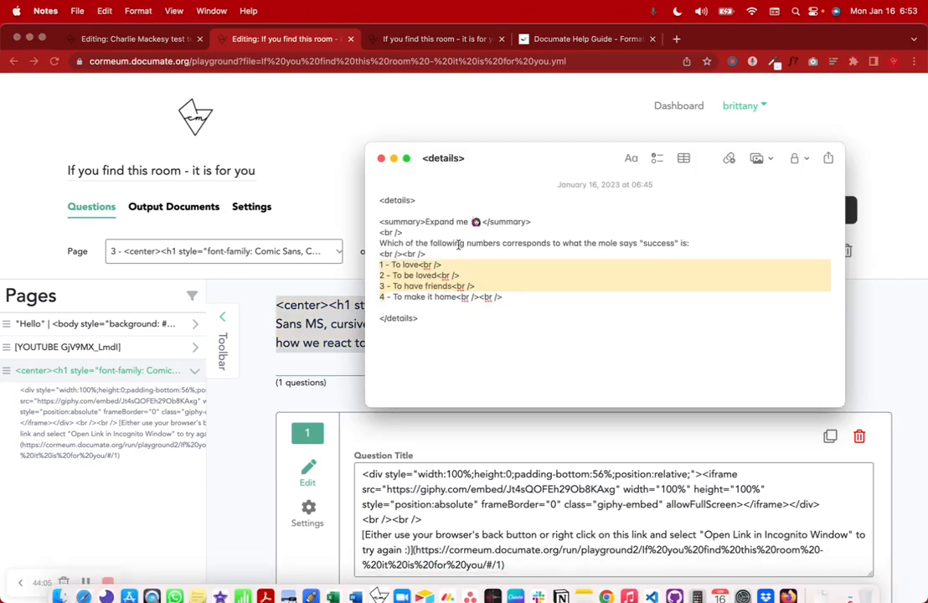
left_click(422, 343)
key("super+a")
key("BackSpace")
key("super+v")
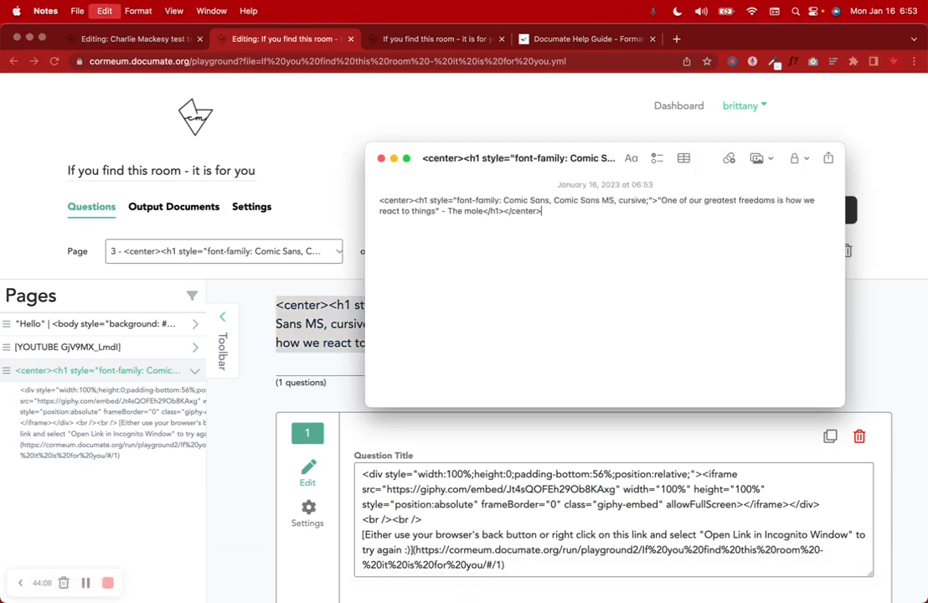
Step: In the note, put the opening and closing center tags on their own lines, separated from the heading code by blank lines
left_click(413, 200)
key("Return")
left_click(471, 223)
key("Return")
key("Return")
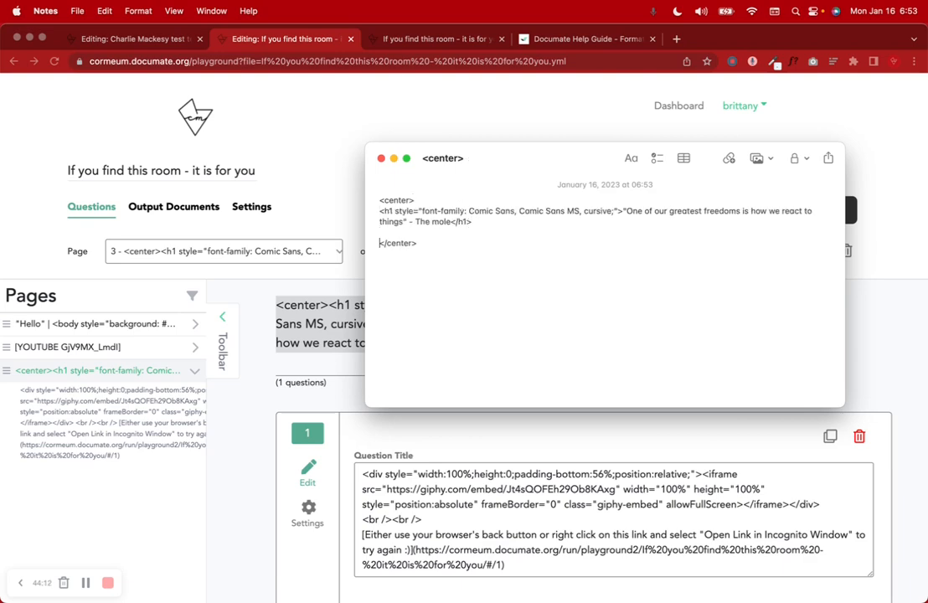
left_click(452, 198)
key("Return")
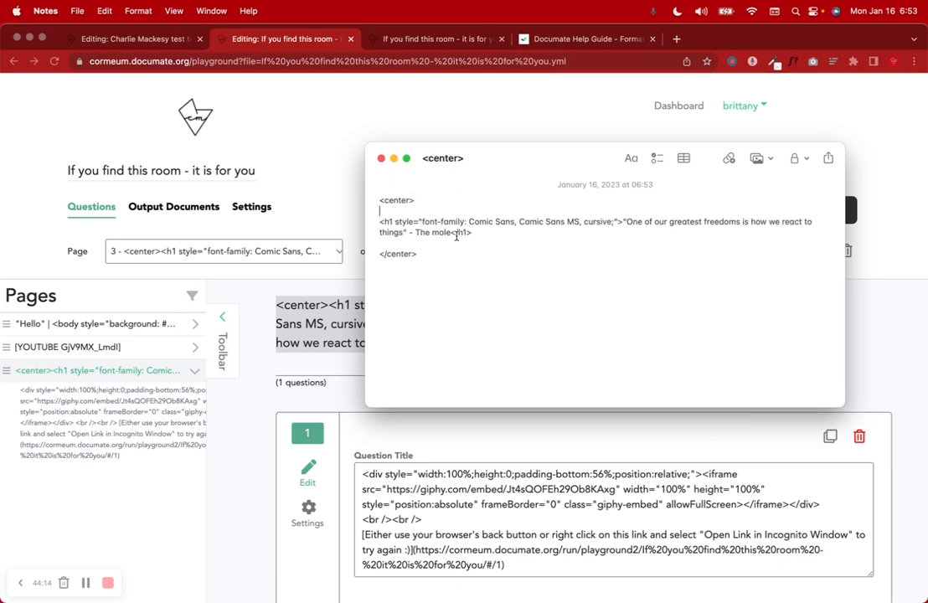
Step: Separate the mole's quote from the opening and closing h1 tags with blank lines
key("Return")
key("Return")
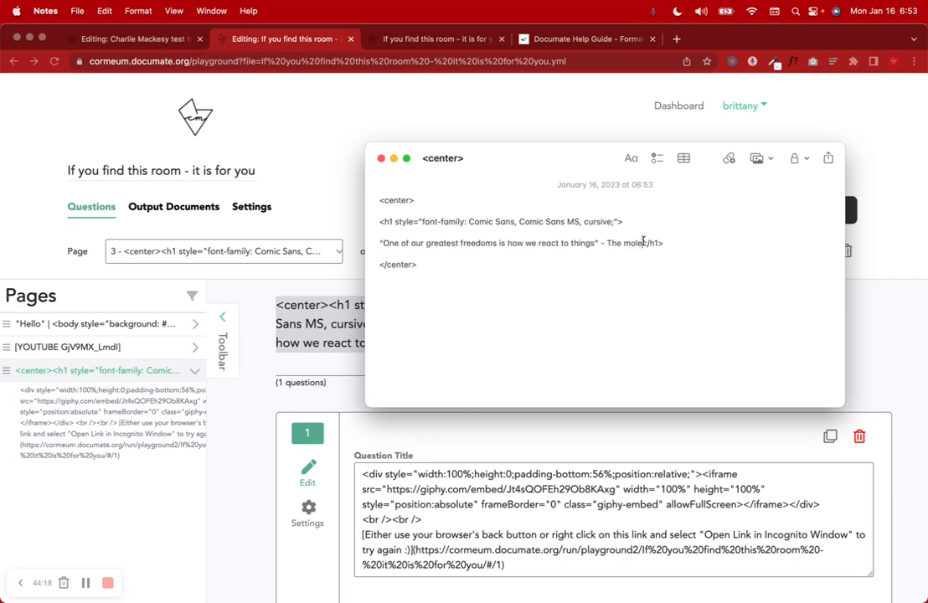
left_click(642, 243)
key("Return")
key("Return")
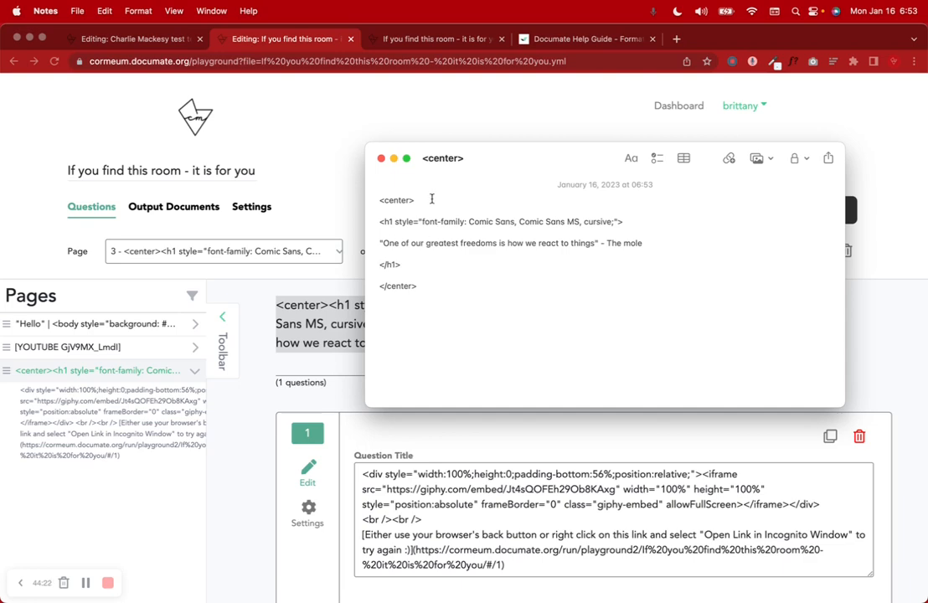
Step: Highlight the center tags, the h1 block and its Comic Sans font-family style in turn to examine the heading code
left_click_drag(431, 199, 380, 200)
left_click_drag(428, 291, 376, 287)
left_click_drag(381, 219, 415, 264)
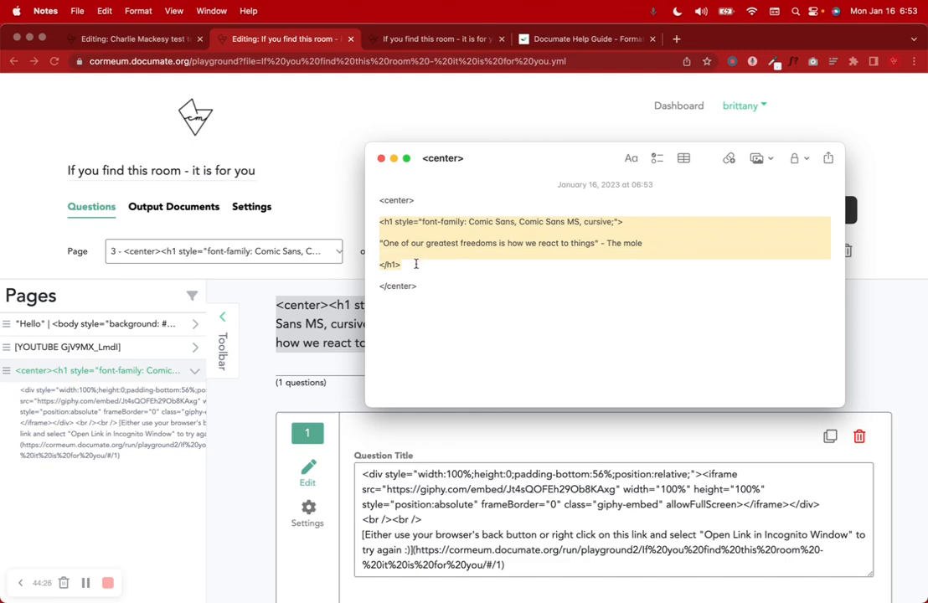
left_click_drag(395, 223, 623, 219)
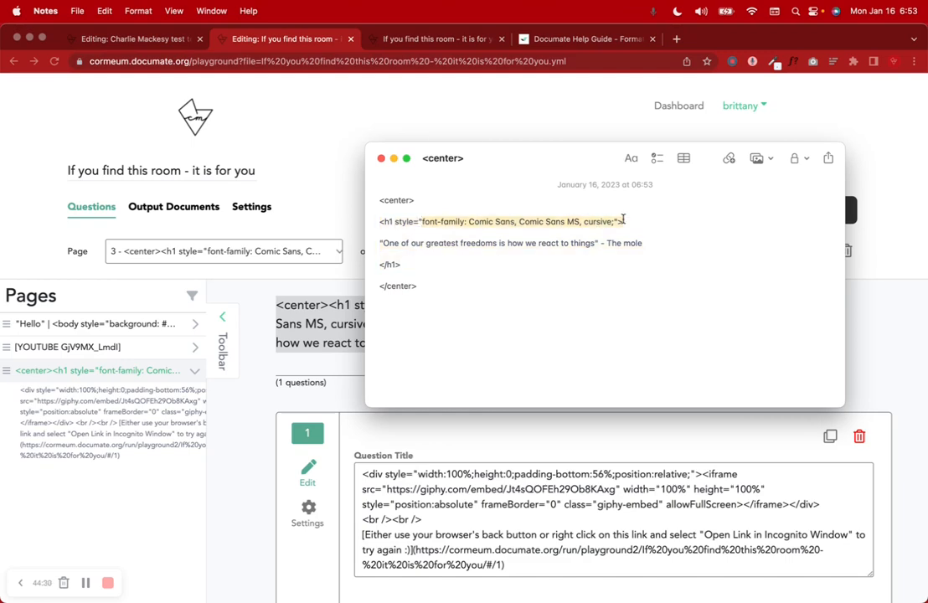
left_click(408, 245)
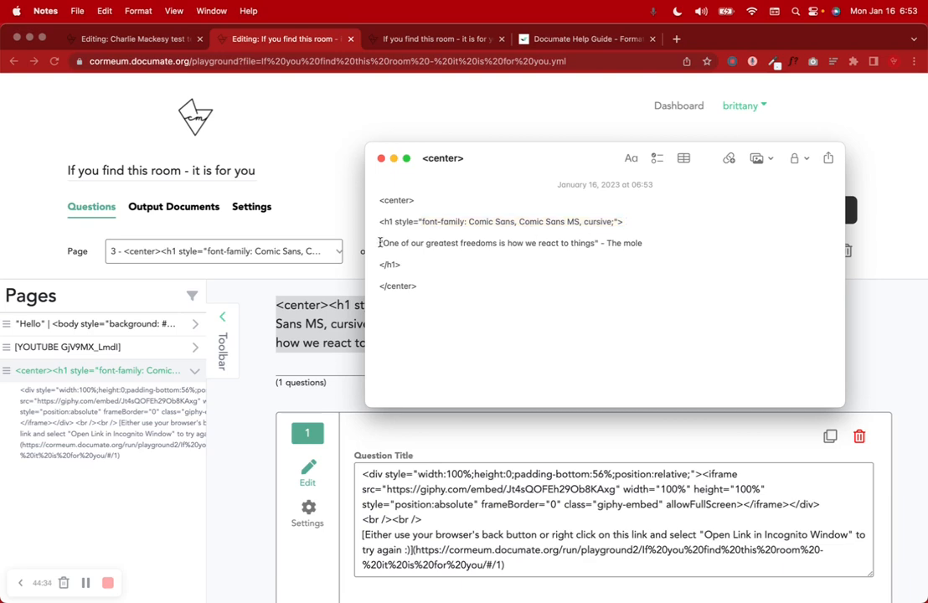
Step: Highlight the mole's quote, the h1 tags, the font-family style and the closing center tag in the note to examine each part
left_click_drag(380, 243, 693, 243)
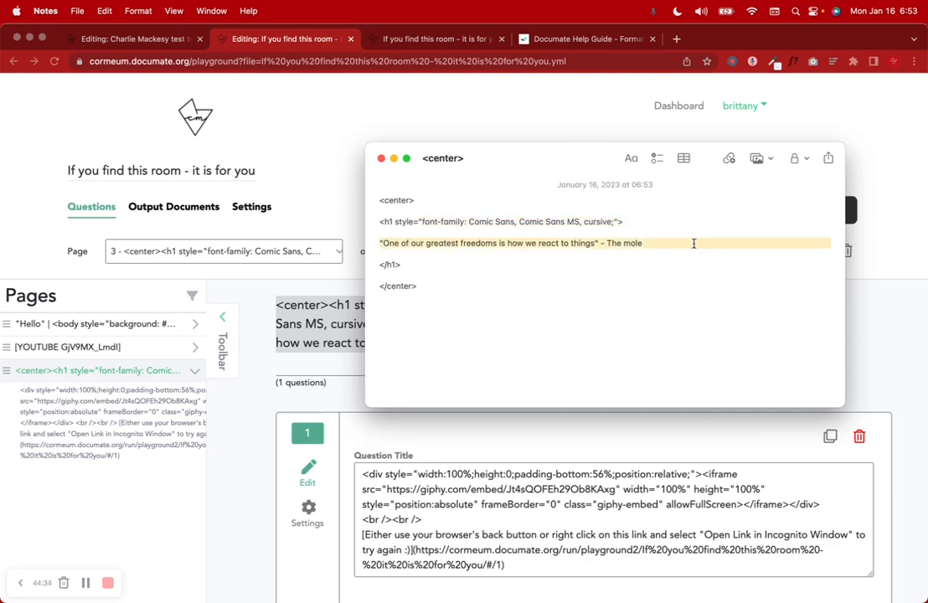
left_click(393, 243)
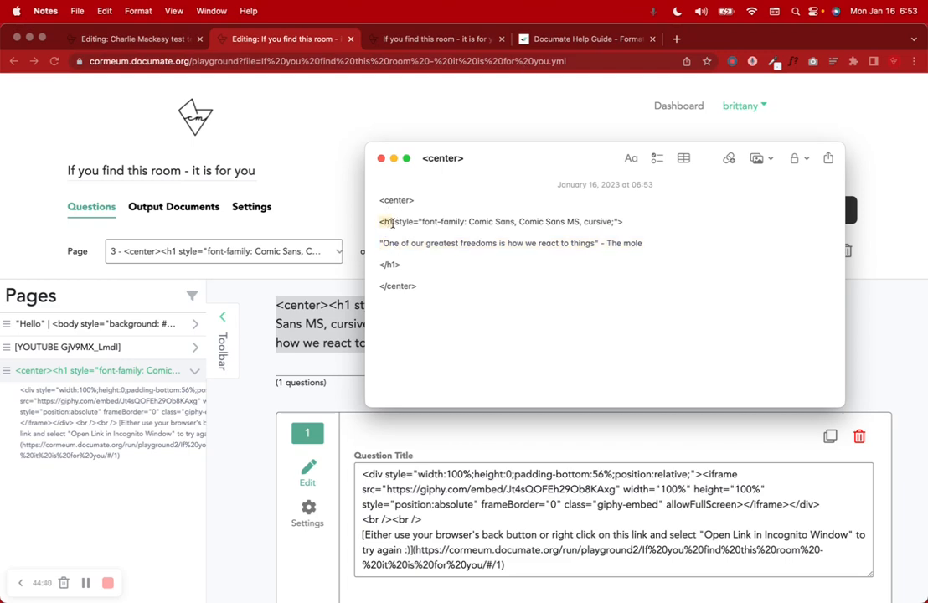
left_click_drag(402, 262, 380, 262)
left_click_drag(395, 222, 614, 222)
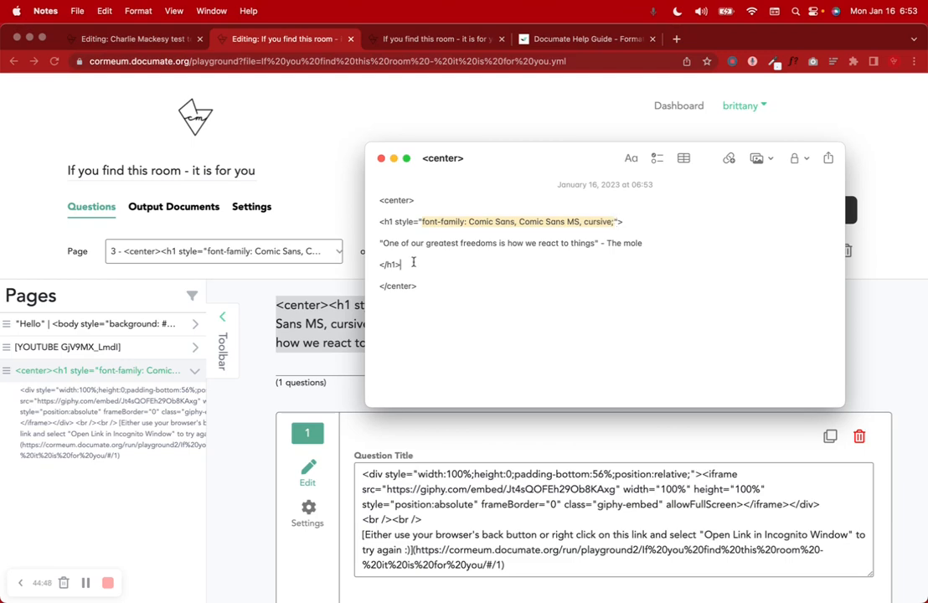
left_click_drag(404, 264, 369, 286)
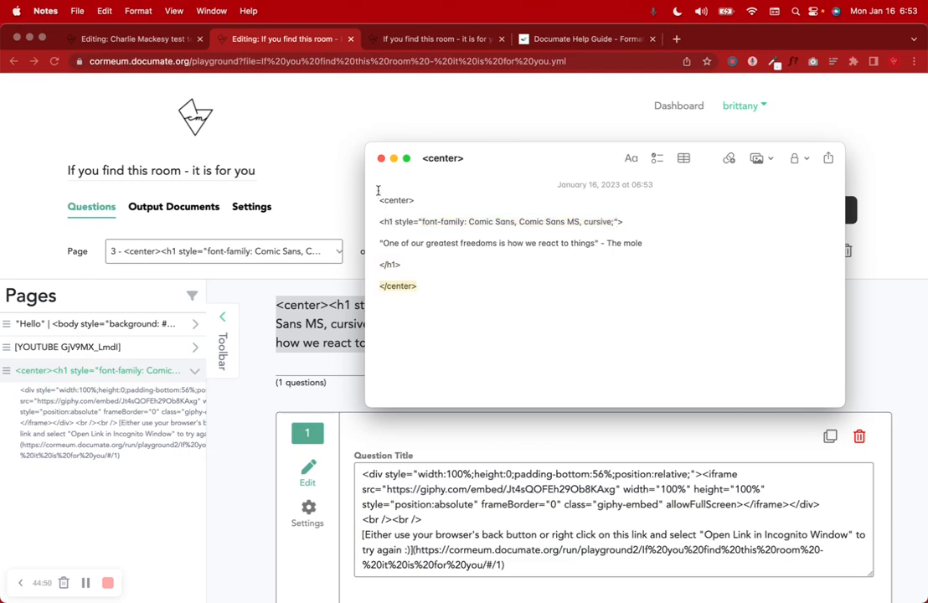
Step: Switch back to Chrome and view the mole's quote heading in the quiz's kickout page preview
left_click(282, 352)
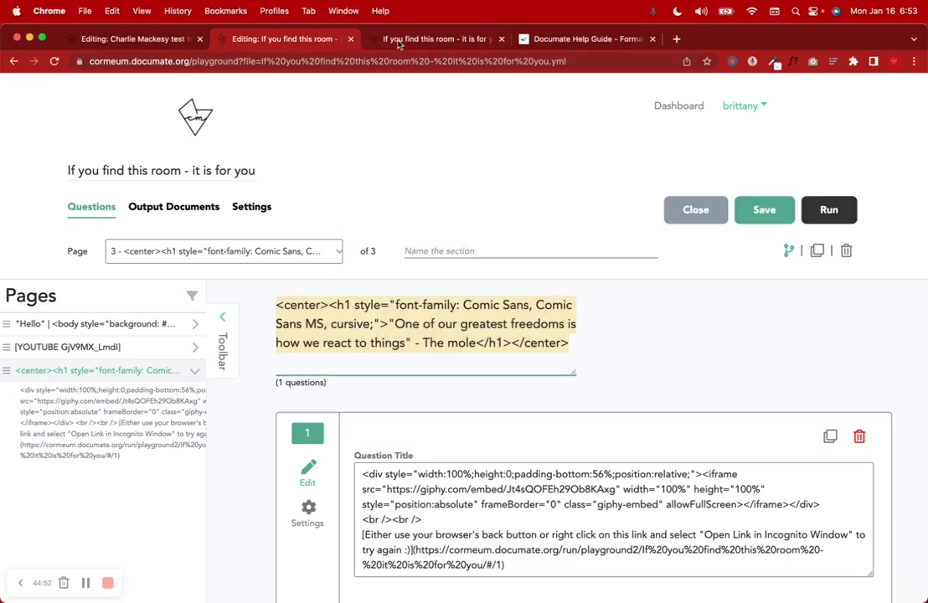
left_click(448, 38)
left_click(400, 108)
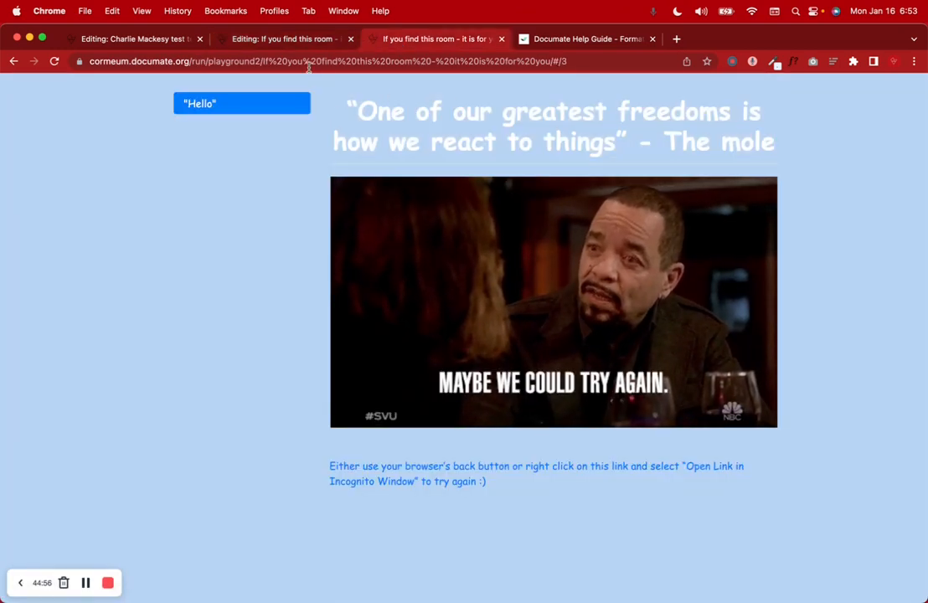
Step: Set both the opening and closing heading tags around the mole's quote on the third page to h2 and save the workflow
left_click(282, 39)
left_click(339, 305)
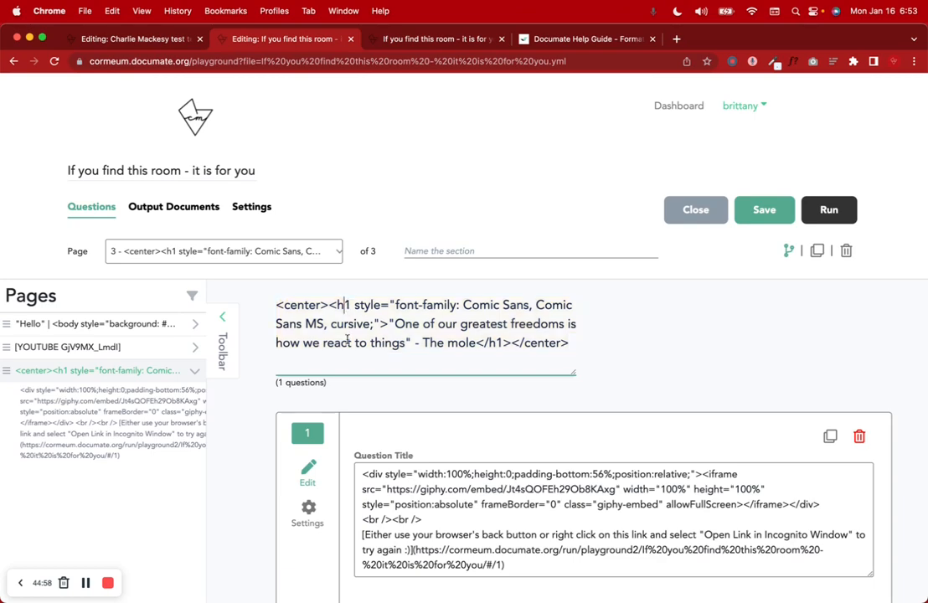
key("Right")
key("BackSpace")
type("2")
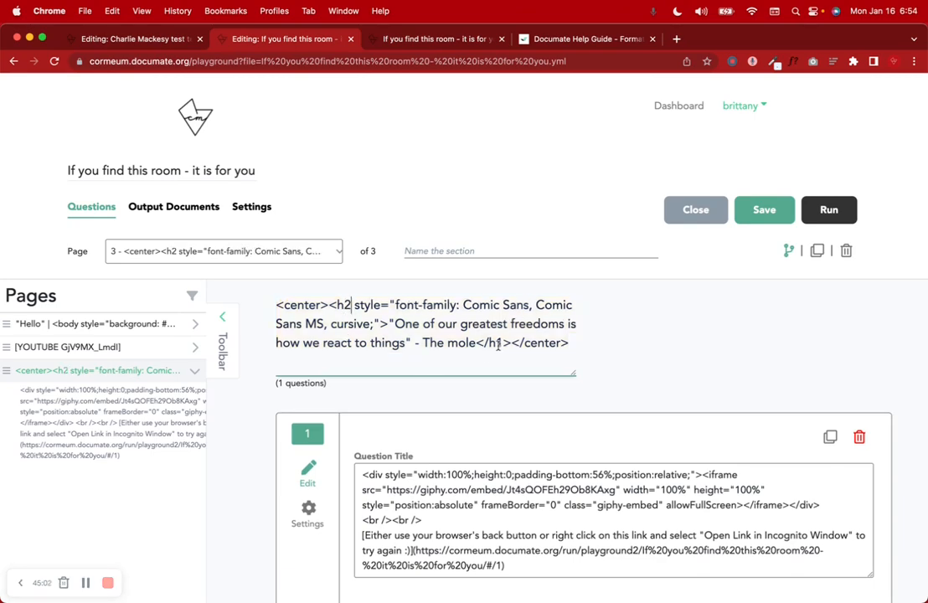
left_click(503, 343)
key("BackSpace")
type("2")
left_click(761, 218)
Step: Highlight the mole's quote heading in the kickout page preview to examine its size
left_click(86, 583)
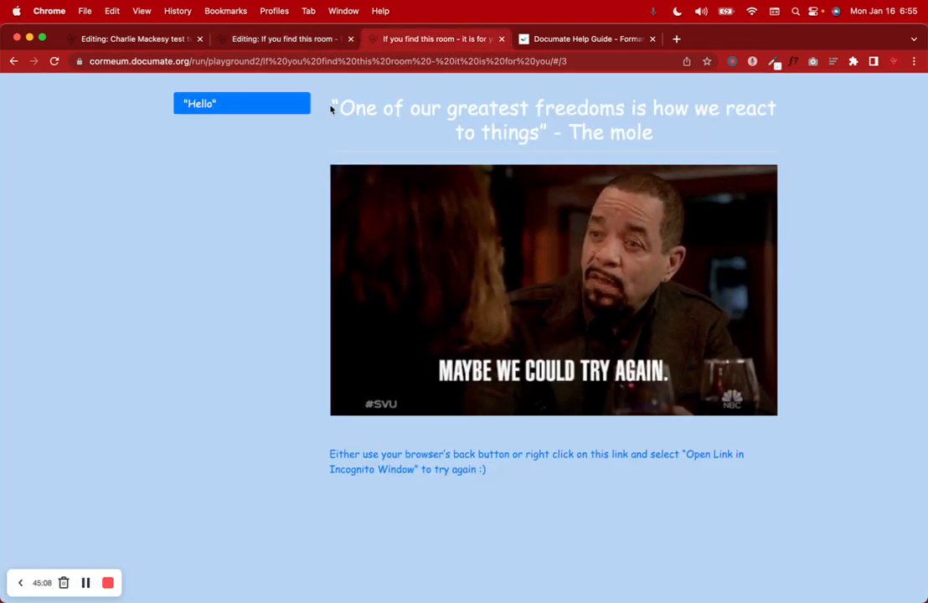
left_click_drag(331, 108, 746, 134)
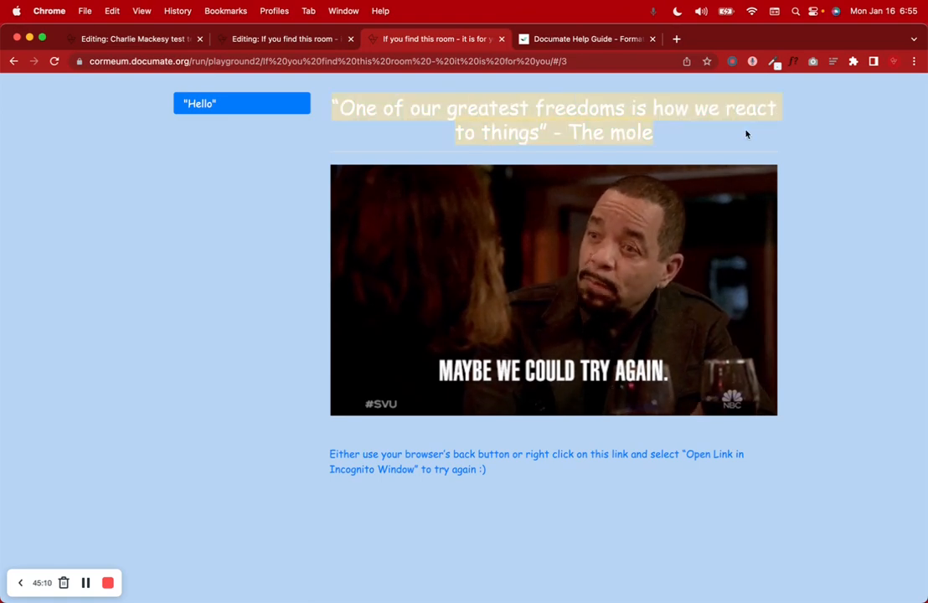
left_click(841, 154)
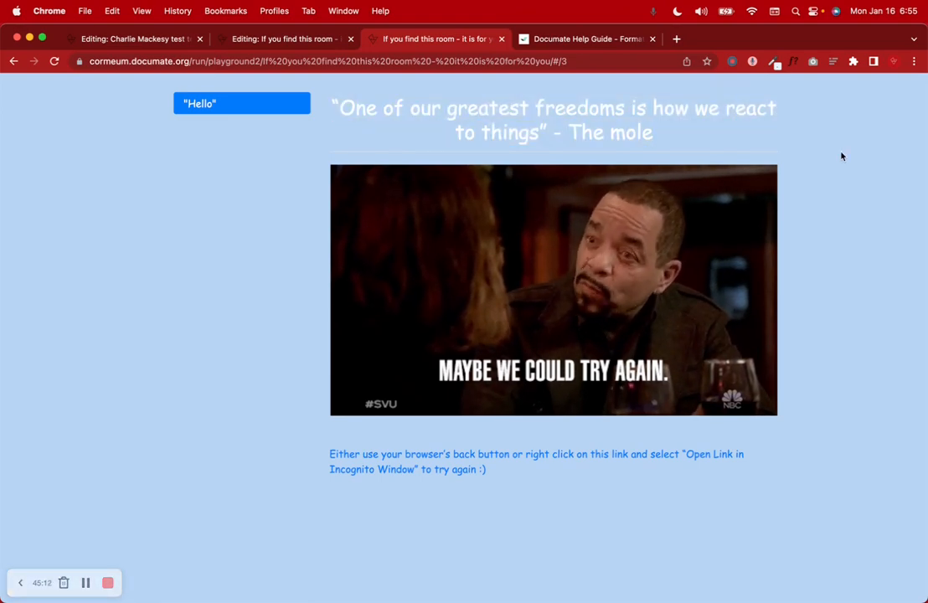
Step: Return to the preview's question page and answer the question about the bravest thing the horse has said with "Help"
left_click(14, 62)
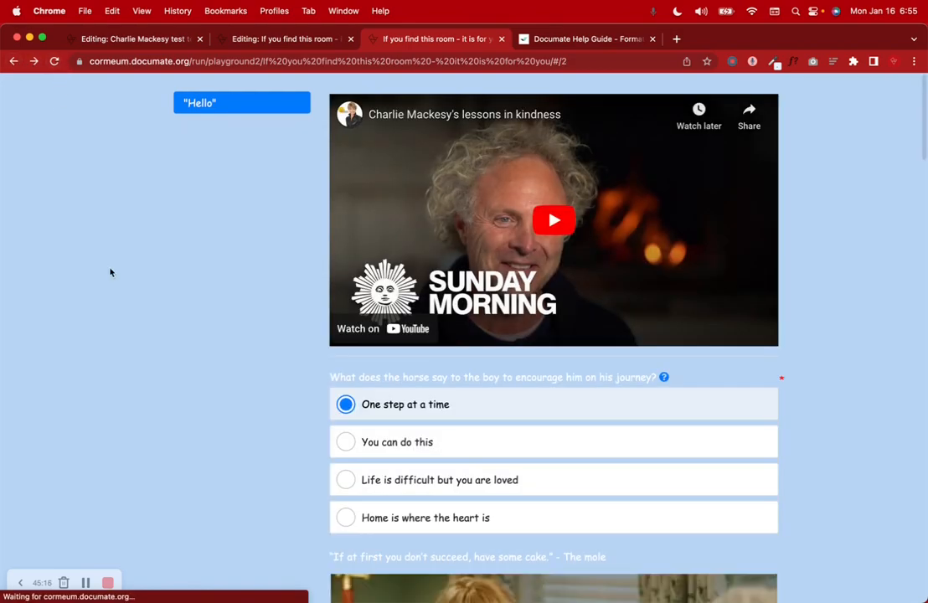
scroll(110, 272, "down", 10)
scroll(110, 272, "down", 15)
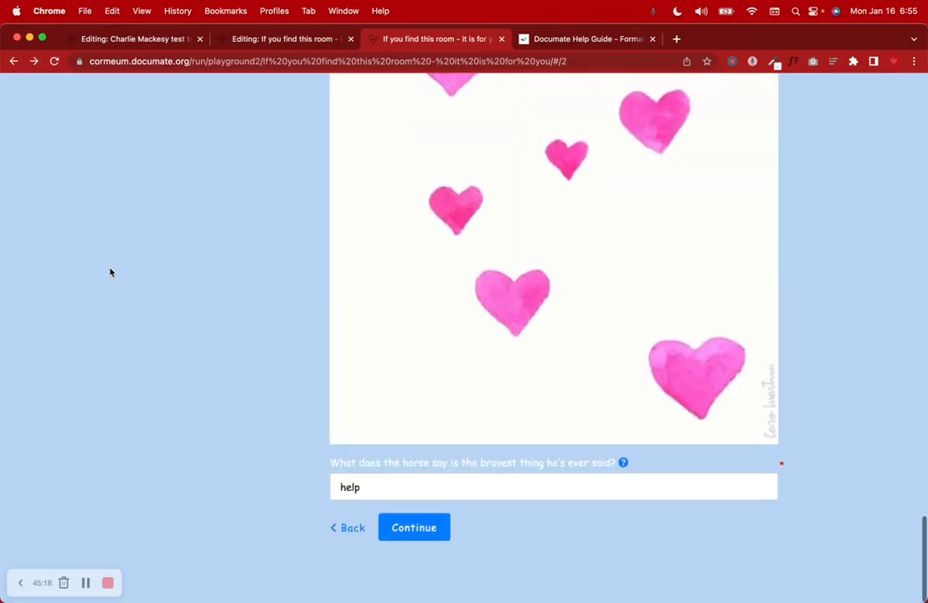
left_click(344, 501)
key("BackSpace")
type("H")
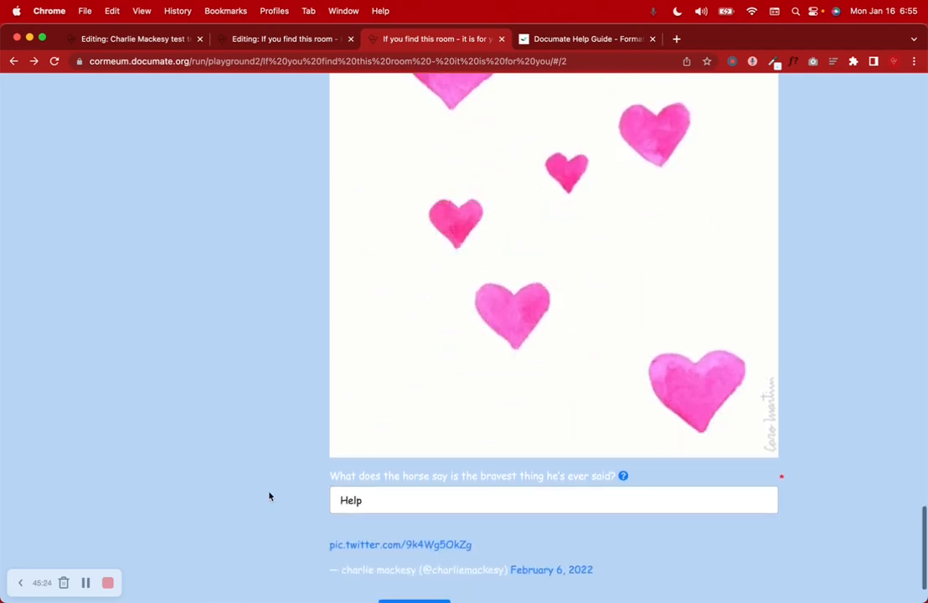
Step: Open the tweet embedded below the "Help" answer on Twitter and copy its embed code
scroll(269, 496, "down", 10)
scroll(269, 496, "up", 2)
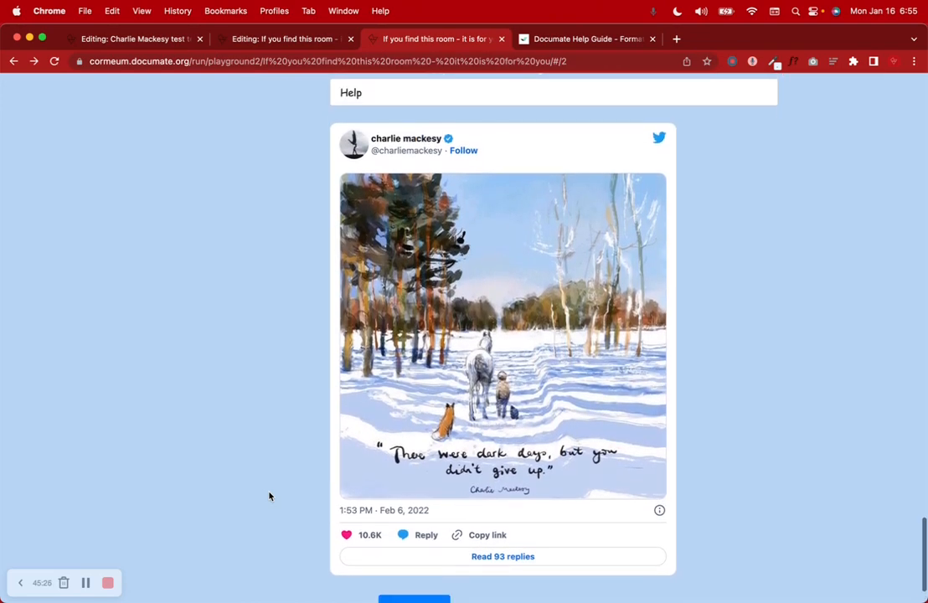
scroll(268, 496, "down", 1)
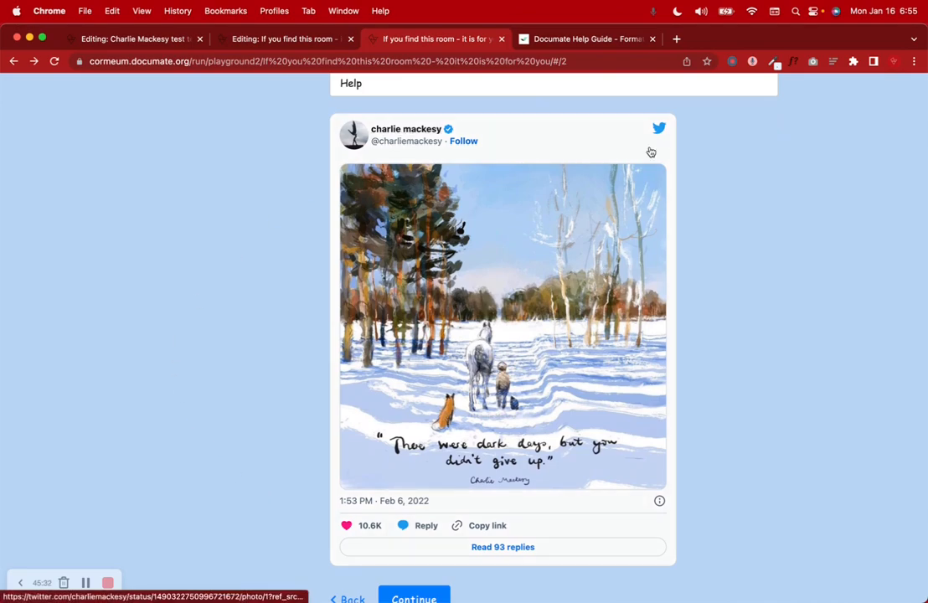
left_click(528, 153)
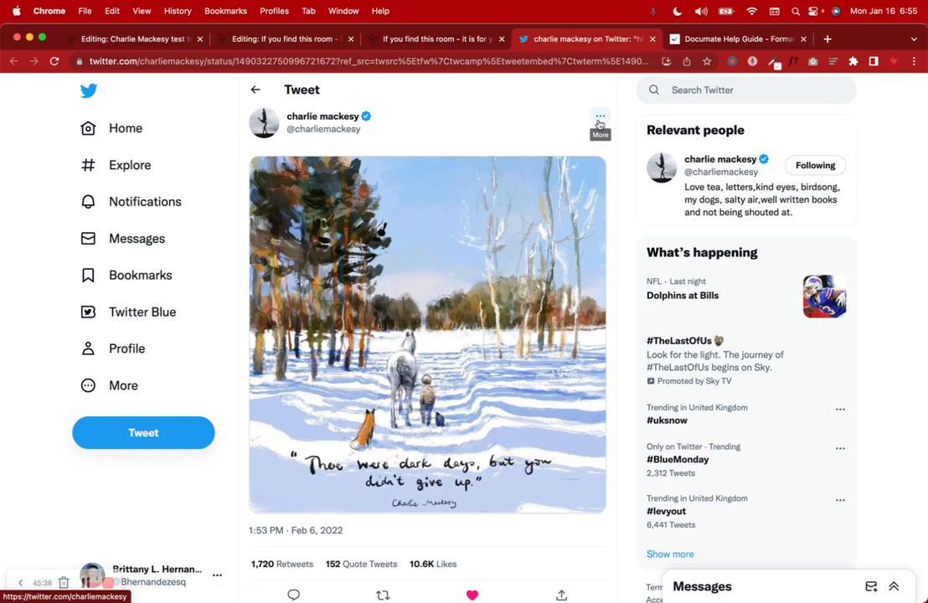
left_click(599, 119)
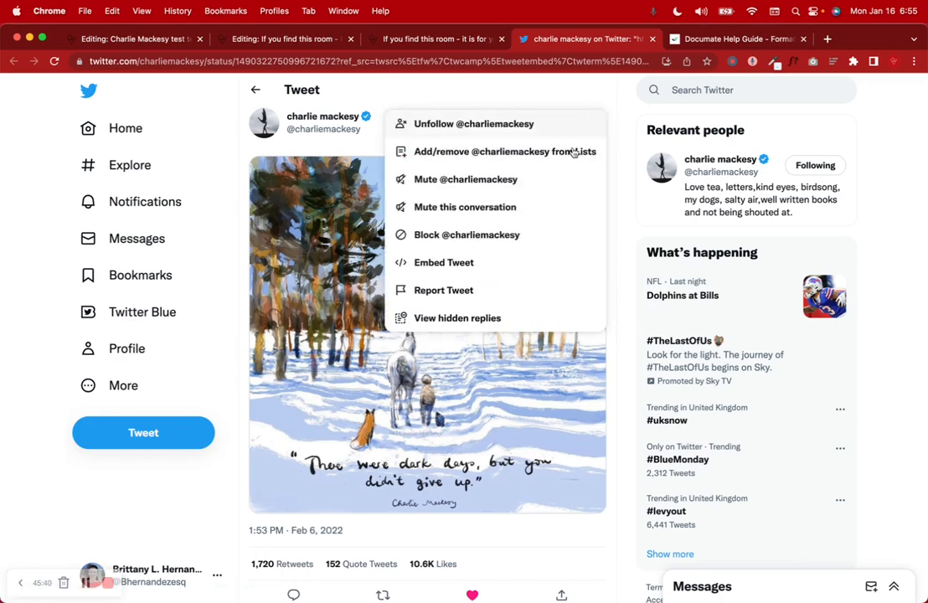
left_click(444, 262)
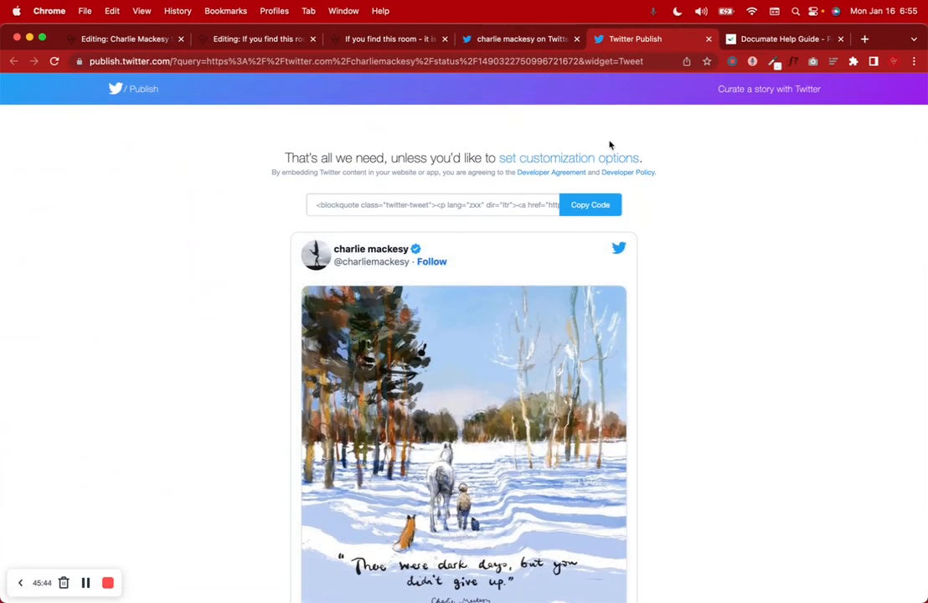
left_click(591, 207)
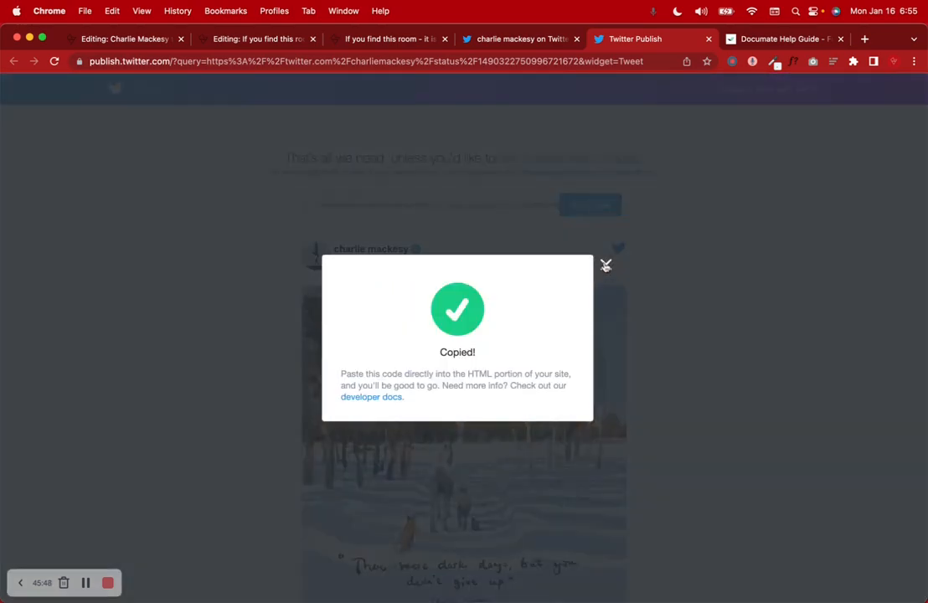
left_click(605, 263)
scroll(684, 294, "down", 5)
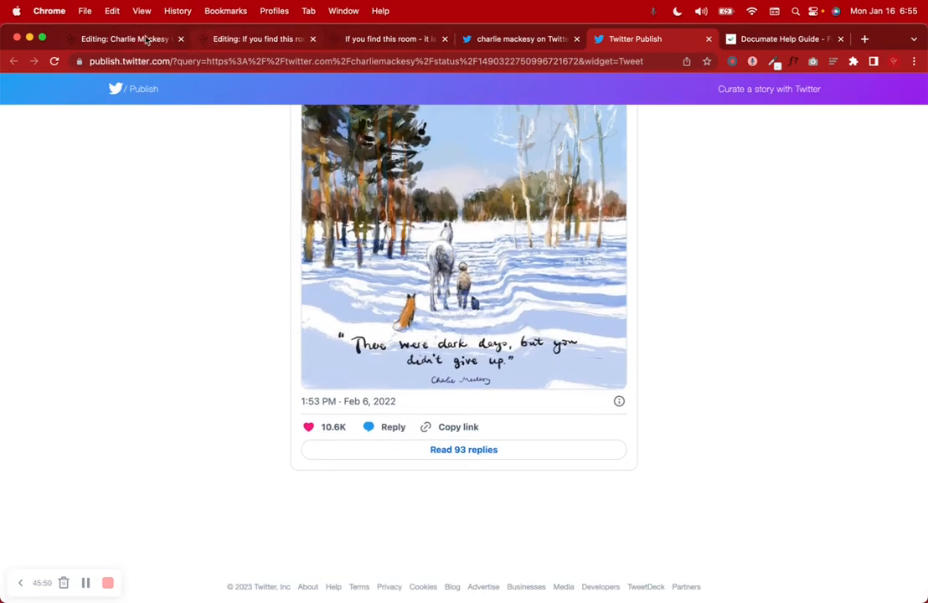
Step: In the Charlie Mackesy test test workflow, add an Instruction question containing the copied tweet embed code to the YouTube page and save
left_click(148, 38)
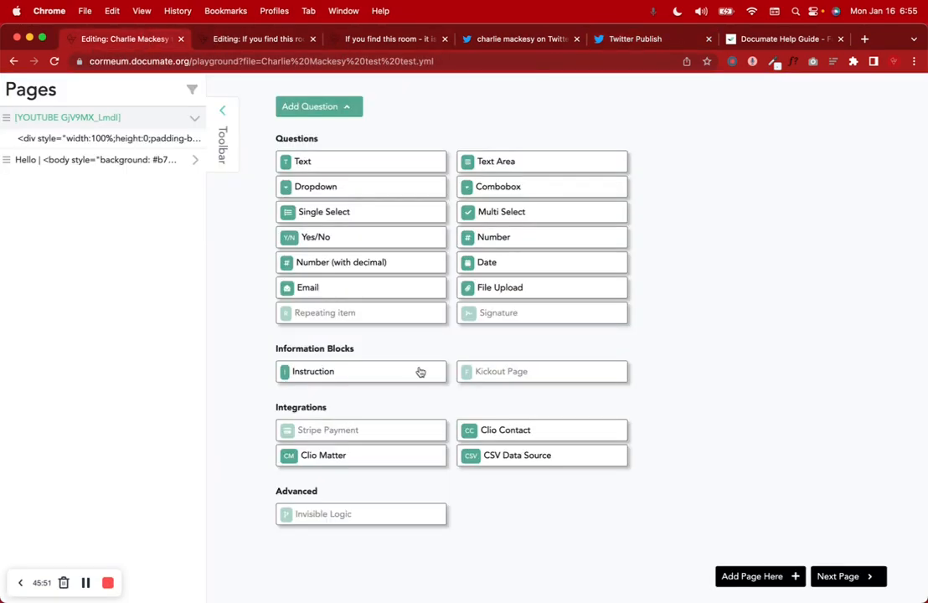
left_click(332, 375)
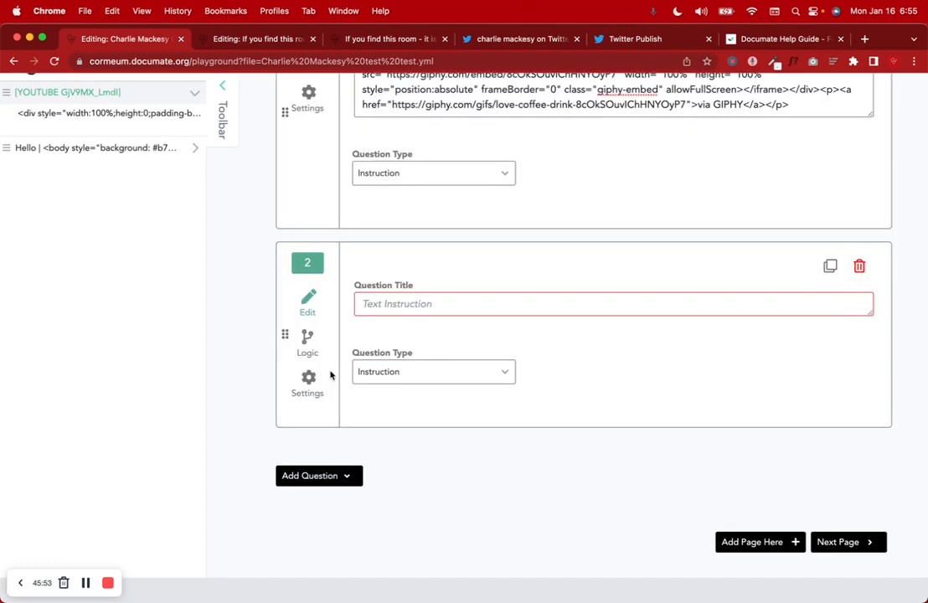
left_click(386, 302)
key("super+v")
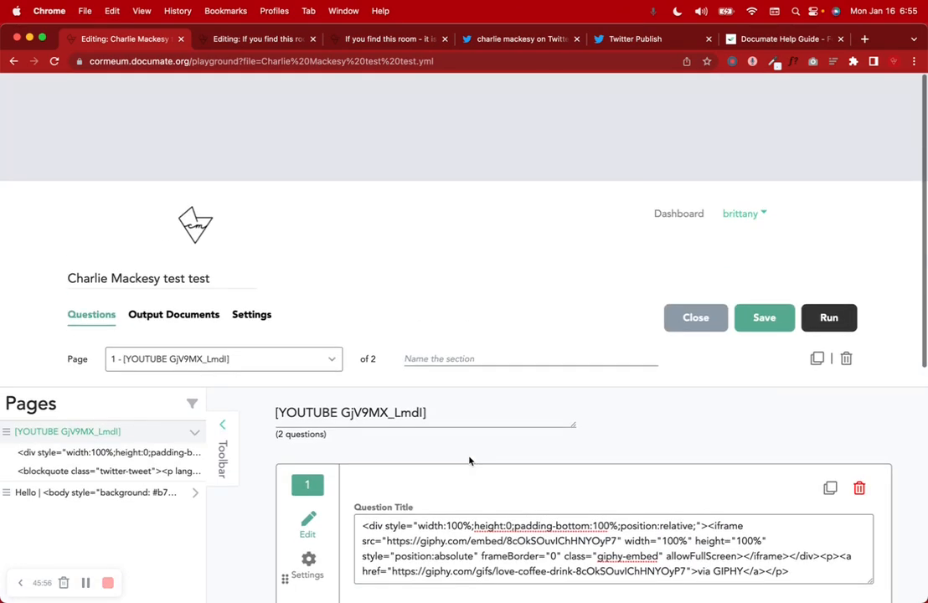
left_click_drag(432, 306, 250, 311)
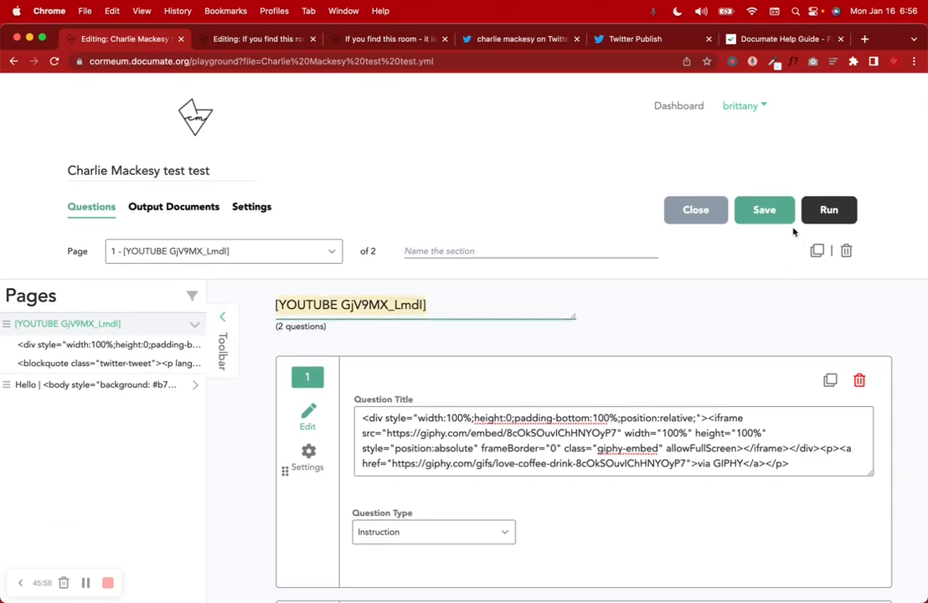
left_click(742, 213)
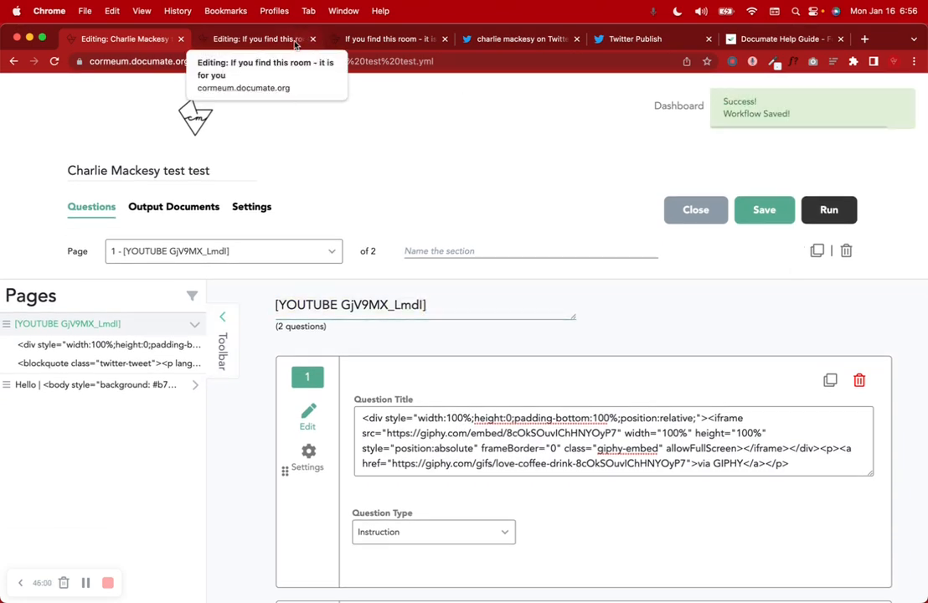
Step: Open the YouTube page in the "If you find this room" workflow and examine the tweet embed code in question 30
left_click(295, 44)
left_click(337, 35)
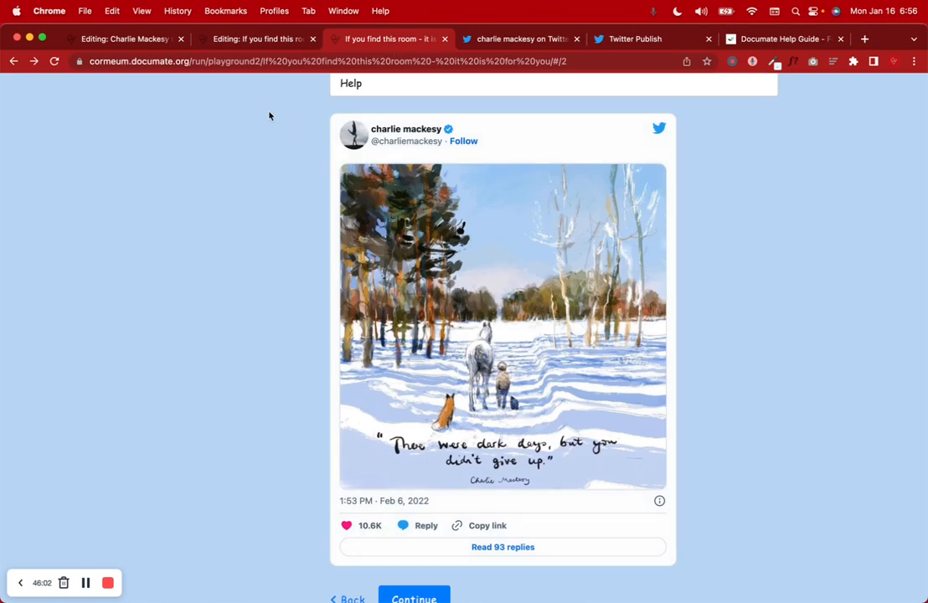
left_click(237, 39)
scroll(265, 389, "down", 5)
scroll(268, 392, "up", 2)
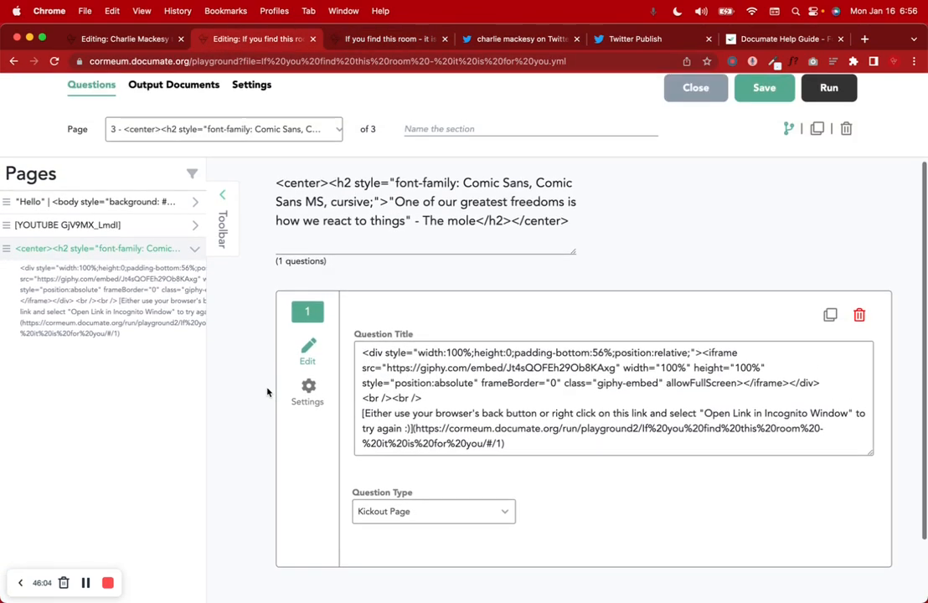
left_click(195, 224)
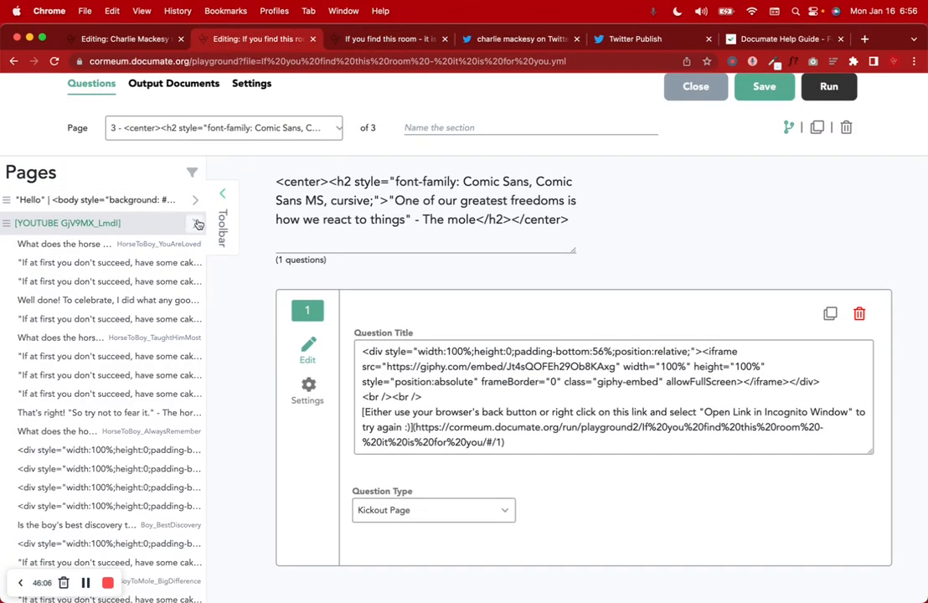
left_click(198, 224)
left_click(168, 227)
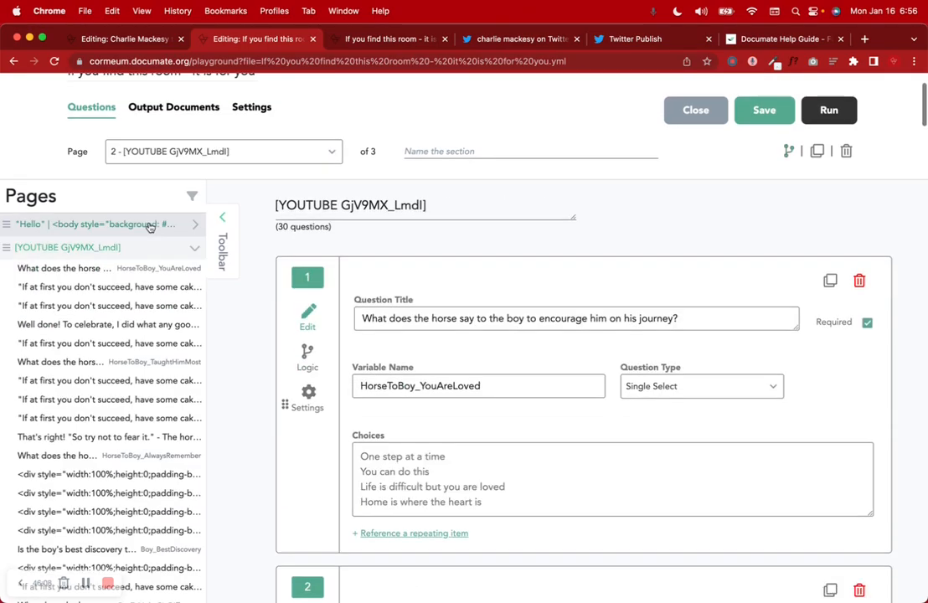
scroll(249, 379, "down", 15)
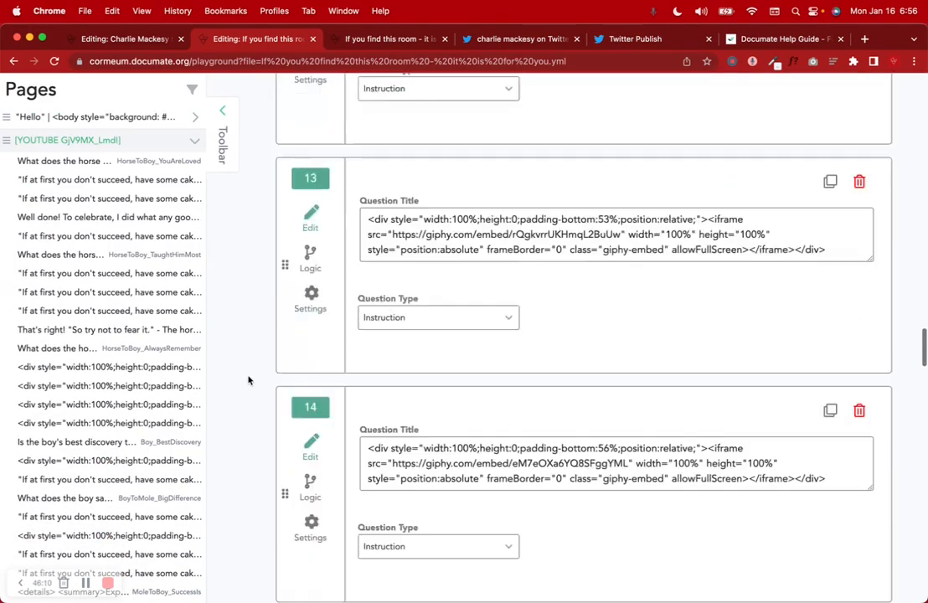
scroll(249, 380, "down", 15)
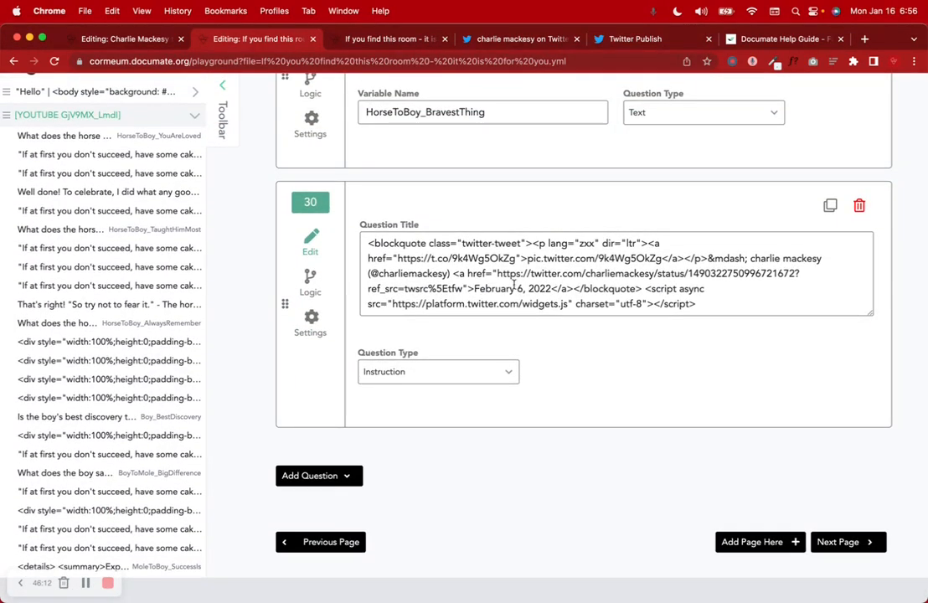
left_click_drag(489, 244, 541, 303)
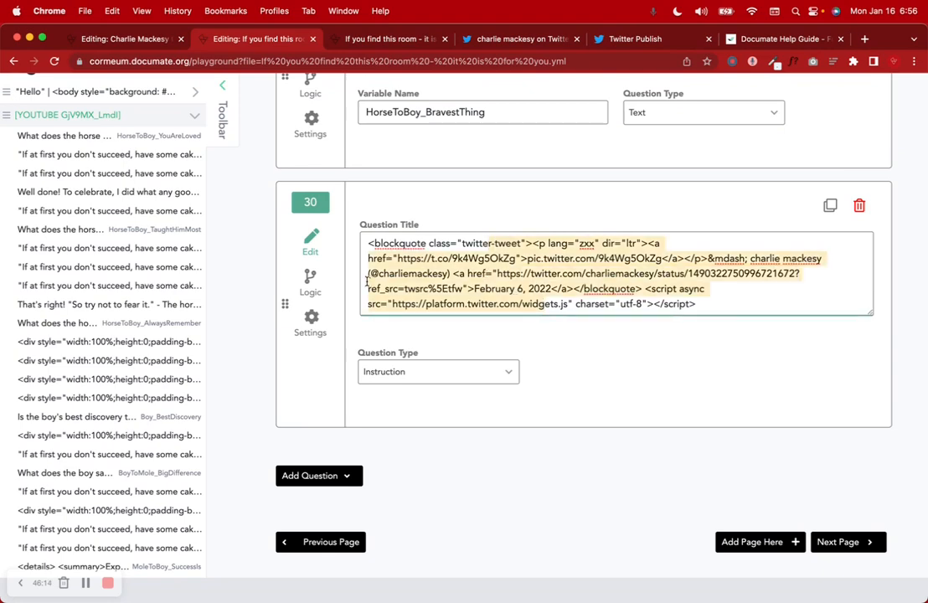
Step: Review question 30's show-if logic, return to its edit view and look at the related question 29
left_click(310, 283)
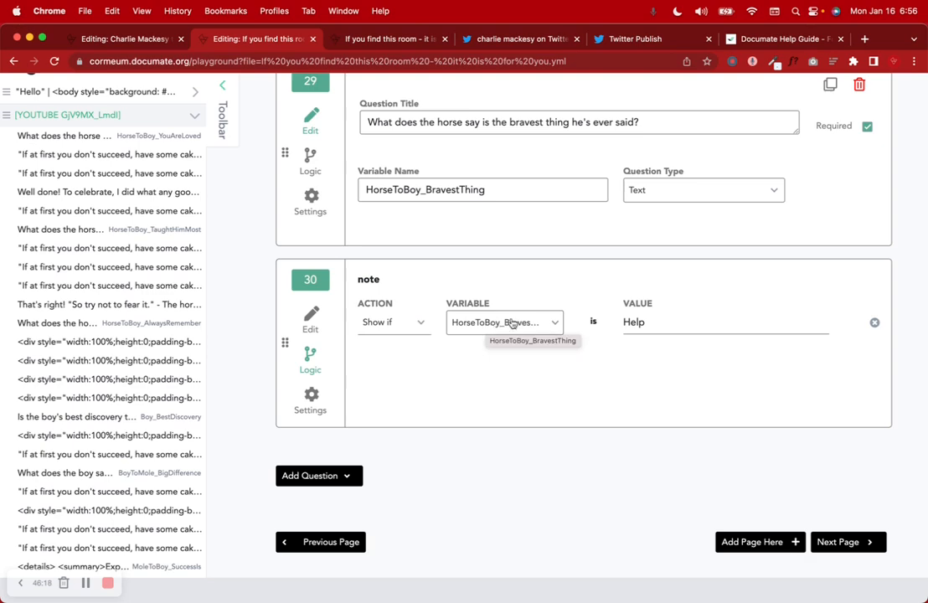
left_click(310, 319)
scroll(511, 304, "up", 5)
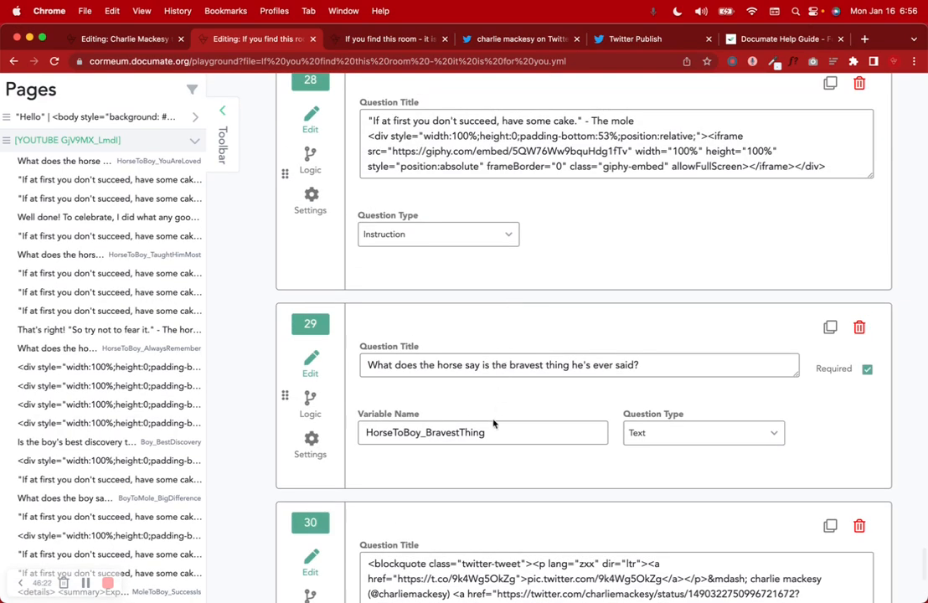
Step: Open the third page, review its Hide if logic for HorseToBoy_BravestThing being Help, and save the workflow
left_click(194, 141)
left_click(136, 165)
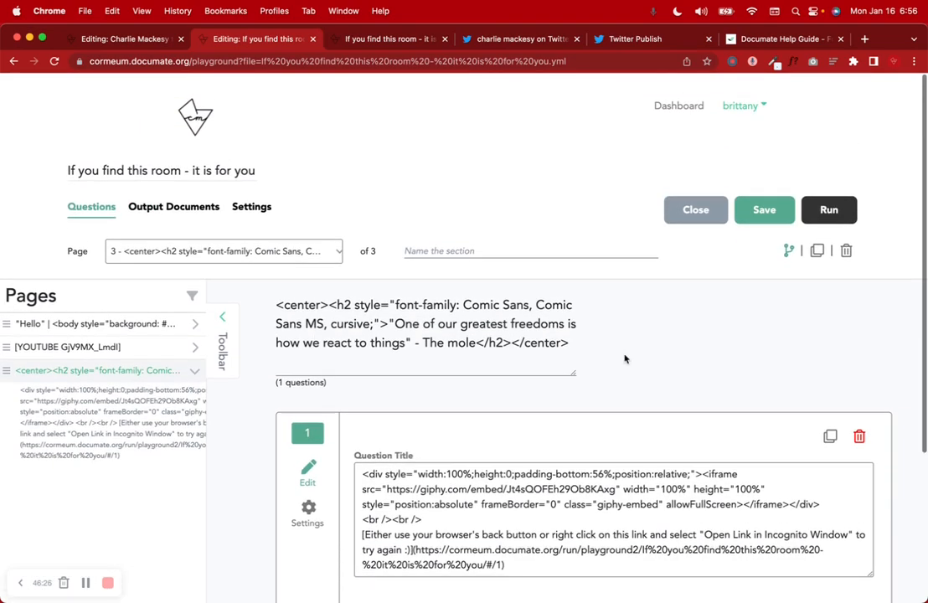
left_click(787, 252)
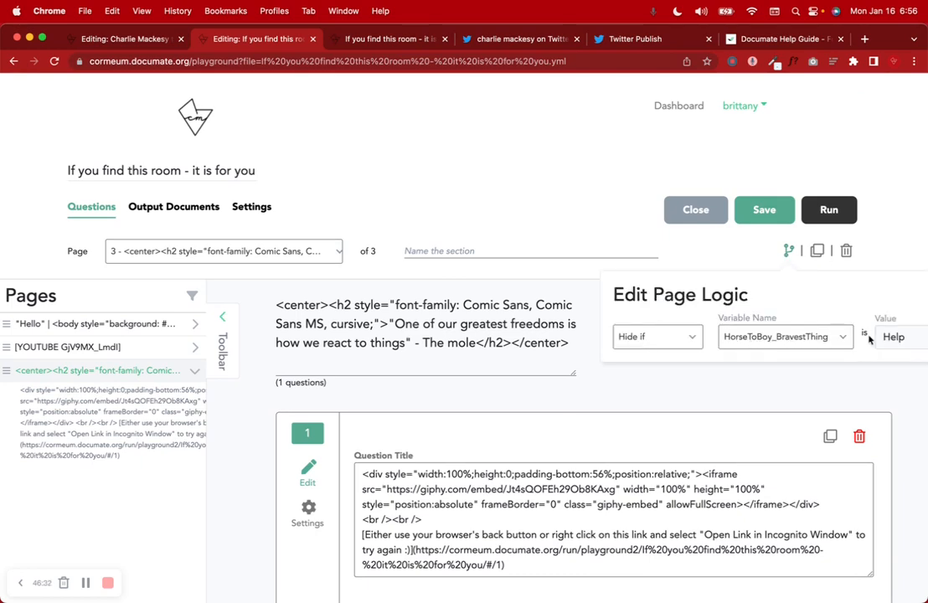
scroll(887, 336, "right", 2)
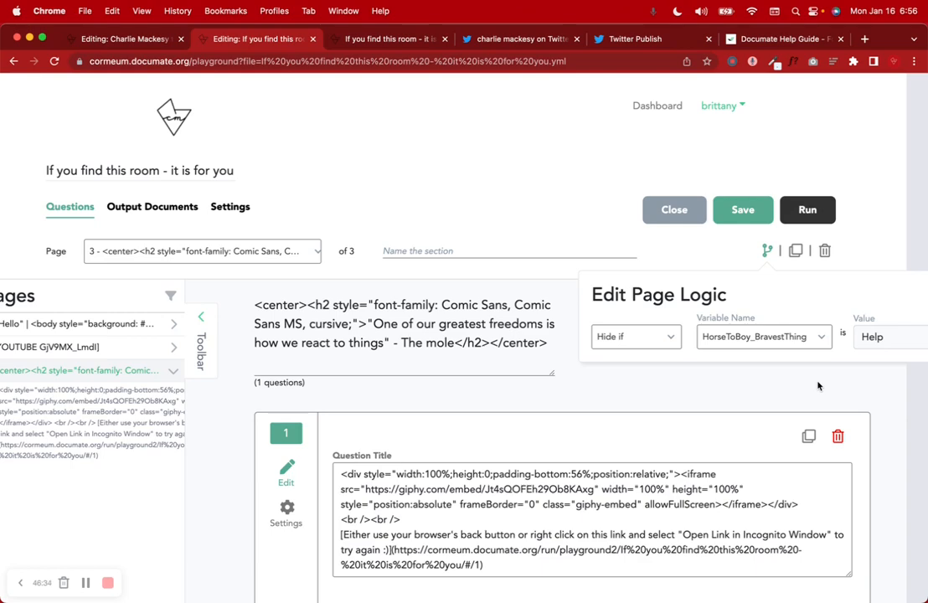
left_click(641, 337)
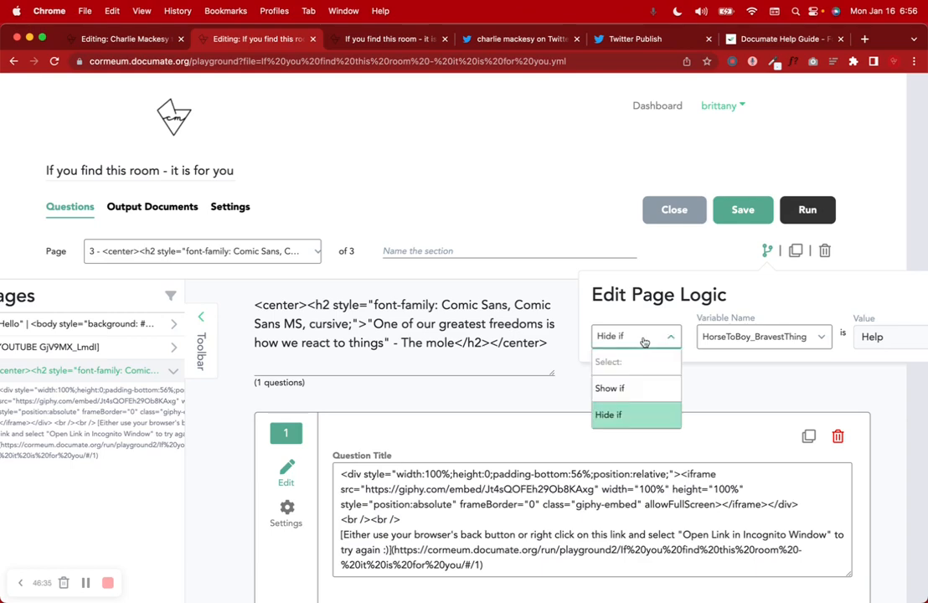
left_click(638, 428)
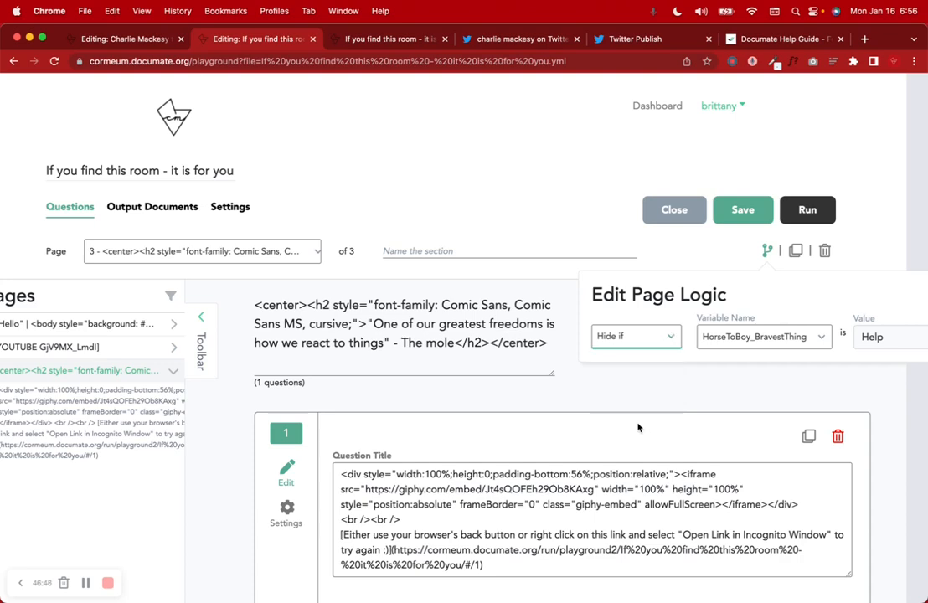
left_click(658, 406)
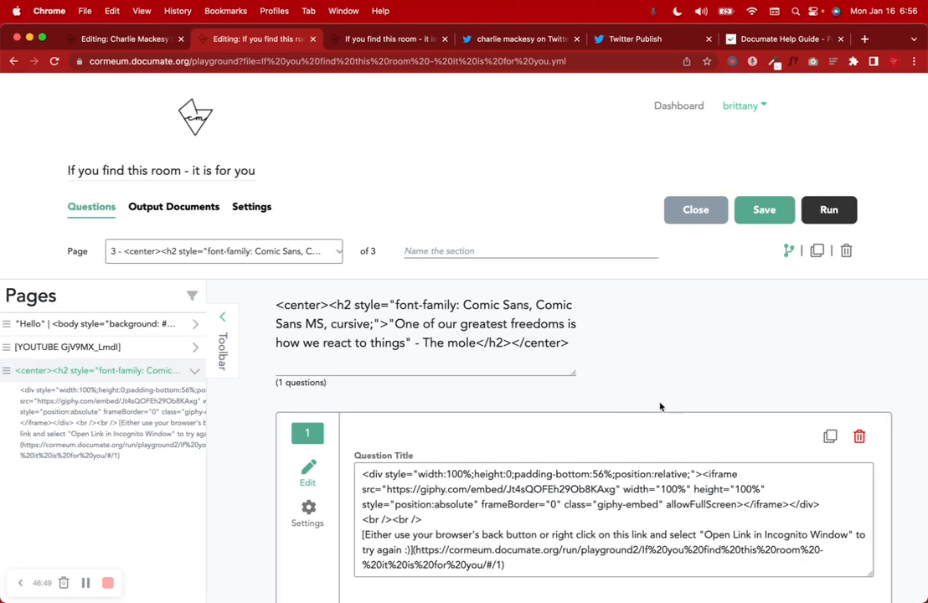
left_click(764, 209)
left_click(197, 372)
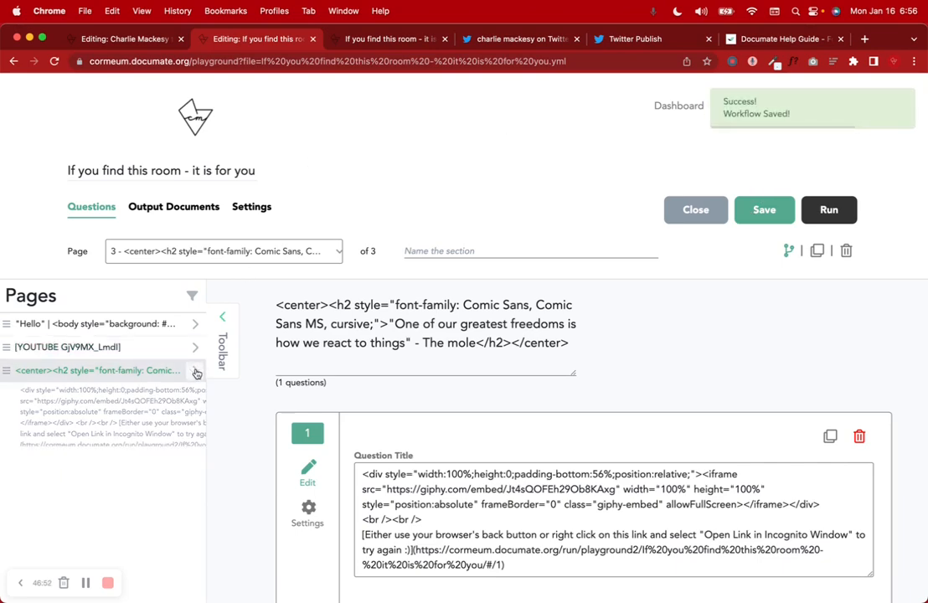
Step: In the running quiz, review the "Help" answer with its tweet and continue to the final page
left_click(389, 42)
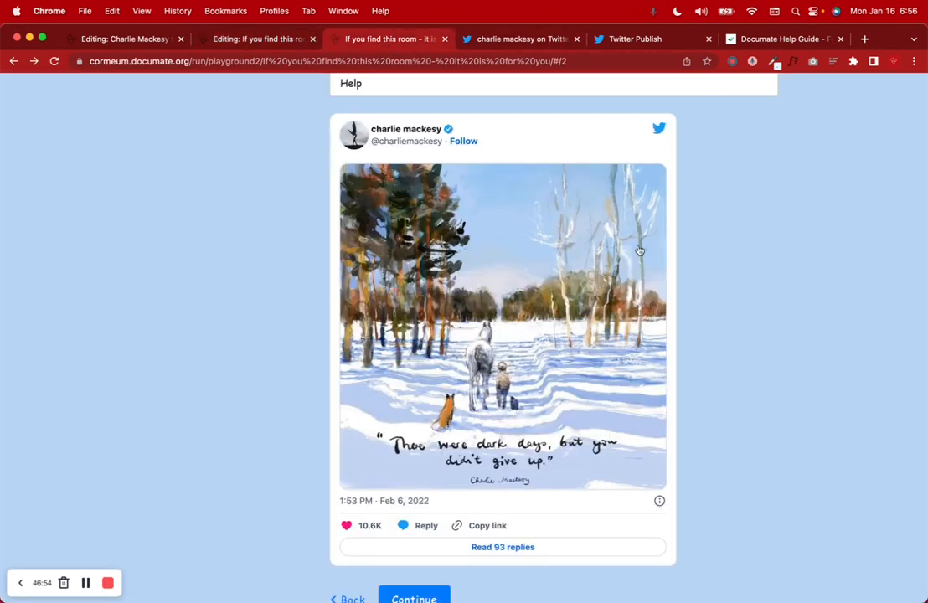
scroll(764, 205, "up", 10)
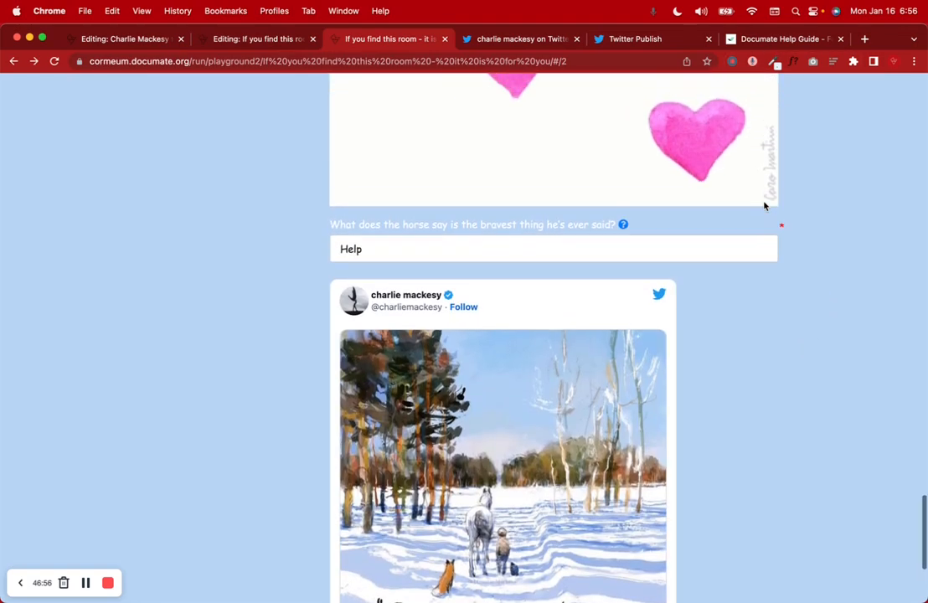
scroll(763, 205, "down", 10)
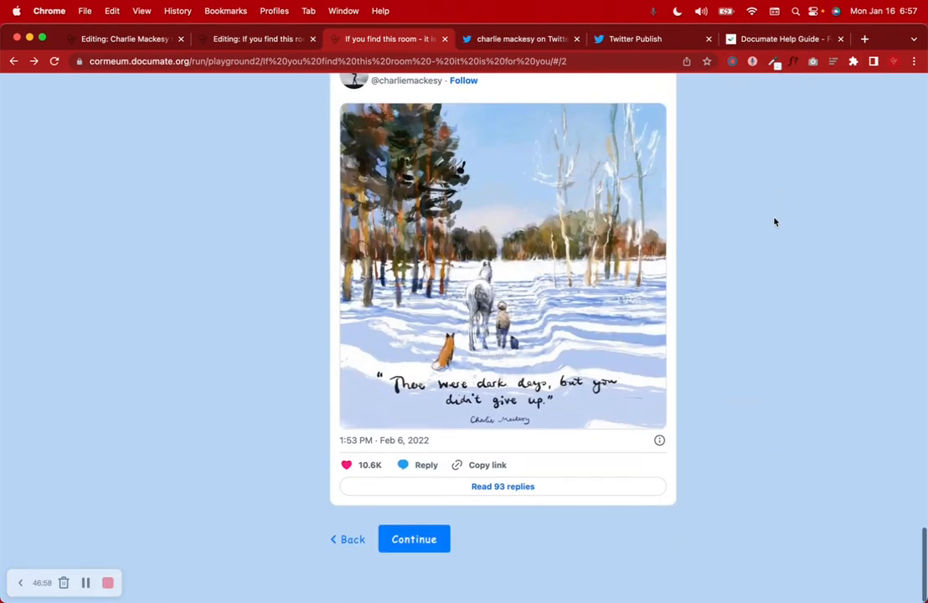
left_click(416, 542)
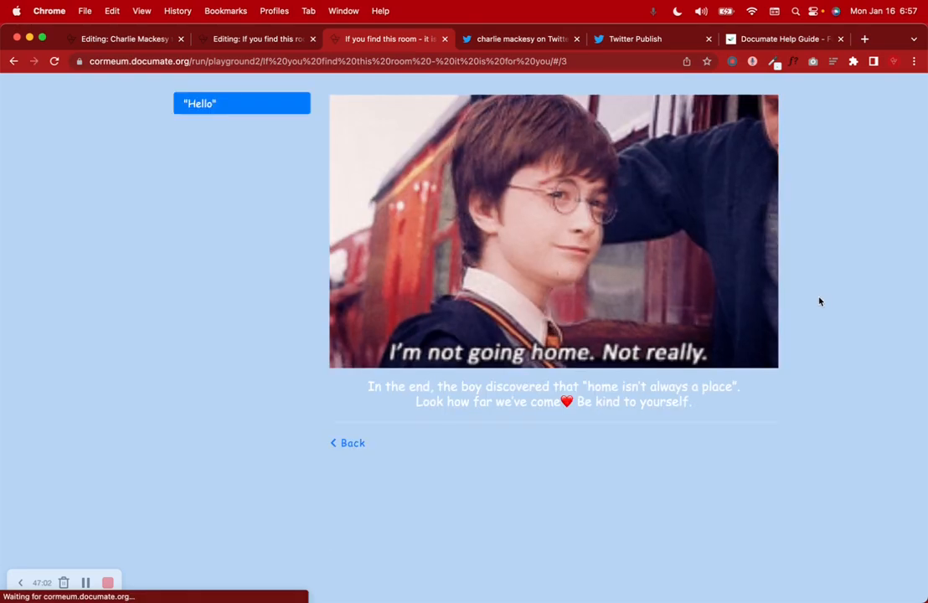
Step: Close the tweet and Twitter Publish pages, and highlight the closing message on the quiz's final page
left_click(576, 39)
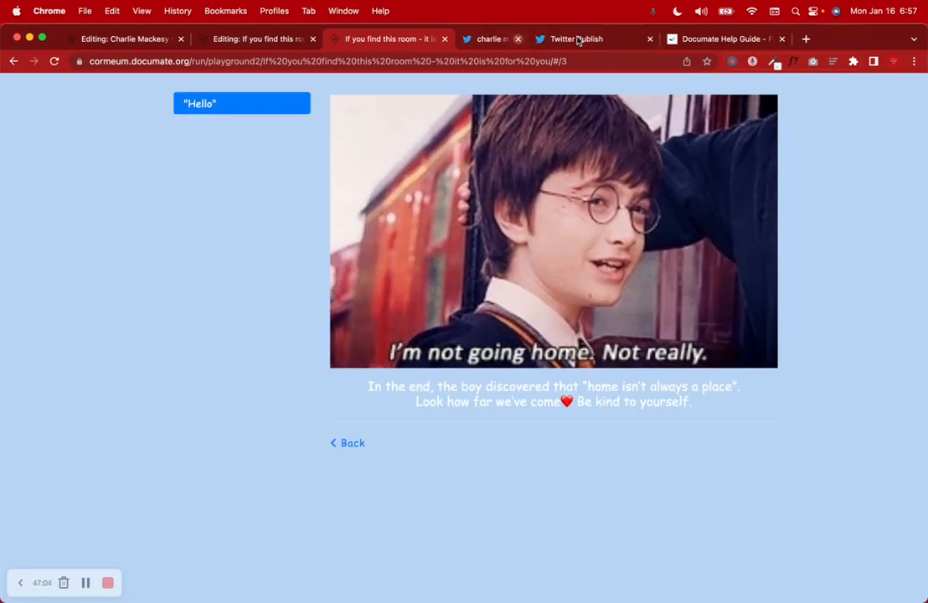
left_click(577, 39)
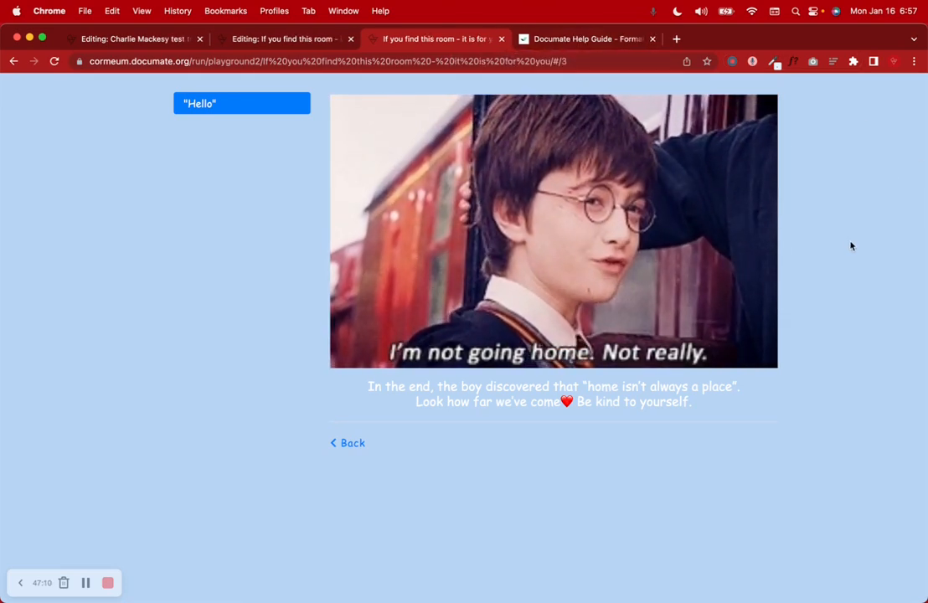
left_click_drag(368, 388, 762, 410)
left_click(725, 491)
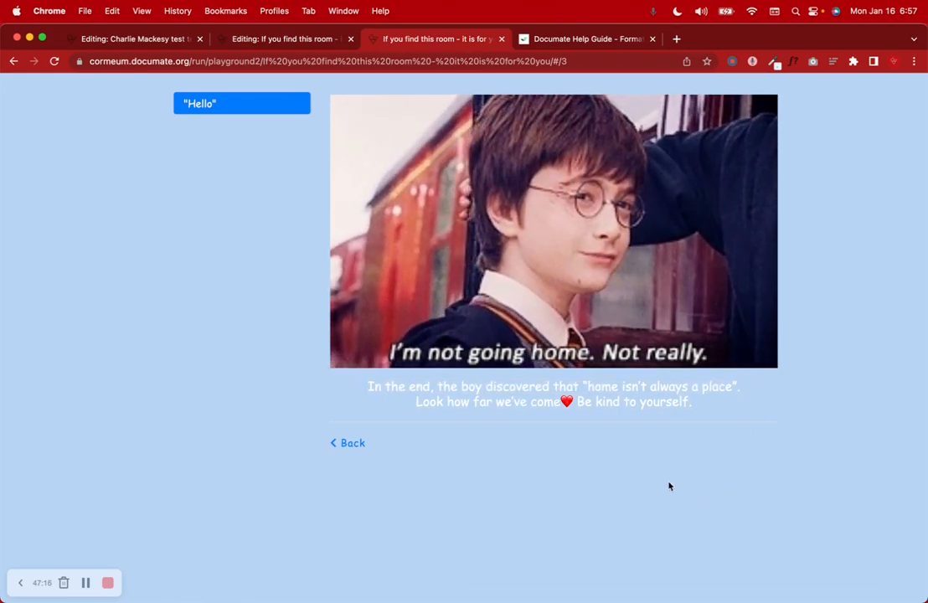
Step: Look at the Output Documents options of the "If you find this room" workflow and return to the quiz's final page
left_click(164, 40)
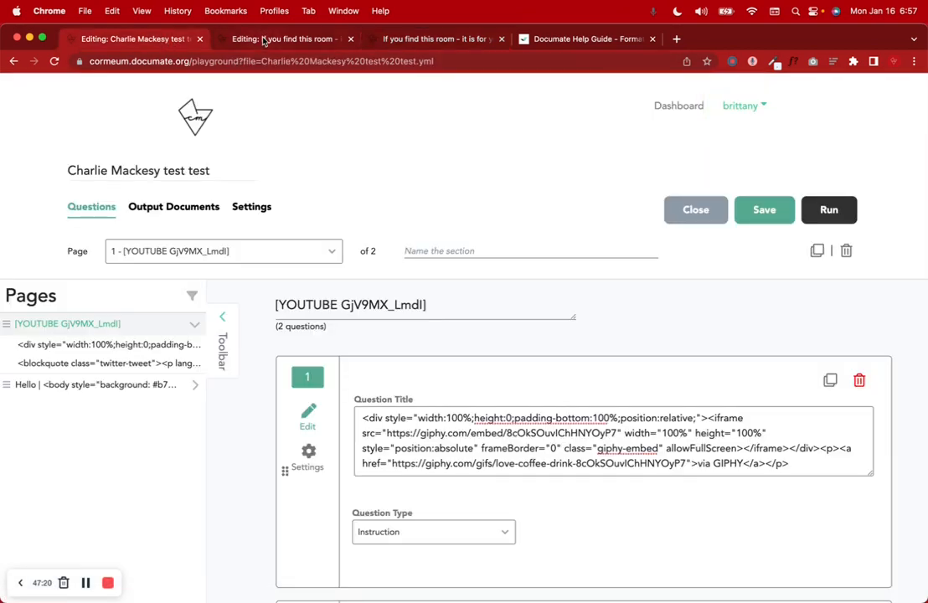
left_click(264, 40)
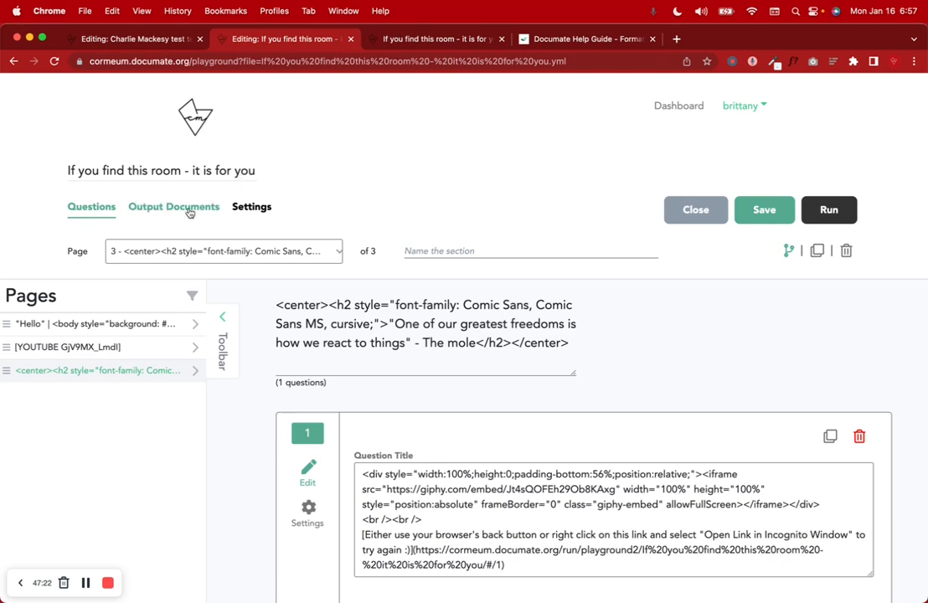
left_click(214, 208)
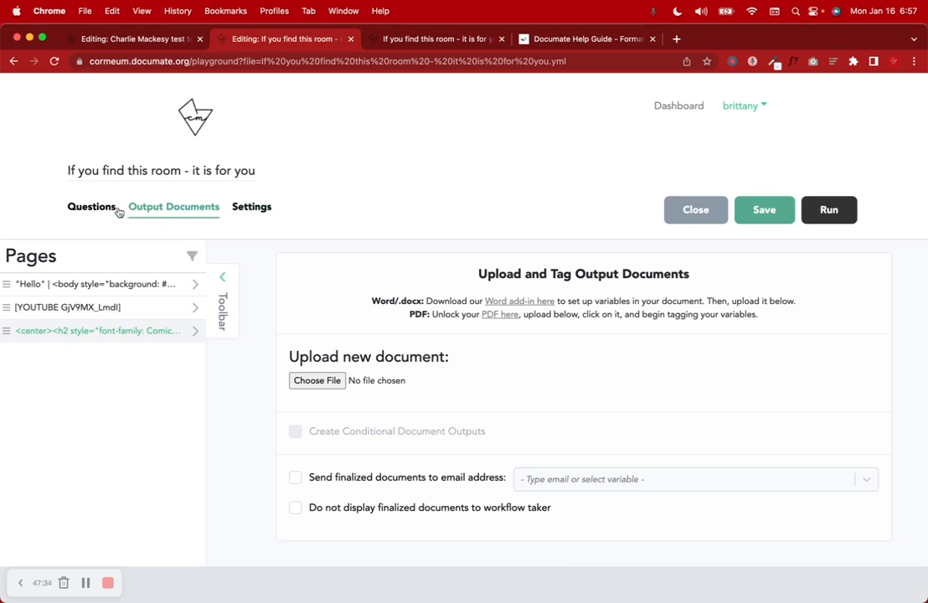
left_click(441, 40)
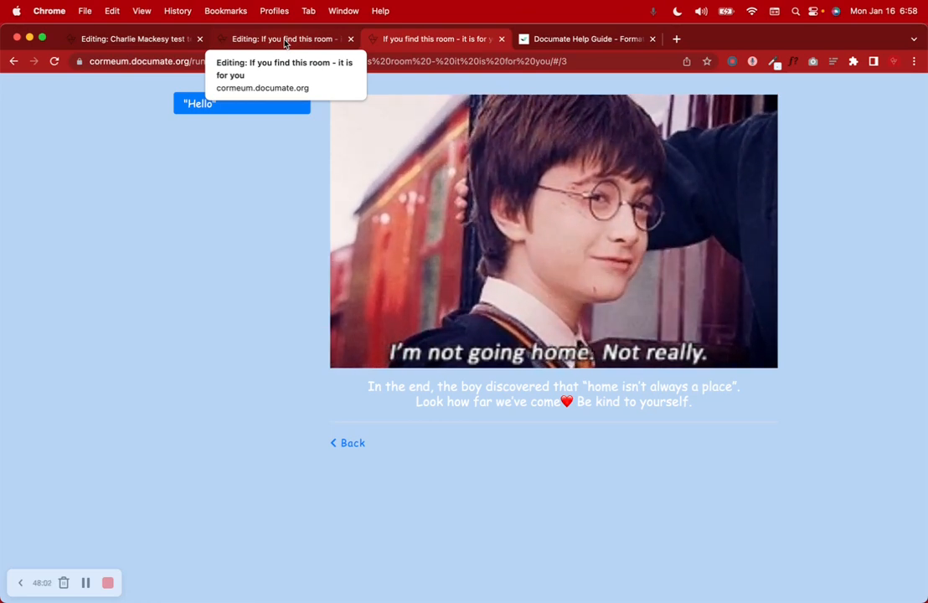
Step: Examine the workflow's General settings, including custom CSS and Skip Final Review Page, and compare them with the quiz's final page
left_click(285, 39)
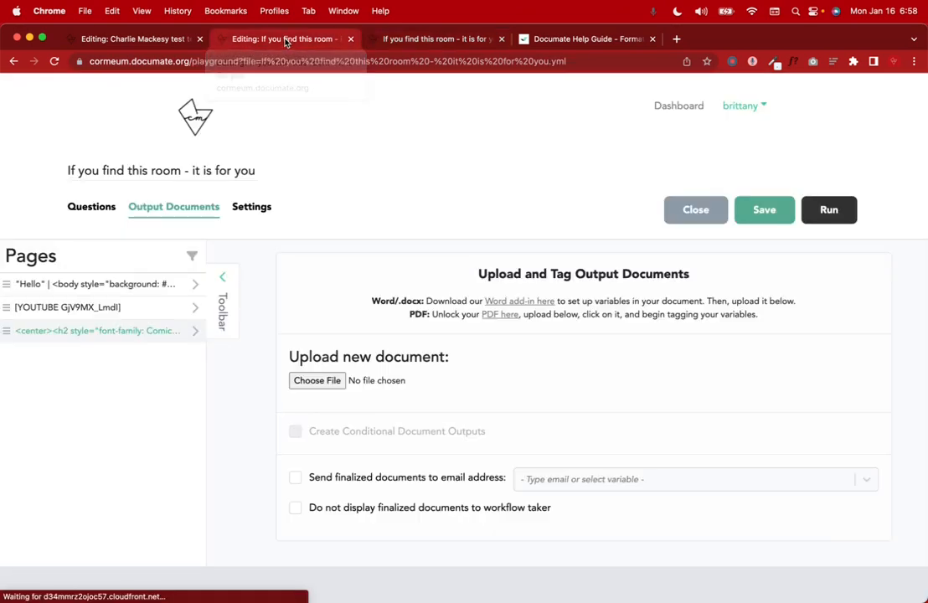
left_click(253, 215)
scroll(499, 336, "down", 3)
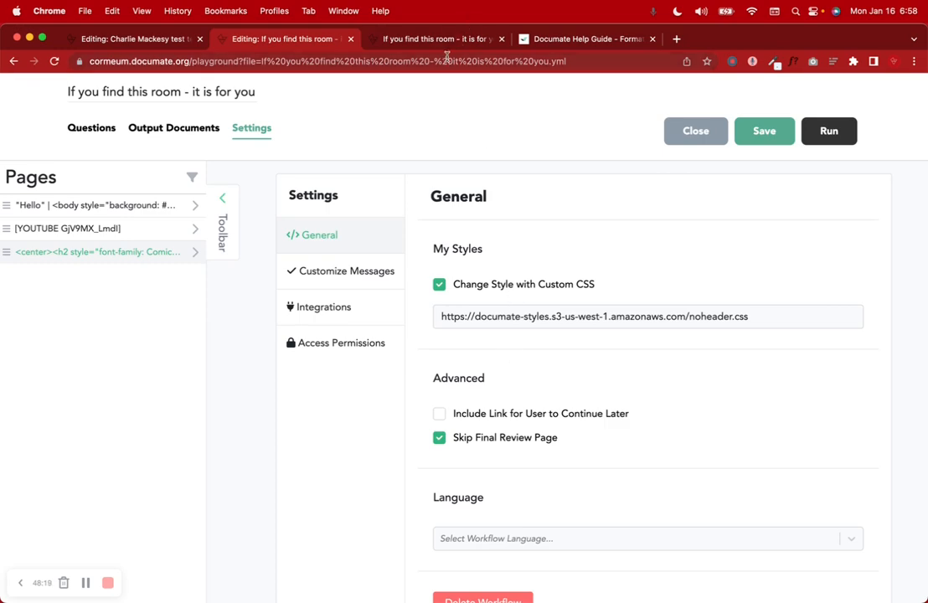
scroll(489, 116, "down", 2)
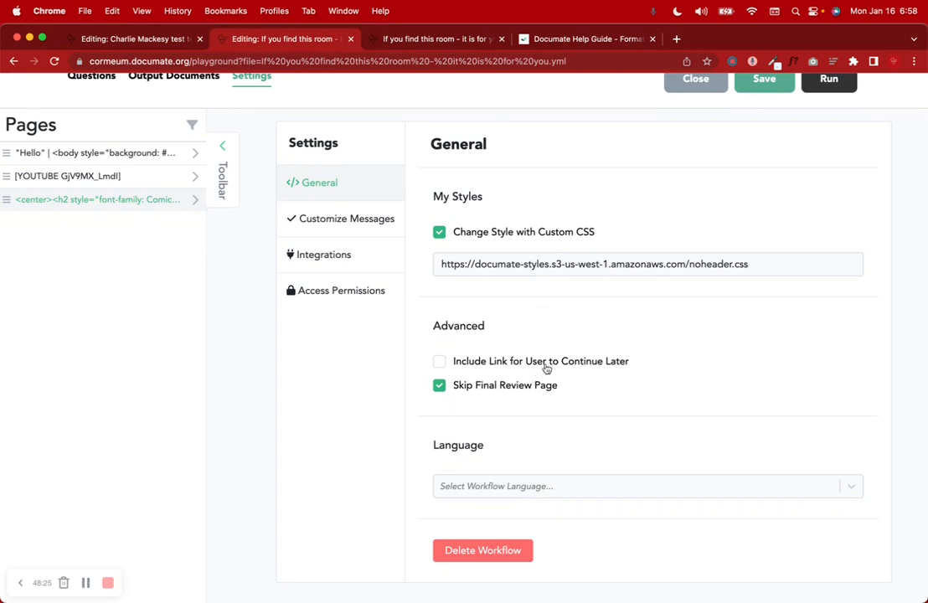
left_click(419, 39)
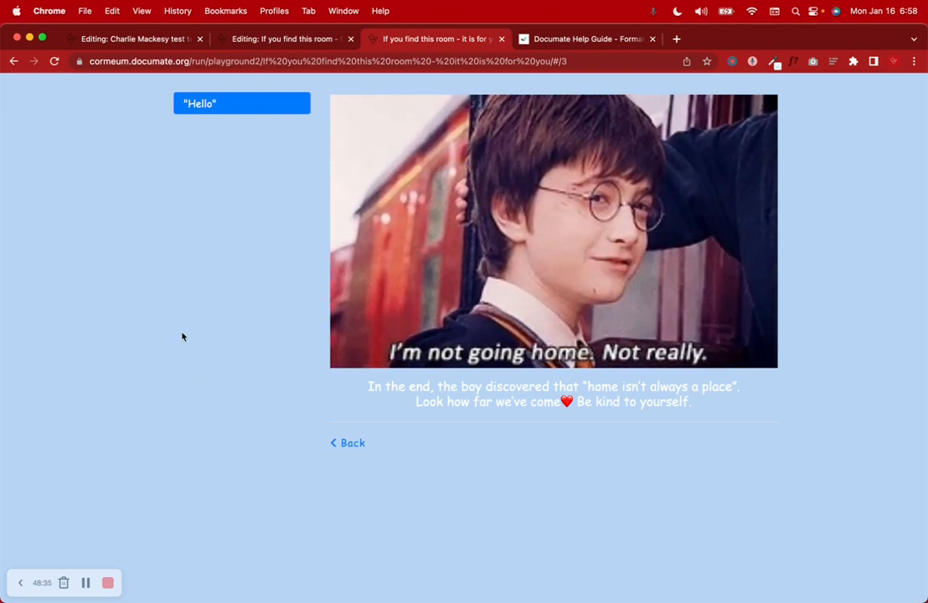
left_click(268, 42)
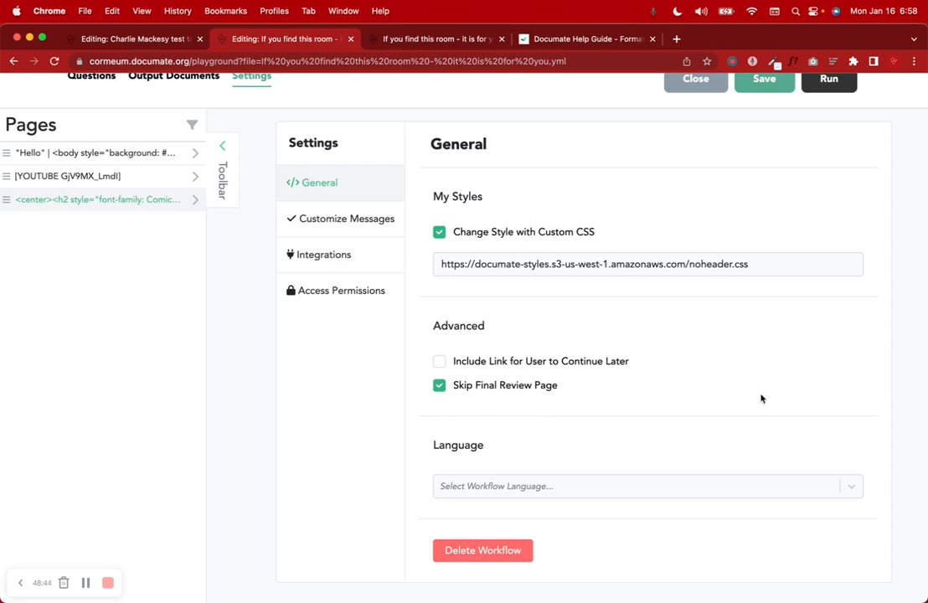
Step: Review the workflow's Access Permissions and Integrations settings, glance at Customize Messages and return to General
left_click(354, 286)
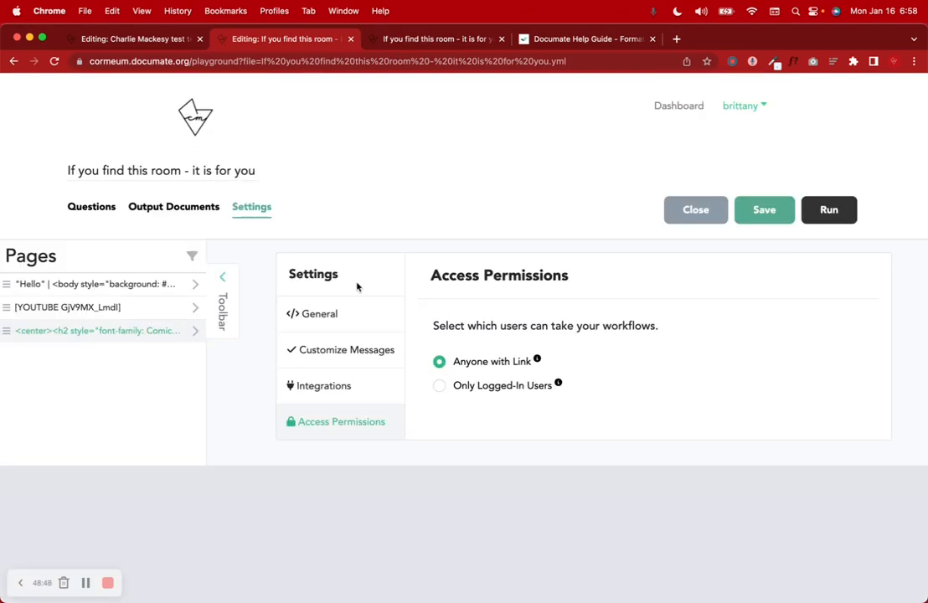
left_click(369, 399)
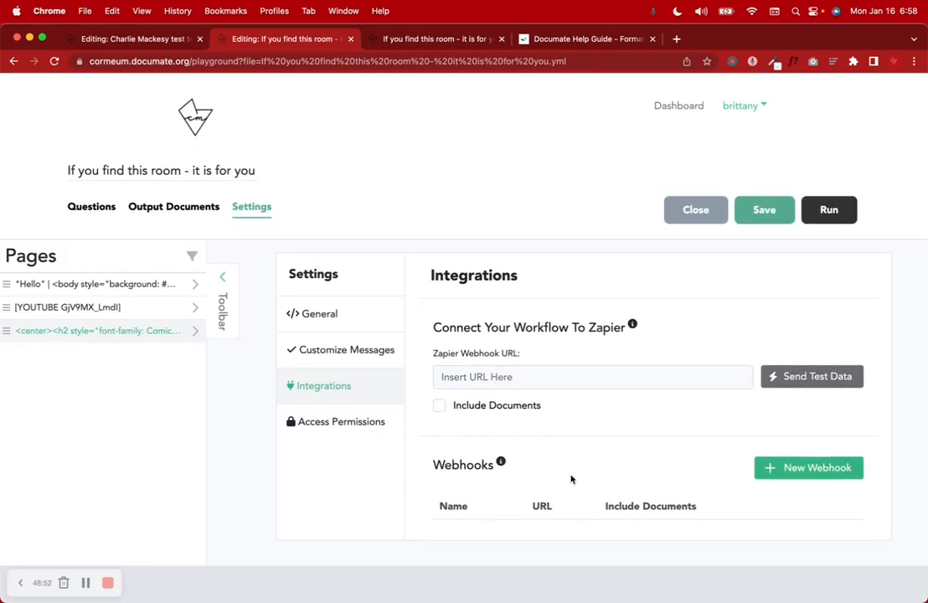
left_click(319, 361)
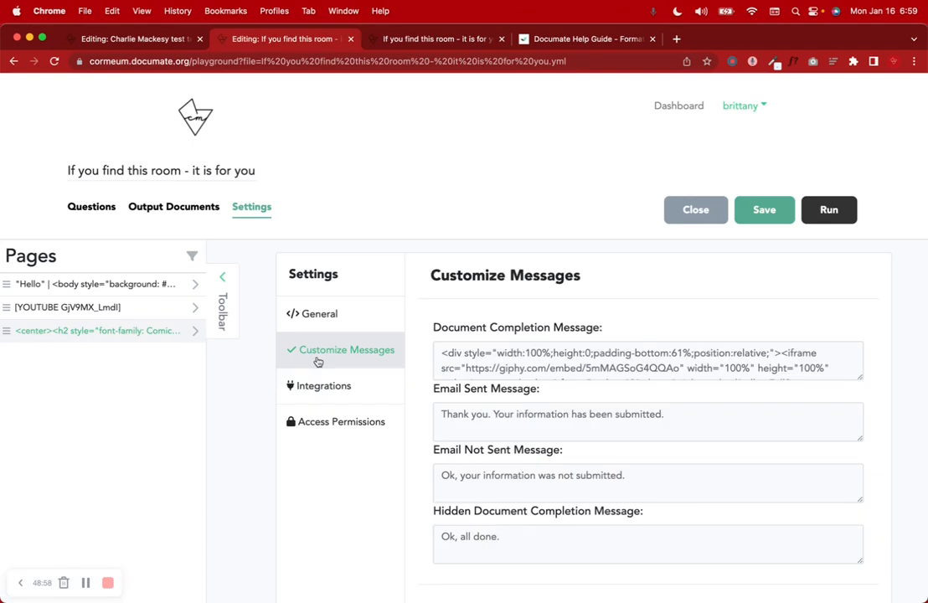
left_click(328, 321)
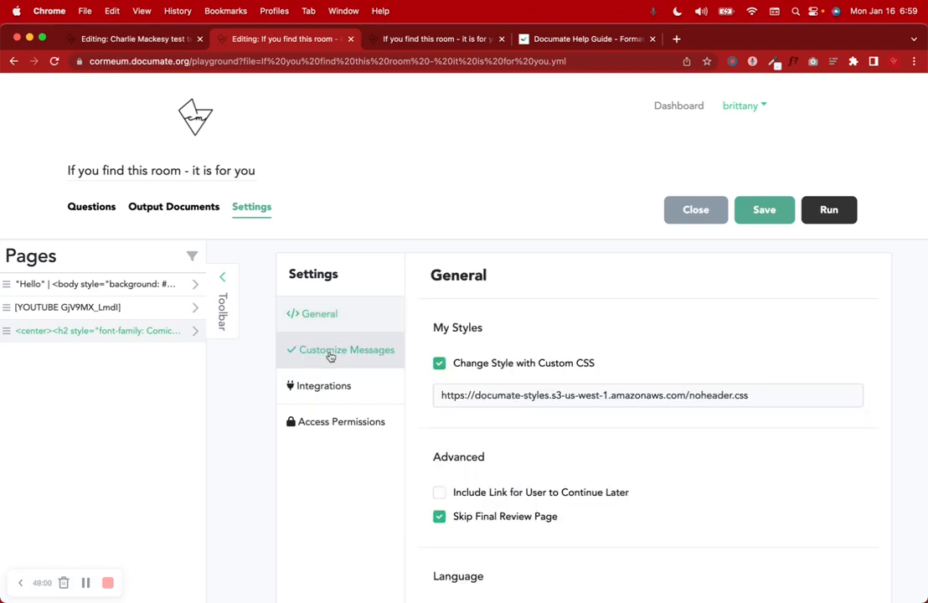
Step: Review the workflow's customizable messages and copy the entire Document Completion Message code
left_click(331, 353)
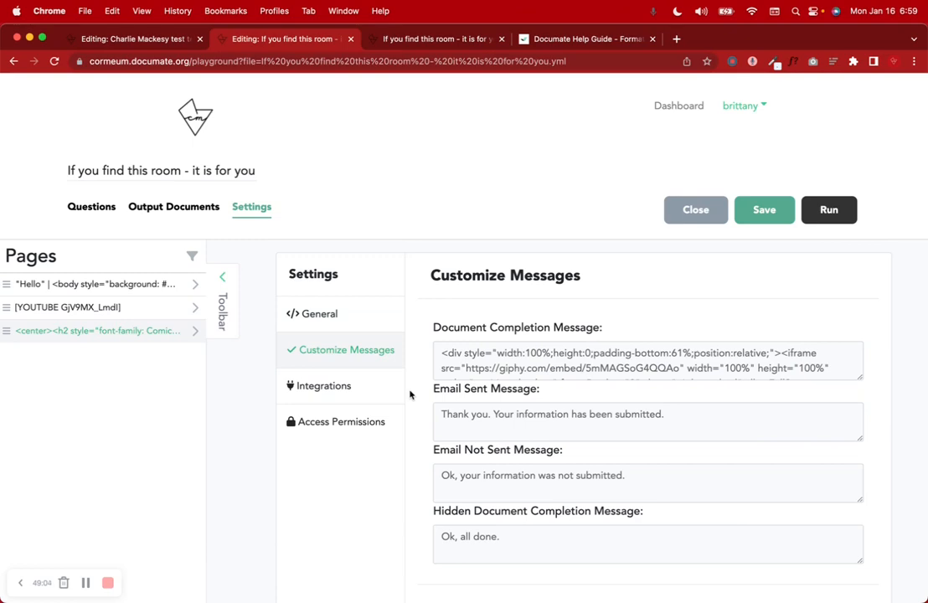
scroll(881, 329, "down", 10)
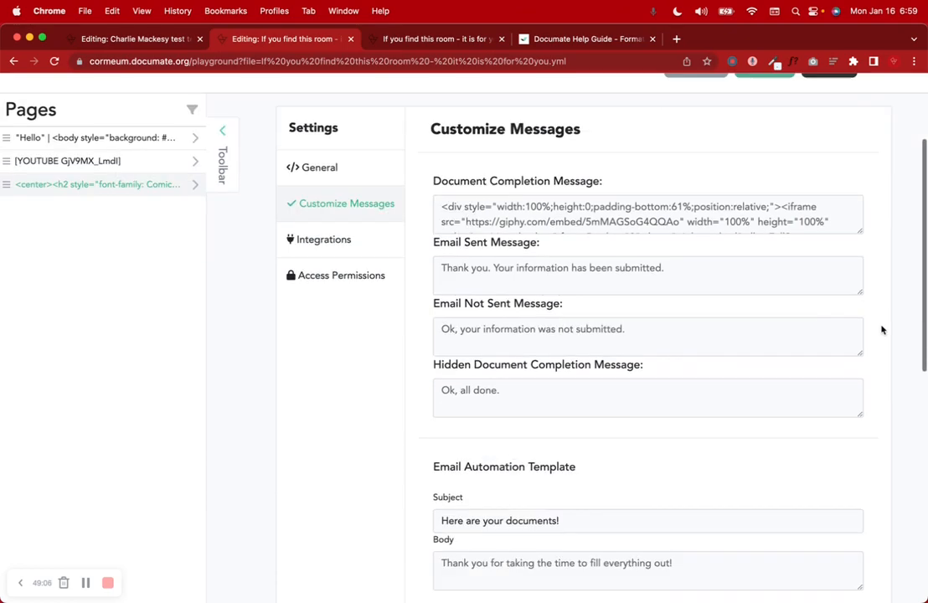
scroll(881, 330, "up", 5)
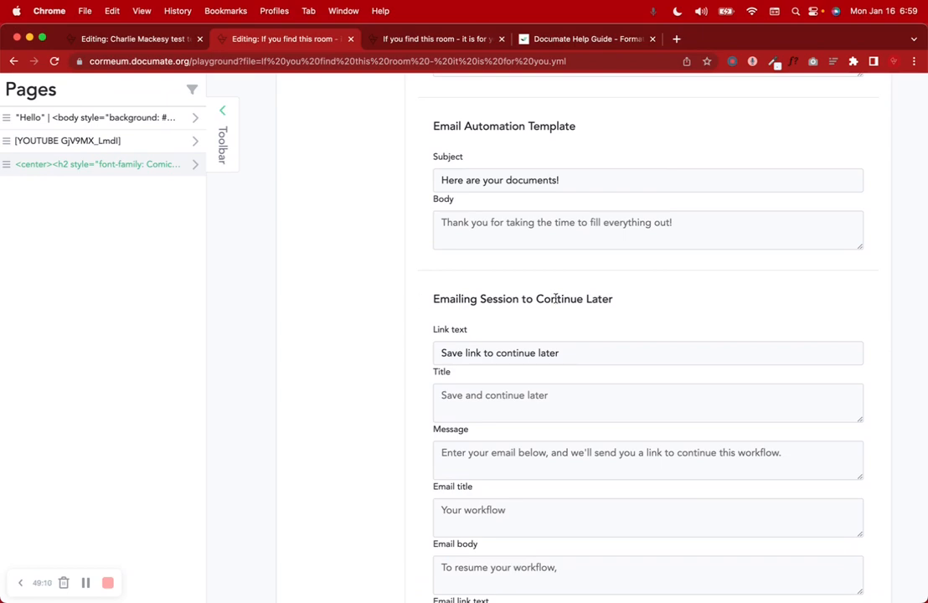
scroll(532, 303, "up", 4)
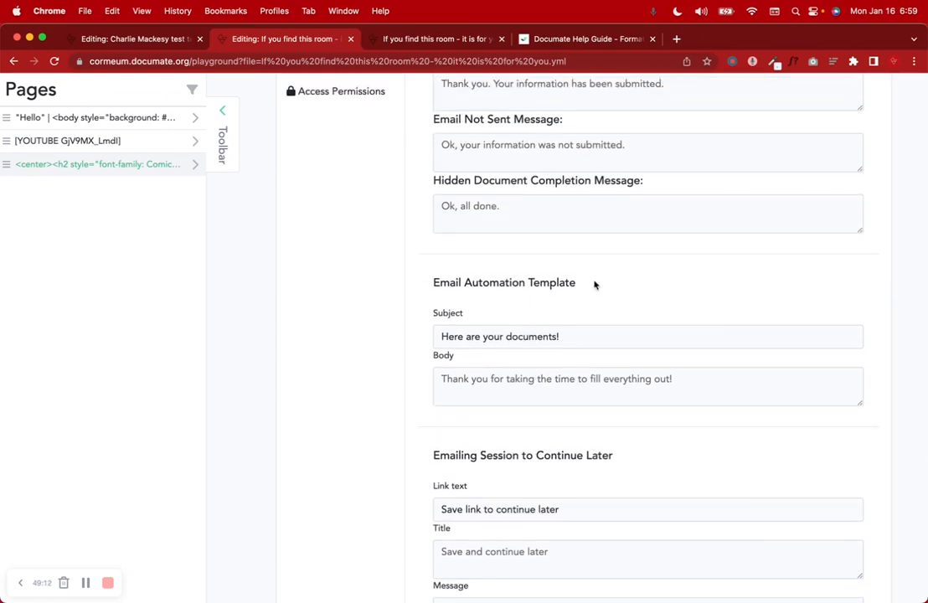
scroll(595, 284, "up", 5)
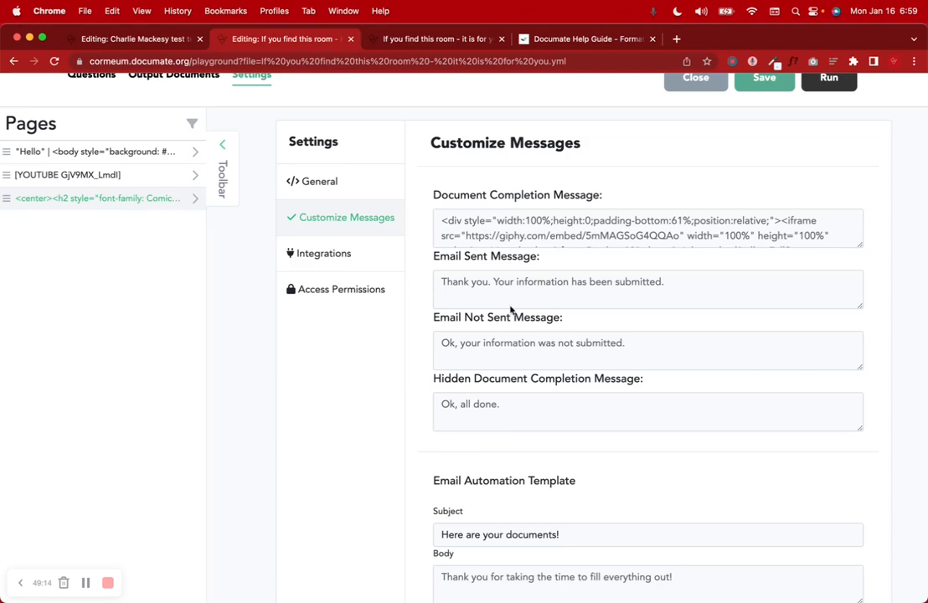
scroll(487, 208, "up", 2)
left_click_drag(452, 292, 635, 279)
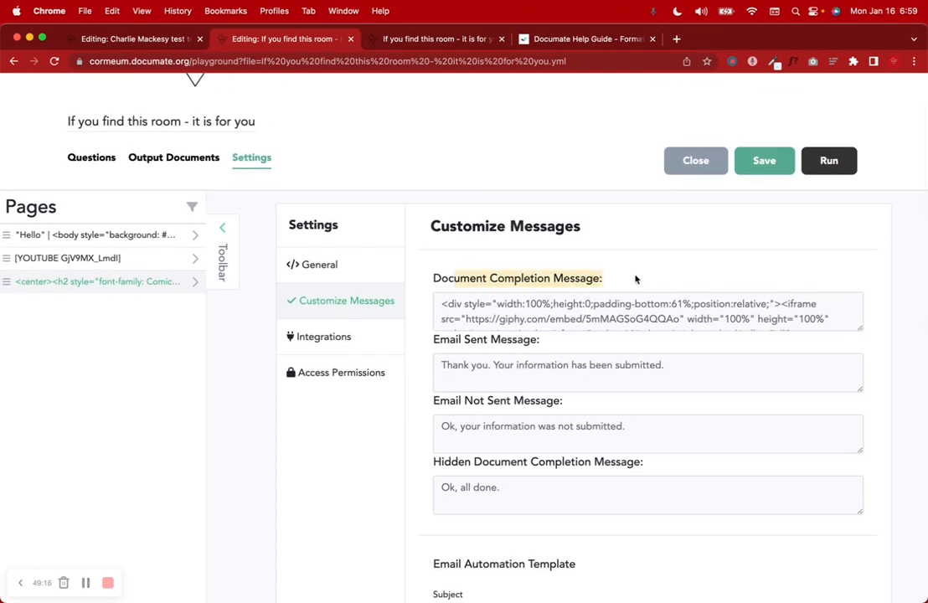
left_click(549, 306)
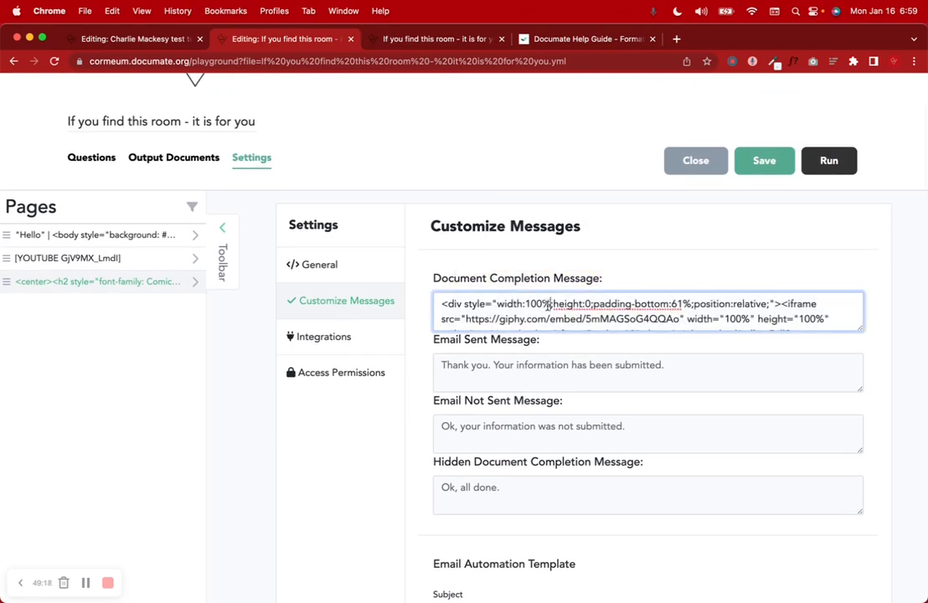
key("super+a")
key("super+c")
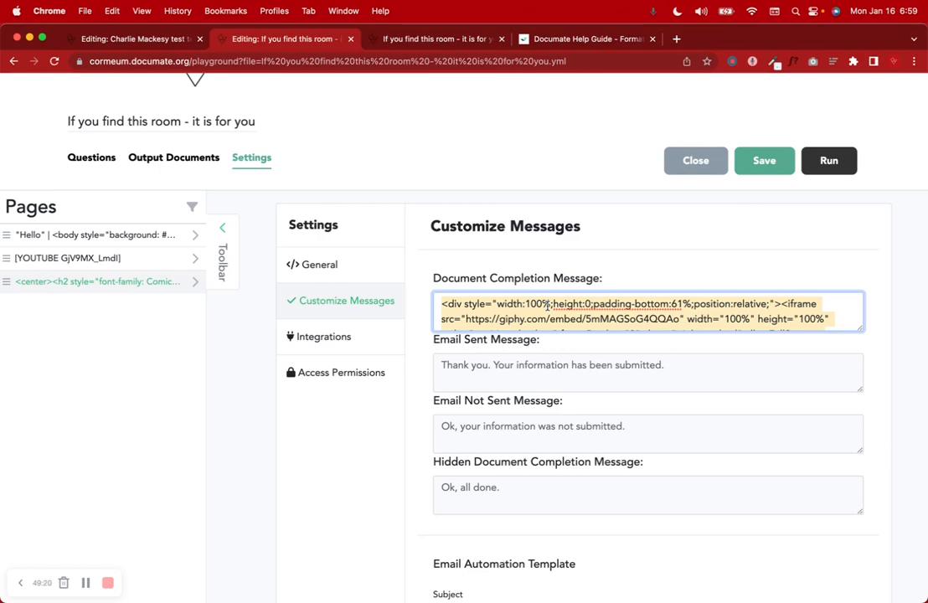
Step: Replace the contents of the note in Notes with the full Document Completion Message code from the workflow's message settings
scroll(548, 306, "down", 4)
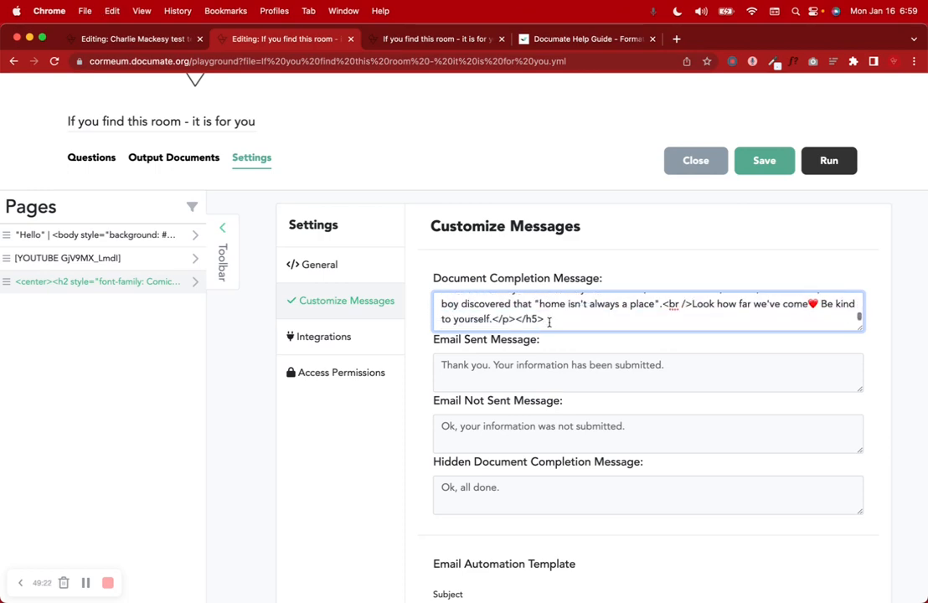
left_click_drag(550, 320, 420, 268)
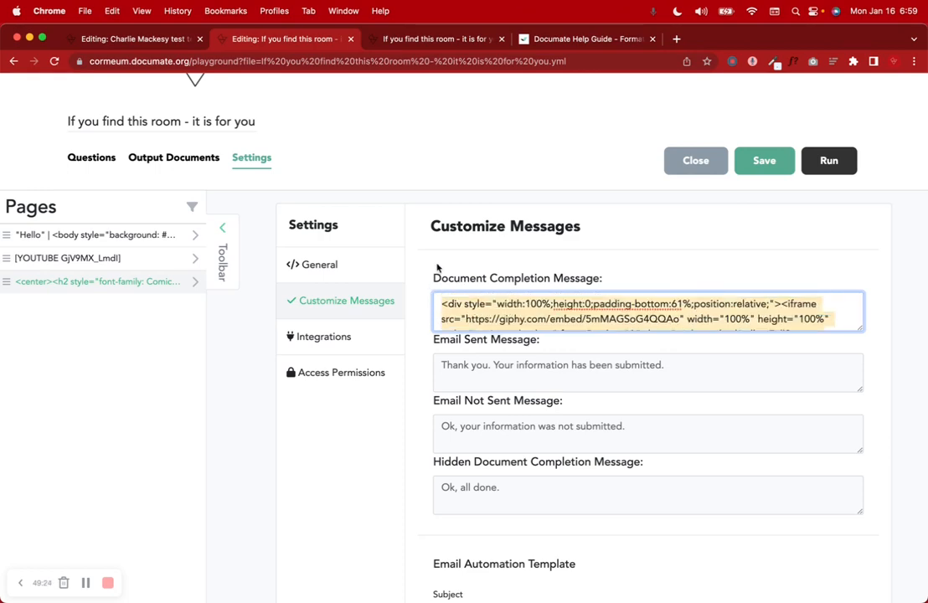
left_click(923, 598)
left_click(480, 274)
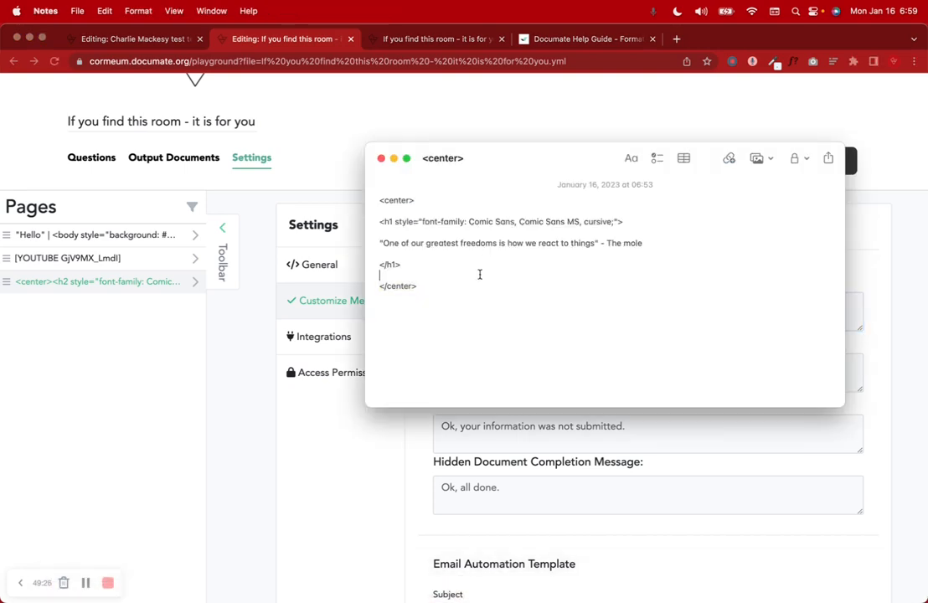
key("super+a")
key("BackSpace")
key("super+v")
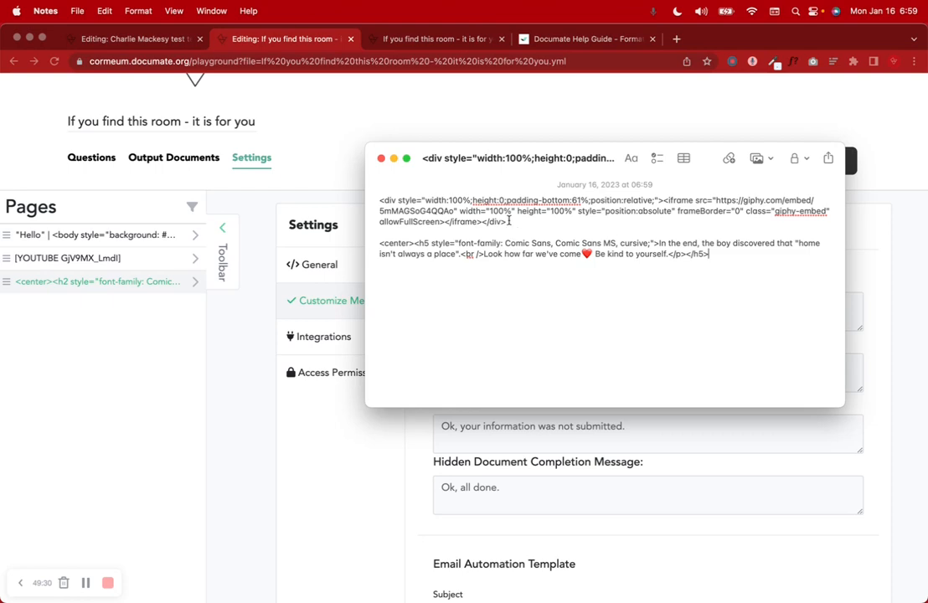
Step: Compare the note's GIPHY embed code with the quiz's final page, closing the Documate Help Guide, and return to the note
left_click_drag(508, 221, 376, 200)
key("cmd+c")
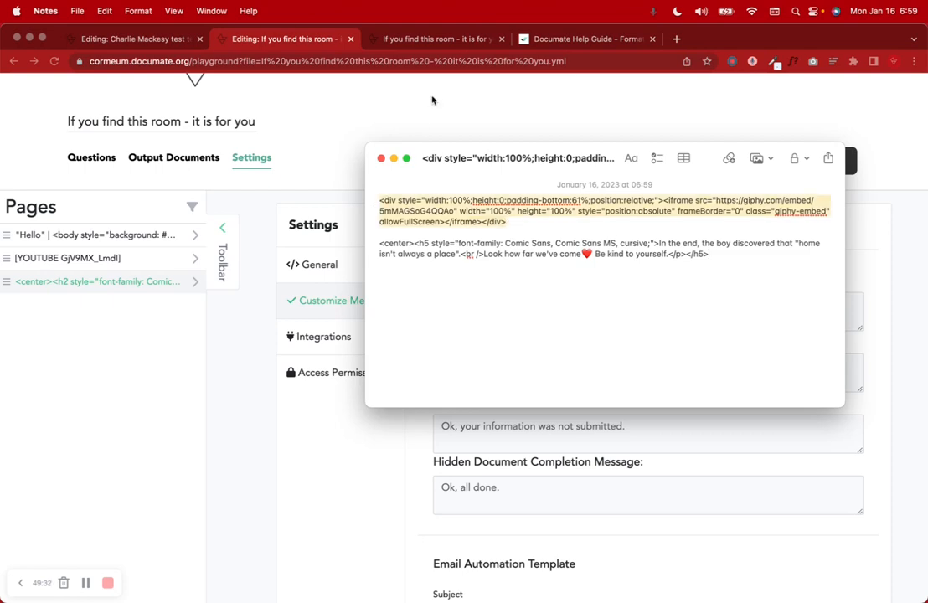
left_click(471, 35)
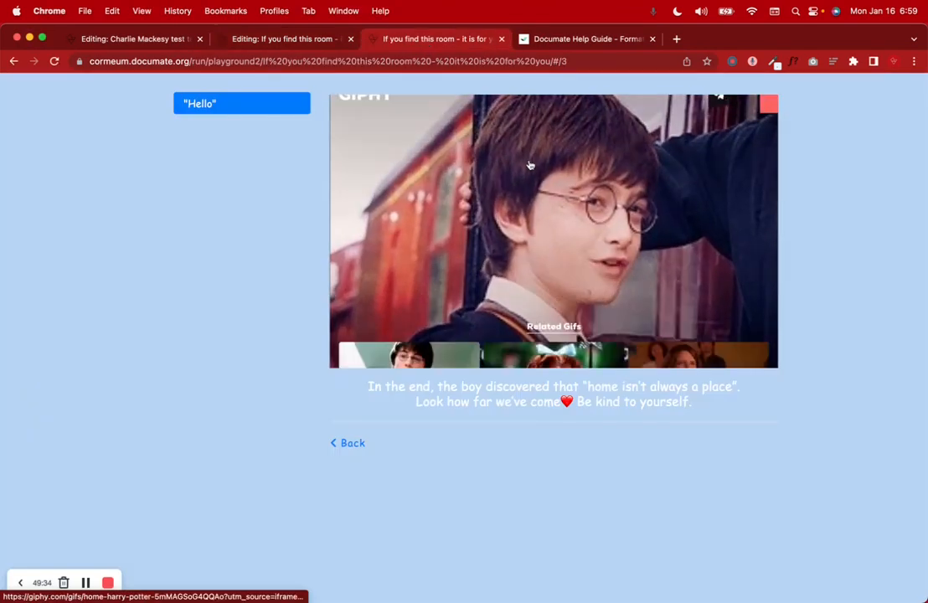
left_click(651, 39)
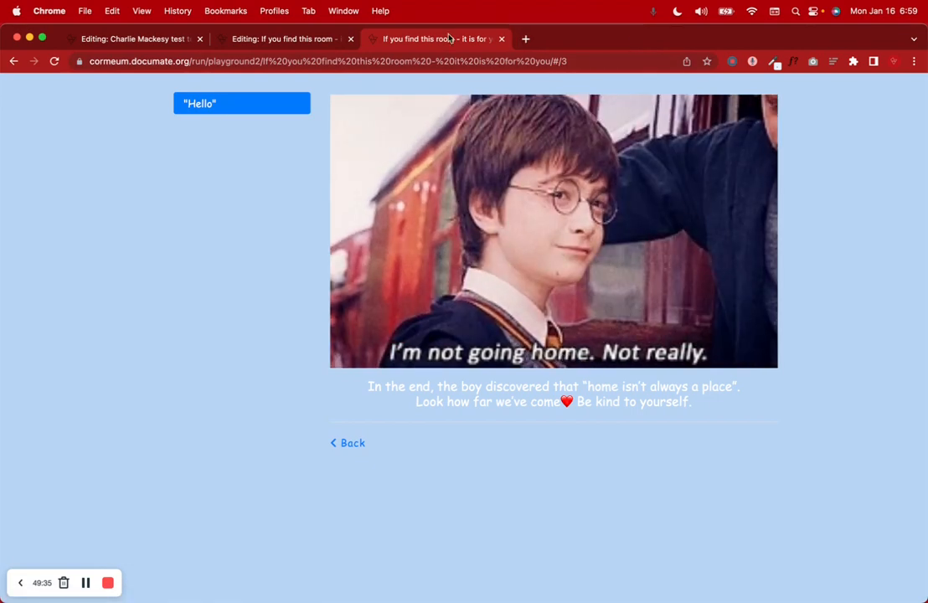
left_click(335, 39)
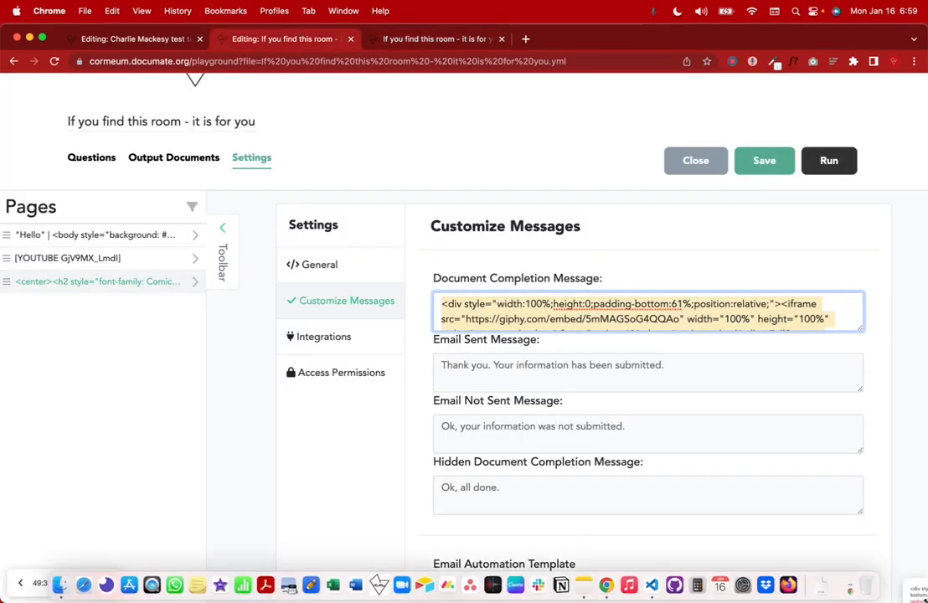
left_click(730, 505)
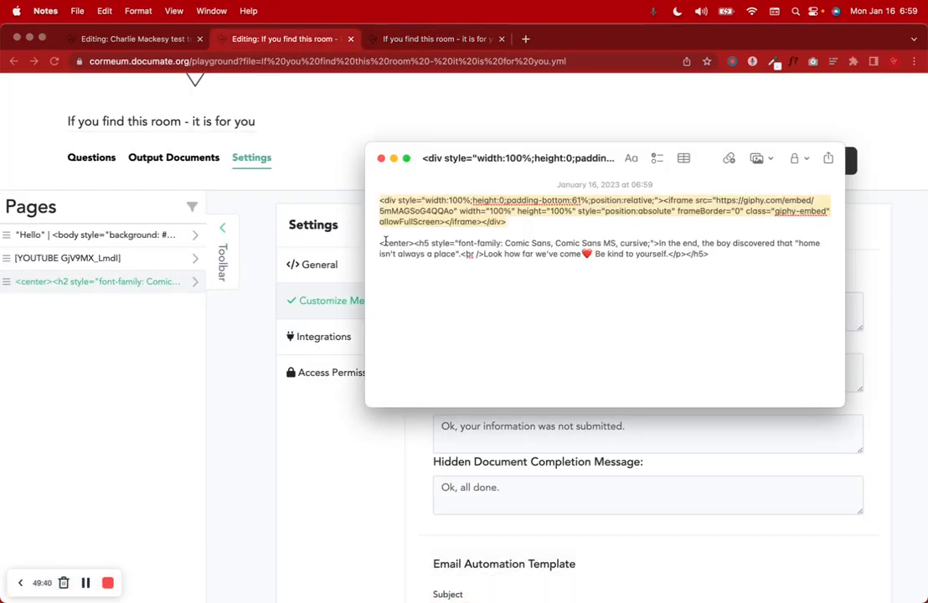
Step: Separate the opening <center> tag from the h5 code in the note with a blank line
left_click_drag(379, 242, 773, 254)
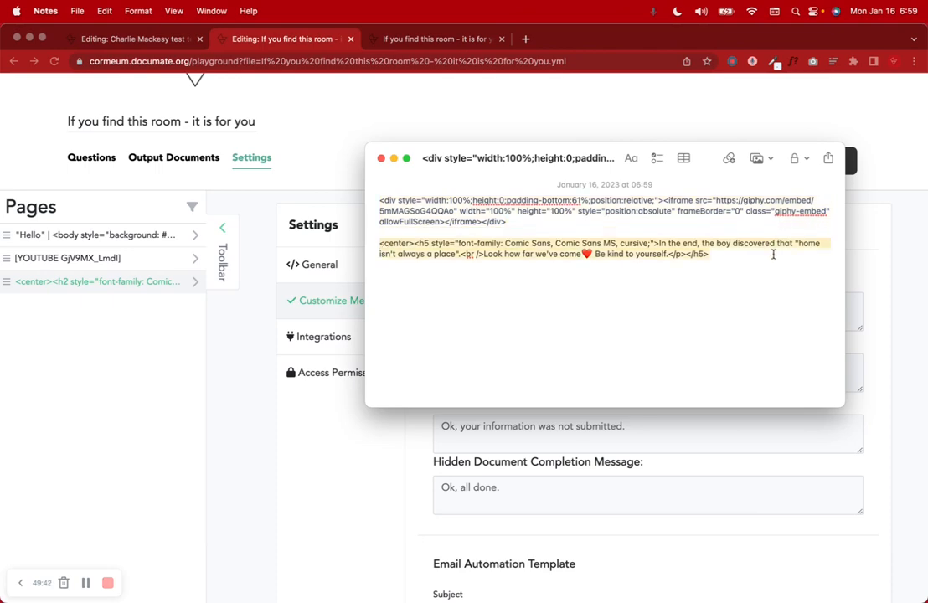
left_click(416, 242)
key("Return")
key("Return")
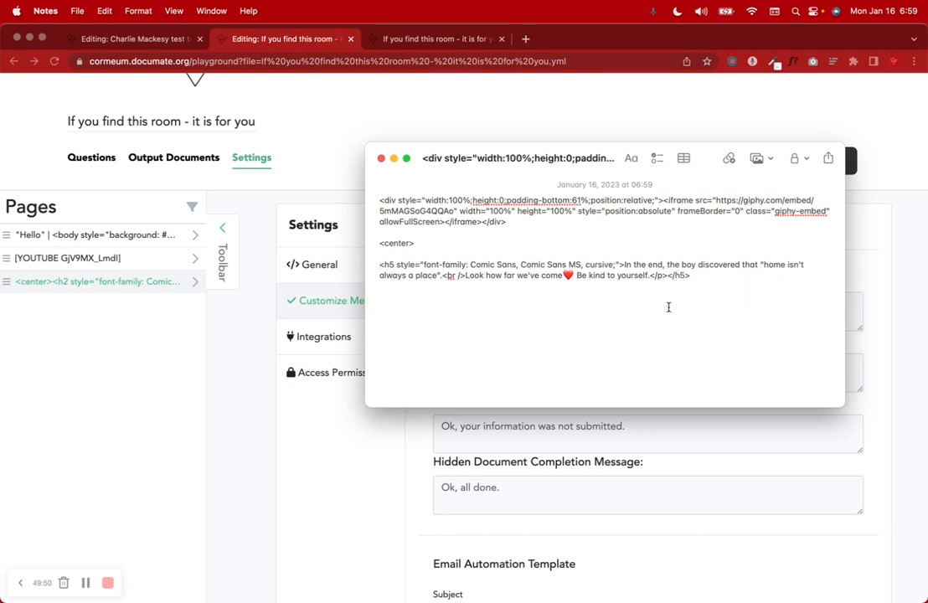
Step: Add the missing closing tag </center> at the end of the workflow's Document Completion Message
left_click(866, 314)
scroll(644, 308, "down", 5)
scroll(644, 308, "up", 2)
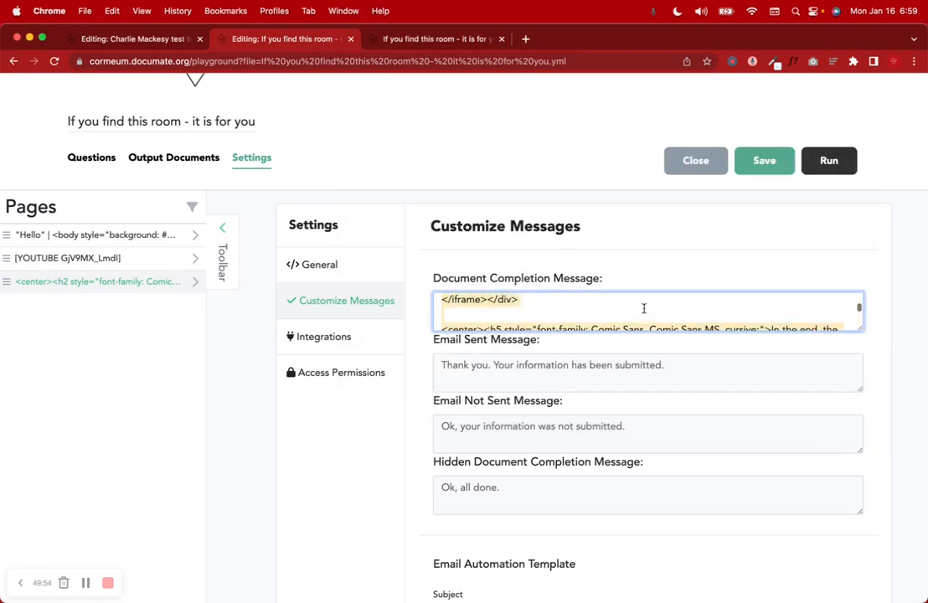
scroll(644, 308, "down", 1)
scroll(644, 308, "down", 2)
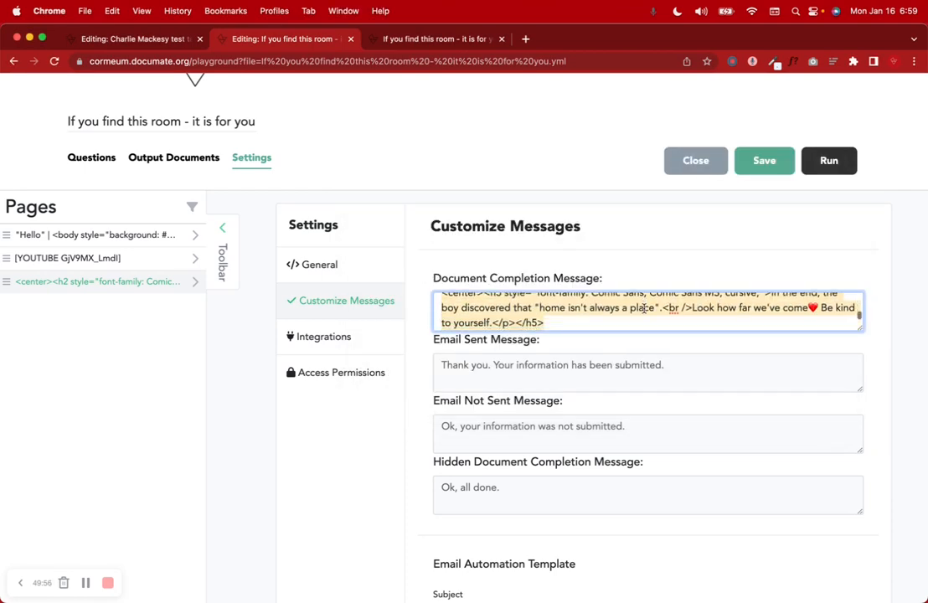
left_click(613, 318)
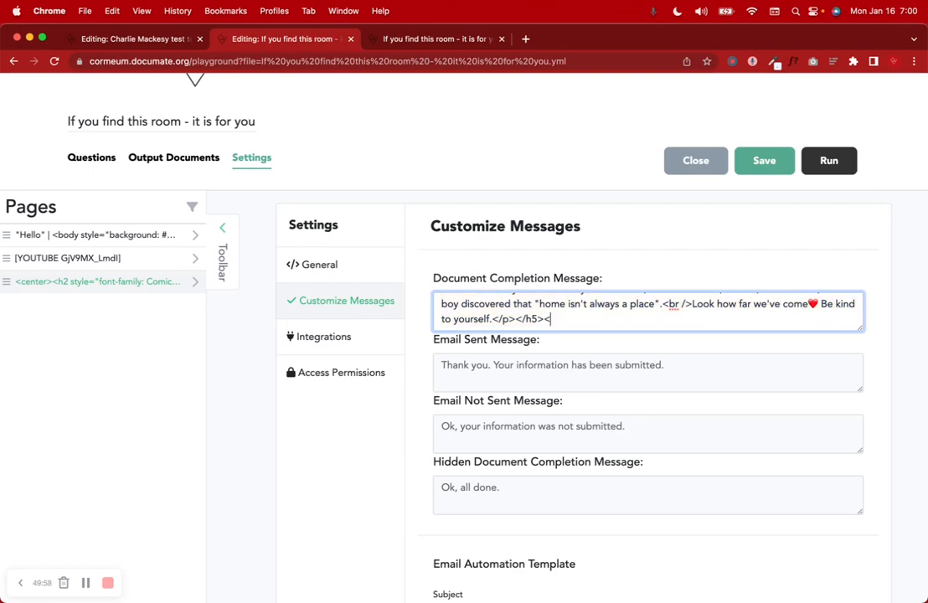
type("</center>")
scroll(658, 317, "up", 1)
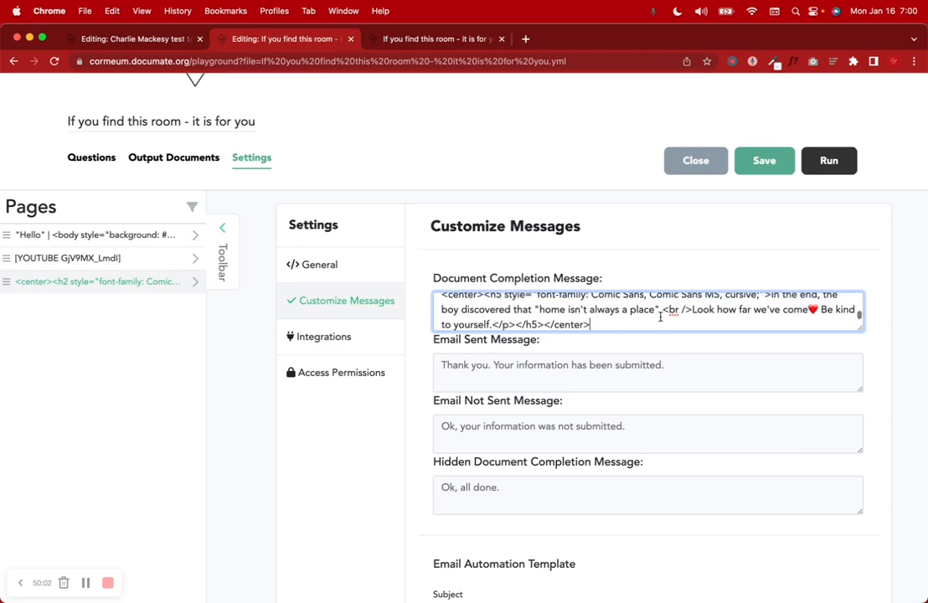
scroll(658, 316, "down", 1)
scroll(660, 317, "up", 1)
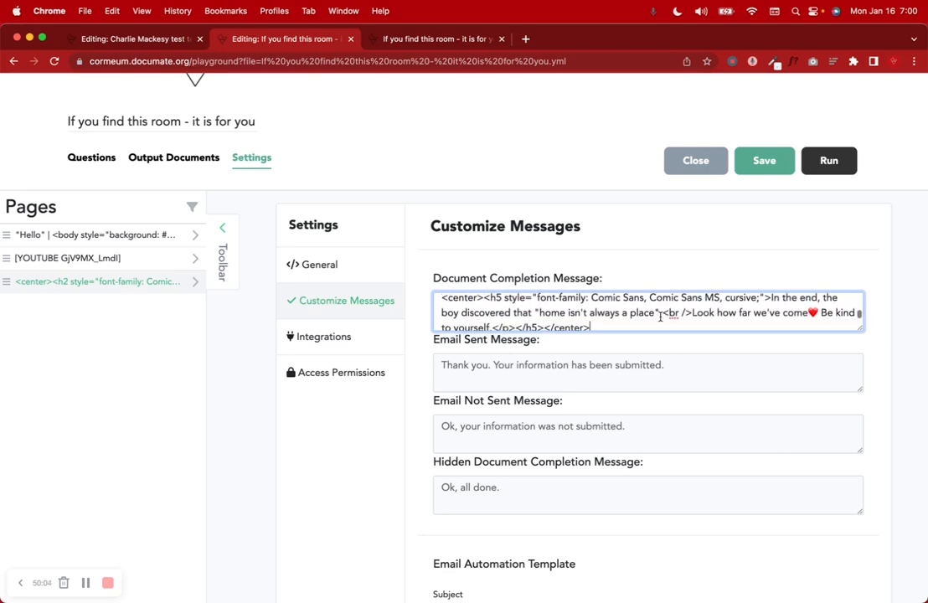
scroll(660, 316, "down", 1)
Step: Save the workflow and replace the note's contents with the corrected Document Completion Message code
left_click_drag(618, 320, 433, 314)
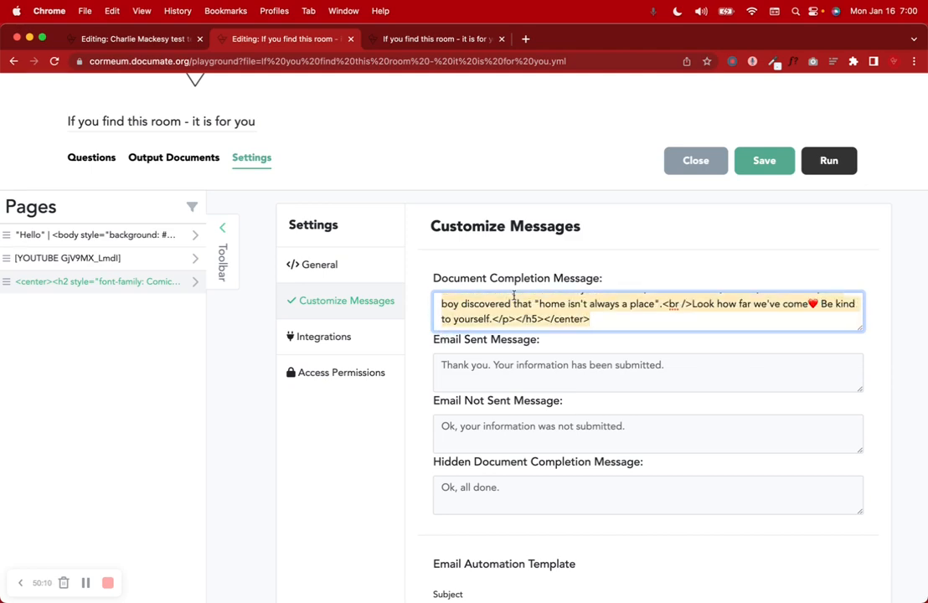
left_click(749, 164)
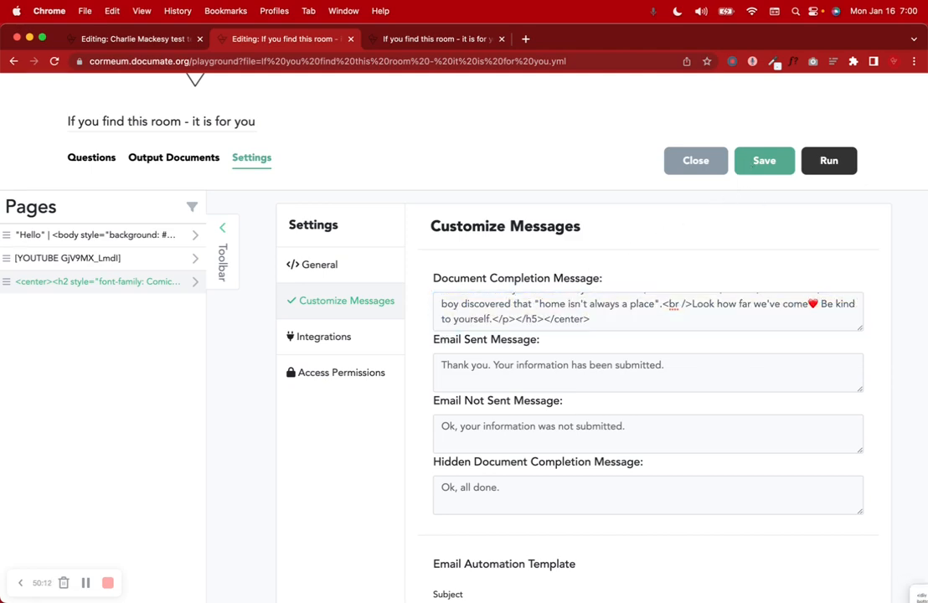
left_click(583, 588)
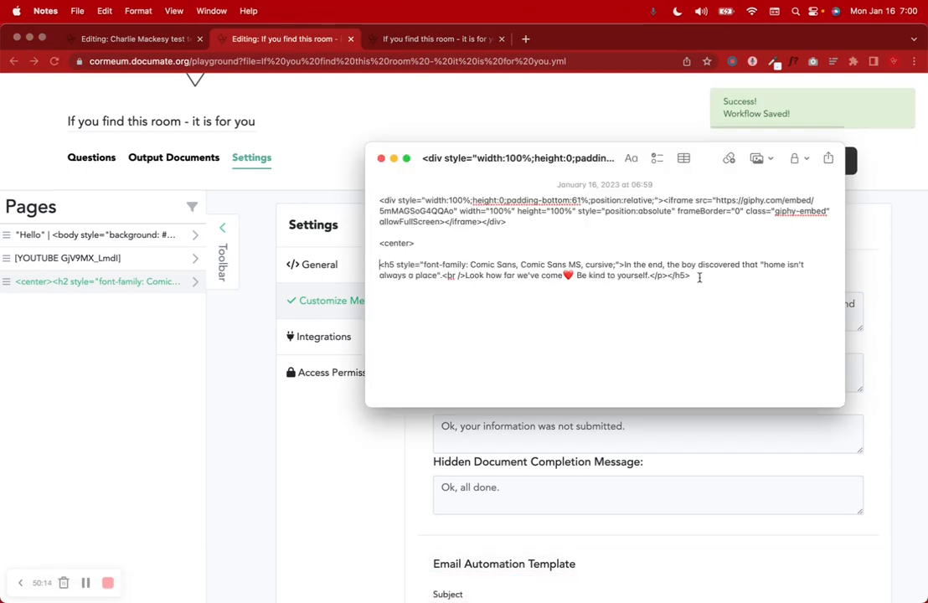
left_click_drag(699, 277, 345, 198)
key("cmd+v")
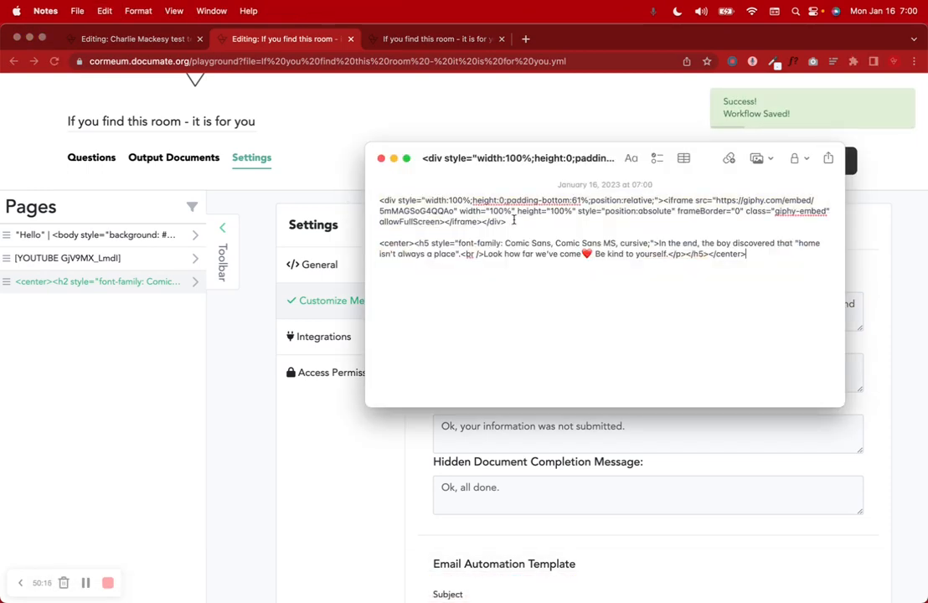
Step: Put the note's opening <center> and closing </center> tags on their own lines, with blank lines around the h5 code
left_click(416, 244)
key("Return")
key("Return")
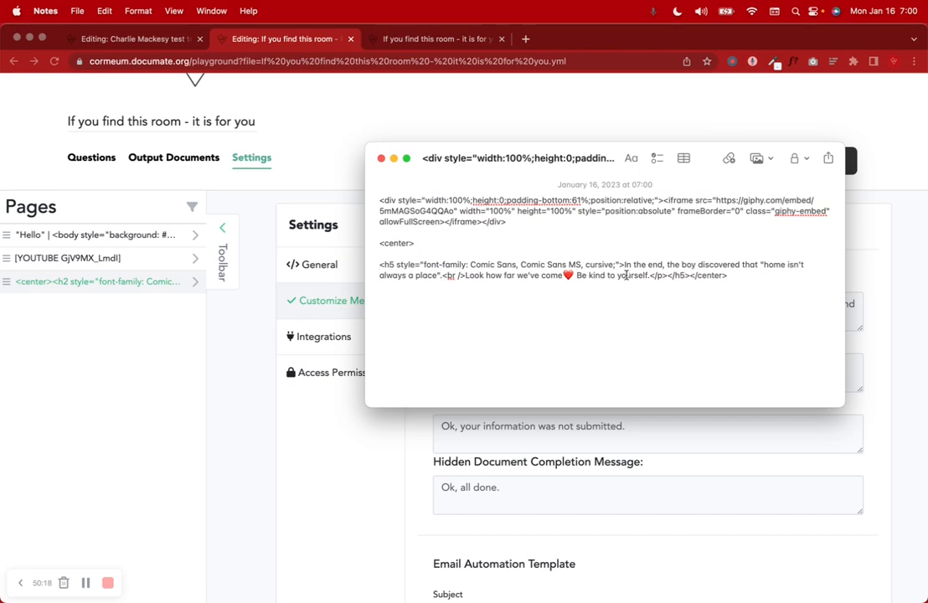
left_click(689, 276)
key("Return")
key("Return")
left_click_drag(376, 244, 472, 299)
left_click(451, 265)
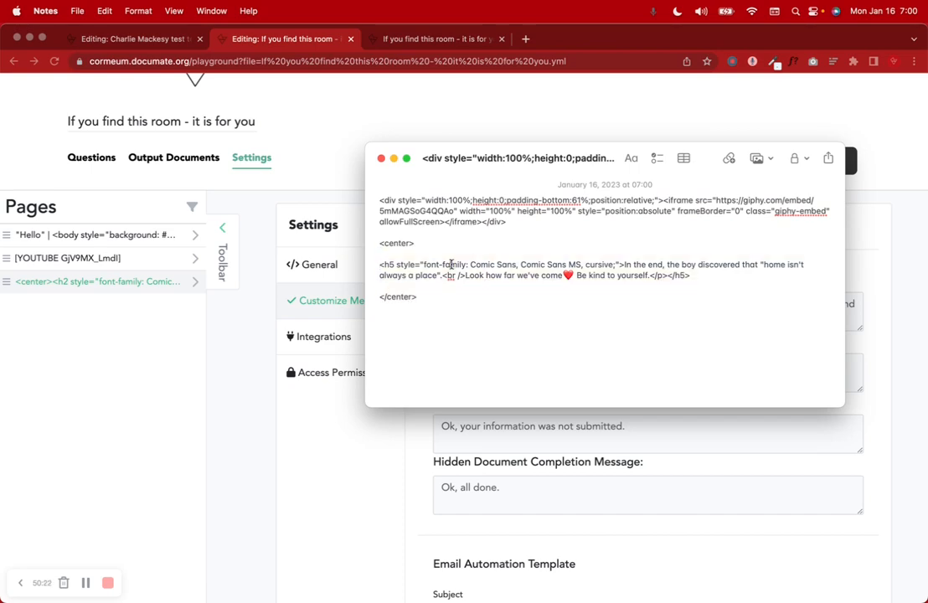
Step: Separate the opening and closing h5 tags from the "In the end, the boy discovered" text with blank lines
left_click_drag(379, 264, 814, 278)
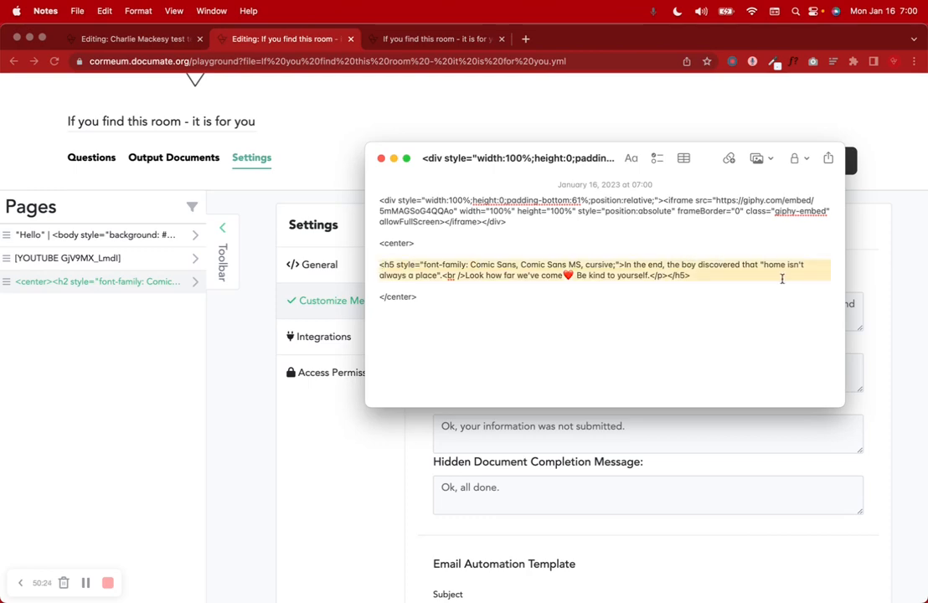
left_click(667, 275)
key("Return")
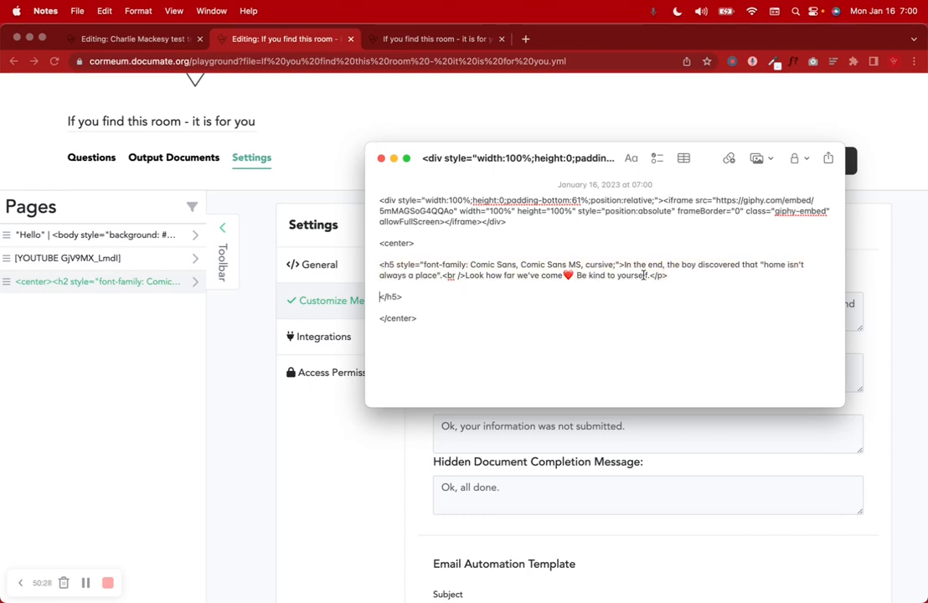
key("Return")
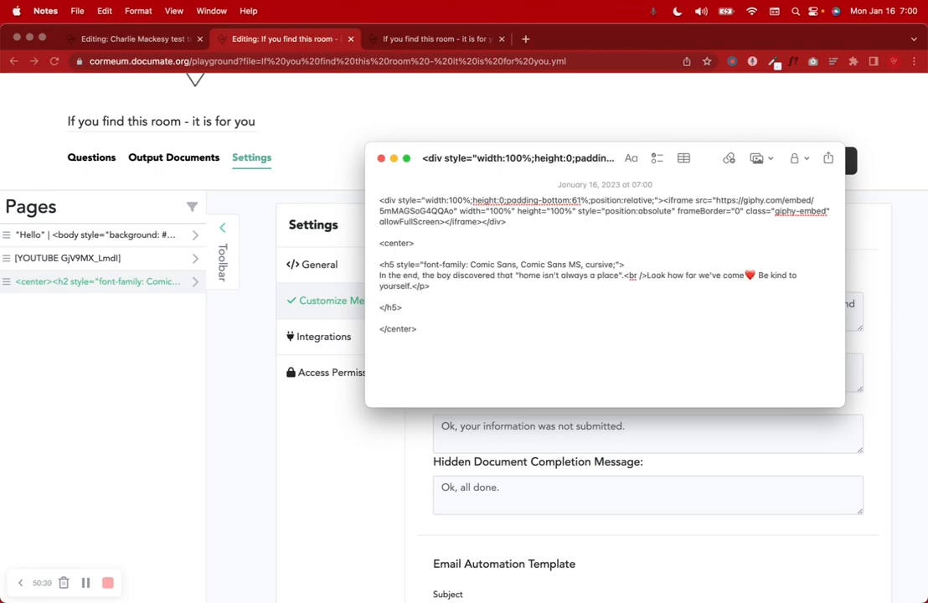
key("Return")
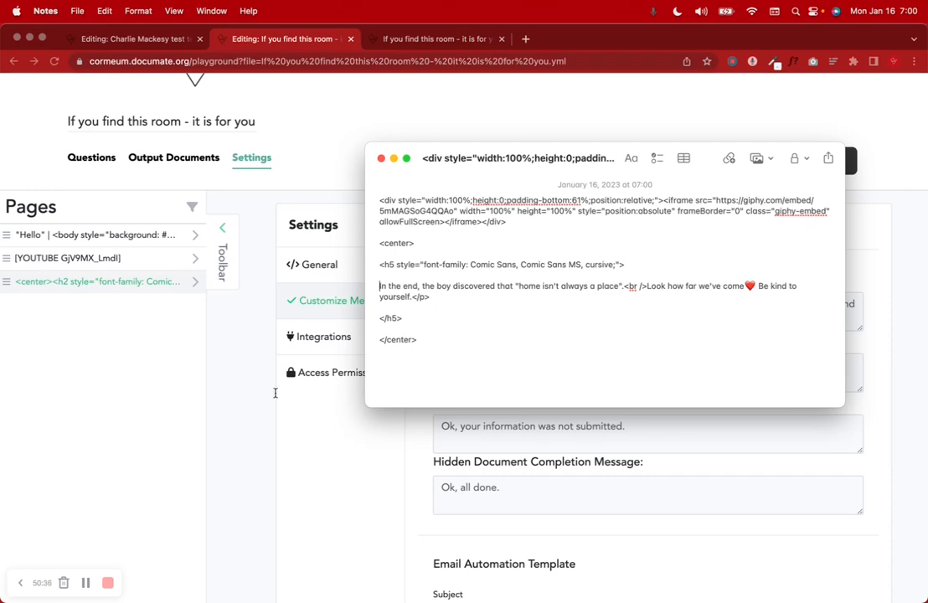
left_click(84, 583)
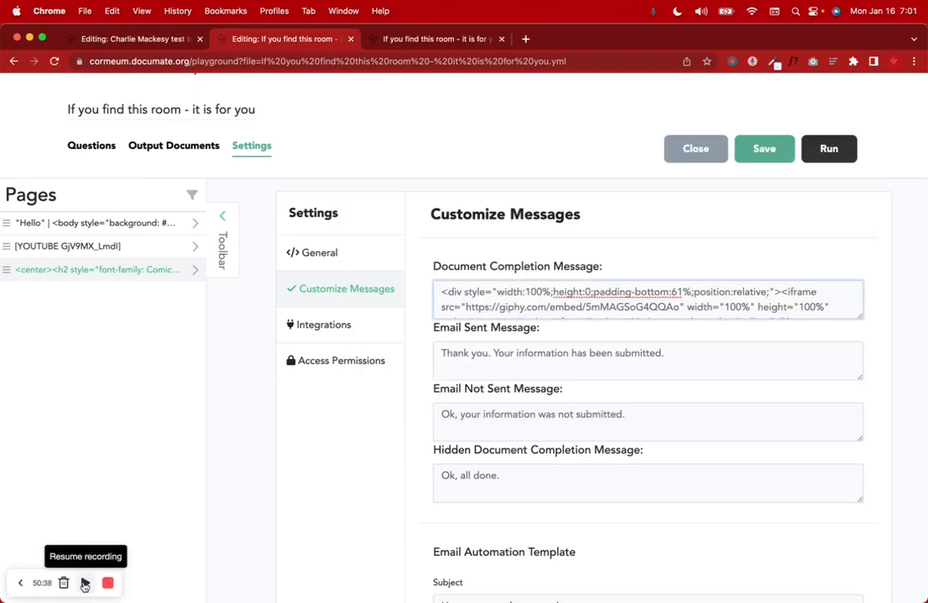
left_click(83, 582)
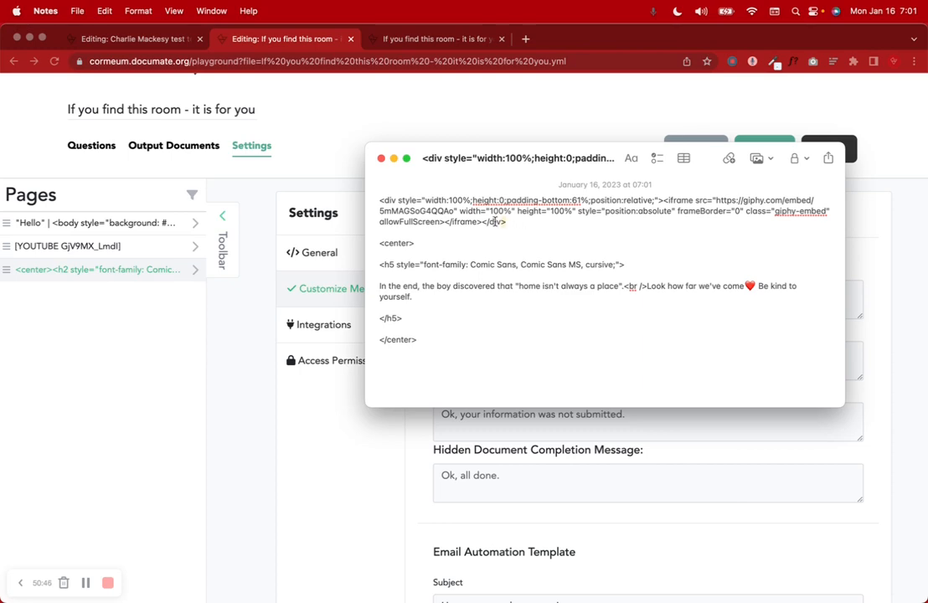
Step: Compare the note's GIPHY embed code and the two message lines around the <br /> tag with the quiz's final page
left_click_drag(494, 221, 370, 194)
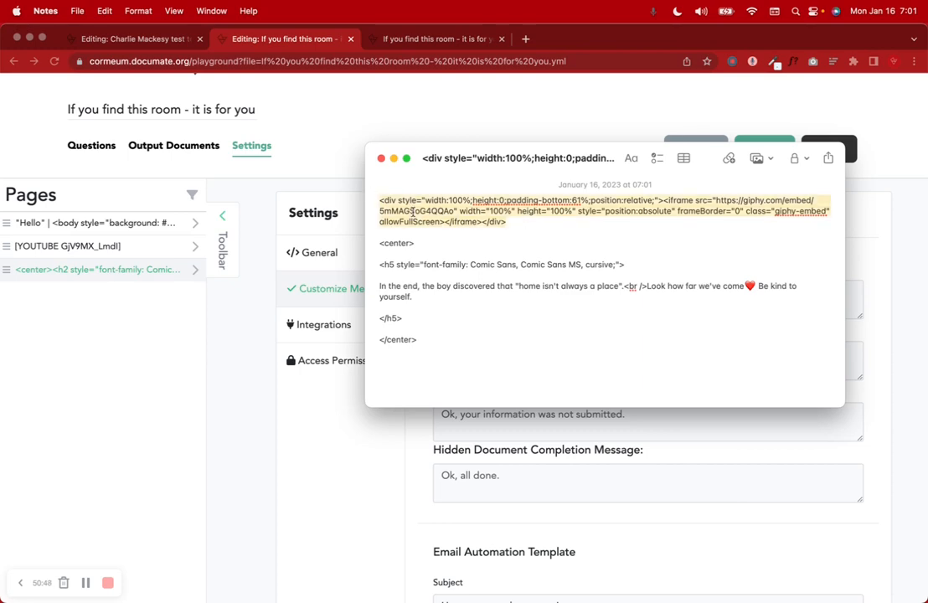
left_click(394, 40)
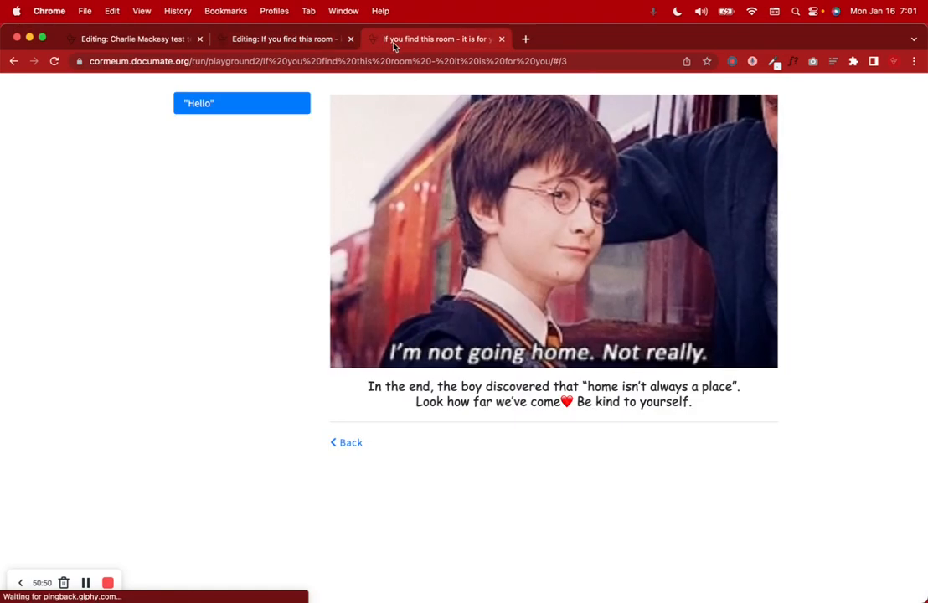
left_click(871, 553)
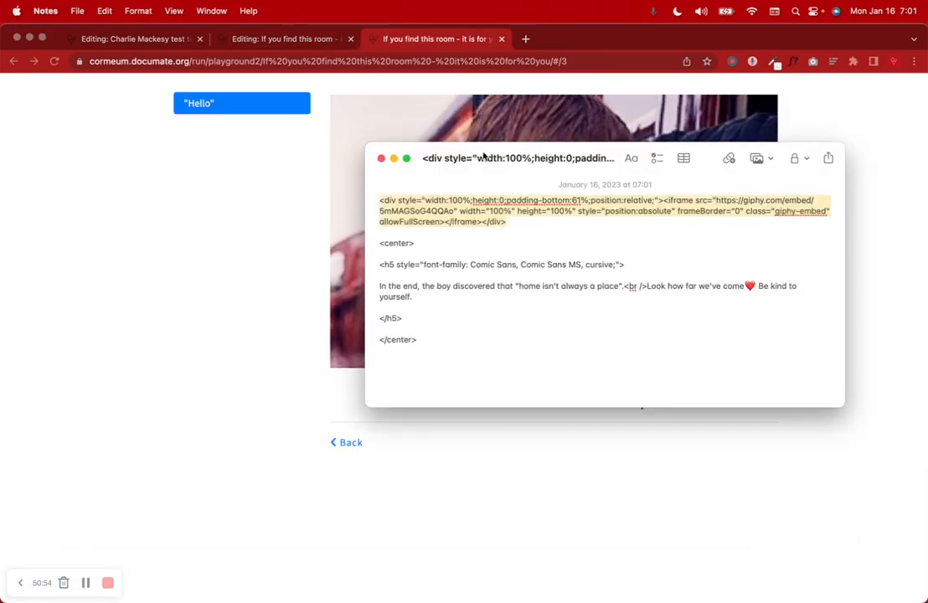
left_click_drag(492, 157, 410, 115)
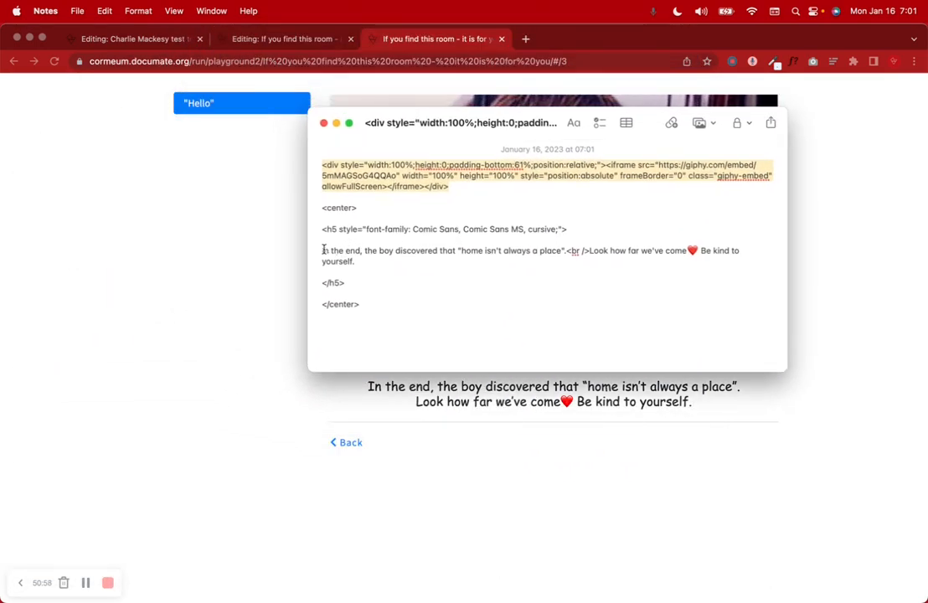
left_click_drag(319, 250, 565, 256)
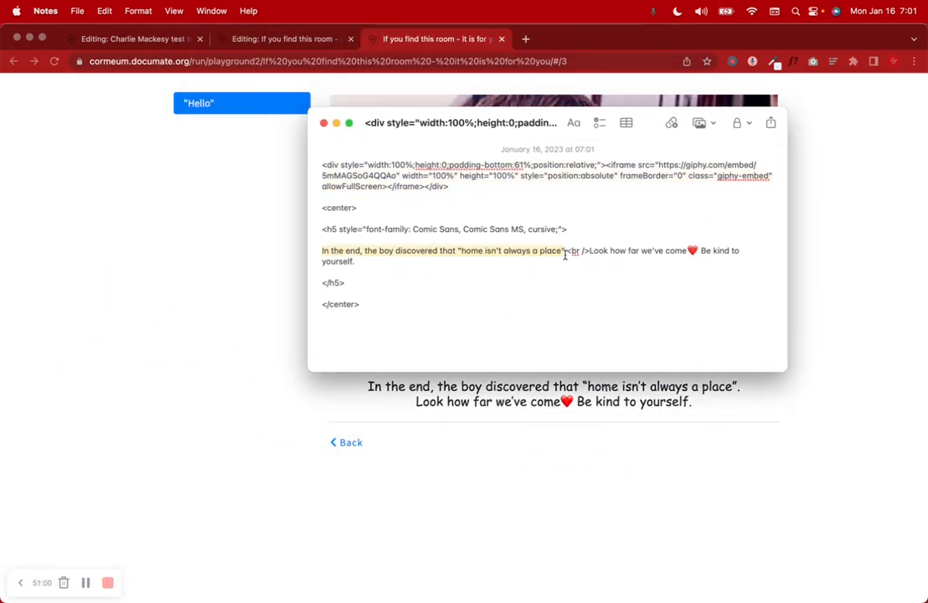
left_click(568, 250)
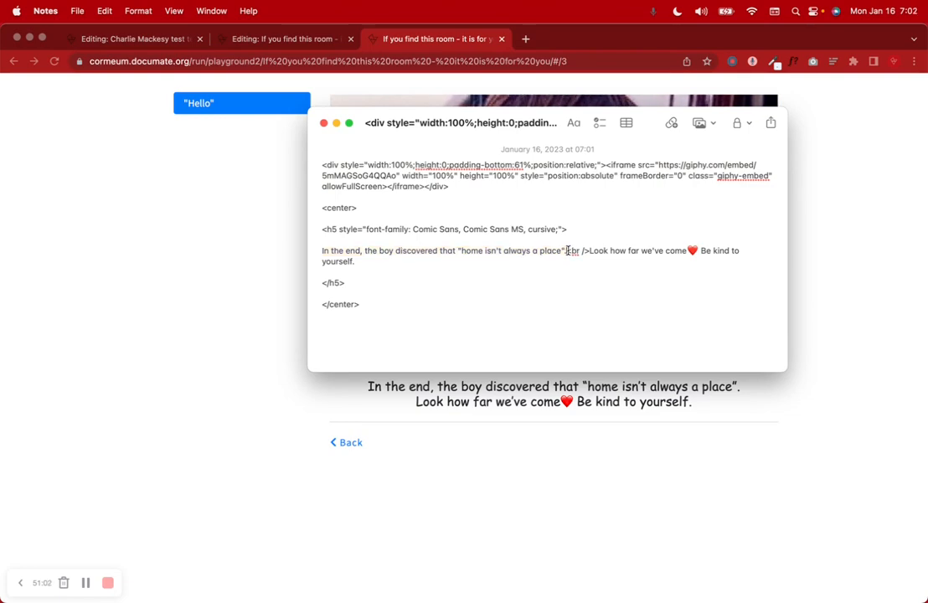
triple_click(596, 262)
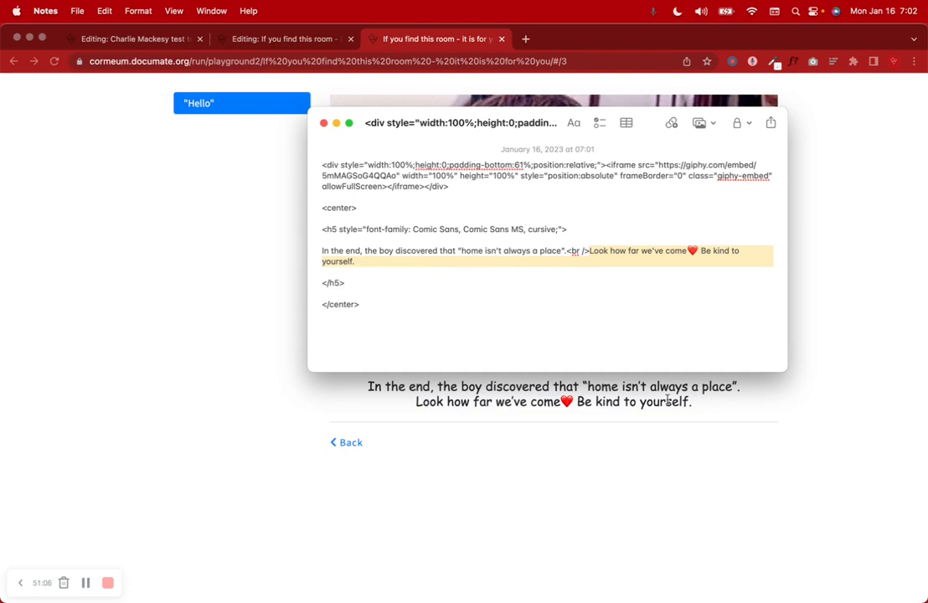
Step: Examine the note's code blocks: the GIPHY embed, the centered message section and the h5 Comic Sans font-family style
left_click(703, 250)
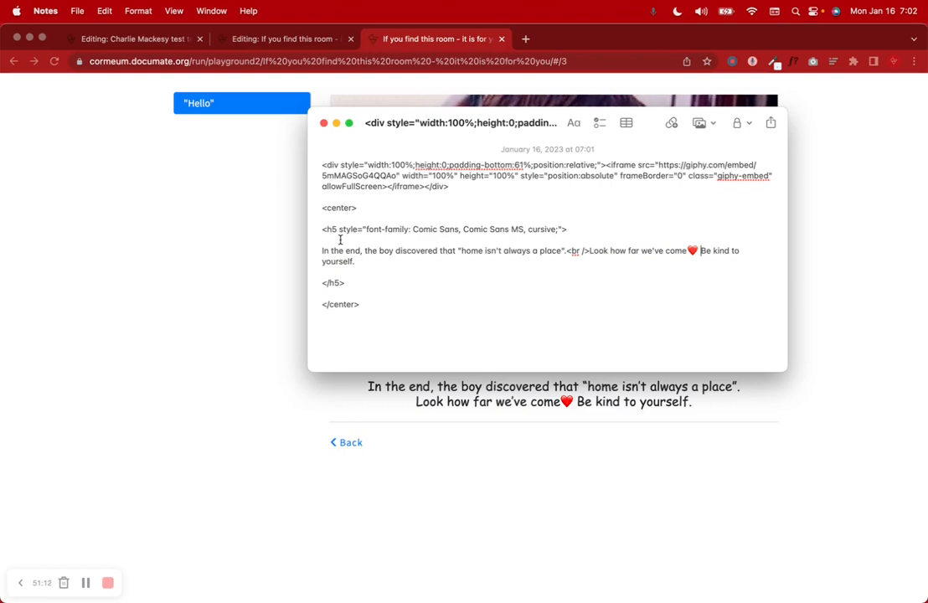
left_click_drag(319, 164, 475, 189)
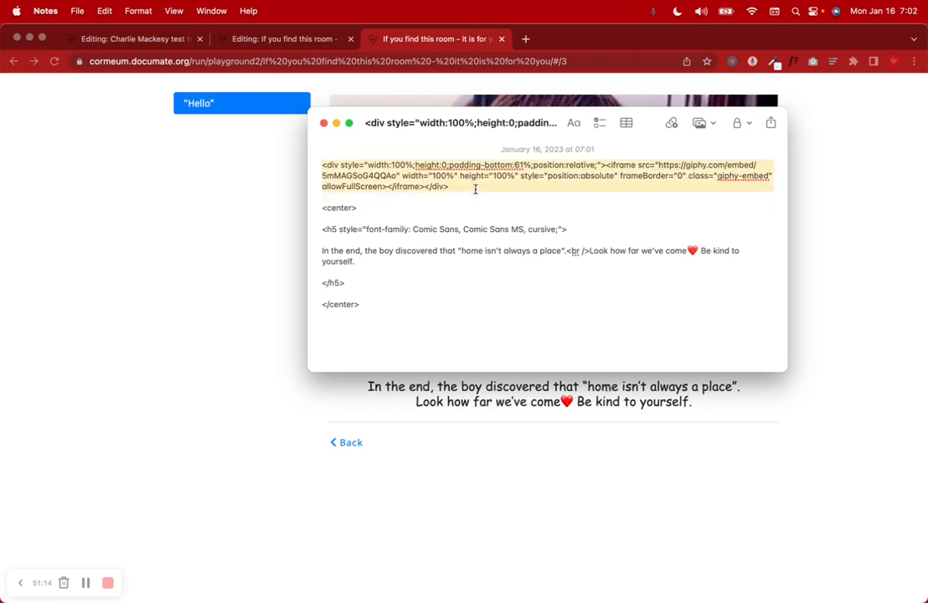
left_click(332, 197)
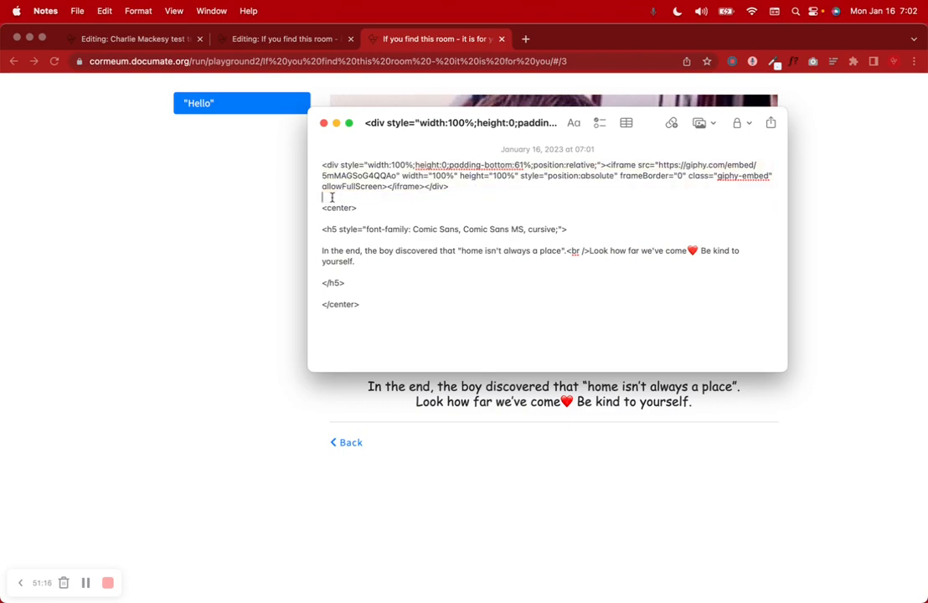
left_click_drag(323, 208, 422, 327)
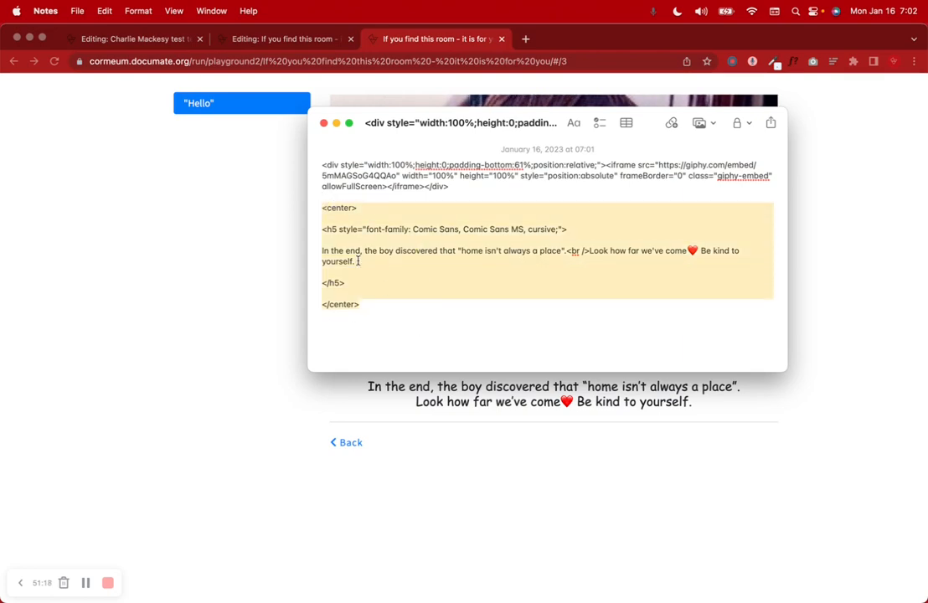
left_click_drag(358, 261, 339, 229)
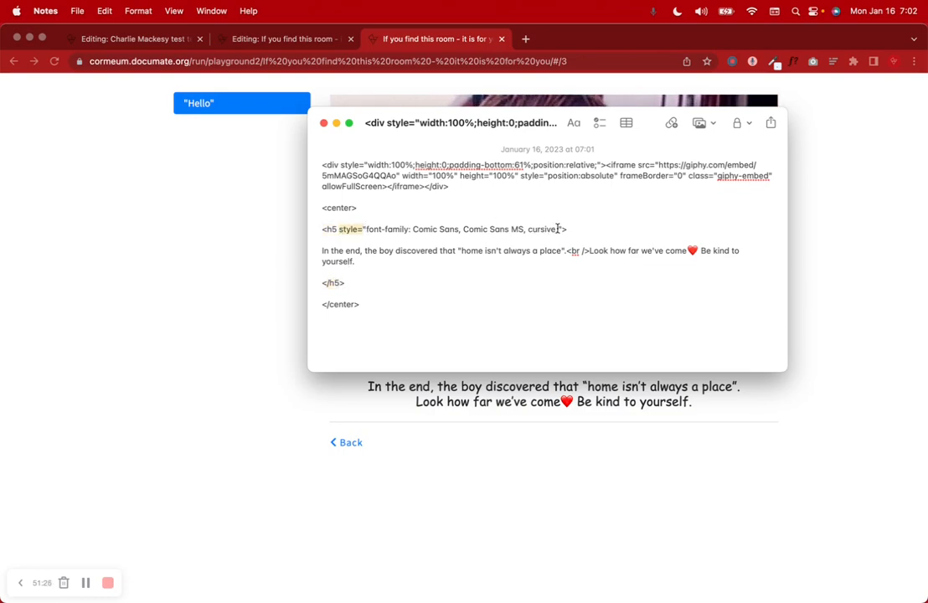
left_click_drag(561, 229, 386, 228)
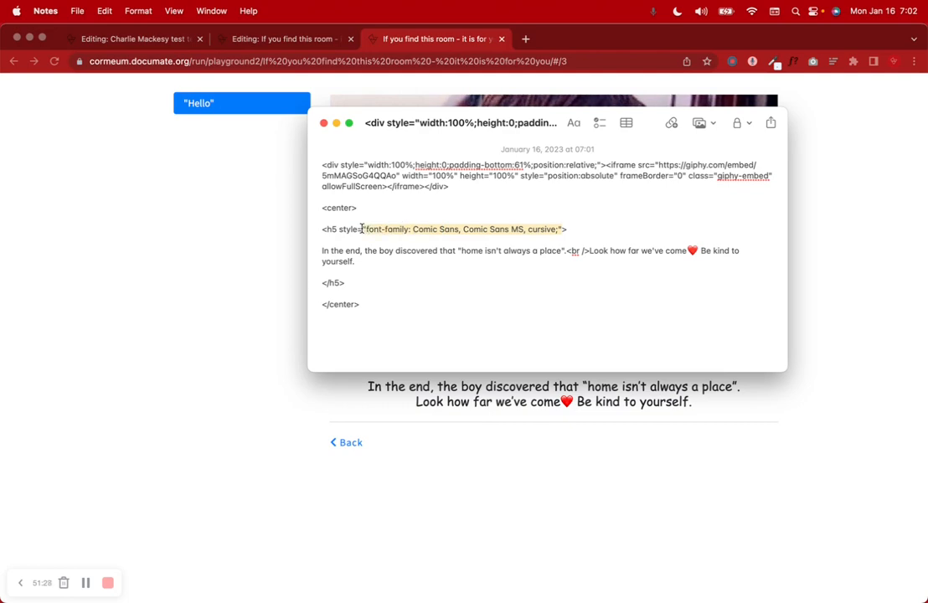
left_click(424, 230)
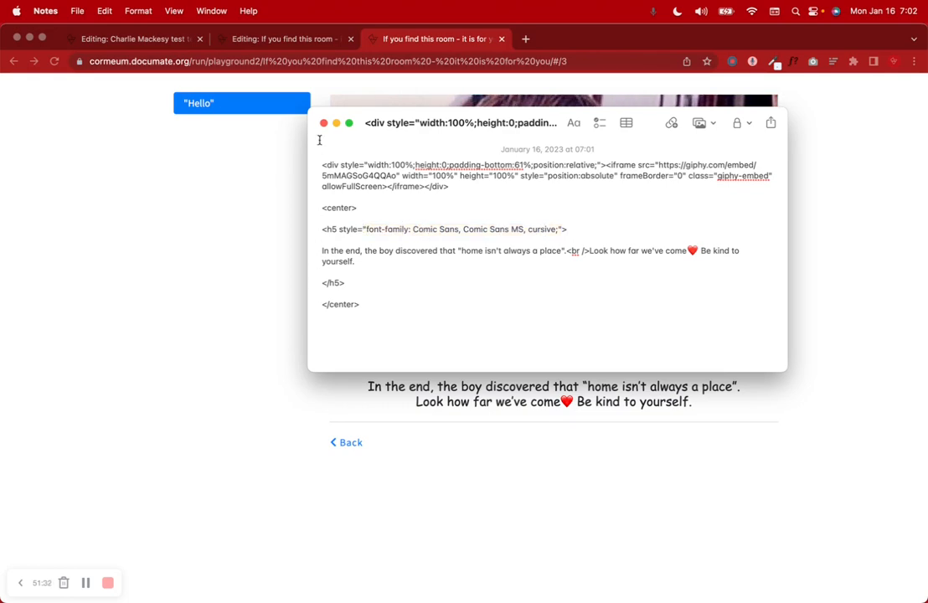
Step: Close the note and the open quiz preview, and run the workflow again from its editing page
left_click(323, 123)
left_click(596, 407)
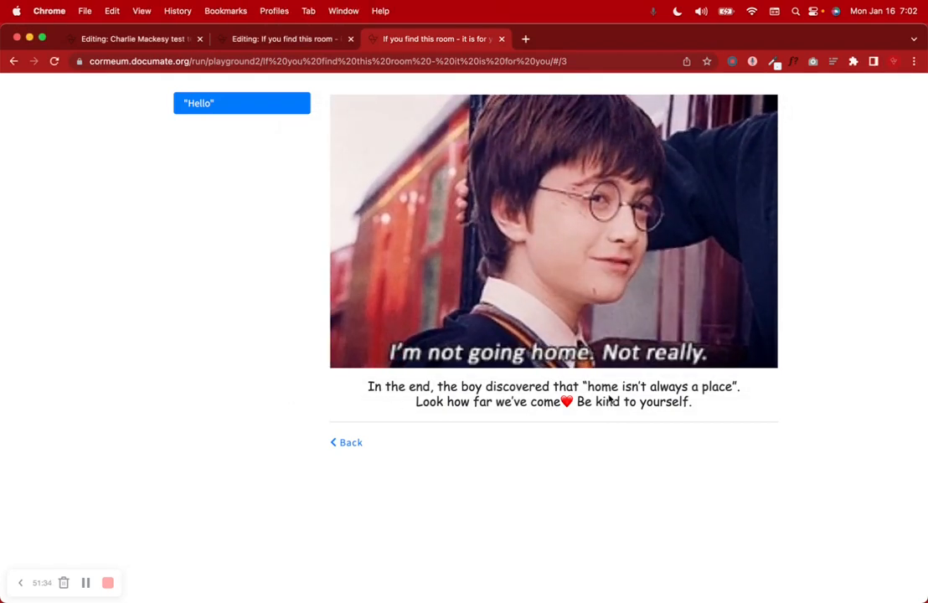
left_click(315, 43)
left_click(501, 40)
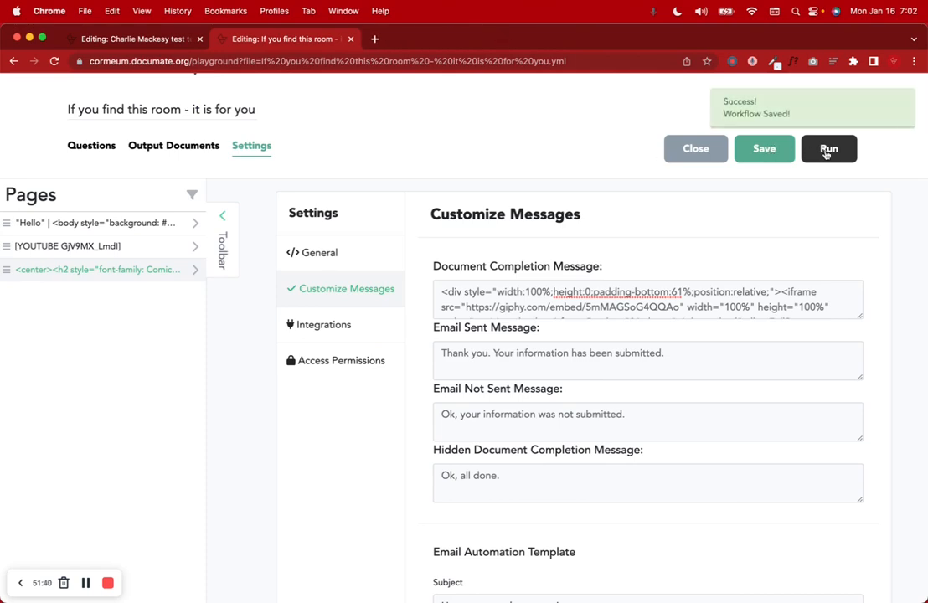
left_click(827, 150)
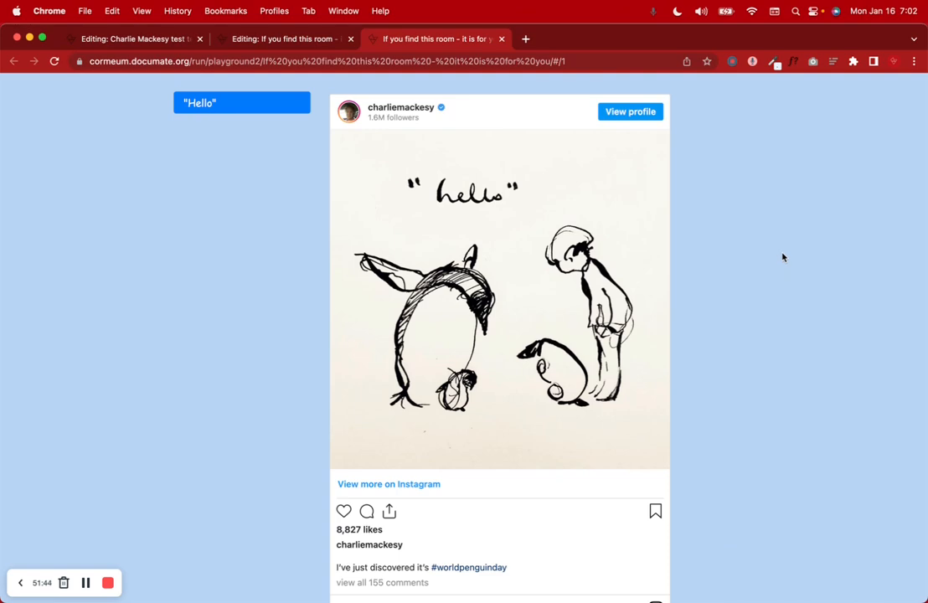
Step: Review the "Hello" page's drawing and Escape Room Mackesy welcome text, and continue to the questions page
scroll(788, 249, "down", 4)
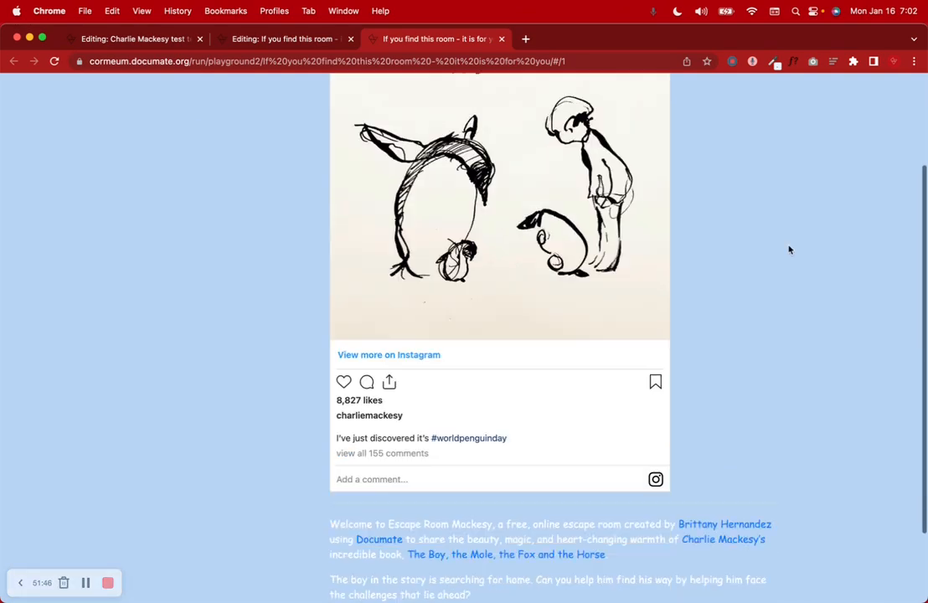
scroll(791, 243, "up", 4)
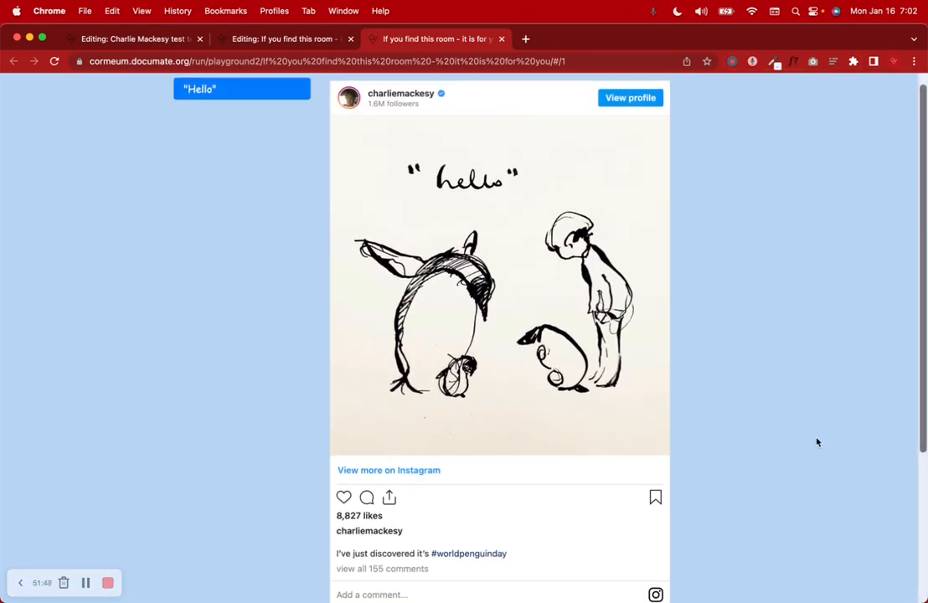
scroll(817, 441, "down", 4)
scroll(817, 441, "down", 1)
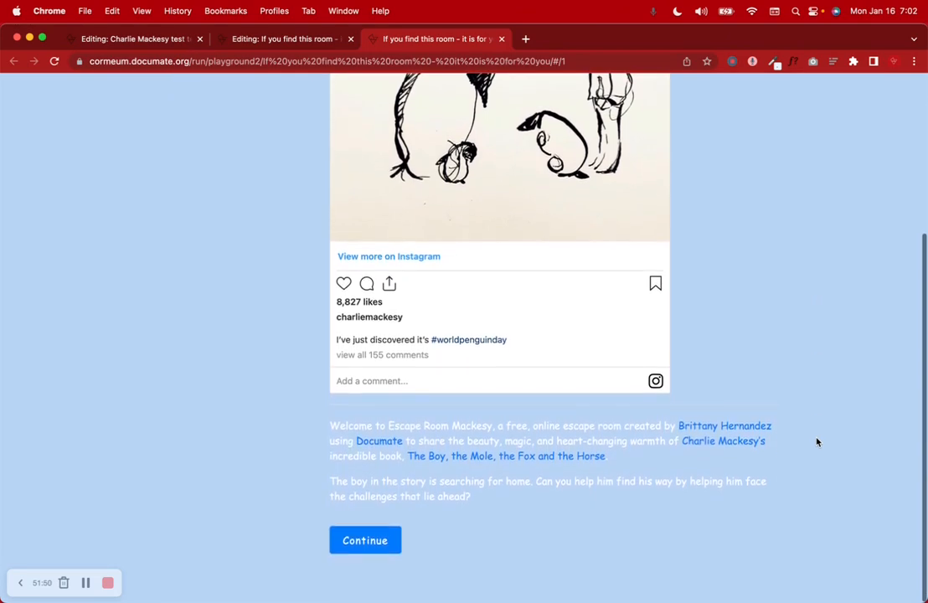
left_click_drag(376, 426, 612, 504)
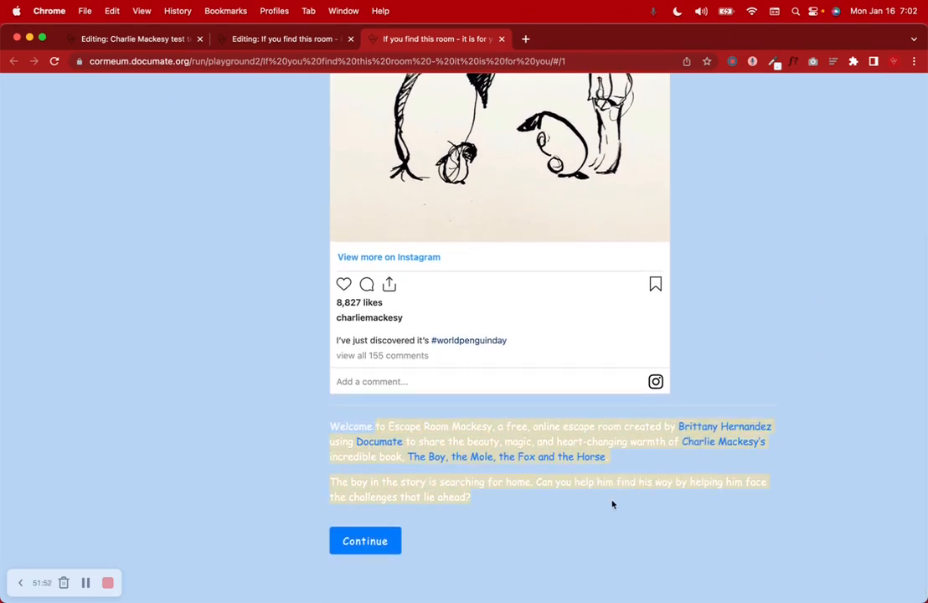
left_click(612, 504)
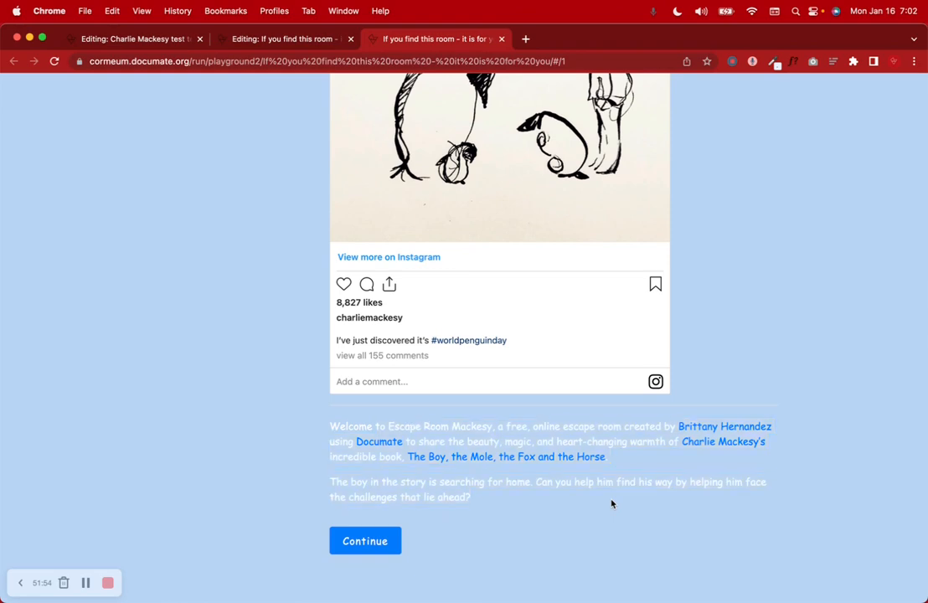
left_click(389, 552)
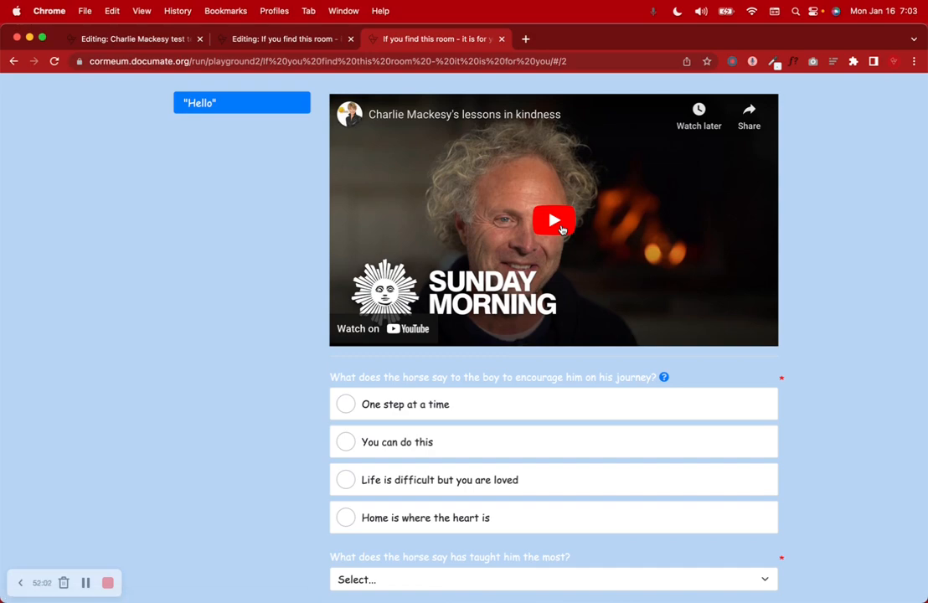
Step: Test the embedded "Charlie Mackesy's lessons in kindness" video by playing, pausing and viewing it in full screen
left_click(561, 230)
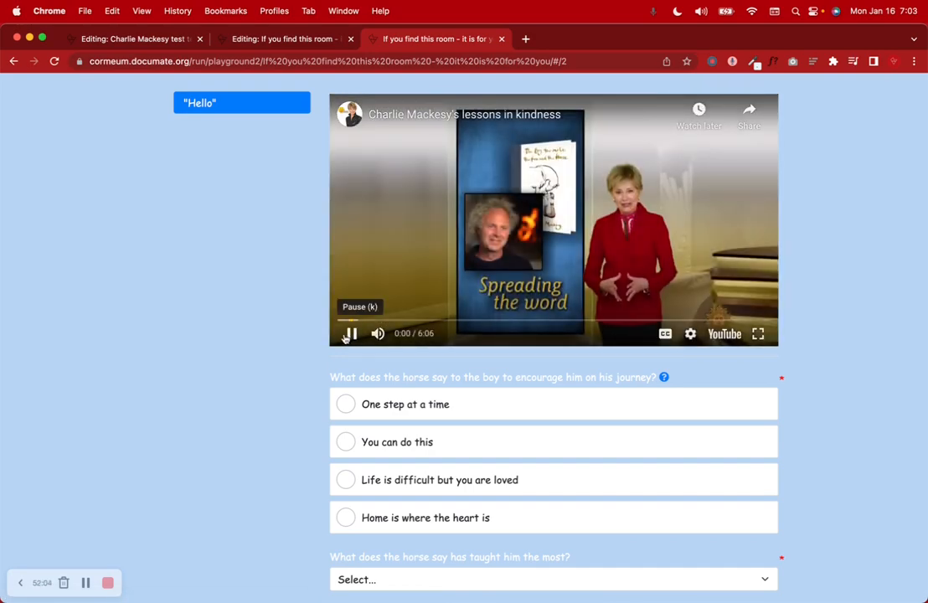
left_click(352, 333)
left_click(758, 334)
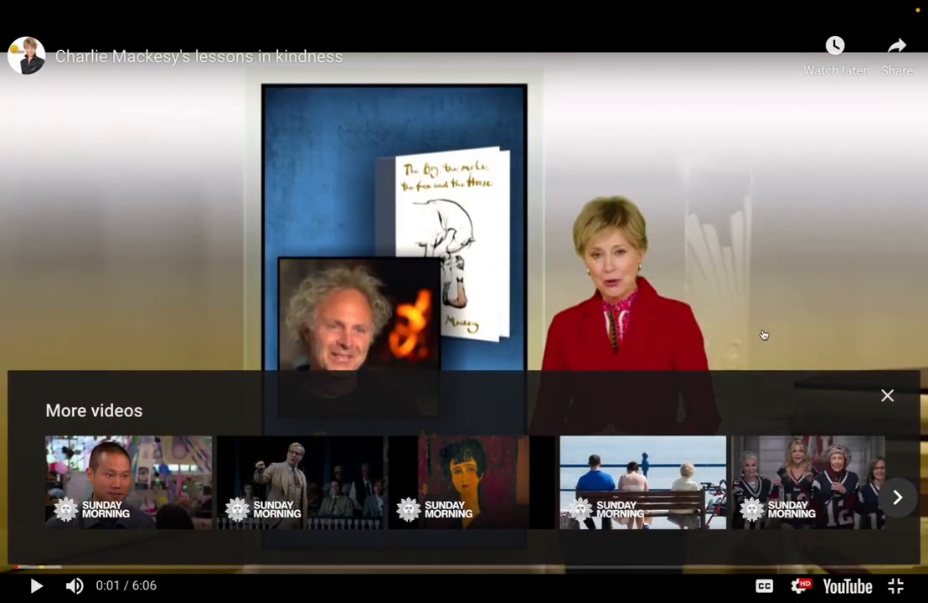
left_click(896, 588)
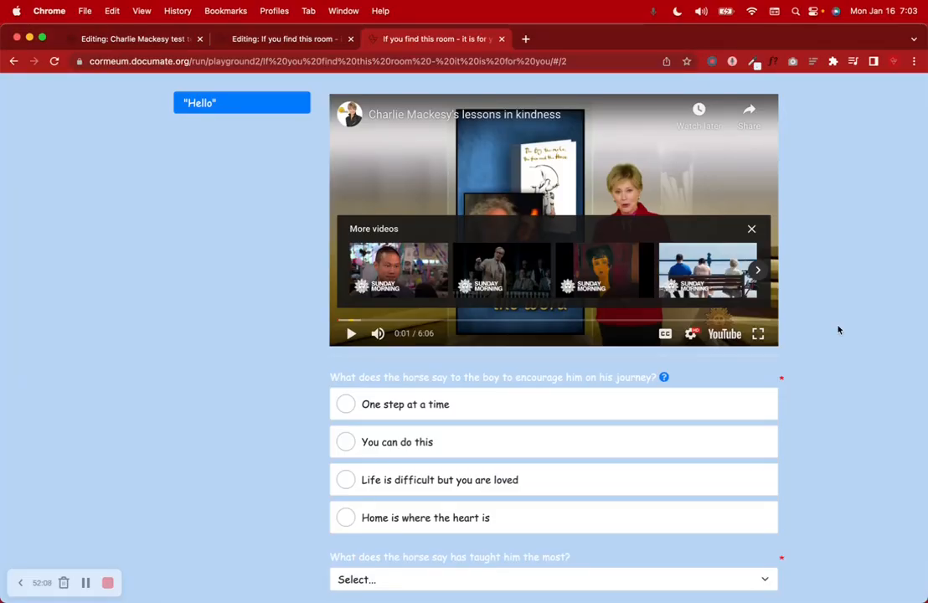
Step: Look through the quiz questions and their answer fields, including the expandable "Expand me" hint and the bravest-thing question
scroll(837, 328, "down", 5)
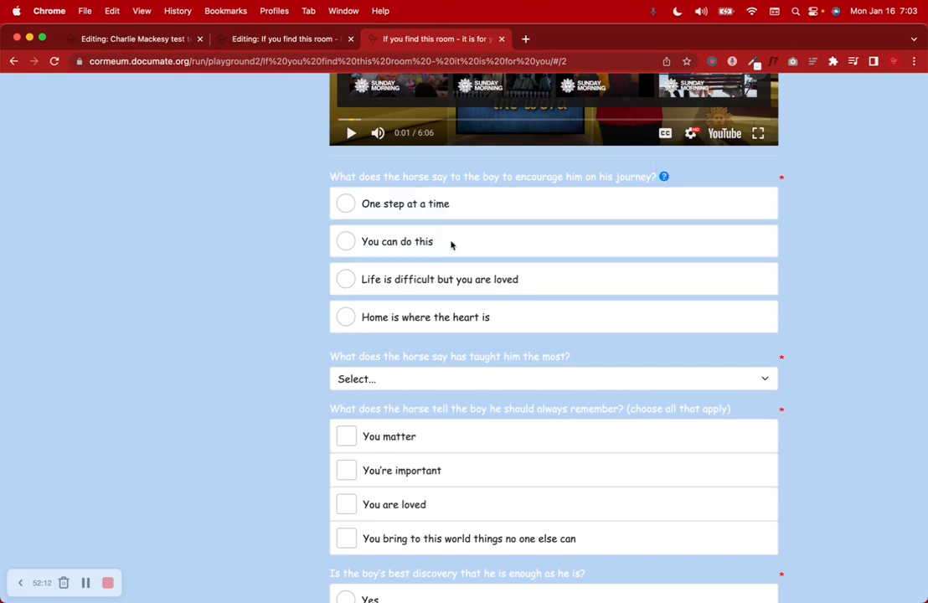
scroll(454, 284, "down", 3)
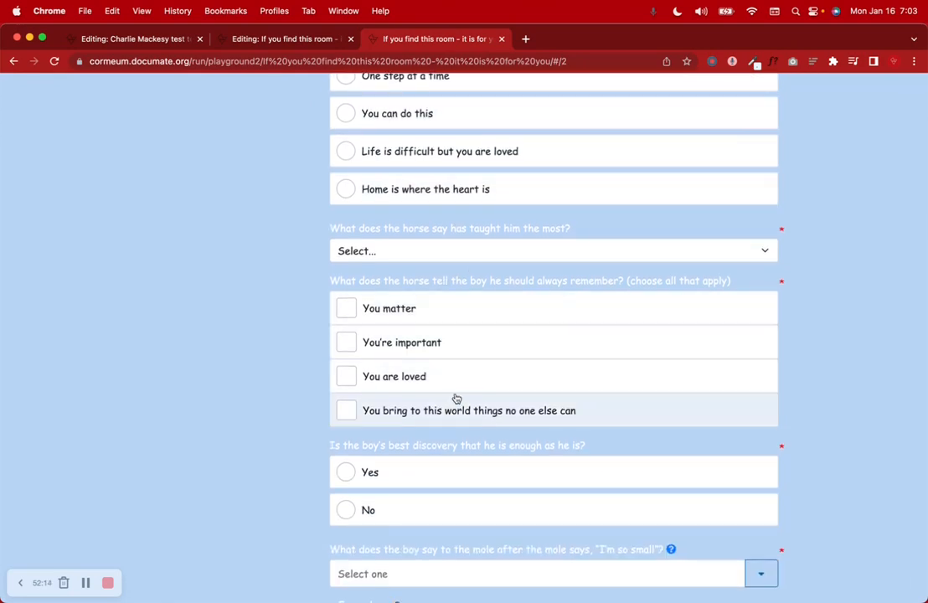
scroll(435, 482, "down", 4)
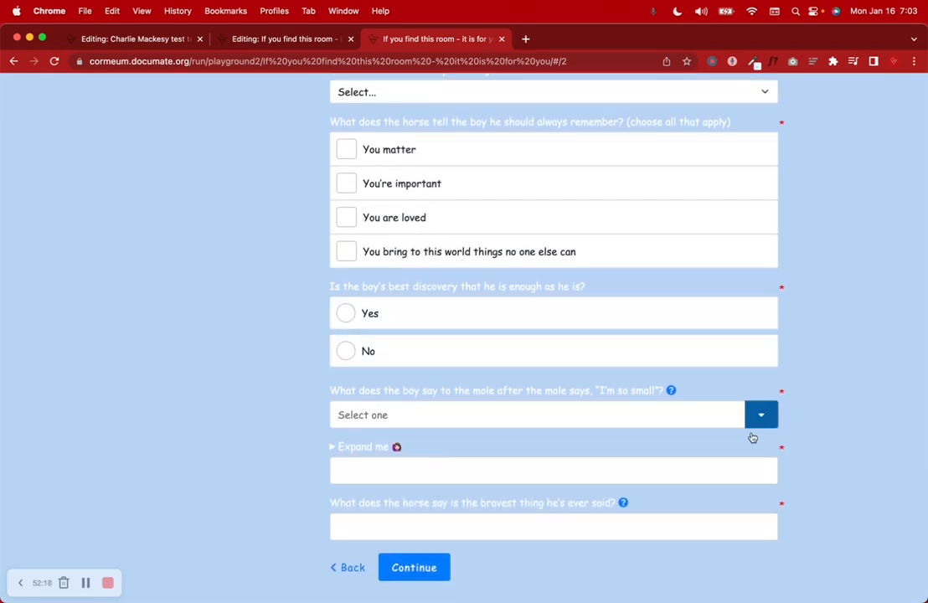
left_click(331, 446)
left_click(332, 446)
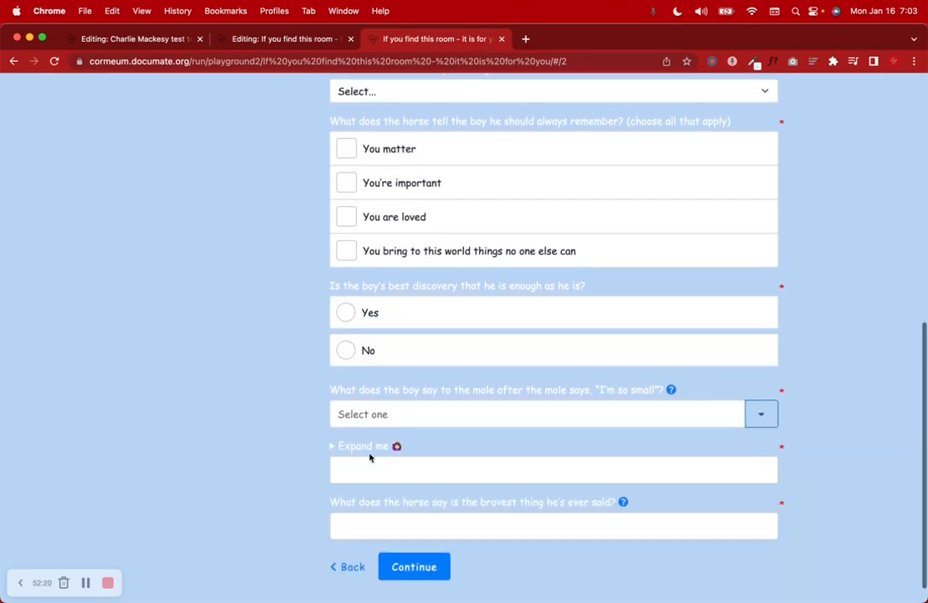
scroll(369, 457, "down", 1)
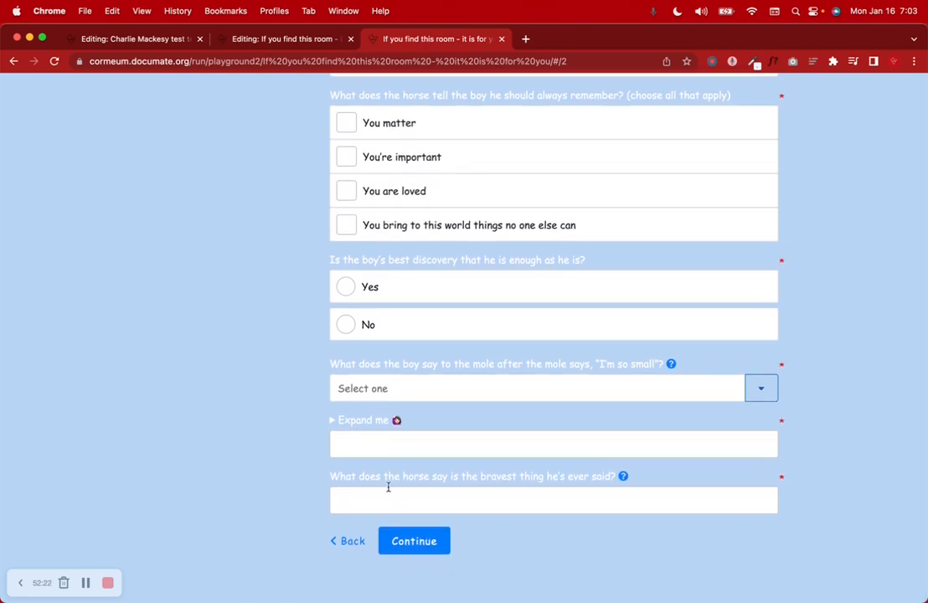
left_click(664, 498)
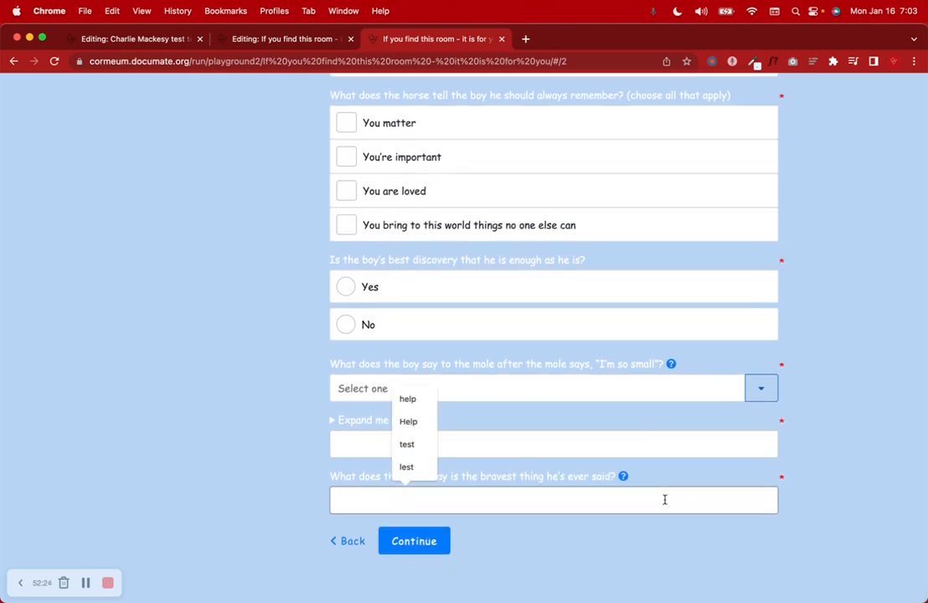
left_click(797, 478)
Step: Try "You can do this" for the horse's encouragement question, and change the answer to "Life is difficult but you are loved"
scroll(797, 480, "up", 1)
scroll(797, 480, "up", 8)
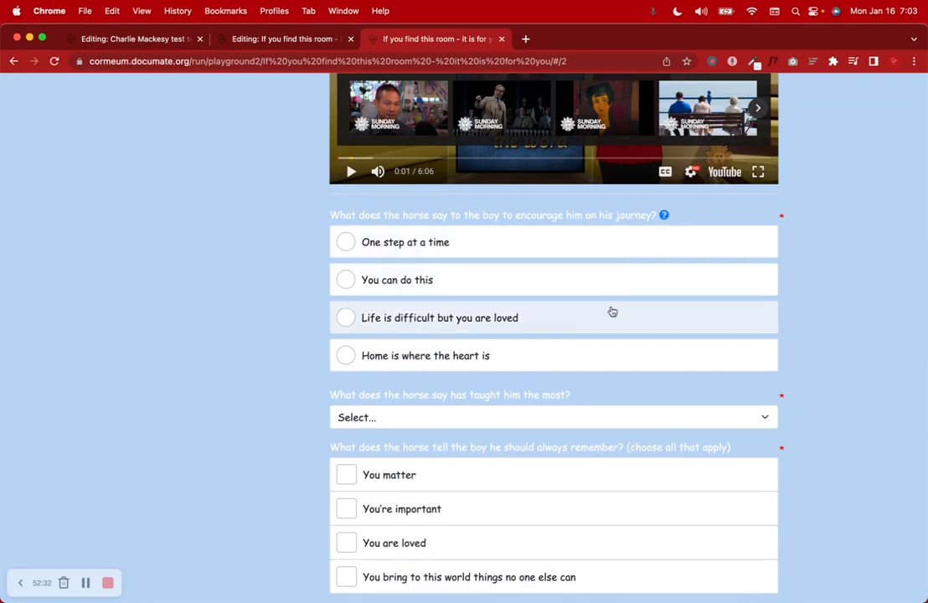
left_click(593, 281)
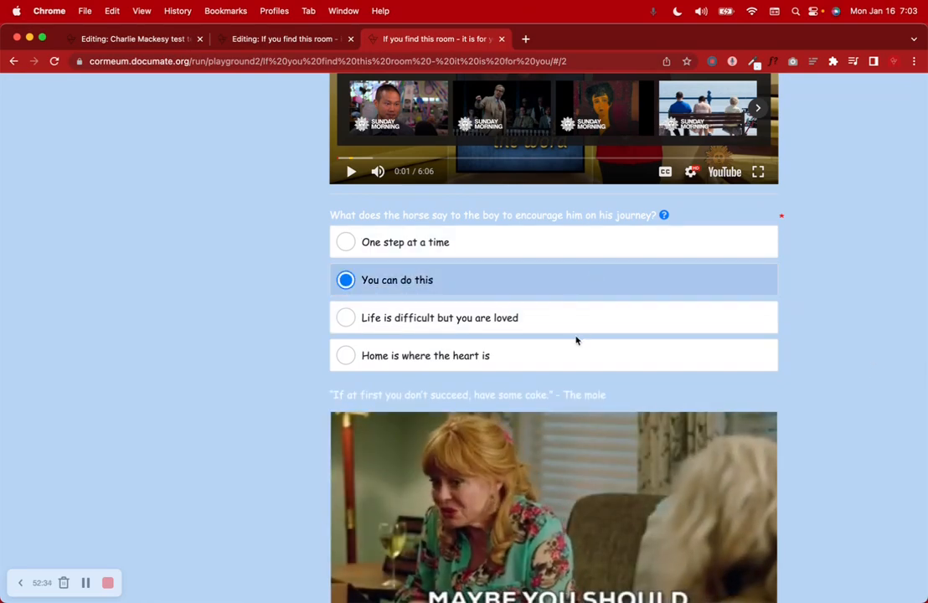
left_click(575, 327)
Step: Choose "Failure" as the answer to what the horse says has taught him the most
scroll(804, 345, "down", 10)
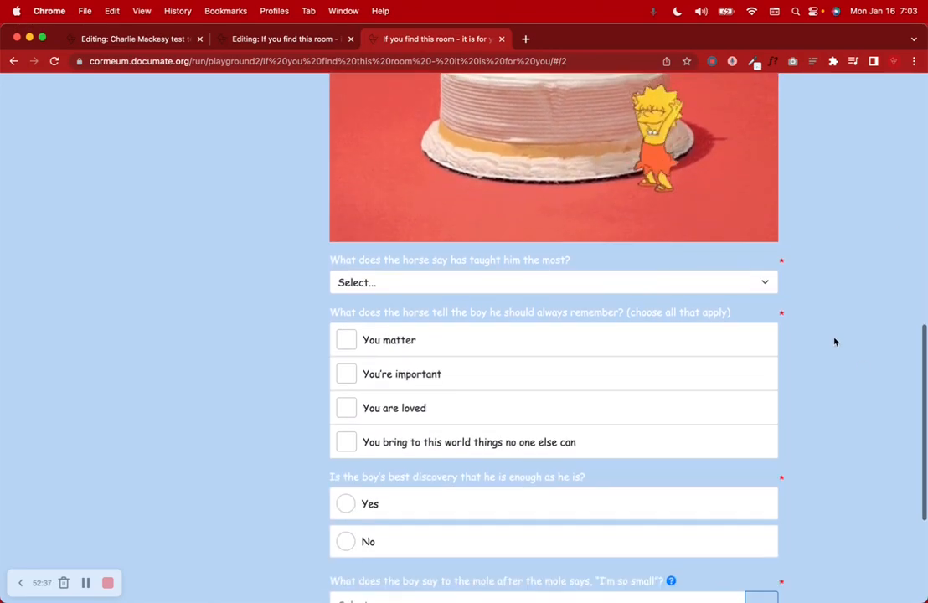
left_click(762, 285)
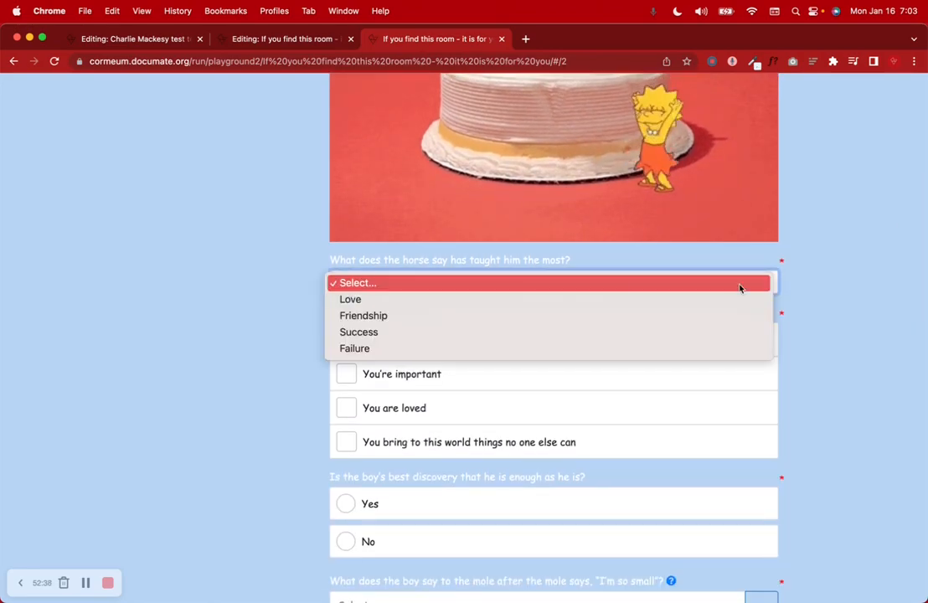
left_click(431, 350)
Step: Select all four statements, from "You matter" to "You bring to this world things no one else can", for what the boy should remember
scroll(843, 363, "down", 7)
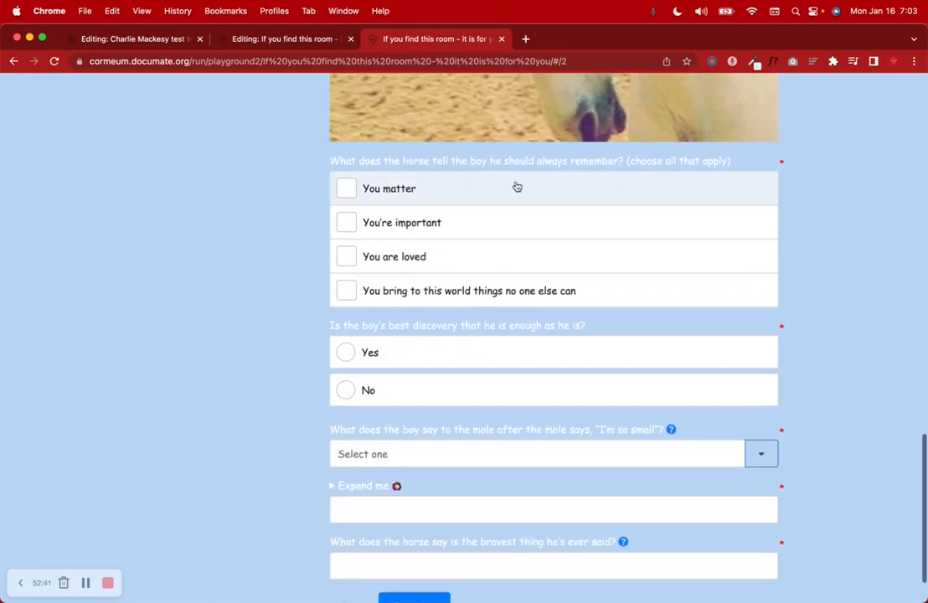
left_click(512, 199)
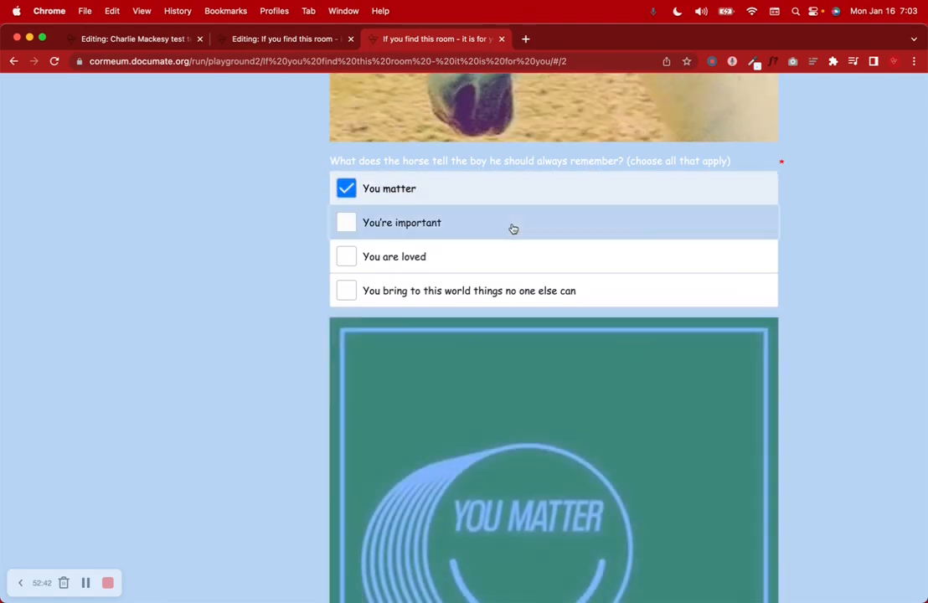
left_click(511, 230)
left_click(510, 260)
left_click(510, 293)
Step: Answer "Yes" to whether the boy's best discovery is that he is enough as he is
scroll(222, 311, "down", 8)
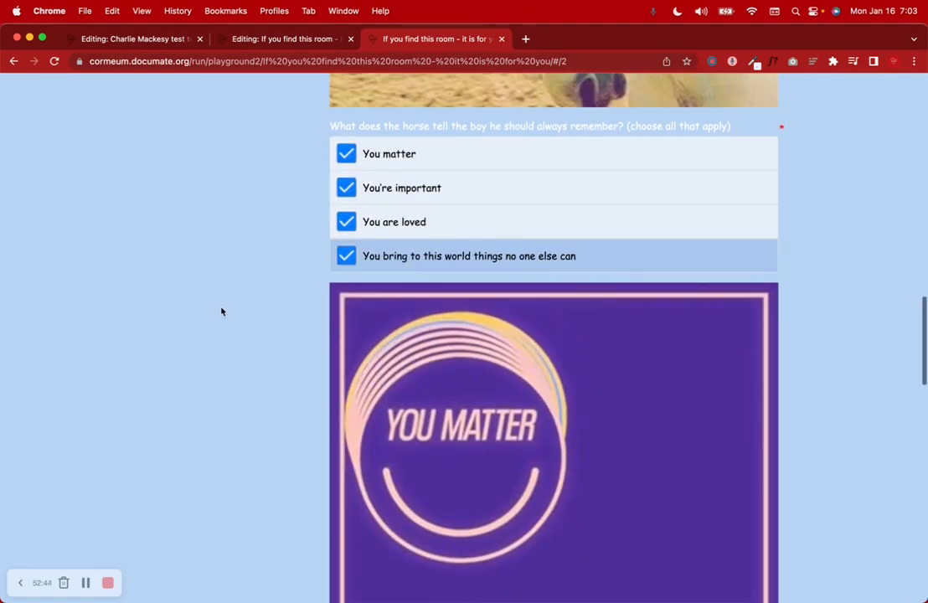
scroll(222, 312, "down", 10)
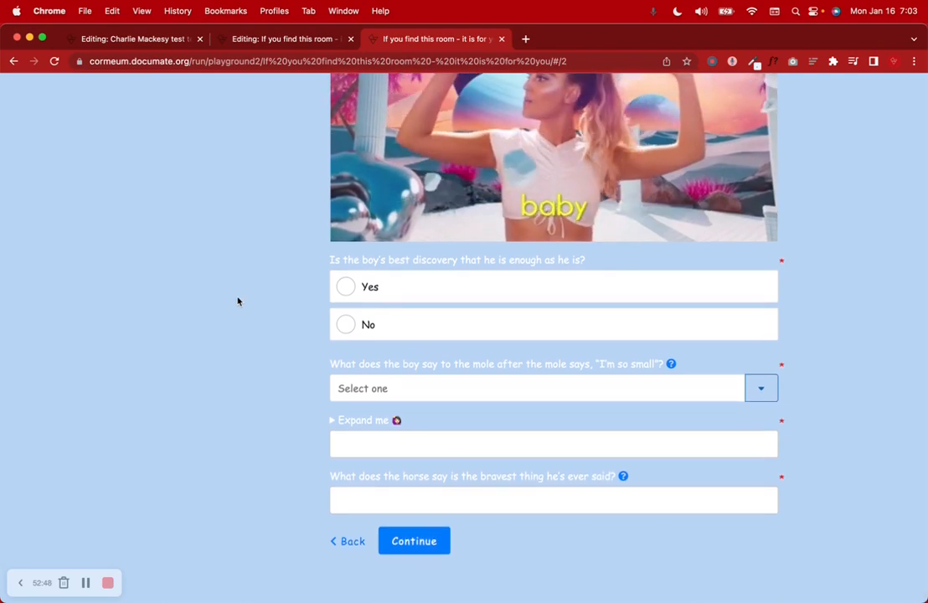
left_click(433, 287)
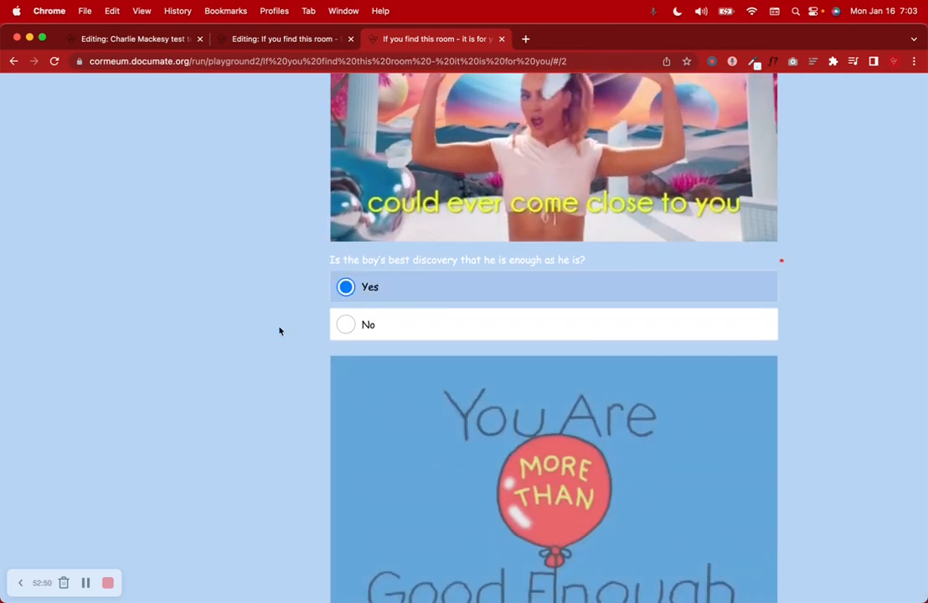
scroll(237, 379, "down", 8)
scroll(238, 380, "down", 2)
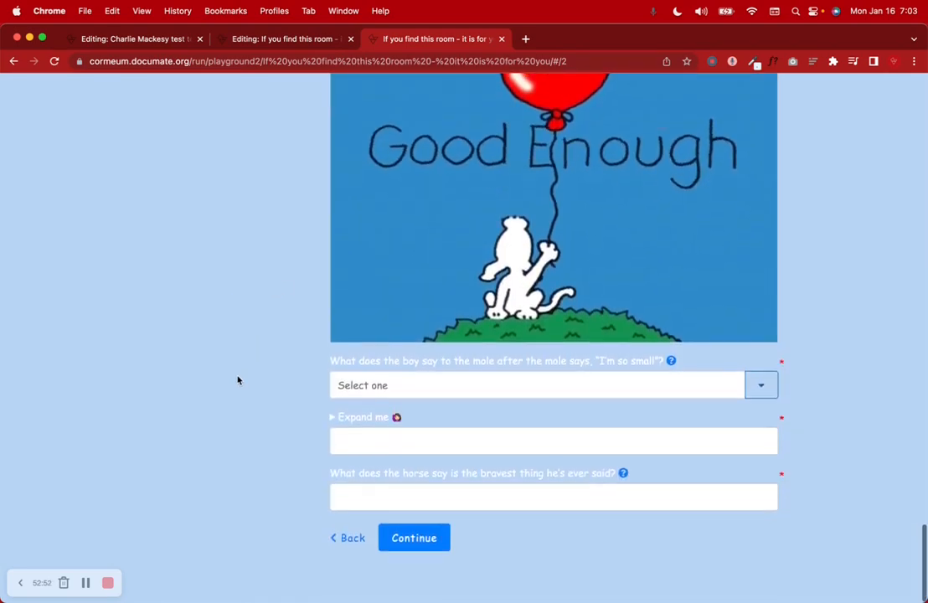
Step: Choose "Yes, but you make a huge difference" as the boy's reply to the mole saying "I'm so small"
left_click(762, 388)
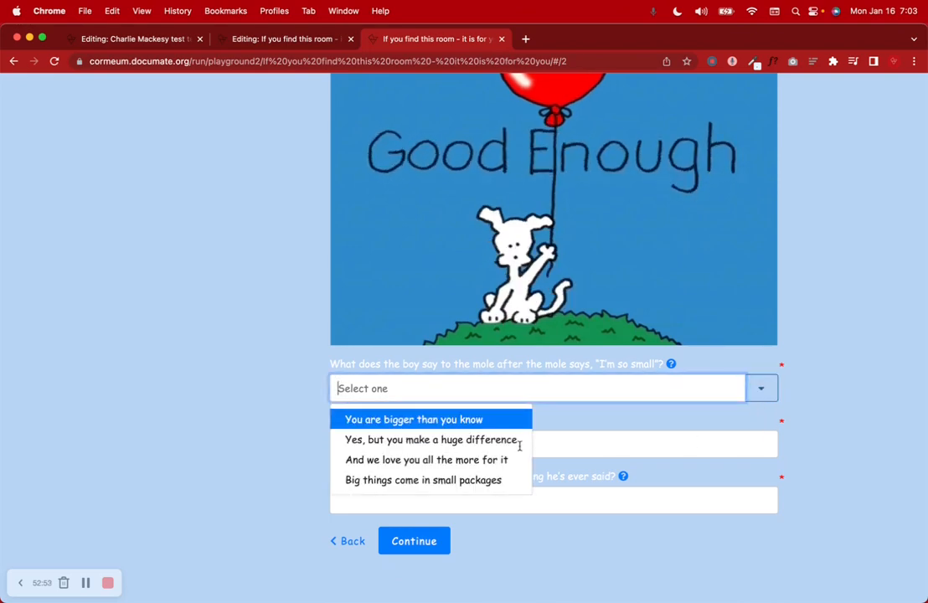
left_click(460, 438)
scroll(264, 468, "down", 10)
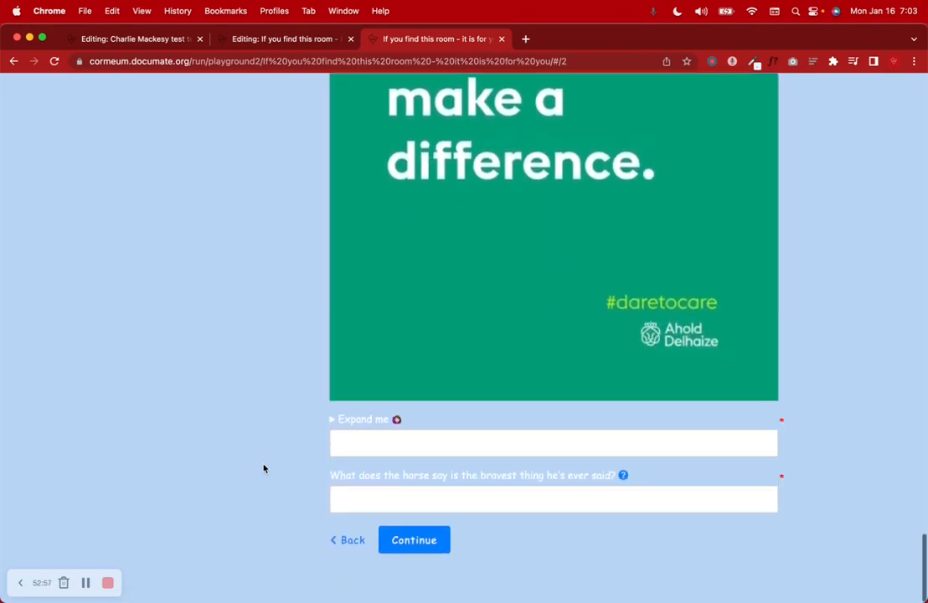
Step: Expand the hidden question about what the mole says "success" is, and answer it with 1
left_click(335, 420)
double_click(334, 423)
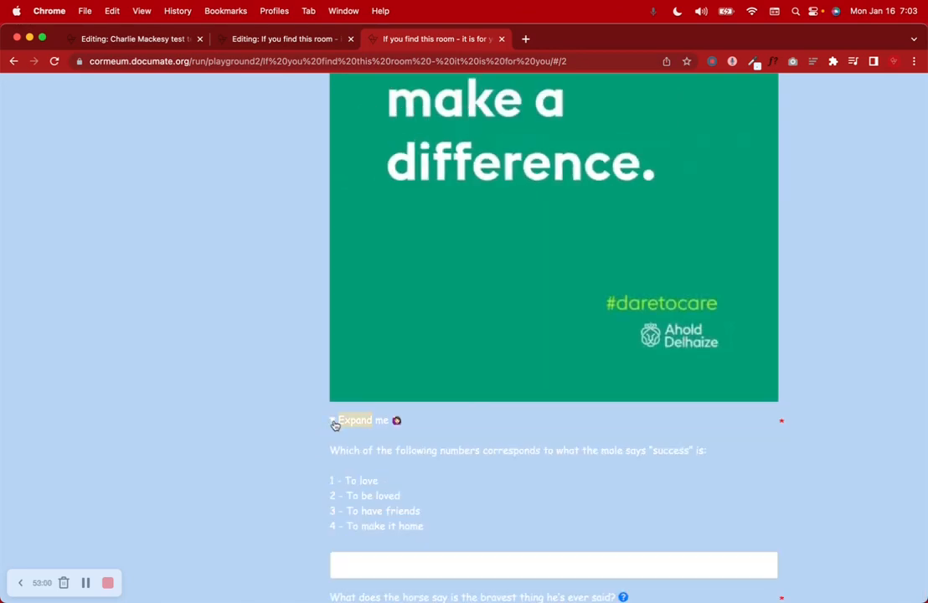
left_click(331, 474)
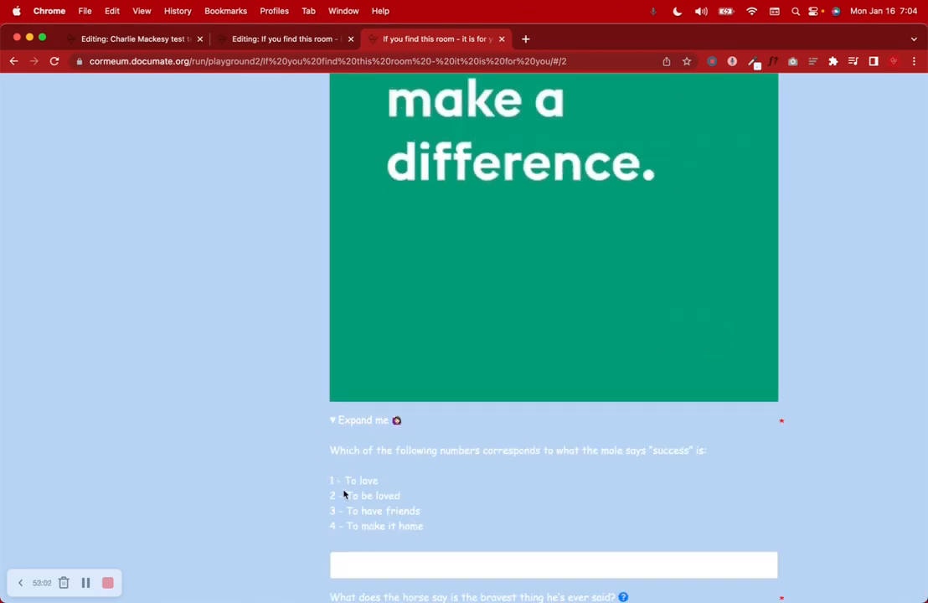
scroll(350, 551, "down", 3)
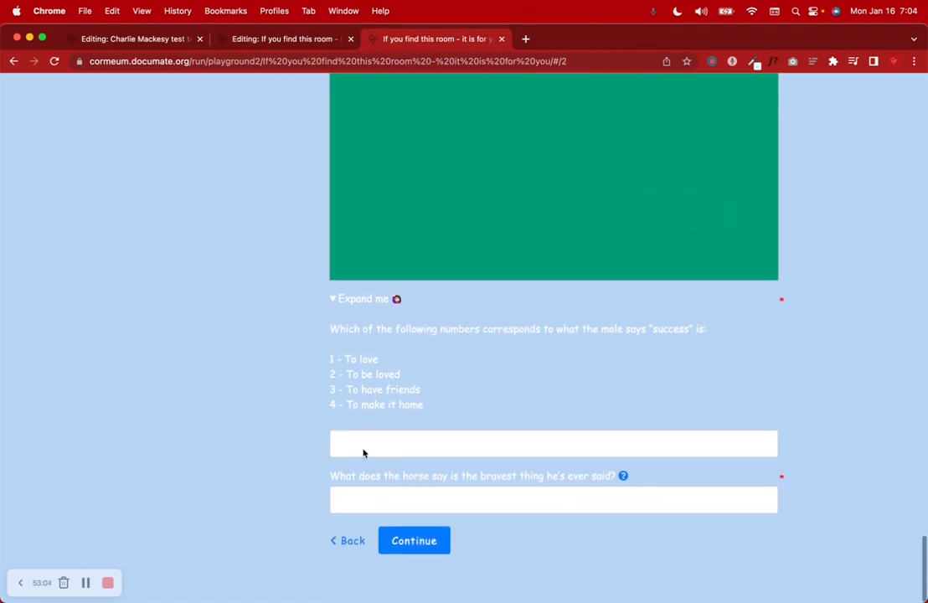
left_click(361, 449)
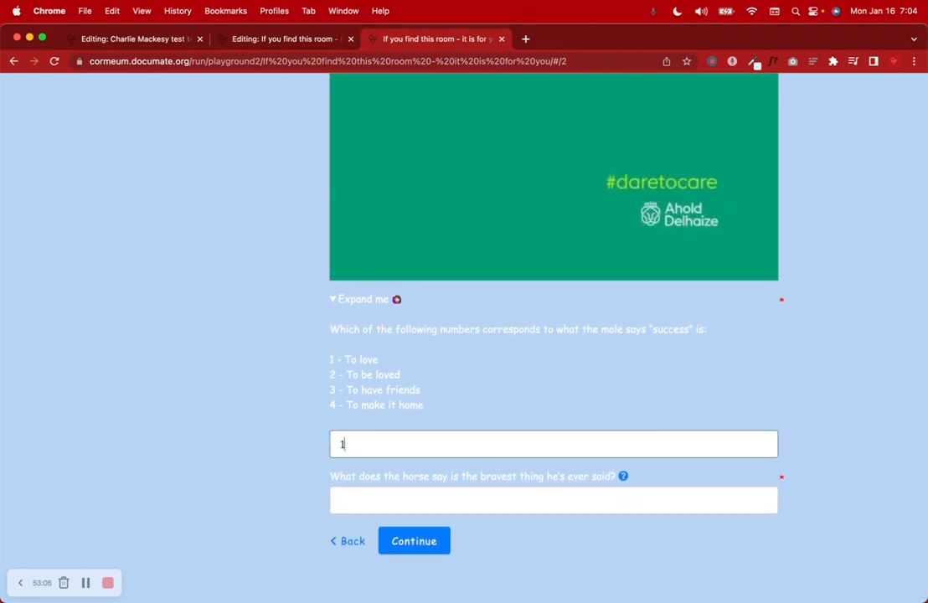
scroll(228, 442, "down", 5)
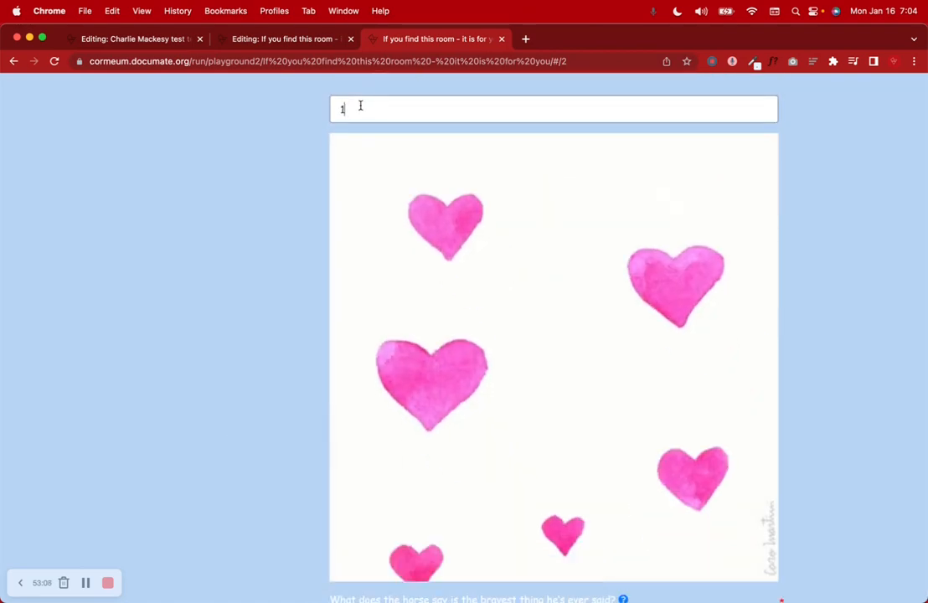
Step: Try 2 as the answer to the mole's "success" question, and change it back to 1
key("BackSpace")
type("2")
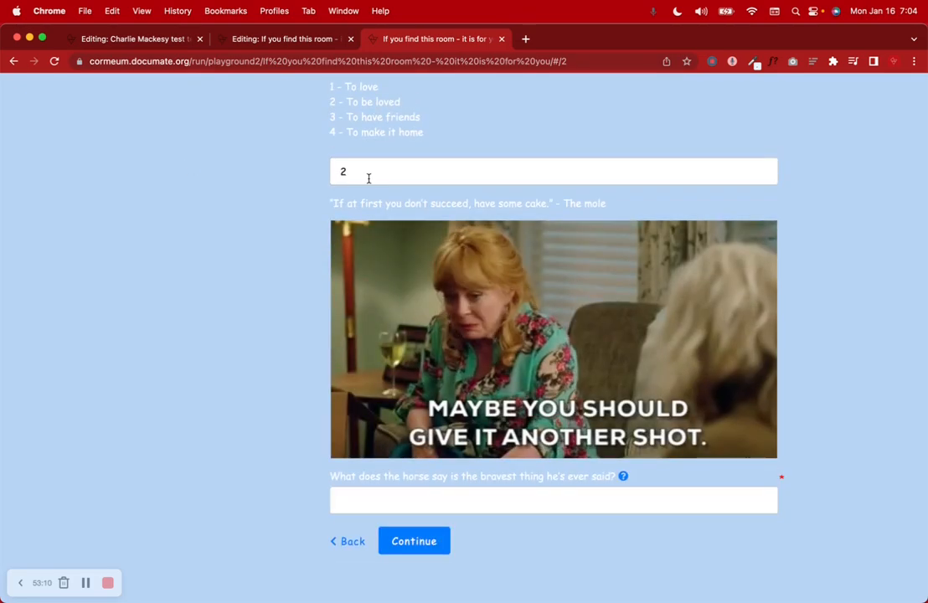
key("BackSpace")
type("1")
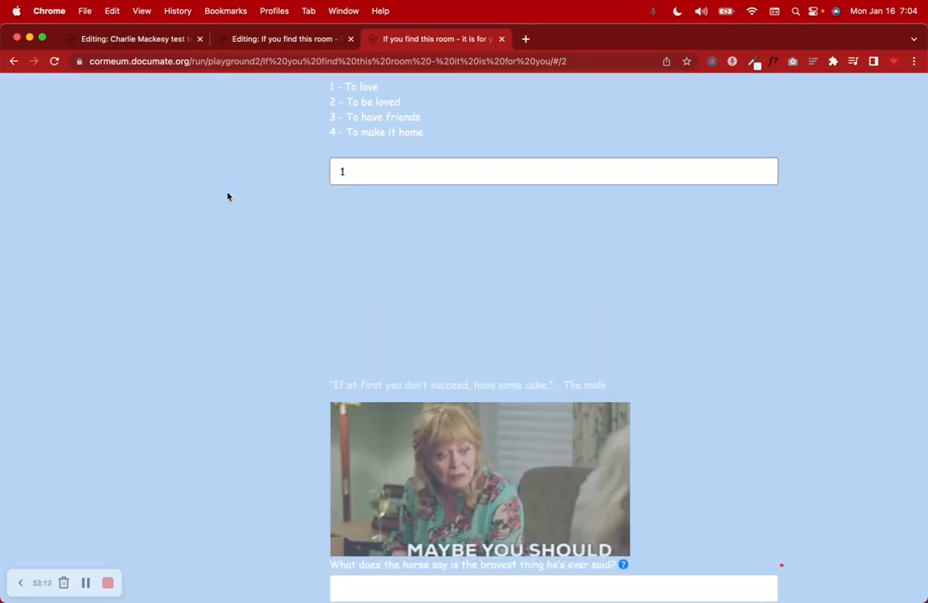
Step: Try the lowercase answer "help" for the bravest thing the horse has ever said, and continue to the following quiz page
scroll(228, 196, "down", 5)
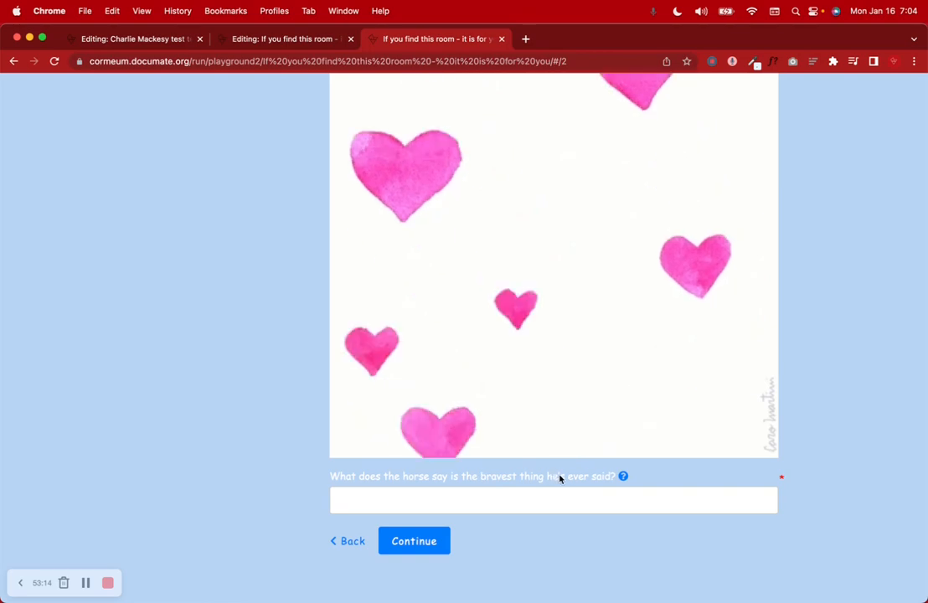
left_click_drag(563, 478, 314, 470)
left_click(323, 495)
left_click(339, 492)
type("help")
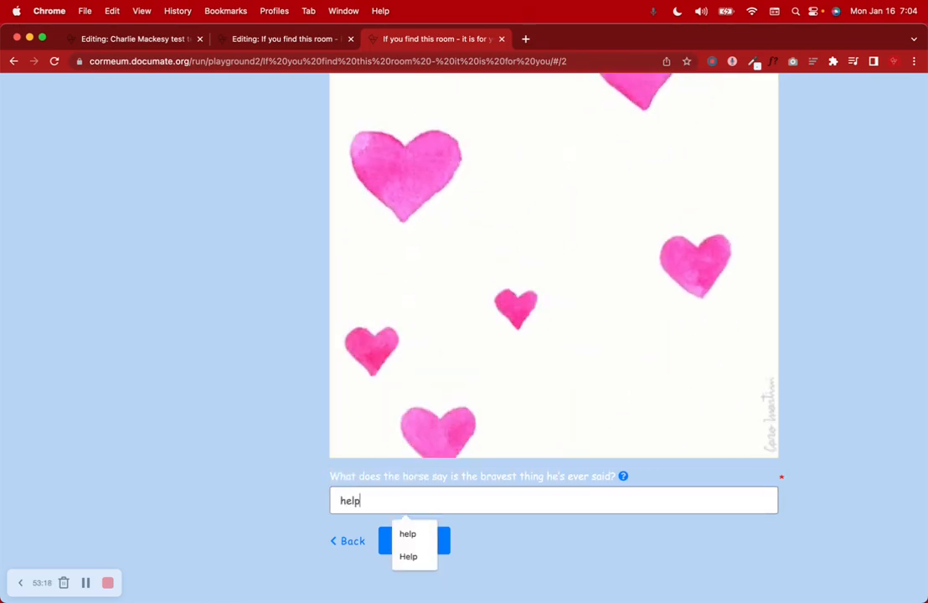
double_click(349, 501)
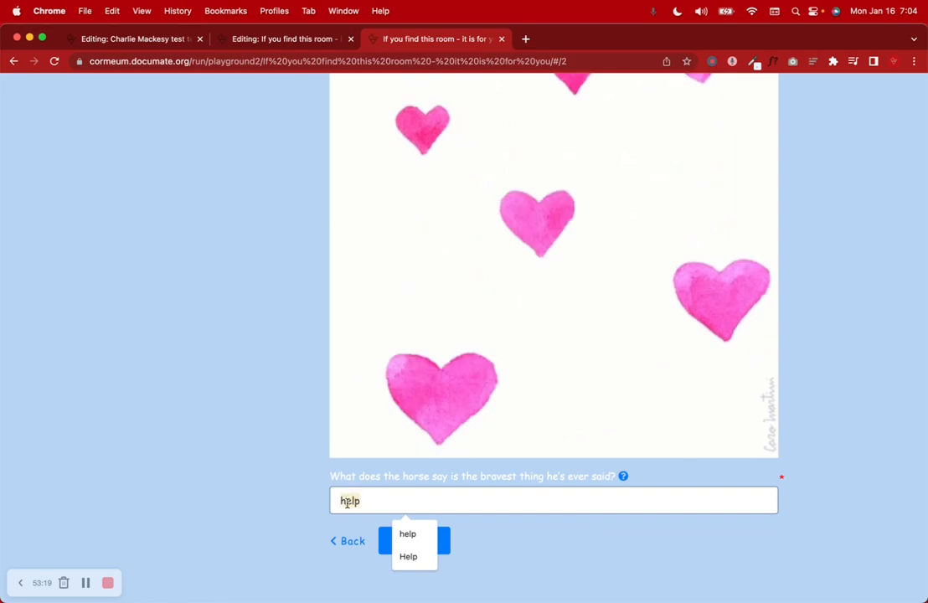
left_click(288, 498)
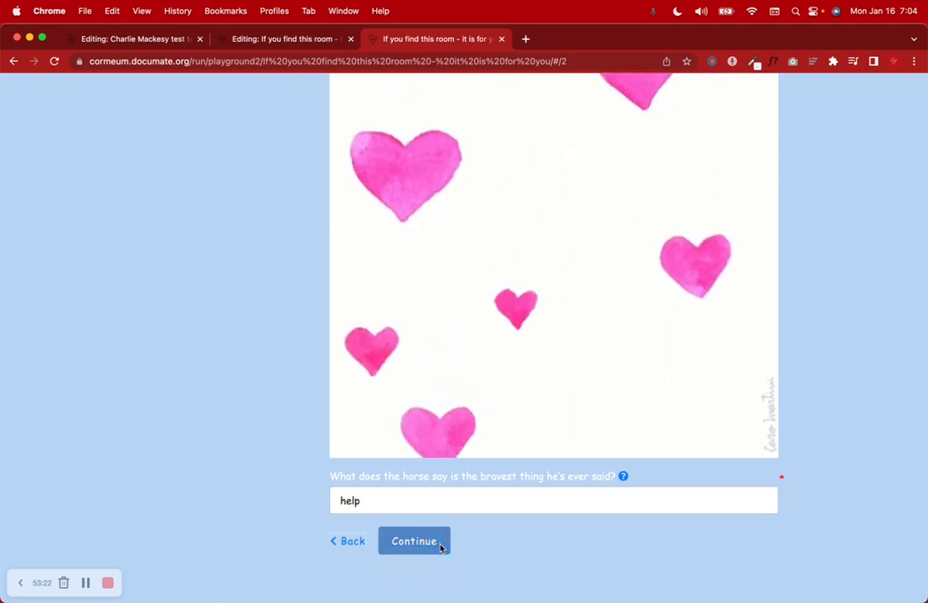
left_click(414, 541)
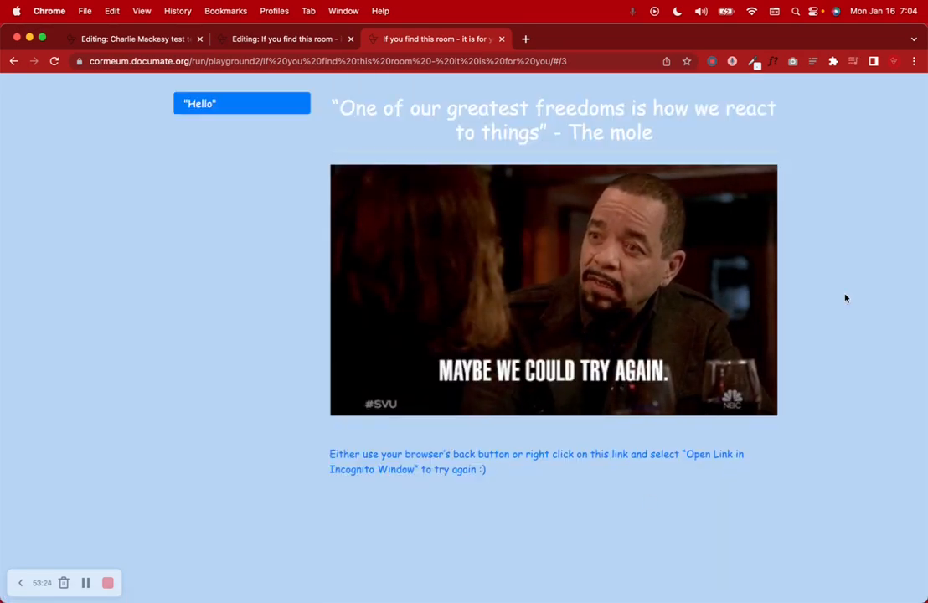
Step: Highlight the mole's quote at the head of the try-again page, and return to the previous quiz page
left_click_drag(334, 107, 668, 141)
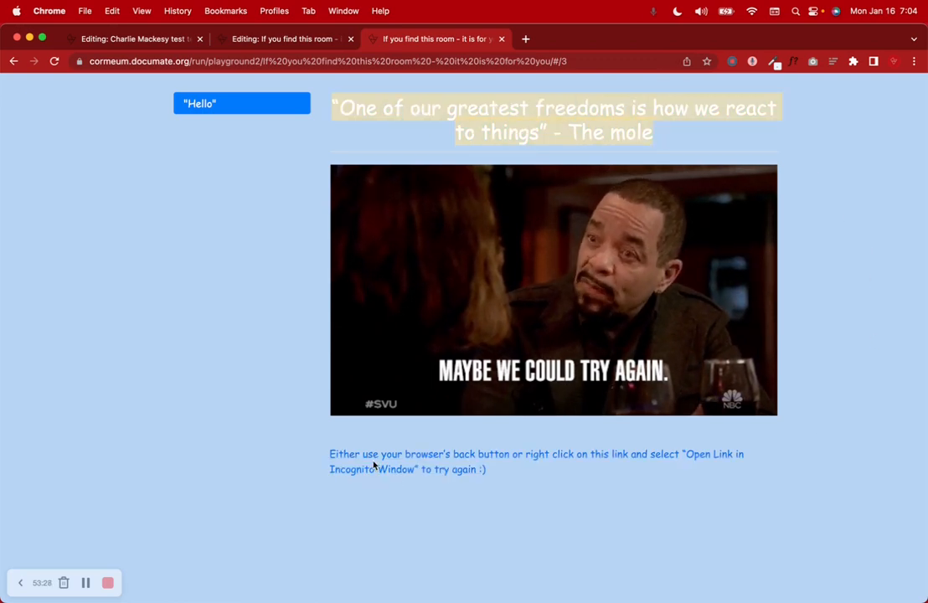
left_click(269, 357)
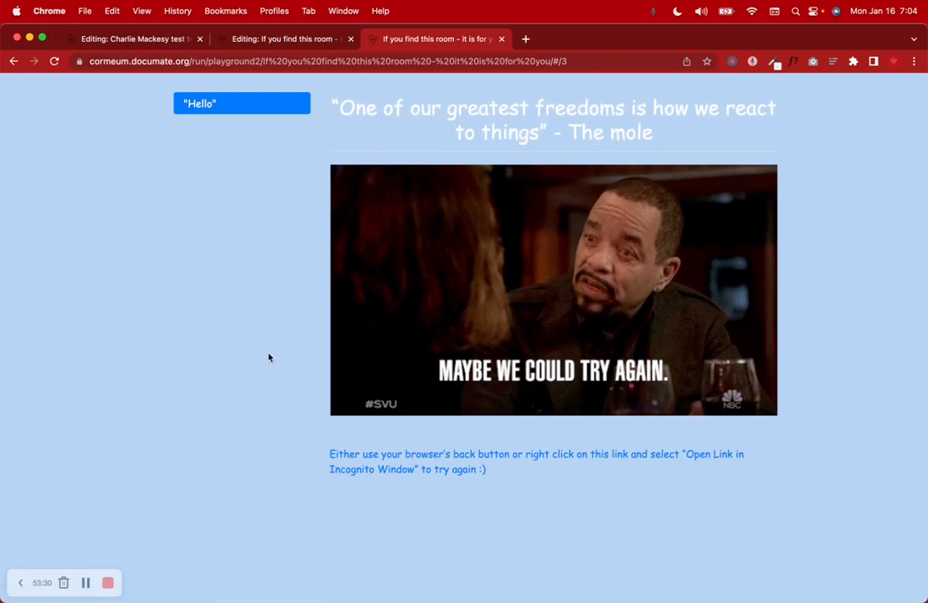
left_click(18, 62)
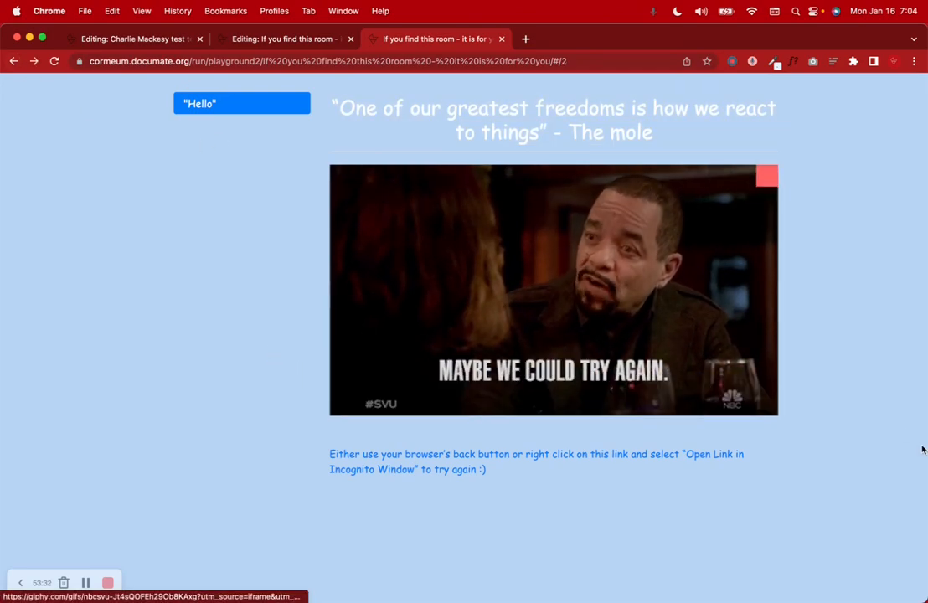
Step: Change the answer about the horse's bravest words to "Help" with a capital H, and continue to the end of the quiz
scroll(884, 434, "down", 20)
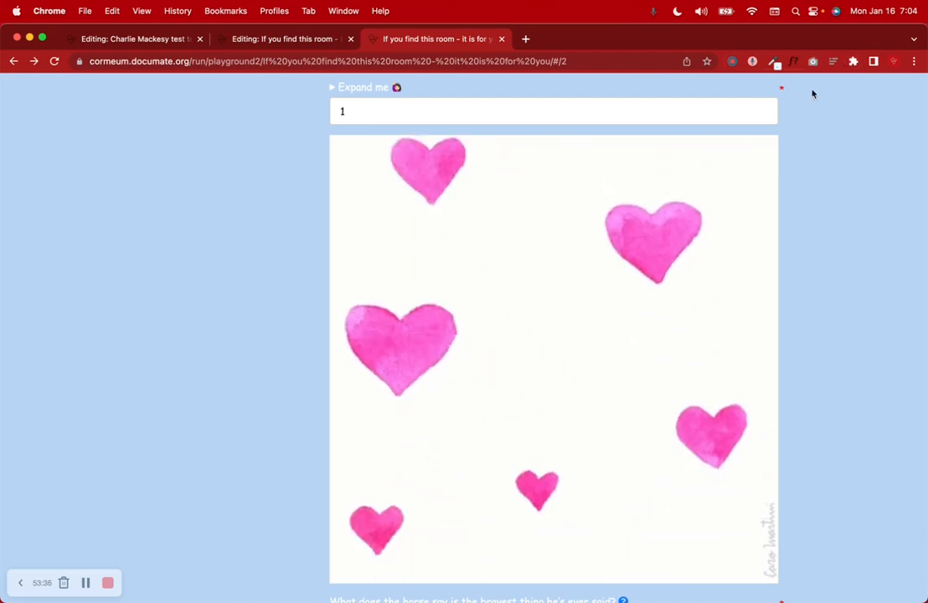
scroll(847, 183, "down", 4)
left_click(344, 499)
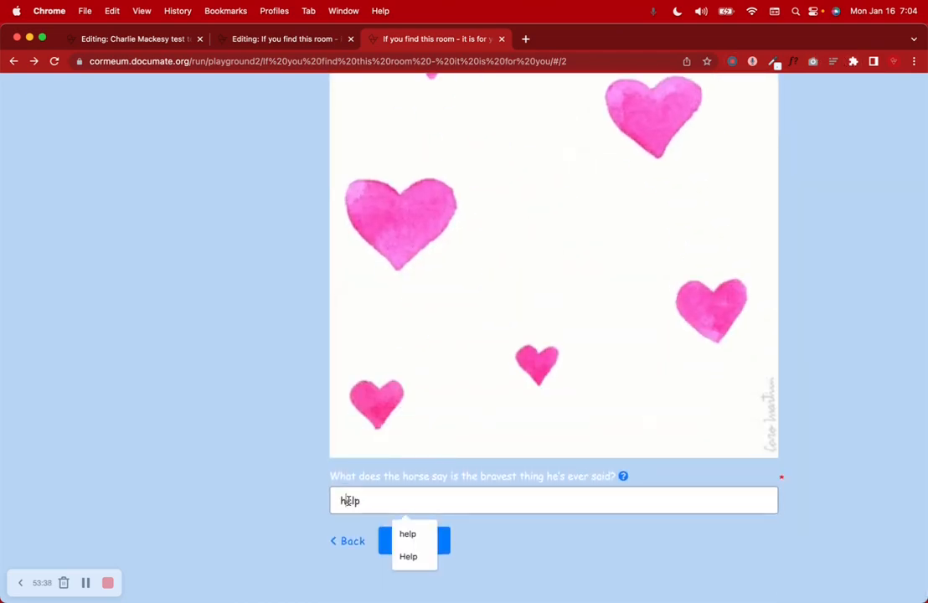
key("BackSpace")
type("H")
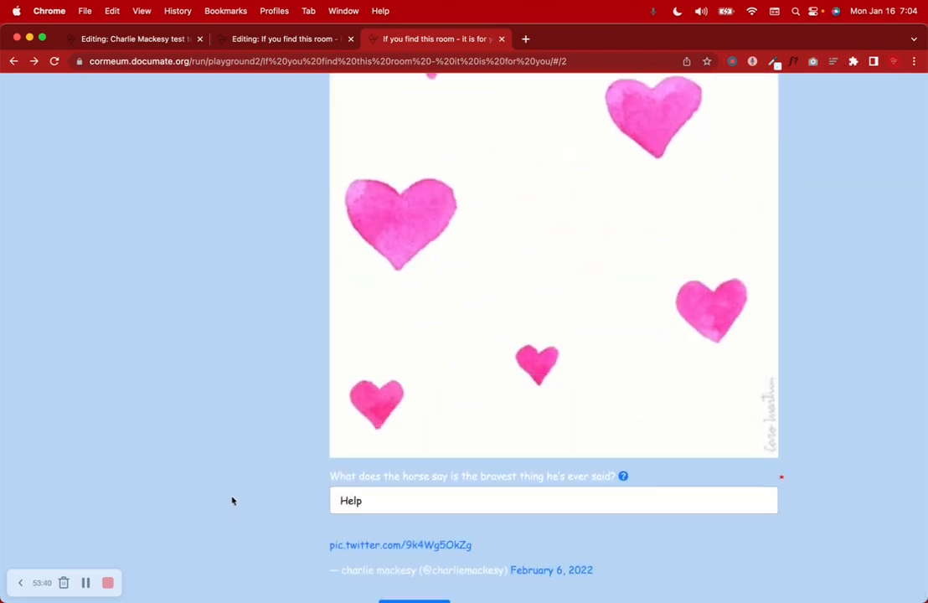
scroll(231, 500, "down", 6)
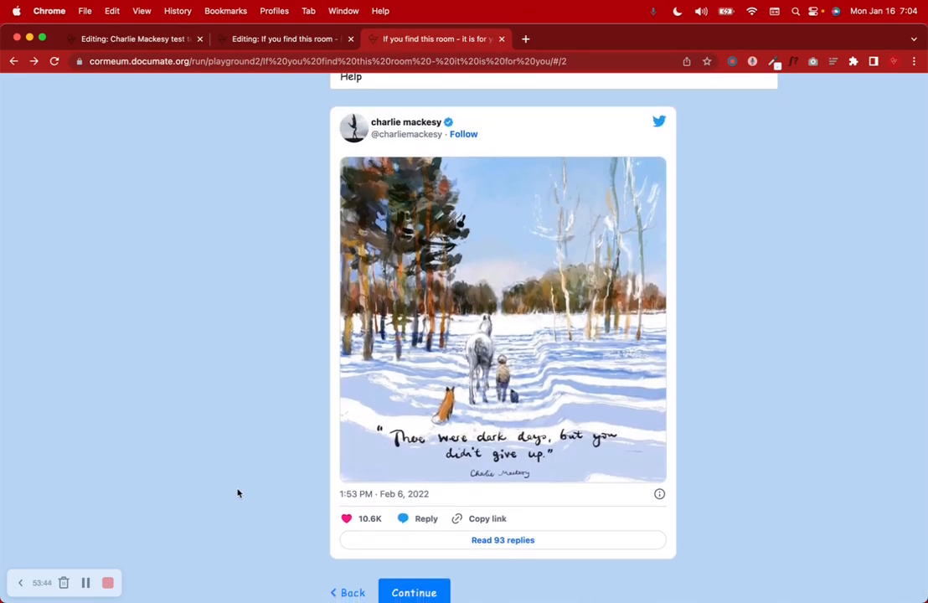
scroll(238, 494, "down", 2)
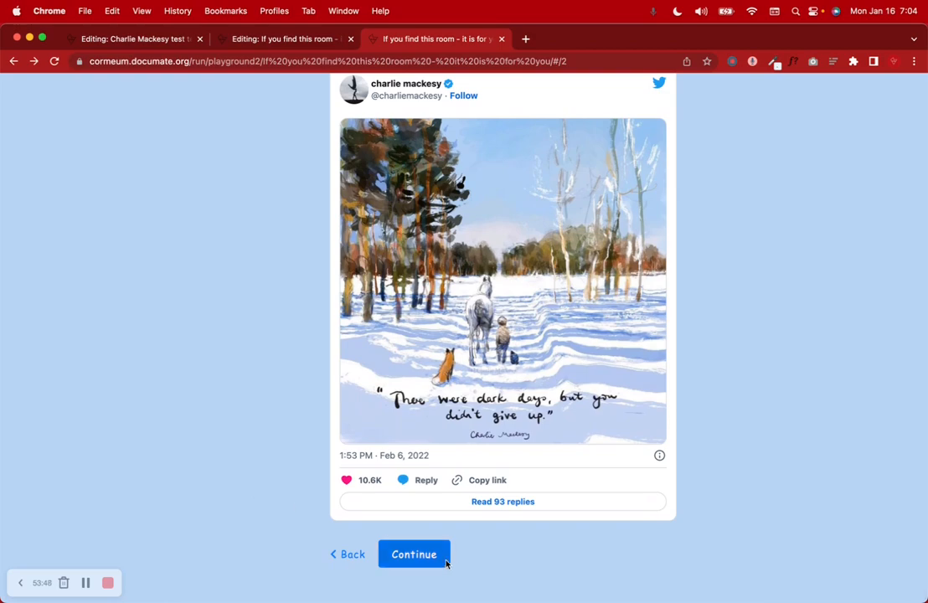
left_click(419, 554)
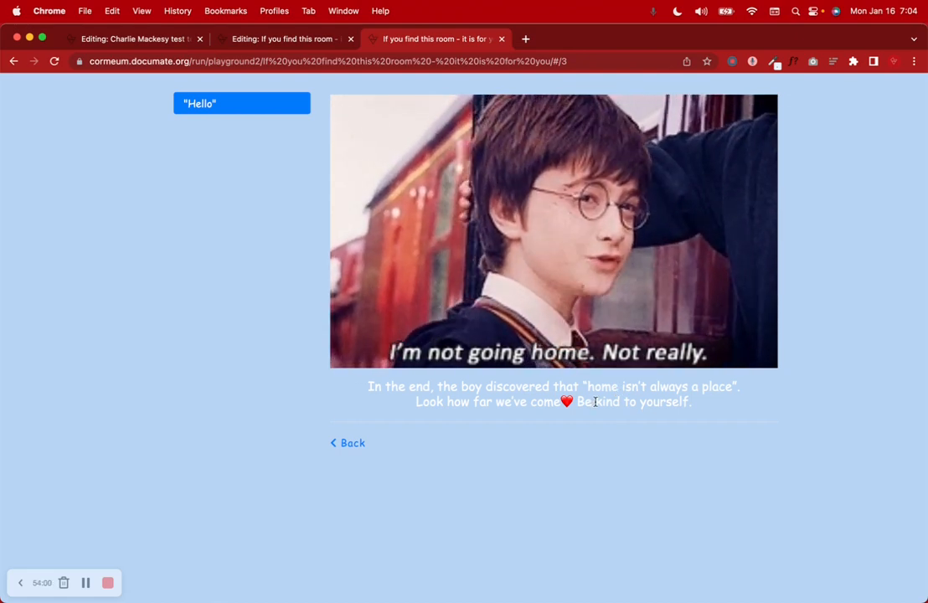
Step: Switch back to the editor for "If you find this room - it is for you" and show its questions
left_click(303, 43)
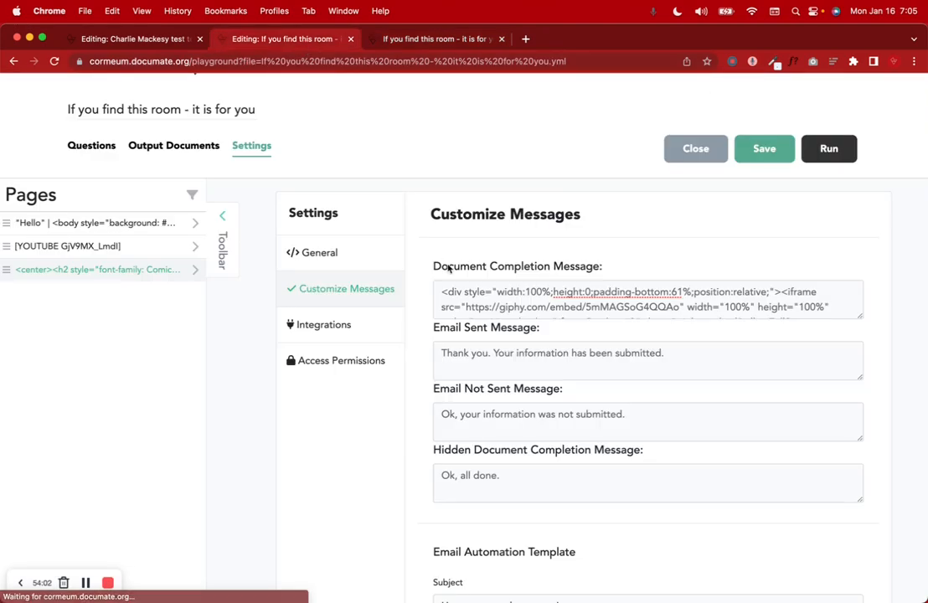
left_click(83, 148)
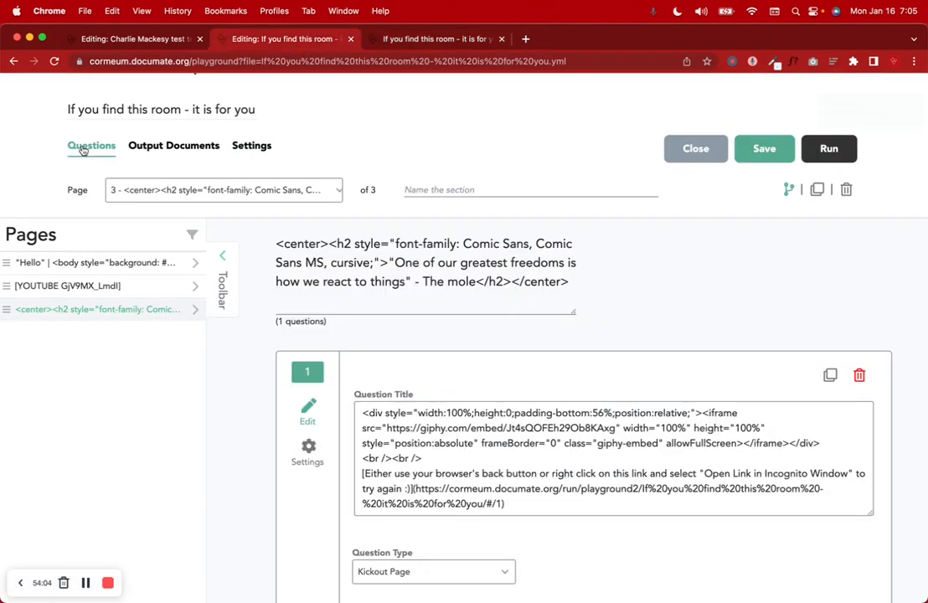